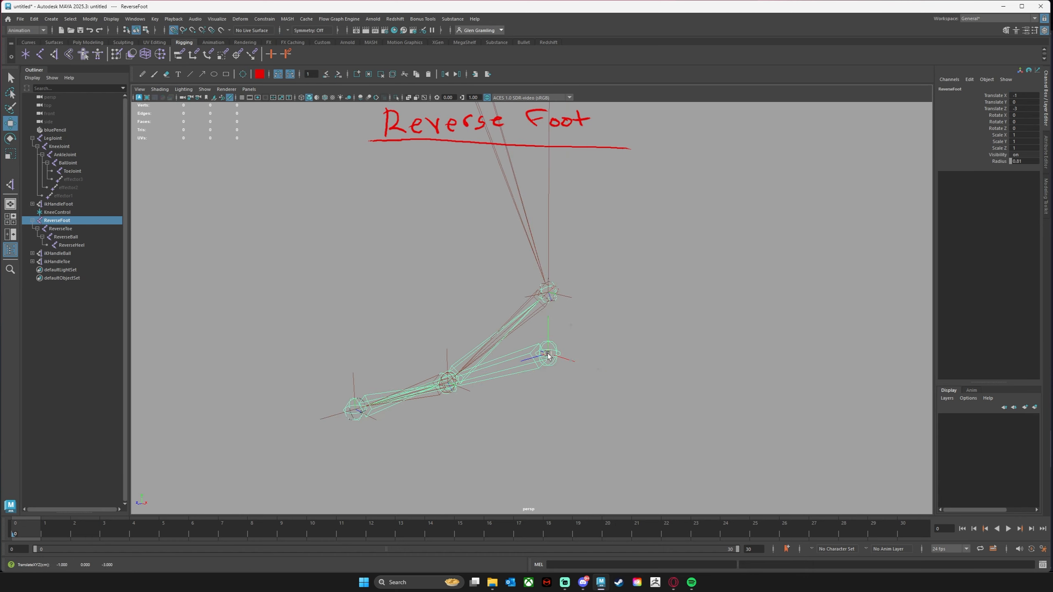
Try rotating the reverse foot and its ReverseToe joint, and undo the test rotation.
{"action": "key", "text": "e"}
{"action": "key", "text": "ctrl+z"}
{"action": "left_click", "coordinate": [61, 229]}
{"action": "left_click_drag", "start_coordinate": [398, 368], "coordinate": [391, 375]}
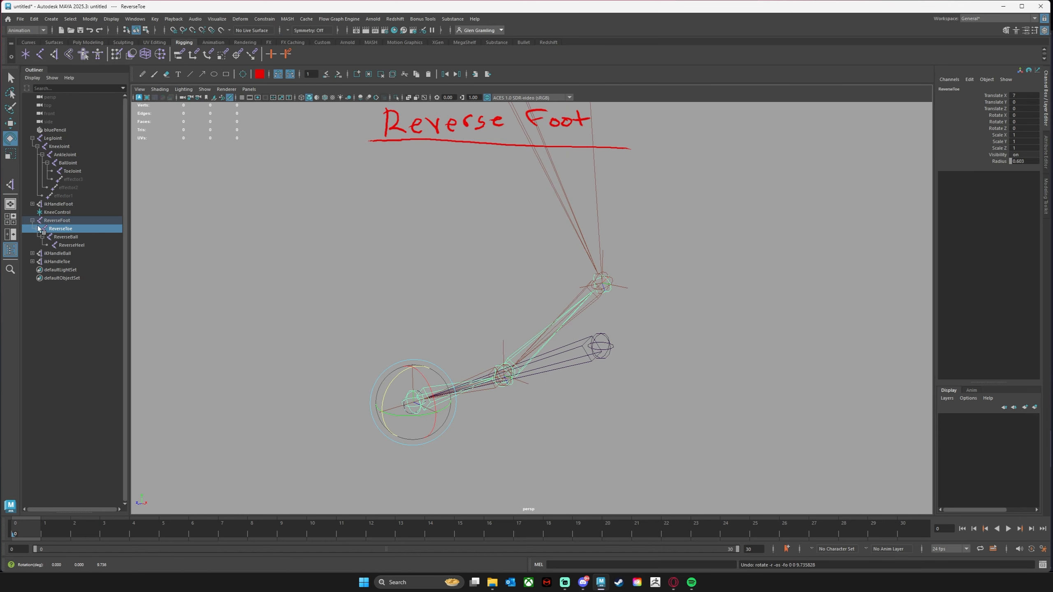
{"action": "left_click", "coordinate": [509, 369]}
Try lowering the top leg joint LegJoint along the vertical axis, and undo the move.
{"action": "scroll", "coordinate": [522, 248], "scroll_direction": "down", "scroll_amount": 7}
{"action": "middle_click_drag", "start_coordinate": [522, 249], "coordinate": [511, 365], "text": "alt"}
{"action": "left_click", "coordinate": [522, 170]}
{"action": "left_click_drag", "start_coordinate": [522, 170], "coordinate": [576, 177], "text": "alt"}
{"action": "key", "text": "w"}
{"action": "left_click_drag", "start_coordinate": [515, 198], "coordinate": [515, 229]}
{"action": "left_click_drag", "start_coordinate": [574, 299], "coordinate": [542, 352], "text": "alt"}
{"action": "key", "text": "ctrl+z"}
{"action": "middle_click_drag", "start_coordinate": [543, 352], "coordinate": [528, 352], "text": "alt"}
{"action": "scroll", "coordinate": [529, 351], "scroll_direction": "down", "scroll_amount": 2}
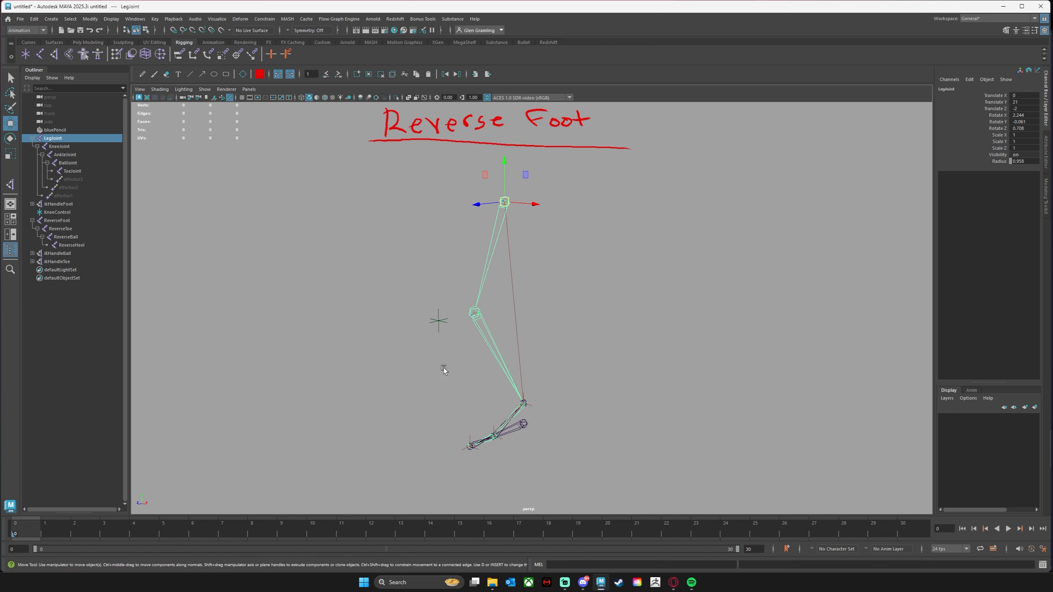
Create a NURBS circle around the foot, scaled to about 2.9 in X and 5.25 in Z and moved to about -0.54 in Z.
{"action": "left_click", "coordinate": [29, 42]}
{"action": "left_click", "coordinate": [25, 54]}
{"action": "left_click_drag", "start_coordinate": [448, 373], "coordinate": [448, 385], "text": "alt"}
{"action": "key", "text": "r"}
{"action": "left_click_drag", "start_coordinate": [465, 446], "coordinate": [387, 485]}
{"action": "left_click_drag", "start_coordinate": [518, 445], "coordinate": [570, 468]}
{"action": "left_click_drag", "start_coordinate": [465, 447], "coordinate": [455, 451]}
{"action": "key", "text": "w"}
{"action": "left_click_drag", "start_coordinate": [464, 446], "coordinate": [469, 445]}
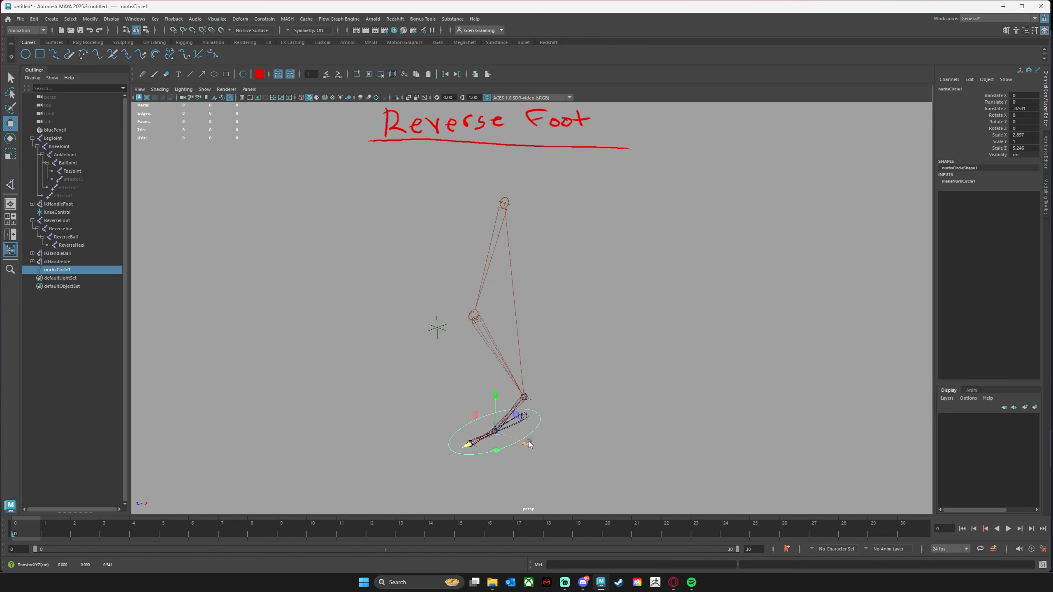
Rename the NURBS circle around the foot as FootControl.
{"action": "middle_click_drag", "start_coordinate": [528, 440], "coordinate": [528, 367], "text": "alt"}
{"action": "left_click_drag", "start_coordinate": [528, 385], "coordinate": [526, 362], "text": "alt"}
{"action": "scroll", "coordinate": [527, 362], "scroll_direction": "up", "scroll_amount": 5}
{"action": "mouse_move", "coordinate": [527, 286]}
{"action": "left_mouse_down", "text": "alt"}
{"action": "mouse_move", "coordinate": [519, 311]}
{"action": "mouse_move", "coordinate": [516, 301]}
{"action": "left_mouse_up", "text": "alt"}
{"action": "double_click", "coordinate": [57, 270]}
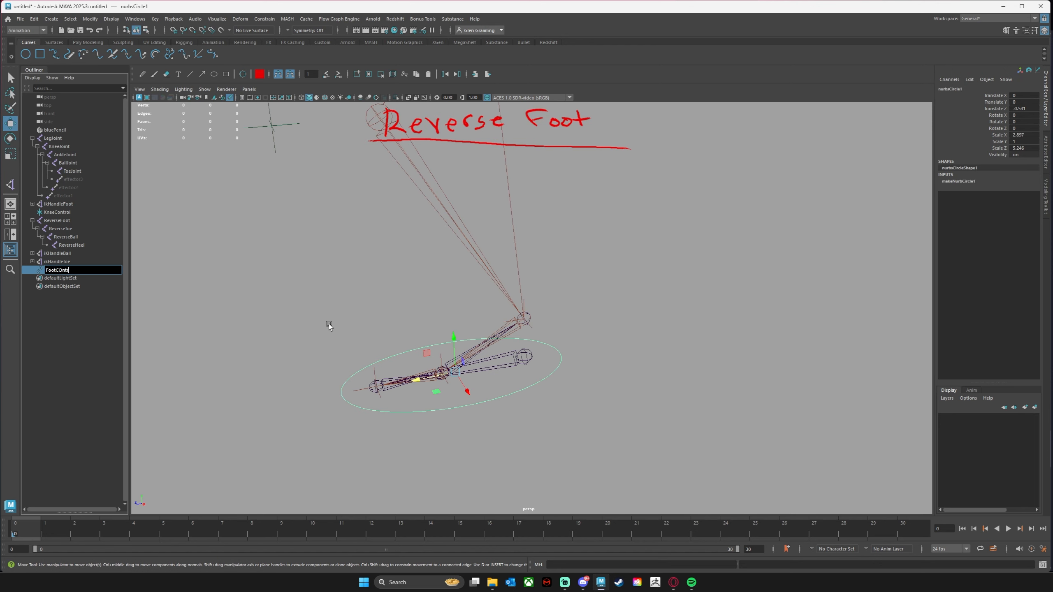
{"action": "type", "text": "FootControl"}
{"action": "key", "text": "Return"}
Parent-constrain the ReverseFoot joint to the FootControl circle.
{"action": "left_click", "coordinate": [528, 358], "text": "shift"}
{"action": "left_click", "coordinate": [264, 19]}
{"action": "left_click", "coordinate": [271, 40]}
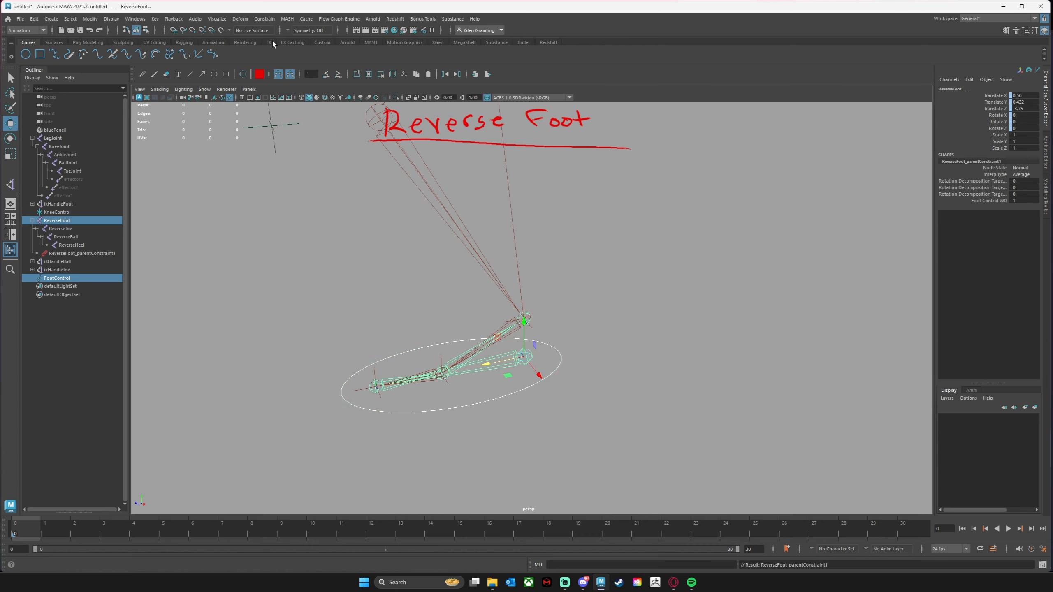
Try moving the foot control to test the constrained leg, and undo the move.
{"action": "left_click_drag", "start_coordinate": [518, 398], "coordinate": [535, 408], "text": "alt"}
{"action": "left_click", "coordinate": [539, 382]}
{"action": "left_click_drag", "start_coordinate": [492, 343], "coordinate": [354, 232]}
{"action": "key", "text": "ctrl+z"}
Add keyable float attributes ToeRoll and BallRoll to FootControl, entering a minimum of -5 for BallRoll.
{"action": "left_click", "coordinate": [33, 221]}
{"action": "left_click", "coordinate": [33, 138]}
{"action": "left_click_drag", "start_coordinate": [509, 315], "coordinate": [525, 336], "text": "alt"}
{"action": "left_click", "coordinate": [90, 19]}
{"action": "left_click", "coordinate": [134, 200]}
{"action": "left_click", "coordinate": [717, 196]}
{"action": "type", "text": "ToeRoll"}
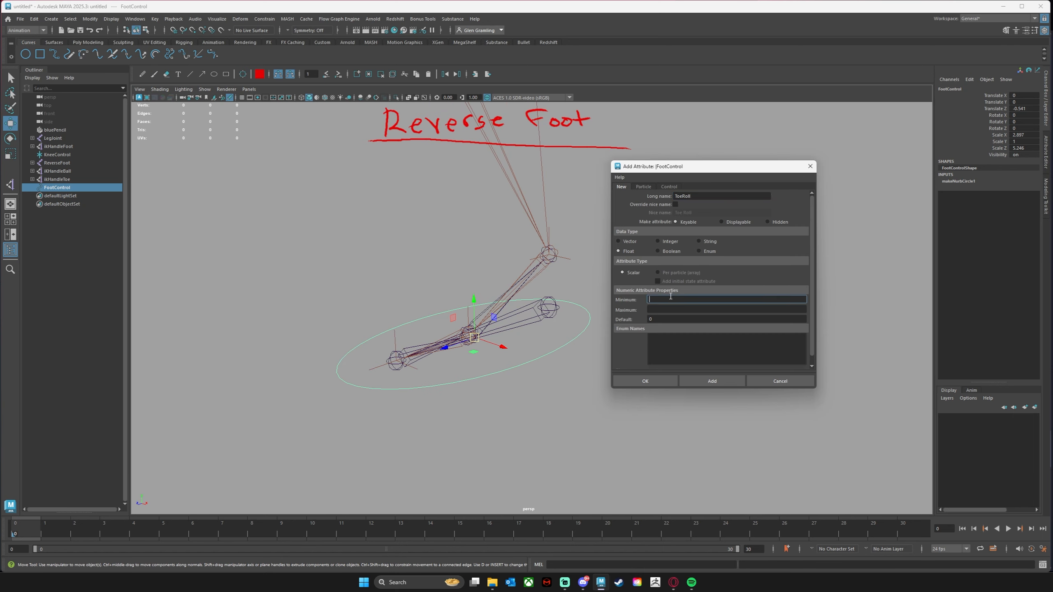
{"action": "key", "text": "Return"}
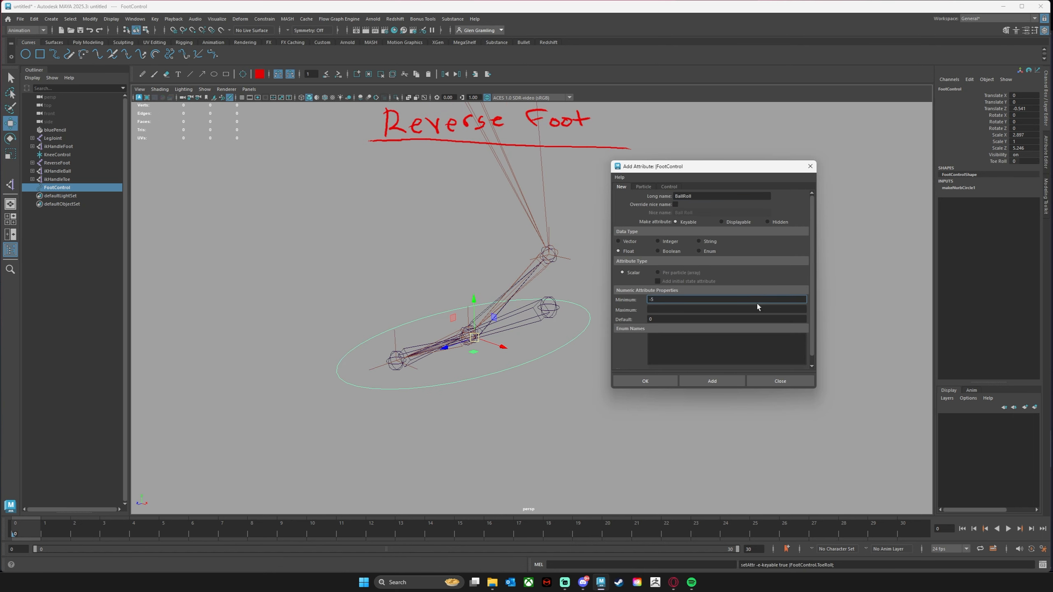
{"action": "left_click", "coordinate": [645, 381]}
Open Set Driven Key with FootControl loaded as the driver and choose its Toe Roll attribute.
{"action": "left_click_drag", "start_coordinate": [535, 266], "coordinate": [543, 278], "text": "alt"}
{"action": "left_click", "coordinate": [155, 18]}
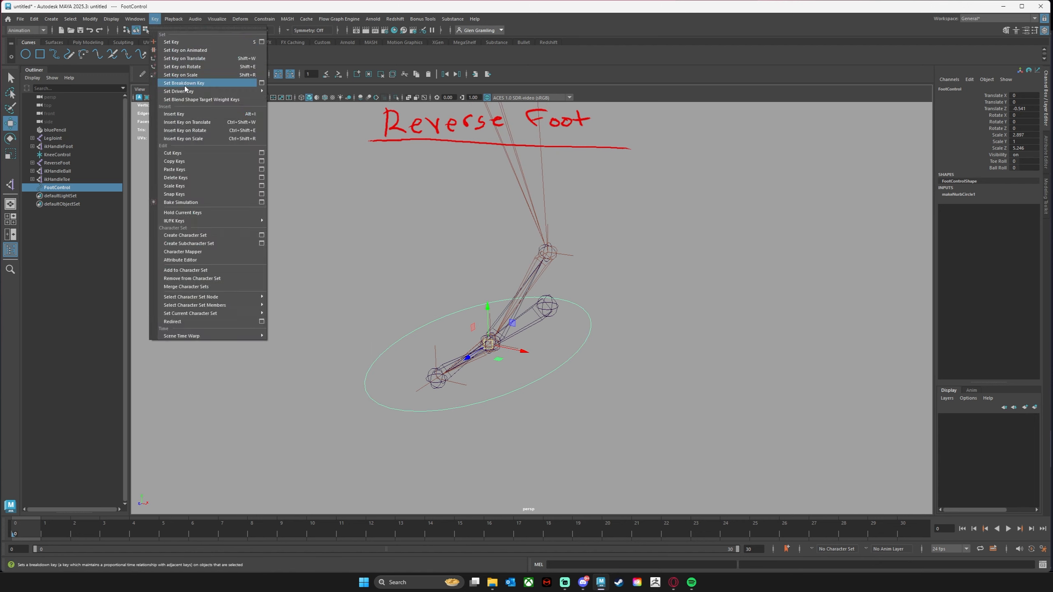
{"action": "left_click", "coordinate": [187, 87]}
{"action": "left_click", "coordinate": [516, 388]}
{"action": "left_click", "coordinate": [260, 366]}
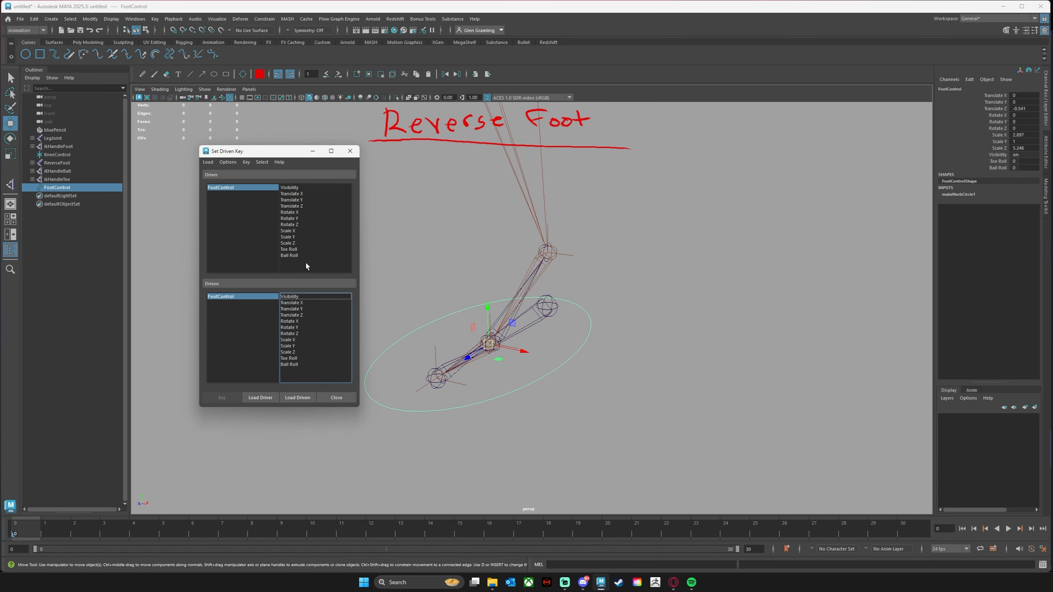
{"action": "left_click", "coordinate": [283, 248]}
Test-rotate the ReverseToe joint to about 14.5° in Z and choose Rotate Z as the driven attribute.
{"action": "left_click", "coordinate": [437, 388]}
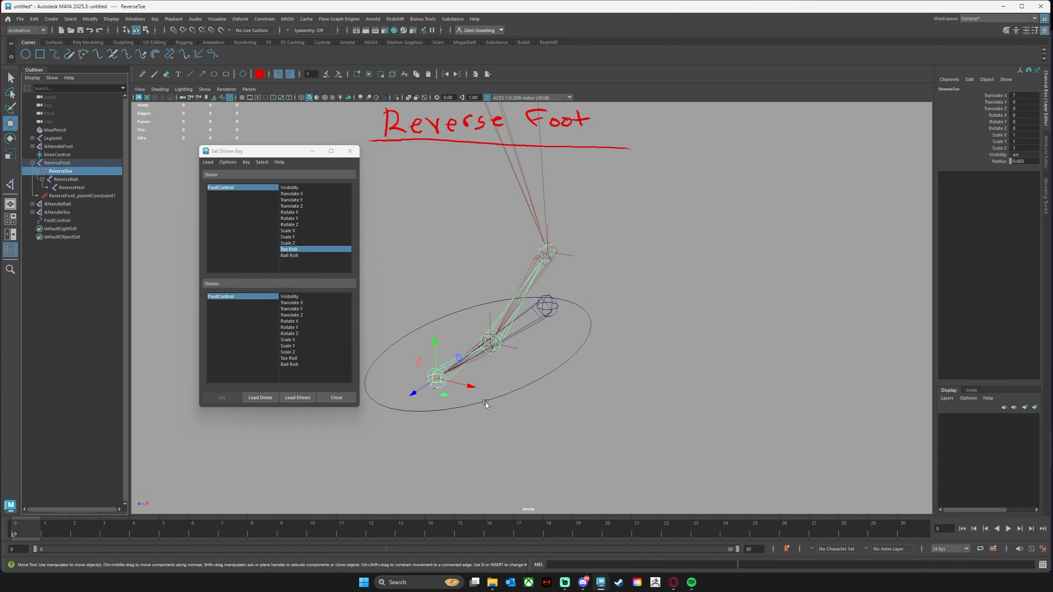
{"action": "key", "text": "e"}
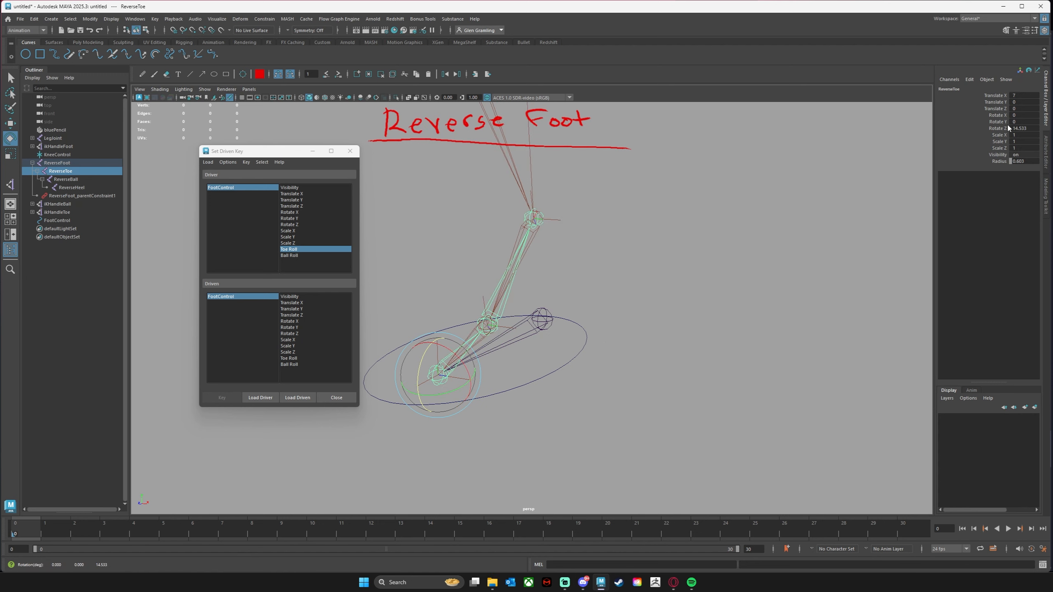
{"action": "left_click", "coordinate": [289, 334]}
Try to key a ReverseToe Z rotation of about -18.5° against FootControl's Toe Roll.
{"action": "left_click_drag", "start_coordinate": [515, 226], "coordinate": [518, 229], "text": "alt"}
{"action": "left_click", "coordinate": [518, 316]}
{"action": "left_click", "coordinate": [1028, 162]}
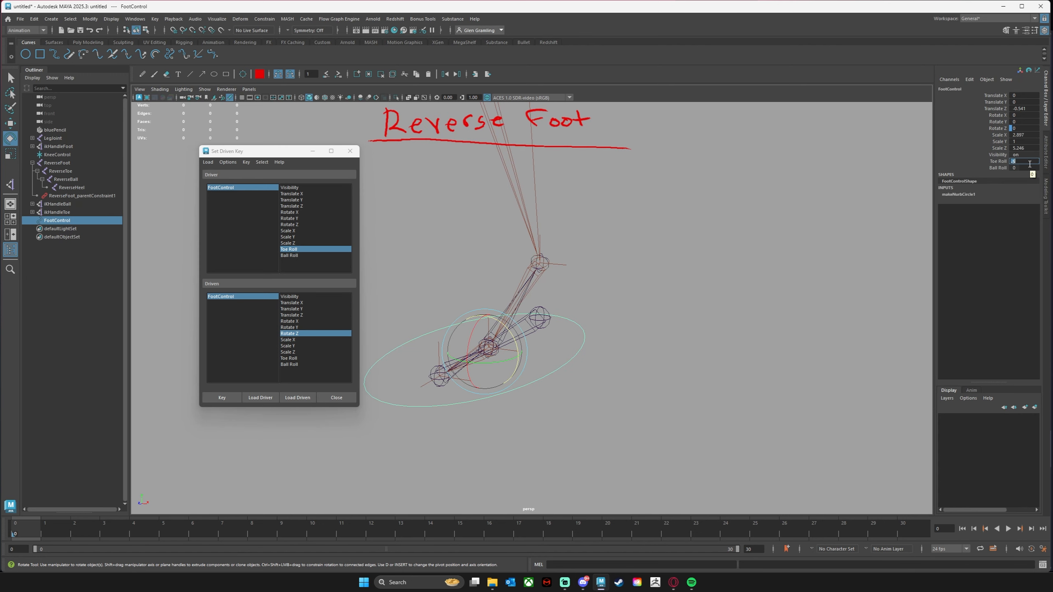
{"action": "left_click", "coordinate": [64, 172]}
{"action": "left_click_drag", "start_coordinate": [426, 354], "coordinate": [436, 347]}
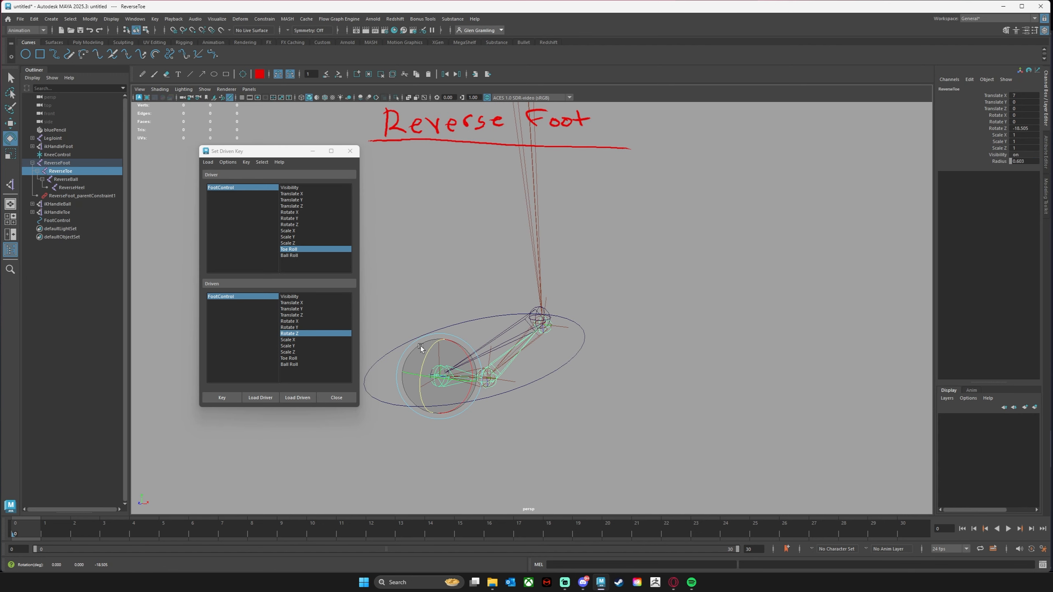
{"action": "left_click", "coordinate": [220, 399]}
Test FootControl's Toe Roll attribute and undo the ReverseToe rotation.
{"action": "left_click", "coordinate": [370, 366]}
{"action": "left_click", "coordinate": [997, 161]}
{"action": "key", "text": "ctrl+z"}
{"action": "key", "text": "ctrl+z"}
{"action": "key", "text": "ctrl+z"}
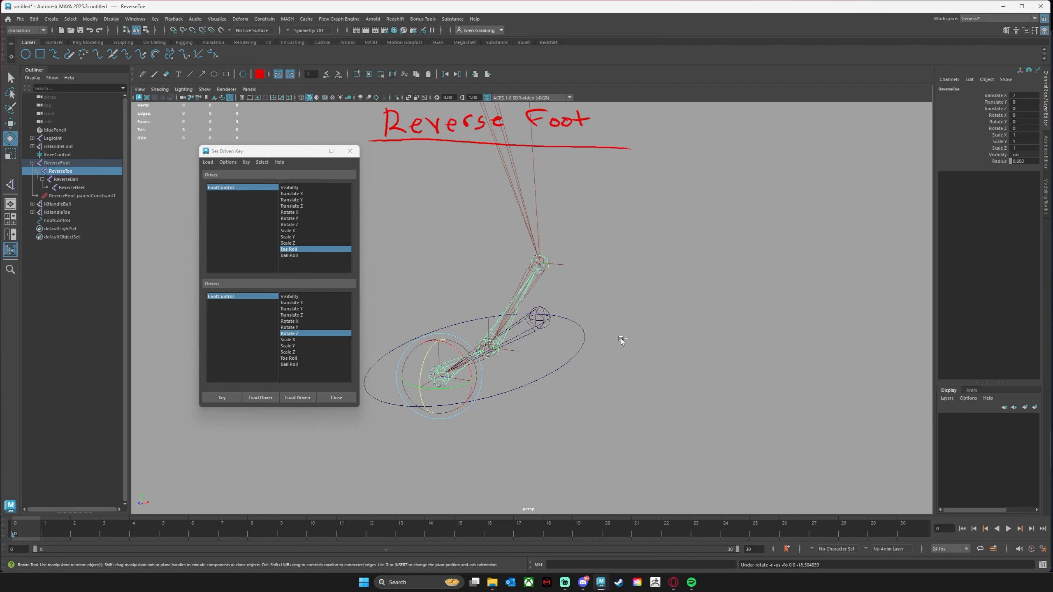
{"action": "left_click", "coordinate": [455, 327]}
{"action": "left_click", "coordinate": [977, 162]}
{"action": "key", "text": "ctrl+z"}
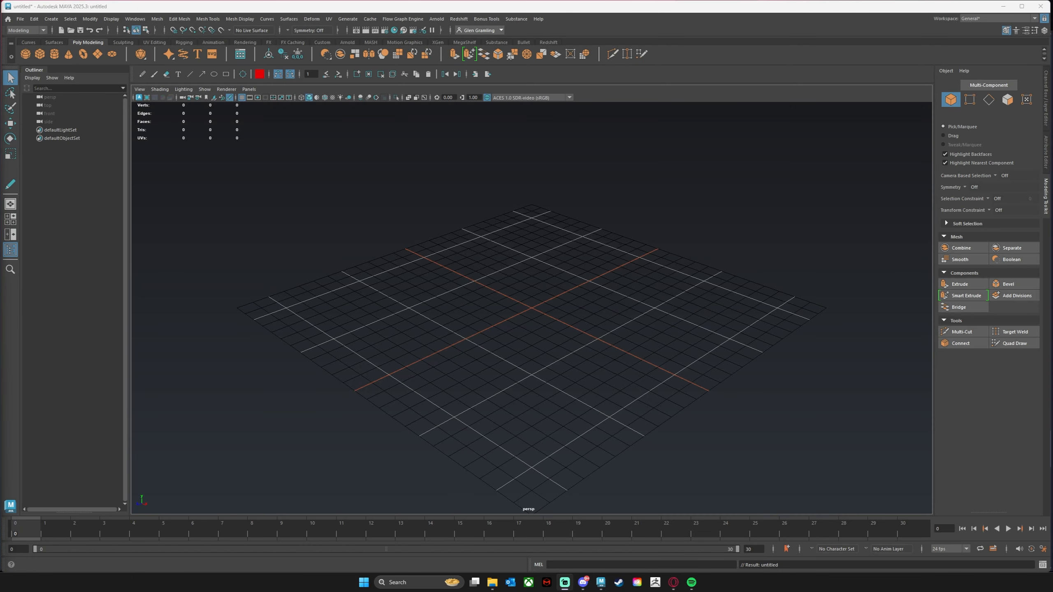
Handwrite the red title "Parenting" in the viewport with the labels "Parent" and "Child" beneath it using the Blue Pencil brush.
{"action": "left_click", "coordinate": [154, 73]}
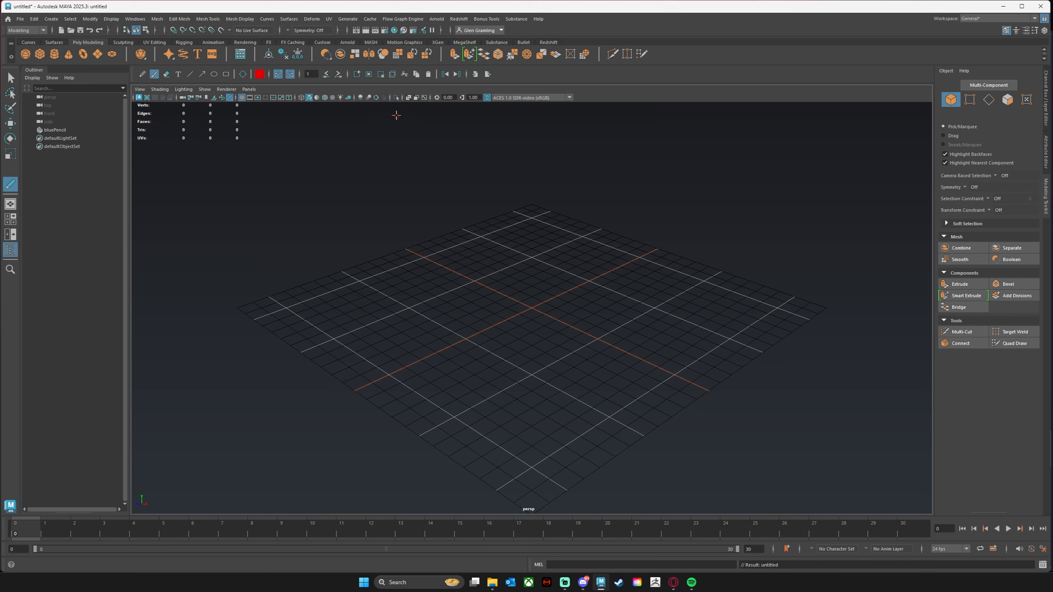
{"action": "mouse_move", "coordinate": [391, 112]}
{"action": "left_mouse_down"}
{"action": "mouse_move", "coordinate": [387, 145]}
{"action": "mouse_move", "coordinate": [403, 121]}
{"action": "mouse_move", "coordinate": [428, 142]}
{"action": "mouse_move", "coordinate": [498, 124]}
{"action": "mouse_move", "coordinate": [539, 143]}
{"action": "mouse_move", "coordinate": [559, 137]}
{"action": "left_mouse_up"}
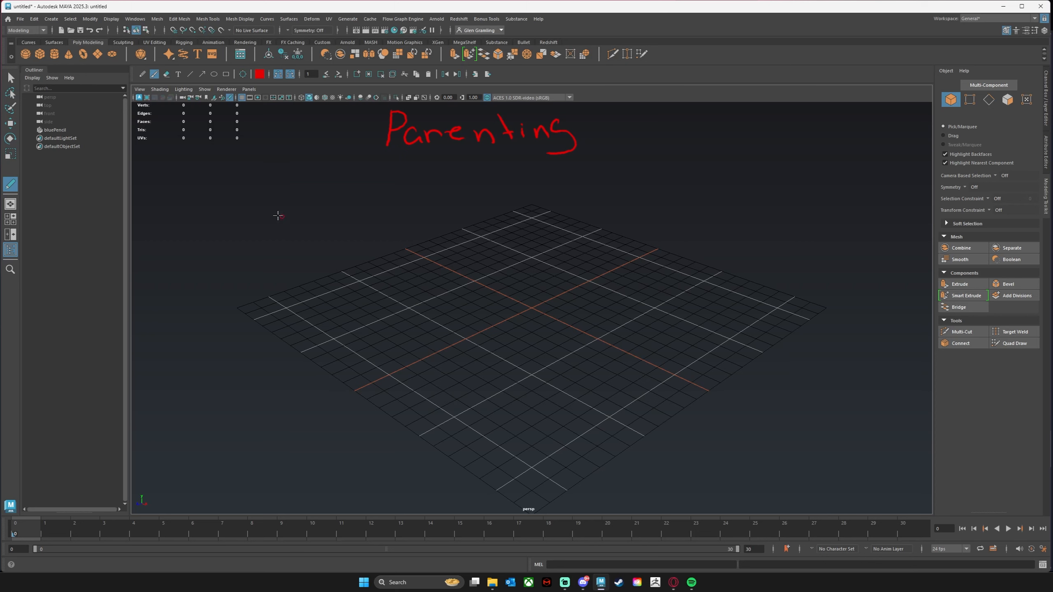
{"action": "mouse_move", "coordinate": [286, 185]}
{"action": "left_mouse_down"}
{"action": "mouse_move", "coordinate": [289, 226]}
{"action": "mouse_move", "coordinate": [288, 209]}
{"action": "mouse_move", "coordinate": [364, 213]}
{"action": "mouse_move", "coordinate": [381, 189]}
{"action": "mouse_move", "coordinate": [382, 212]}
{"action": "left_mouse_up"}
{"action": "left_click_drag", "start_coordinate": [373, 206], "coordinate": [400, 203]}
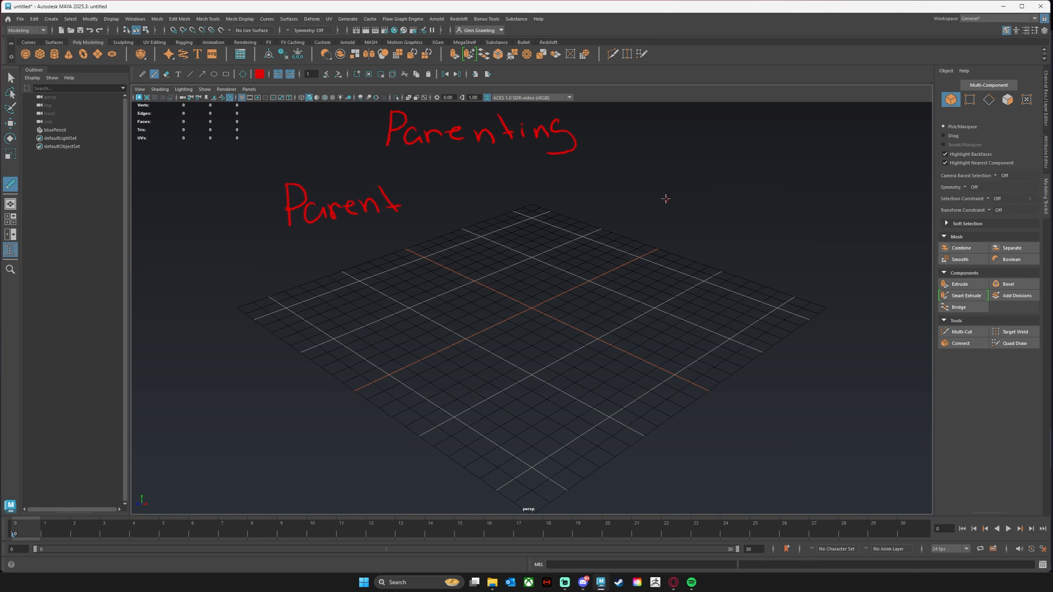
{"action": "mouse_move", "coordinate": [667, 185]}
{"action": "left_mouse_down"}
{"action": "mouse_move", "coordinate": [669, 208]}
{"action": "mouse_move", "coordinate": [715, 209]}
{"action": "left_mouse_up"}
{"action": "left_click_drag", "start_coordinate": [735, 173], "coordinate": [744, 204]}
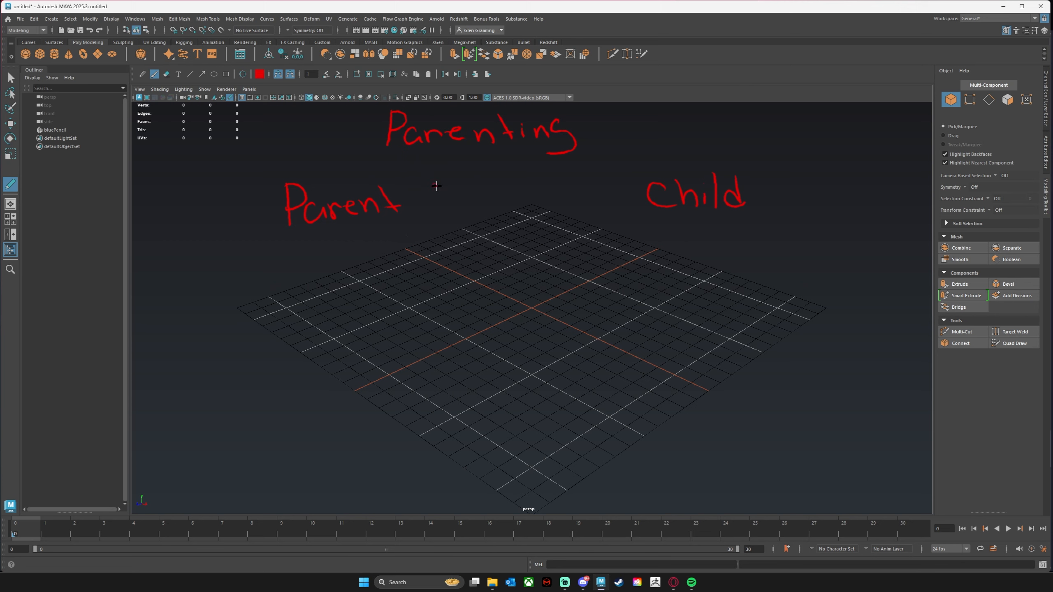
Draw red arrows from Child to Parent and back, plus three short arrows fanning outward from Child.
{"action": "left_click_drag", "start_coordinate": [446, 155], "coordinate": [452, 157]}
{"action": "mouse_move", "coordinate": [634, 187]}
{"action": "left_mouse_down"}
{"action": "mouse_move", "coordinate": [481, 177]}
{"action": "mouse_move", "coordinate": [412, 190]}
{"action": "mouse_move", "coordinate": [441, 194]}
{"action": "left_mouse_up"}
{"action": "left_click_drag", "start_coordinate": [782, 258], "coordinate": [779, 253]}
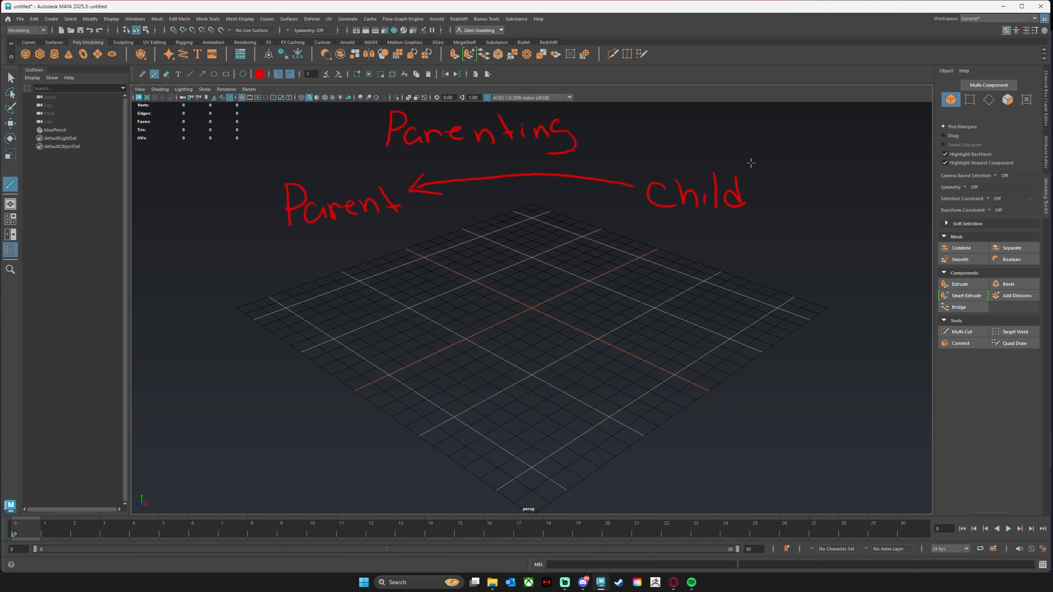
{"action": "left_click_drag", "start_coordinate": [742, 168], "coordinate": [779, 151]}
{"action": "mouse_move", "coordinate": [757, 149]}
{"action": "left_mouse_down"}
{"action": "mouse_move", "coordinate": [781, 148]}
{"action": "mouse_move", "coordinate": [776, 163]}
{"action": "left_mouse_up"}
{"action": "left_click_drag", "start_coordinate": [744, 182], "coordinate": [788, 192]}
{"action": "mouse_move", "coordinate": [774, 181]}
{"action": "left_mouse_down"}
{"action": "mouse_move", "coordinate": [788, 193]}
{"action": "mouse_move", "coordinate": [773, 196]}
{"action": "mouse_move", "coordinate": [780, 229]}
{"action": "left_mouse_up"}
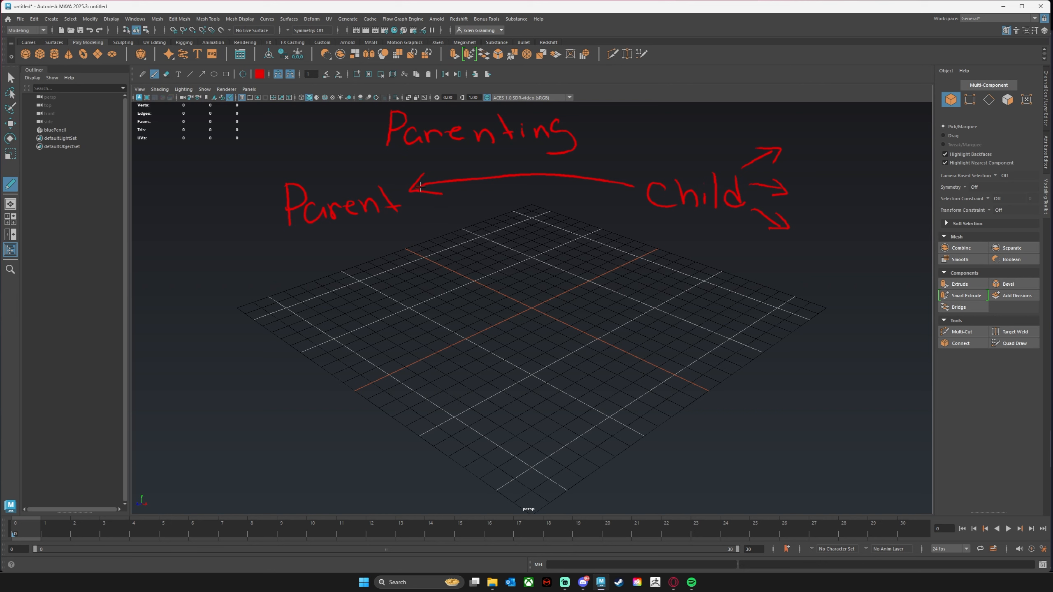
{"action": "mouse_move", "coordinate": [419, 203]}
{"action": "left_mouse_down"}
{"action": "mouse_move", "coordinate": [572, 218]}
{"action": "mouse_move", "coordinate": [610, 204]}
{"action": "mouse_move", "coordinate": [622, 218]}
{"action": "left_mouse_up"}
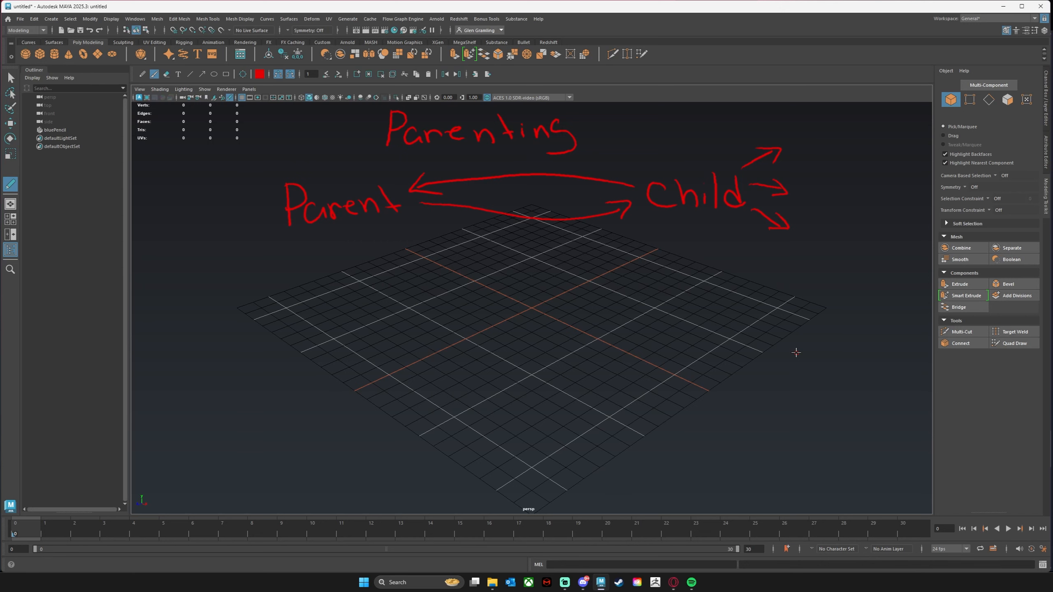
Create a scaled-up polygon cube at about -6.95 in X and place a duplicate of it at about 7.86 in X.
{"action": "left_click", "coordinate": [41, 55]}
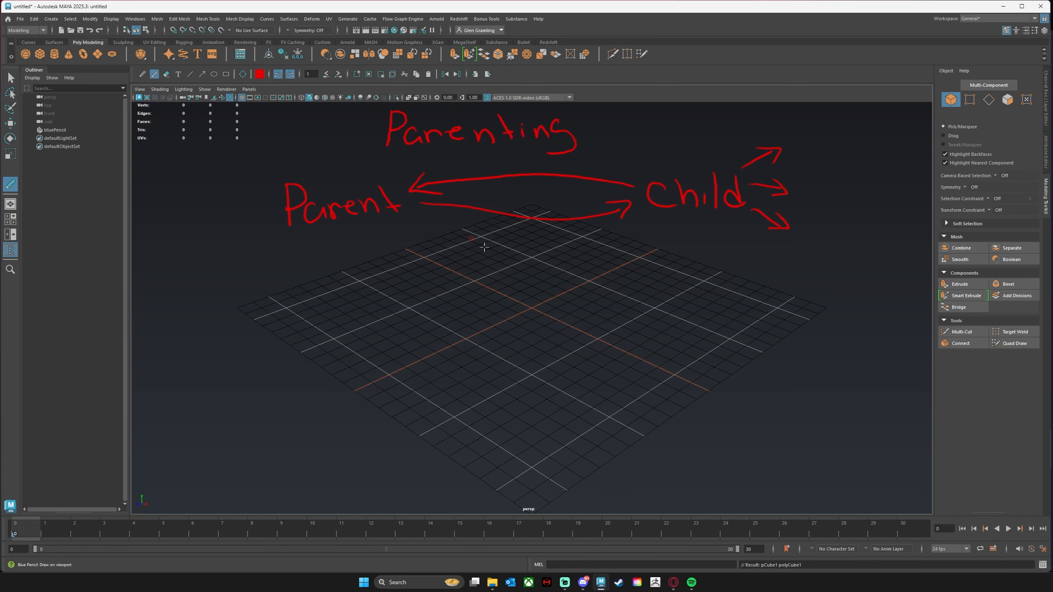
{"action": "key", "text": "w"}
{"action": "key", "text": "e"}
{"action": "key", "text": "r"}
{"action": "mouse_move", "coordinate": [532, 309]}
{"action": "left_mouse_down"}
{"action": "mouse_move", "coordinate": [562, 305]}
{"action": "mouse_move", "coordinate": [554, 318]}
{"action": "mouse_move", "coordinate": [481, 281]}
{"action": "mouse_move", "coordinate": [678, 380]}
{"action": "left_mouse_up"}
{"action": "key", "text": "w"}
{"action": "key", "text": "ctrl+d"}
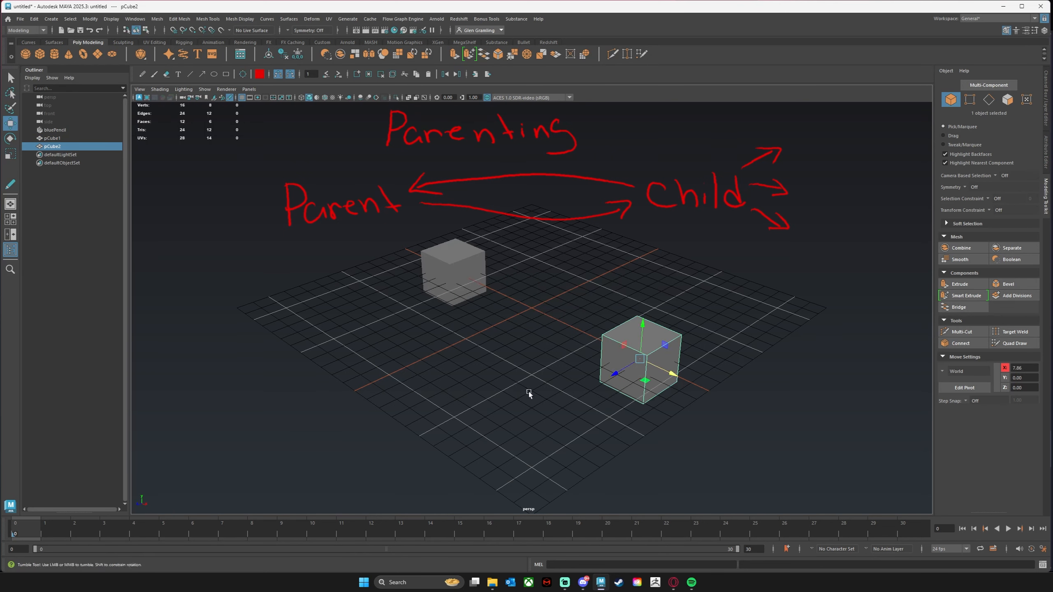
Rename the original cube as Parent and the duplicated cube as Child.
{"action": "left_click_drag", "start_coordinate": [528, 392], "coordinate": [533, 327], "text": "alt"}
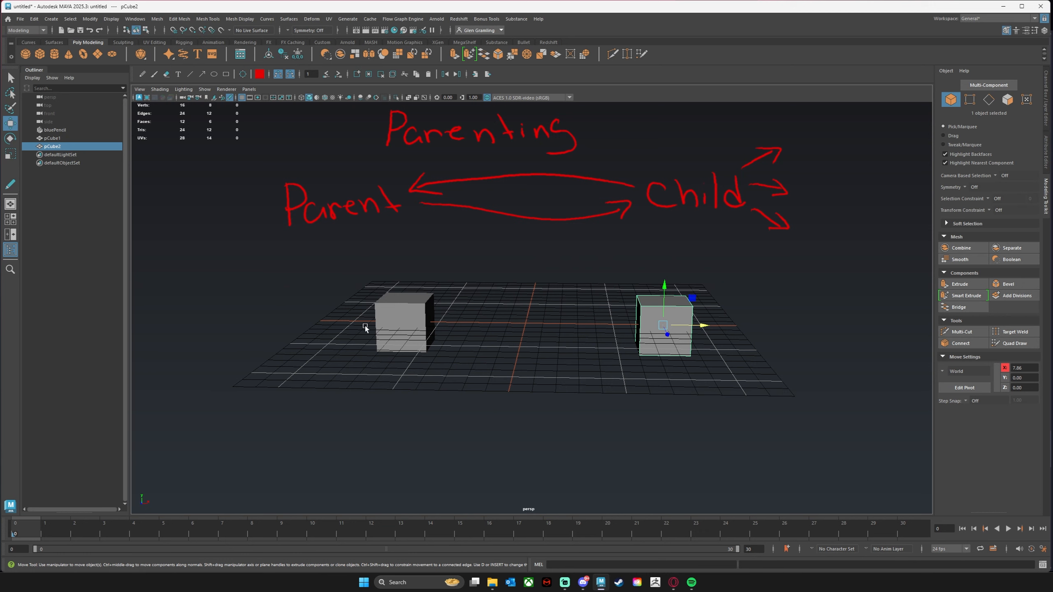
{"action": "double_click", "coordinate": [53, 139]}
{"action": "type", "text": "Pare"}
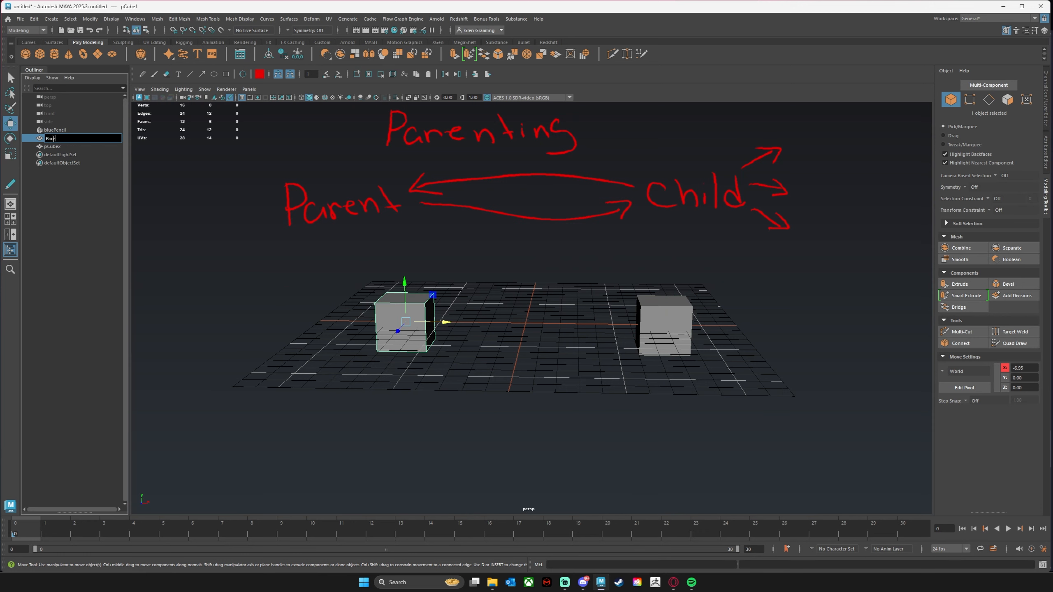
{"action": "type", "text": "nt"}
{"action": "key", "text": "Return"}
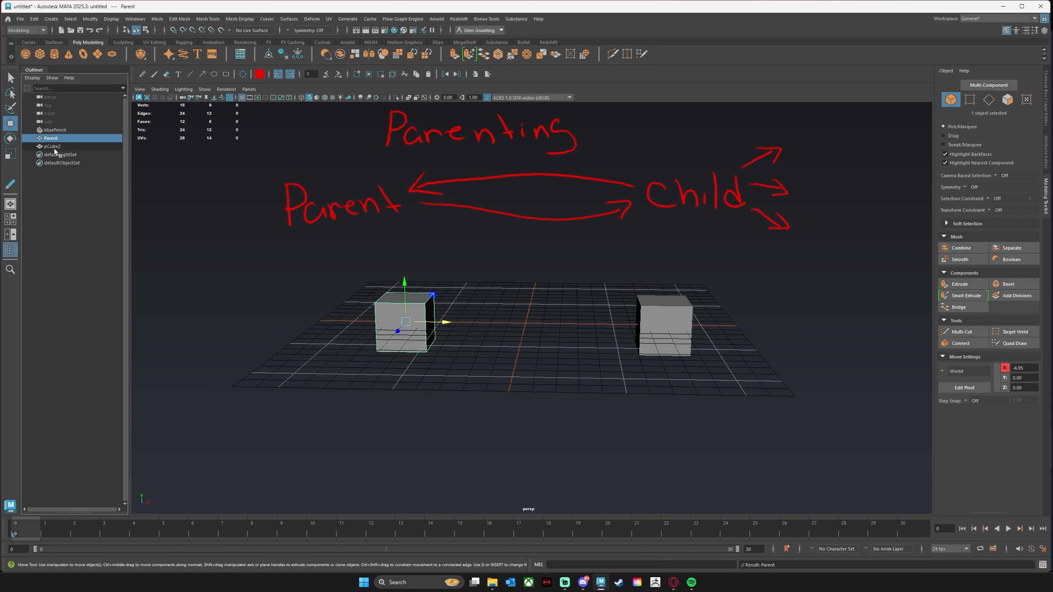
{"action": "double_click", "coordinate": [55, 146]}
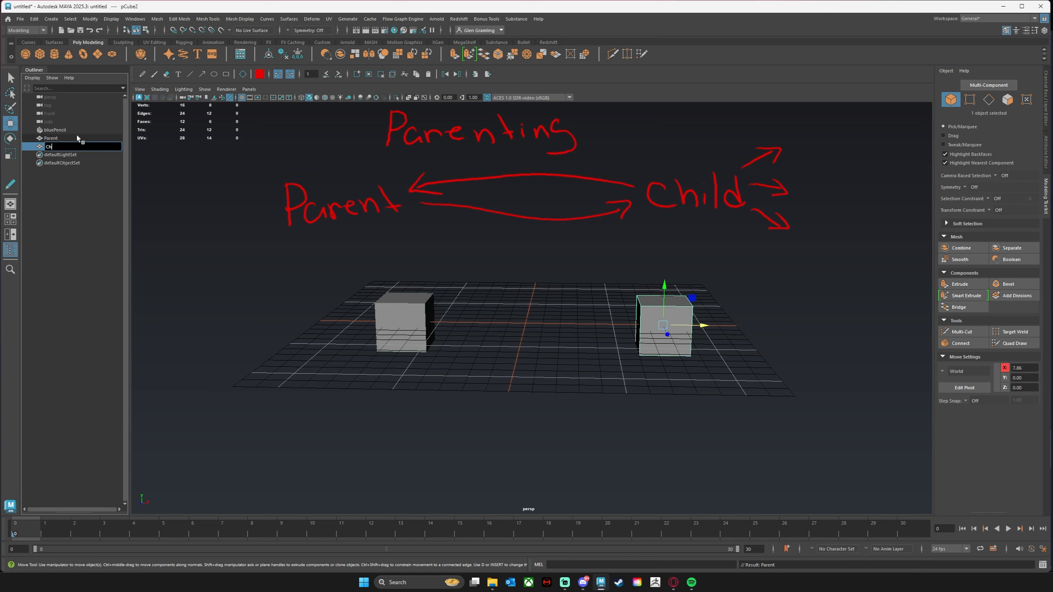
{"action": "type", "text": "Child"}
{"action": "key", "text": "Return"}
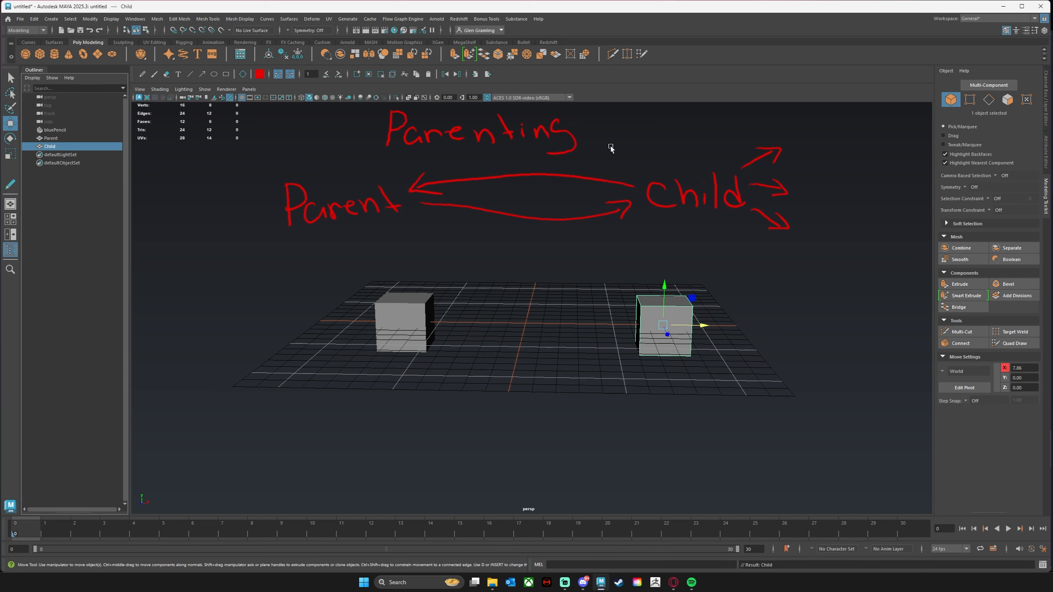
Draw a red arrow from each of the Parent and Child labels to its matching cube.
{"action": "left_click_drag", "start_coordinate": [569, 290], "coordinate": [567, 293], "text": "alt"}
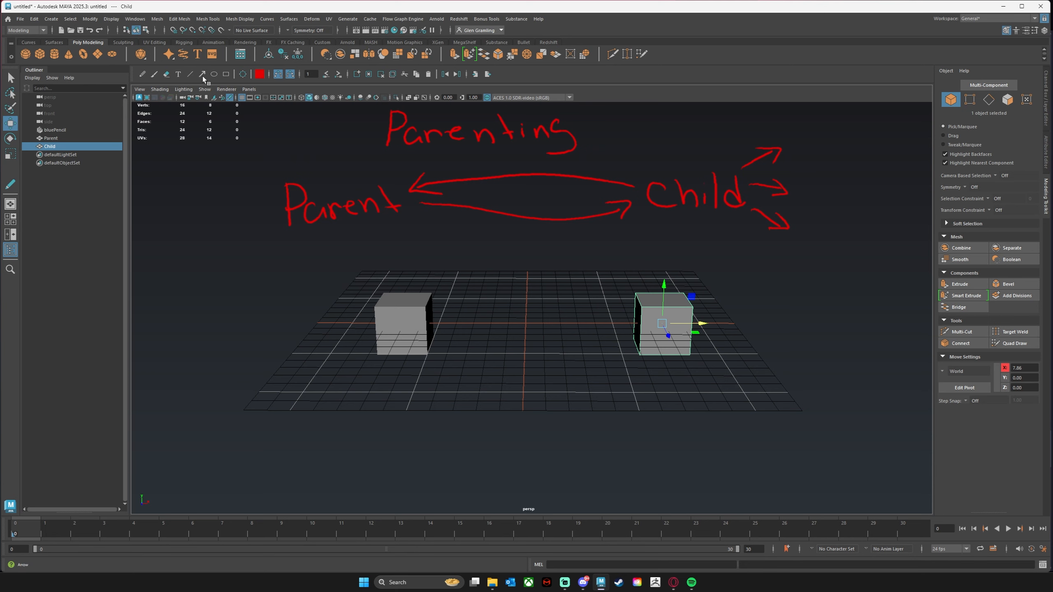
{"action": "left_click", "coordinate": [154, 73]}
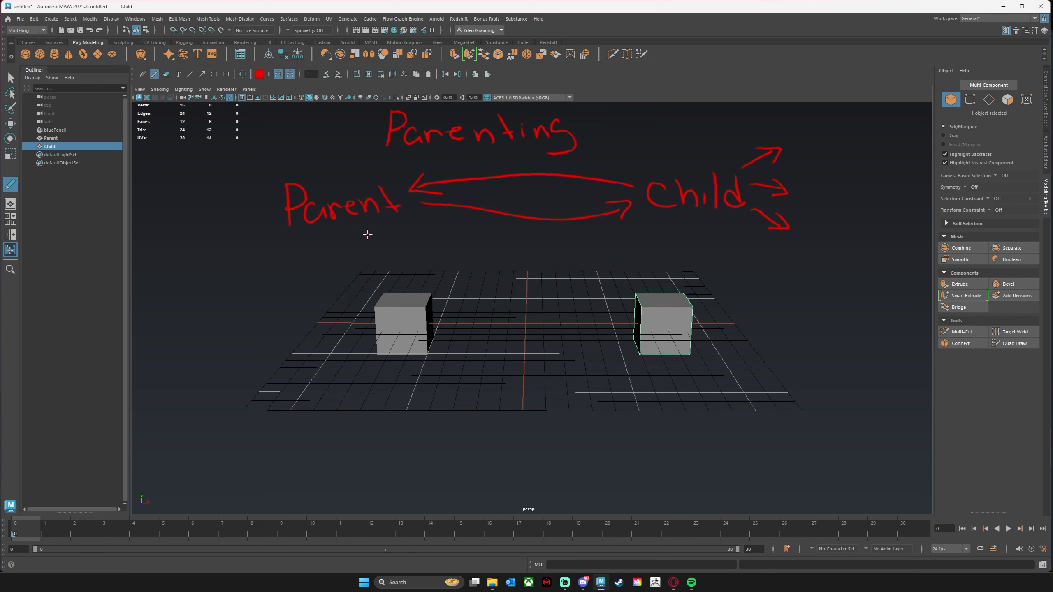
{"action": "mouse_move", "coordinate": [366, 232]}
{"action": "left_mouse_down"}
{"action": "mouse_move", "coordinate": [399, 285]}
{"action": "mouse_move", "coordinate": [403, 273]}
{"action": "left_mouse_up"}
{"action": "mouse_move", "coordinate": [699, 228]}
{"action": "left_mouse_down"}
{"action": "mouse_move", "coordinate": [666, 268]}
{"action": "mouse_move", "coordinate": [688, 274]}
{"action": "left_mouse_up"}
Handwrite "1st" in red above the Child label and underline the Parenting title.
{"action": "left_click_drag", "start_coordinate": [661, 143], "coordinate": [688, 159]}
{"action": "left_click_drag", "start_coordinate": [702, 141], "coordinate": [689, 162]}
{"action": "left_click_drag", "start_coordinate": [710, 132], "coordinate": [706, 160]}
{"action": "left_click_drag", "start_coordinate": [699, 153], "coordinate": [722, 151]}
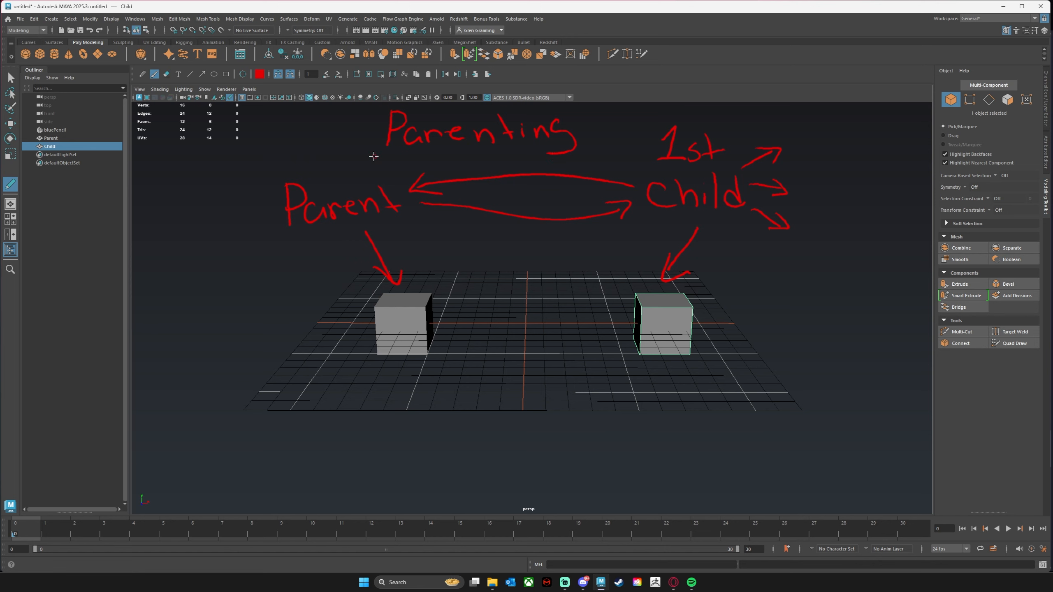
{"action": "left_click_drag", "start_coordinate": [374, 156], "coordinate": [614, 154]}
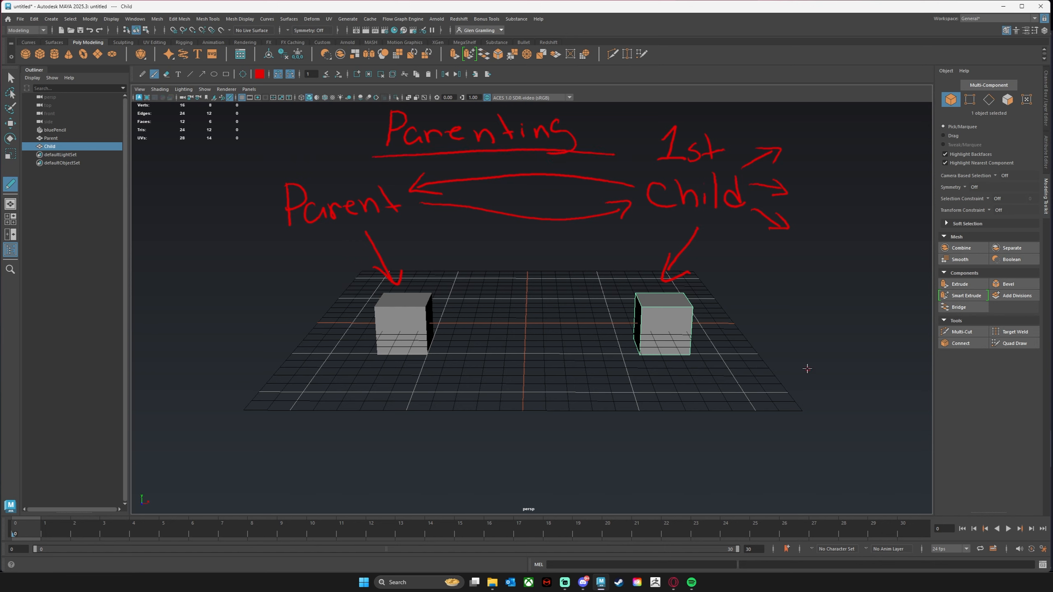
Parent the Child cube to the Parent cube, selecting the child first and the parent second.
{"action": "key", "text": "w"}
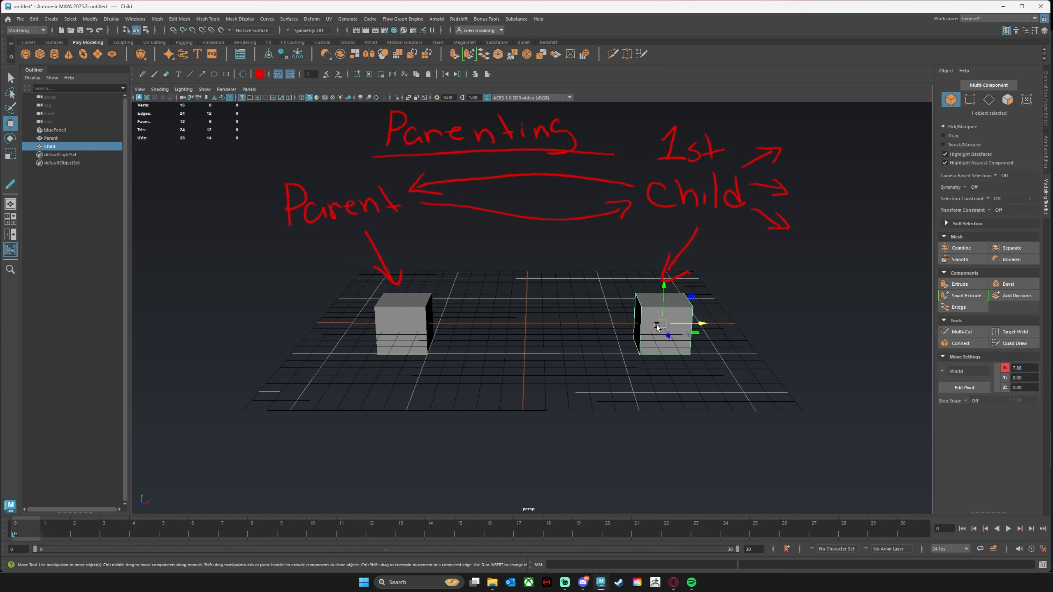
{"action": "left_click", "coordinate": [405, 323], "text": "shift"}
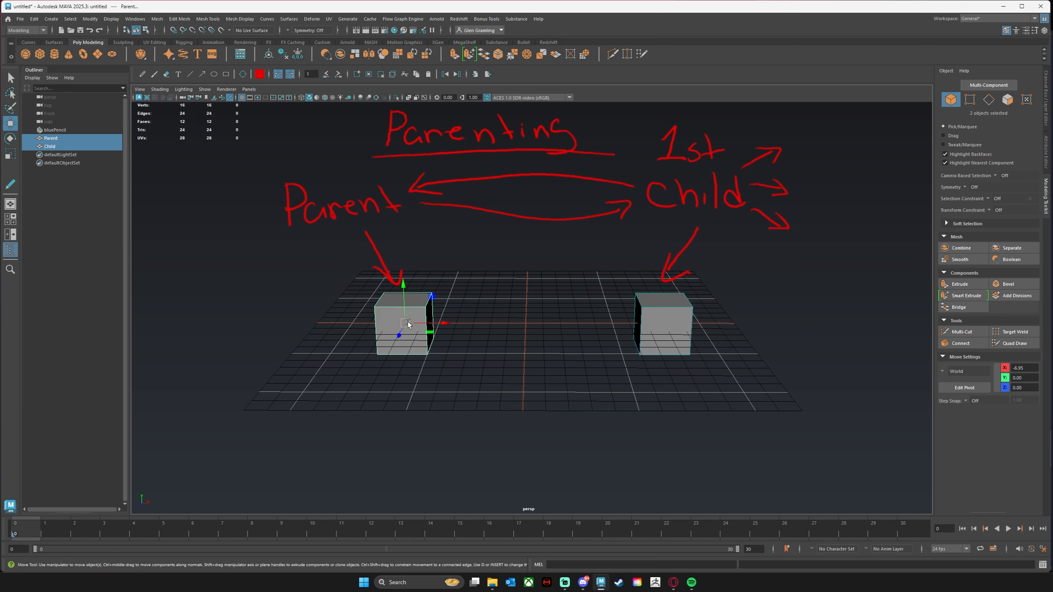
{"action": "key", "text": "p"}
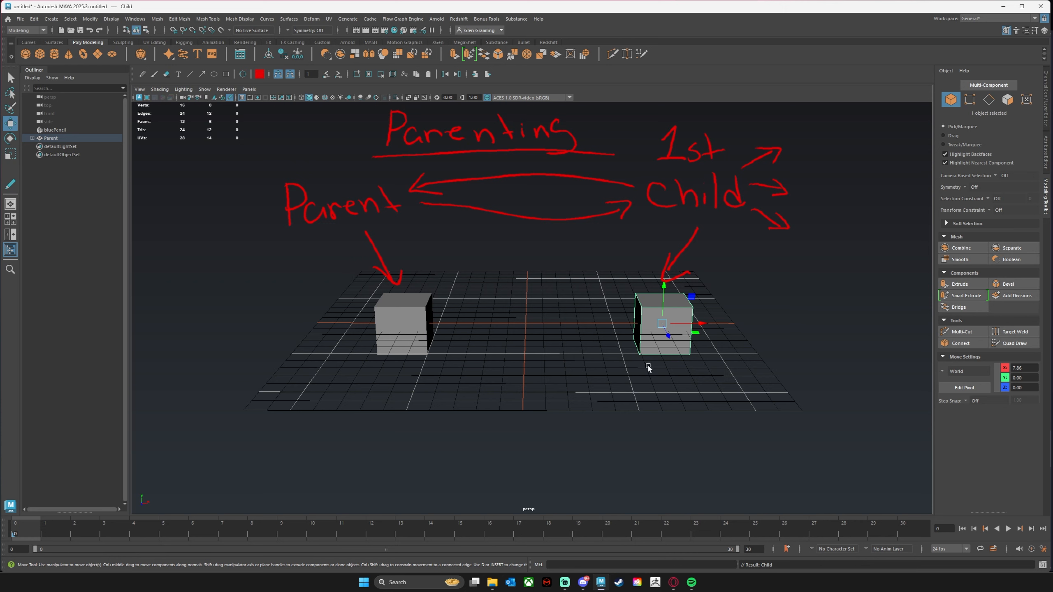
Move and rotate the Parent cube freely to test that its child follows, undoing the last few changes.
{"action": "left_click", "coordinate": [417, 340], "text": "shift"}
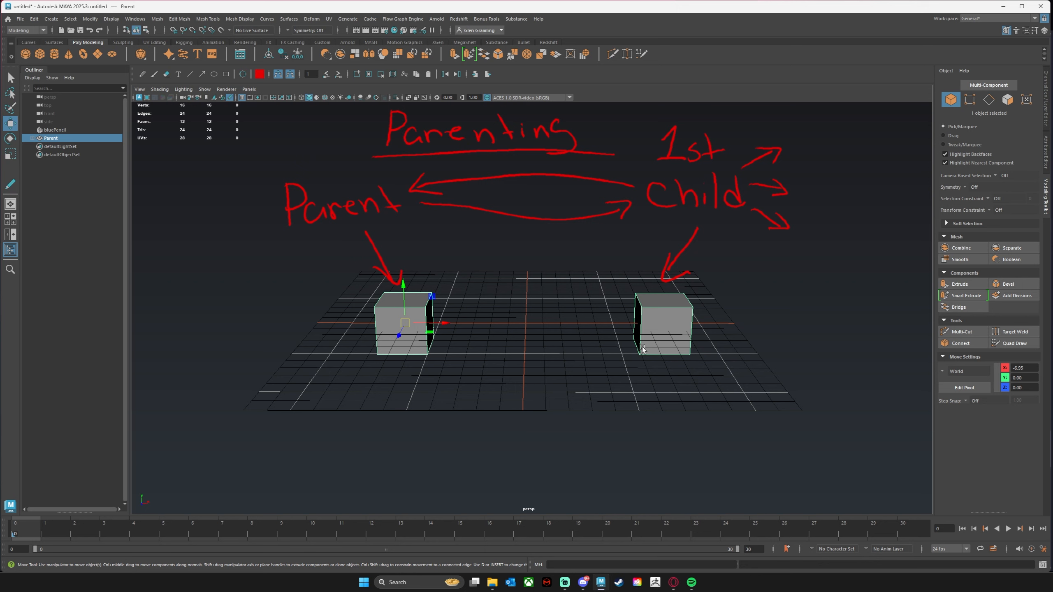
{"action": "left_click", "coordinate": [654, 344]}
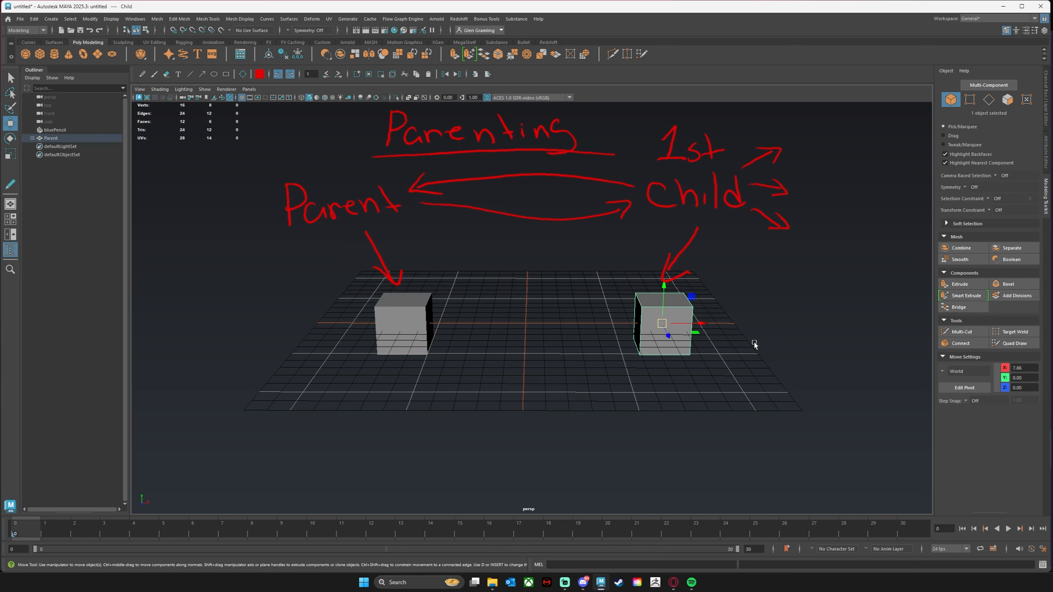
{"action": "left_click", "coordinate": [400, 326], "text": "shift"}
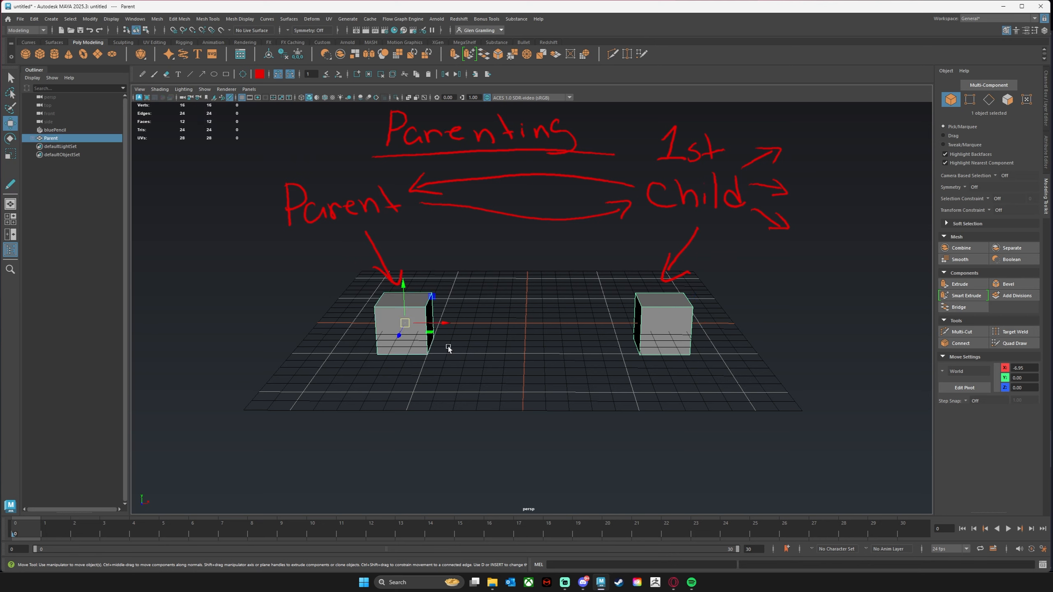
{"action": "left_click_drag", "start_coordinate": [405, 323], "coordinate": [424, 300]}
{"action": "key", "text": "e"}
{"action": "key", "text": "r"}
{"action": "key", "text": "ctrl+z"}
{"action": "key", "text": "ctrl+z"}
{"action": "key", "text": "ctrl+z"}
{"action": "key", "text": "e"}
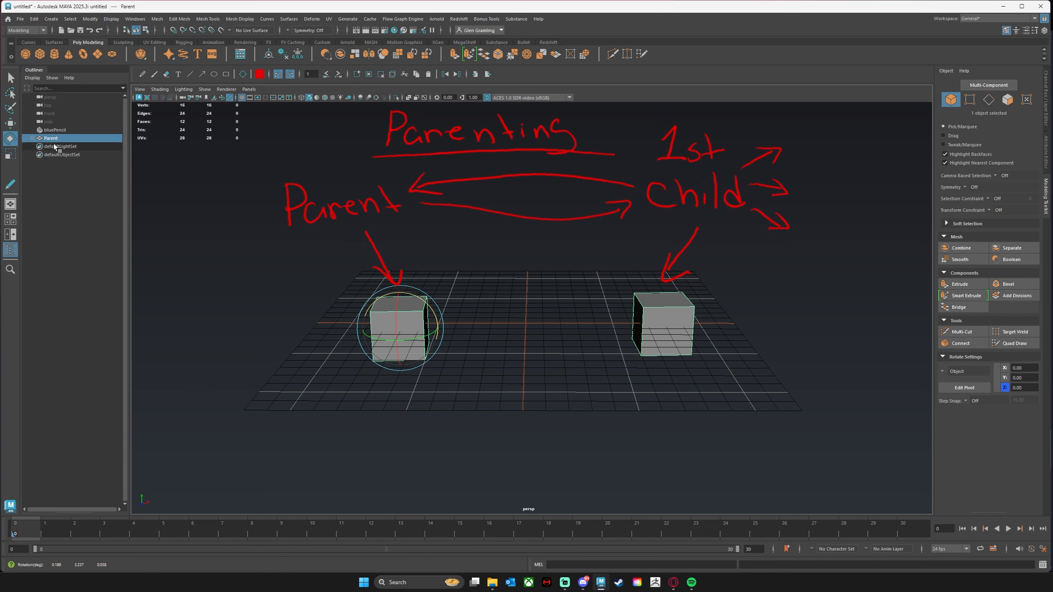
Expand the Parent hierarchy in the Outliner and unparent the Child cube.
{"action": "left_click", "coordinate": [33, 139]}
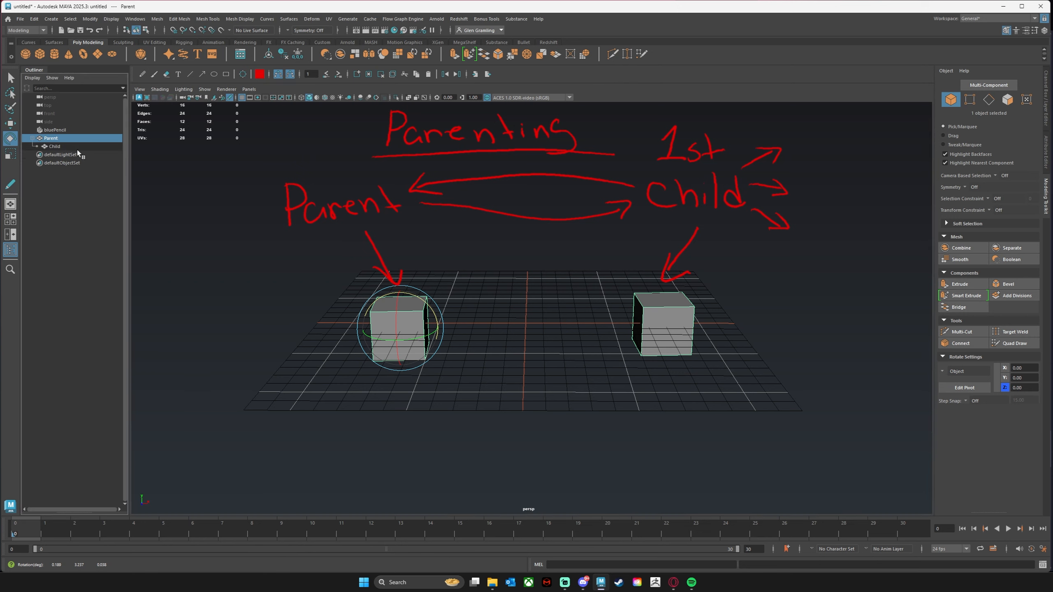
{"action": "left_click", "coordinate": [56, 149]}
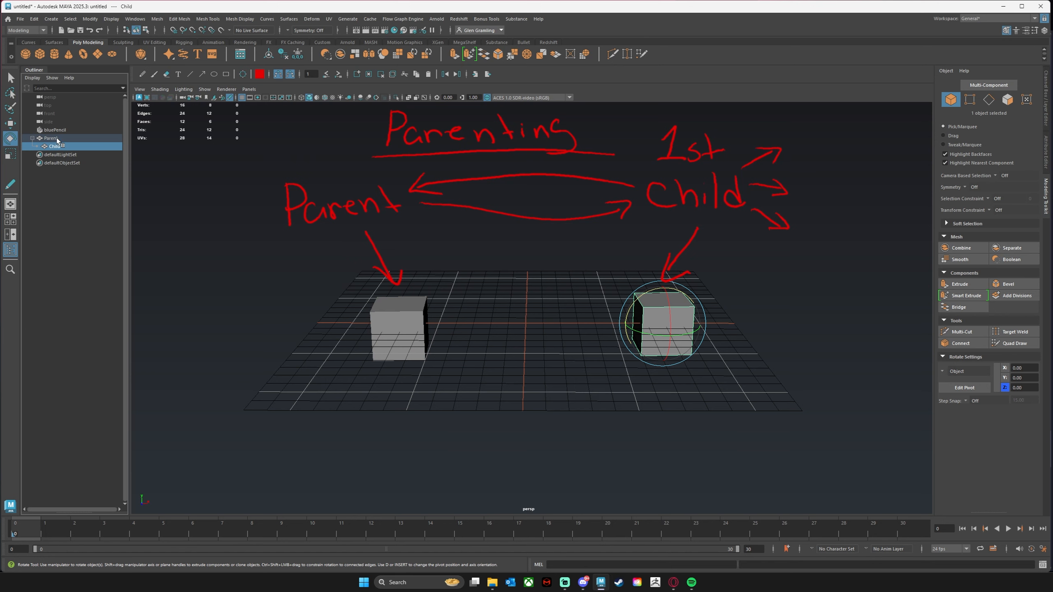
{"action": "left_click", "coordinate": [54, 140]}
{"action": "key", "text": "shift+p"}
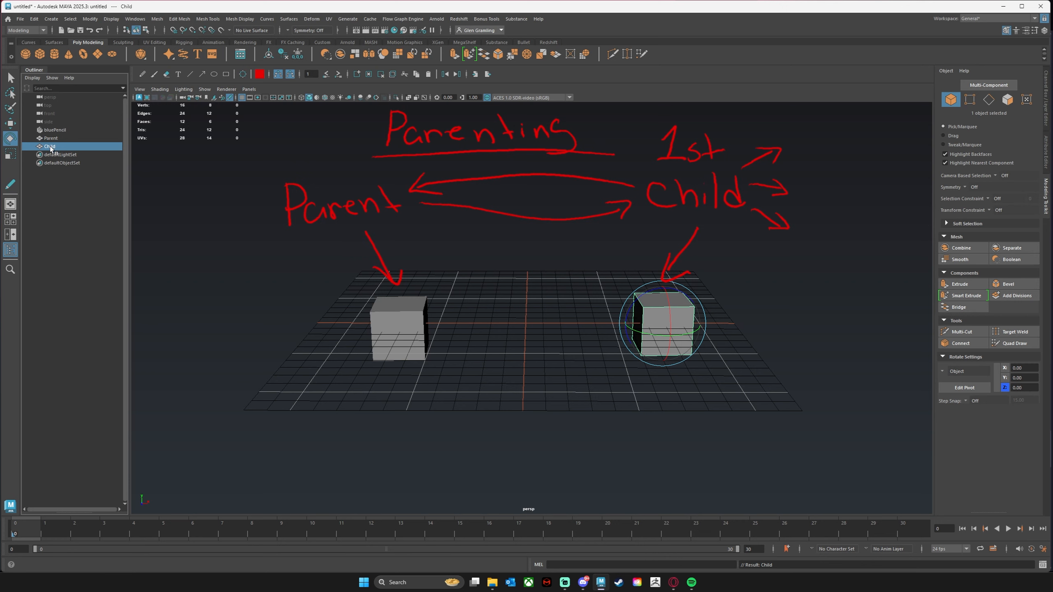
Reparent Child under Parent within the Outliner and rotate the Parent cube to about -2.8 degrees in Y.
{"action": "middle_click_drag", "start_coordinate": [50, 146], "coordinate": [54, 141]}
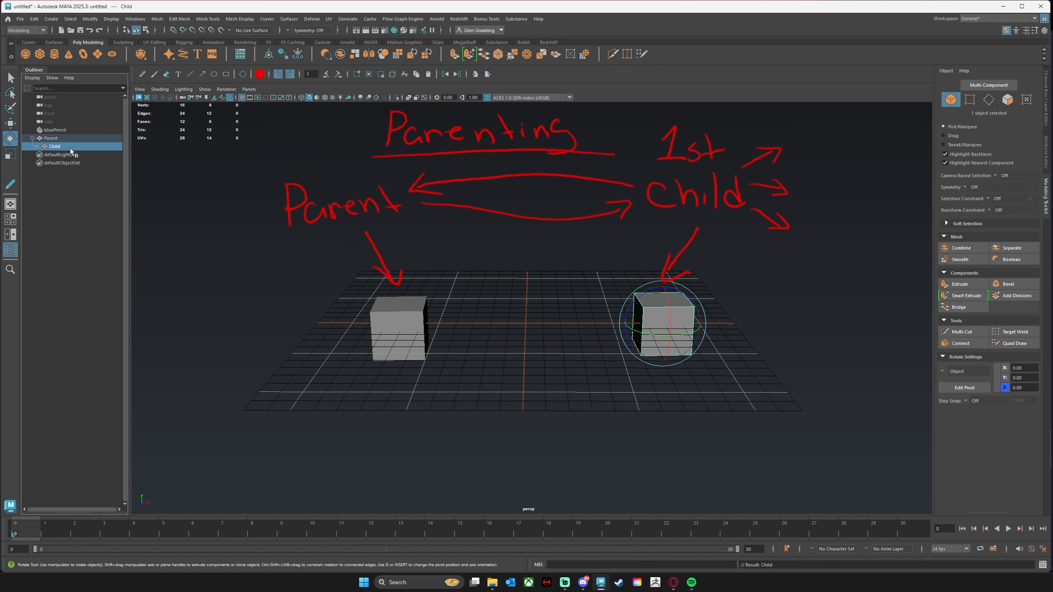
{"action": "left_click", "coordinate": [413, 336]}
{"action": "mouse_move", "coordinate": [422, 338]}
{"action": "left_mouse_down"}
{"action": "mouse_move", "coordinate": [435, 337]}
{"action": "mouse_move", "coordinate": [420, 335]}
{"action": "left_mouse_up"}
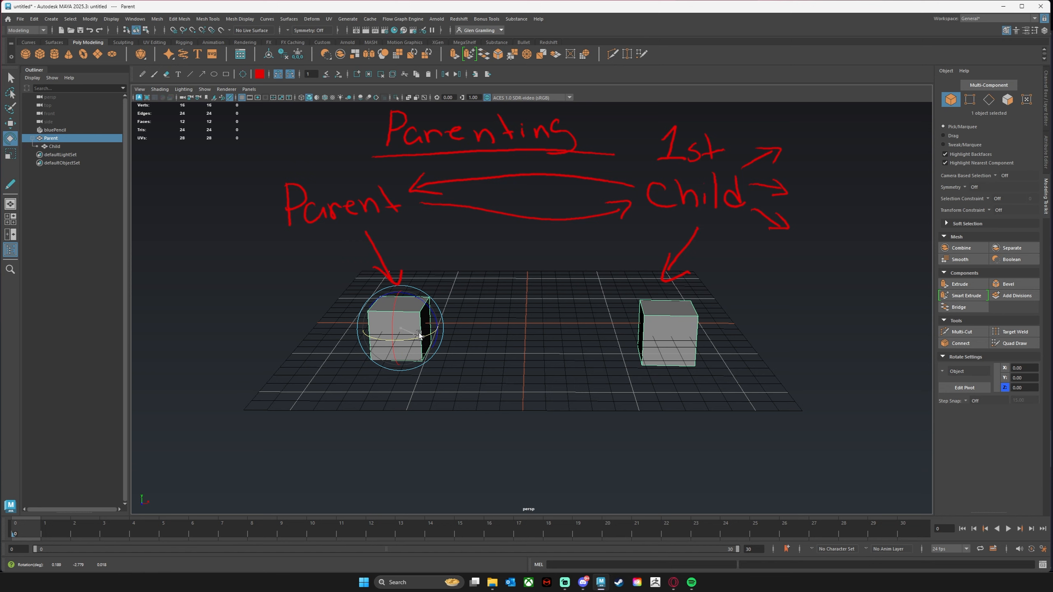
{"action": "left_click", "coordinate": [548, 320]}
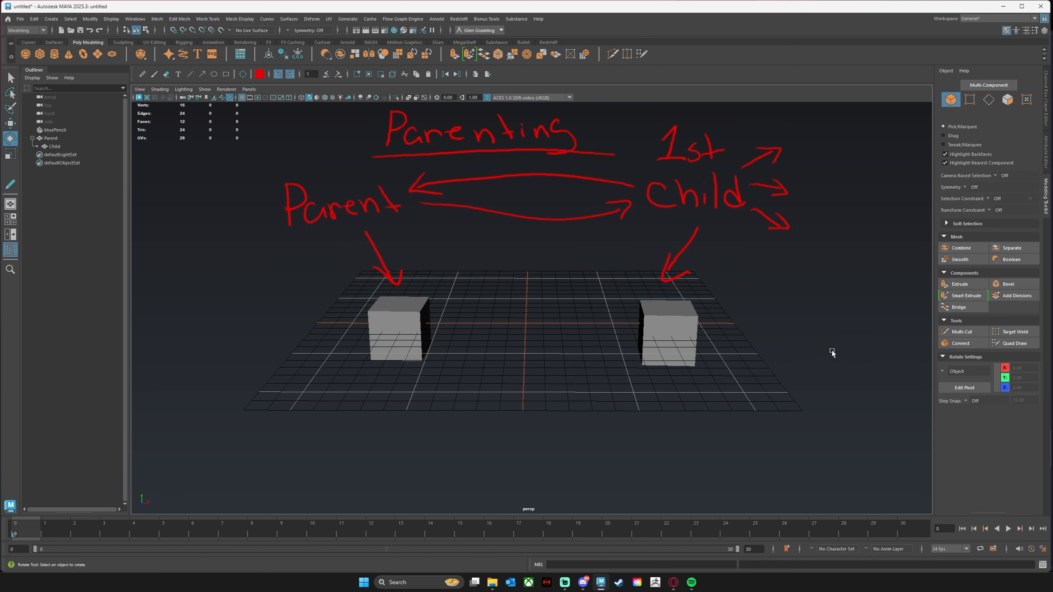
Duplicate the Child cube and move the copy to about 12.55 in X.
{"action": "left_click", "coordinate": [679, 323]}
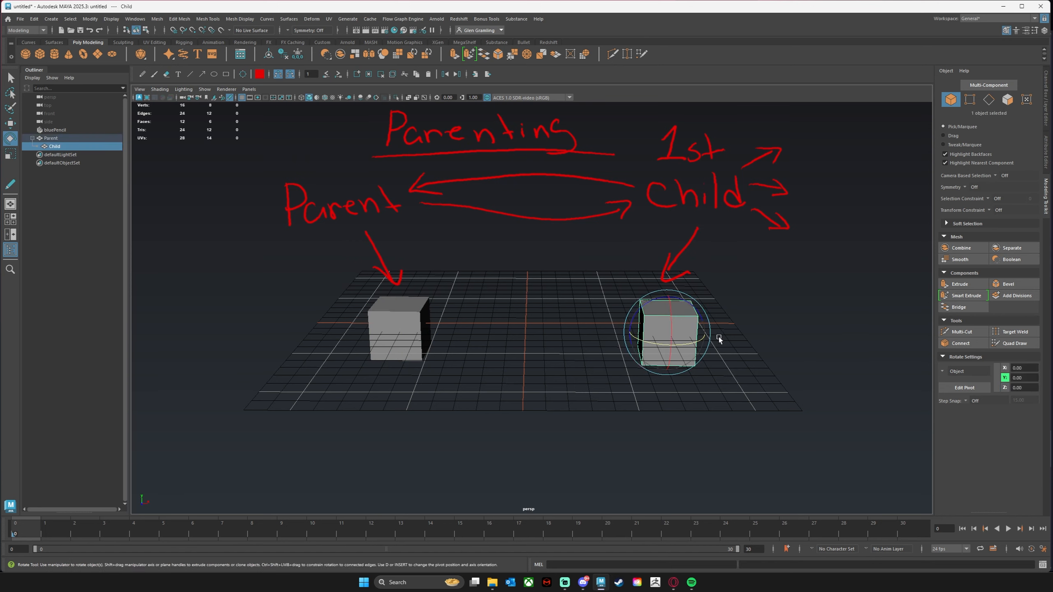
{"action": "key", "text": "ctrl+d"}
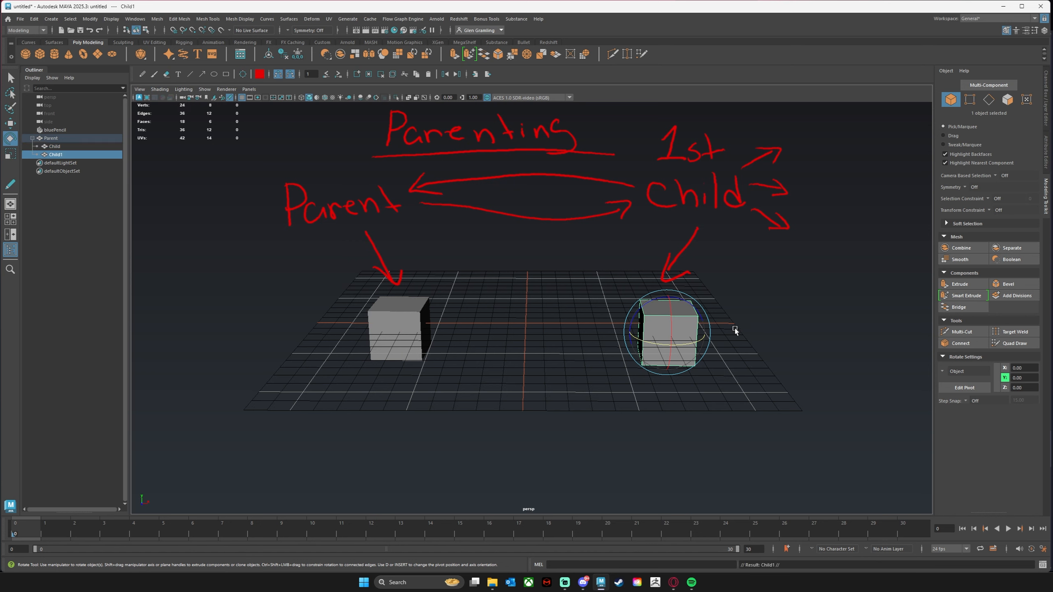
{"action": "key", "text": "w"}
{"action": "left_click_drag", "start_coordinate": [709, 333], "coordinate": [788, 333]}
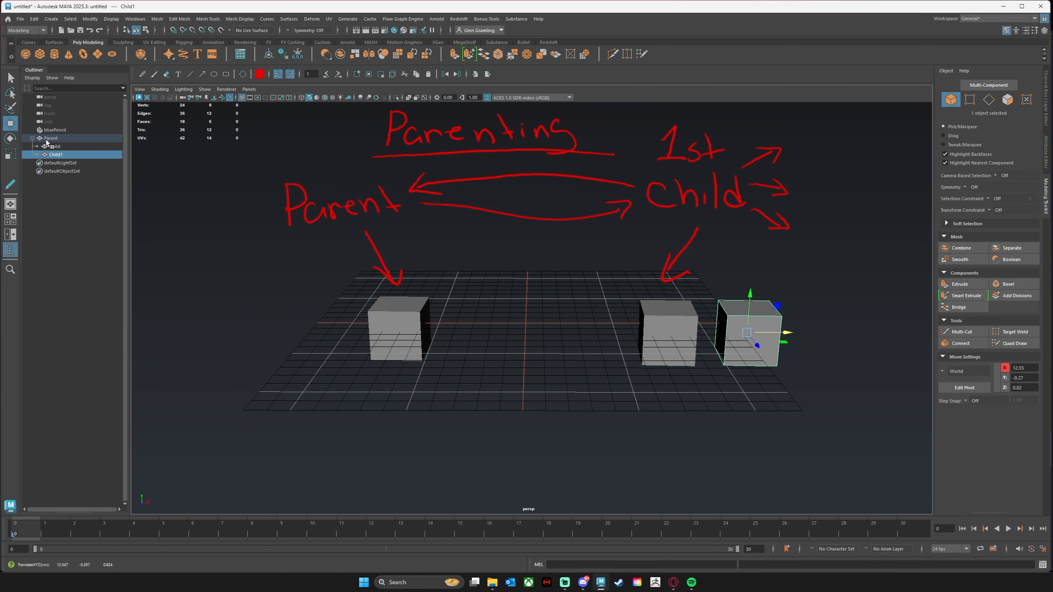
{"action": "left_click_drag", "start_coordinate": [47, 143], "coordinate": [55, 148]}
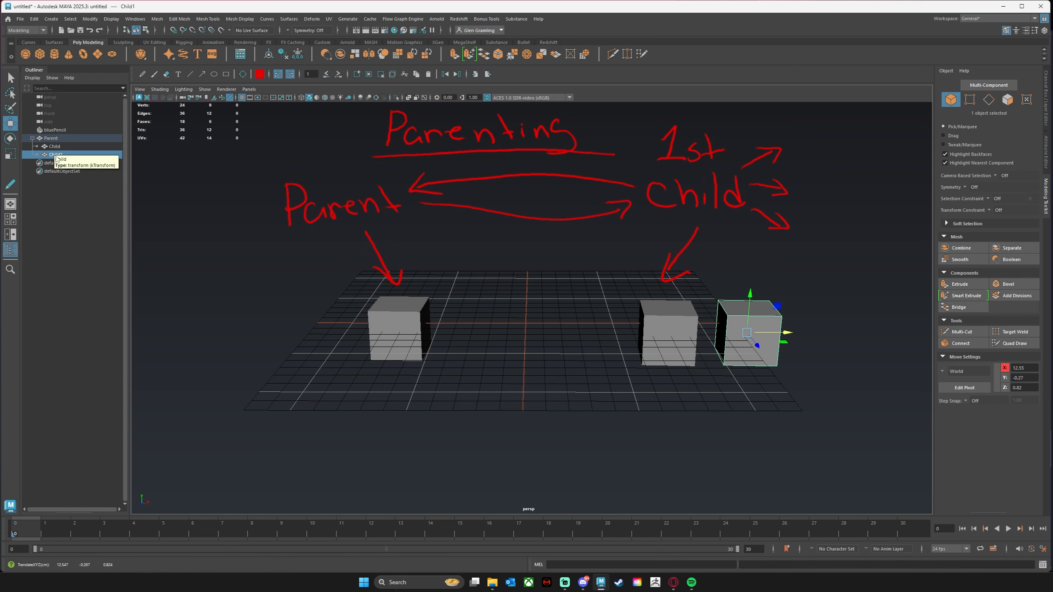
Move the three cubes one at a time, placing Child at about 5.84 and Child1 at about 10.59 in X.
{"action": "left_click", "coordinate": [396, 323]}
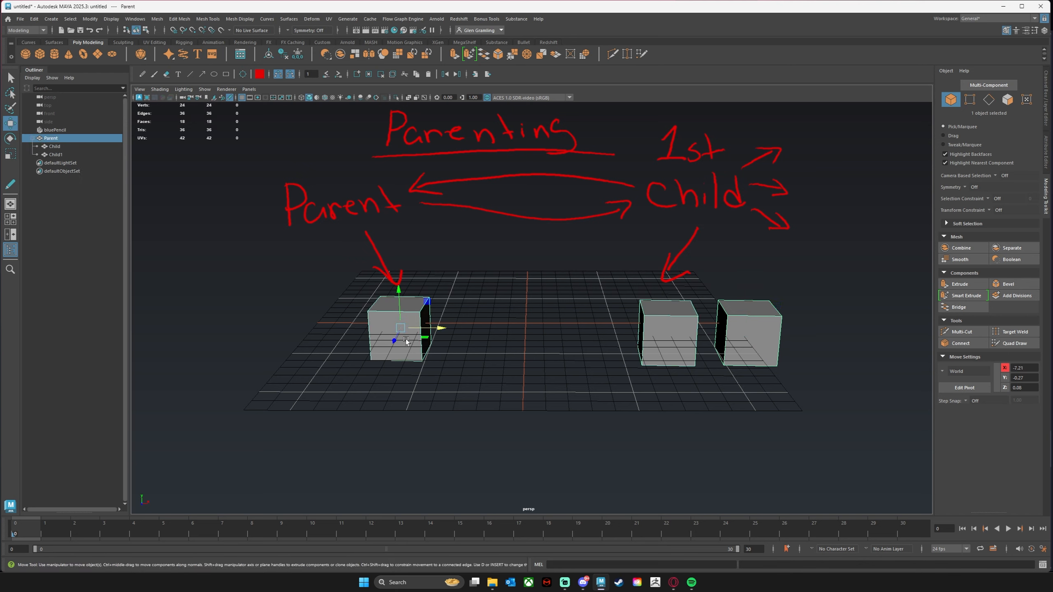
{"action": "left_click_drag", "start_coordinate": [405, 334], "coordinate": [379, 324]}
{"action": "left_click", "coordinate": [663, 338]}
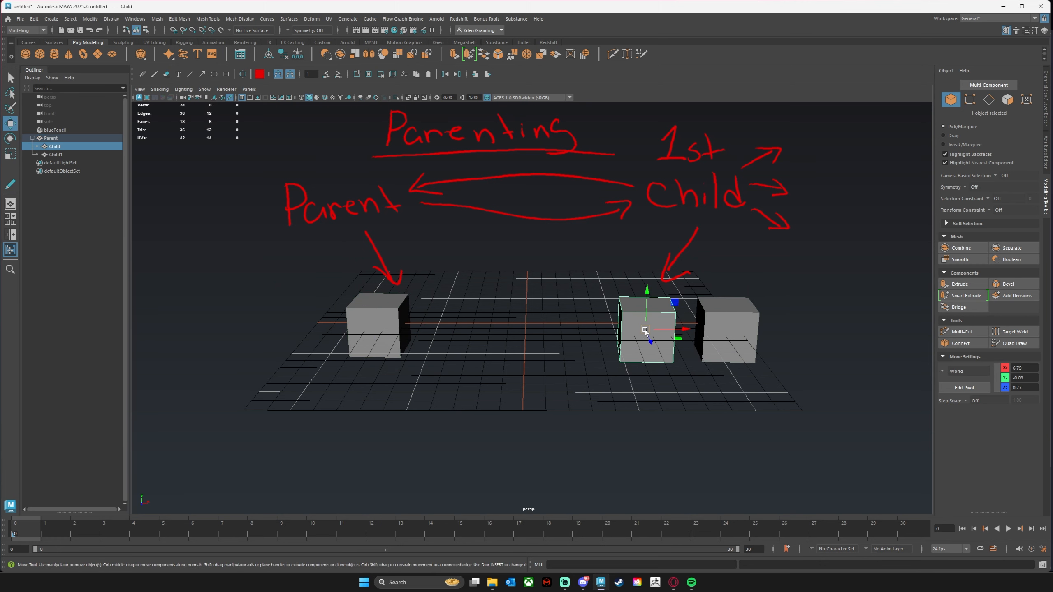
{"action": "left_click_drag", "start_coordinate": [645, 334], "coordinate": [624, 344]}
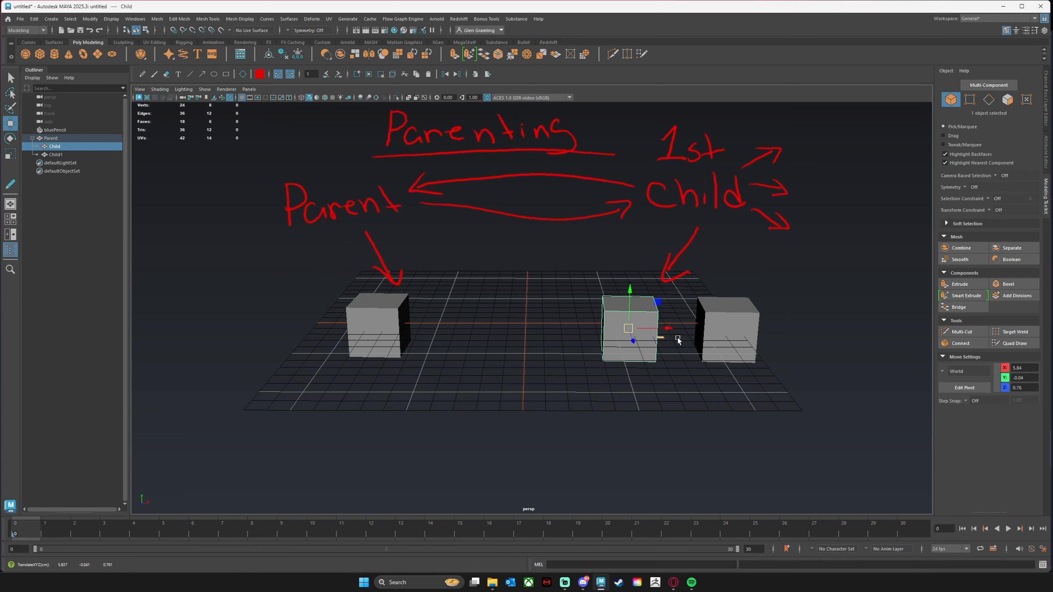
{"action": "left_click", "coordinate": [726, 343]}
{"action": "mouse_move", "coordinate": [724, 341]}
{"action": "left_mouse_down"}
{"action": "mouse_move", "coordinate": [735, 347]}
{"action": "mouse_move", "coordinate": [713, 330]}
{"action": "left_mouse_up"}
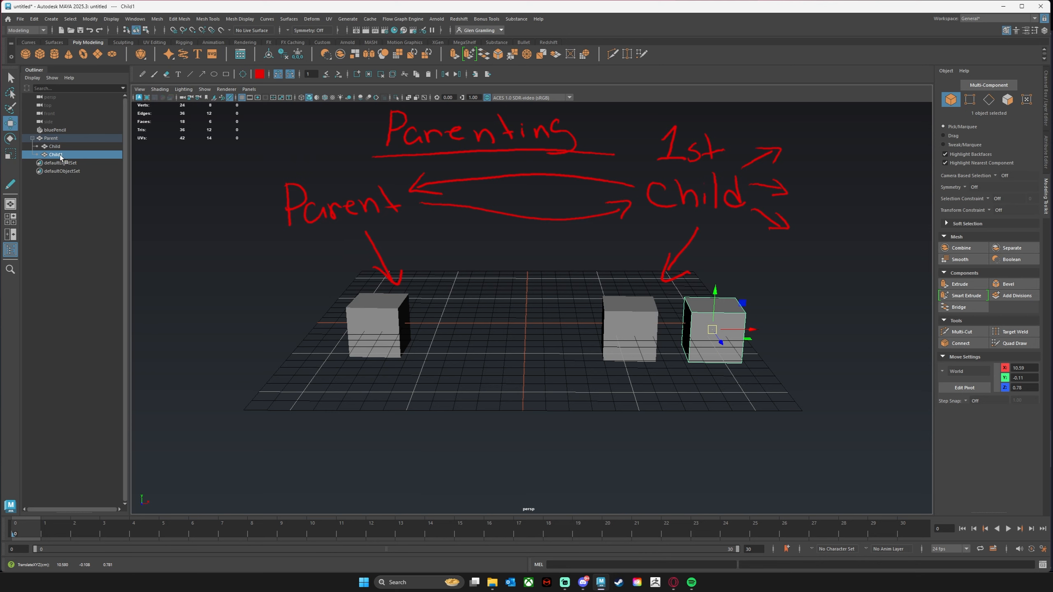
Parent Child1 under Child in the Outliner and move the Parent cube slightly toward the grid's centre to shift the whole chain.
{"action": "left_click_drag", "start_coordinate": [53, 156], "coordinate": [61, 139]}
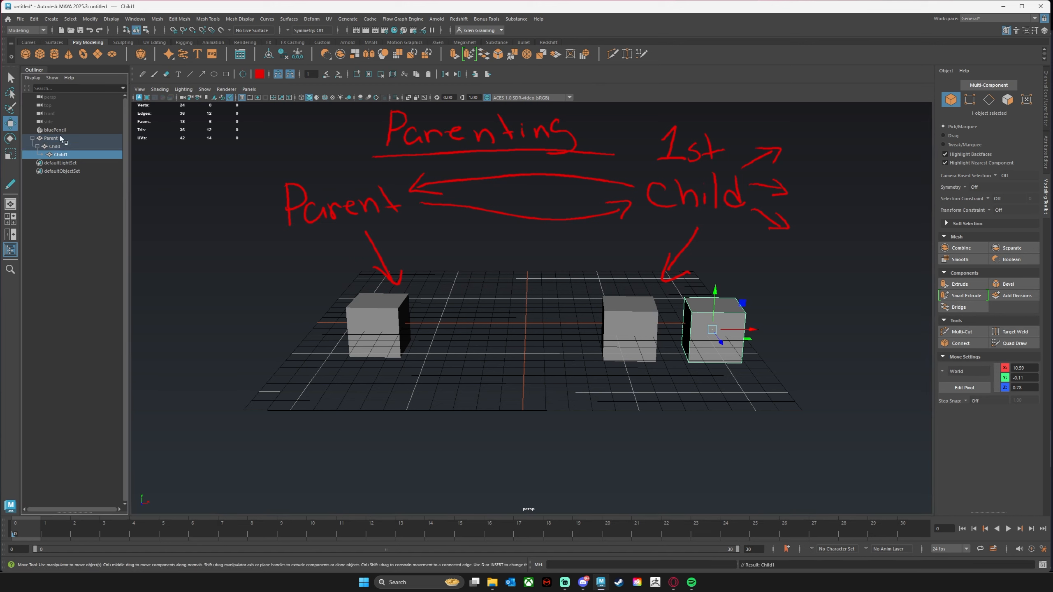
{"action": "left_click", "coordinate": [58, 139]}
{"action": "left_click_drag", "start_coordinate": [369, 327], "coordinate": [390, 323]}
Move the Child cube slightly together with its own child, and move Child1 out to about 15.36 in X.
{"action": "left_click", "coordinate": [651, 348]}
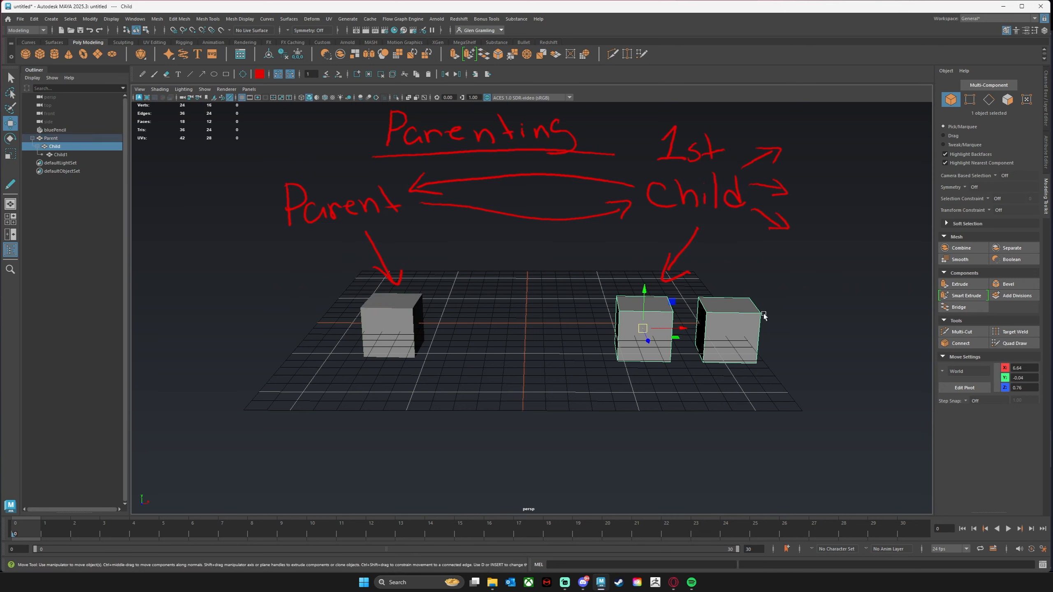
{"action": "mouse_move", "coordinate": [655, 328]}
{"action": "left_mouse_down"}
{"action": "mouse_move", "coordinate": [628, 349]}
{"action": "mouse_move", "coordinate": [657, 347]}
{"action": "mouse_move", "coordinate": [611, 338]}
{"action": "mouse_move", "coordinate": [639, 328]}
{"action": "left_mouse_up"}
{"action": "left_click", "coordinate": [733, 340]}
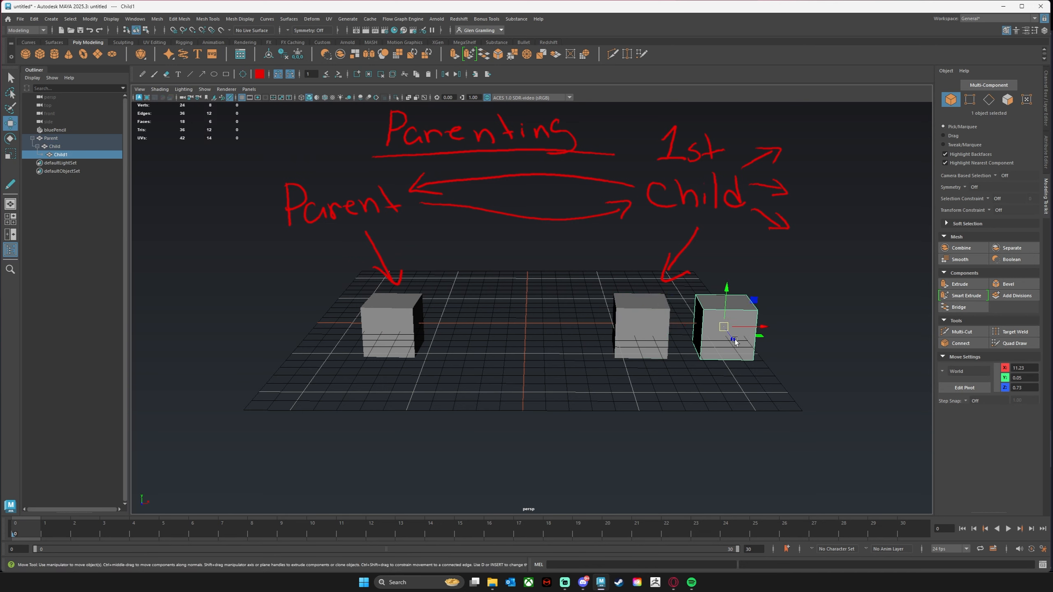
{"action": "left_click_drag", "start_coordinate": [723, 330], "coordinate": [796, 340]}
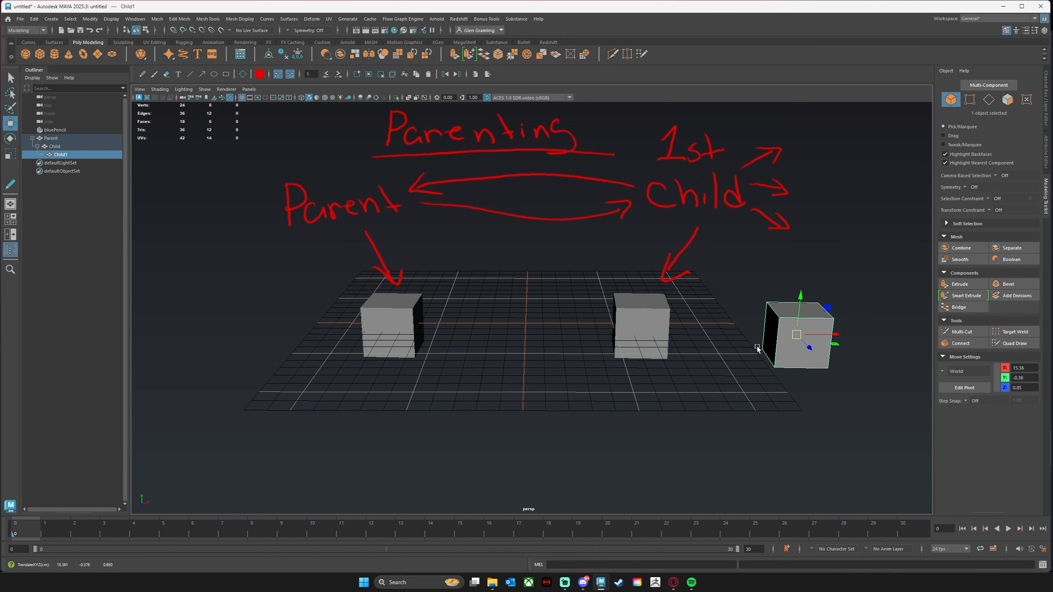
Test-rotate Parent, Child (about 12.3 degrees in Z) and Child1 in turn, undoing each rotation.
{"action": "left_click", "coordinate": [416, 340]}
{"action": "key", "text": "e"}
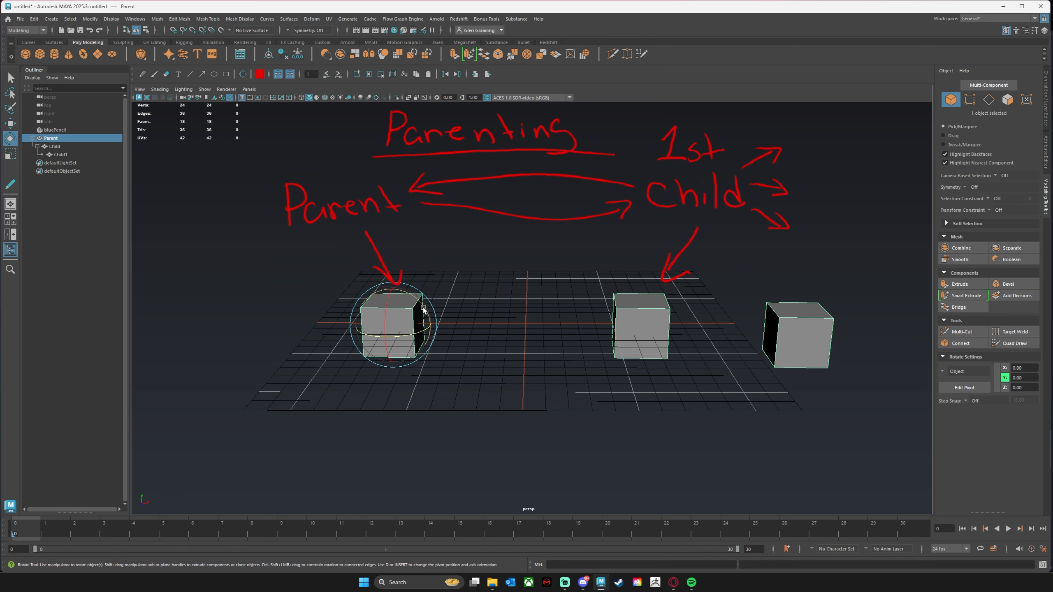
{"action": "left_click_drag", "start_coordinate": [427, 315], "coordinate": [448, 321]}
{"action": "key", "text": "ctrl+z"}
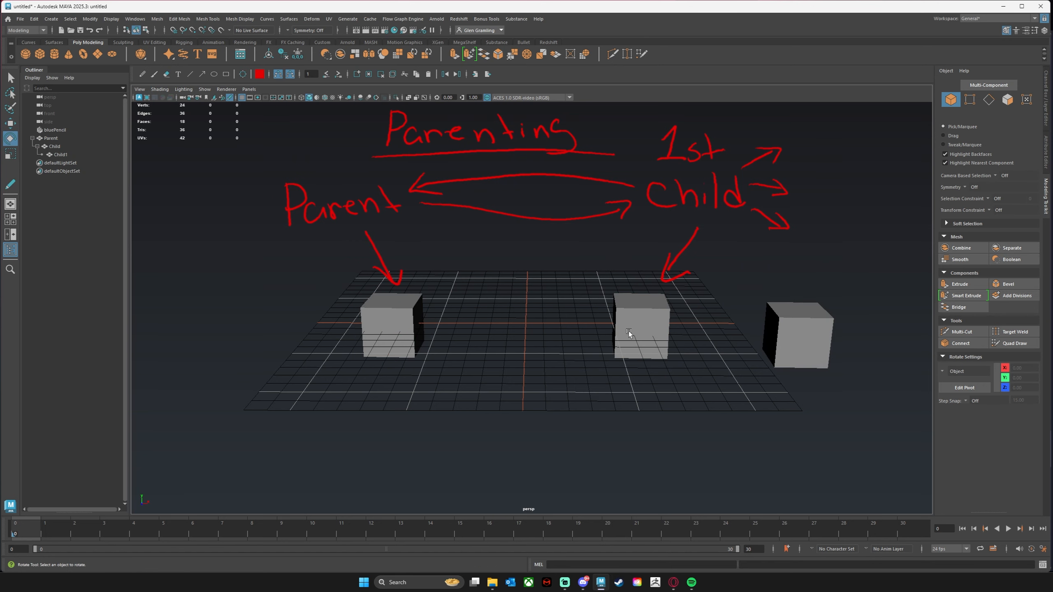
{"action": "left_click", "coordinate": [628, 331]}
{"action": "left_click_drag", "start_coordinate": [661, 298], "coordinate": [658, 298]}
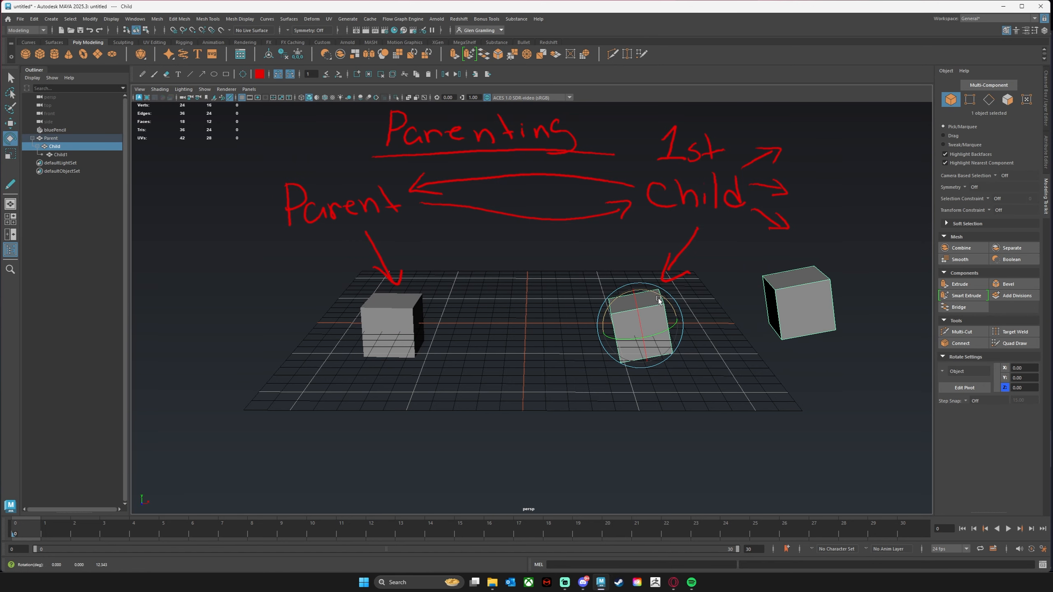
{"action": "key", "text": "ctrl+z"}
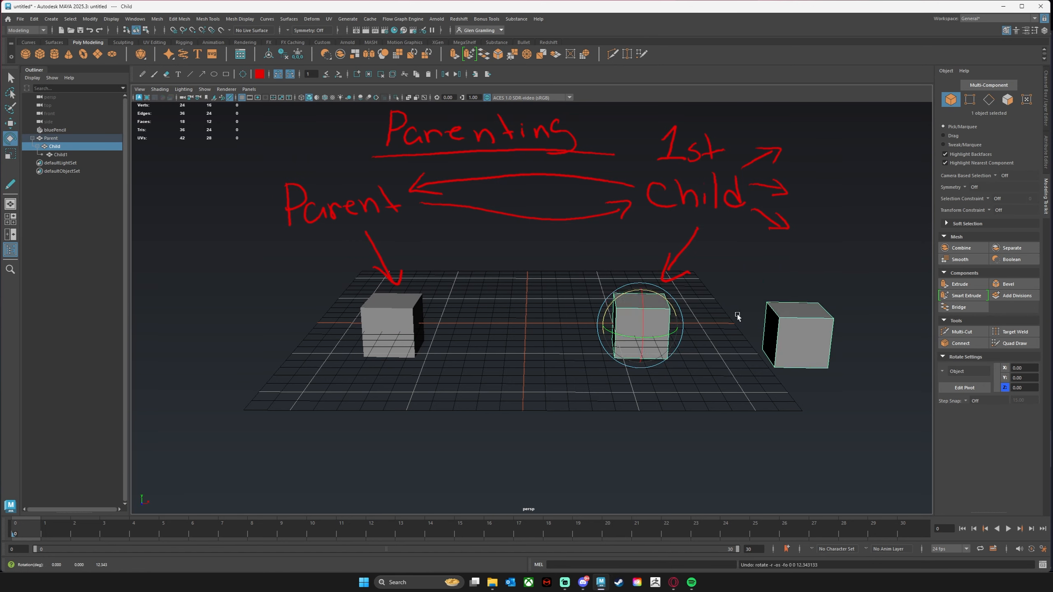
{"action": "left_click", "coordinate": [806, 330]}
{"action": "left_click_drag", "start_coordinate": [796, 309], "coordinate": [800, 309]}
{"action": "key", "text": "ctrl+z"}
Delete all three cubes from the scene.
{"action": "left_click", "coordinate": [577, 381]}
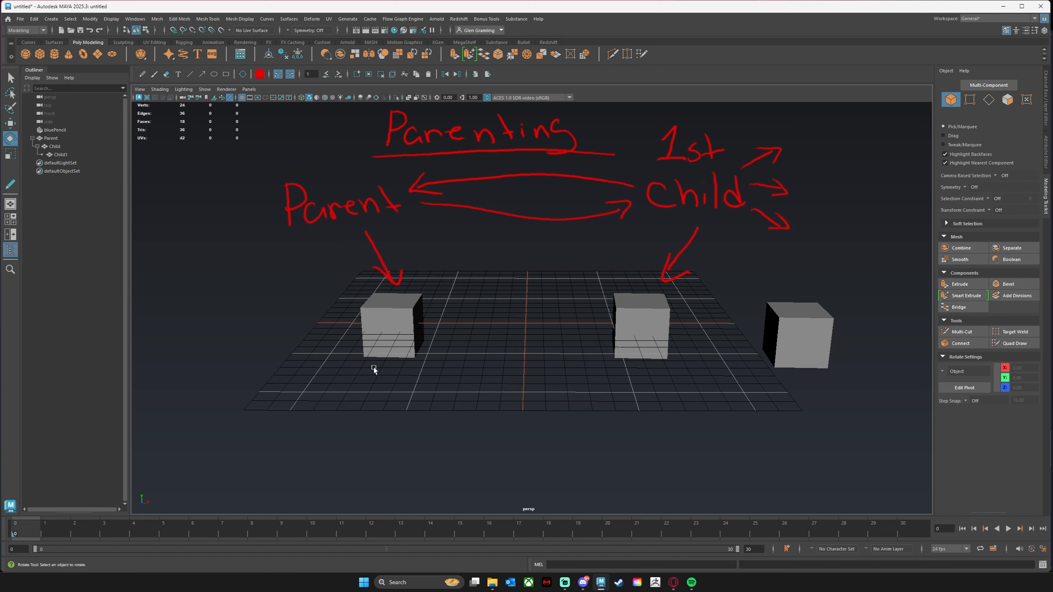
{"action": "left_click_drag", "start_coordinate": [364, 376], "coordinate": [821, 314]}
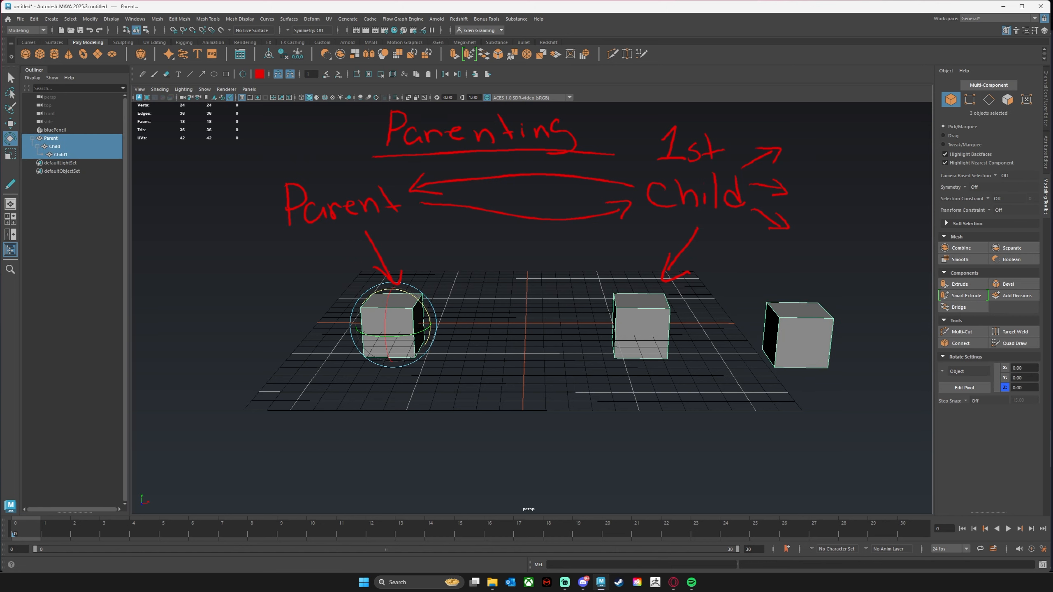
{"action": "key", "text": "Delete"}
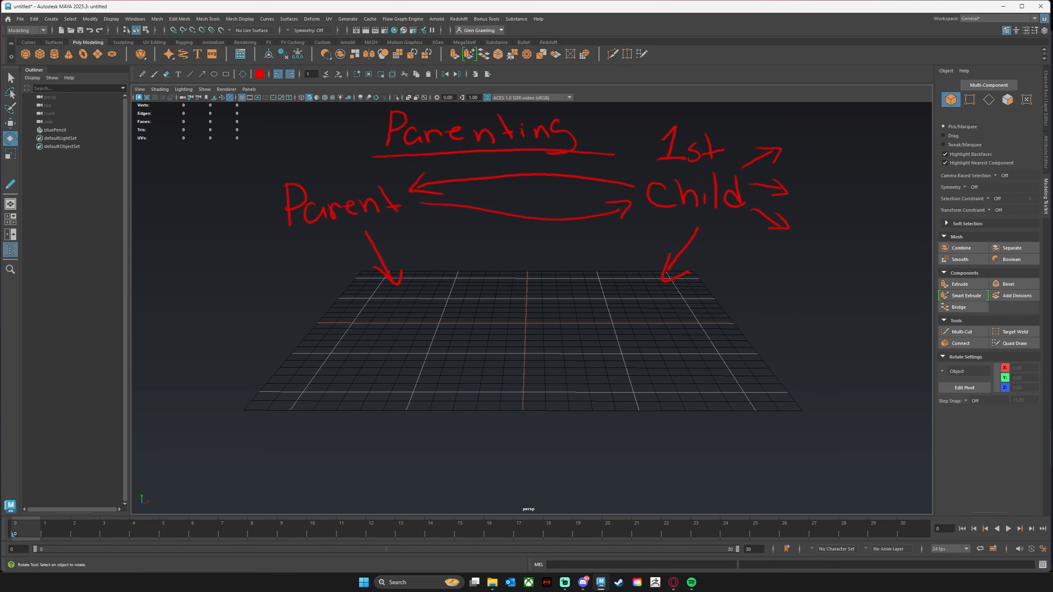
Create a polygon cube, scale it into a long bar about 8.6 in X and slightly deeper, and move it to about -4.86 in X.
{"action": "left_click", "coordinate": [43, 55]}
{"action": "key", "text": "r"}
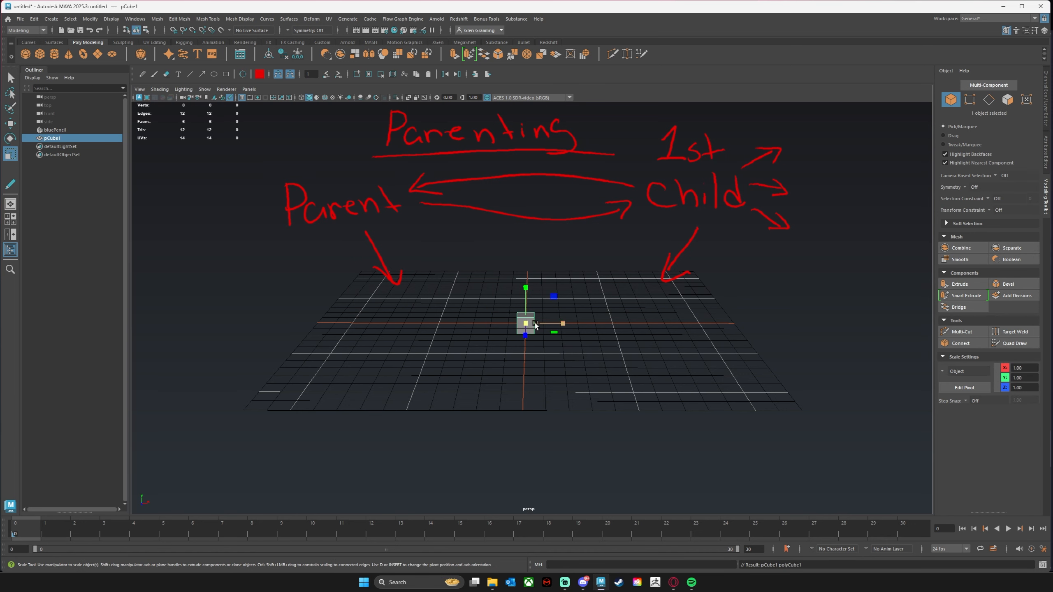
{"action": "left_click_drag", "start_coordinate": [560, 325], "coordinate": [830, 328]}
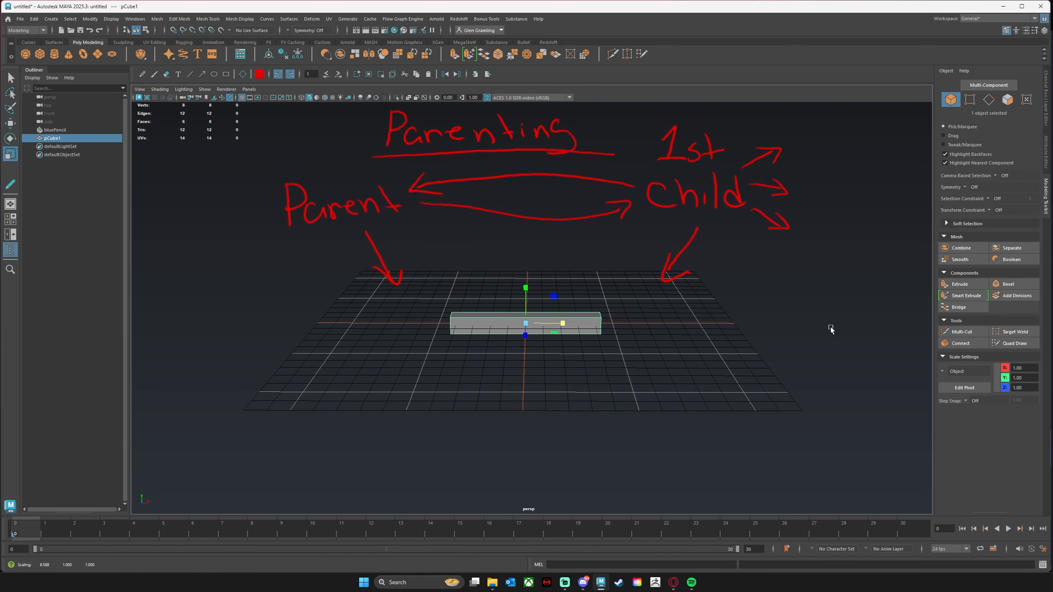
{"action": "left_click_drag", "start_coordinate": [525, 336], "coordinate": [530, 359]}
{"action": "key", "text": "w"}
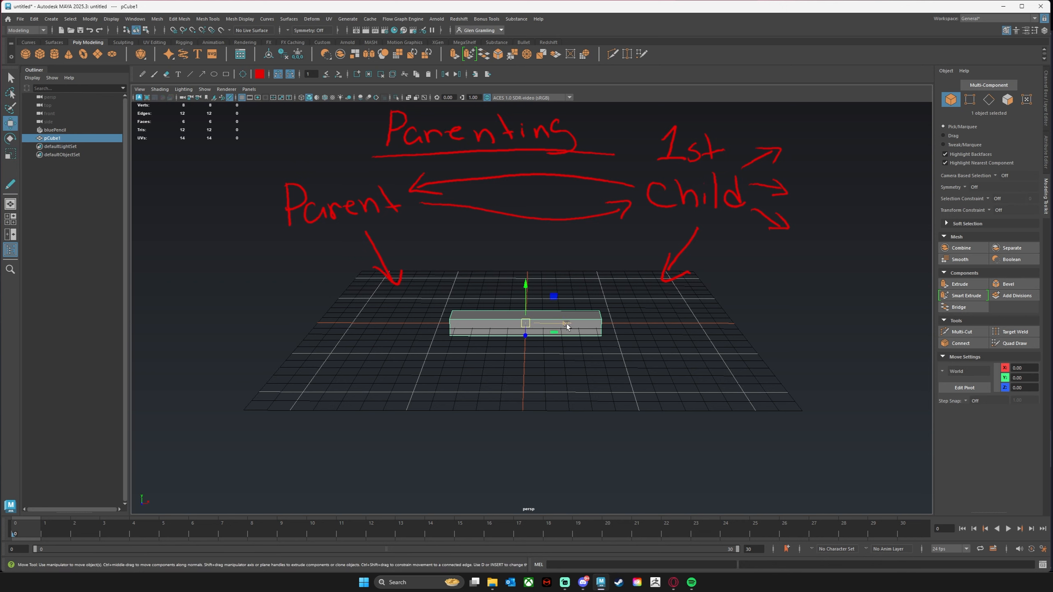
{"action": "left_click_drag", "start_coordinate": [564, 324], "coordinate": [482, 323]}
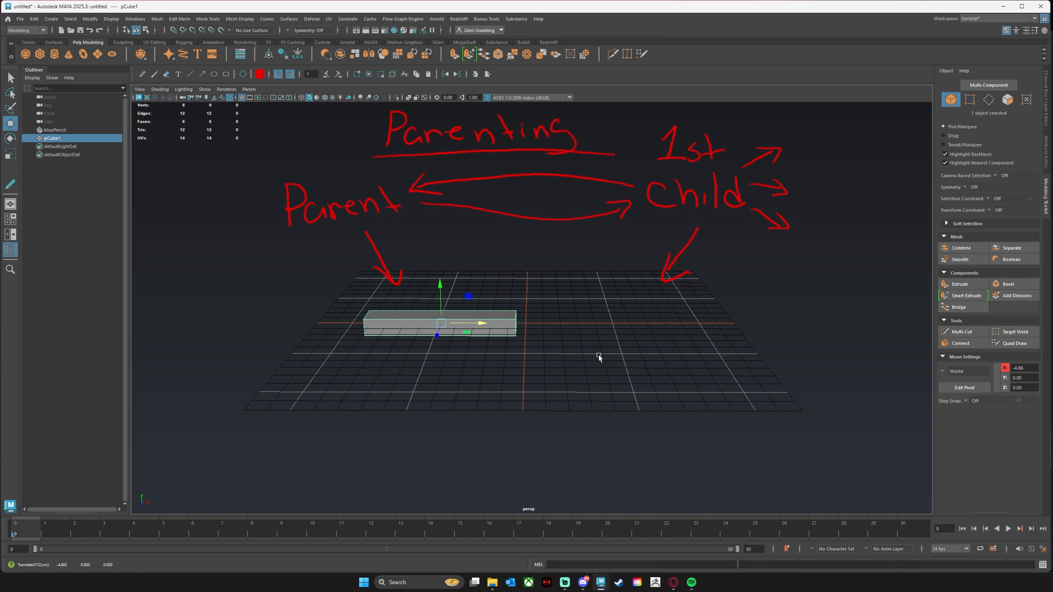
Duplicate the bar to about 4.53 in X, and duplicate it again as a shorter, wider block at about 11.02 in X.
{"action": "left_click_drag", "start_coordinate": [508, 358], "coordinate": [508, 368], "text": "alt"}
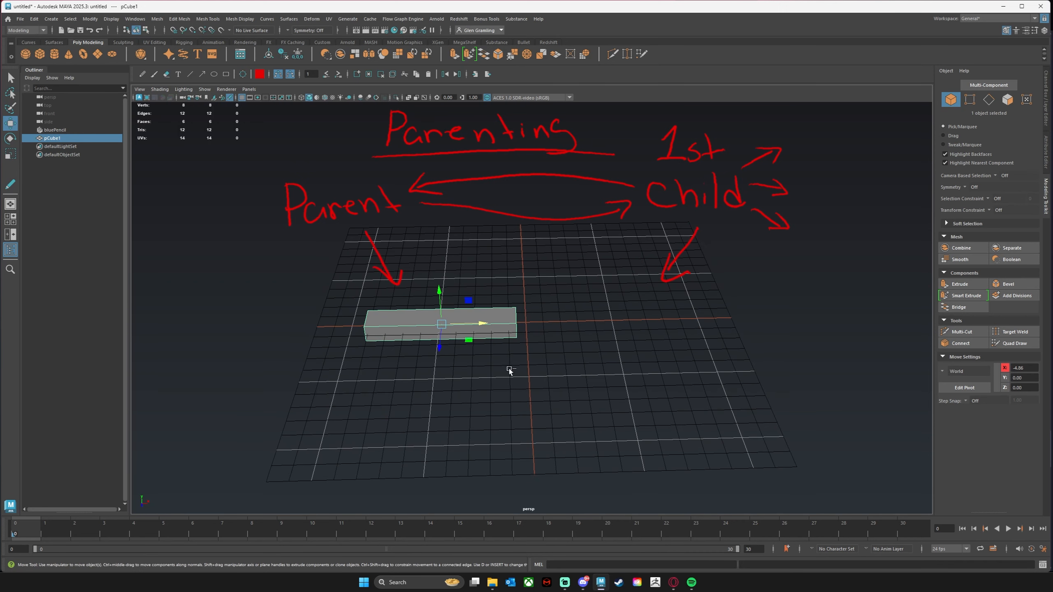
{"action": "key", "text": "ctrl+d"}
{"action": "left_click_drag", "start_coordinate": [482, 323], "coordinate": [717, 360]}
{"action": "key", "text": "ctrl+d"}
{"action": "key", "text": "r"}
{"action": "mouse_move", "coordinate": [736, 317]}
{"action": "left_mouse_down"}
{"action": "mouse_move", "coordinate": [716, 320]}
{"action": "mouse_move", "coordinate": [750, 319]}
{"action": "mouse_move", "coordinate": [736, 318]}
{"action": "left_mouse_up"}
{"action": "key", "text": "w"}
{"action": "left_click", "coordinate": [584, 385]}
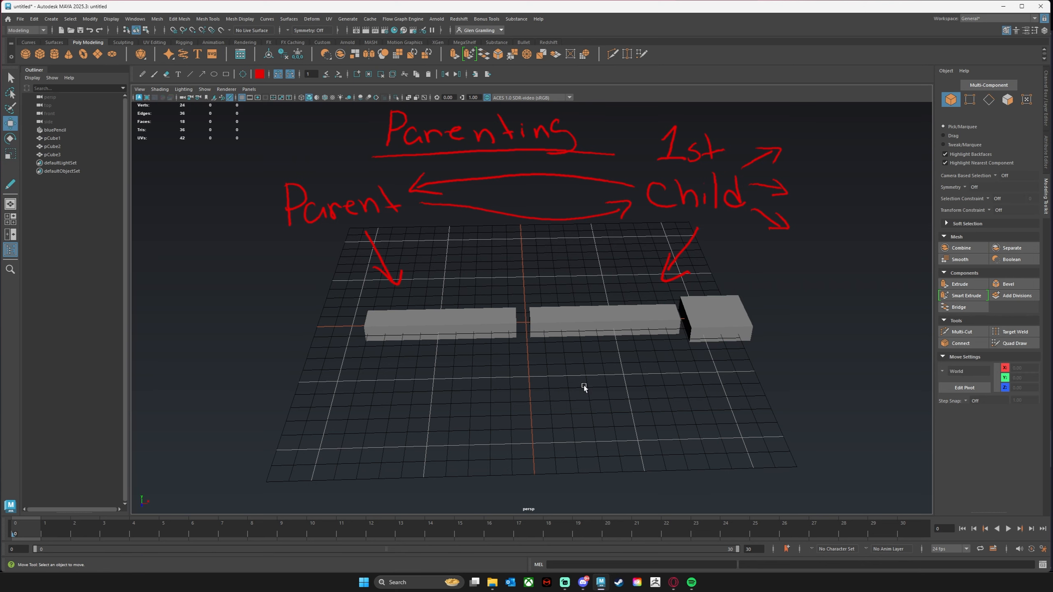
Rename the first bar, pCube1, to UpperArm in the Outliner.
{"action": "left_click_drag", "start_coordinate": [584, 385], "coordinate": [597, 379], "text": "alt"}
{"action": "left_click", "coordinate": [493, 330]}
{"action": "middle_click_drag", "start_coordinate": [619, 317], "coordinate": [596, 340], "text": "alt"}
{"action": "scroll", "coordinate": [597, 340], "scroll_direction": "down", "scroll_amount": 1}
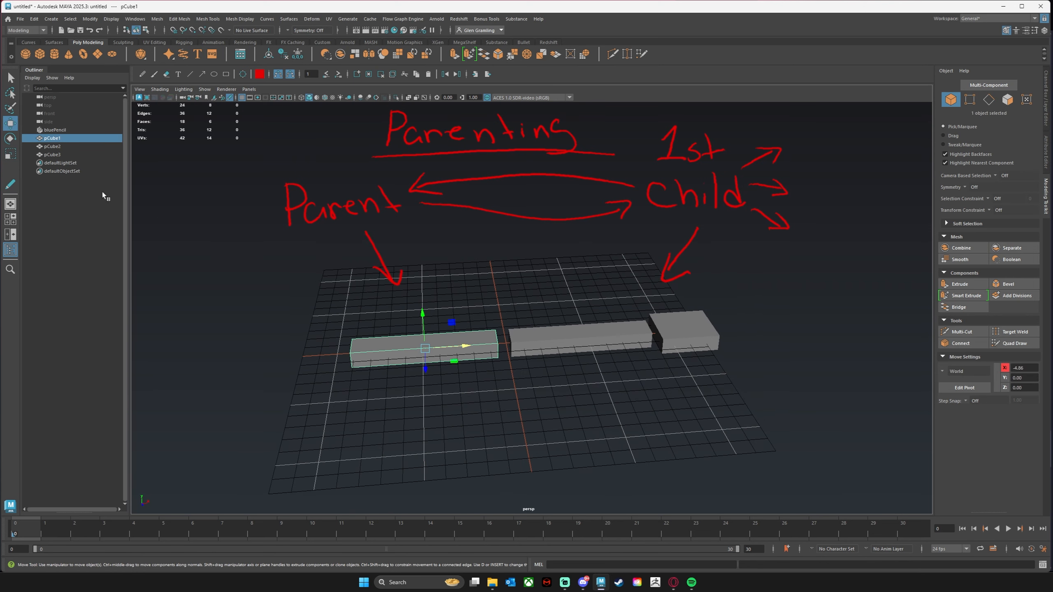
{"action": "double_click", "coordinate": [53, 139]}
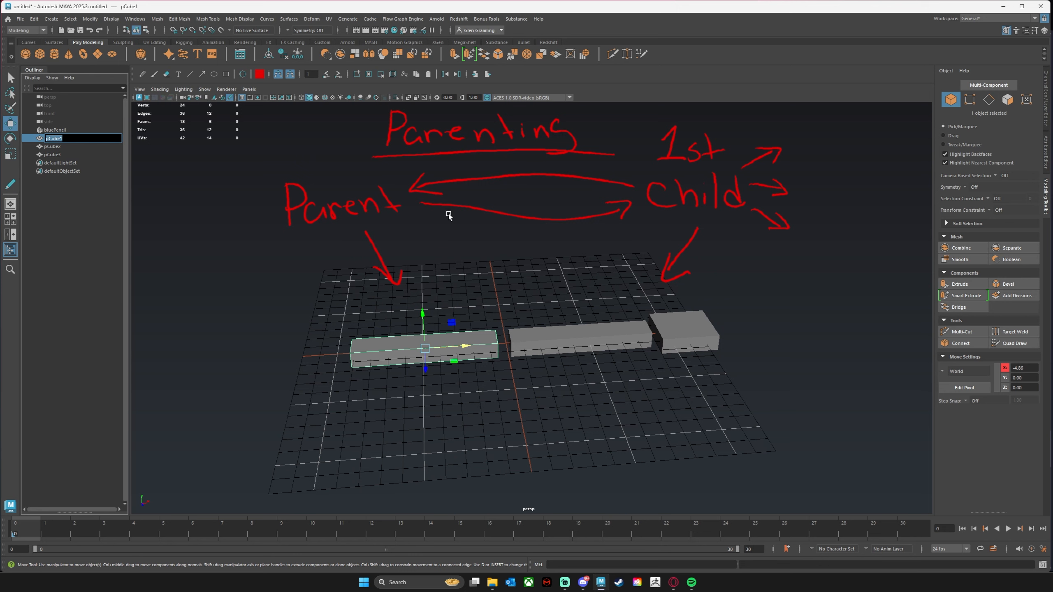
{"action": "type", "text": "UpperArm"}
{"action": "key", "text": "Return"}
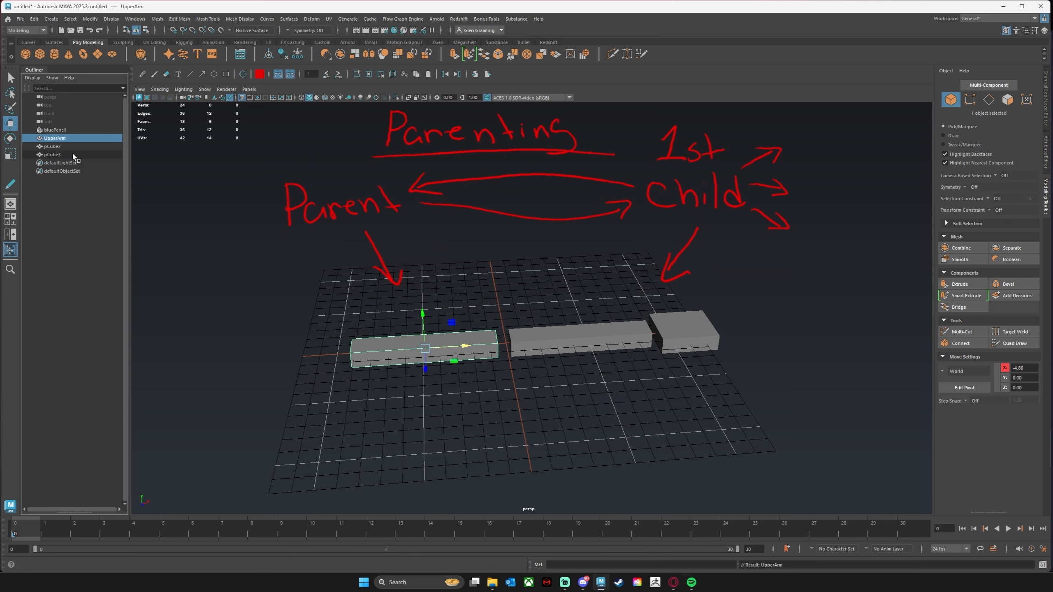
Rename pCube2 to LowerArm and pCube3 to Hand in the Outliner.
{"action": "double_click", "coordinate": [58, 147]}
{"action": "type", "text": "LowerArm"}
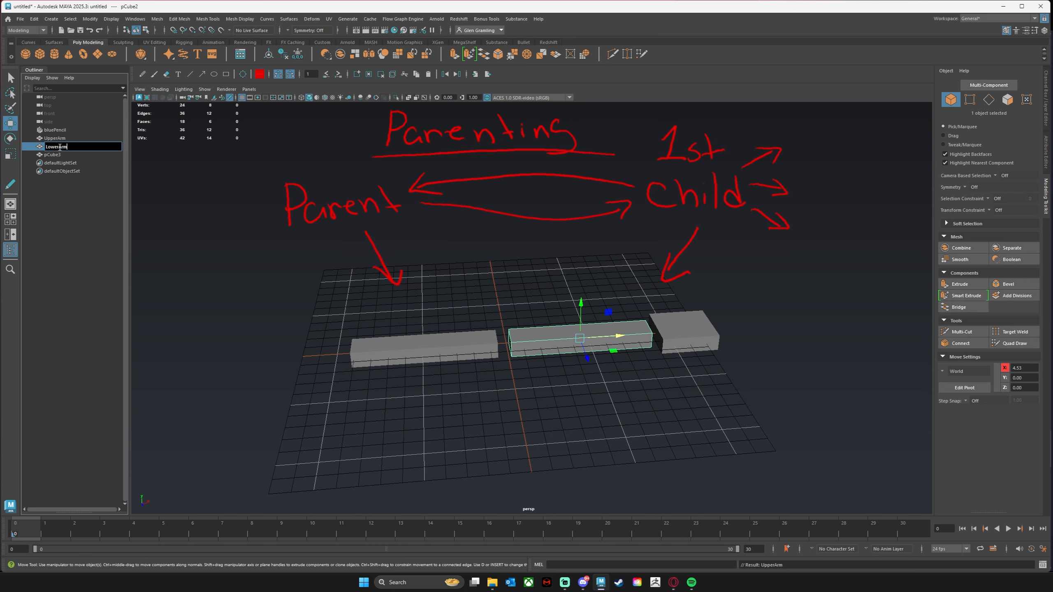
{"action": "key", "text": "Return"}
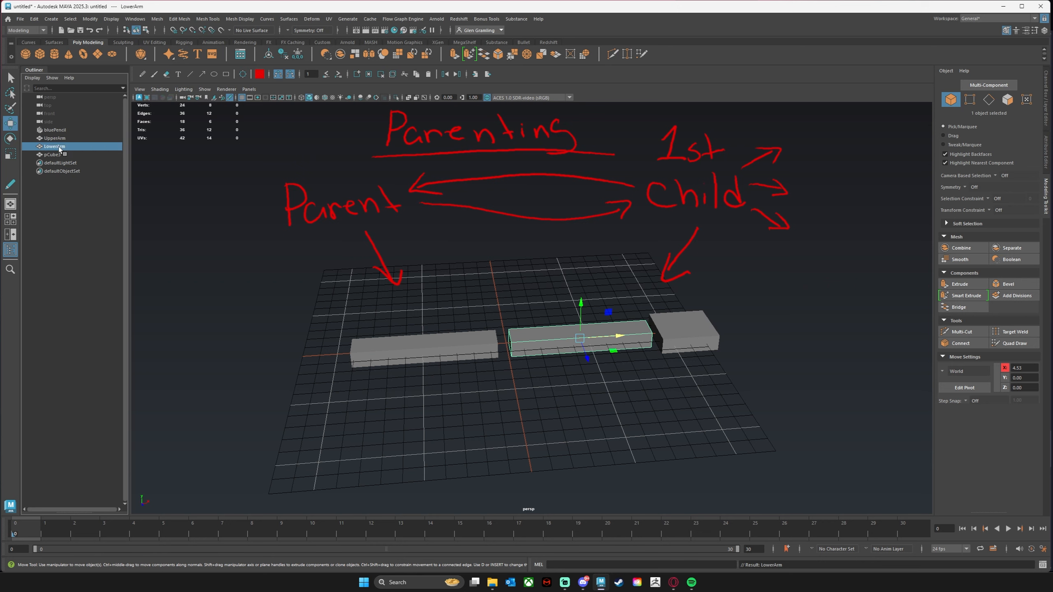
{"action": "double_click", "coordinate": [60, 154]}
{"action": "type", "text": "Hand"}
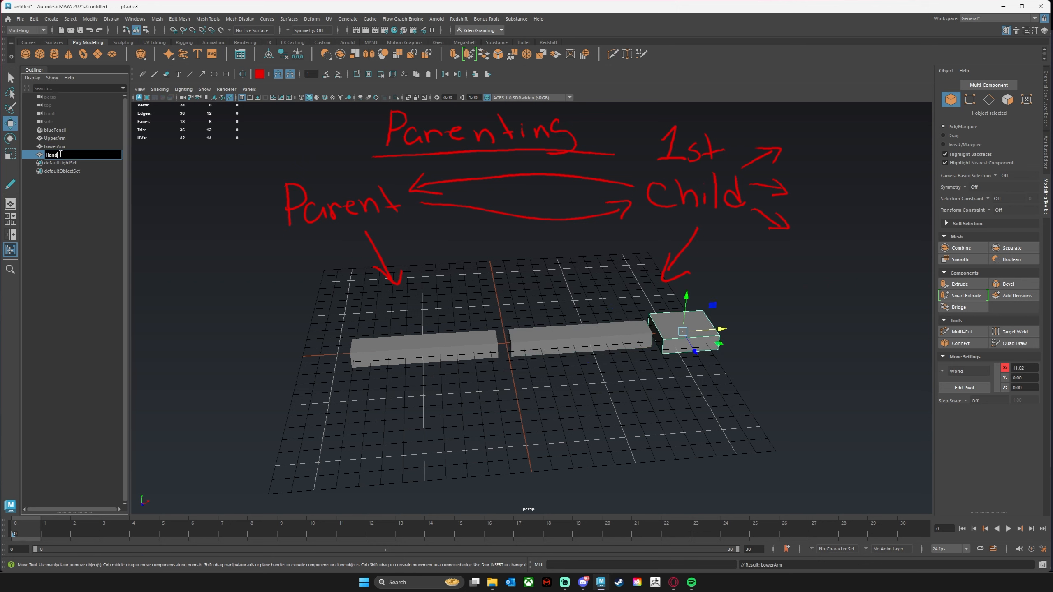
{"action": "key", "text": "Return"}
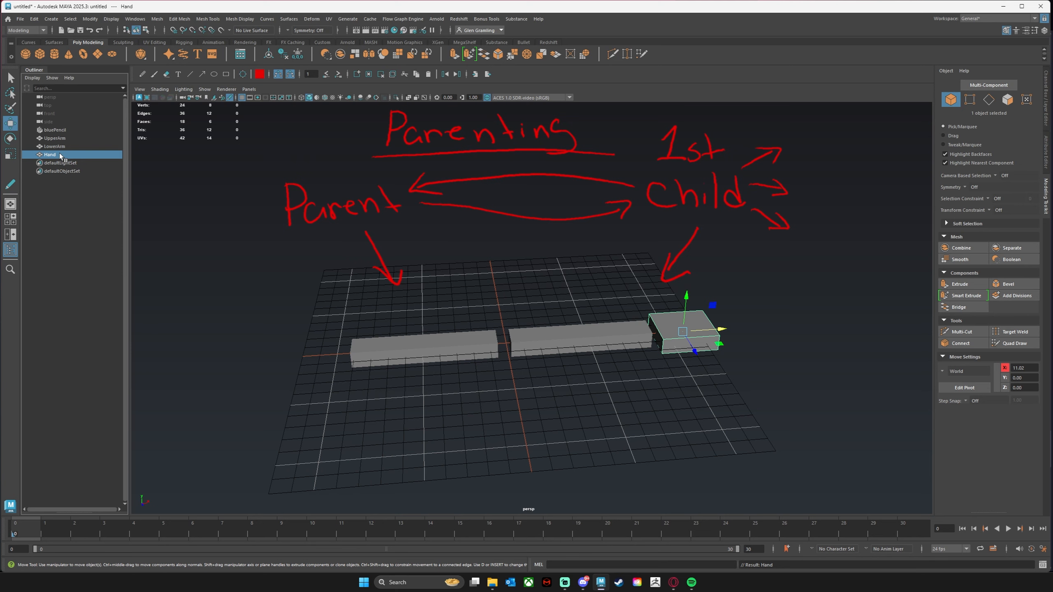
Examine the arm layout by selecting the LowerArm, UpperArm and Hand pieces in turn.
{"action": "left_click_drag", "start_coordinate": [562, 346], "coordinate": [571, 342], "text": "alt"}
{"action": "middle_click_drag", "start_coordinate": [572, 359], "coordinate": [568, 355], "text": "alt"}
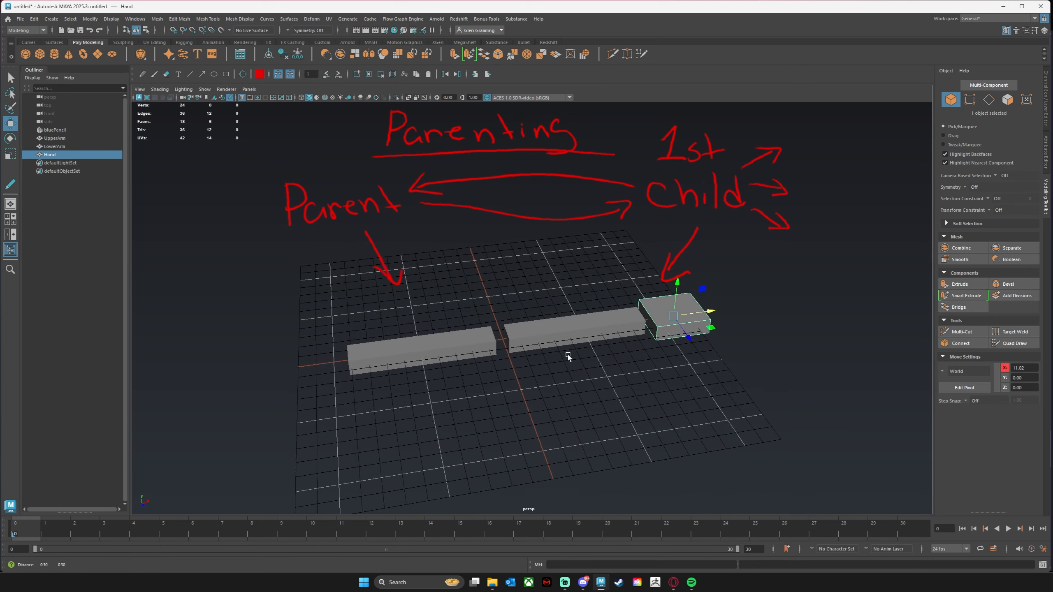
{"action": "left_click_drag", "start_coordinate": [568, 355], "coordinate": [565, 367], "text": "alt"}
{"action": "left_click", "coordinate": [582, 334]}
{"action": "left_click", "coordinate": [464, 340]}
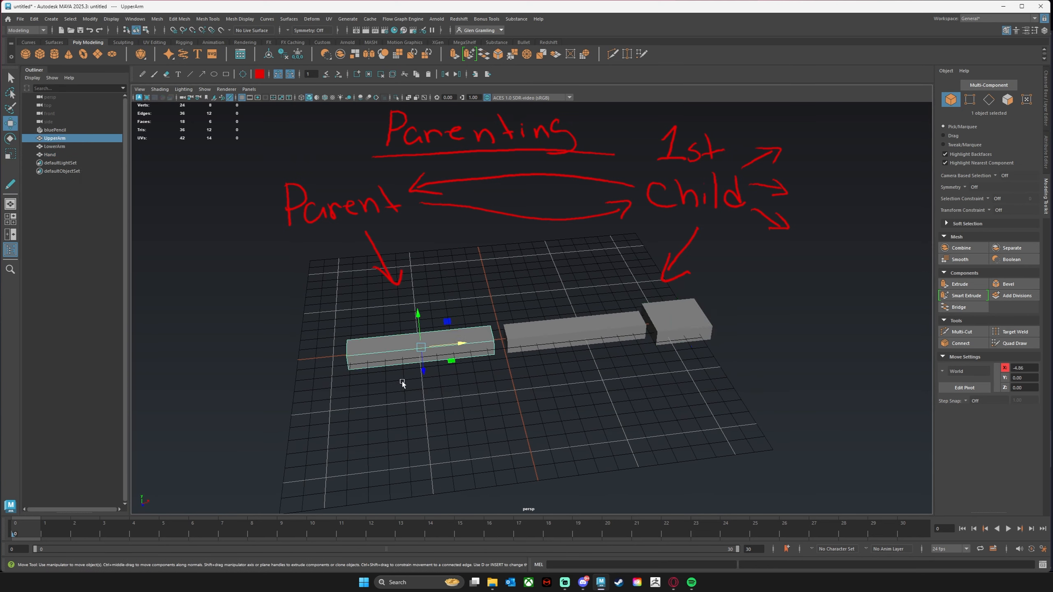
{"action": "left_click", "coordinate": [449, 376]}
{"action": "left_click", "coordinate": [571, 339]}
{"action": "left_click", "coordinate": [675, 323]}
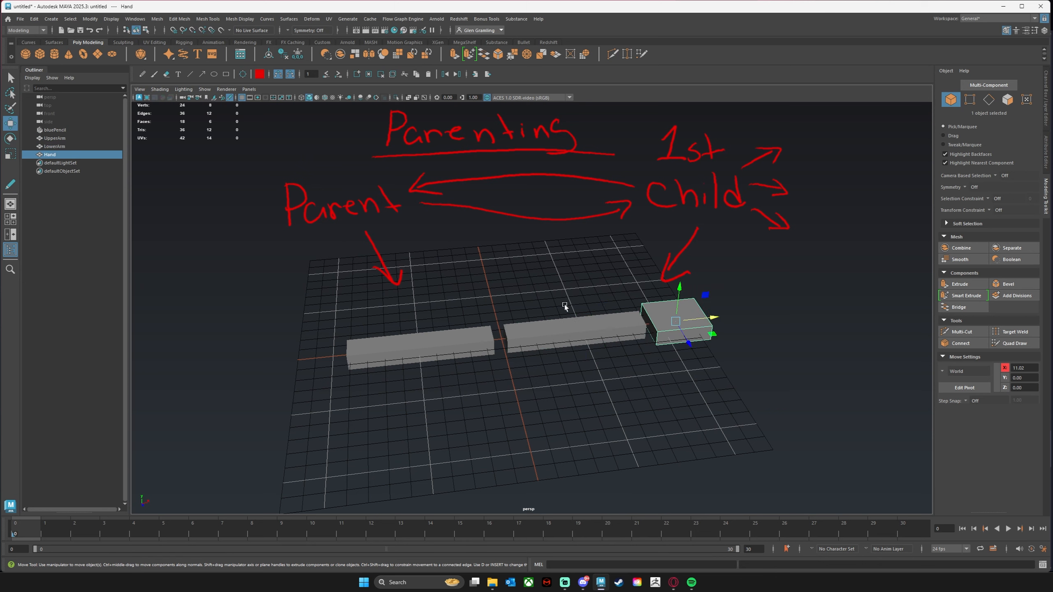
Test-rotate the UpperArm bar around its central pivot and undo the rotations.
{"action": "left_click", "coordinate": [450, 341]}
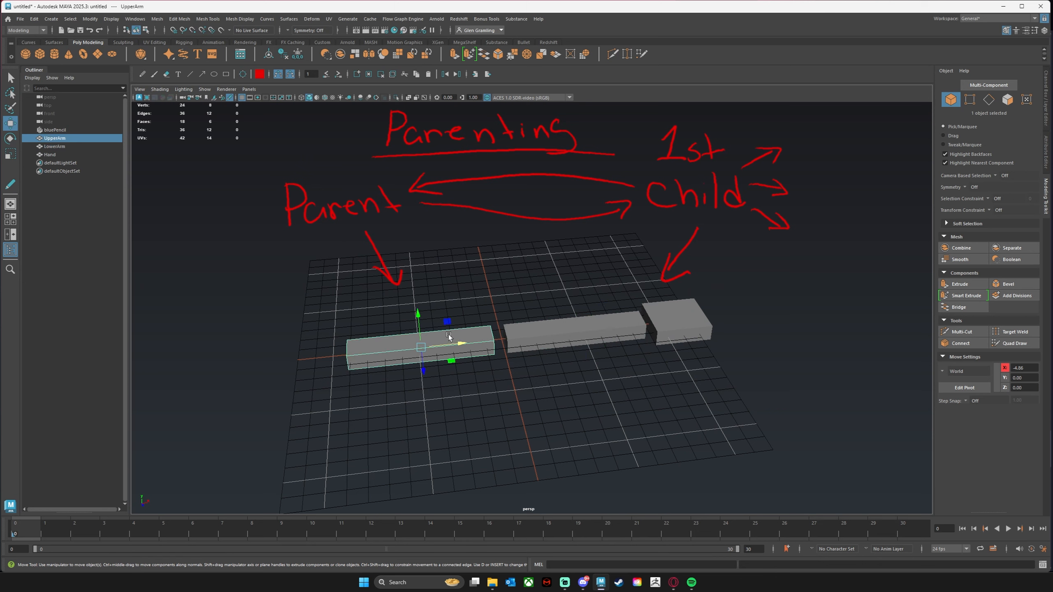
{"action": "key", "text": "e"}
{"action": "left_click_drag", "start_coordinate": [438, 326], "coordinate": [438, 327]}
{"action": "left_click_drag", "start_coordinate": [446, 362], "coordinate": [448, 365]}
{"action": "key", "text": "ctrl+z"}
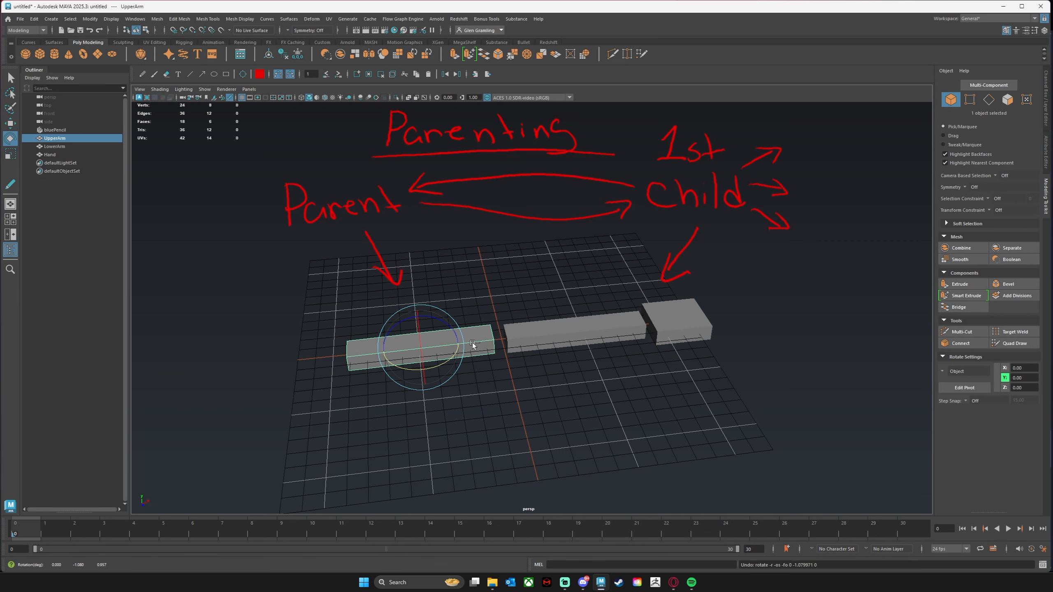
{"action": "key", "text": "ctrl+z"}
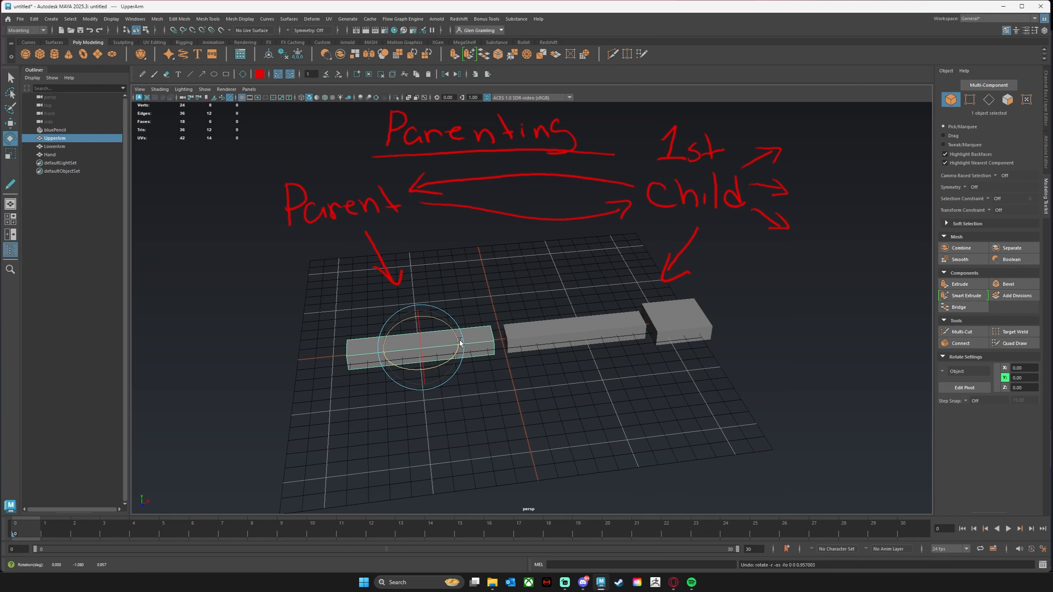
Move the UpperArm's pivot along X to its shoulder end, the end farthest from the LowerArm.
{"action": "key", "text": "d"}
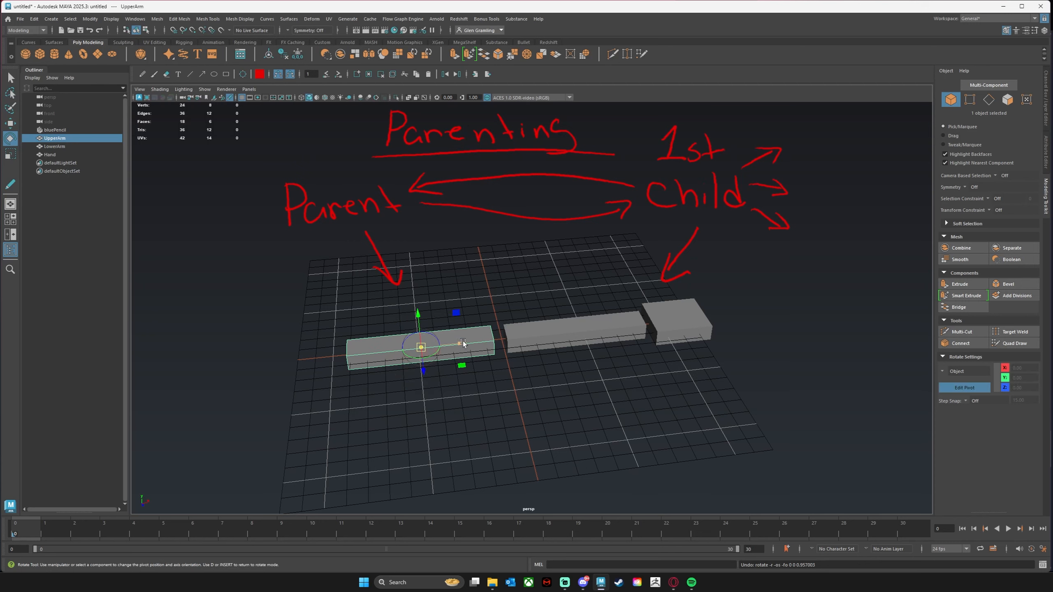
{"action": "left_click_drag", "start_coordinate": [458, 345], "coordinate": [382, 347]}
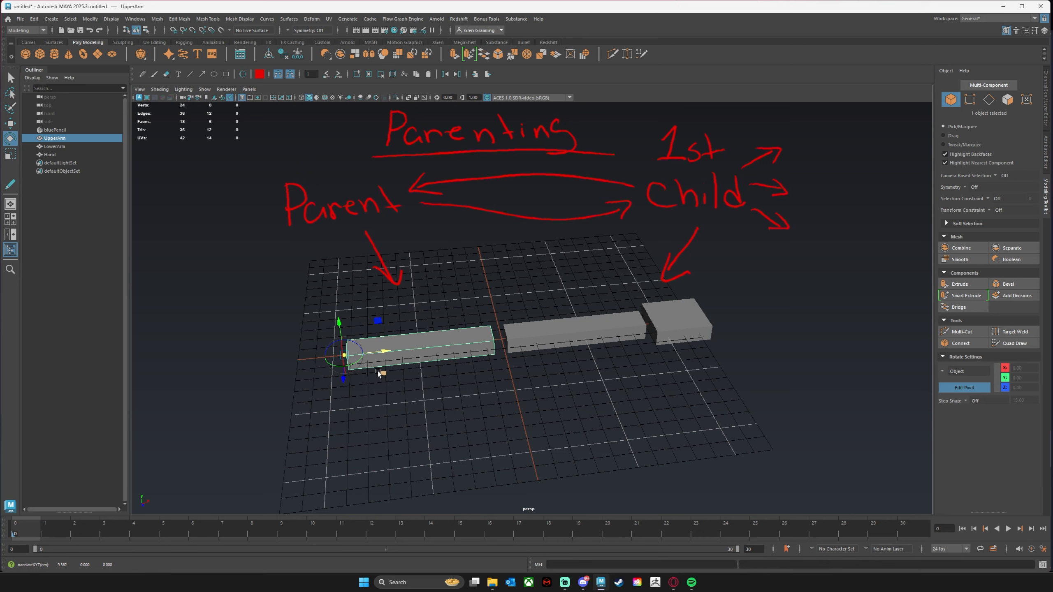
{"action": "key", "text": "d"}
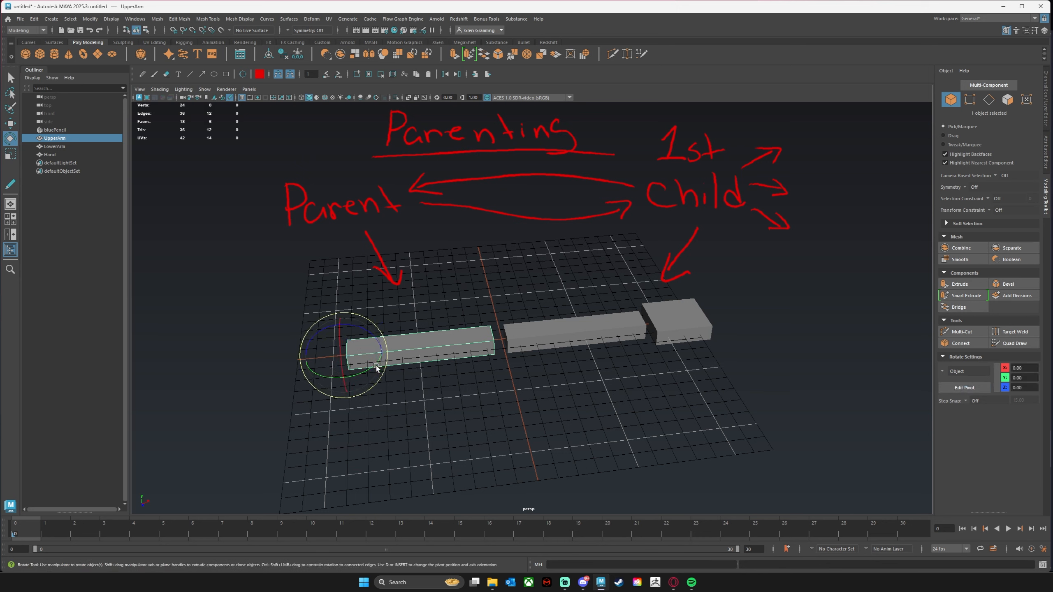
Move the LowerArm's pivot along X to the elbow gap between the UpperArm and LowerArm.
{"action": "left_click", "coordinate": [593, 323]}
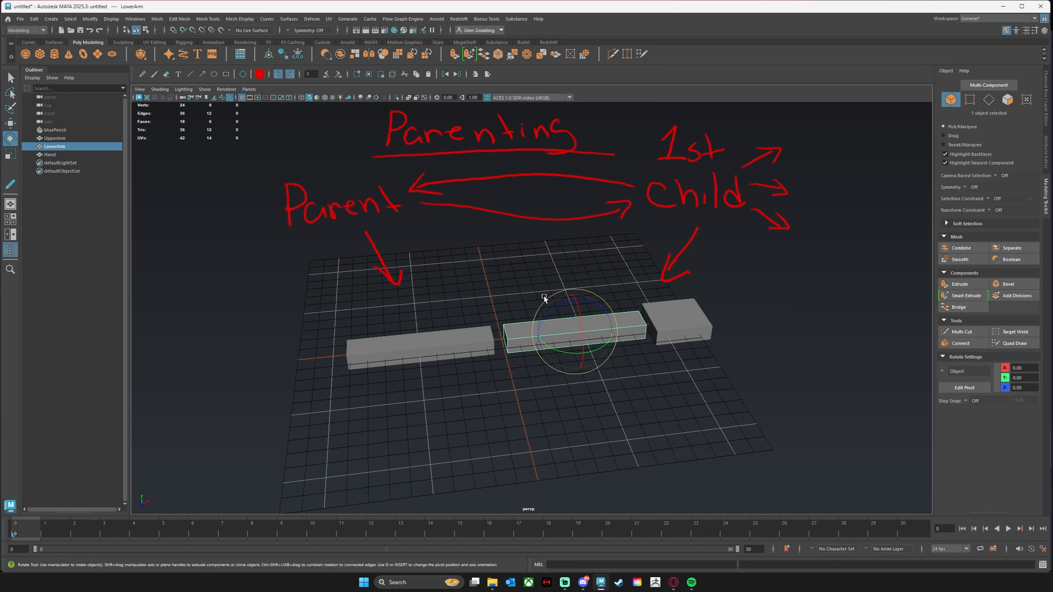
{"action": "key", "text": "d"}
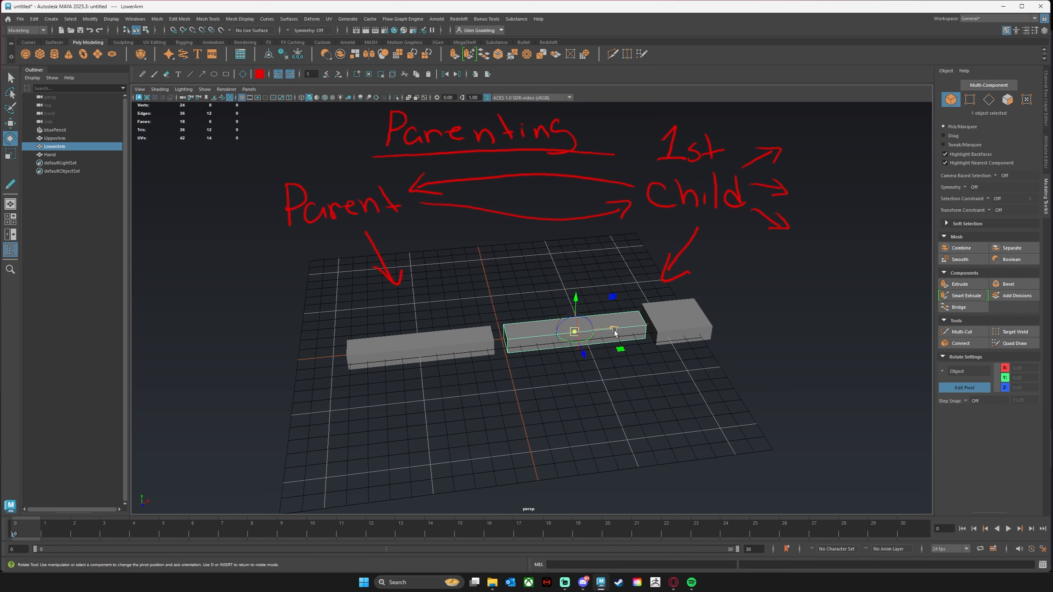
{"action": "left_click_drag", "start_coordinate": [614, 331], "coordinate": [536, 330]}
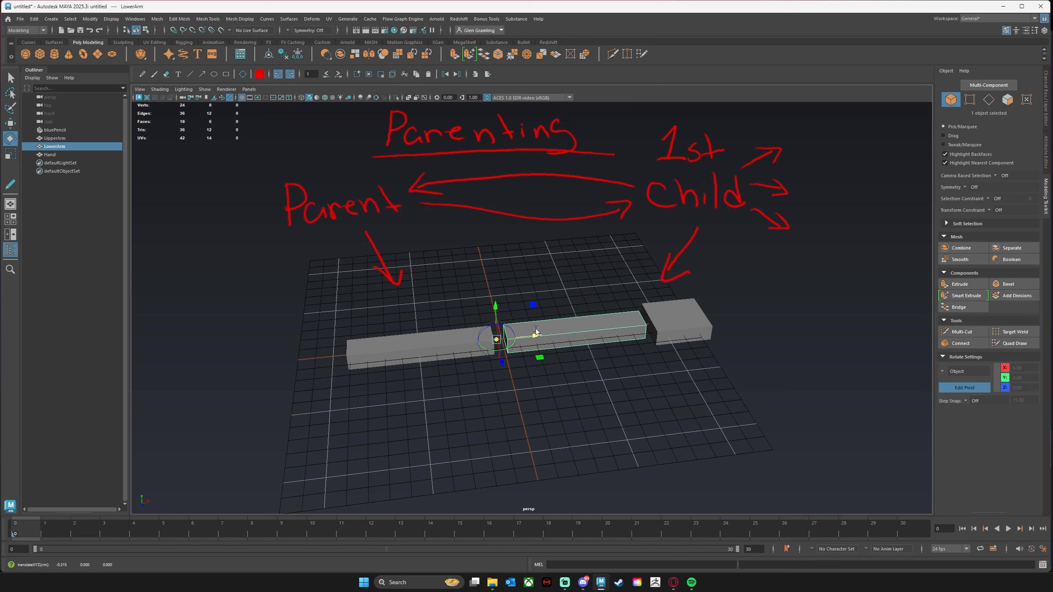
{"action": "key", "text": "d"}
Move the Hand's pivot along X to the wrist, where the block meets the LowerArm.
{"action": "left_click", "coordinate": [704, 326]}
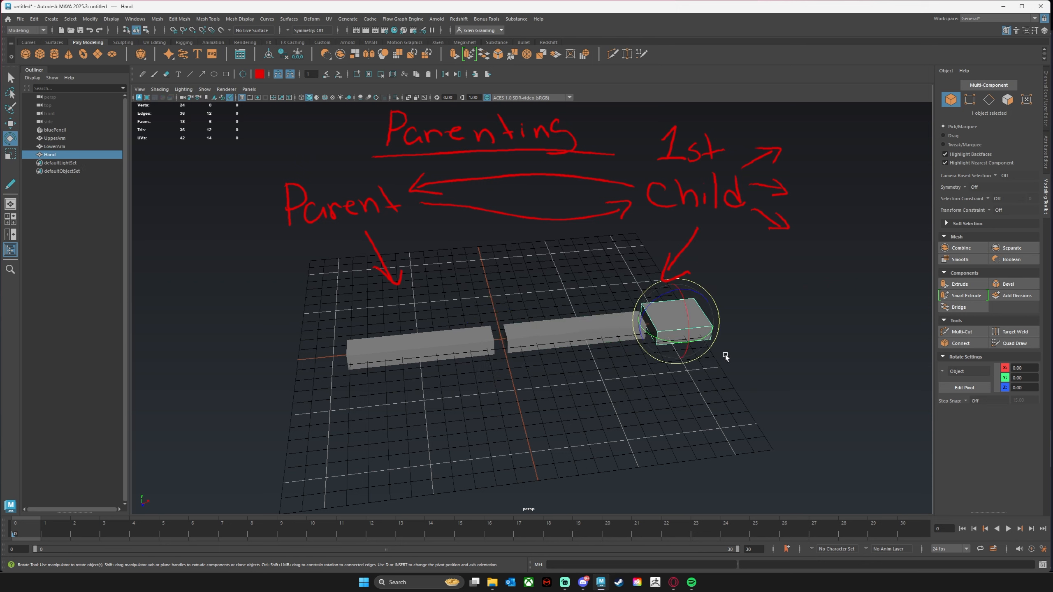
{"action": "key", "text": "d"}
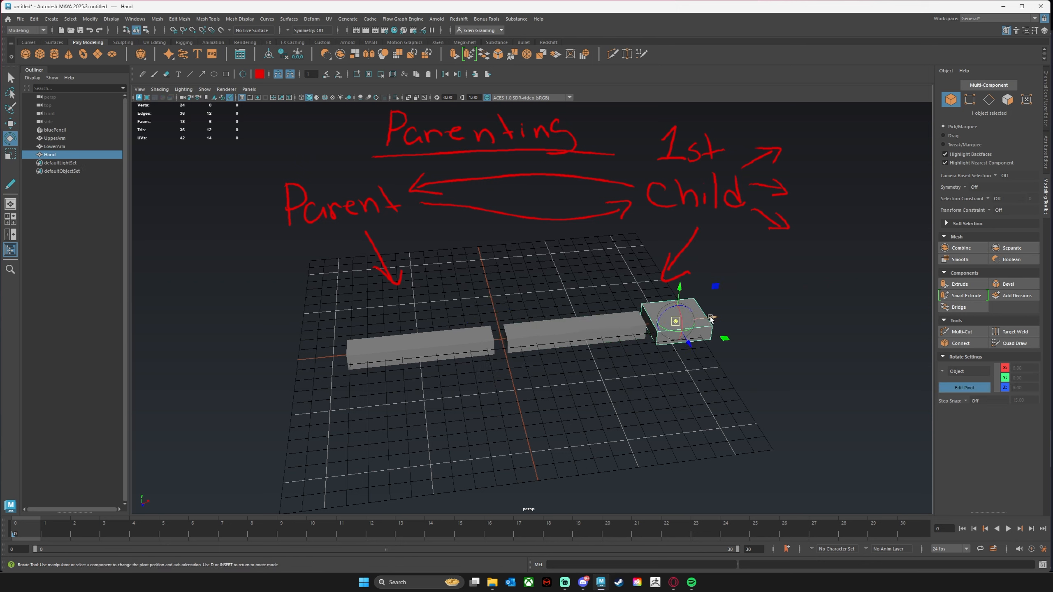
{"action": "left_click_drag", "start_coordinate": [710, 318], "coordinate": [680, 317]}
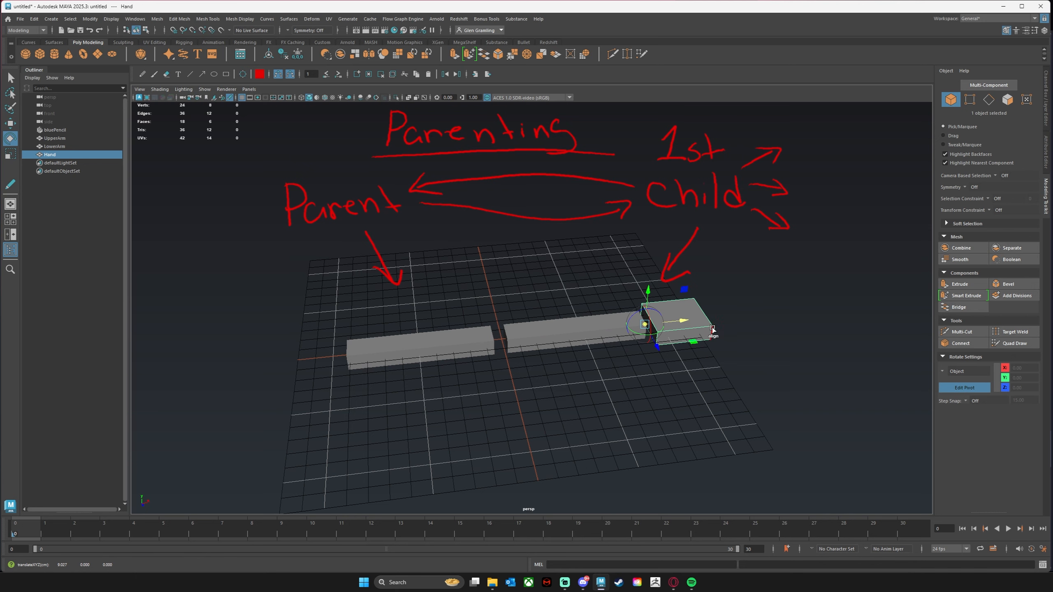
{"action": "key", "text": "d"}
Parent the Hand to the LowerArm.
{"action": "left_click_drag", "start_coordinate": [628, 404], "coordinate": [612, 395], "text": "alt"}
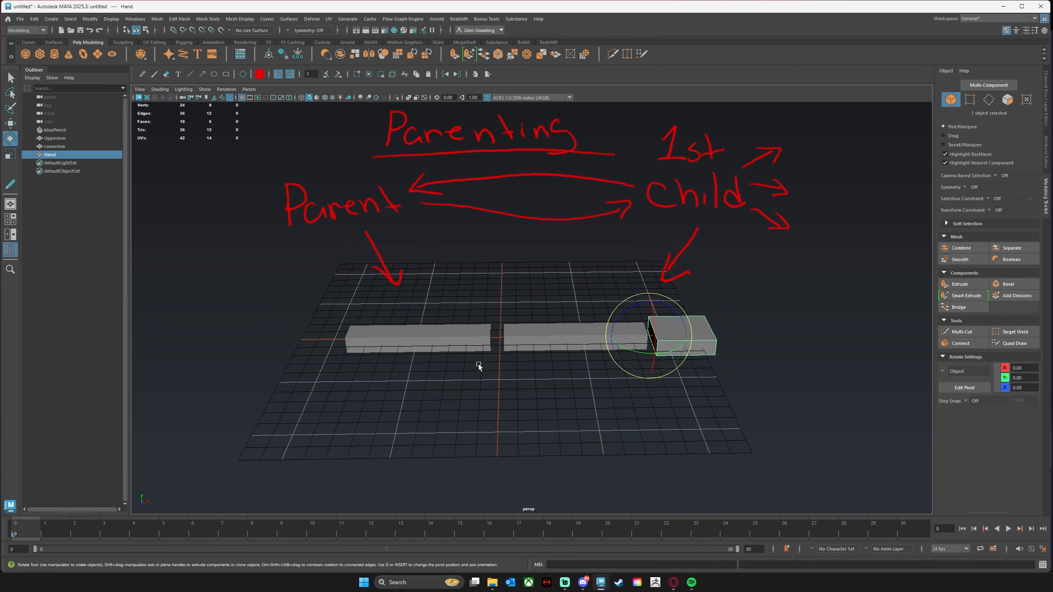
{"action": "left_click", "coordinate": [478, 365]}
{"action": "middle_click_drag", "start_coordinate": [576, 264], "coordinate": [575, 270], "text": "alt"}
{"action": "left_click_drag", "start_coordinate": [514, 291], "coordinate": [525, 299], "text": "alt"}
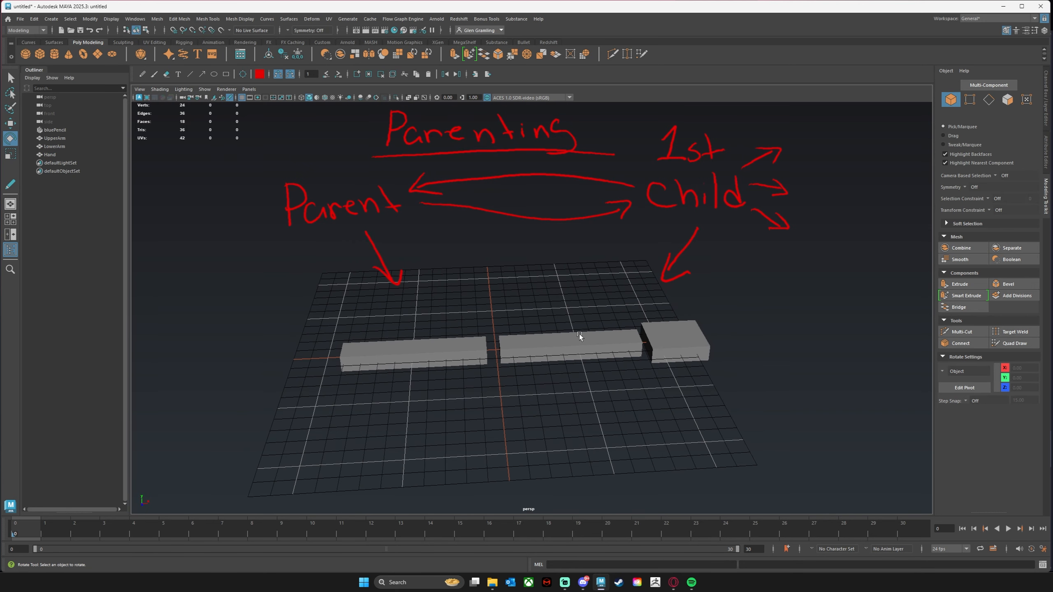
{"action": "middle_click_drag", "start_coordinate": [547, 337], "coordinate": [547, 328], "text": "alt"}
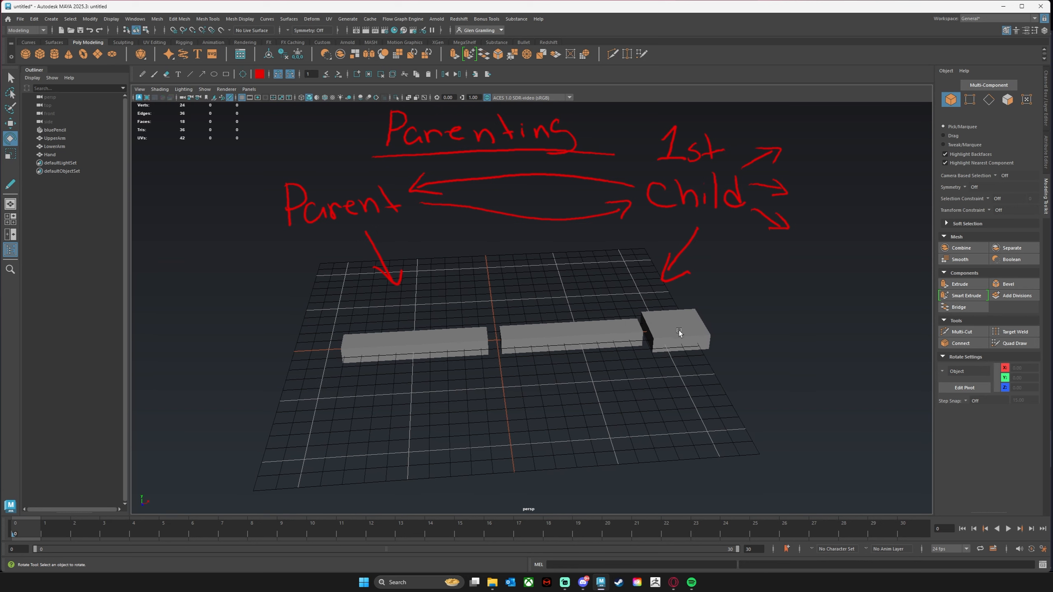
{"action": "left_click", "coordinate": [688, 325]}
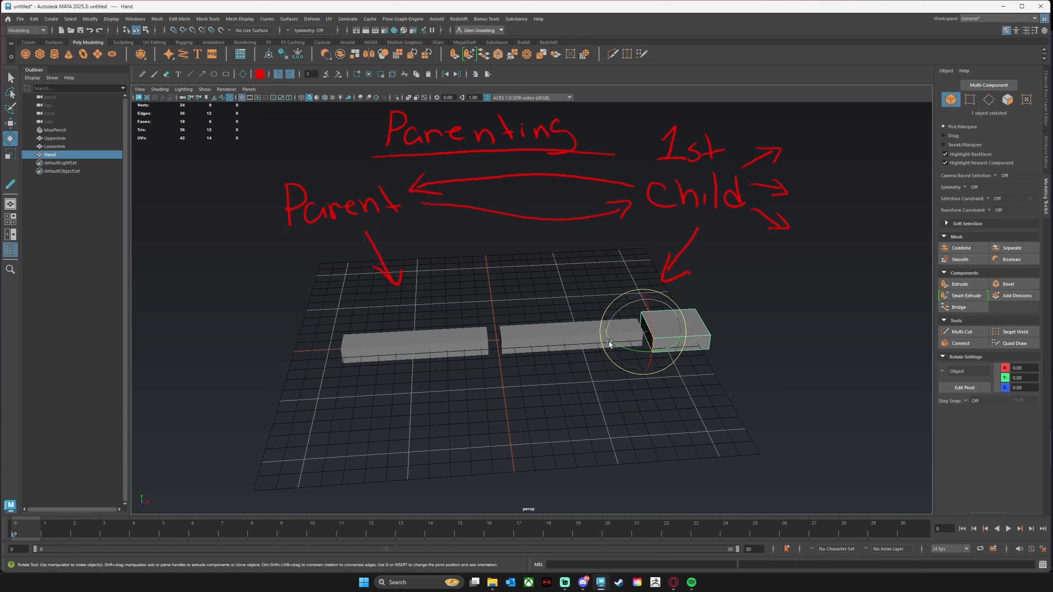
{"action": "key", "text": "w"}
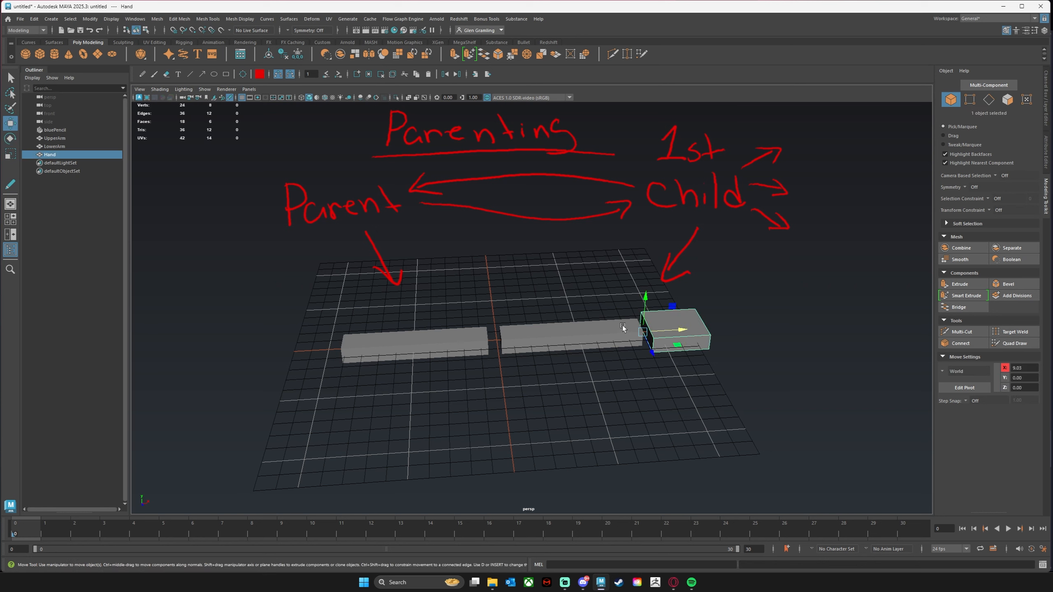
{"action": "left_click", "coordinate": [548, 335], "text": "shift"}
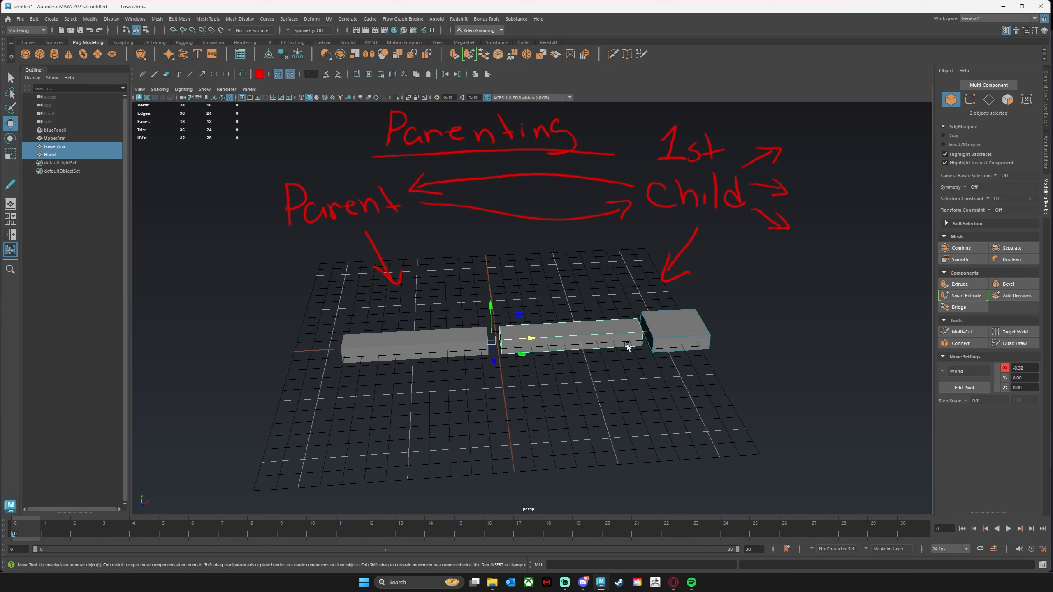
{"action": "key", "text": "p"}
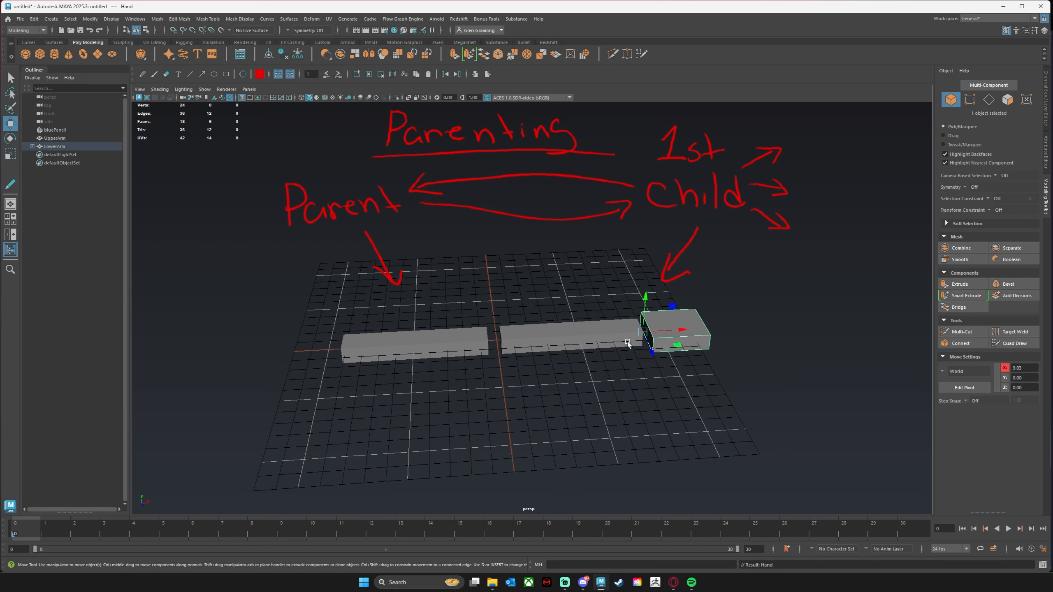
Parent the LowerArm, together with its Hand child, to the UpperArm.
{"action": "left_click", "coordinate": [554, 340]}
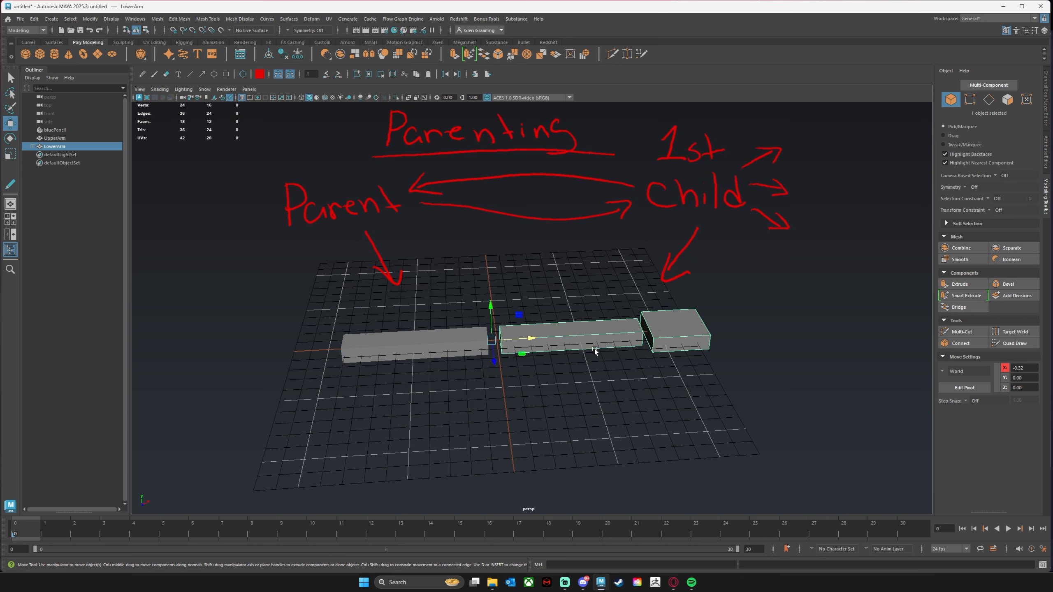
{"action": "left_click", "coordinate": [413, 345], "text": "shift"}
{"action": "key", "text": "p"}
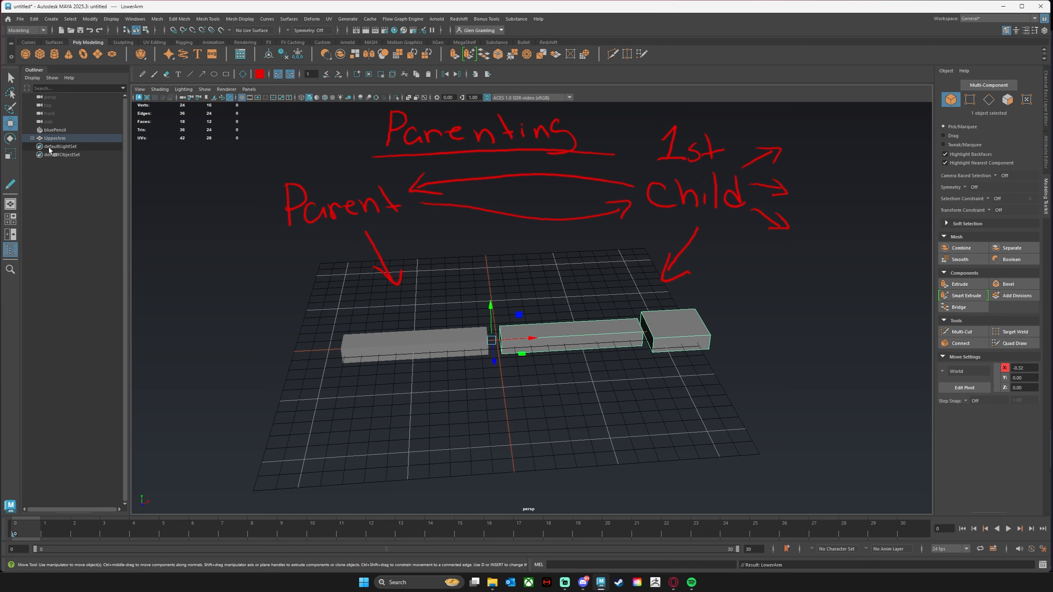
Expand the UpperArm hierarchy in the Outliner and step through UpperArm, LowerArm and Hand to examine the parent-child chain.
{"action": "left_click", "coordinate": [33, 139]}
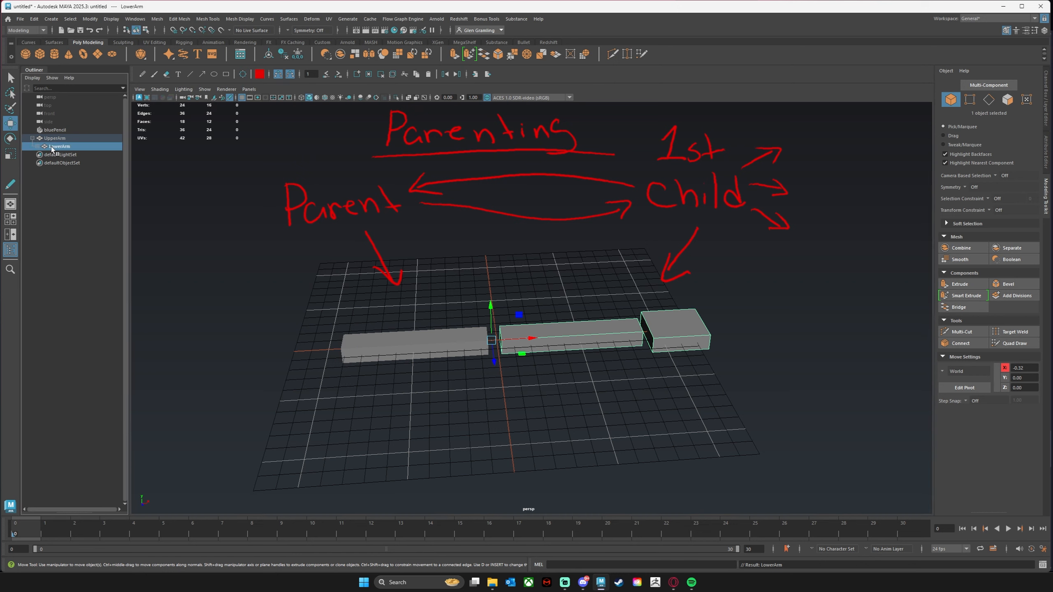
{"action": "left_click", "coordinate": [38, 148]}
{"action": "key", "text": "Up"}
{"action": "key", "text": "Down"}
{"action": "key", "text": "Down"}
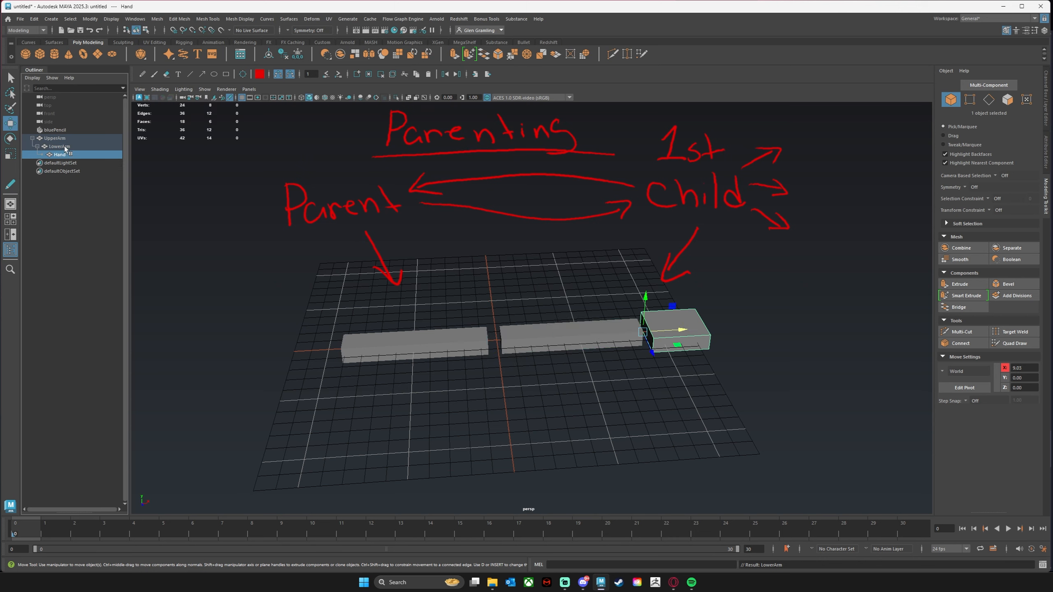
{"action": "key", "text": "Up"}
{"action": "key", "text": "Up"}
{"action": "key", "text": "Down"}
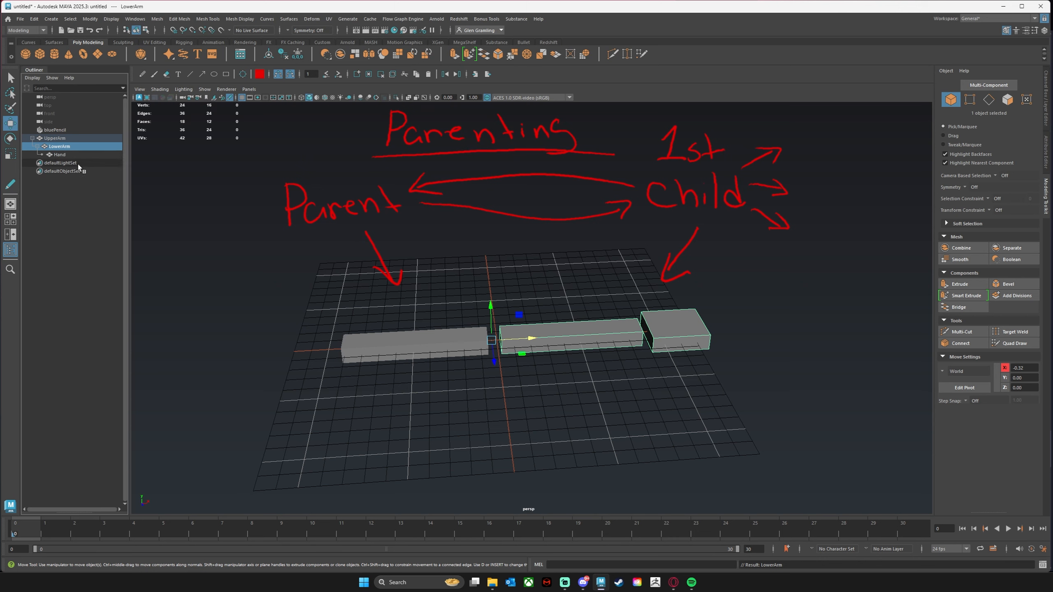
{"action": "left_click", "coordinate": [75, 154]}
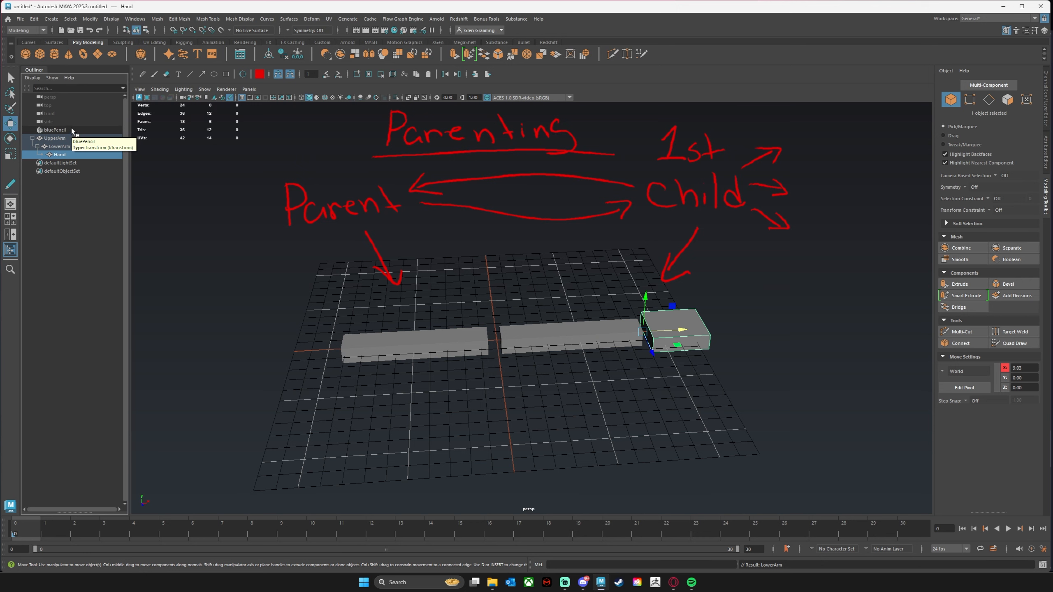
Test-rotate the UpperArm at the shoulder and the LowerArm at the elbow about Z, undoing each rotation.
{"action": "left_click", "coordinate": [401, 350]}
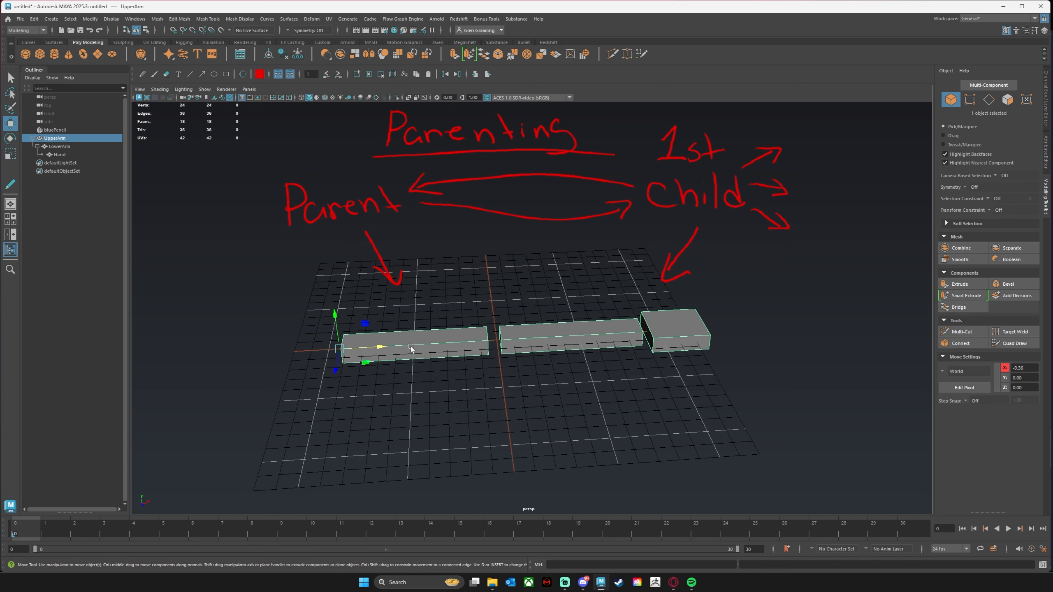
{"action": "key", "text": "e"}
{"action": "left_click_drag", "start_coordinate": [399, 347], "coordinate": [364, 334]}
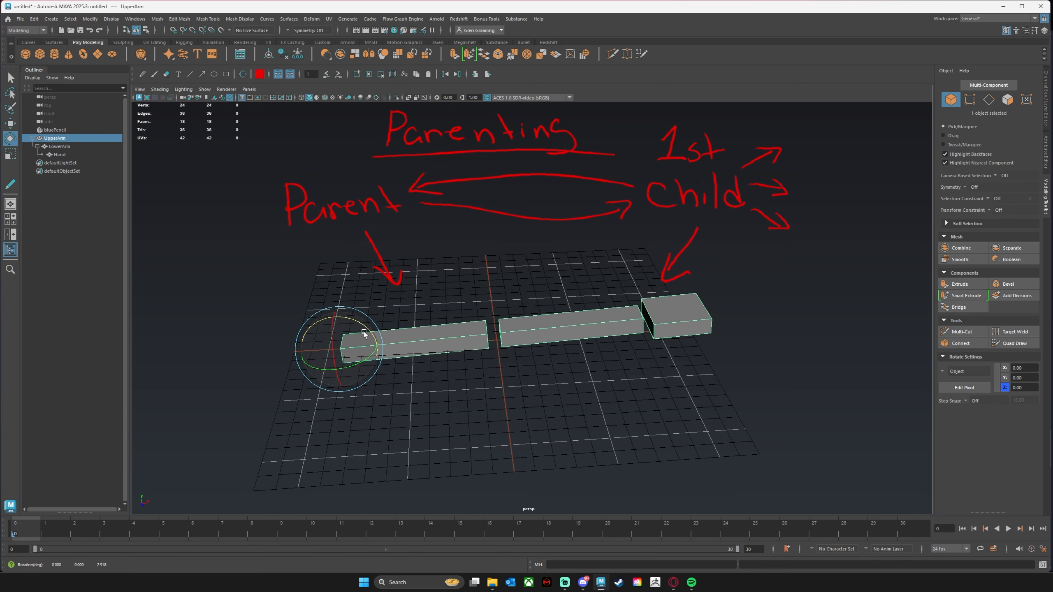
{"action": "key", "text": "ctrl+z"}
{"action": "left_click", "coordinate": [548, 332]}
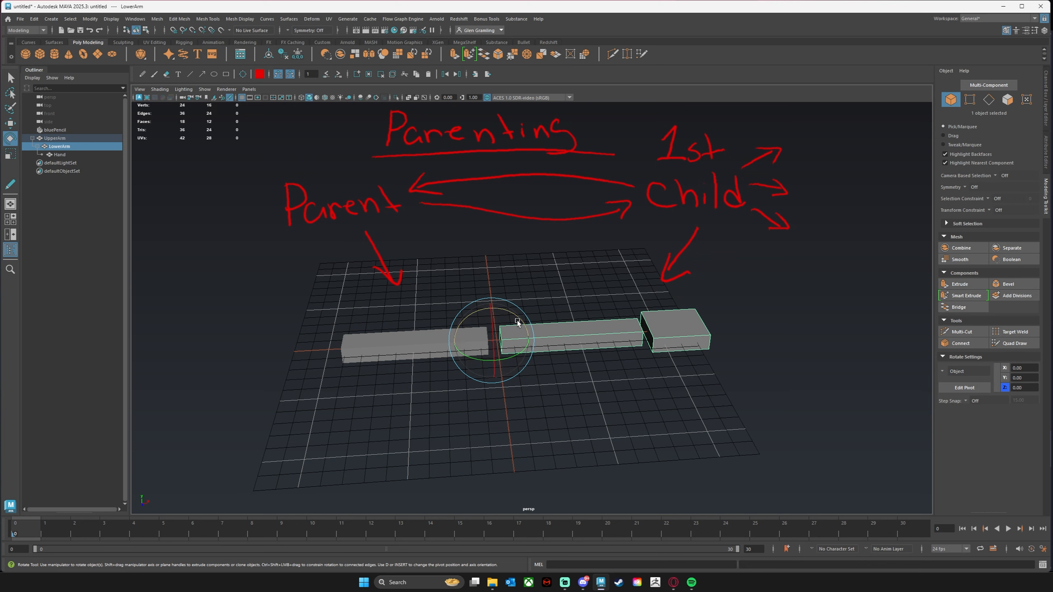
{"action": "left_click_drag", "start_coordinate": [516, 318], "coordinate": [551, 312]}
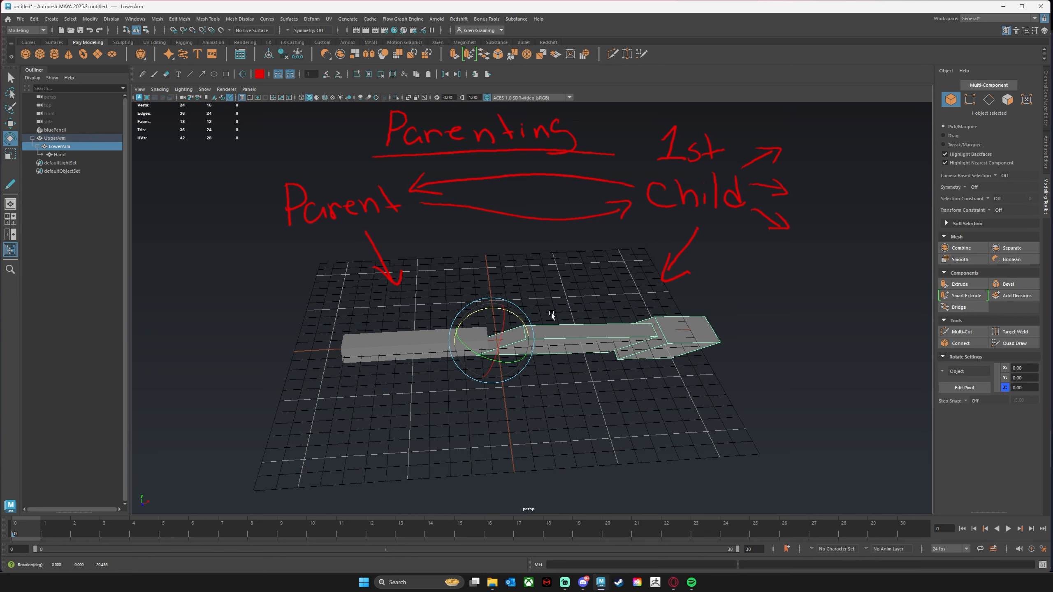
{"action": "key", "text": "ctrl+z"}
Freeze the transformations and delete the construction history of the Hand, LowerArm and UpperArm.
{"action": "left_click_drag", "start_coordinate": [568, 364], "coordinate": [559, 362], "text": "alt"}
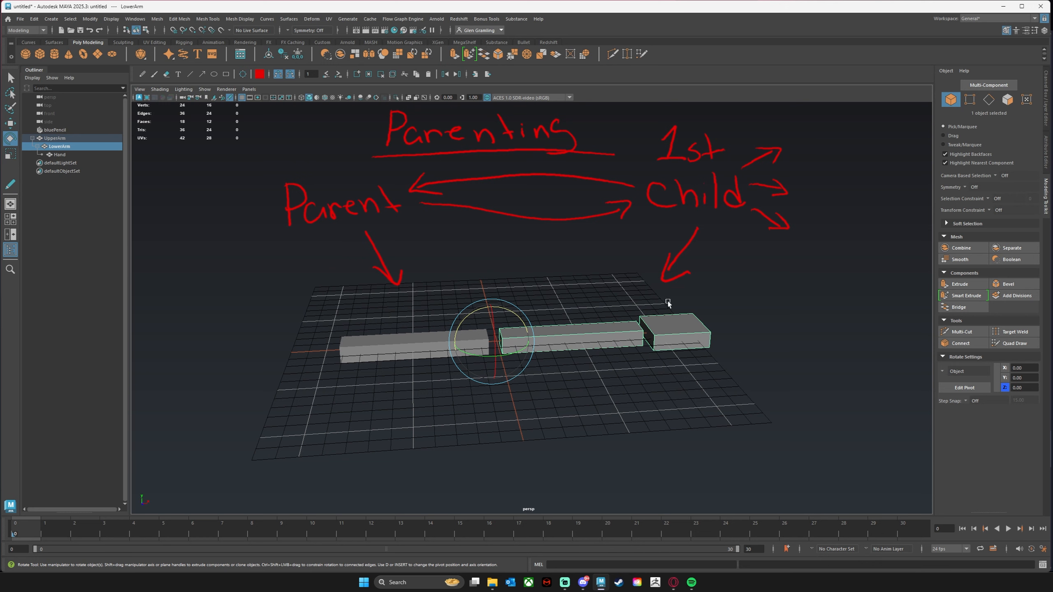
{"action": "left_click_drag", "start_coordinate": [569, 366], "coordinate": [567, 367], "text": "alt"}
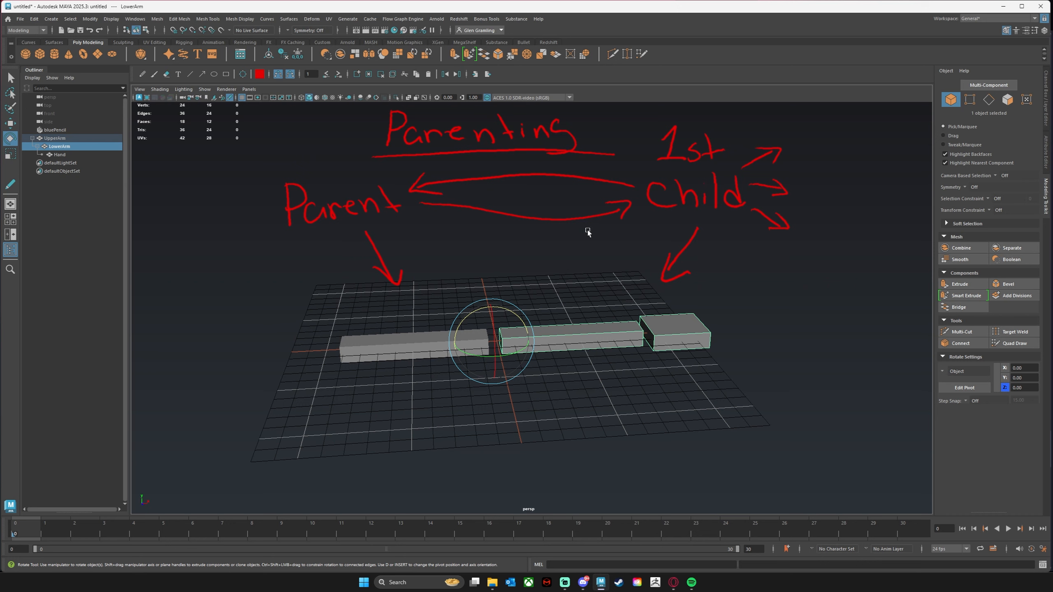
{"action": "left_click", "coordinate": [686, 327]}
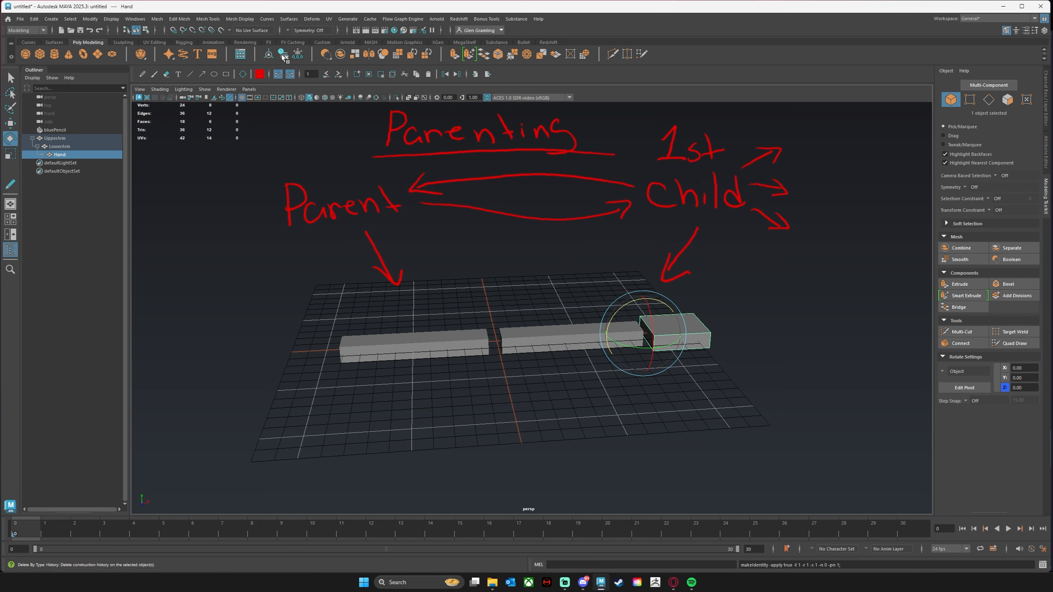
{"action": "left_click", "coordinate": [540, 339]}
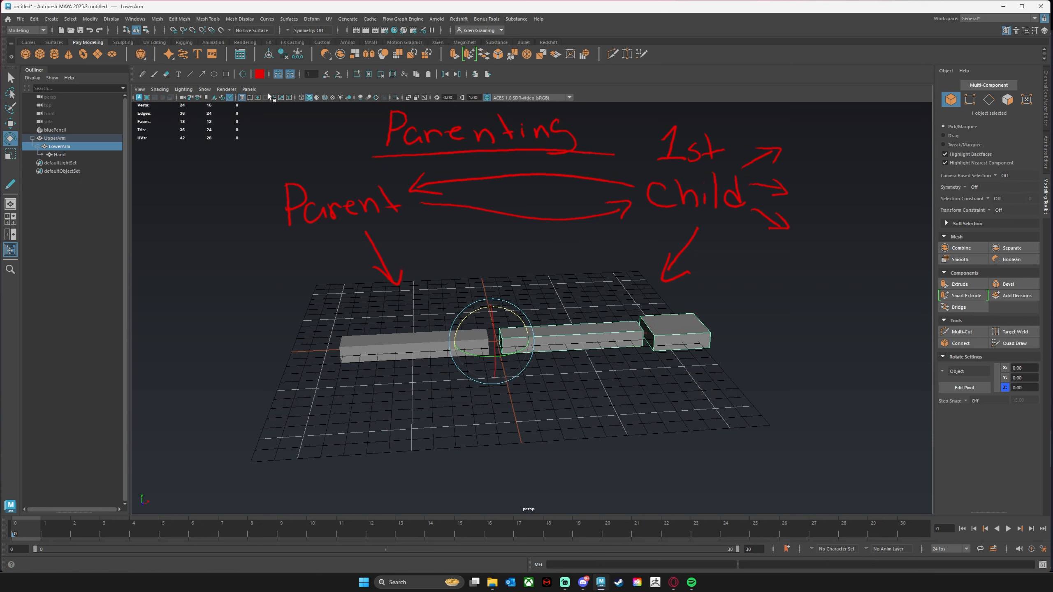
{"action": "left_click", "coordinate": [298, 54]}
{"action": "left_click", "coordinate": [393, 349]}
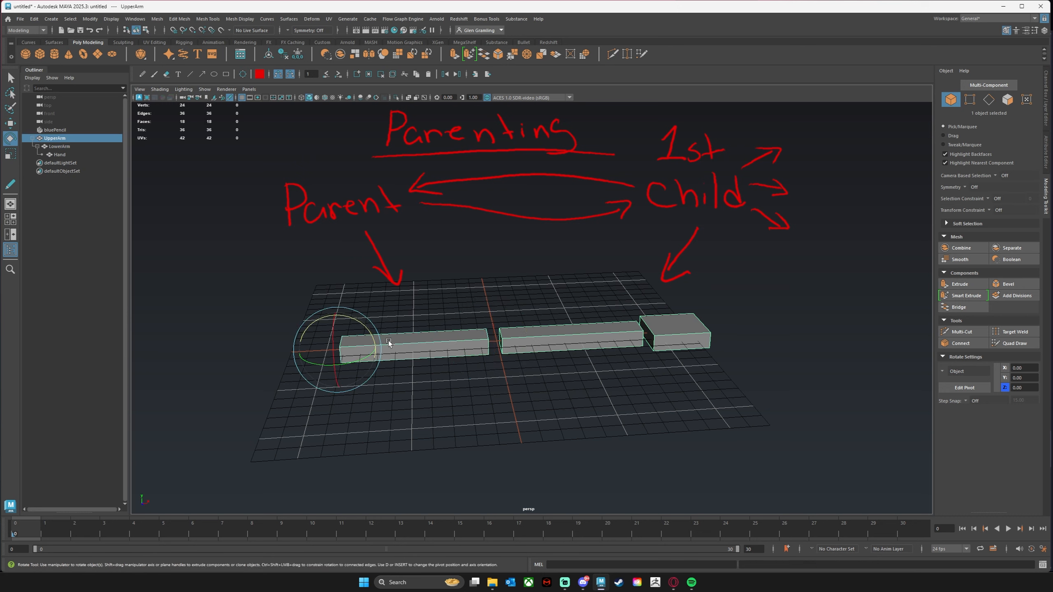
{"action": "left_click", "coordinate": [297, 57]}
{"action": "left_click", "coordinate": [283, 55]}
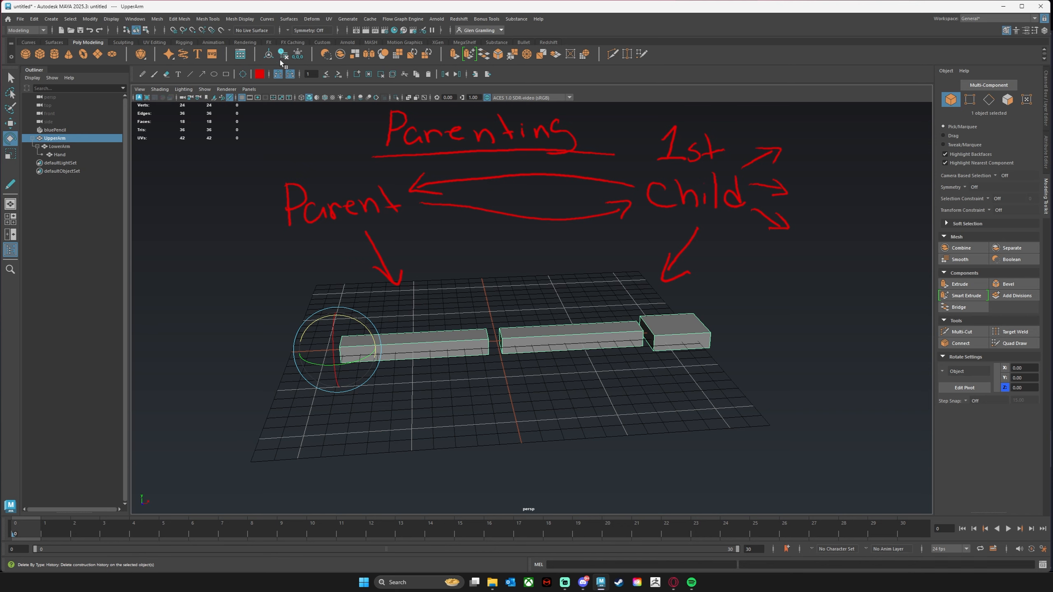
Bend the arm upward by rotating the LowerArm about Z at the elbow and the Hand about Z at the wrist.
{"action": "mouse_move", "coordinate": [449, 403]}
{"action": "left_mouse_down", "text": "alt"}
{"action": "mouse_move", "coordinate": [437, 402]}
{"action": "mouse_move", "coordinate": [443, 408]}
{"action": "left_mouse_up", "text": "alt"}
{"action": "left_click_drag", "start_coordinate": [367, 347], "coordinate": [363, 337]}
{"action": "left_click", "coordinate": [524, 358]}
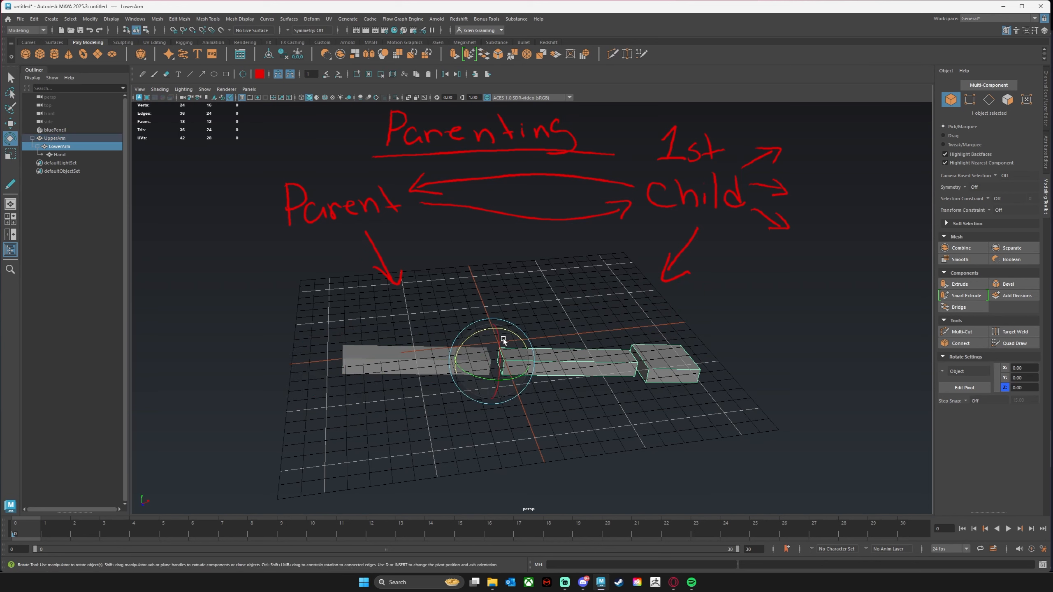
{"action": "left_click_drag", "start_coordinate": [509, 334], "coordinate": [492, 351]}
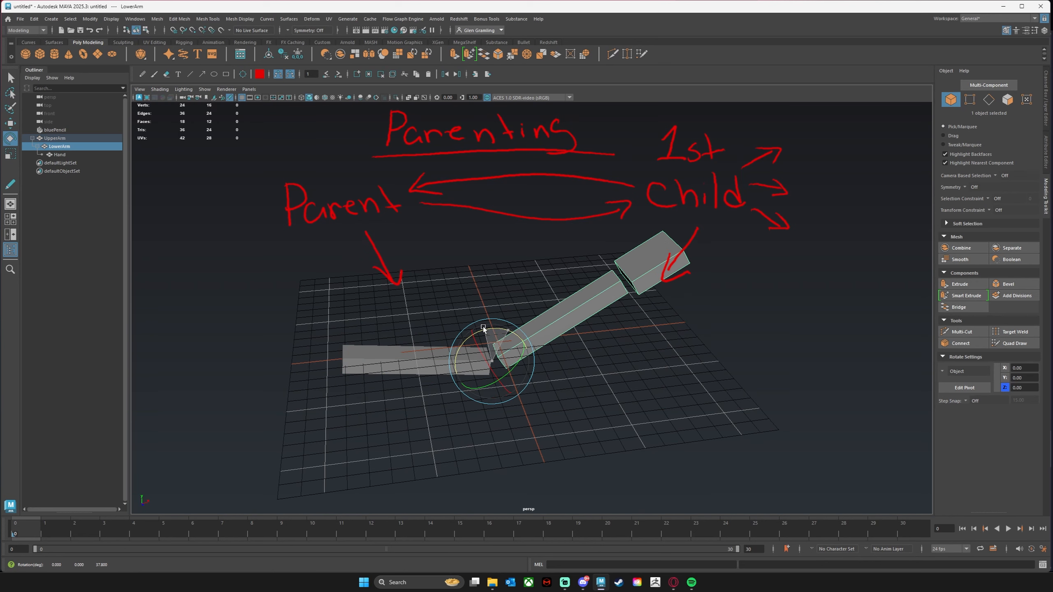
{"action": "left_click", "coordinate": [611, 265]}
{"action": "left_click_drag", "start_coordinate": [586, 265], "coordinate": [586, 286]}
Refine the LowerArm's Z rotation and rotate the UpperArm about -11 degrees around Z so the shoulder tilts down.
{"action": "left_click_drag", "start_coordinate": [505, 409], "coordinate": [510, 398], "text": "alt"}
{"action": "left_click", "coordinate": [540, 328]}
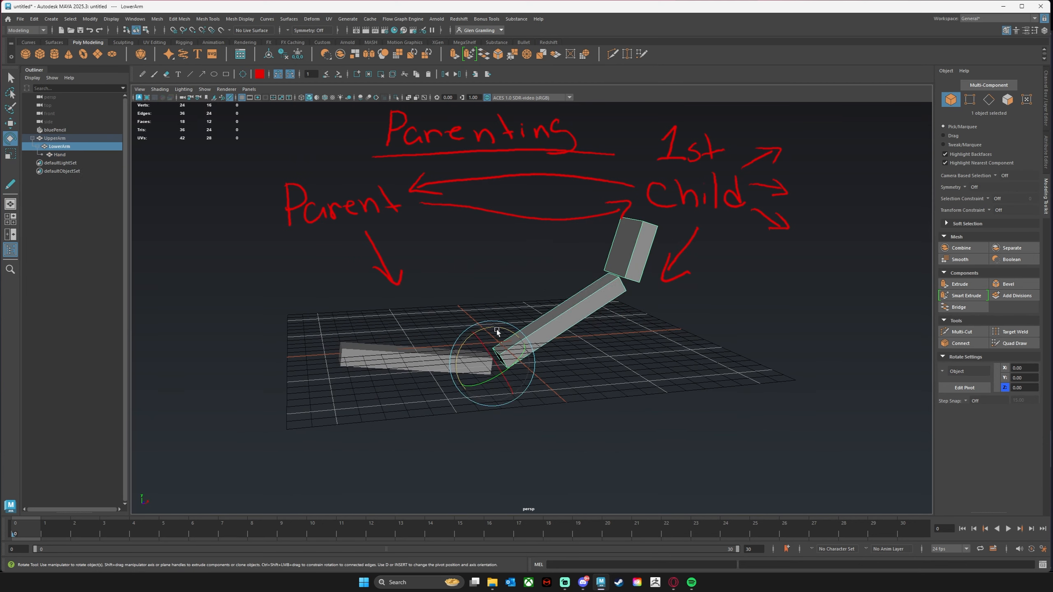
{"action": "left_click_drag", "start_coordinate": [514, 341], "coordinate": [498, 331]}
{"action": "left_click", "coordinate": [422, 362]}
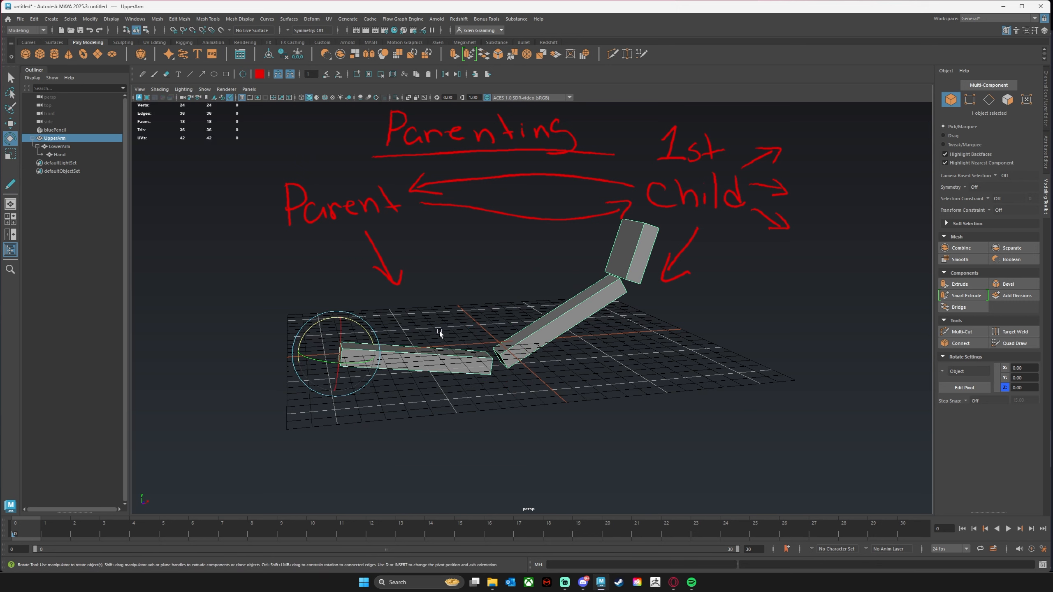
{"action": "left_click_drag", "start_coordinate": [360, 330], "coordinate": [368, 331]}
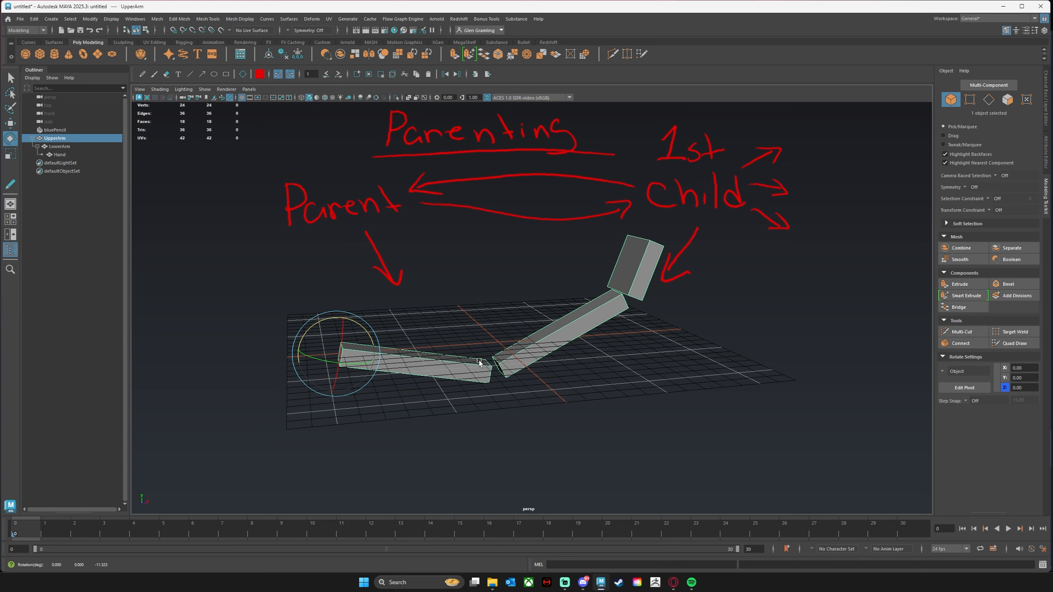
Write "FK" and, below it, "Forward Kinematics" with the Blue Pencil brush beside the arm.
{"action": "left_click", "coordinate": [154, 76]}
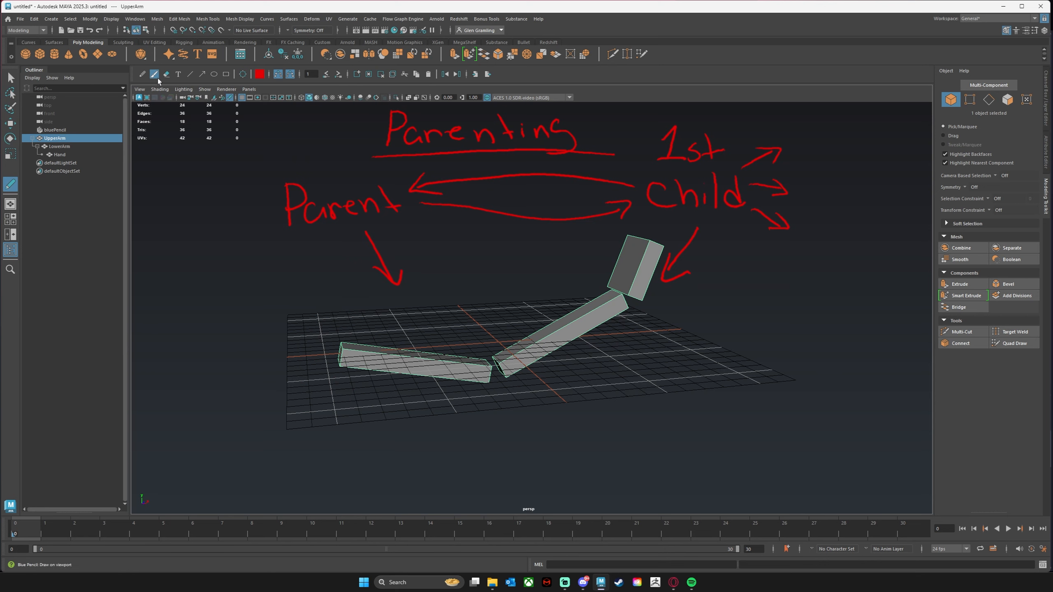
{"action": "mouse_move", "coordinate": [739, 339]}
{"action": "left_mouse_down"}
{"action": "mouse_move", "coordinate": [760, 300]}
{"action": "mouse_move", "coordinate": [759, 313]}
{"action": "mouse_move", "coordinate": [790, 327]}
{"action": "left_mouse_up"}
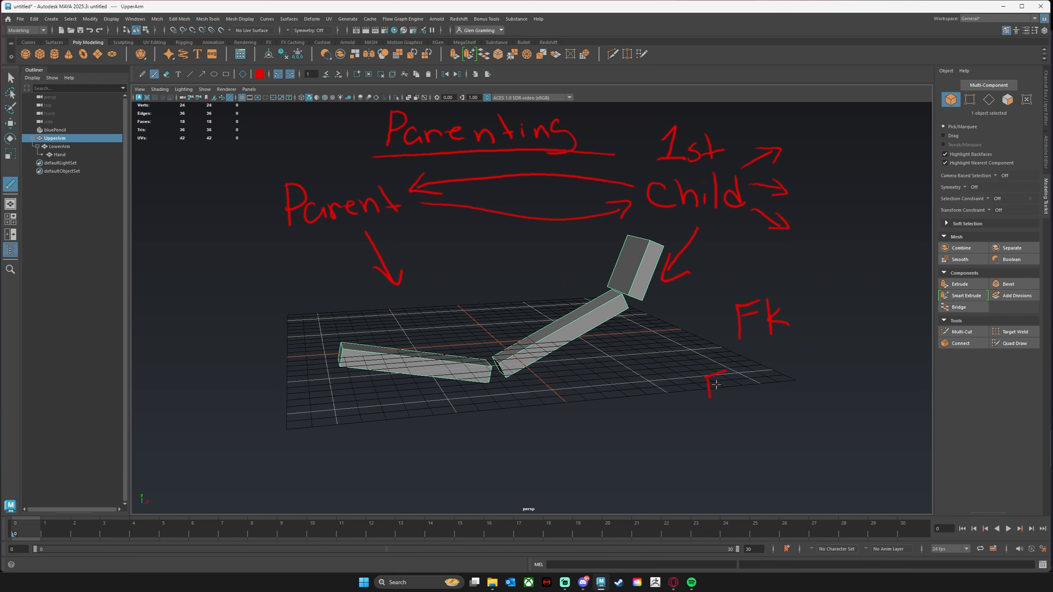
{"action": "left_click_drag", "start_coordinate": [736, 388], "coordinate": [833, 379]}
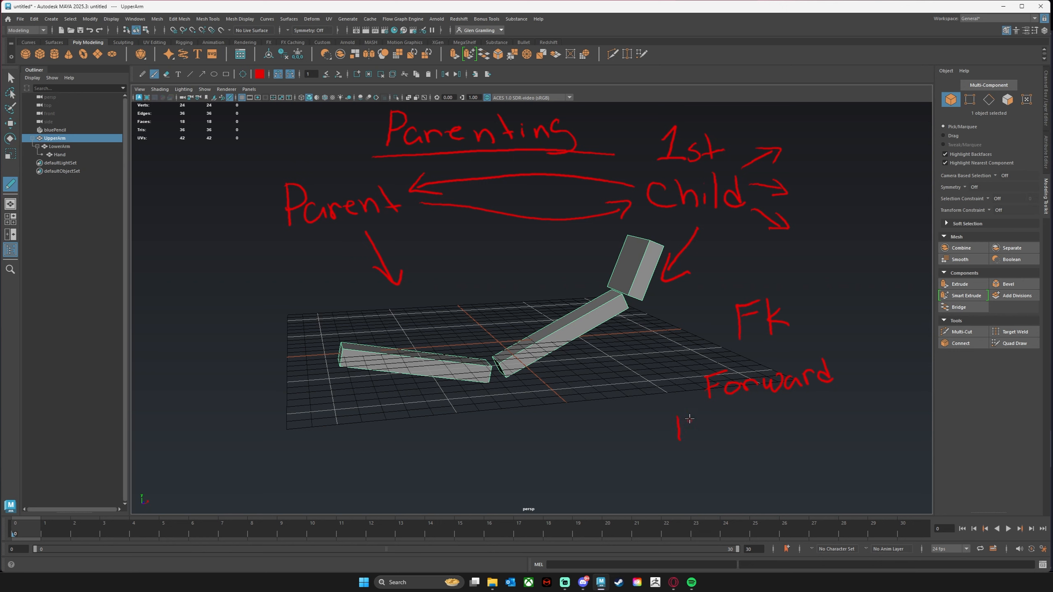
{"action": "mouse_move", "coordinate": [703, 425]}
{"action": "left_mouse_down"}
{"action": "mouse_move", "coordinate": [729, 433]}
{"action": "mouse_move", "coordinate": [802, 409]}
{"action": "mouse_move", "coordinate": [841, 419]}
{"action": "left_mouse_up"}
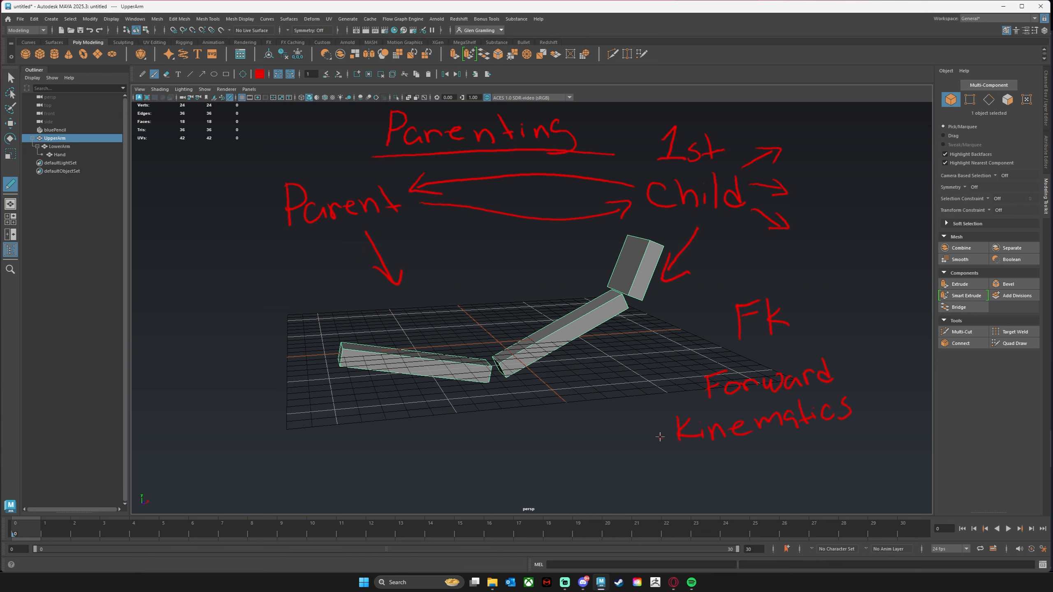
Repose the arm by lowering the LowerArm about Z and adjusting the Z rotations of the Hand and UpperArm.
{"action": "key", "text": "w"}
{"action": "left_click", "coordinate": [568, 328]}
{"action": "key", "text": "e"}
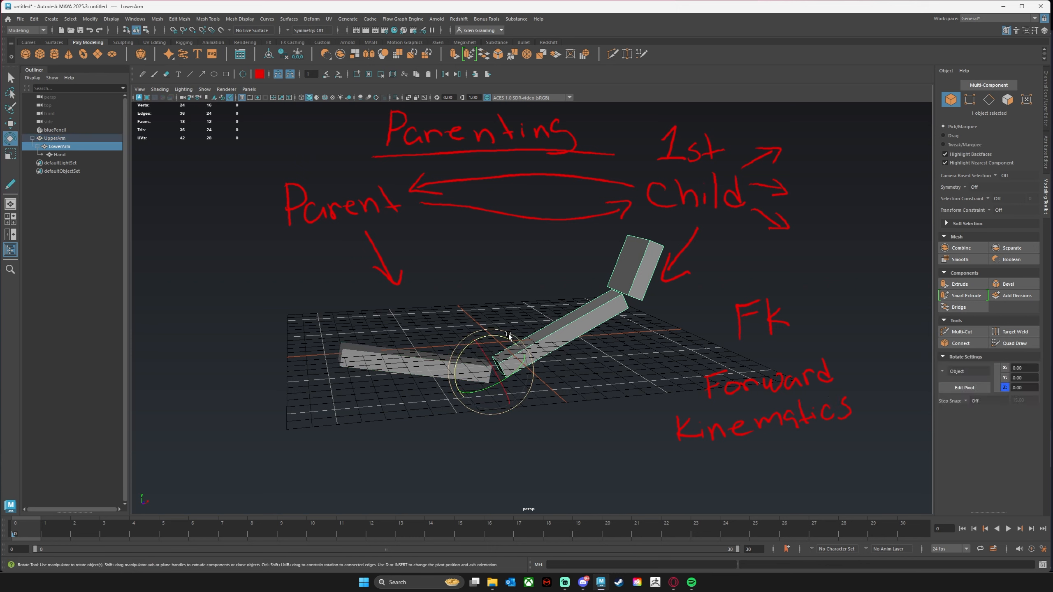
{"action": "left_click_drag", "start_coordinate": [509, 335], "coordinate": [790, 392]}
{"action": "left_click", "coordinate": [642, 306]}
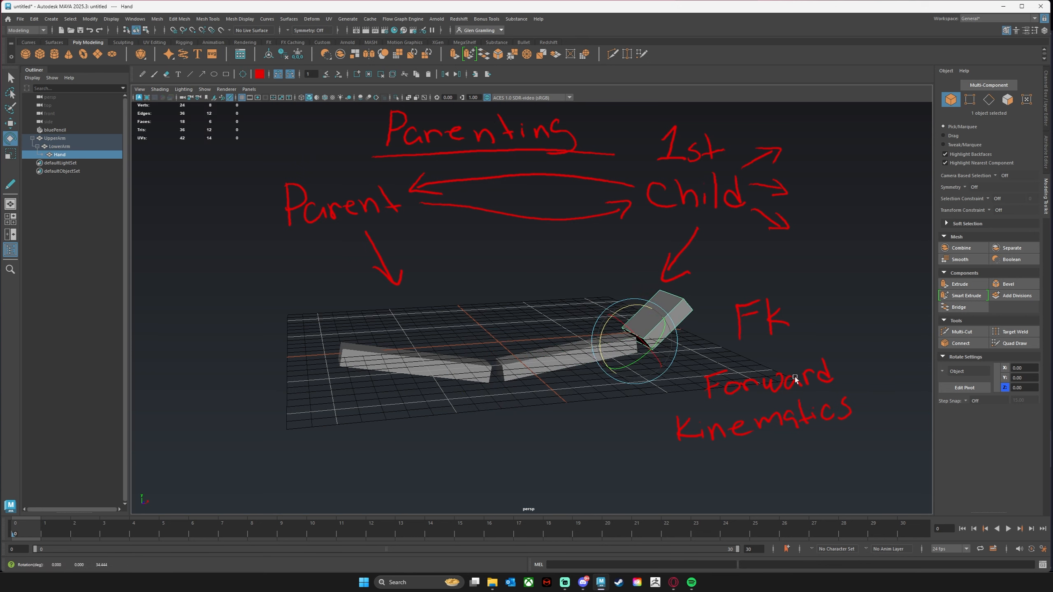
{"action": "left_click", "coordinate": [546, 361]}
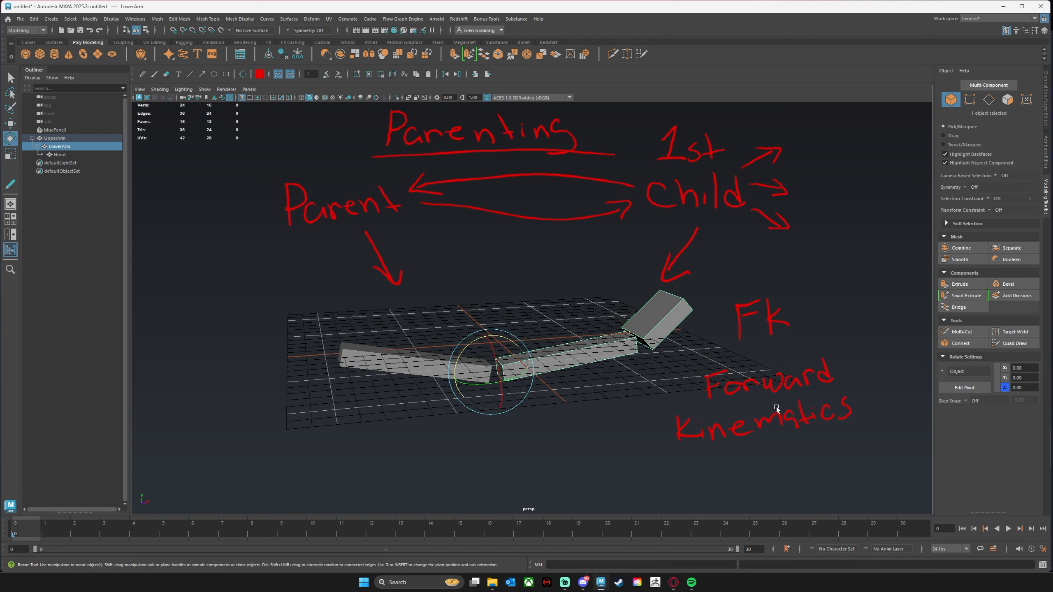
{"action": "left_click_drag", "start_coordinate": [481, 339], "coordinate": [485, 336]}
{"action": "left_click", "coordinate": [390, 365]}
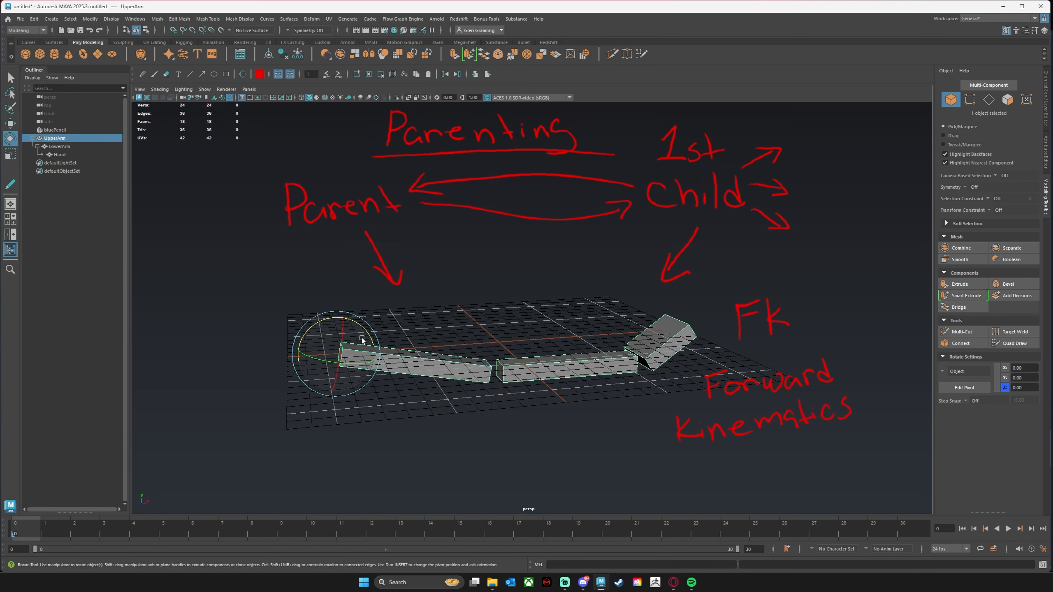
{"action": "left_click_drag", "start_coordinate": [353, 327], "coordinate": [356, 324]}
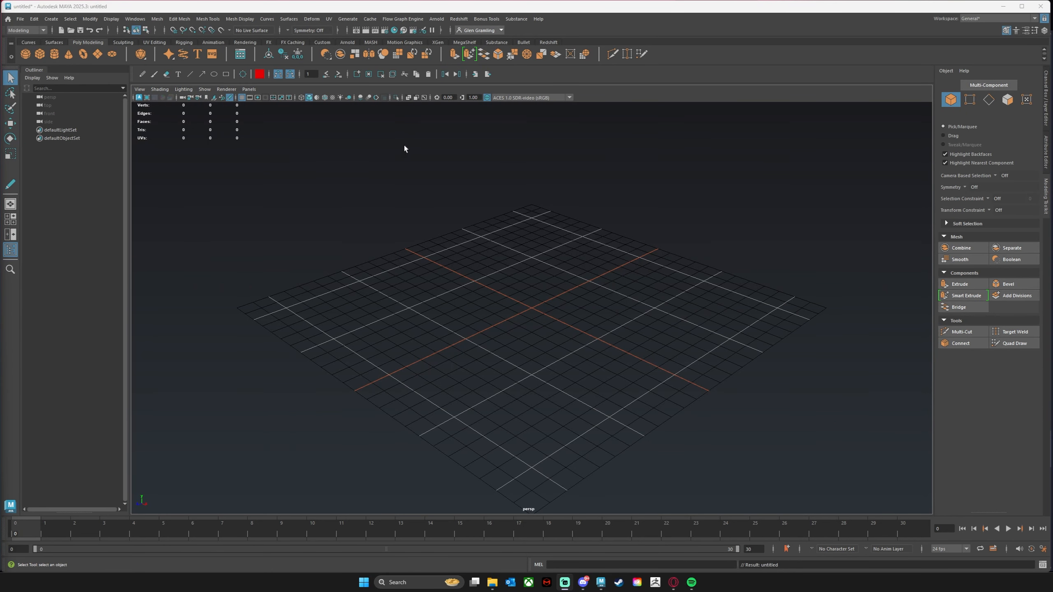
Write the heading "Constraints" with the red Blue Pencil brush above the empty grid and underline it.
{"action": "left_click", "coordinate": [154, 74]}
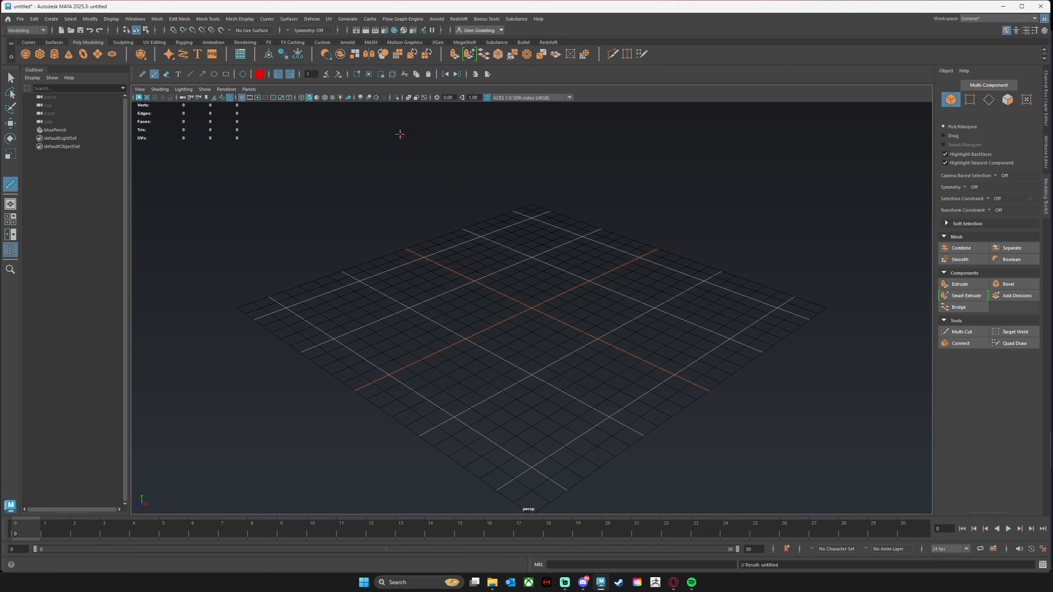
{"action": "mouse_move", "coordinate": [381, 134]}
{"action": "left_mouse_down"}
{"action": "mouse_move", "coordinate": [372, 138]}
{"action": "mouse_move", "coordinate": [386, 154]}
{"action": "mouse_move", "coordinate": [497, 130]}
{"action": "mouse_move", "coordinate": [538, 145]}
{"action": "left_mouse_up"}
{"action": "left_click", "coordinate": [503, 130]}
{"action": "mouse_move", "coordinate": [523, 133]}
{"action": "left_mouse_down"}
{"action": "mouse_move", "coordinate": [548, 131]}
{"action": "mouse_move", "coordinate": [548, 141]}
{"action": "left_mouse_up"}
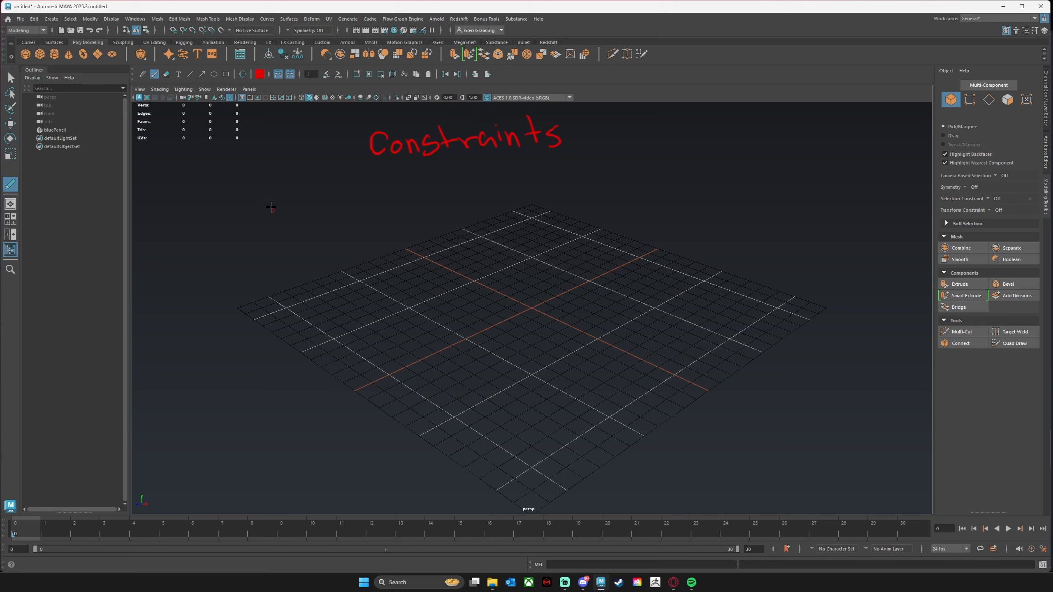
{"action": "left_click_drag", "start_coordinate": [357, 162], "coordinate": [642, 159]}
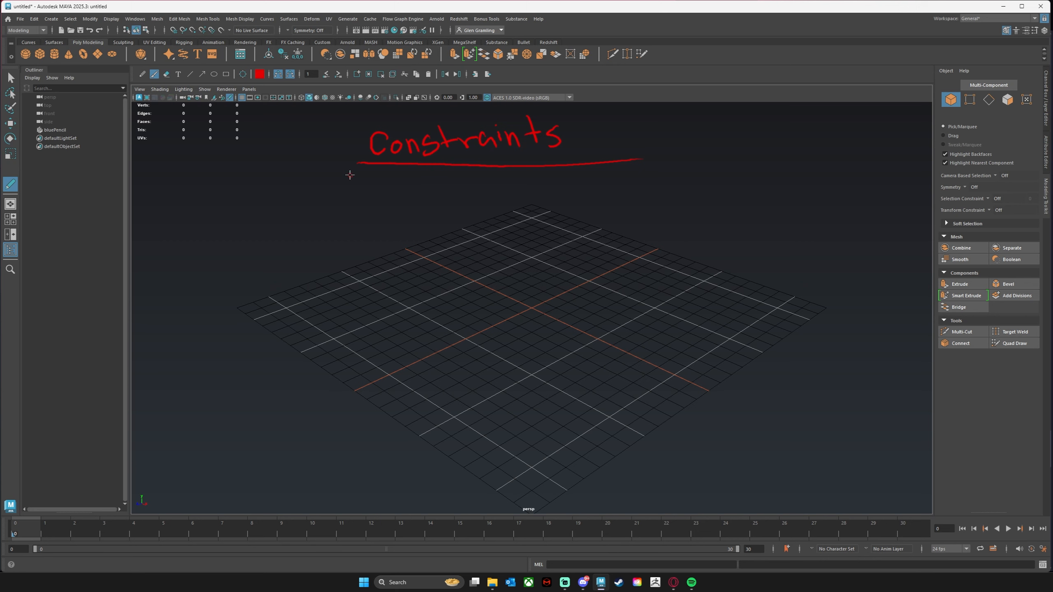
Write "Translate" under the Constraints heading, with "Point" directly below it.
{"action": "left_click_drag", "start_coordinate": [339, 179], "coordinate": [401, 190]}
{"action": "mouse_move", "coordinate": [413, 174]}
{"action": "left_mouse_down"}
{"action": "mouse_move", "coordinate": [413, 191]}
{"action": "mouse_move", "coordinate": [459, 190]}
{"action": "left_mouse_up"}
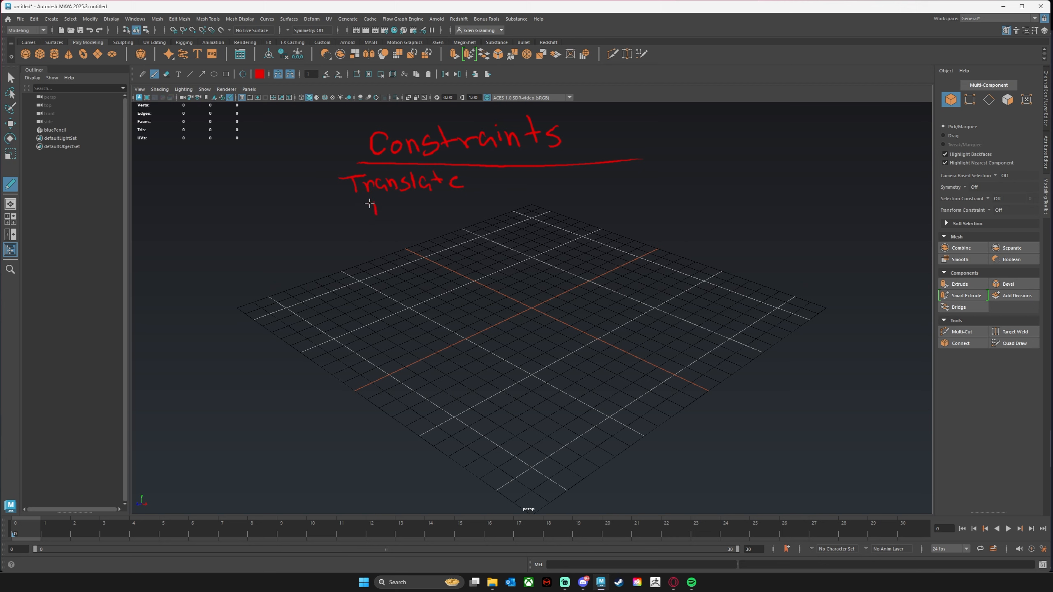
{"action": "left_click_drag", "start_coordinate": [370, 204], "coordinate": [426, 213]}
{"action": "left_click_drag", "start_coordinate": [419, 204], "coordinate": [430, 202]}
Add a comma and "Rotate" beside "Translate", with "Orient" written directly below it.
{"action": "mouse_move", "coordinate": [477, 185]}
{"action": "left_mouse_down"}
{"action": "mouse_move", "coordinate": [474, 198]}
{"action": "mouse_move", "coordinate": [496, 192]}
{"action": "left_mouse_up"}
{"action": "left_click_drag", "start_coordinate": [489, 178], "coordinate": [585, 189]}
{"action": "left_click_drag", "start_coordinate": [505, 210], "coordinate": [570, 213]}
{"action": "left_click_drag", "start_coordinate": [562, 206], "coordinate": [578, 201]}
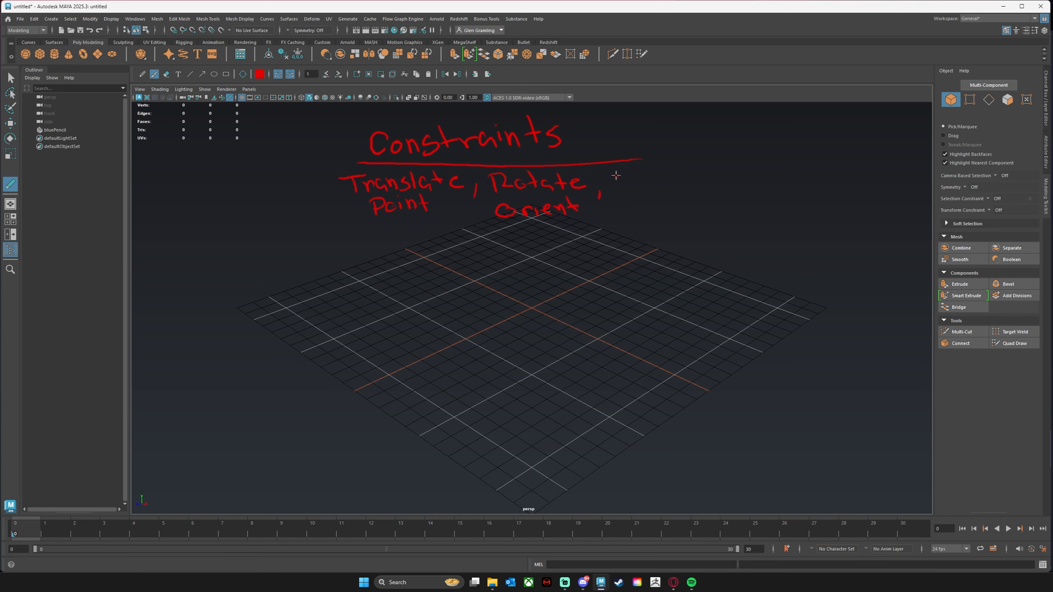
Continue the handwritten constraint list after "Rotate" with "Scale, Aim, pole Vector".
{"action": "mouse_move", "coordinate": [623, 174]}
{"action": "left_mouse_down"}
{"action": "mouse_move", "coordinate": [609, 190]}
{"action": "mouse_move", "coordinate": [735, 182]}
{"action": "left_mouse_up"}
{"action": "left_click_drag", "start_coordinate": [715, 174], "coordinate": [800, 189]}
{"action": "mouse_move", "coordinate": [801, 167]}
{"action": "left_mouse_down"}
{"action": "mouse_move", "coordinate": [802, 180]}
{"action": "mouse_move", "coordinate": [878, 157]}
{"action": "left_mouse_up"}
{"action": "left_click_drag", "start_coordinate": [881, 162], "coordinate": [928, 160]}
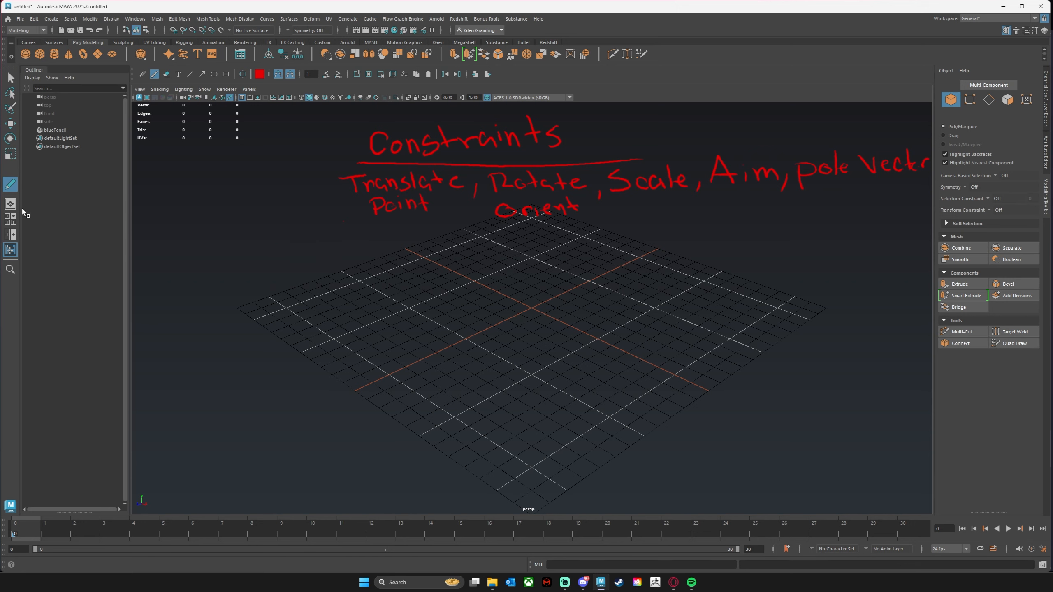
Create a polygon cube, scale it up uniformly, and move it along the X axis to about -7.11.
{"action": "left_click", "coordinate": [46, 54]}
{"action": "key", "text": "e"}
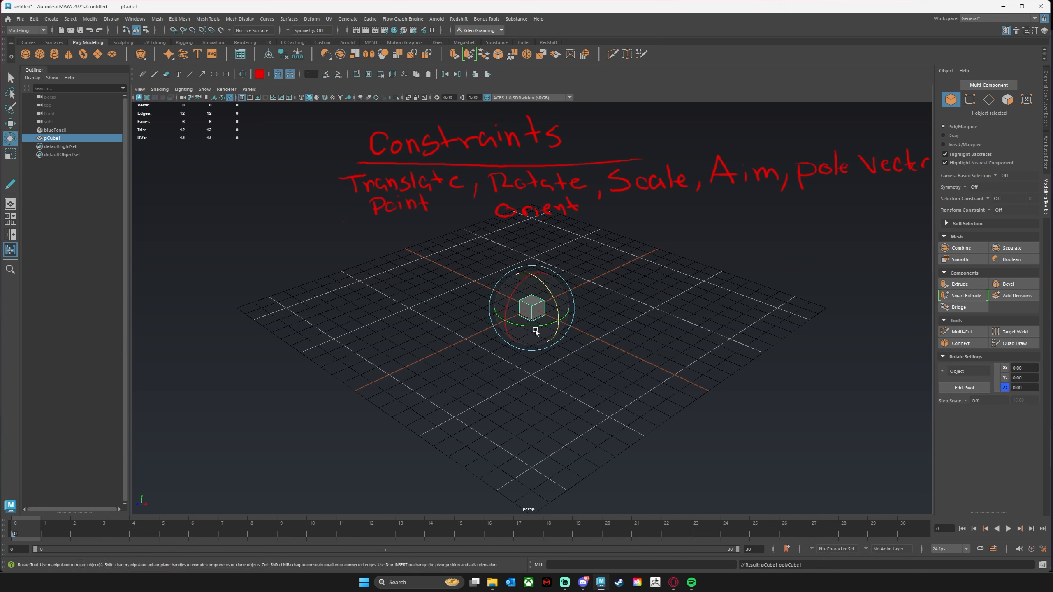
{"action": "key", "text": "r"}
{"action": "left_click_drag", "start_coordinate": [532, 308], "coordinate": [675, 373]}
{"action": "key", "text": "w"}
Duplicate the cube, place the copy at about X 8.15, and hide the viewport grid.
{"action": "key", "text": "ctrl+d"}
{"action": "left_click_drag", "start_coordinate": [566, 379], "coordinate": [607, 354], "text": "alt"}
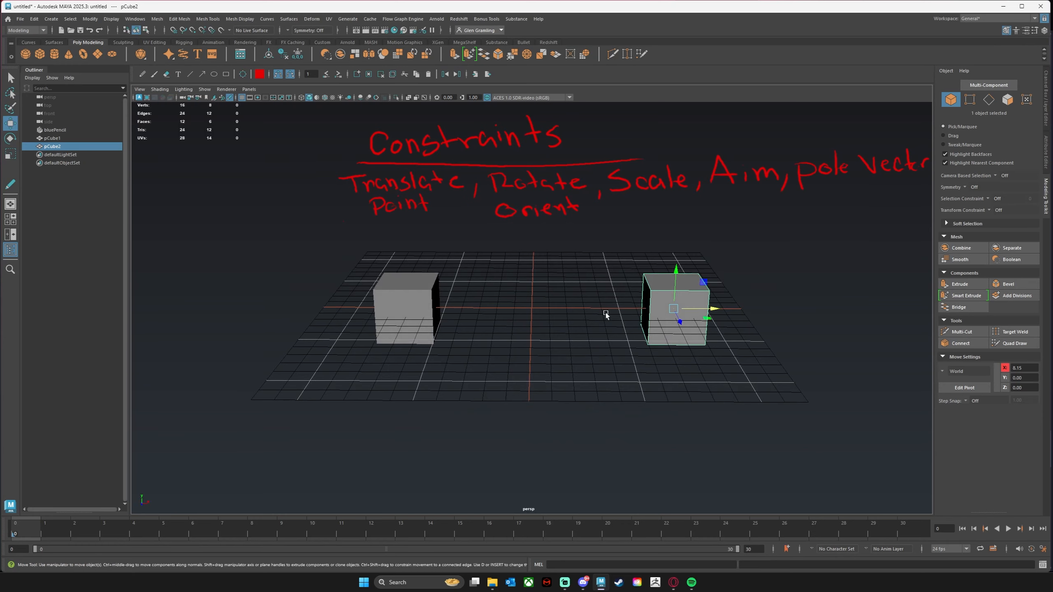
{"action": "left_click_drag", "start_coordinate": [605, 313], "coordinate": [585, 354], "text": "alt"}
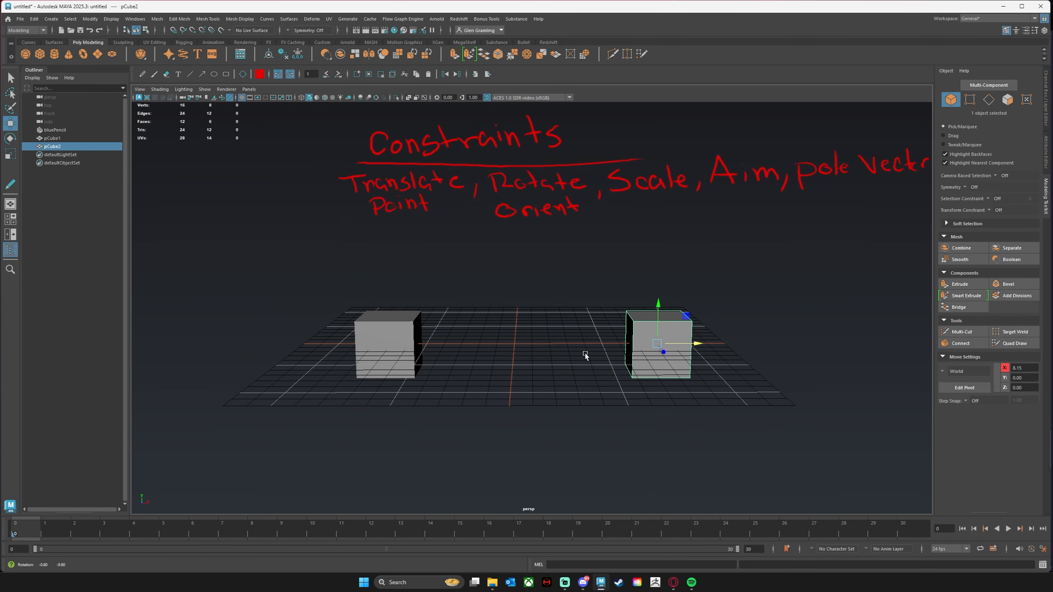
{"action": "left_click", "coordinate": [242, 98]}
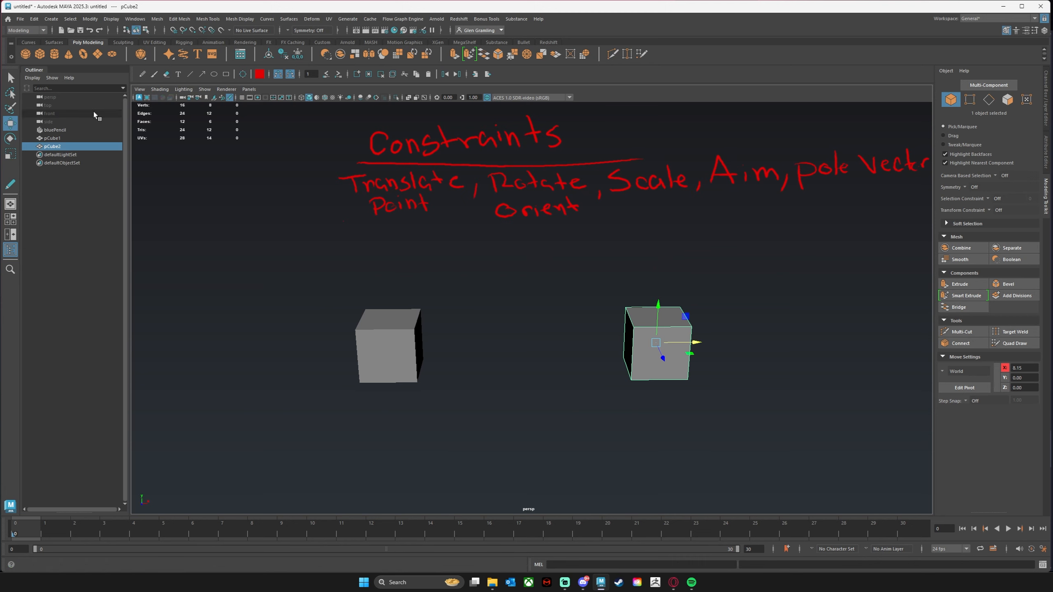
Write "DriveR" above pCube1 and "DriveN" above pCube2 with the Blue Pencil brush, adding an arrow from each word to its cube.
{"action": "left_click", "coordinate": [154, 74]}
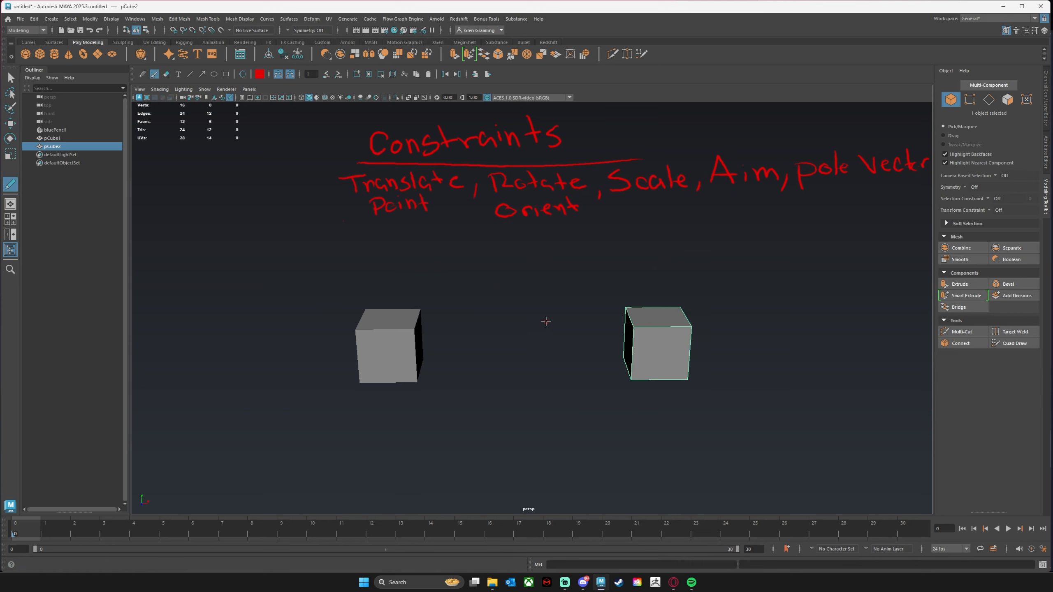
{"action": "middle_click_drag", "start_coordinate": [580, 300], "coordinate": [570, 324], "text": "alt"}
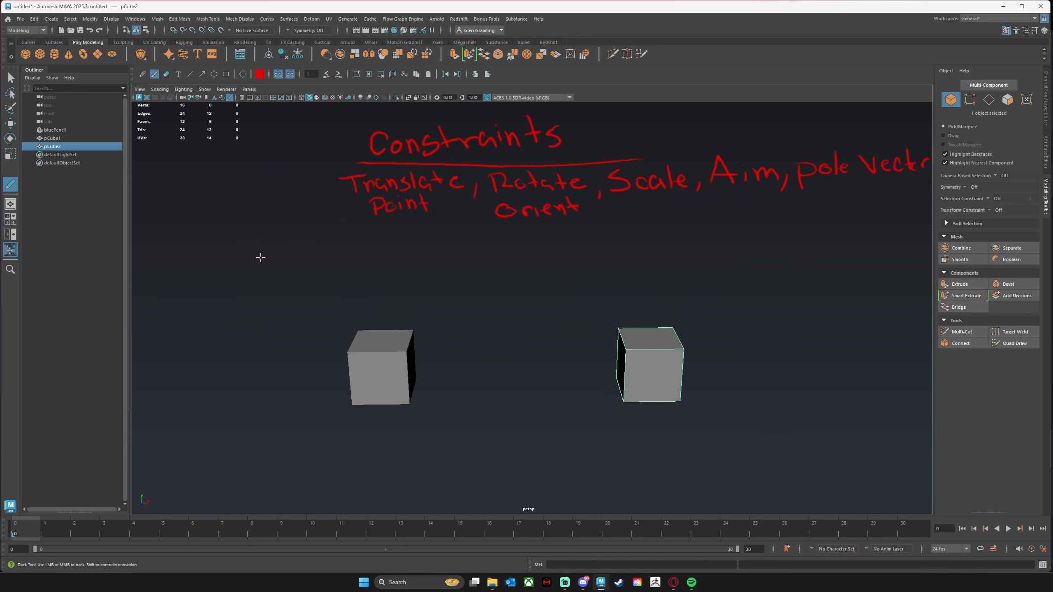
{"action": "mouse_move", "coordinate": [249, 254]}
{"action": "left_mouse_down"}
{"action": "mouse_move", "coordinate": [336, 254]}
{"action": "mouse_move", "coordinate": [341, 233]}
{"action": "mouse_move", "coordinate": [384, 260]}
{"action": "left_mouse_up"}
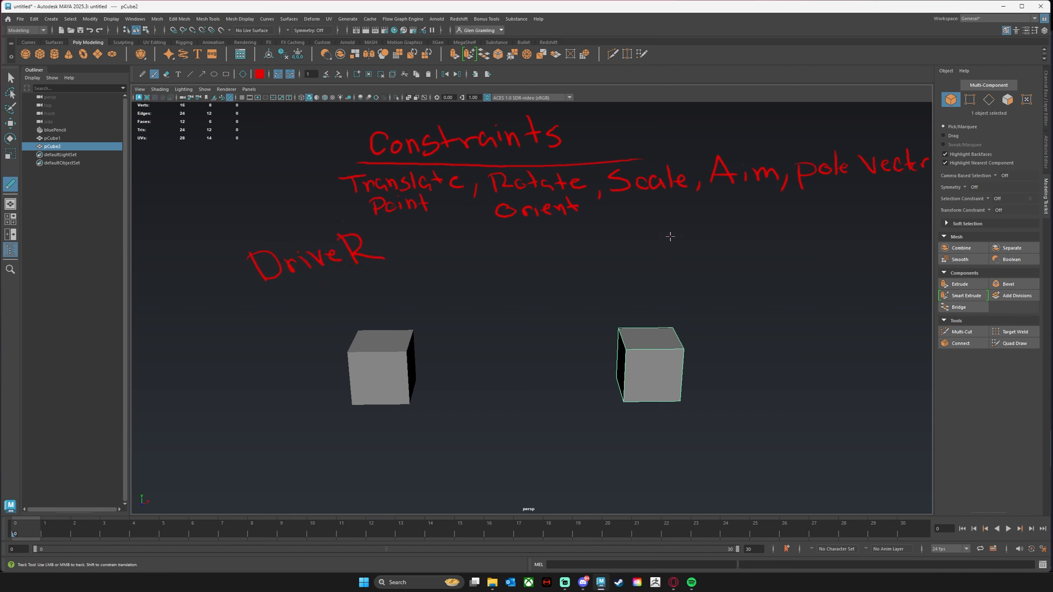
{"action": "mouse_move", "coordinate": [670, 233]}
{"action": "left_mouse_down"}
{"action": "mouse_move", "coordinate": [670, 263]}
{"action": "mouse_move", "coordinate": [717, 249]}
{"action": "mouse_move", "coordinate": [734, 265]}
{"action": "mouse_move", "coordinate": [765, 254]}
{"action": "mouse_move", "coordinate": [787, 264]}
{"action": "mouse_move", "coordinate": [807, 264]}
{"action": "mouse_move", "coordinate": [792, 242]}
{"action": "mouse_move", "coordinate": [829, 227]}
{"action": "left_mouse_up"}
{"action": "key", "text": "ctrl+z"}
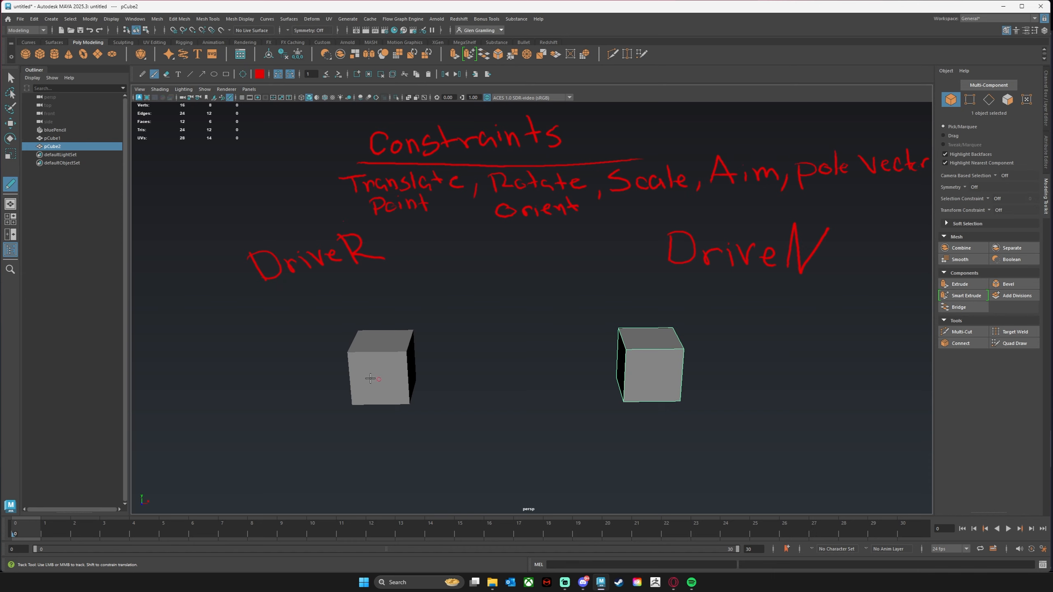
{"action": "left_click_drag", "start_coordinate": [333, 279], "coordinate": [365, 291]}
{"action": "mouse_move", "coordinate": [697, 270]}
{"action": "left_mouse_down"}
{"action": "mouse_move", "coordinate": [667, 305]}
{"action": "mouse_move", "coordinate": [706, 298]}
{"action": "left_mouse_up"}
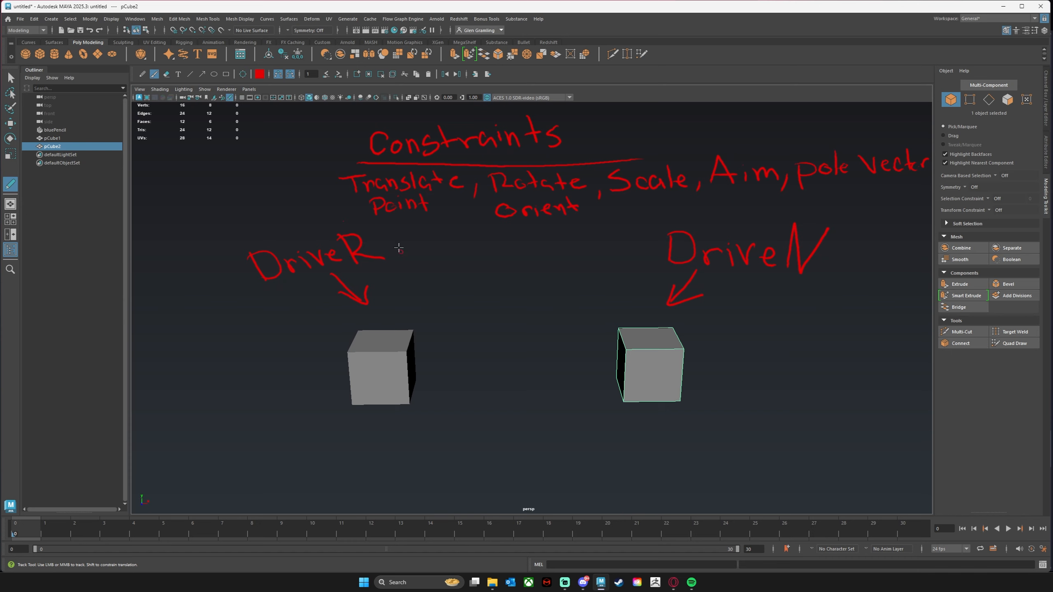
Apply a Parent constraint with pCube1 as driver and pCube2 as driven, and select the constraint node under pCube2 in the Outliner.
{"action": "key", "text": "w"}
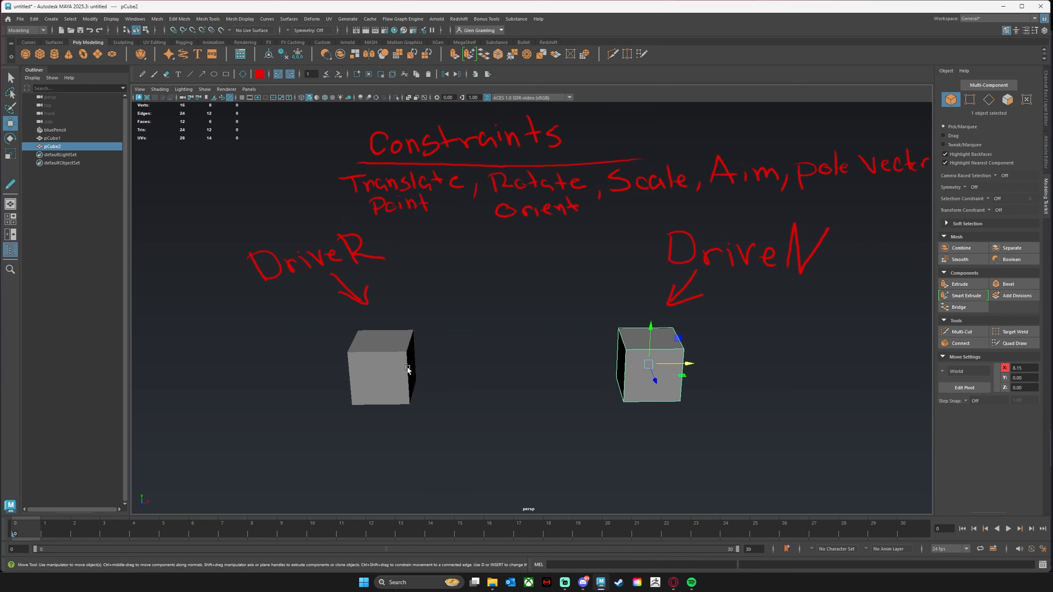
{"action": "left_click", "coordinate": [373, 359]}
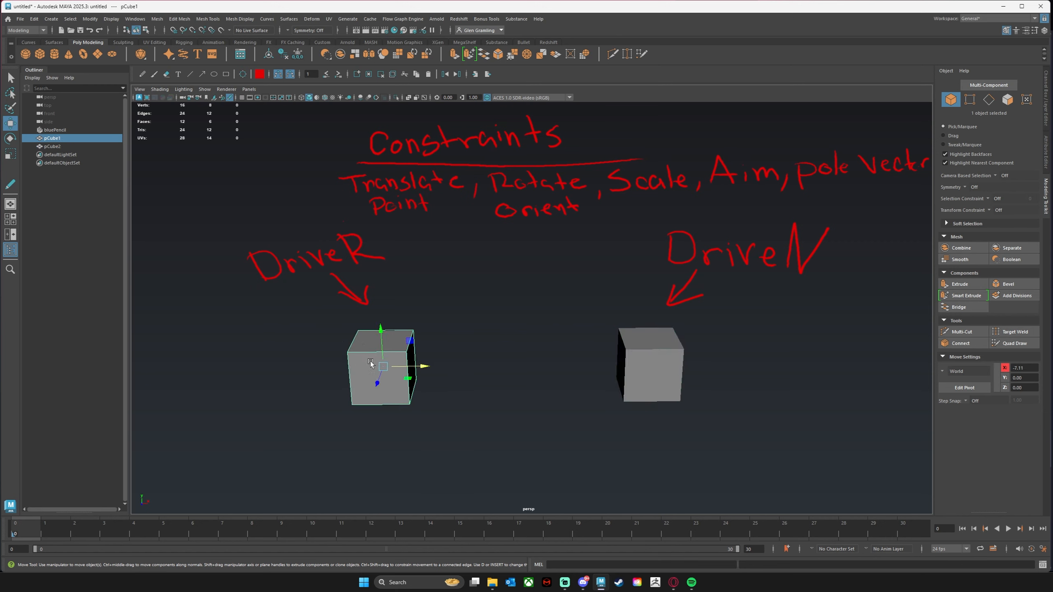
{"action": "left_click", "coordinate": [661, 357], "text": "shift"}
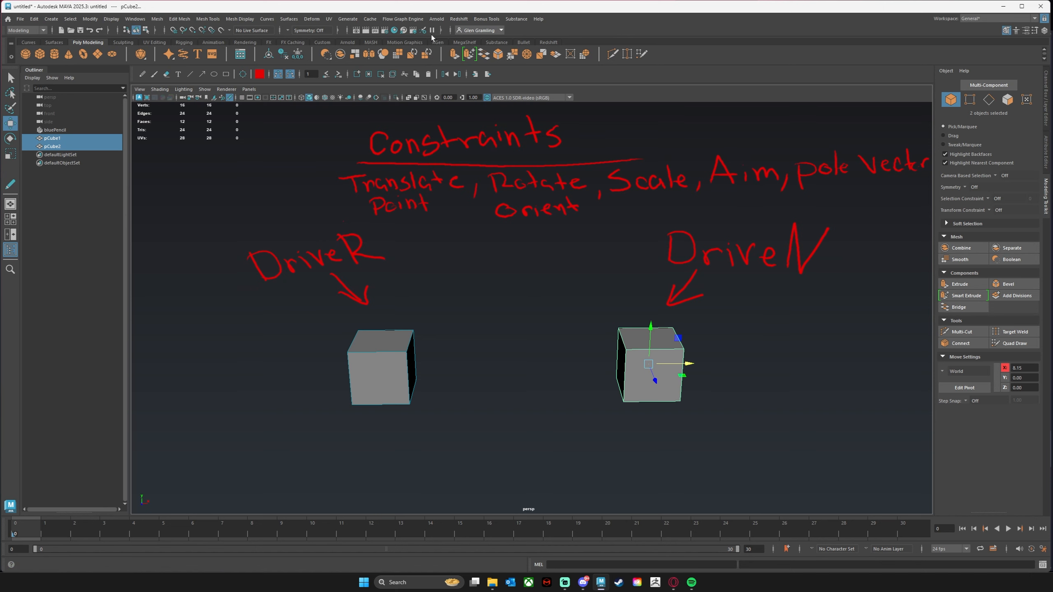
{"action": "left_click", "coordinate": [25, 31]}
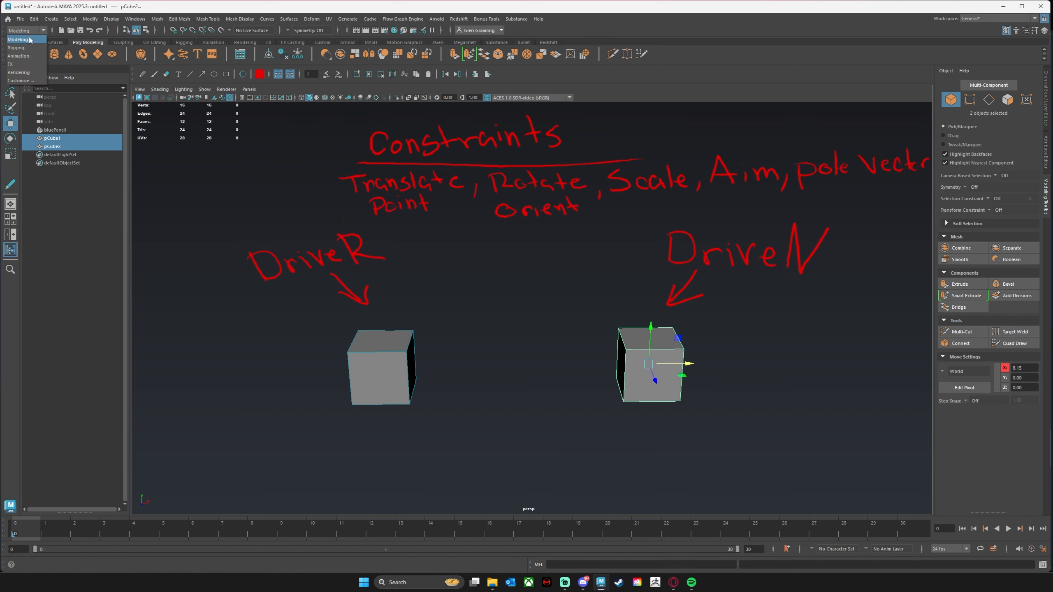
{"action": "left_click", "coordinate": [18, 56]}
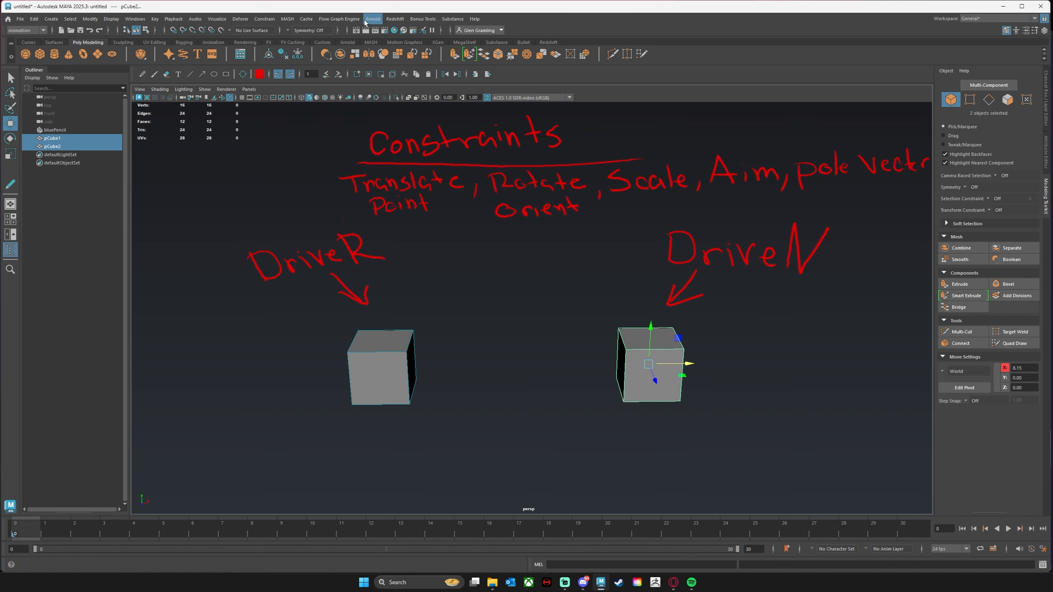
{"action": "left_click", "coordinate": [269, 21]}
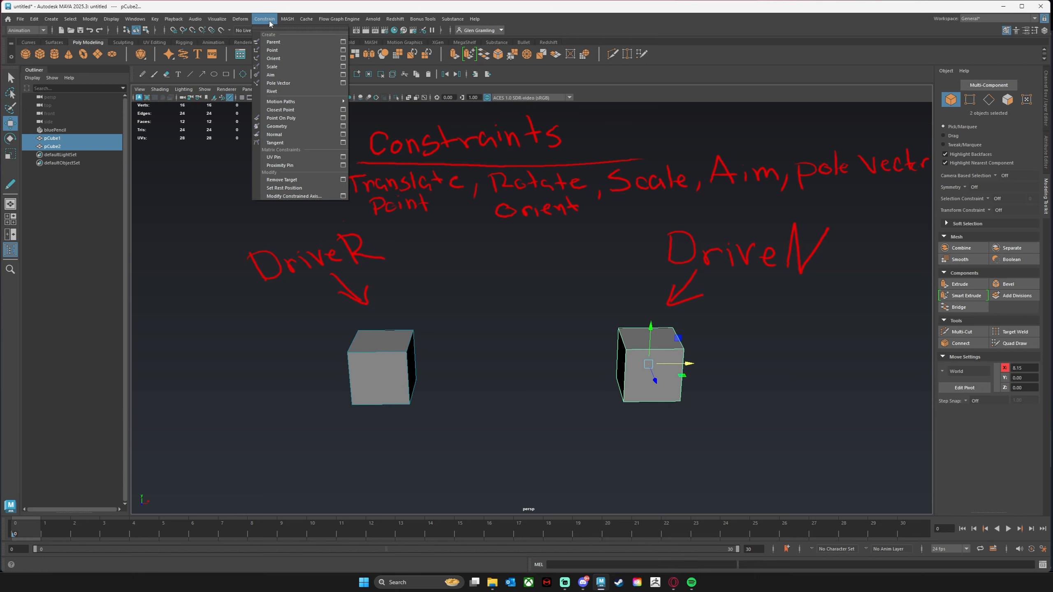
{"action": "left_click", "coordinate": [303, 41]}
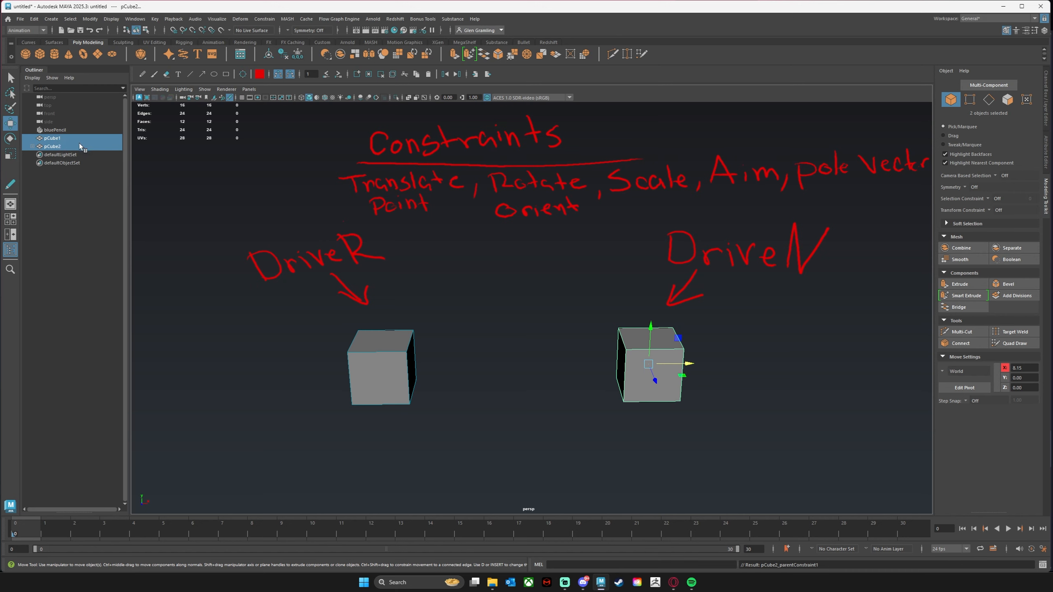
{"action": "left_click", "coordinate": [33, 147]}
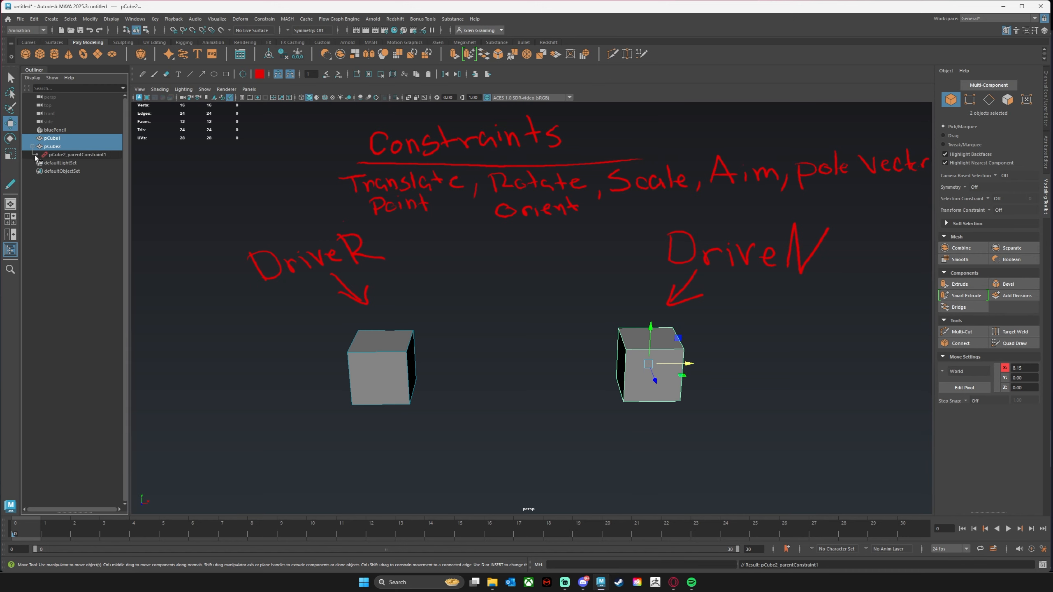
{"action": "left_click", "coordinate": [86, 156]}
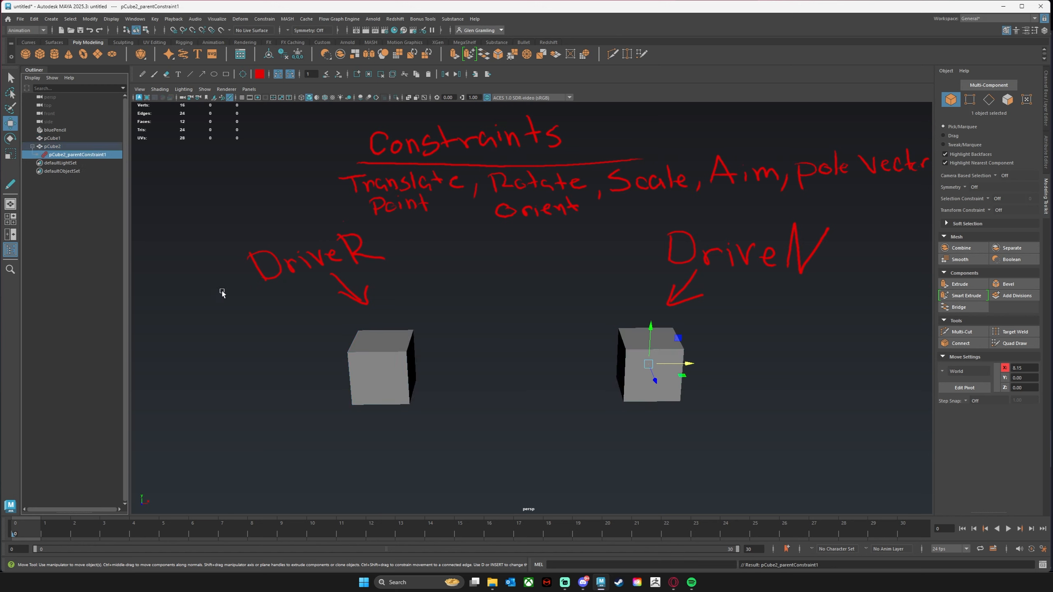
Test the parent constraint by moving and rotating pCube1 and scaling it uniformly to about 3.19.
{"action": "left_click", "coordinate": [52, 138]}
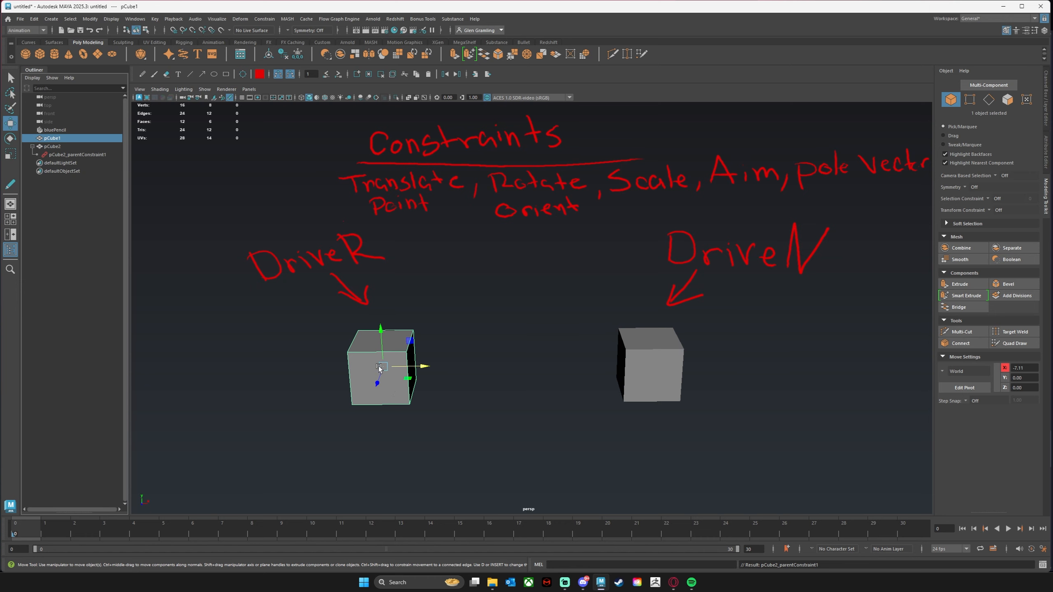
{"action": "left_click_drag", "start_coordinate": [380, 367], "coordinate": [732, 374]}
{"action": "key", "text": "e"}
{"action": "key", "text": "r"}
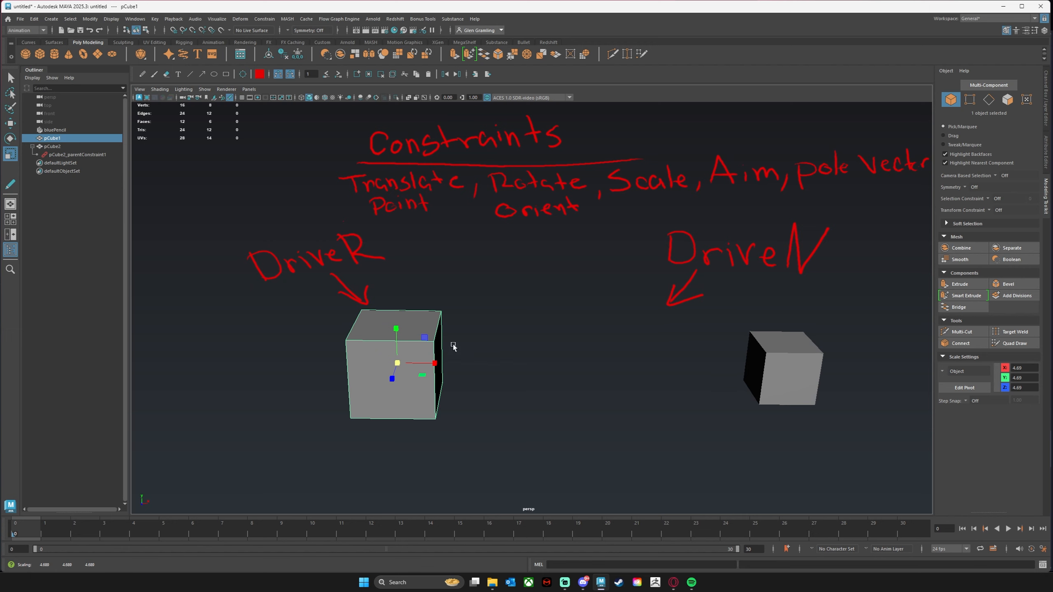
{"action": "left_click_drag", "start_coordinate": [397, 363], "coordinate": [374, 362]}
{"action": "left_click_drag", "start_coordinate": [476, 384], "coordinate": [476, 379], "text": "alt"}
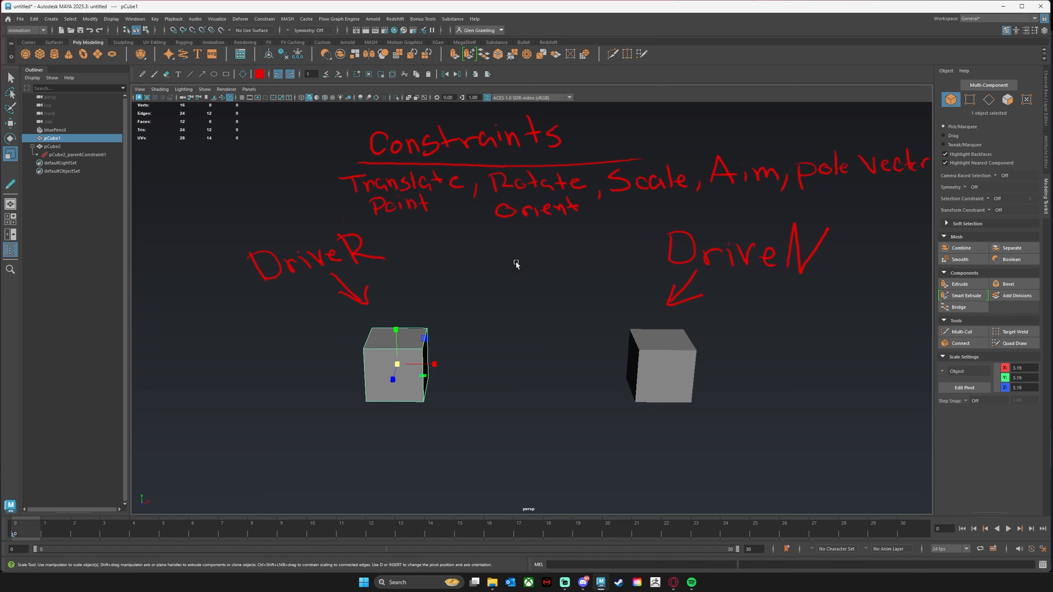
{"action": "left_click_drag", "start_coordinate": [448, 272], "coordinate": [450, 272], "text": "alt"}
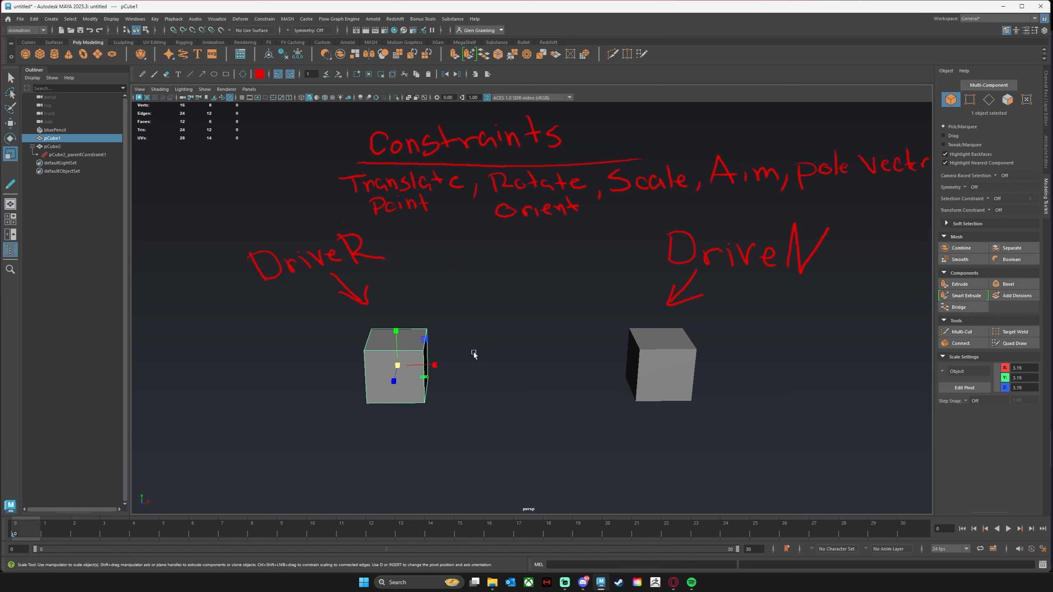
{"action": "left_click", "coordinate": [476, 384]}
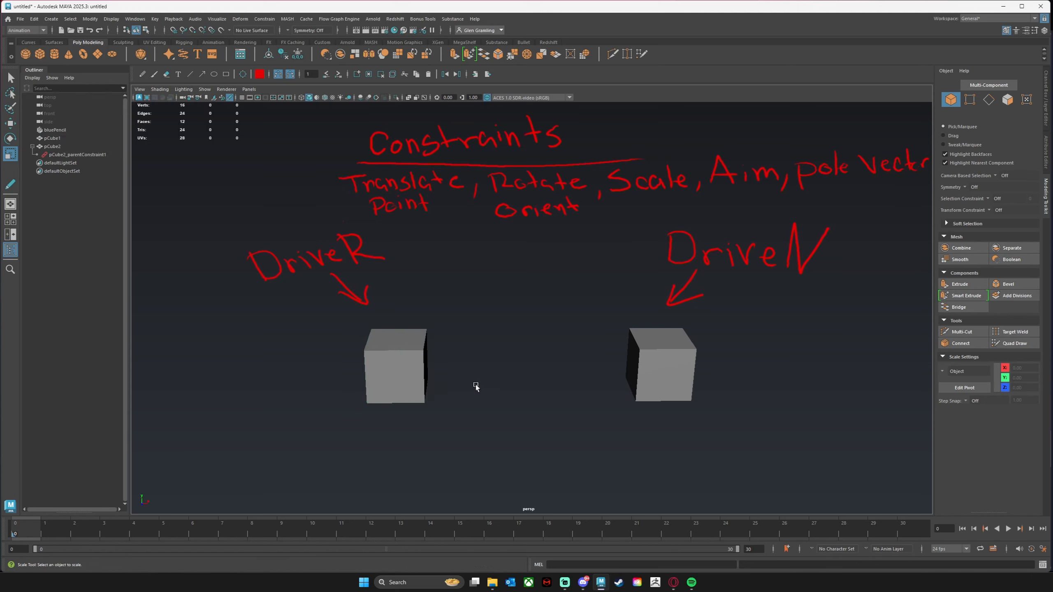
Remove the constraint target linking pCube1 and pCube2.
{"action": "key", "text": "w"}
{"action": "left_click", "coordinate": [393, 356]}
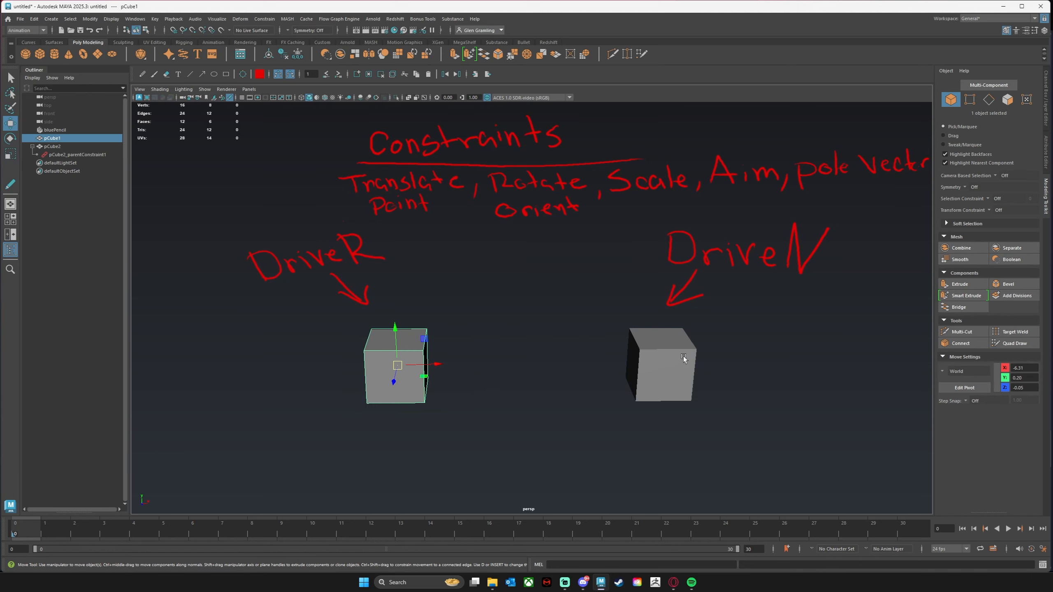
{"action": "left_click", "coordinate": [671, 356], "text": "shift"}
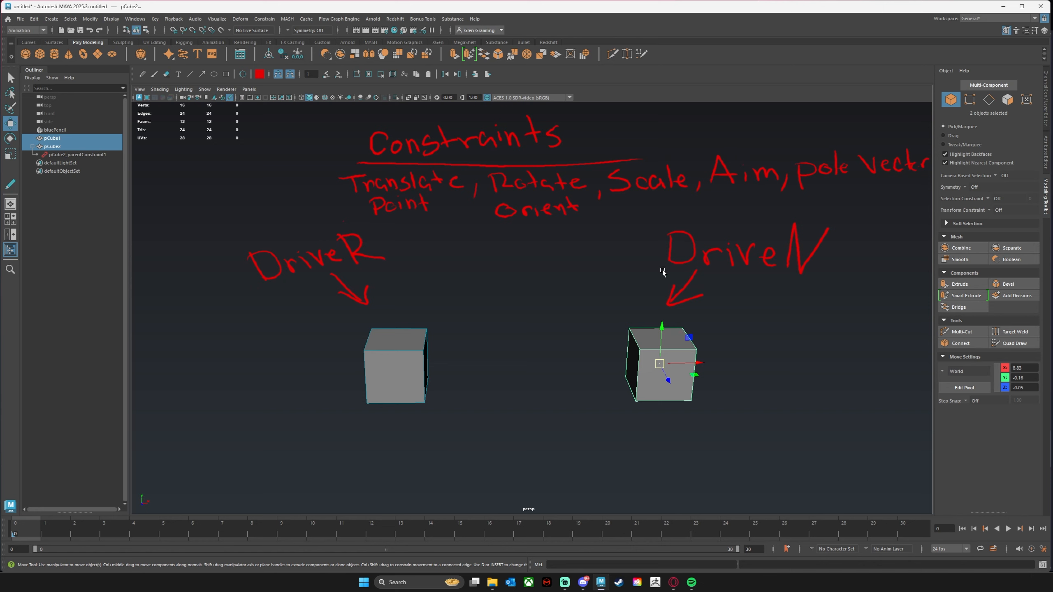
{"action": "left_click", "coordinate": [265, 19]}
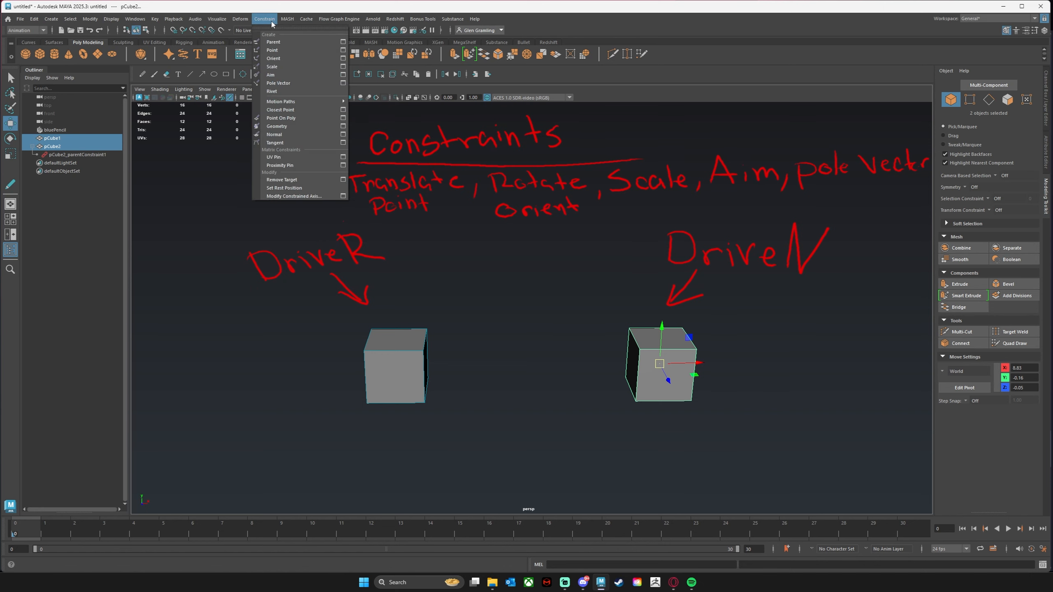
{"action": "left_click", "coordinate": [284, 183]}
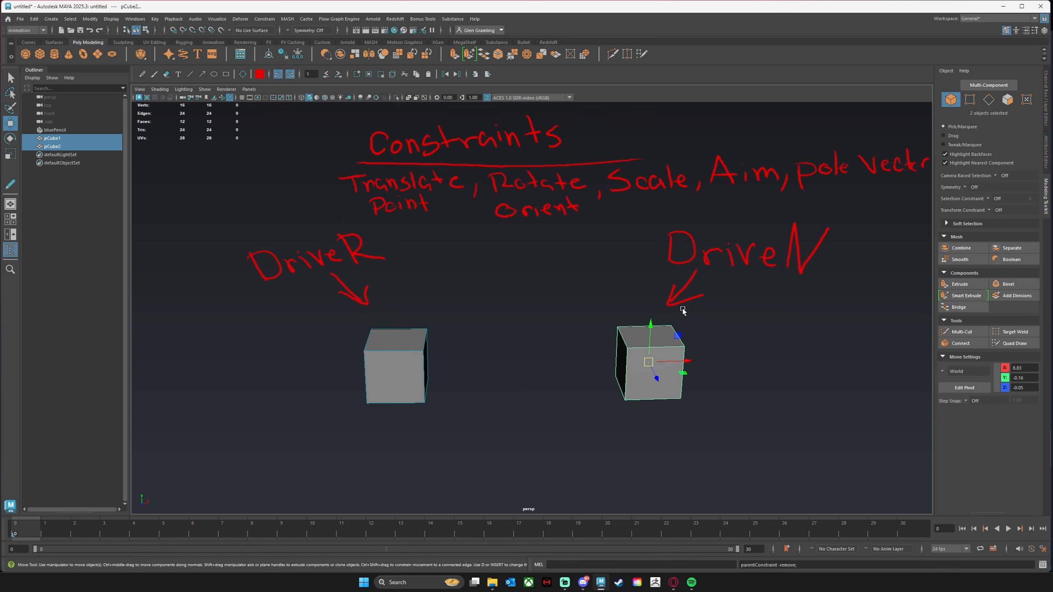
Check that the cubes move independently by moving pCube1 to about X -5.9 and pCube2 to about X 8.3.
{"action": "left_click", "coordinate": [475, 346]}
{"action": "left_click", "coordinate": [417, 352]}
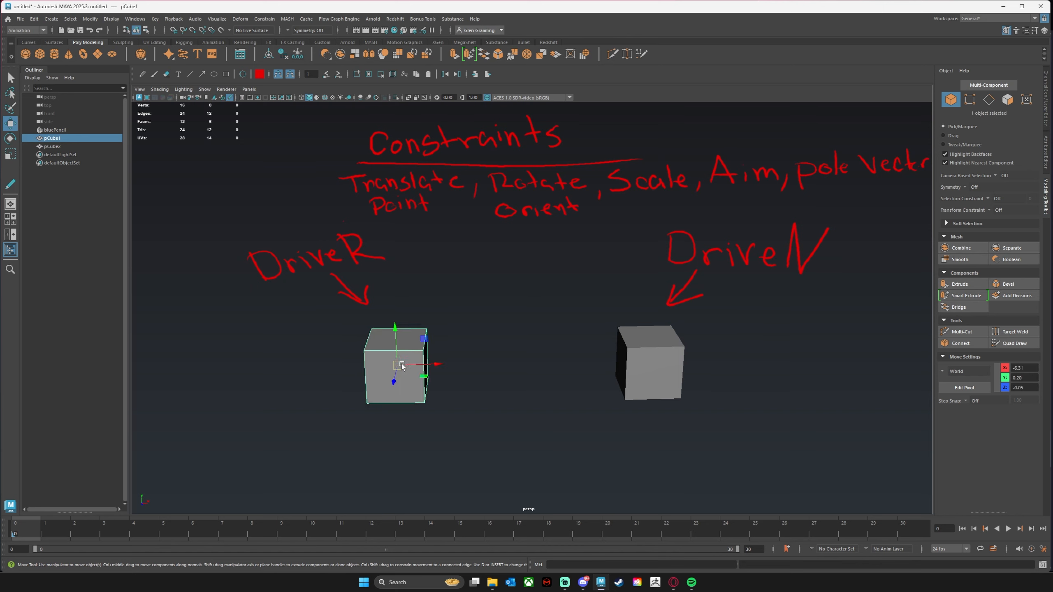
{"action": "left_click_drag", "start_coordinate": [397, 365], "coordinate": [405, 360]}
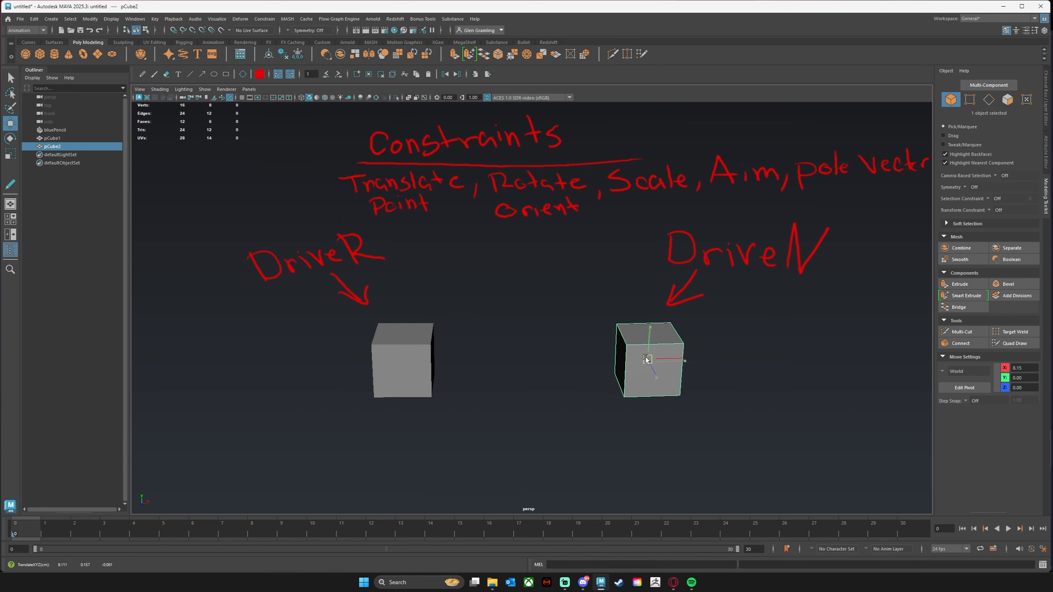
{"action": "left_click", "coordinate": [540, 372]}
{"action": "left_click", "coordinate": [401, 362]}
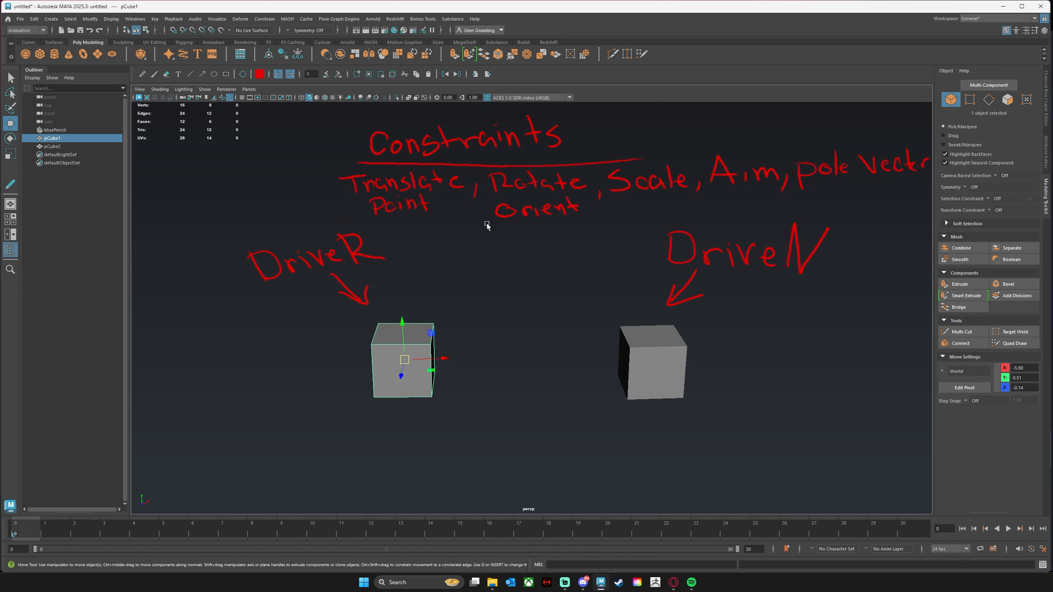
{"action": "left_click", "coordinate": [480, 409]}
Select pCube1 as driver and pCube2 as driven, open the Point constraint options and reset them to defaults.
{"action": "left_click", "coordinate": [414, 371]}
{"action": "left_click", "coordinate": [642, 353], "text": "shift"}
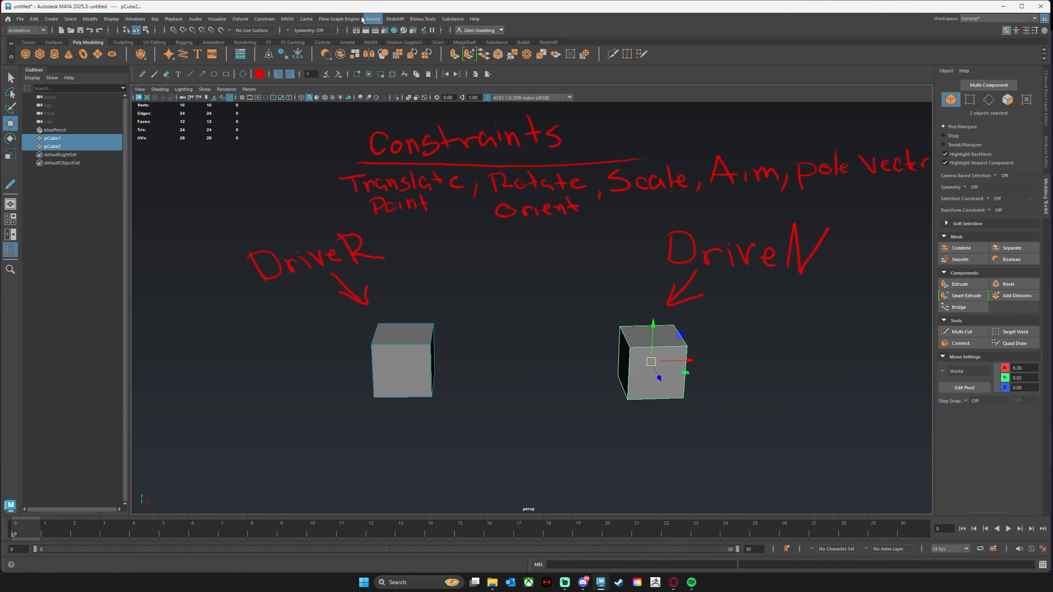
{"action": "left_click", "coordinate": [264, 19]}
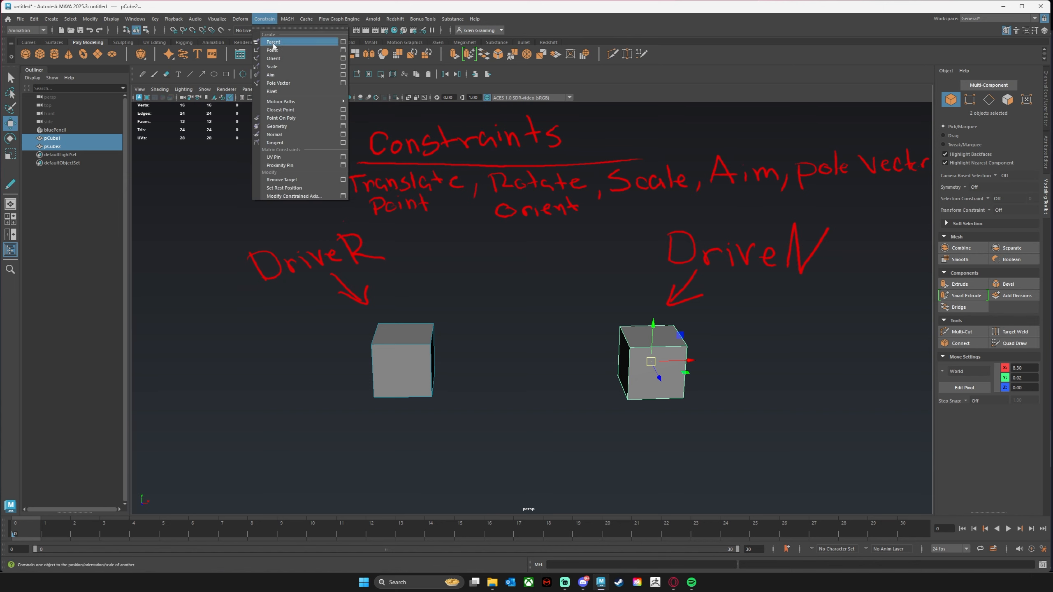
{"action": "left_click", "coordinate": [343, 50]}
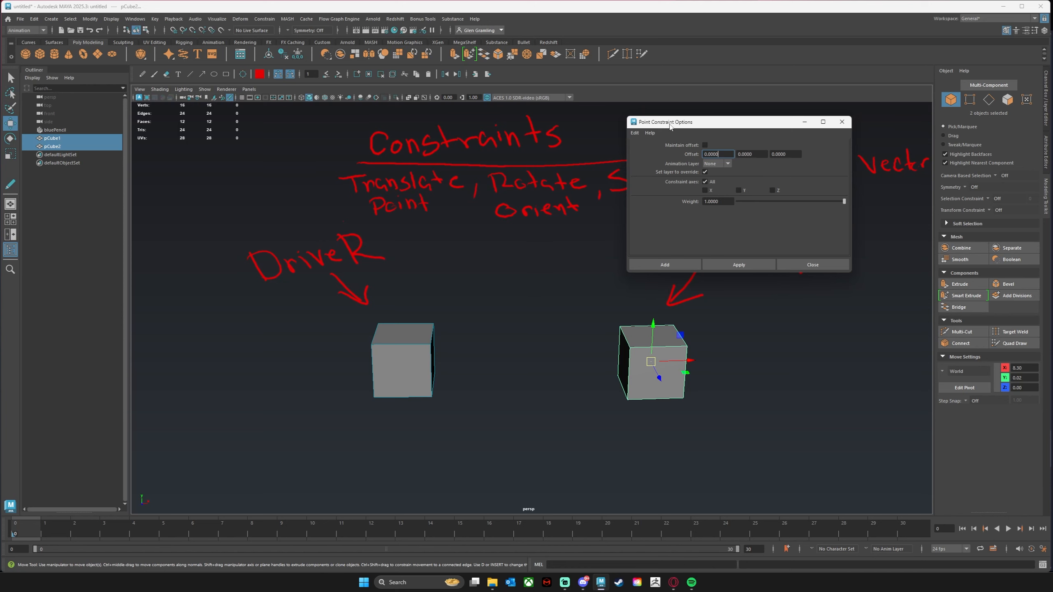
{"action": "left_click_drag", "start_coordinate": [670, 126], "coordinate": [456, 120]}
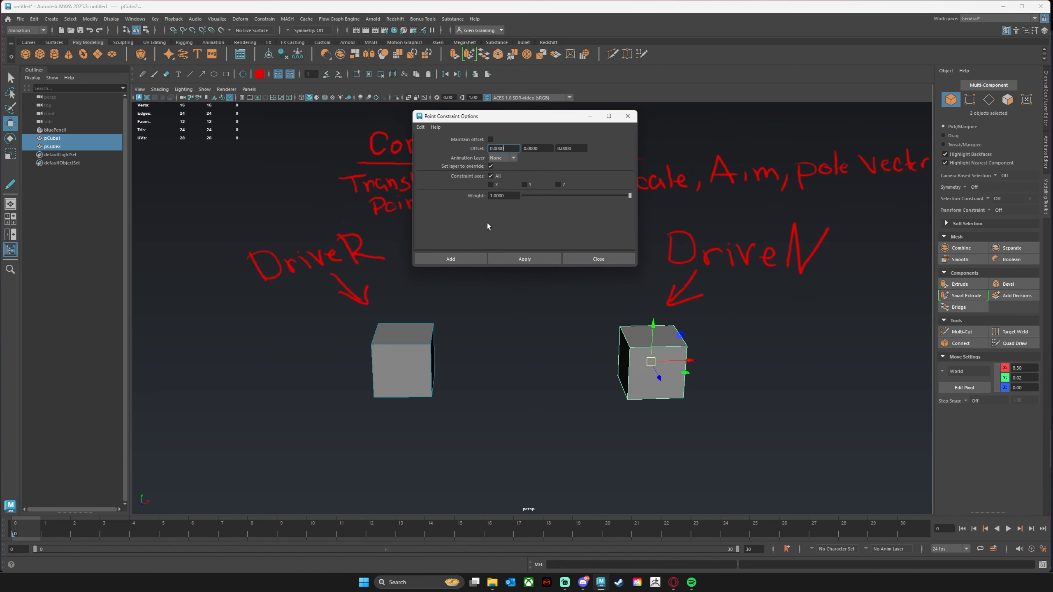
{"action": "left_click", "coordinate": [420, 127]}
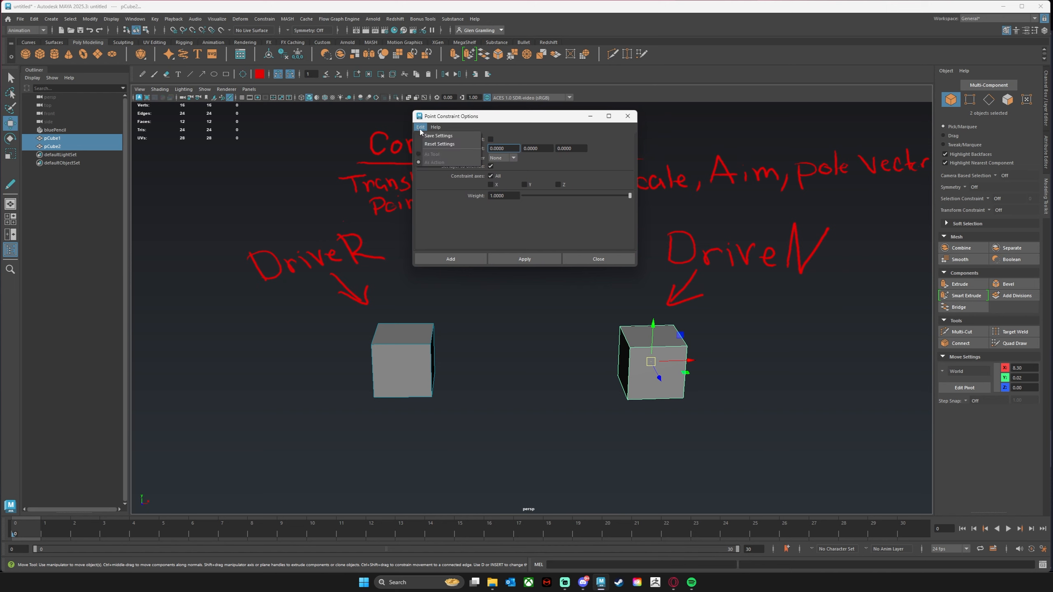
{"action": "left_click", "coordinate": [435, 144]}
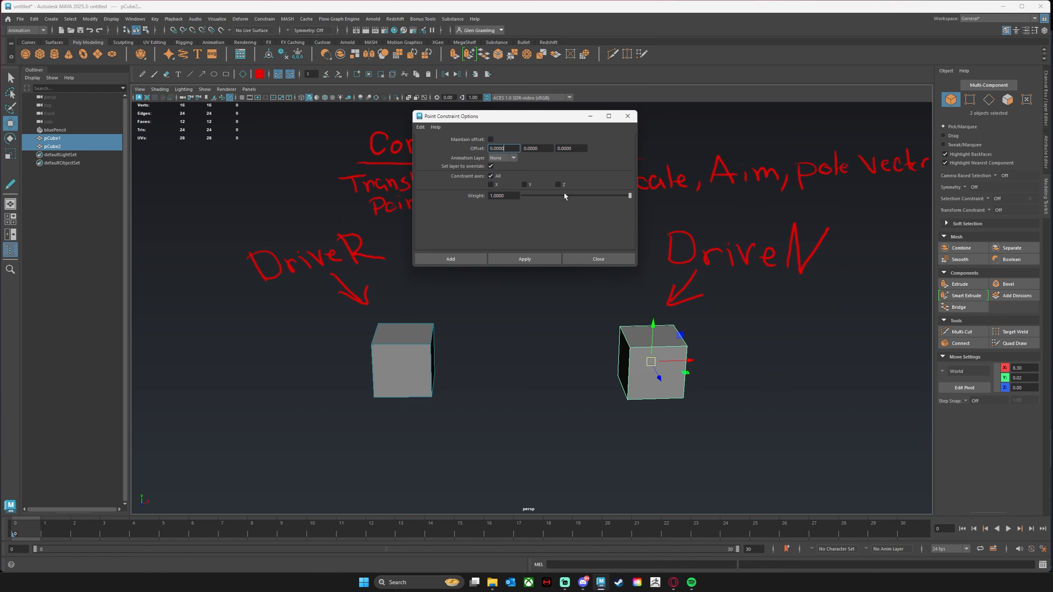
Try the Point constraint on pCube2 without Maintain Offset, and undo it.
{"action": "left_click", "coordinate": [533, 260]}
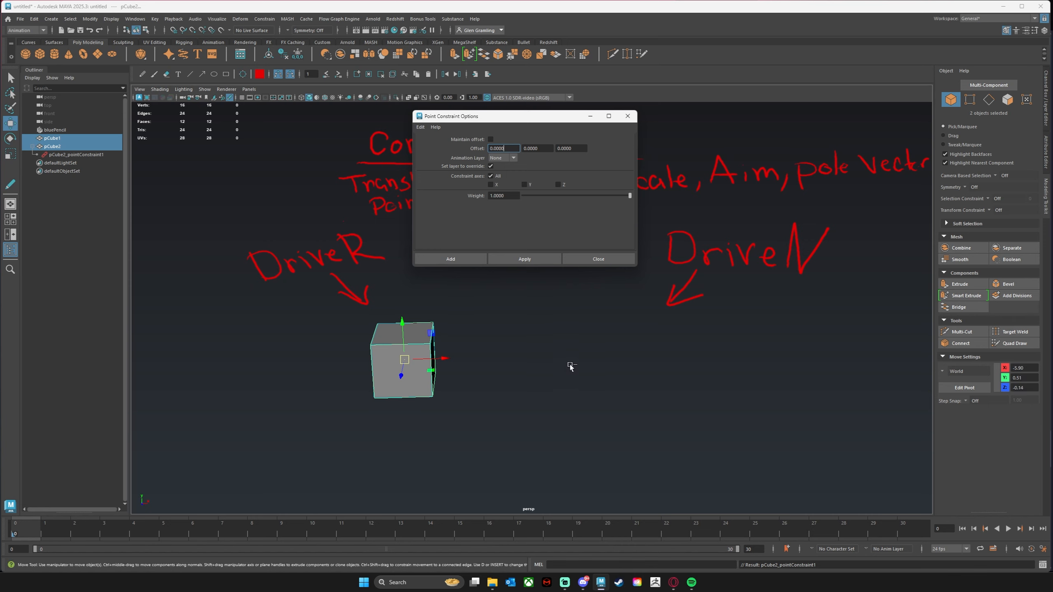
{"action": "left_click", "coordinate": [527, 334]}
{"action": "key", "text": "ctrl+z"}
{"action": "key", "text": "ctrl+z"}
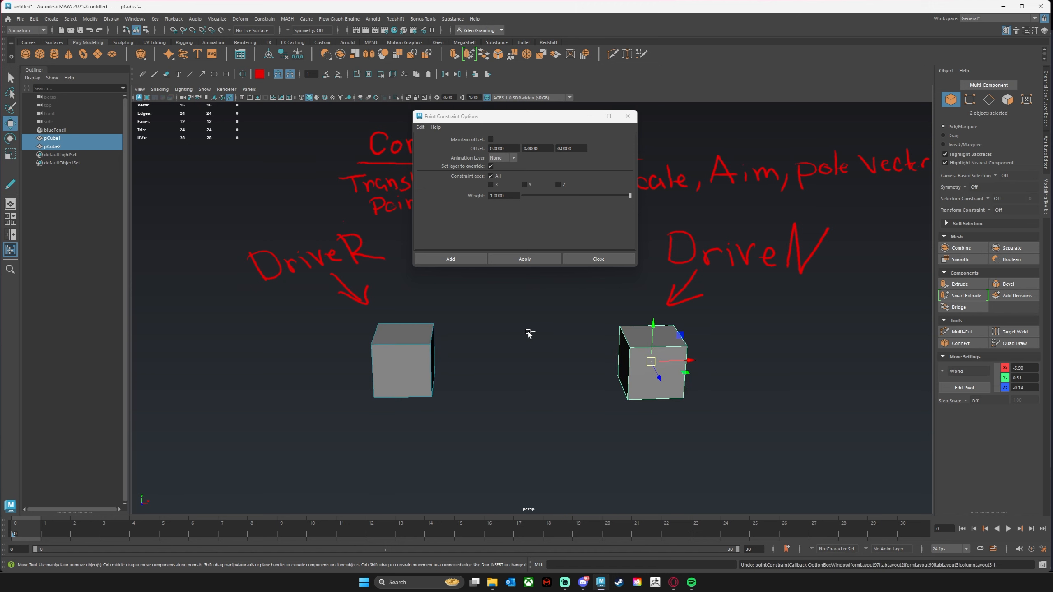
Apply the Point constraint from pCube1 to pCube2 on all axes with Maintain Offset enabled, and close its options.
{"action": "mouse_move", "coordinate": [503, 118]}
{"action": "left_mouse_down"}
{"action": "mouse_move", "coordinate": [497, 129]}
{"action": "mouse_move", "coordinate": [505, 122]}
{"action": "left_mouse_up"}
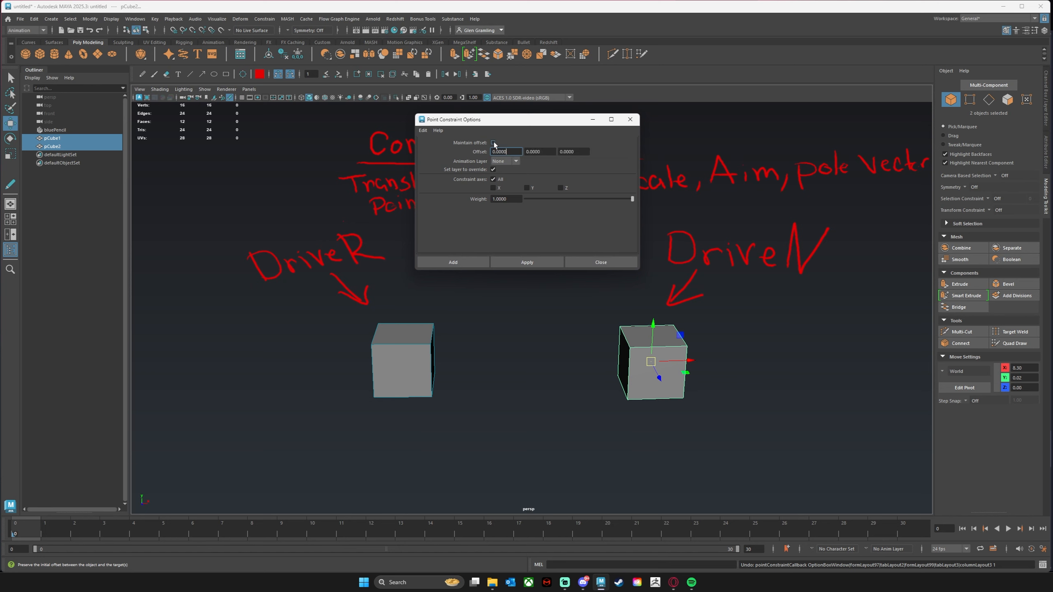
{"action": "left_click", "coordinate": [493, 142]}
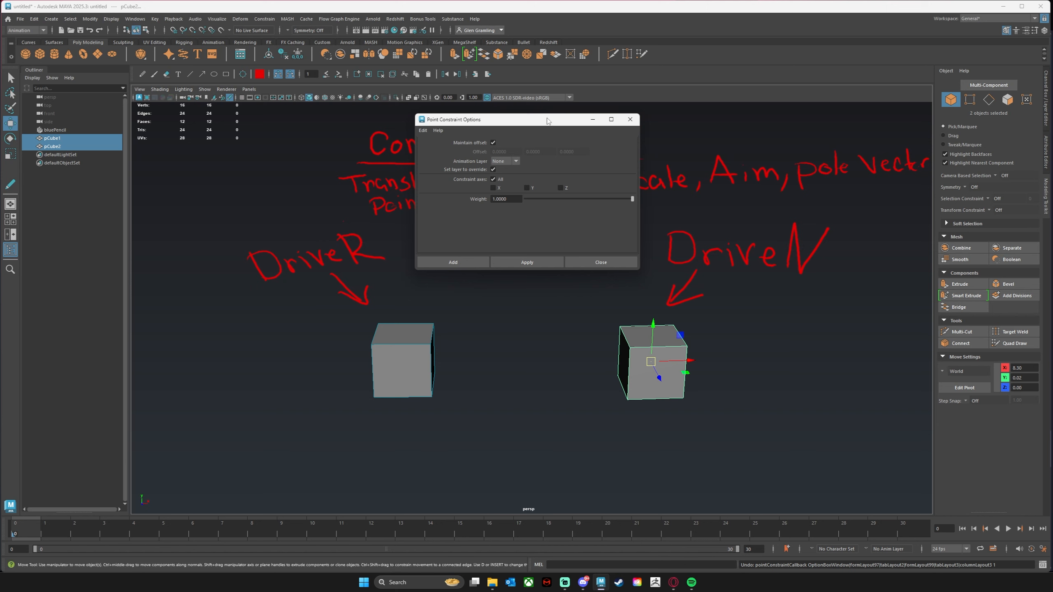
{"action": "mouse_move", "coordinate": [548, 116]}
{"action": "left_mouse_down"}
{"action": "mouse_move", "coordinate": [539, 124]}
{"action": "mouse_move", "coordinate": [547, 135]}
{"action": "left_mouse_up"}
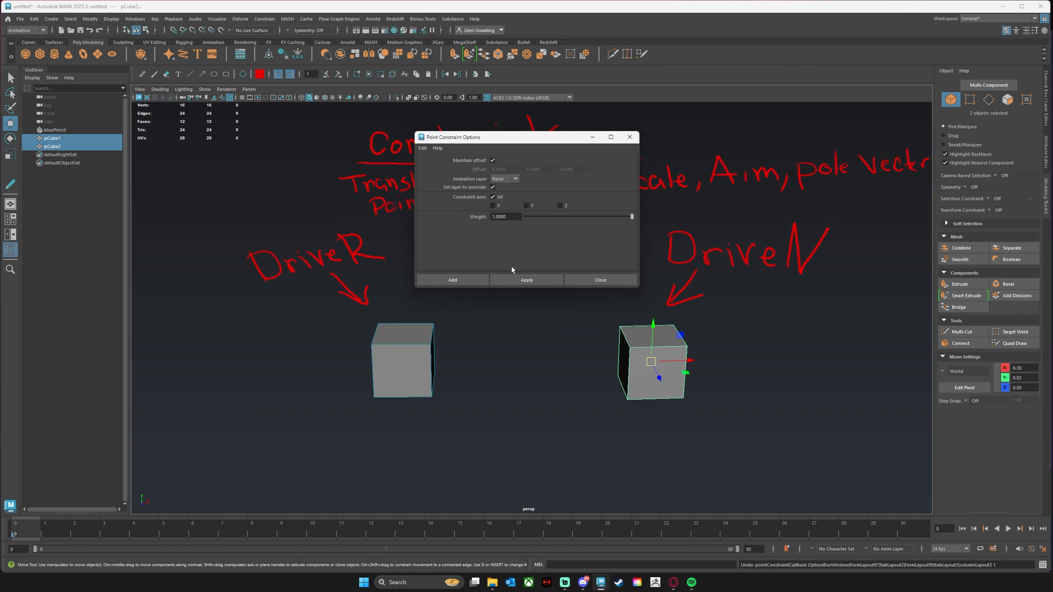
{"action": "left_click", "coordinate": [523, 280]}
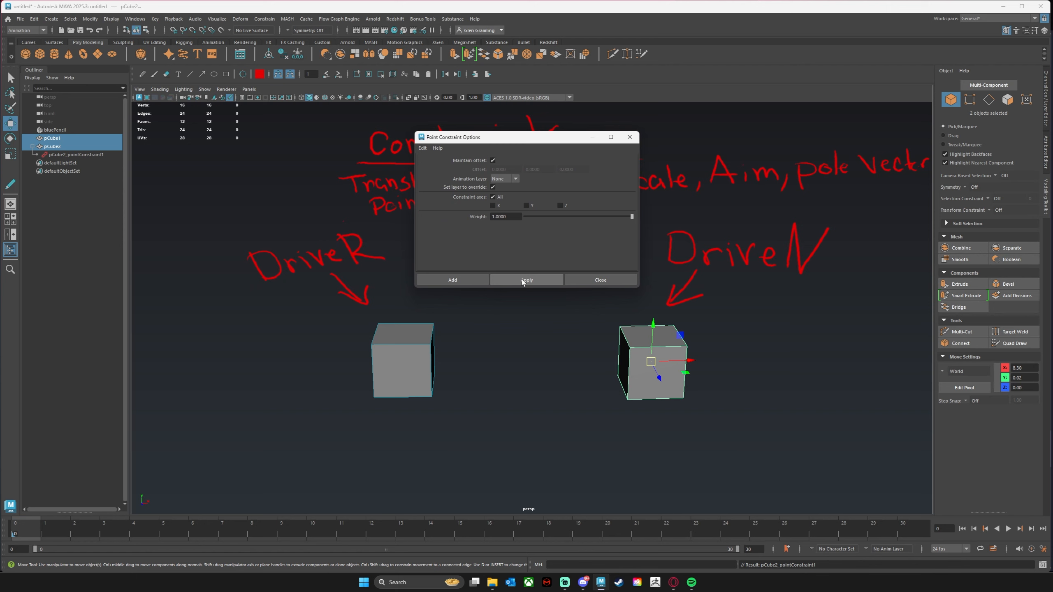
{"action": "left_click", "coordinate": [600, 281]}
{"action": "left_click", "coordinate": [497, 430]}
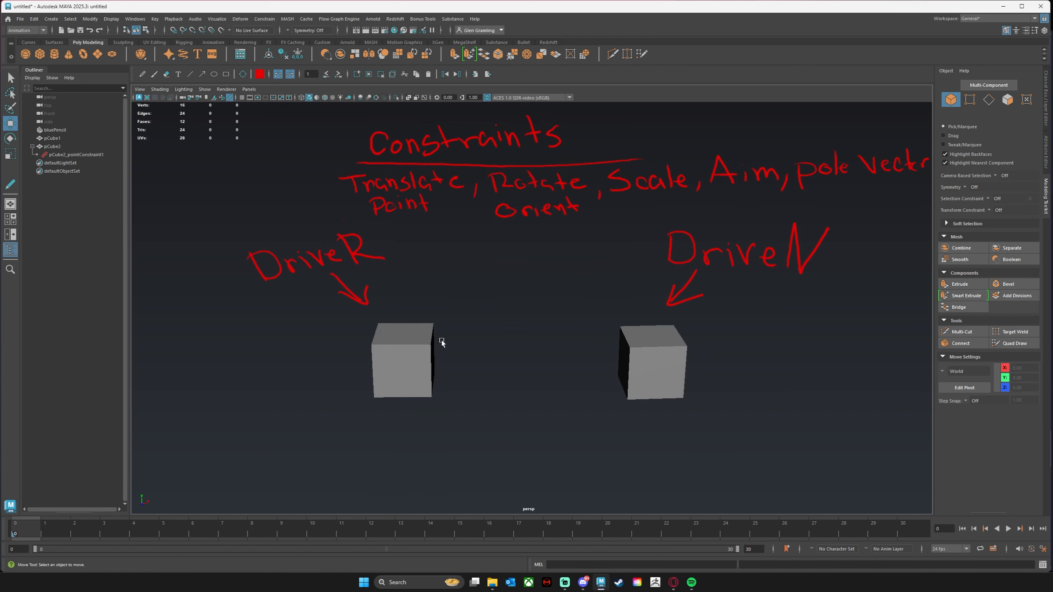
Test the point constraint by moving pCube1 to about X -5.95, Y 0.64, Z -0.19 and trying to move pCube2.
{"action": "left_click", "coordinate": [406, 362]}
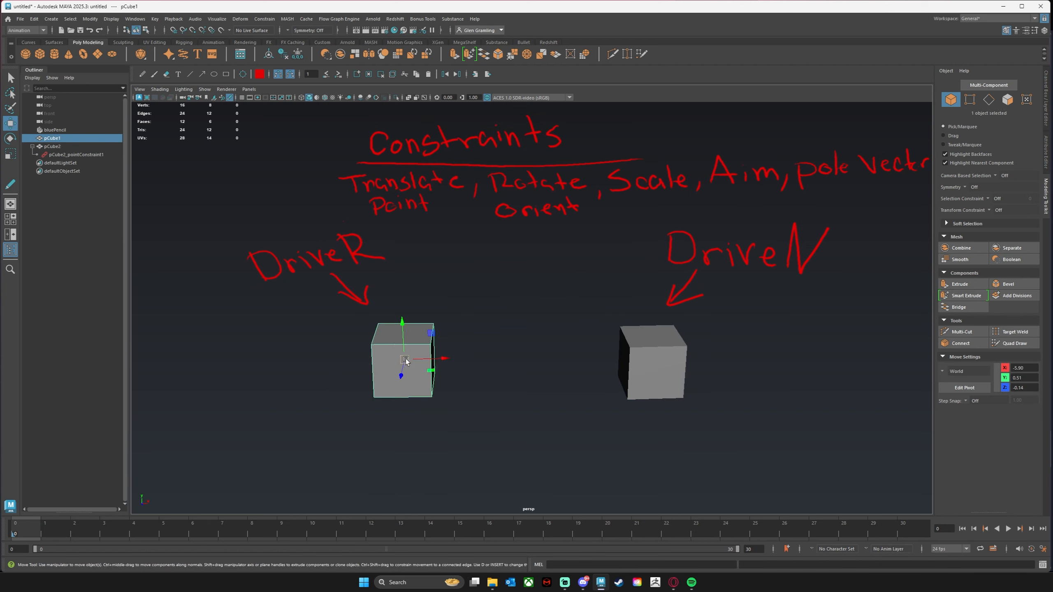
{"action": "mouse_move", "coordinate": [404, 360]}
{"action": "left_mouse_down"}
{"action": "mouse_move", "coordinate": [369, 348]}
{"action": "mouse_move", "coordinate": [445, 352]}
{"action": "mouse_move", "coordinate": [370, 349]}
{"action": "mouse_move", "coordinate": [401, 351]}
{"action": "left_mouse_up"}
{"action": "left_click", "coordinate": [668, 366]}
{"action": "left_click_drag", "start_coordinate": [646, 352], "coordinate": [632, 357]}
{"action": "left_click", "coordinate": [392, 363]}
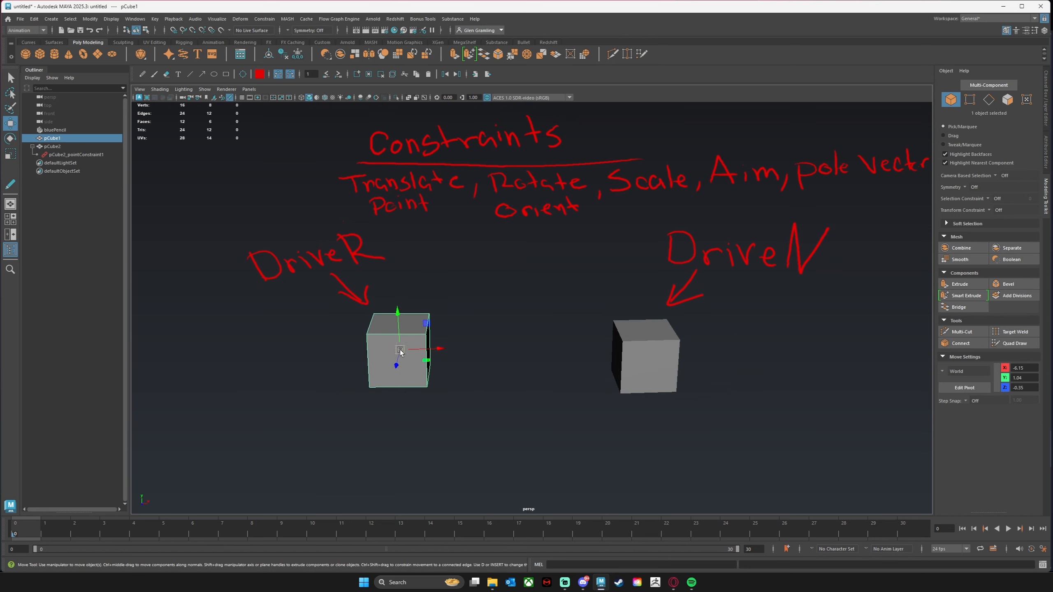
{"action": "mouse_move", "coordinate": [397, 350]}
{"action": "left_mouse_down"}
{"action": "mouse_move", "coordinate": [382, 352]}
{"action": "mouse_move", "coordinate": [384, 312]}
{"action": "mouse_move", "coordinate": [454, 351]}
{"action": "mouse_move", "coordinate": [379, 348]}
{"action": "mouse_move", "coordinate": [435, 362]}
{"action": "mouse_move", "coordinate": [405, 359]}
{"action": "mouse_move", "coordinate": [406, 351]}
{"action": "mouse_move", "coordinate": [446, 352]}
{"action": "mouse_move", "coordinate": [436, 366]}
{"action": "mouse_move", "coordinate": [397, 363]}
{"action": "mouse_move", "coordinate": [408, 361]}
{"action": "left_mouse_up"}
Test the point constraint by rotating and moving pCube1, undo those transforms and clear the selection.
{"action": "key", "text": "e"}
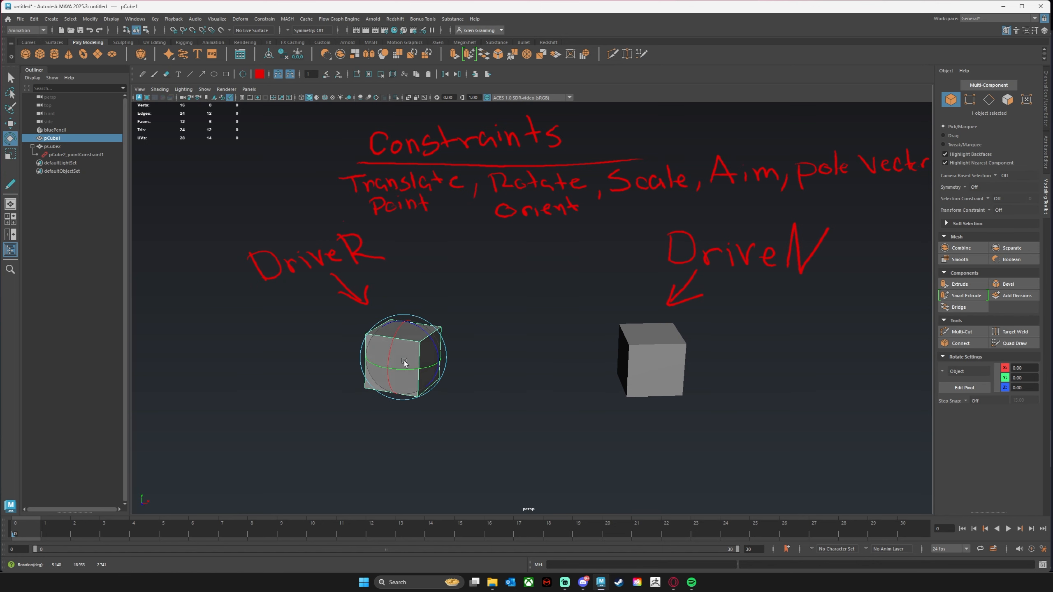
{"action": "key", "text": "w"}
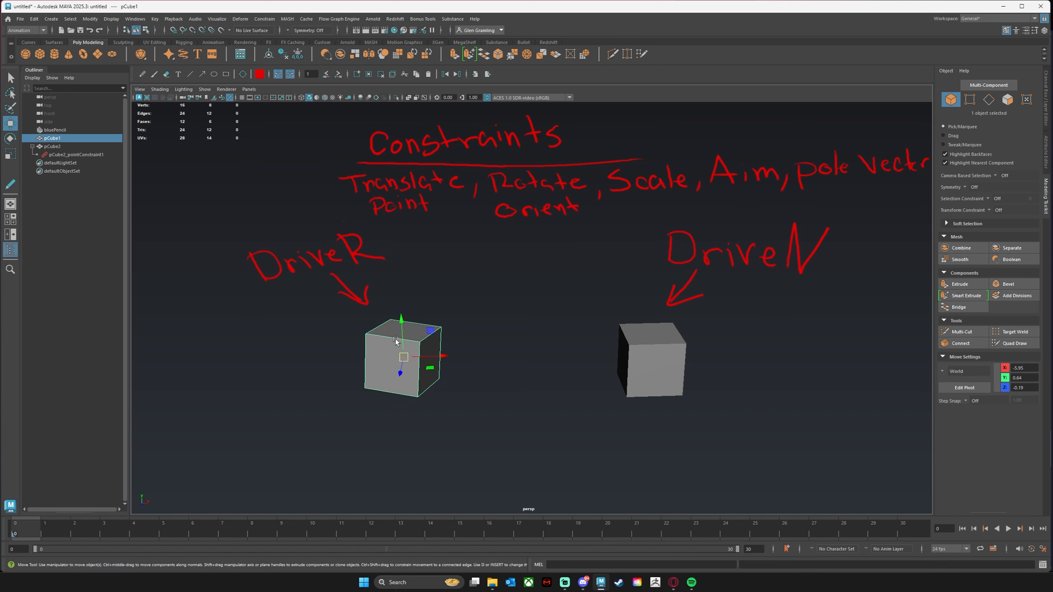
{"action": "mouse_move", "coordinate": [408, 355]}
{"action": "left_mouse_down"}
{"action": "mouse_move", "coordinate": [420, 353]}
{"action": "mouse_move", "coordinate": [380, 320]}
{"action": "mouse_move", "coordinate": [437, 359]}
{"action": "mouse_move", "coordinate": [407, 335]}
{"action": "mouse_move", "coordinate": [411, 343]}
{"action": "mouse_move", "coordinate": [394, 355]}
{"action": "mouse_move", "coordinate": [402, 344]}
{"action": "left_mouse_up"}
{"action": "key", "text": "ctrl+z"}
{"action": "key", "text": "ctrl+z"}
{"action": "key", "text": "ctrl+z"}
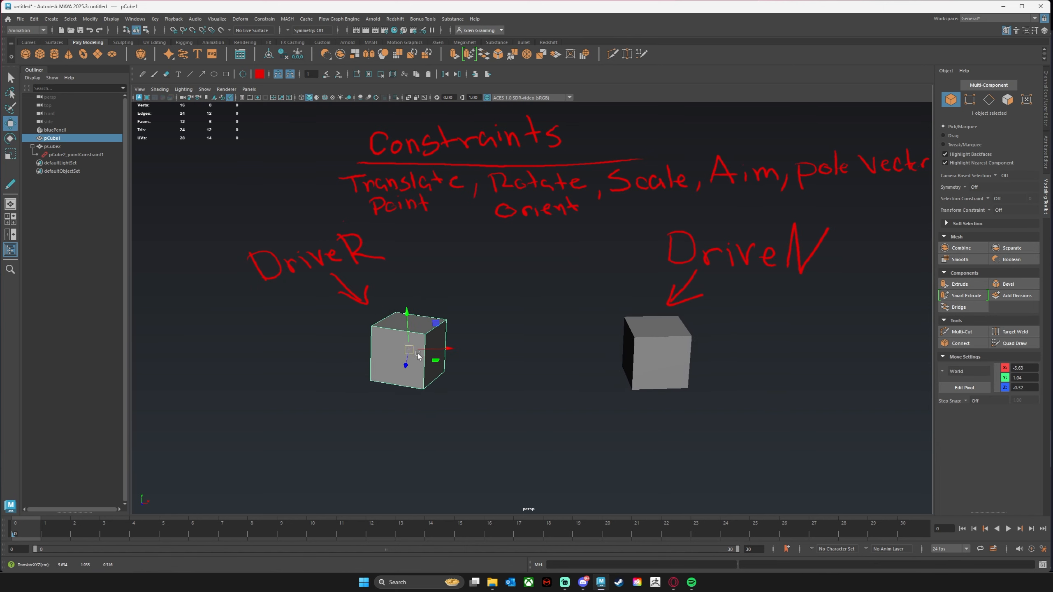
{"action": "key", "text": "ctrl+z"}
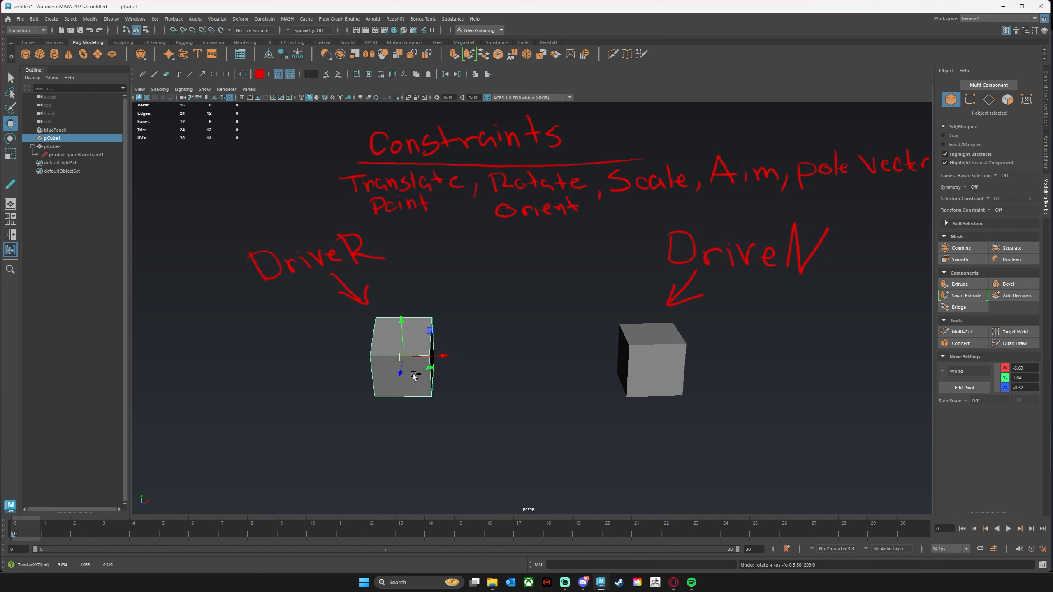
{"action": "key", "text": "ctrl+z"}
{"action": "left_click", "coordinate": [457, 380]}
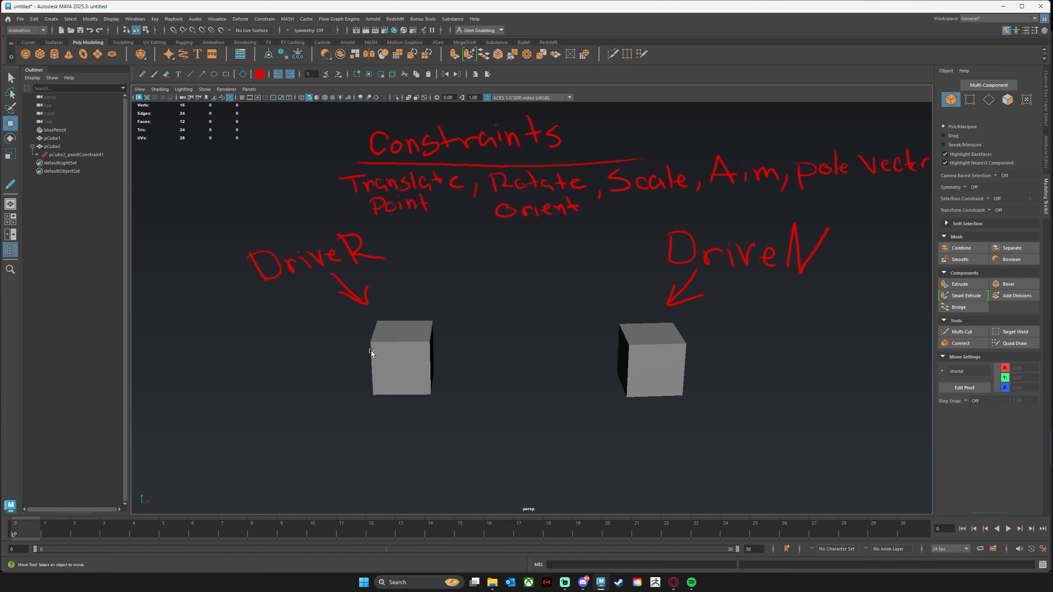
Remove the point constraint target linking pCube1 and pCube2.
{"action": "left_click", "coordinate": [377, 351]}
{"action": "left_click", "coordinate": [627, 366], "text": "shift"}
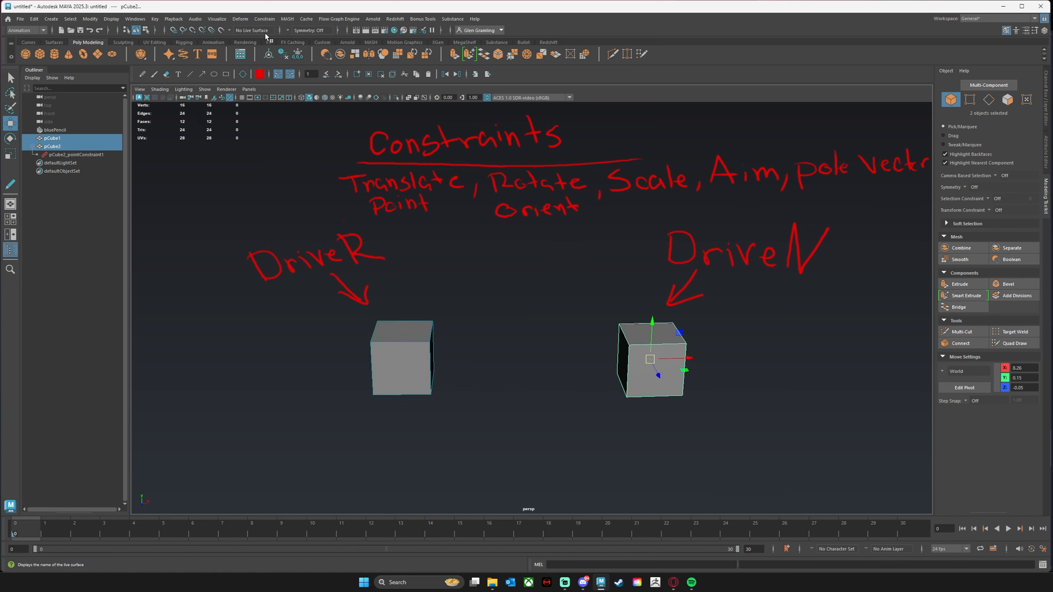
{"action": "left_click", "coordinate": [265, 21]}
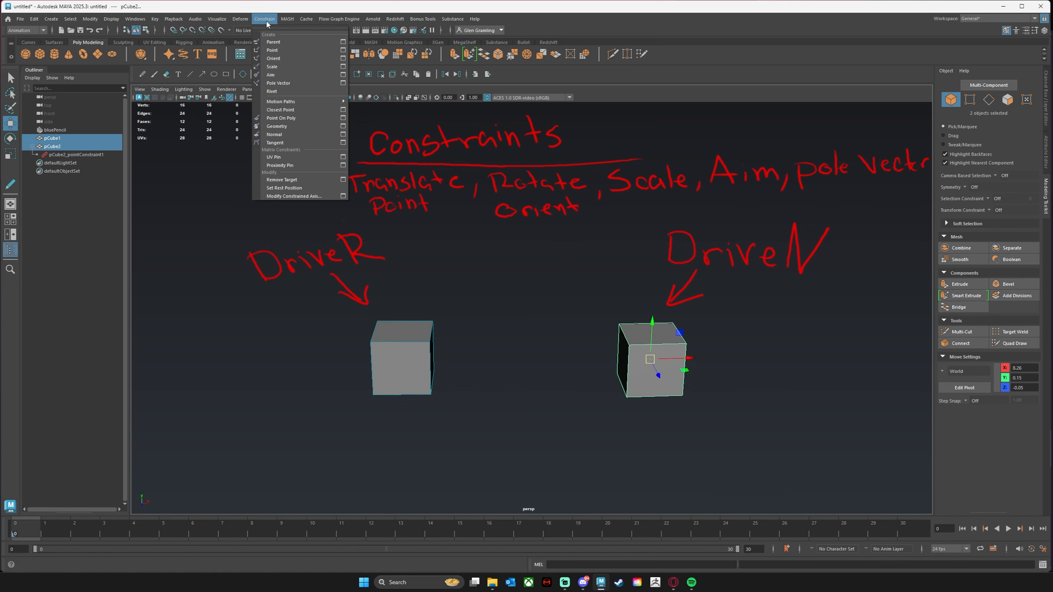
{"action": "left_click", "coordinate": [296, 184]}
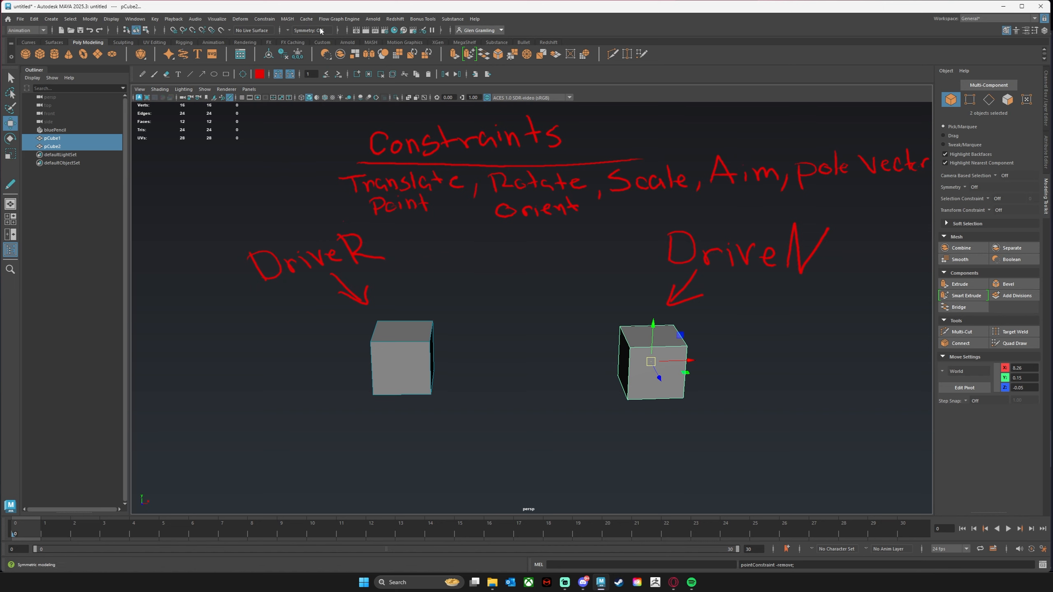
Apply an Orient constraint from pCube1 to pCube2 on all axes with Maintain Offset enabled, and close its options.
{"action": "left_click", "coordinate": [266, 19]}
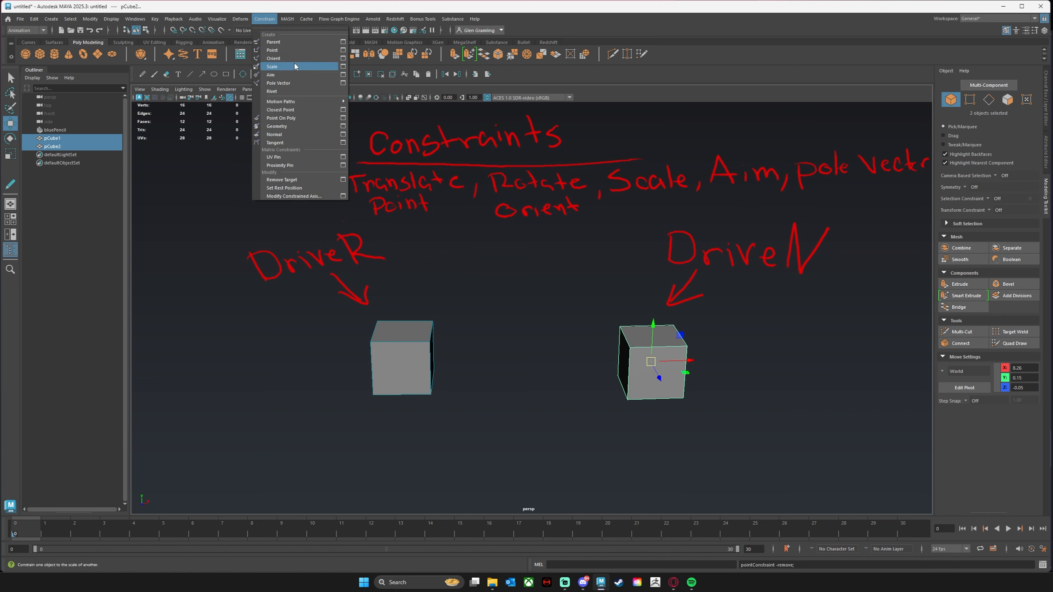
{"action": "left_click", "coordinate": [344, 59]}
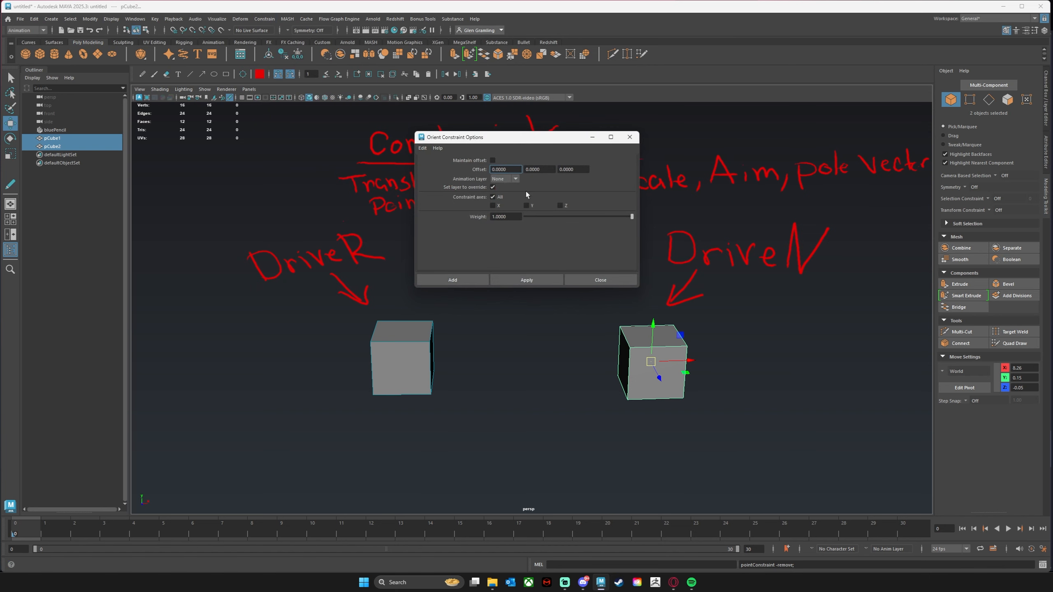
{"action": "left_click_drag", "start_coordinate": [509, 133], "coordinate": [557, 122]}
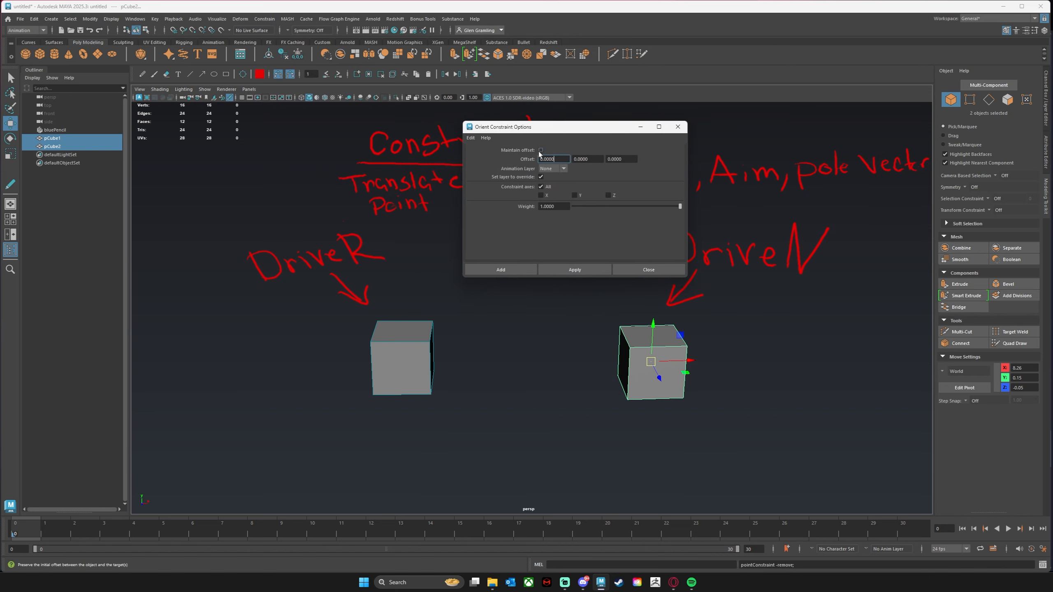
{"action": "left_click", "coordinate": [540, 150]}
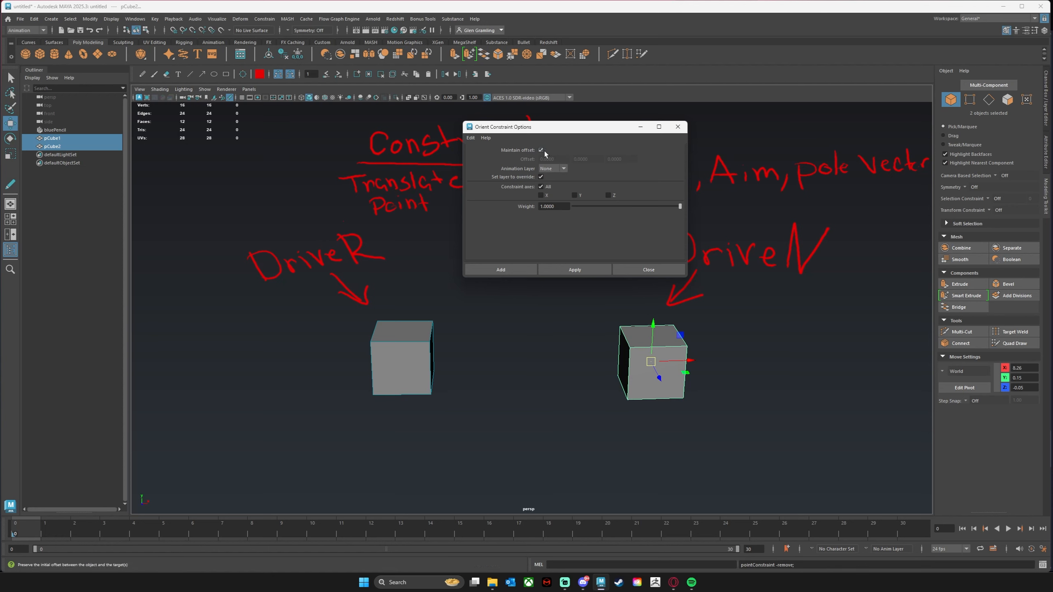
{"action": "left_click", "coordinate": [576, 270]}
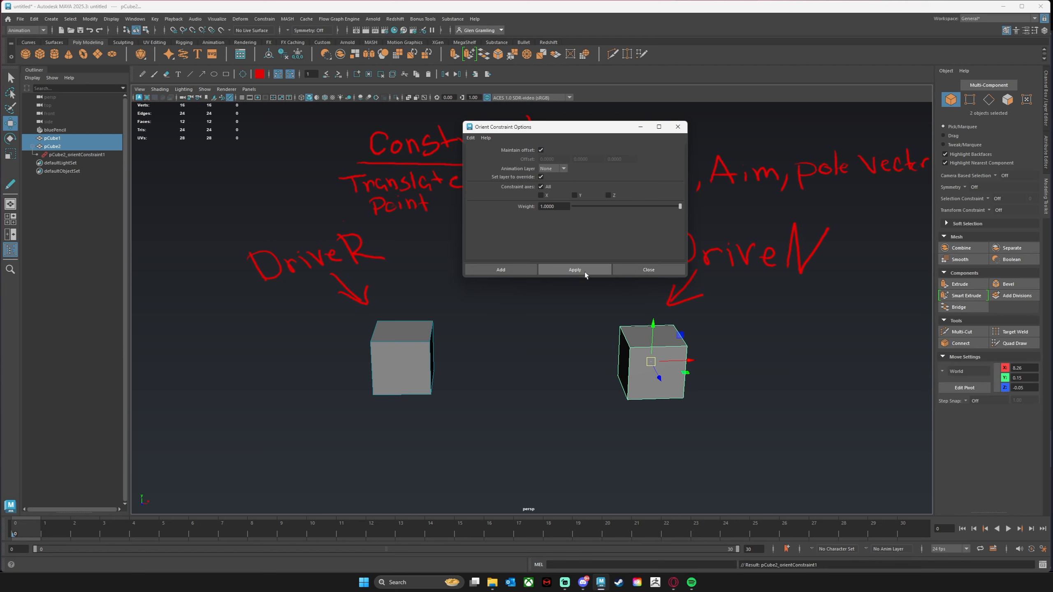
{"action": "left_click", "coordinate": [647, 269]}
Test the orient constraint by moving and rotating pCube1, undo the transforms and clear the selection.
{"action": "left_click", "coordinate": [411, 386]}
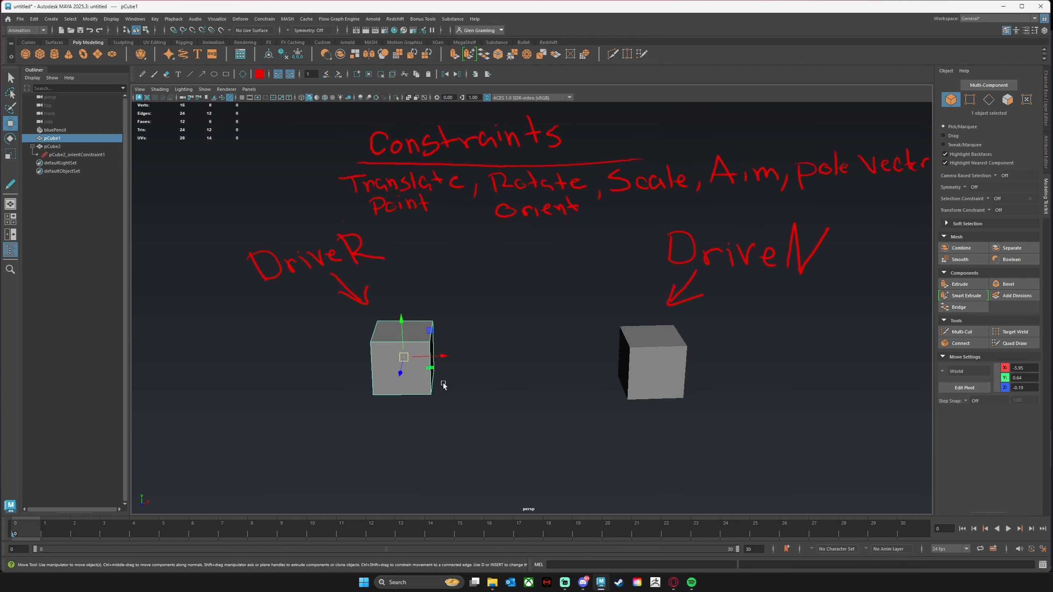
{"action": "left_click_drag", "start_coordinate": [404, 358], "coordinate": [408, 333]}
{"action": "key", "text": "e"}
{"action": "key", "text": "ctrl+z"}
{"action": "key", "text": "ctrl+z"}
{"action": "key", "text": "ctrl+z"}
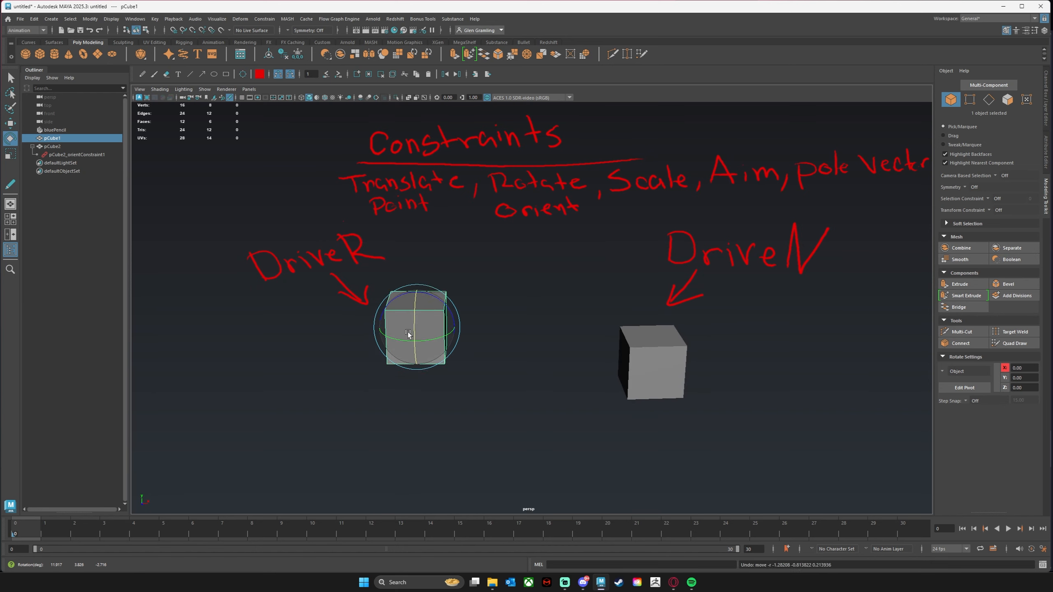
{"action": "key", "text": "ctrl+z"}
{"action": "left_click", "coordinate": [493, 320]}
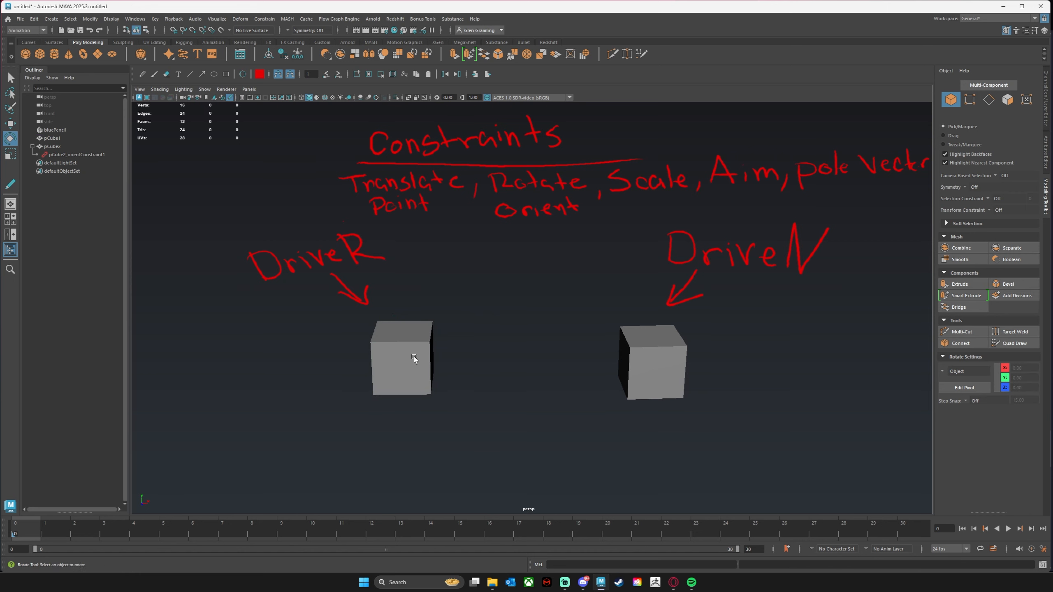
Remove the orient constraint target linking pCube1 and pCube2, and clear the selection.
{"action": "left_click", "coordinate": [418, 360]}
{"action": "left_click", "coordinate": [652, 361], "text": "shift"}
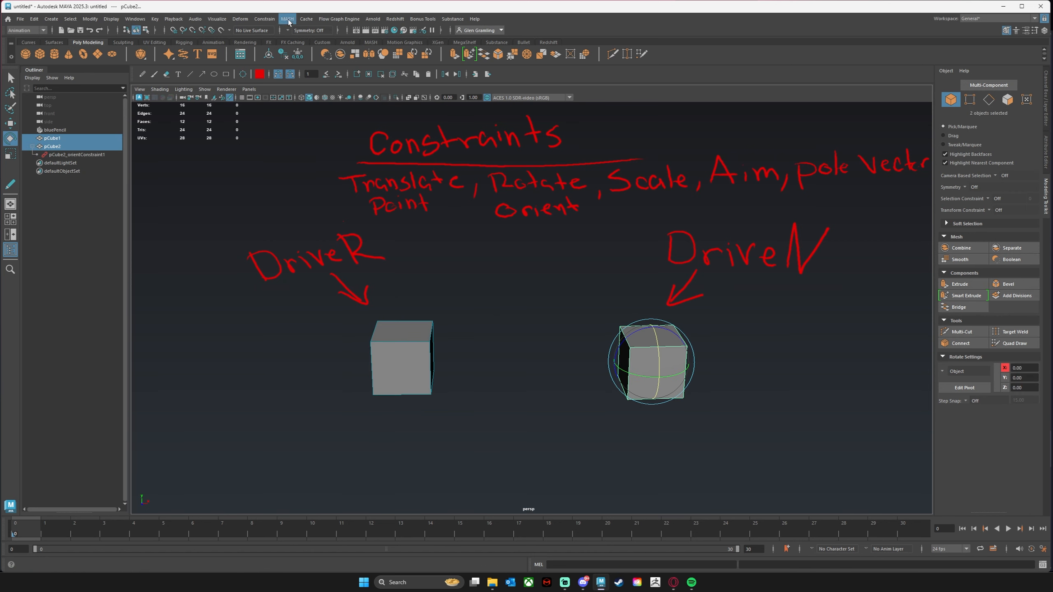
{"action": "left_click", "coordinate": [265, 19]}
{"action": "left_click", "coordinate": [282, 180]}
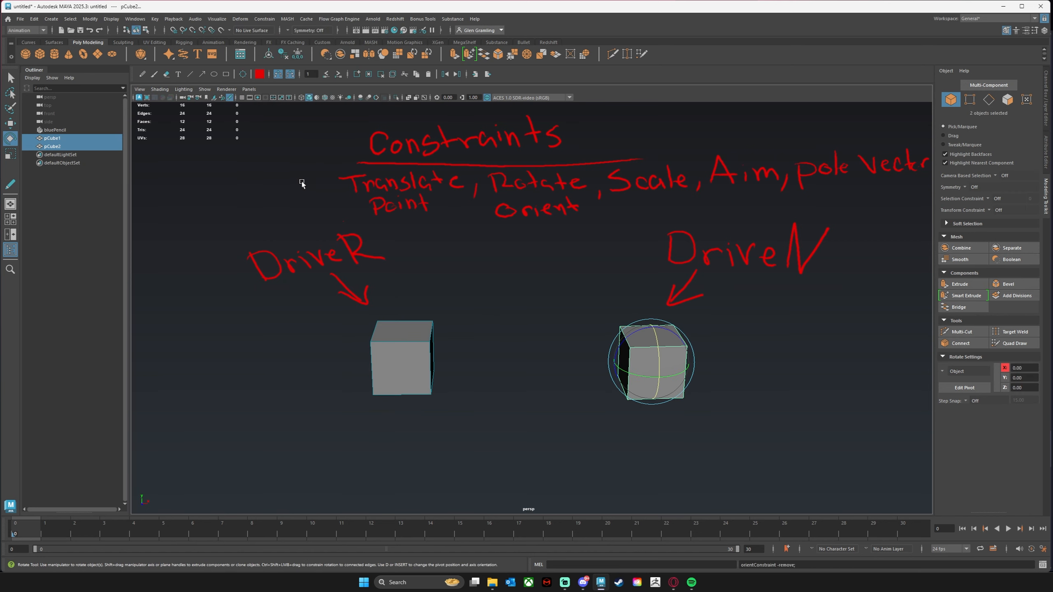
{"action": "left_click", "coordinate": [491, 386]}
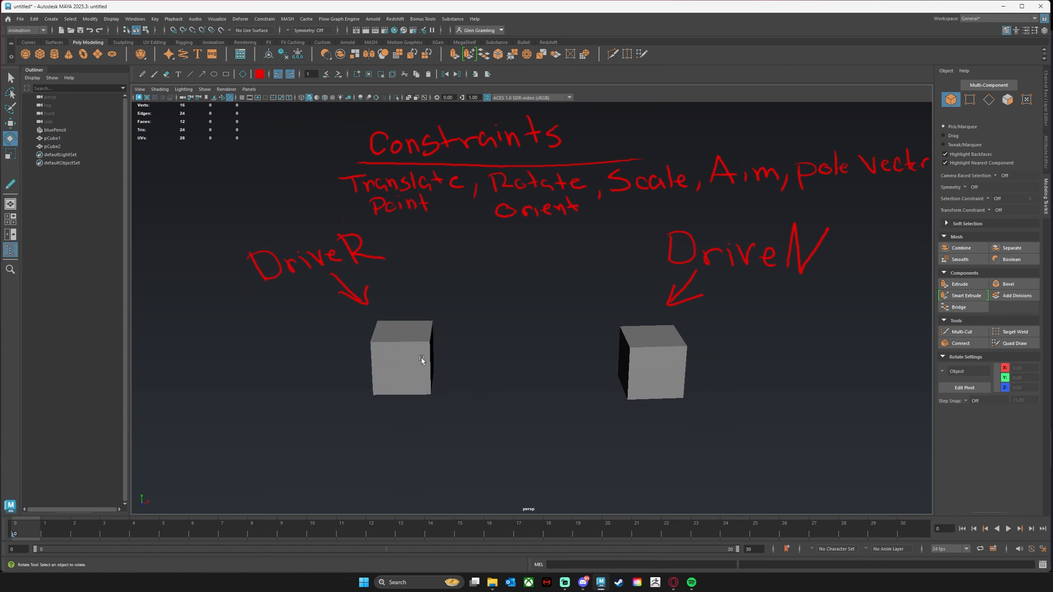
Apply a Scale constraint from pCube1 to pCube2 on all axes with Maintain Offset enabled.
{"action": "left_click", "coordinate": [419, 359]}
{"action": "left_click", "coordinate": [678, 374], "text": "shift"}
{"action": "left_click", "coordinate": [264, 19]}
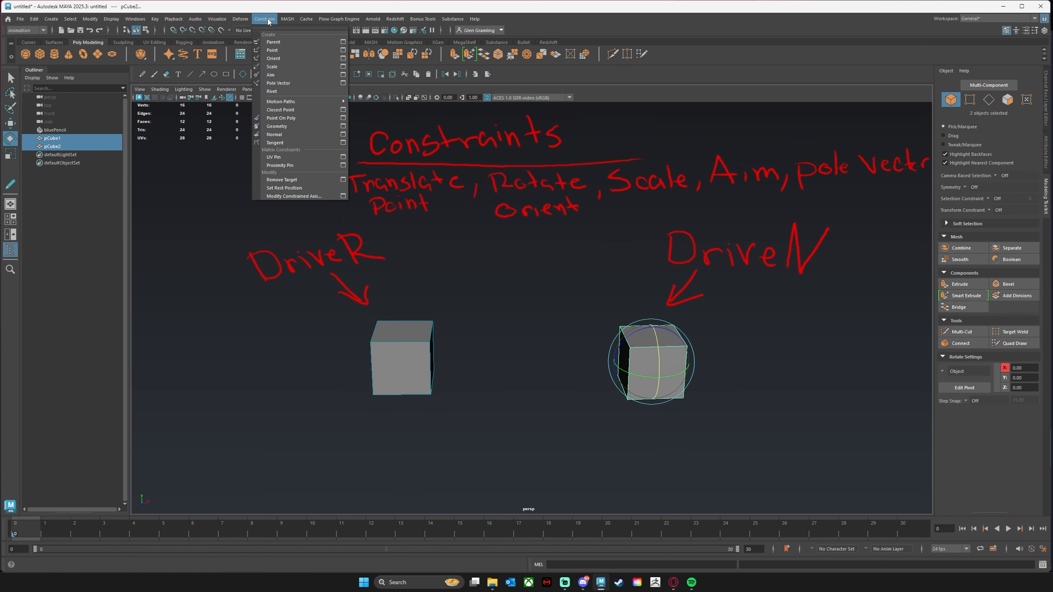
{"action": "left_click", "coordinate": [343, 66]}
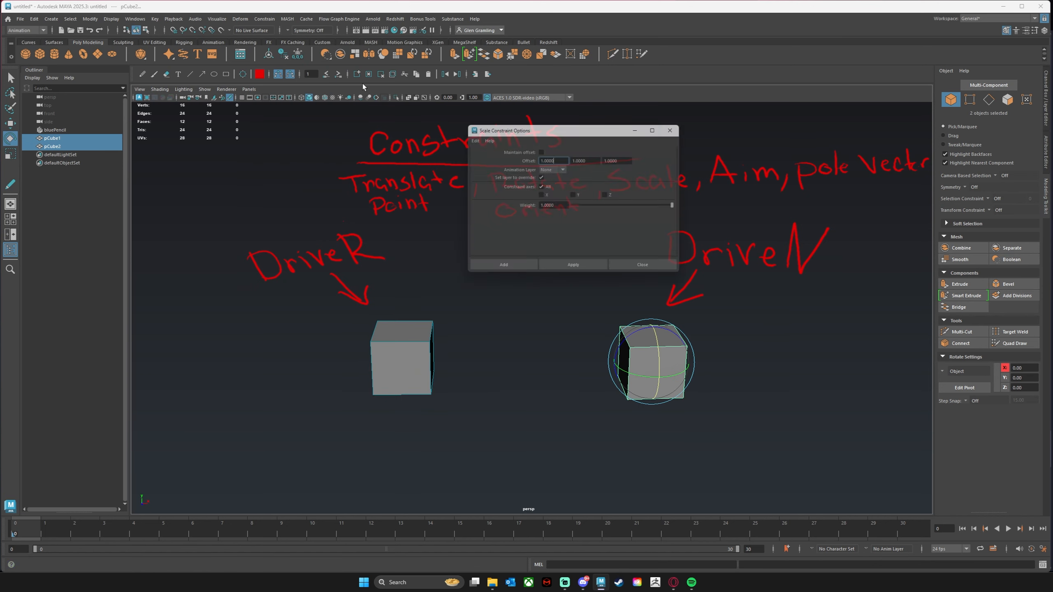
{"action": "left_click", "coordinate": [542, 150]}
{"action": "left_click_drag", "start_coordinate": [556, 133], "coordinate": [517, 136]}
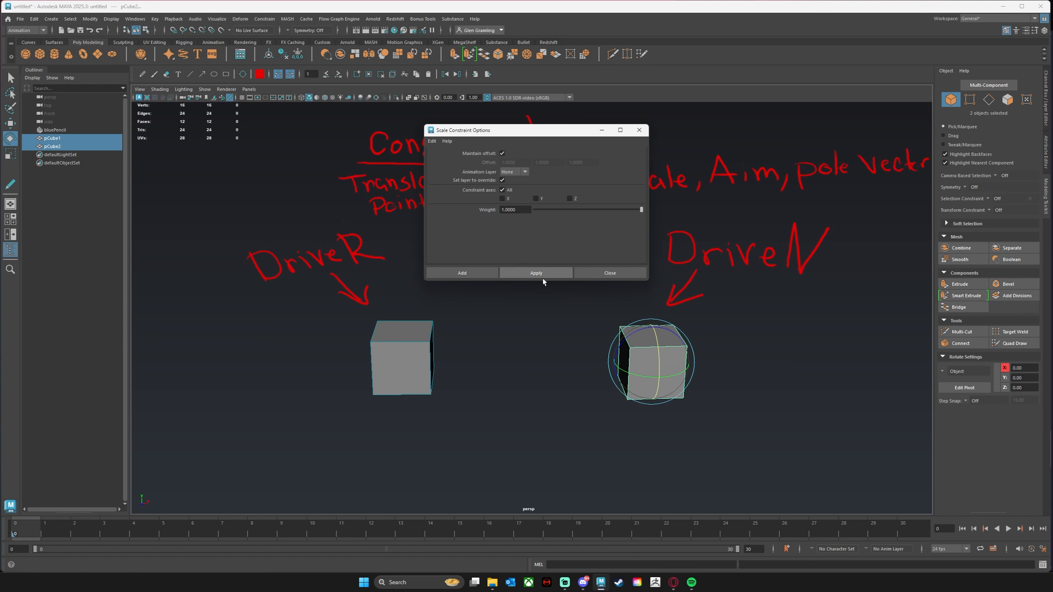
{"action": "left_click", "coordinate": [471, 271]}
Test the scale constraint by moving, rotating and scaling pCube1, undo the transforms and clear the selection.
{"action": "left_click", "coordinate": [426, 382]}
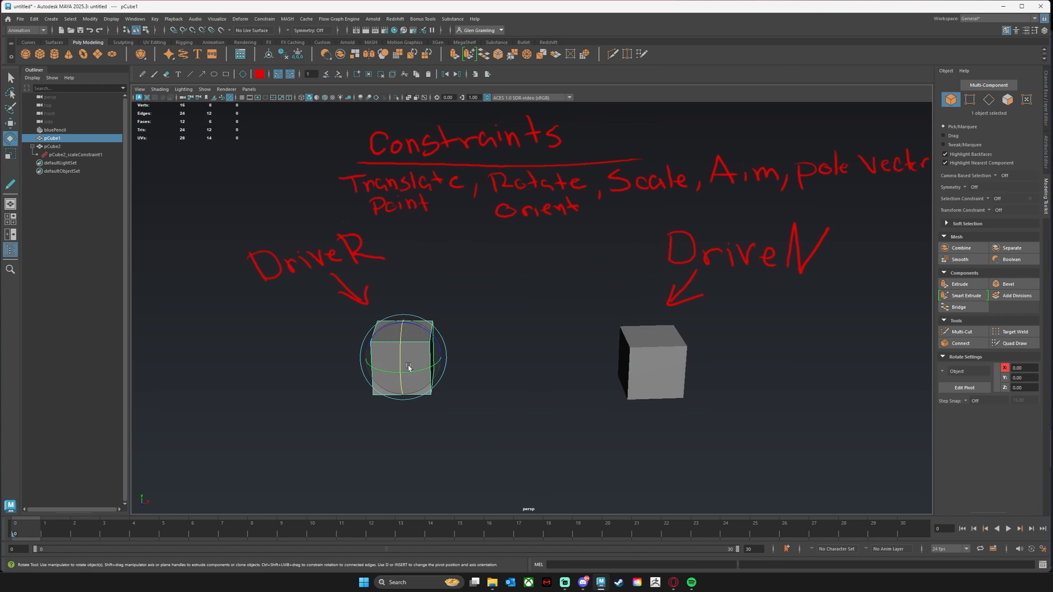
{"action": "key", "text": "w"}
{"action": "left_click_drag", "start_coordinate": [409, 367], "coordinate": [437, 365]}
{"action": "key", "text": "r"}
{"action": "key", "text": "e"}
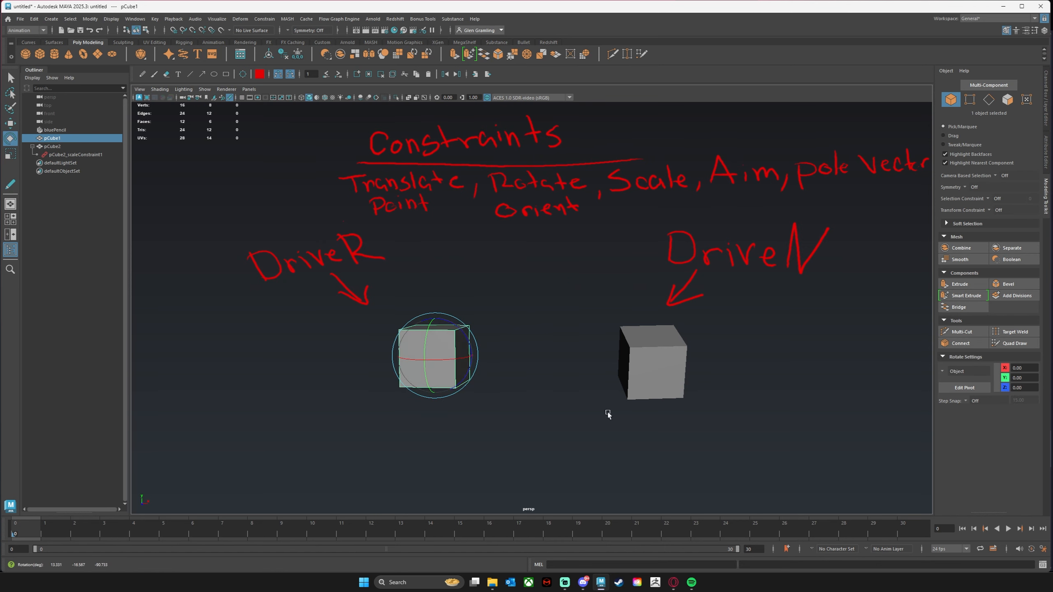
{"action": "key", "text": "ctrl+z"}
{"action": "key", "text": "r"}
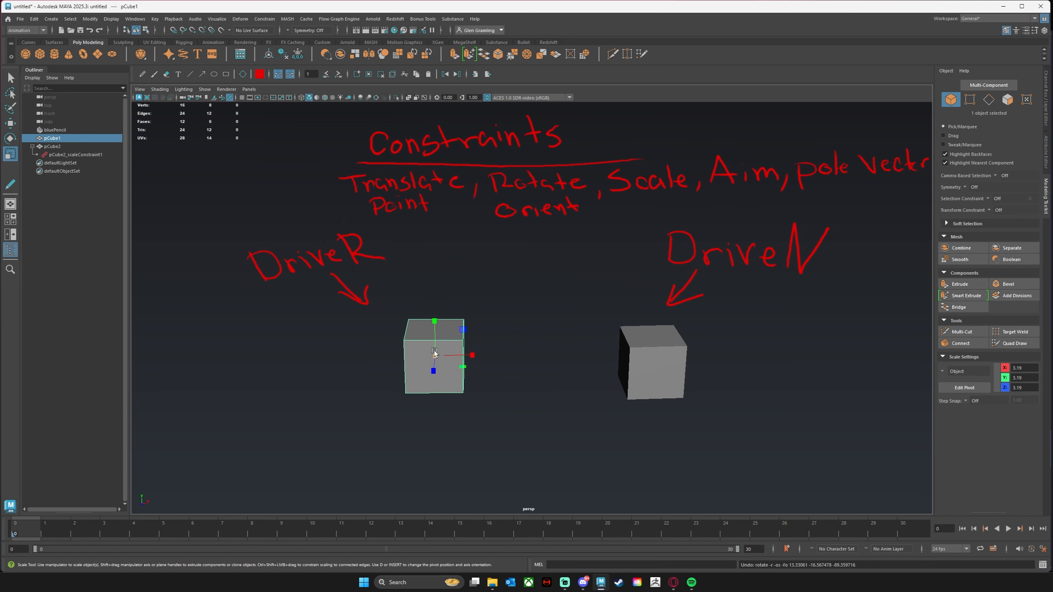
{"action": "left_click_drag", "start_coordinate": [435, 355], "coordinate": [658, 329]}
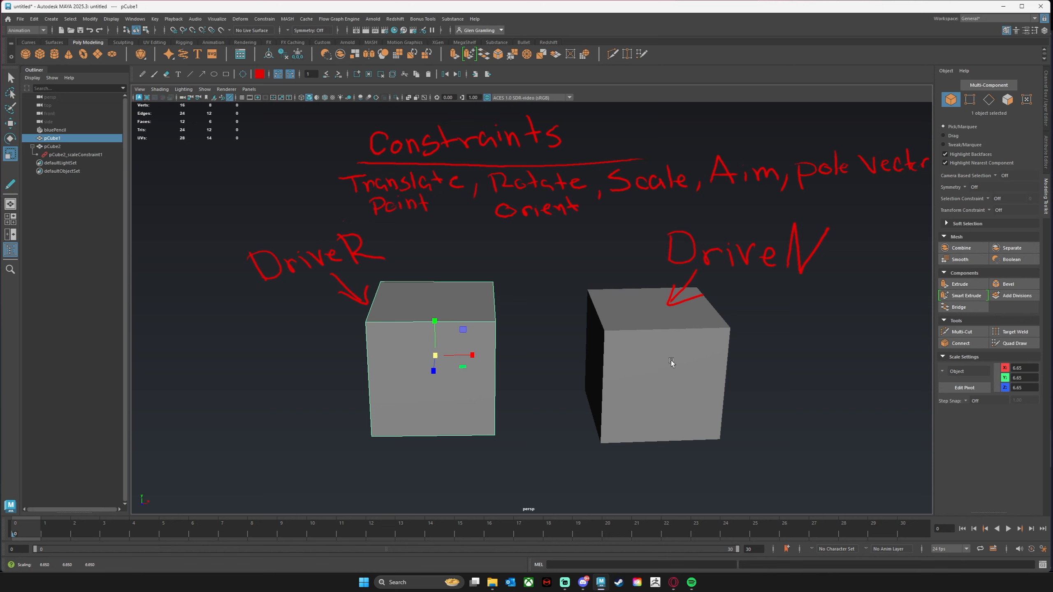
{"action": "key", "text": "ctrl+z"}
{"action": "left_click", "coordinate": [557, 347]}
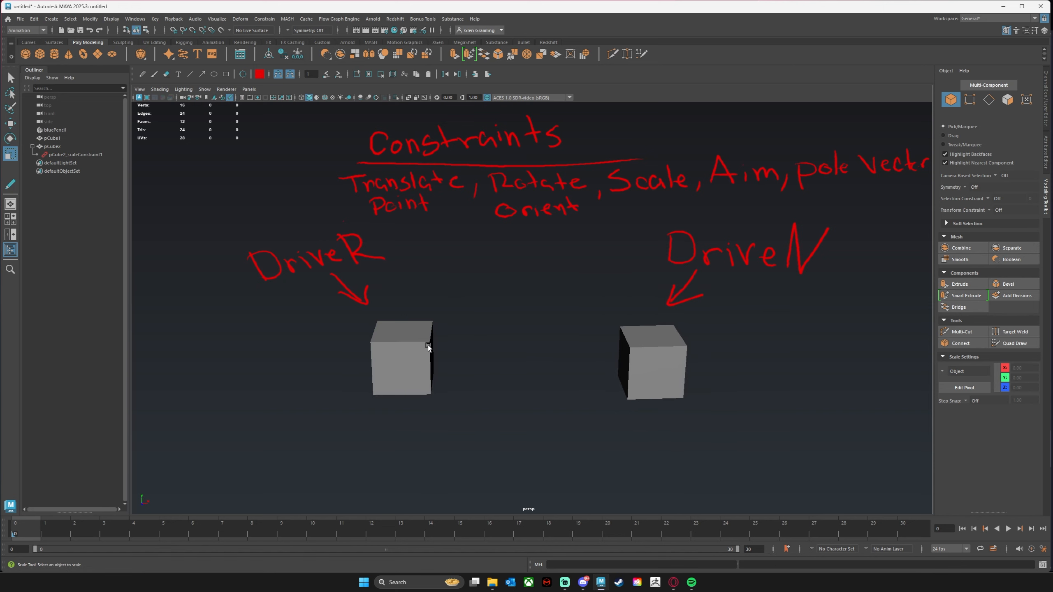
Undo back past the creation of the scale constraint between pCube1 and pCube2.
{"action": "left_click", "coordinate": [428, 347]}
{"action": "key", "text": "ctrl+z"}
{"action": "key", "text": "ctrl+z"}
{"action": "key", "text": "ctrl+z"}
{"action": "key", "text": "ctrl+z"}
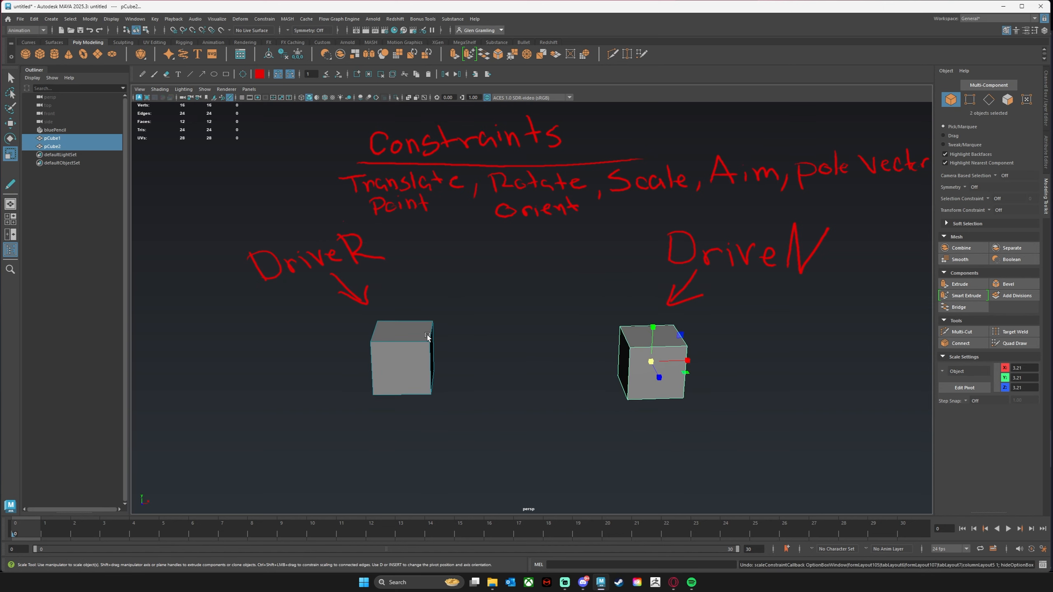
Apply an Aim constraint from pCube1 to pCube2 on all axes with Maintain Offset enabled.
{"action": "left_click", "coordinate": [426, 340]}
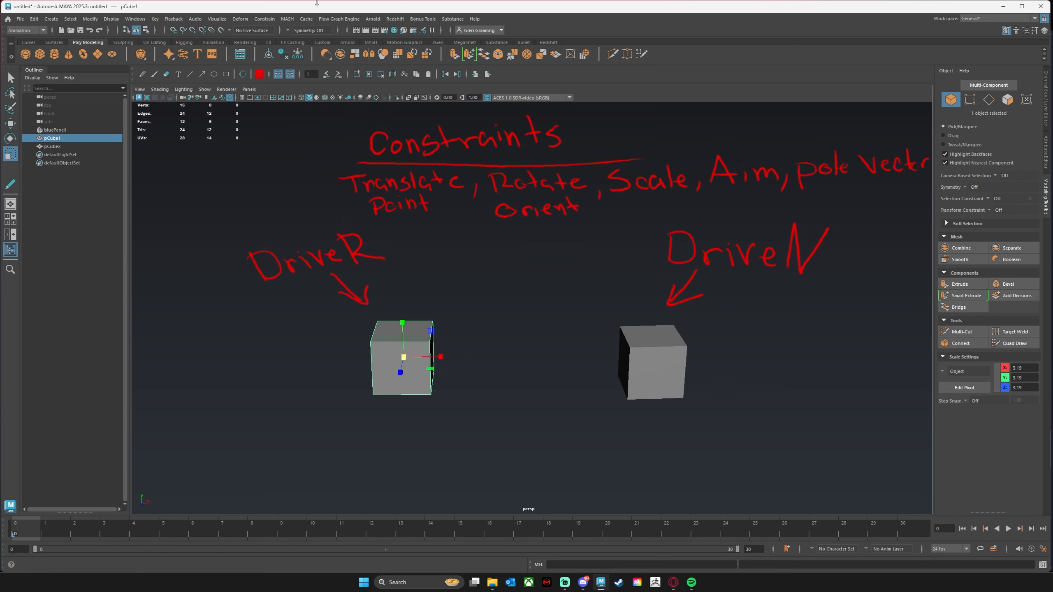
{"action": "left_click", "coordinate": [671, 381]}
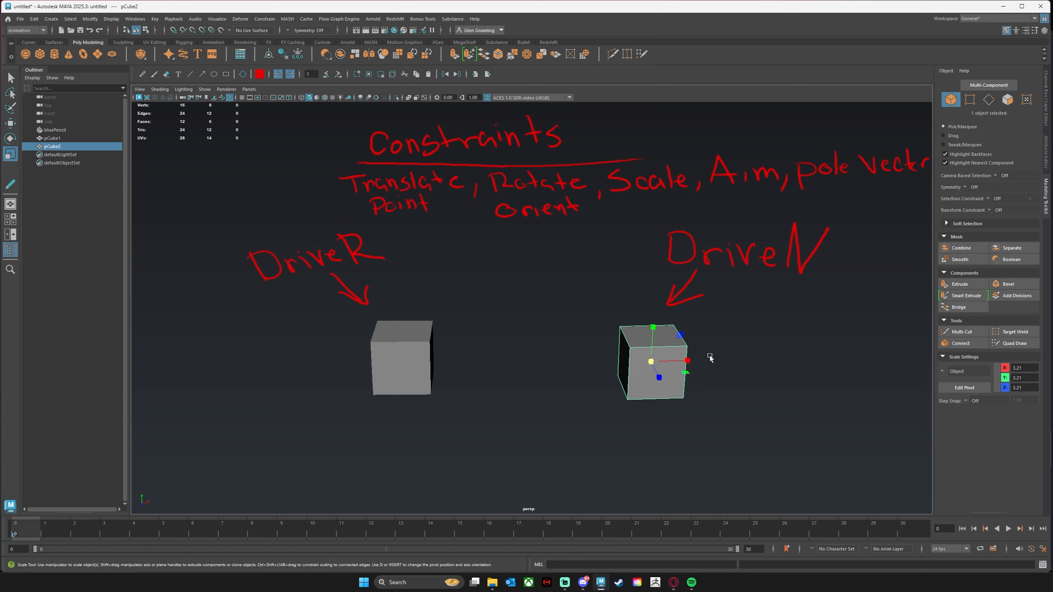
{"action": "left_click", "coordinate": [415, 364]}
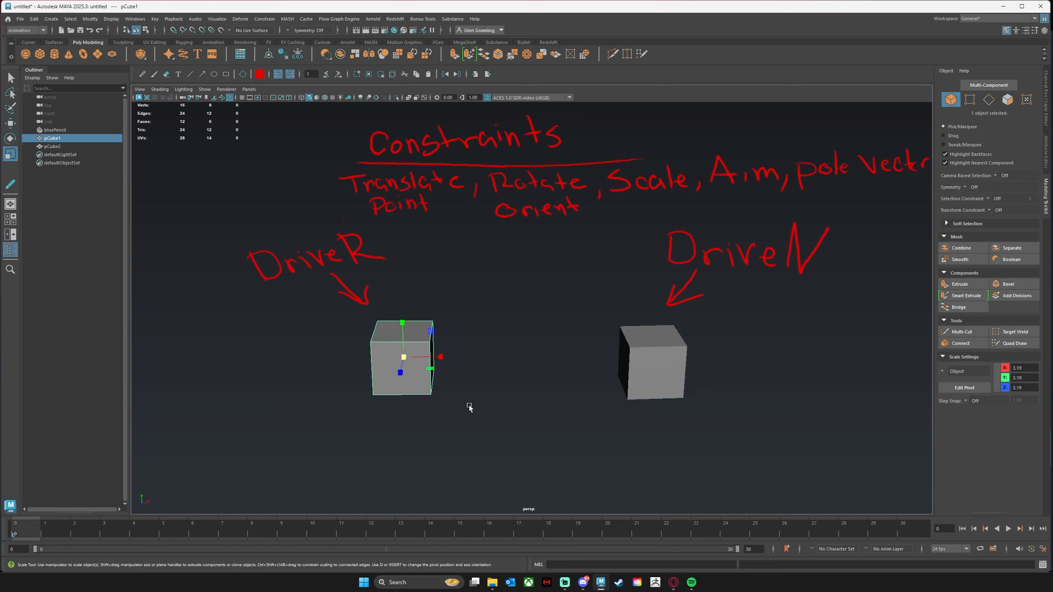
{"action": "key", "text": "w"}
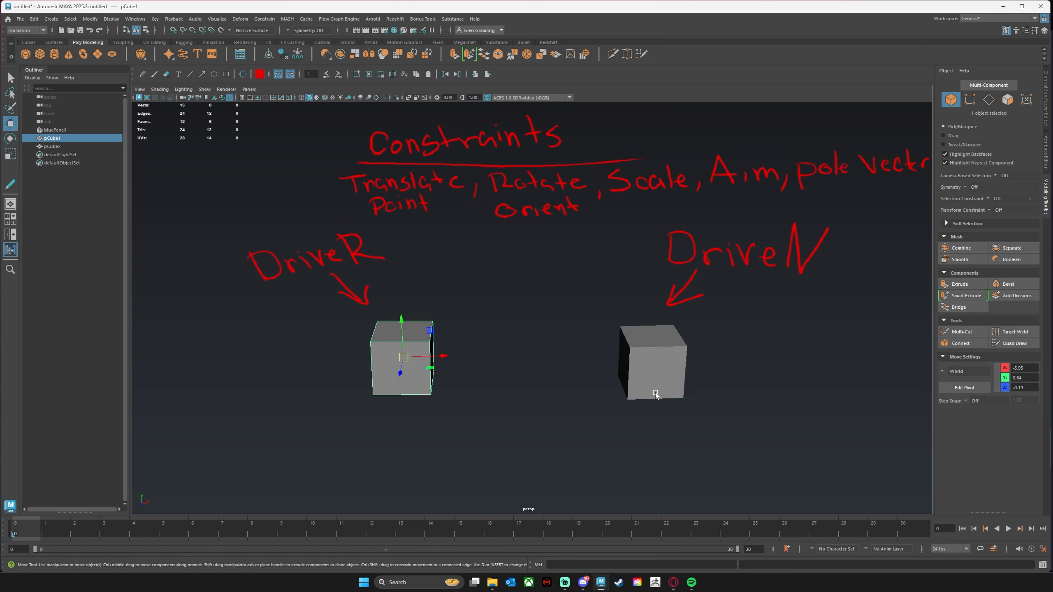
{"action": "left_click", "coordinate": [653, 375], "text": "shift"}
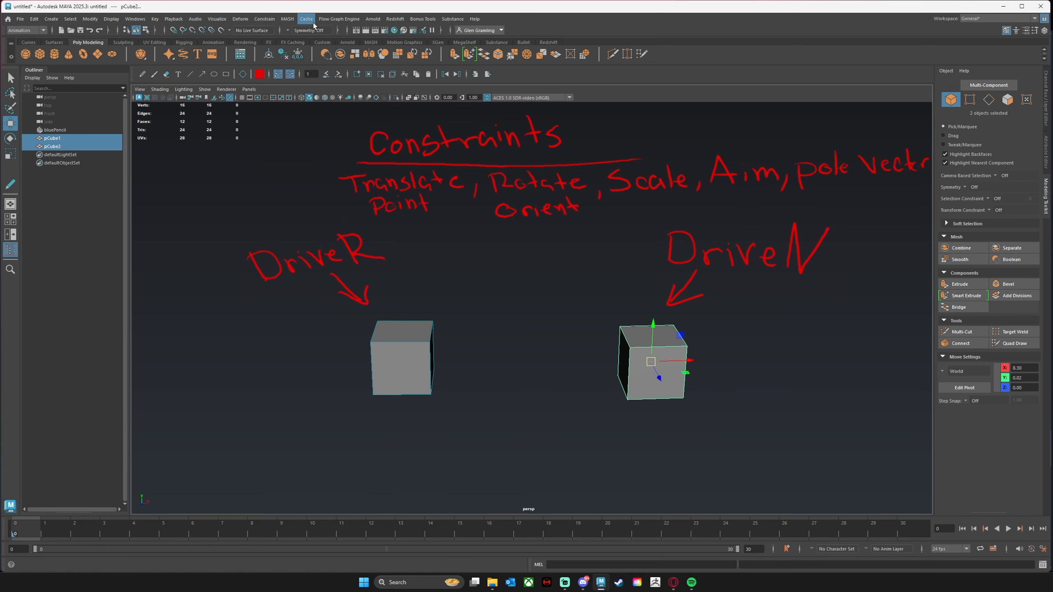
{"action": "left_click", "coordinate": [272, 19]}
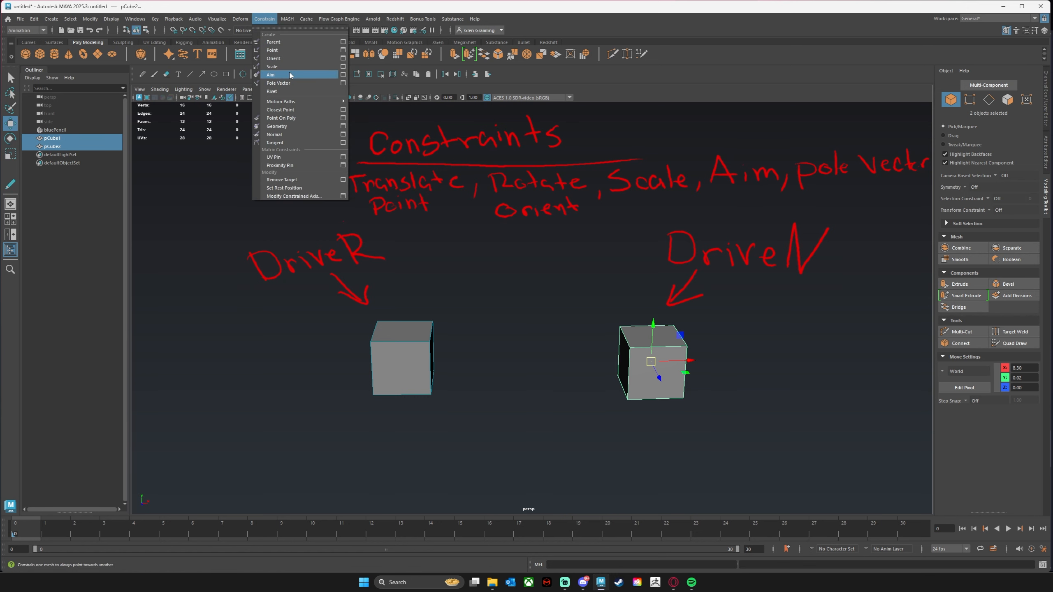
{"action": "left_click", "coordinate": [343, 75]}
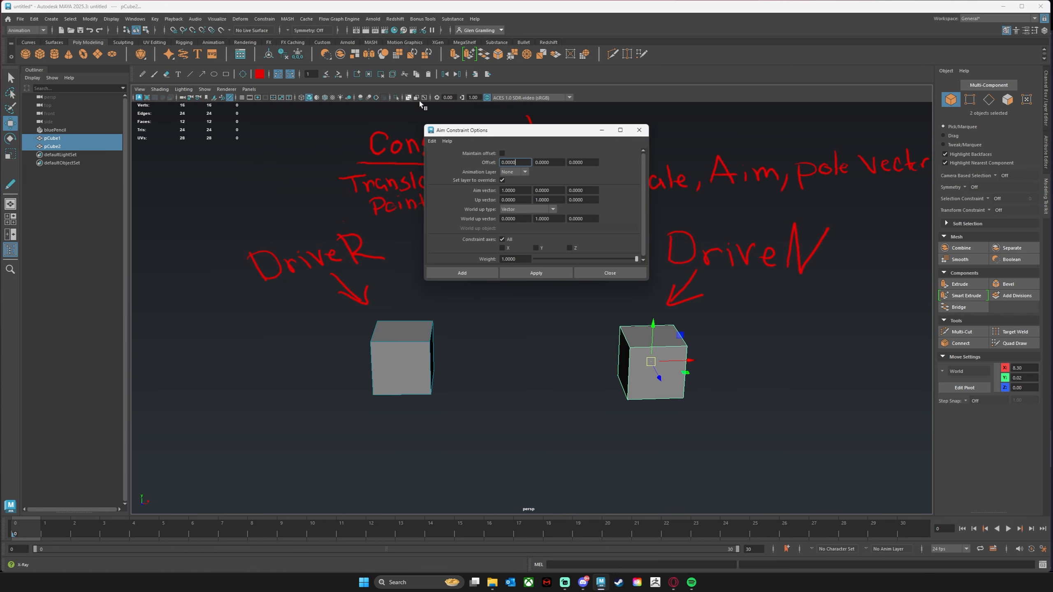
{"action": "left_click", "coordinate": [501, 154]}
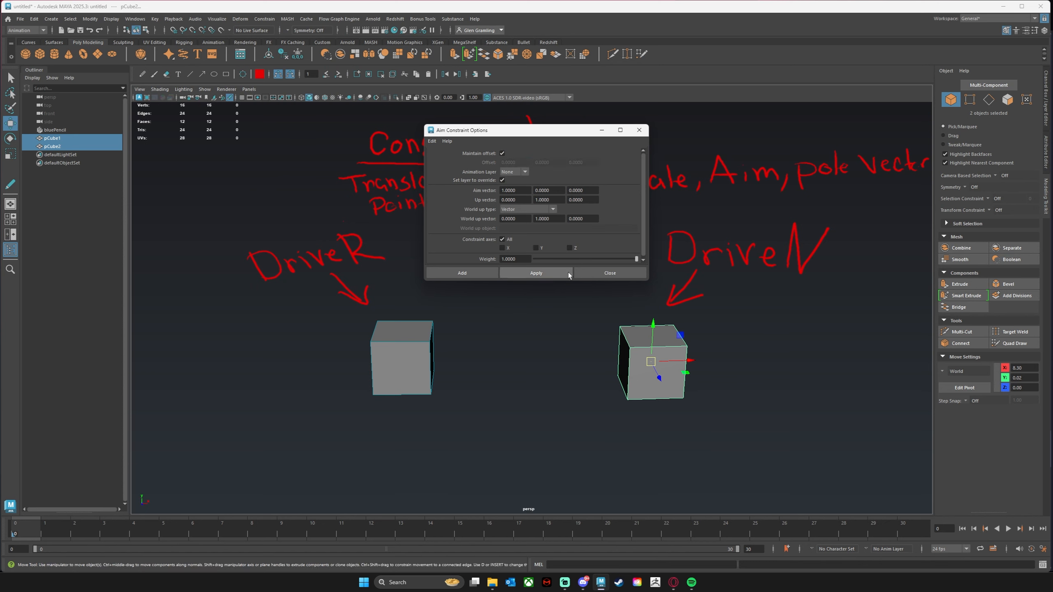
{"action": "left_click_drag", "start_coordinate": [580, 131], "coordinate": [570, 120]}
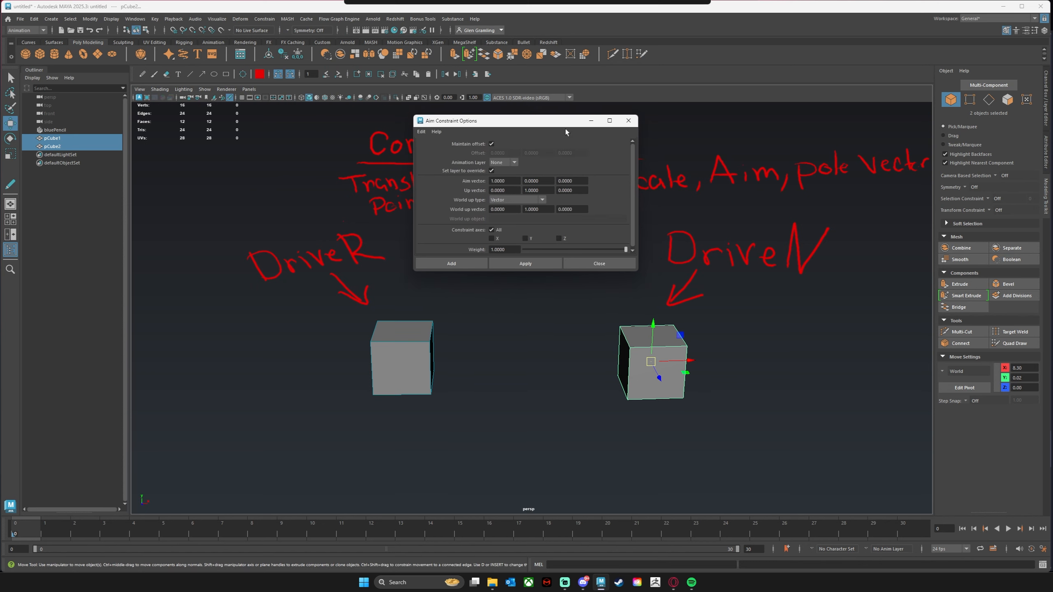
{"action": "mouse_move", "coordinate": [549, 276]}
{"action": "left_mouse_down"}
{"action": "mouse_move", "coordinate": [549, 345]}
{"action": "mouse_move", "coordinate": [558, 280]}
{"action": "left_mouse_up"}
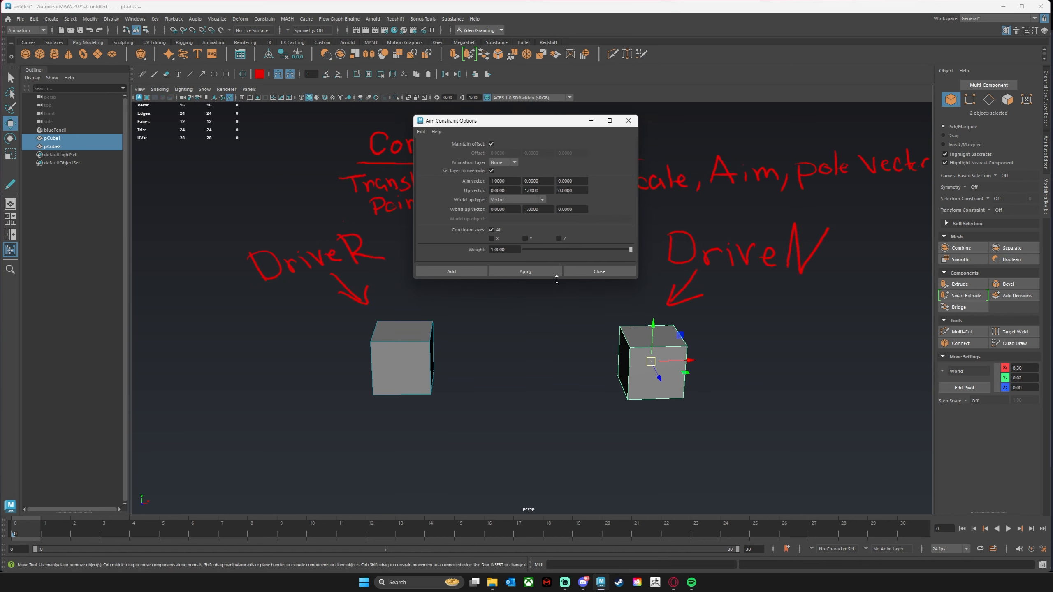
{"action": "left_click_drag", "start_coordinate": [526, 127], "coordinate": [546, 131]}
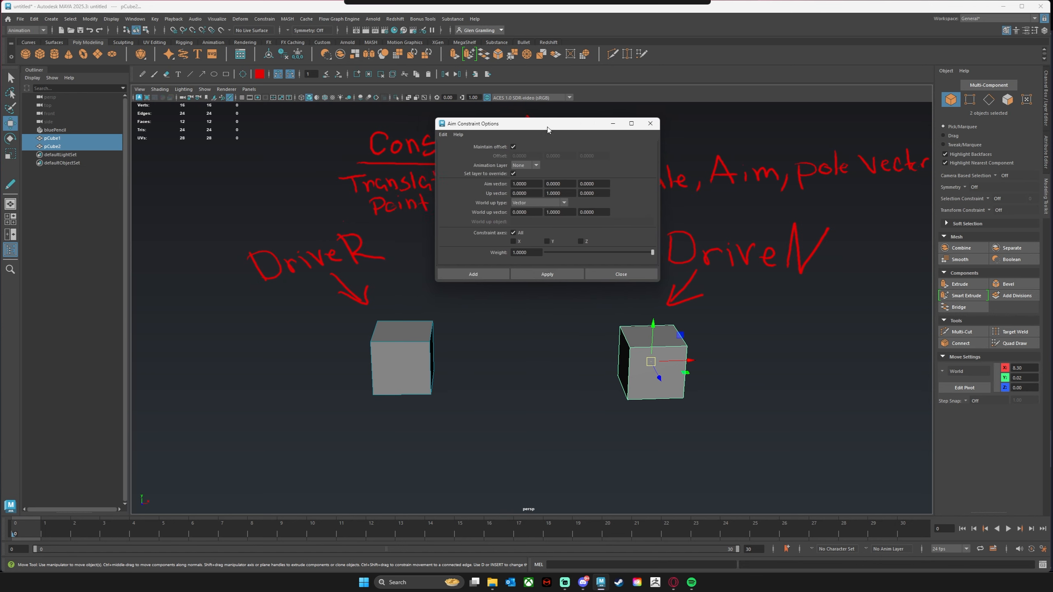
{"action": "left_click", "coordinate": [489, 277]}
Test the aim constraint by moving, rotating and scaling pCube1, and undo the rotation and scaling.
{"action": "left_click", "coordinate": [473, 379]}
{"action": "left_click", "coordinate": [424, 373]}
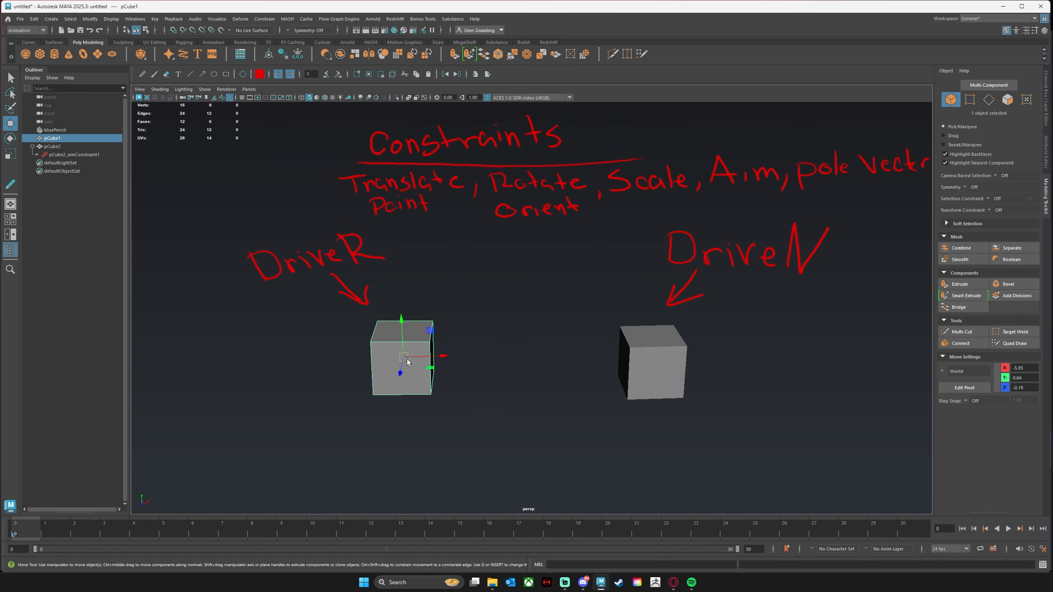
{"action": "mouse_move", "coordinate": [404, 359]}
{"action": "left_mouse_down"}
{"action": "mouse_move", "coordinate": [337, 356]}
{"action": "mouse_move", "coordinate": [403, 221]}
{"action": "mouse_move", "coordinate": [579, 224]}
{"action": "mouse_move", "coordinate": [445, 396]}
{"action": "mouse_move", "coordinate": [475, 454]}
{"action": "mouse_move", "coordinate": [449, 264]}
{"action": "mouse_move", "coordinate": [418, 458]}
{"action": "mouse_move", "coordinate": [423, 291]}
{"action": "mouse_move", "coordinate": [432, 270]}
{"action": "mouse_move", "coordinate": [443, 285]}
{"action": "mouse_move", "coordinate": [393, 245]}
{"action": "mouse_move", "coordinate": [436, 328]}
{"action": "mouse_move", "coordinate": [421, 359]}
{"action": "mouse_move", "coordinate": [406, 353]}
{"action": "mouse_move", "coordinate": [398, 343]}
{"action": "mouse_move", "coordinate": [496, 325]}
{"action": "mouse_move", "coordinate": [423, 355]}
{"action": "mouse_move", "coordinate": [455, 298]}
{"action": "mouse_move", "coordinate": [440, 339]}
{"action": "mouse_move", "coordinate": [416, 354]}
{"action": "left_mouse_up"}
{"action": "key", "text": "e"}
{"action": "key", "text": "ctrl+z"}
{"action": "key", "text": "r"}
{"action": "key", "text": "ctrl+z"}
{"action": "key", "text": "w"}
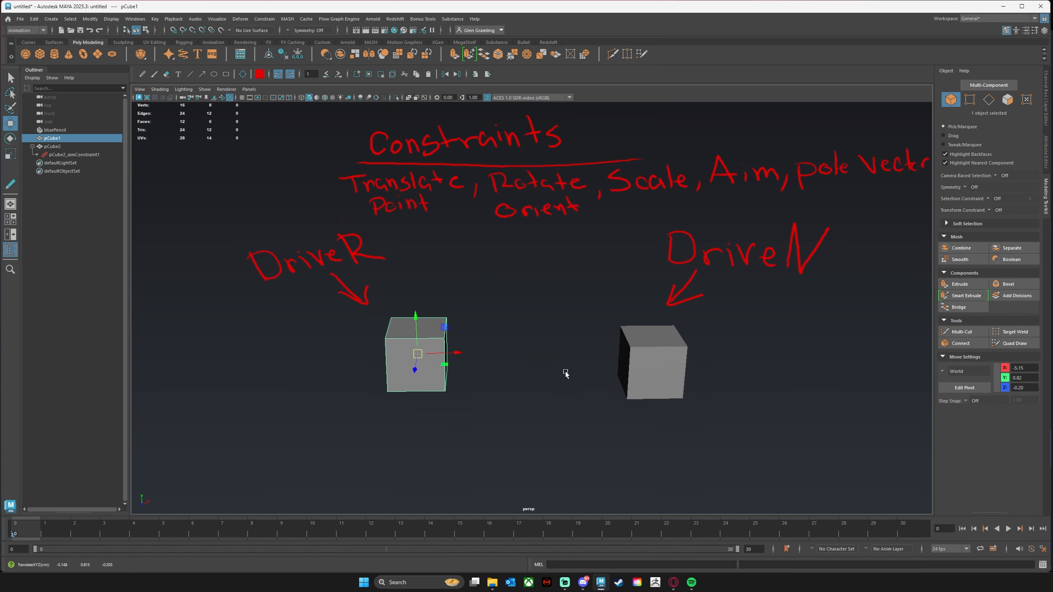
Remove the aim constraint target linking pCube1 and pCube2.
{"action": "left_click", "coordinate": [649, 365]}
{"action": "left_click", "coordinate": [444, 356], "text": "shift"}
{"action": "left_click", "coordinate": [461, 357]}
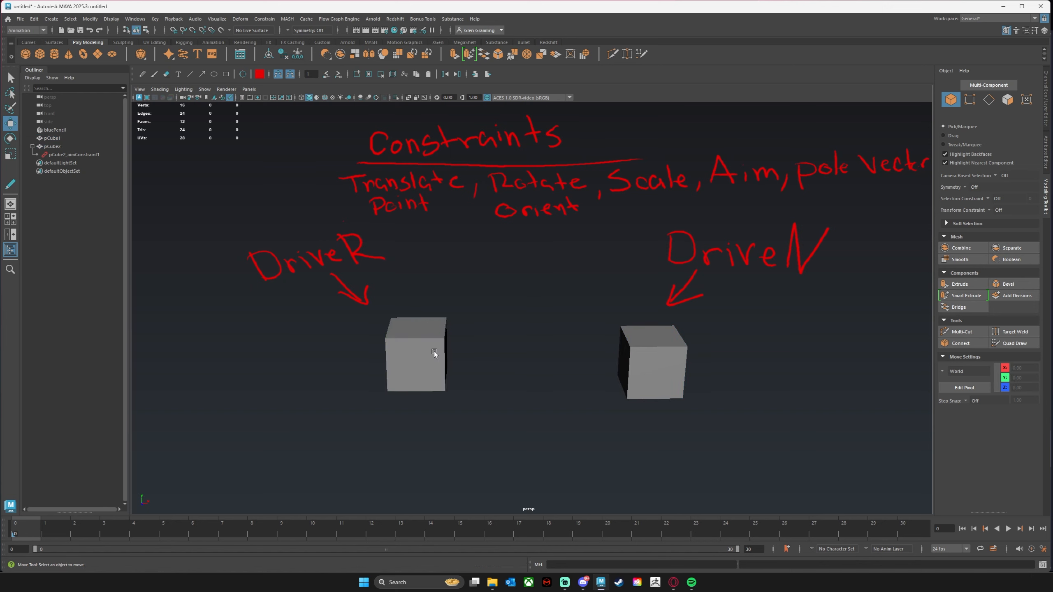
{"action": "left_click", "coordinate": [435, 351]}
{"action": "left_click", "coordinate": [637, 360], "text": "shift"}
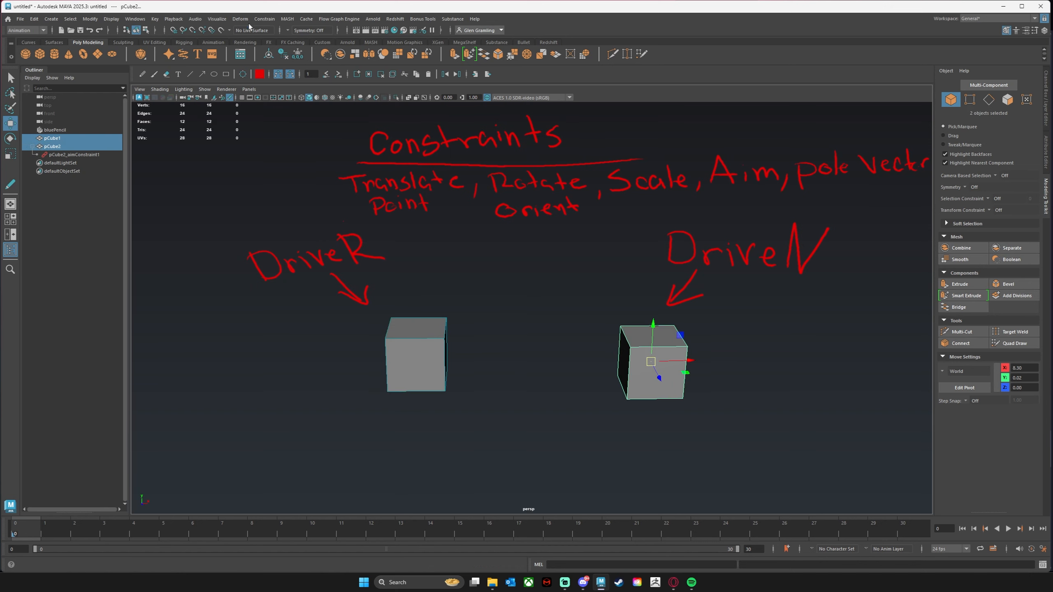
{"action": "left_click", "coordinate": [264, 19]}
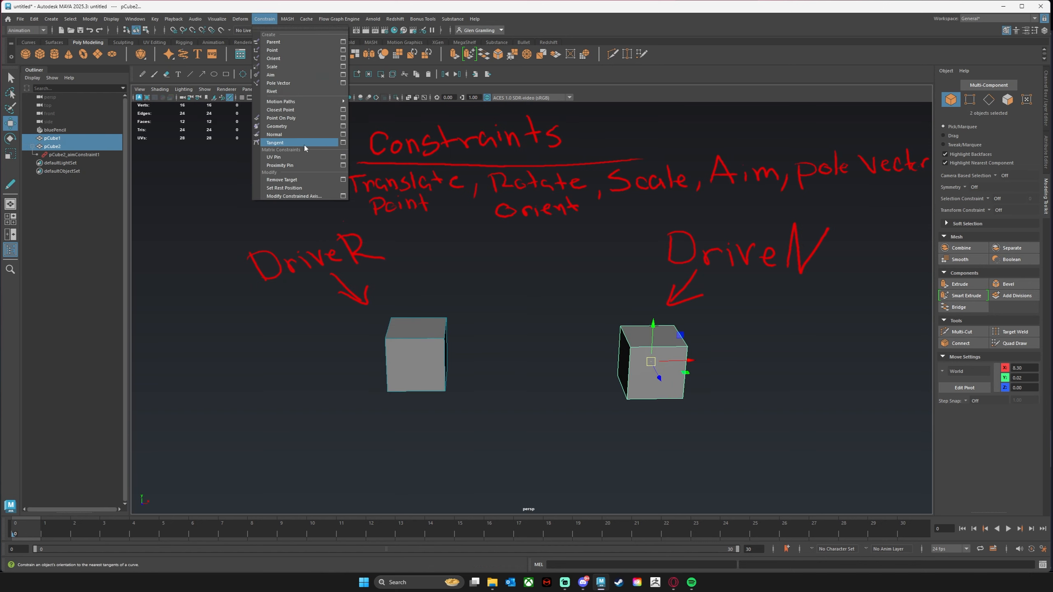
{"action": "left_click", "coordinate": [299, 180]}
{"action": "left_click", "coordinate": [265, 19]}
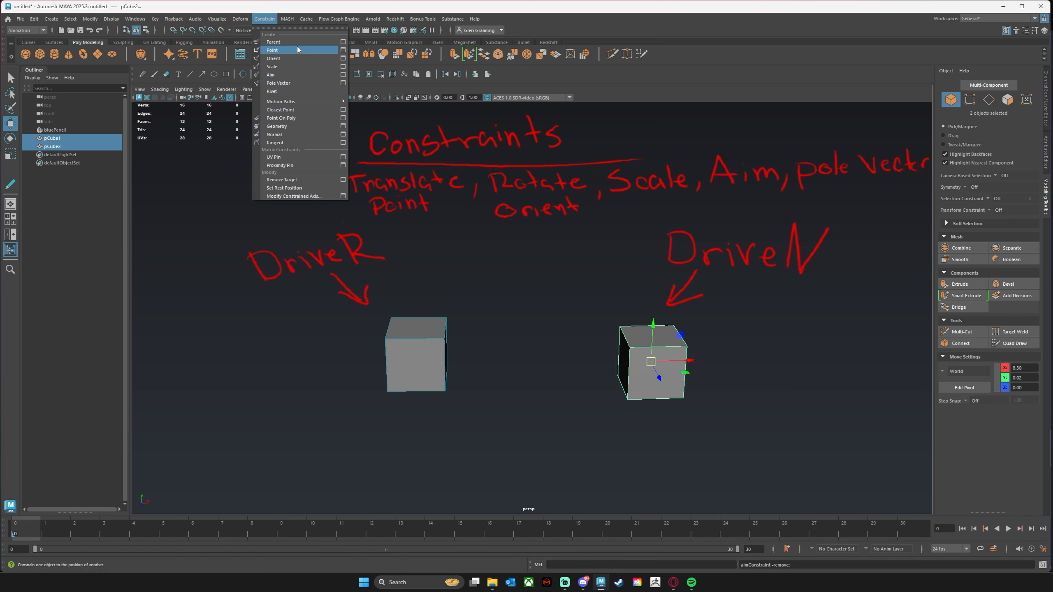
{"action": "left_click", "coordinate": [579, 11]}
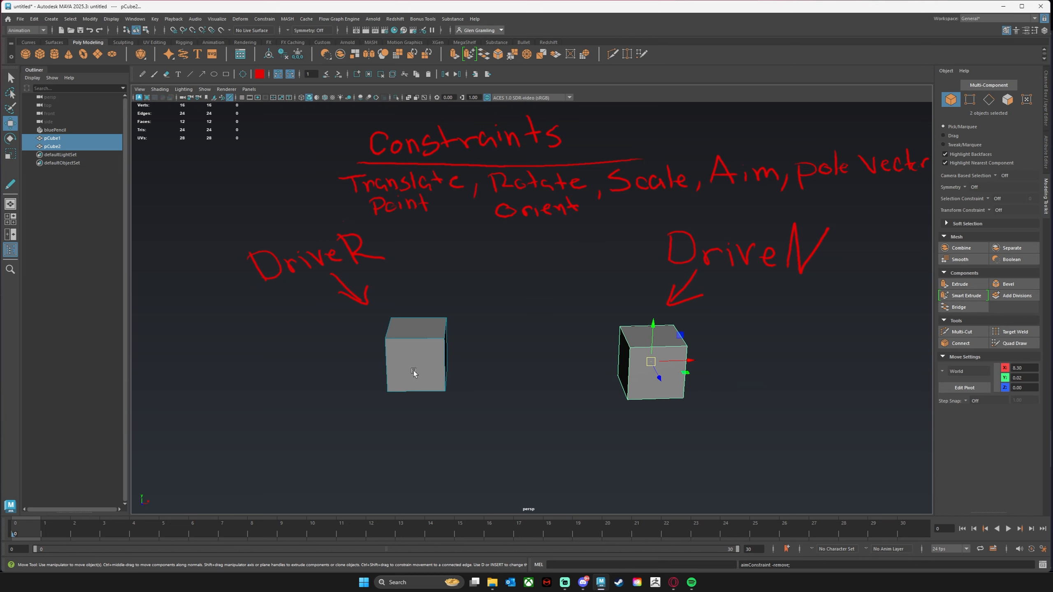
Create a new scene and handwrite the red heading "Controlers" above the grid with the Blue Pencil.
{"action": "key", "text": "ctrl+n"}
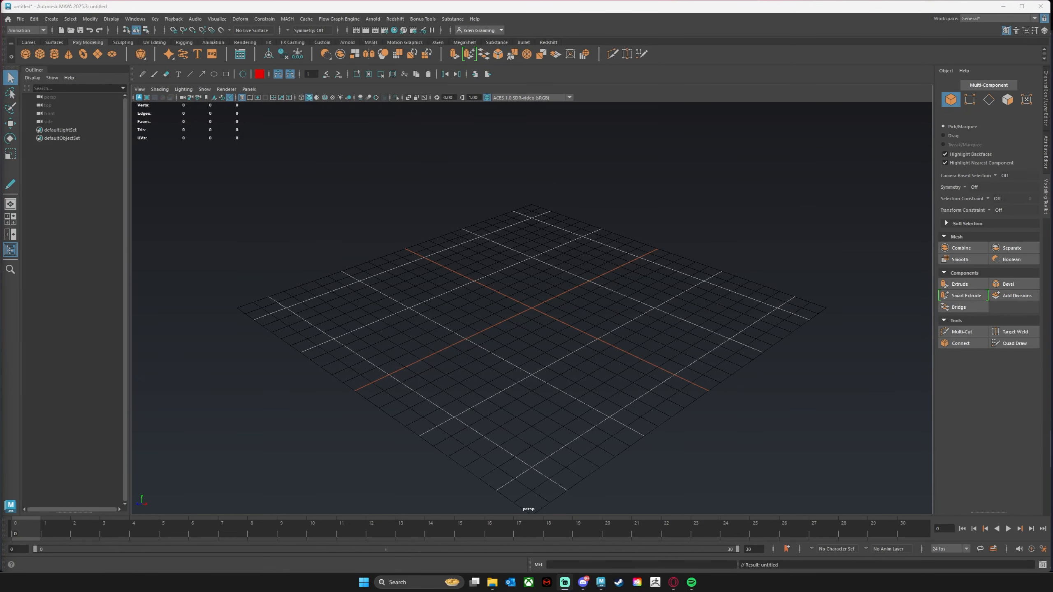
{"action": "left_click", "coordinate": [157, 75]}
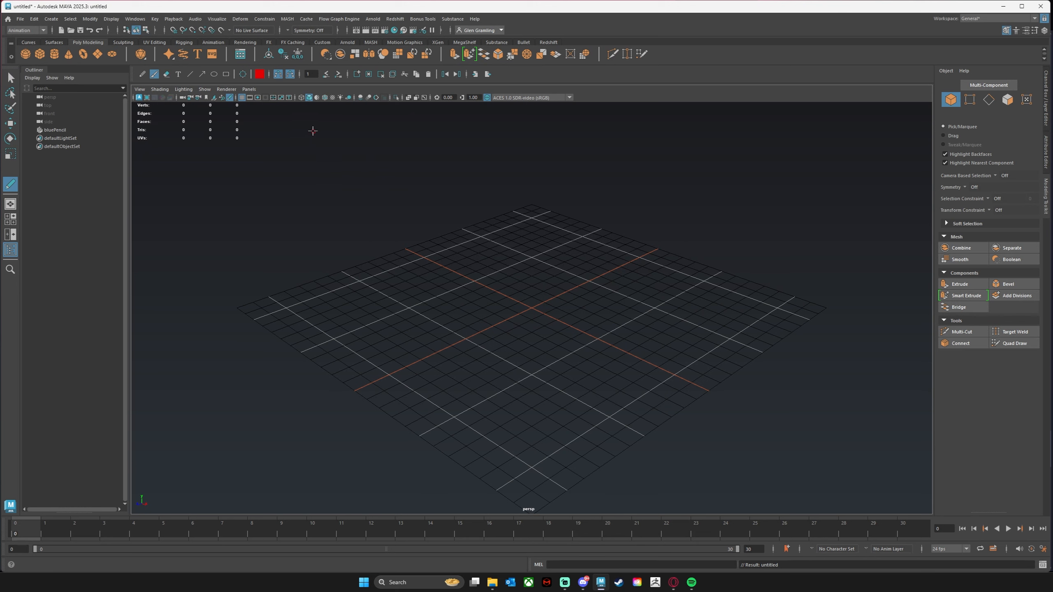
{"action": "mouse_move", "coordinate": [314, 122]}
{"action": "left_mouse_down"}
{"action": "mouse_move", "coordinate": [317, 139]}
{"action": "mouse_move", "coordinate": [357, 140]}
{"action": "mouse_move", "coordinate": [423, 125]}
{"action": "mouse_move", "coordinate": [429, 142]}
{"action": "left_mouse_up"}
{"action": "mouse_move", "coordinate": [433, 142]}
{"action": "left_mouse_down"}
{"action": "mouse_move", "coordinate": [440, 132]}
{"action": "mouse_move", "coordinate": [444, 141]}
{"action": "left_mouse_up"}
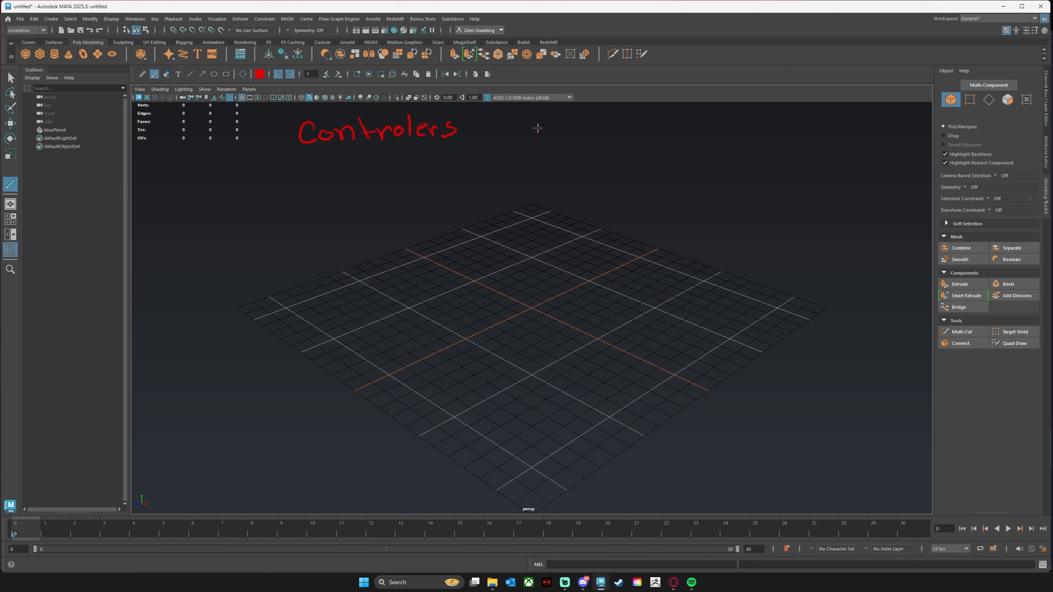
Handwrite the heading "Set driven Key" beside "Controlers" and underline both headings.
{"action": "mouse_move", "coordinate": [547, 119]}
{"action": "left_mouse_down"}
{"action": "mouse_move", "coordinate": [535, 137]}
{"action": "mouse_move", "coordinate": [582, 137]}
{"action": "left_mouse_up"}
{"action": "mouse_move", "coordinate": [573, 133]}
{"action": "left_mouse_down"}
{"action": "mouse_move", "coordinate": [642, 142]}
{"action": "mouse_move", "coordinate": [662, 131]}
{"action": "mouse_move", "coordinate": [667, 141]}
{"action": "mouse_move", "coordinate": [677, 126]}
{"action": "mouse_move", "coordinate": [693, 140]}
{"action": "mouse_move", "coordinate": [742, 138]}
{"action": "left_mouse_up"}
{"action": "left_click_drag", "start_coordinate": [746, 125], "coordinate": [756, 134]}
{"action": "left_click_drag", "start_coordinate": [761, 120], "coordinate": [766, 144]}
{"action": "left_click_drag", "start_coordinate": [534, 146], "coordinate": [791, 150]}
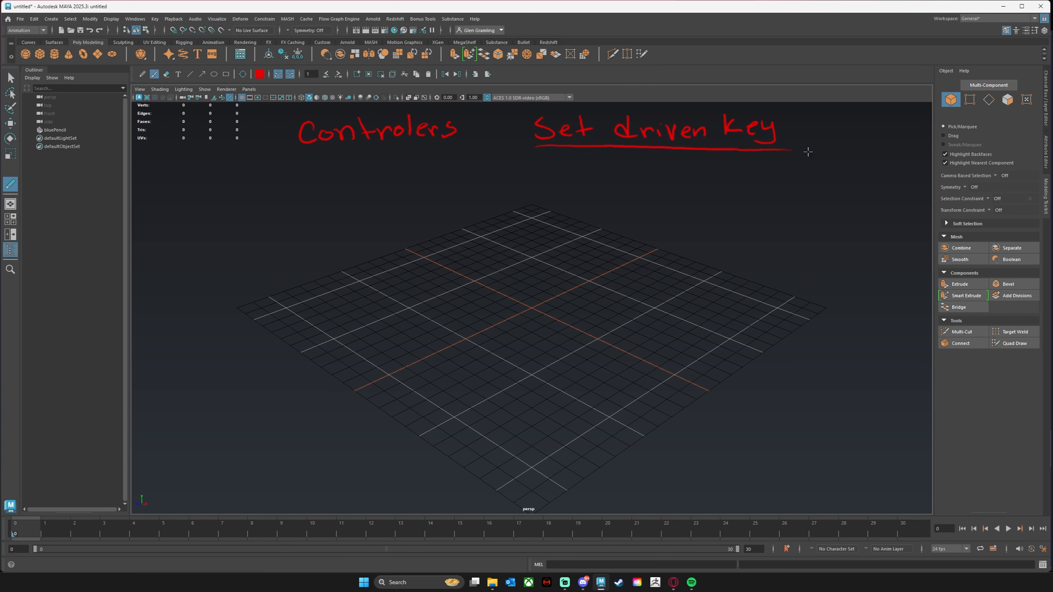
{"action": "left_click_drag", "start_coordinate": [292, 148], "coordinate": [455, 143]}
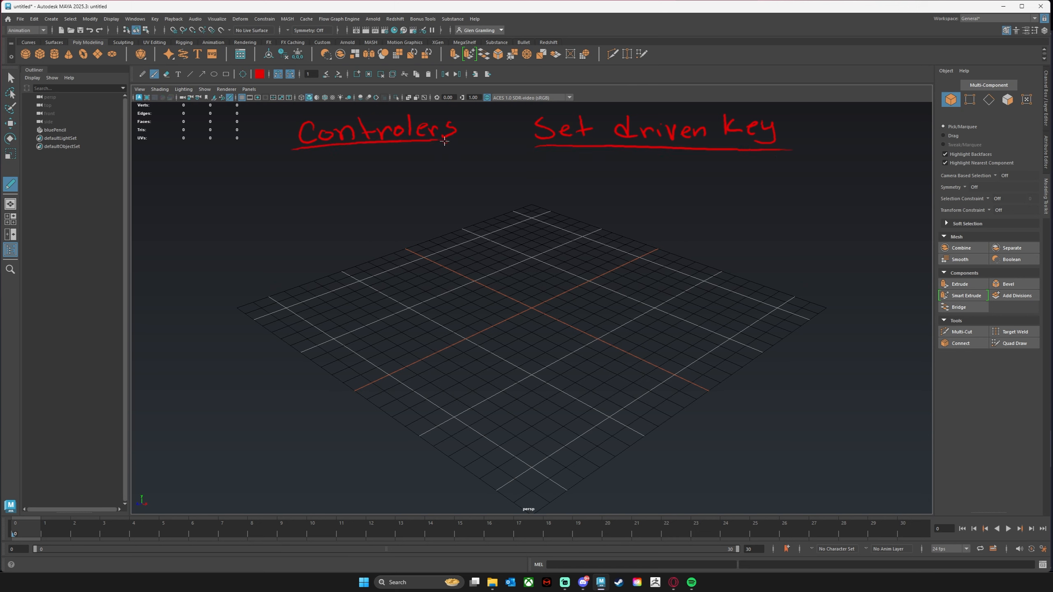
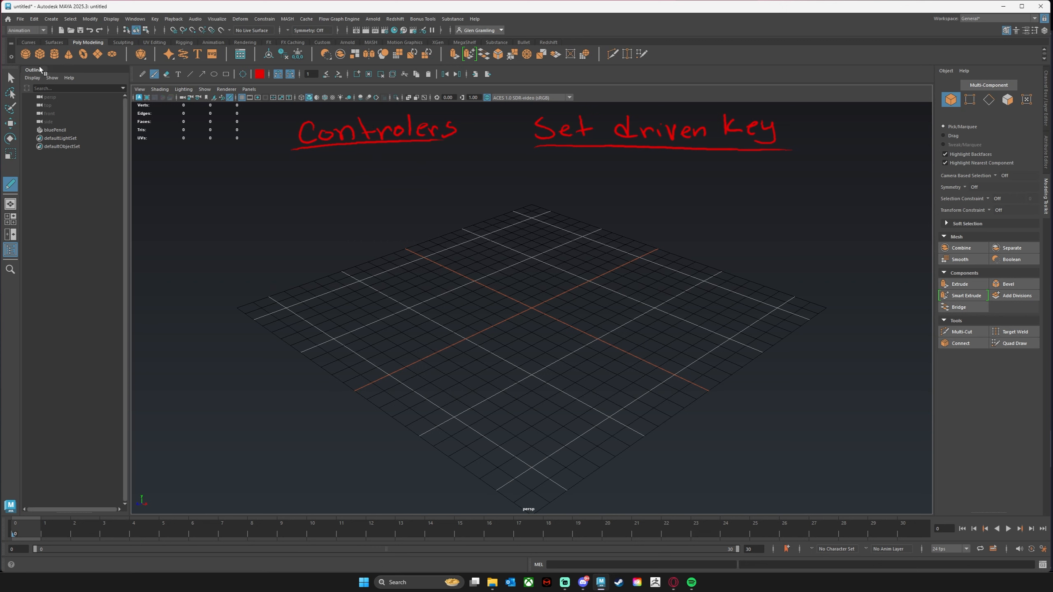
Create a polygon sphere at the grid centre and scale it uniformly to about 3.47.
{"action": "left_click", "coordinate": [28, 54]}
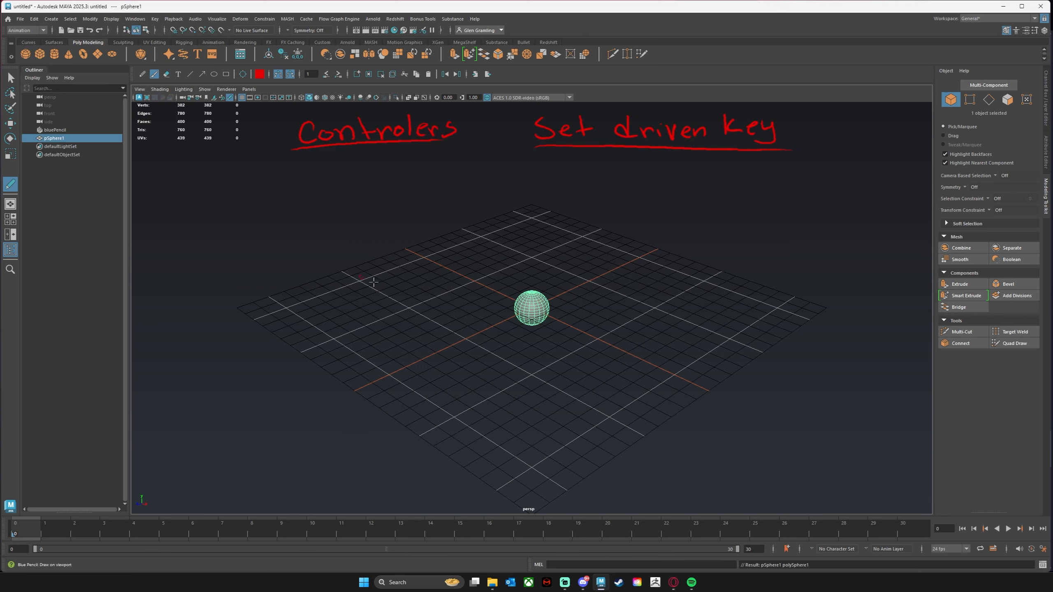
{"action": "key", "text": "w"}
{"action": "key", "text": "r"}
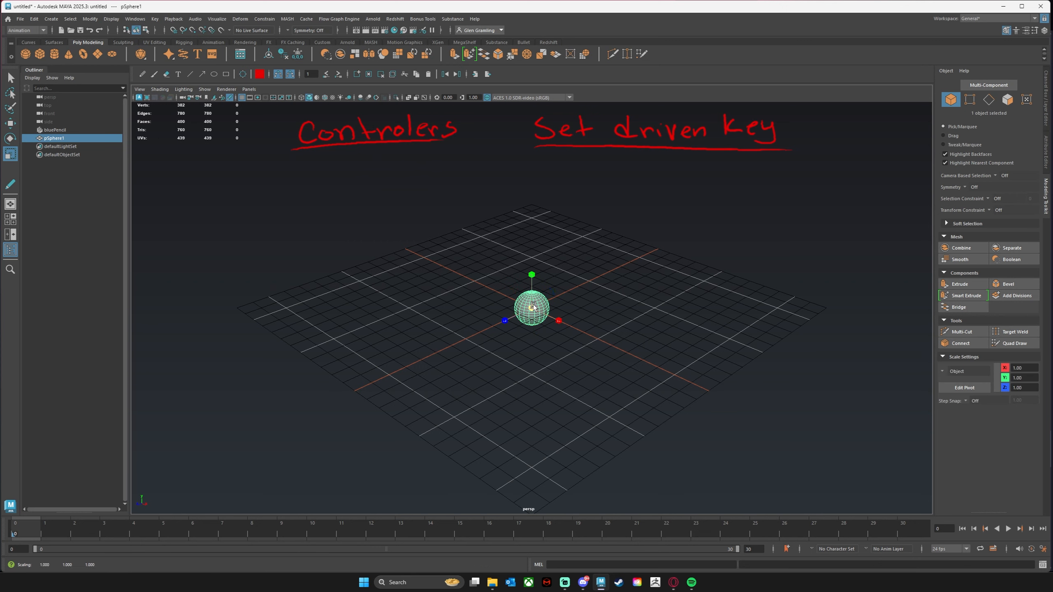
{"action": "left_click_drag", "start_coordinate": [532, 308], "coordinate": [607, 303]}
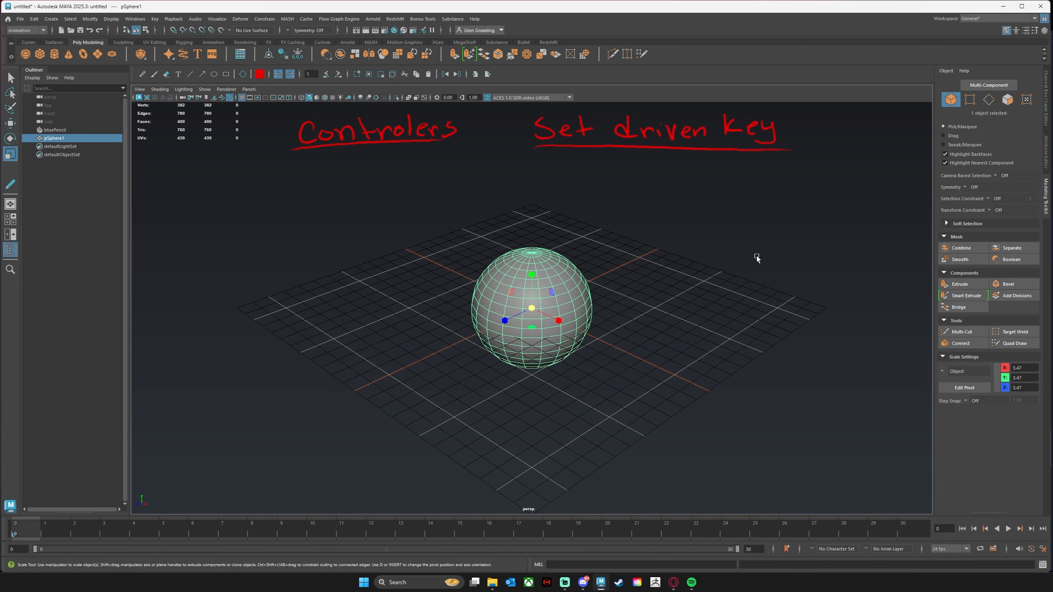
{"action": "left_click", "coordinate": [690, 296]}
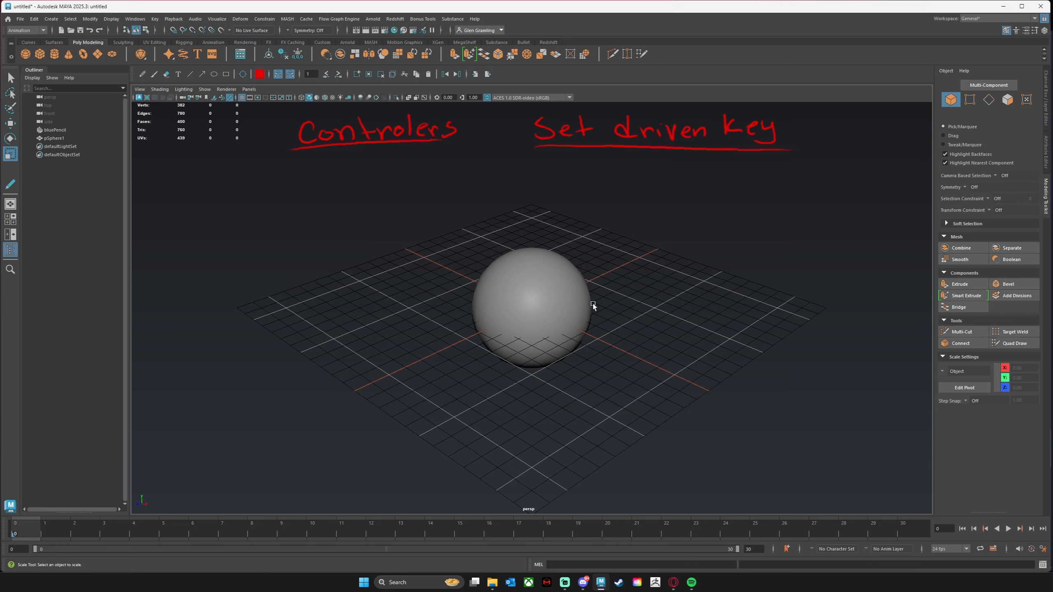
Create a NURBS circle at the sphere's centre and scale it uniformly to about 7.53.
{"action": "left_click", "coordinate": [30, 43]}
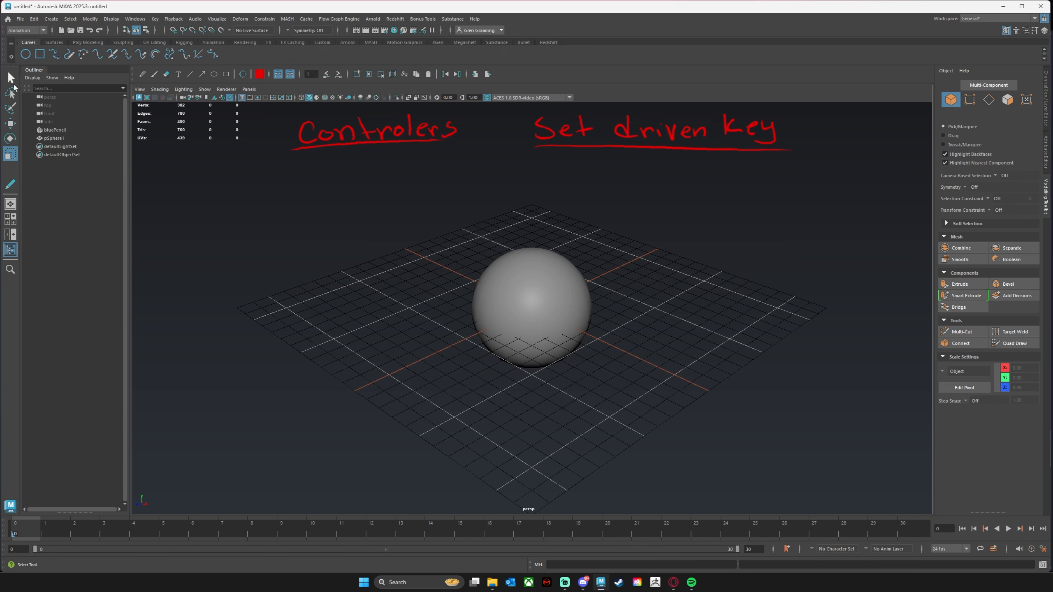
{"action": "left_click", "coordinate": [25, 54]}
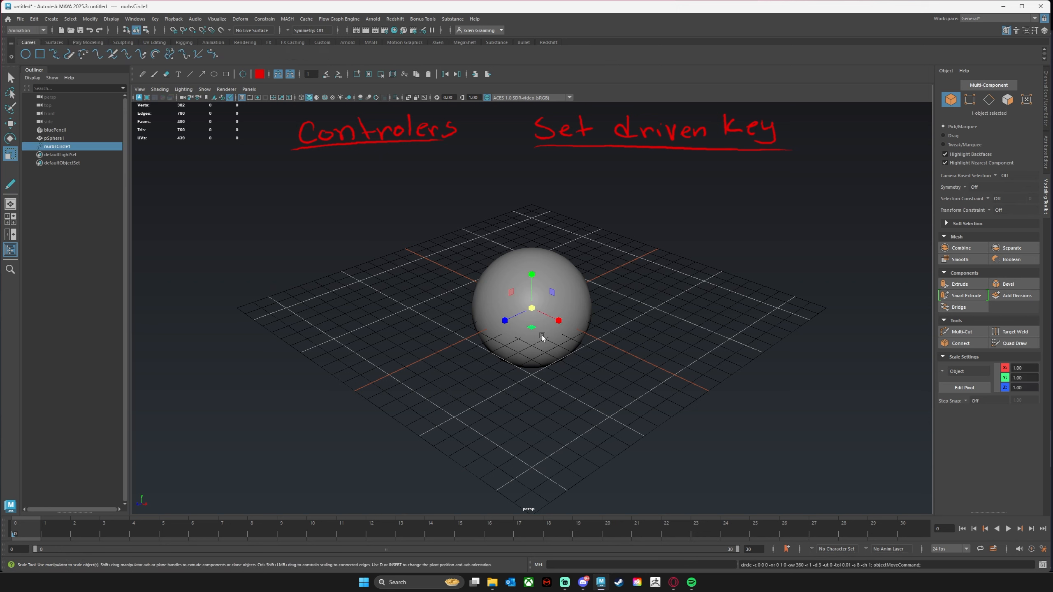
{"action": "left_click_drag", "start_coordinate": [532, 308], "coordinate": [709, 308]}
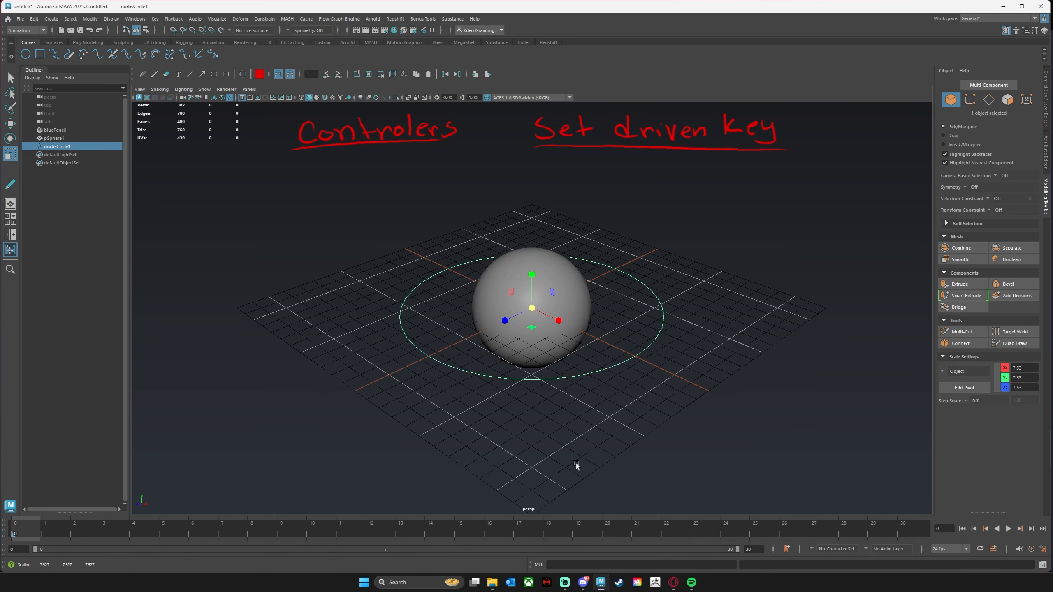
Rename the NURBS circle as Controller.
{"action": "double_click", "coordinate": [57, 146]}
{"action": "type", "text": "Co"}
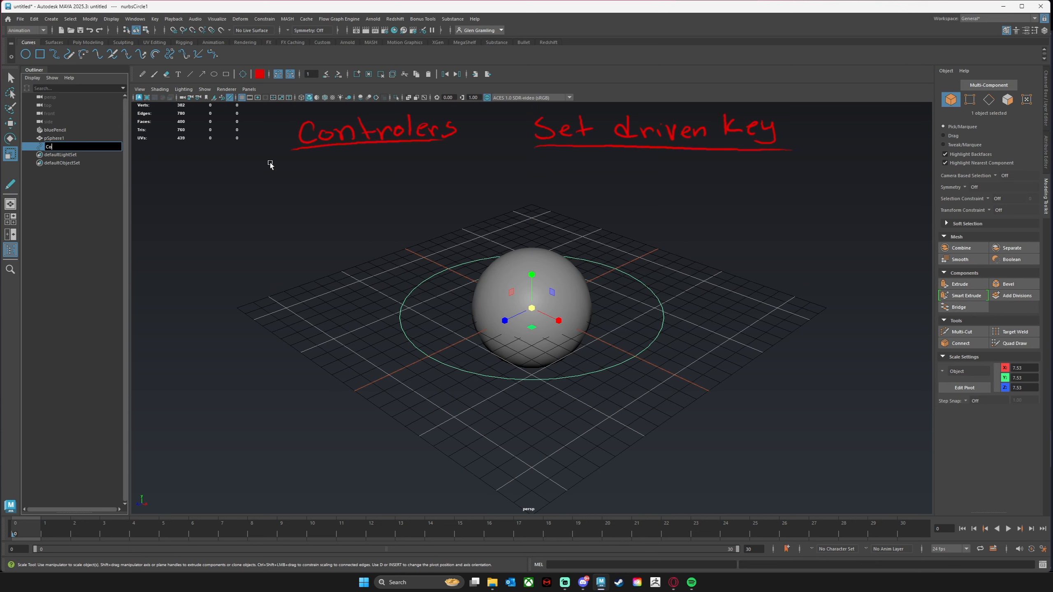
{"action": "type", "text": "ntroller"}
{"action": "left_click", "coordinate": [92, 202]}
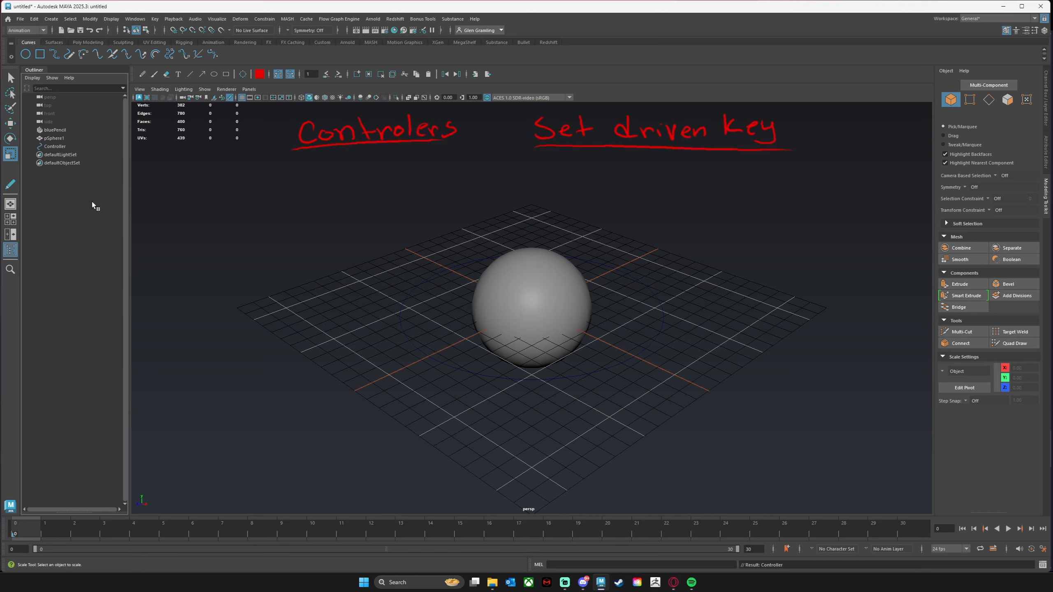
Try moving the Controller circle away from the unconstrained sphere and undo the move.
{"action": "left_click_drag", "start_coordinate": [615, 363], "coordinate": [647, 383]}
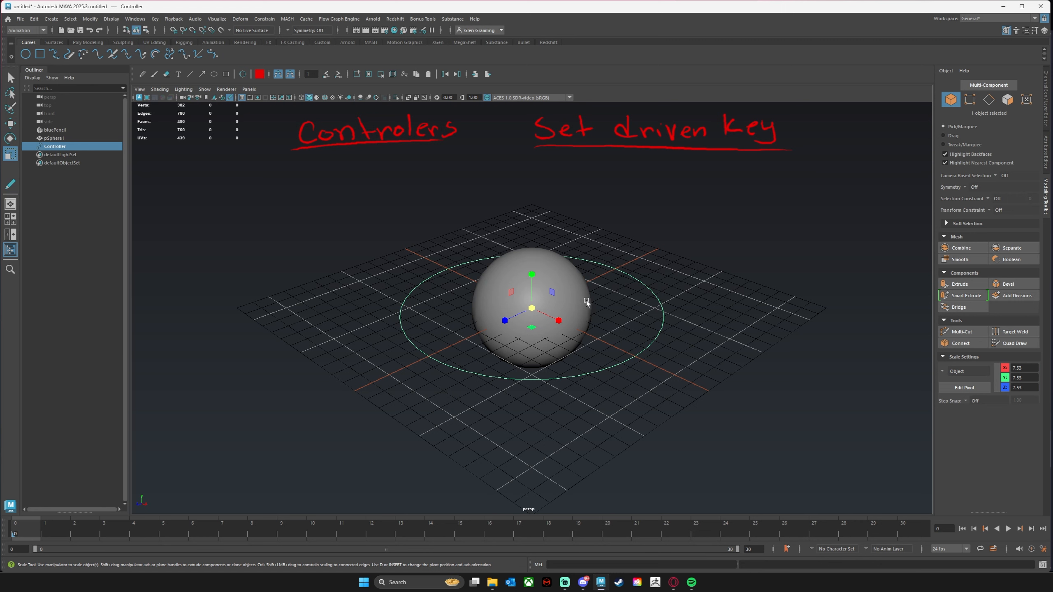
{"action": "key", "text": "w"}
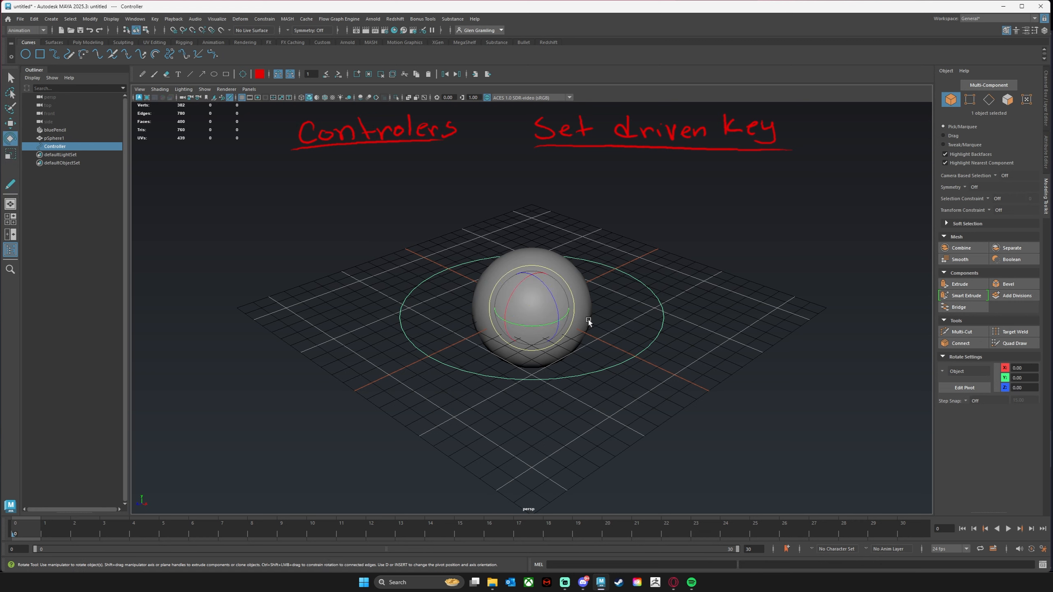
{"action": "left_click_drag", "start_coordinate": [523, 306], "coordinate": [553, 296]}
{"action": "key", "text": "ctrl+z"}
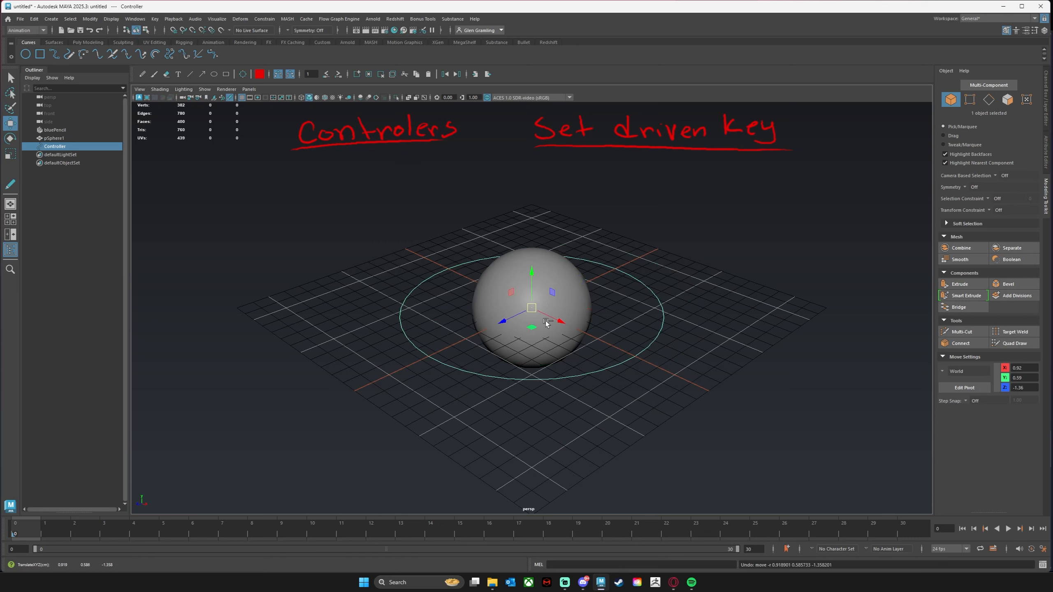
{"action": "left_click", "coordinate": [566, 274]}
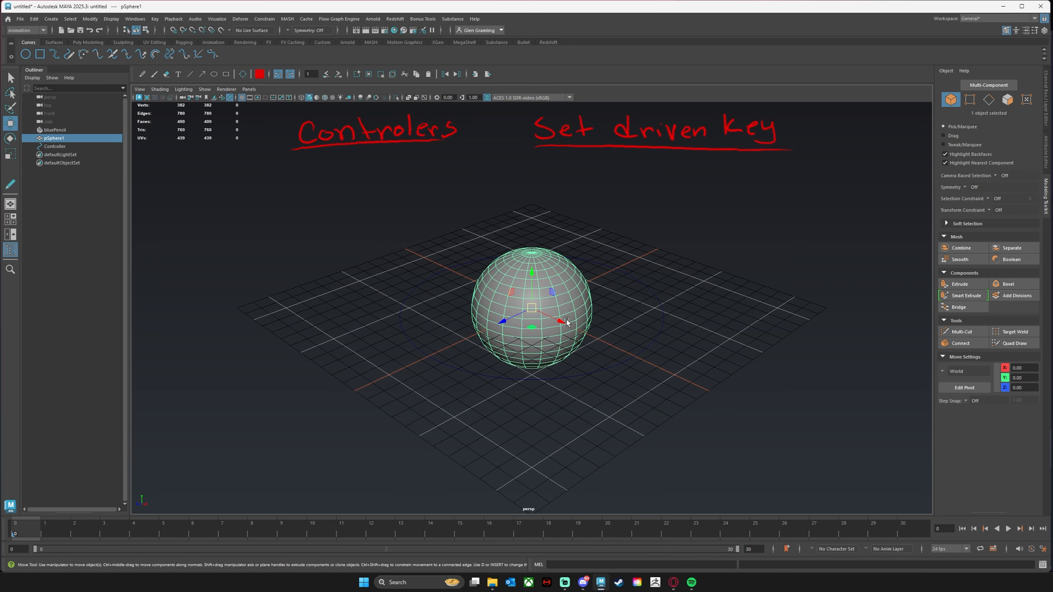
{"action": "left_click_drag", "start_coordinate": [643, 324], "coordinate": [719, 377]}
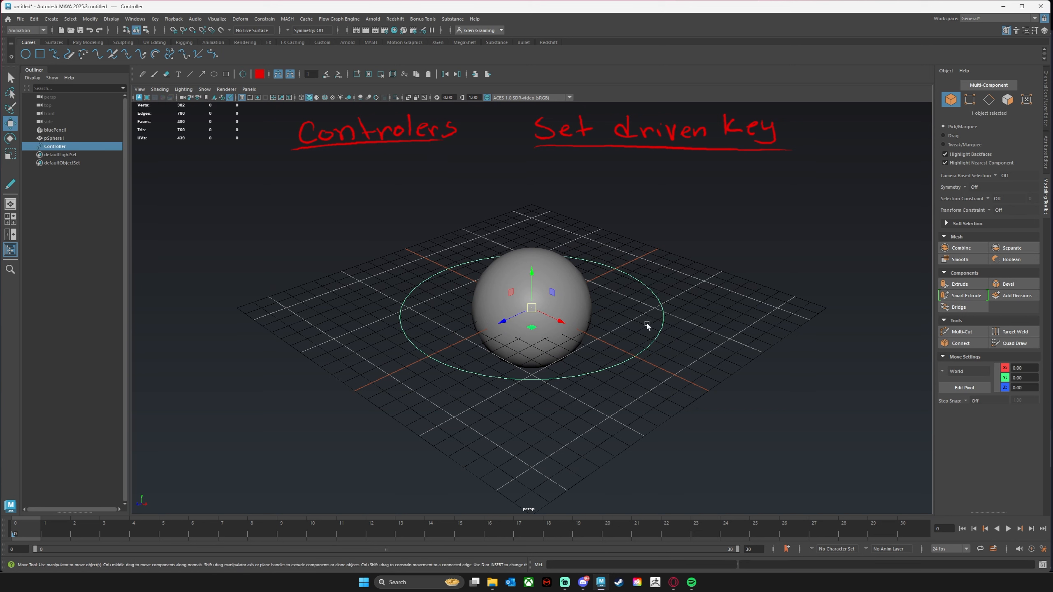
{"action": "left_click", "coordinate": [570, 286]}
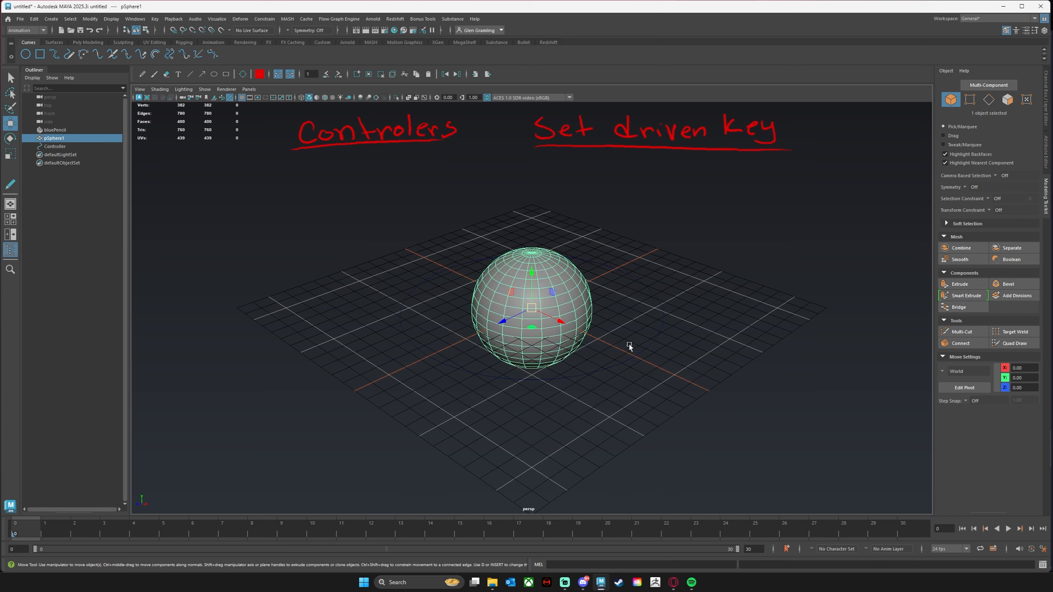
{"action": "left_click", "coordinate": [654, 338]}
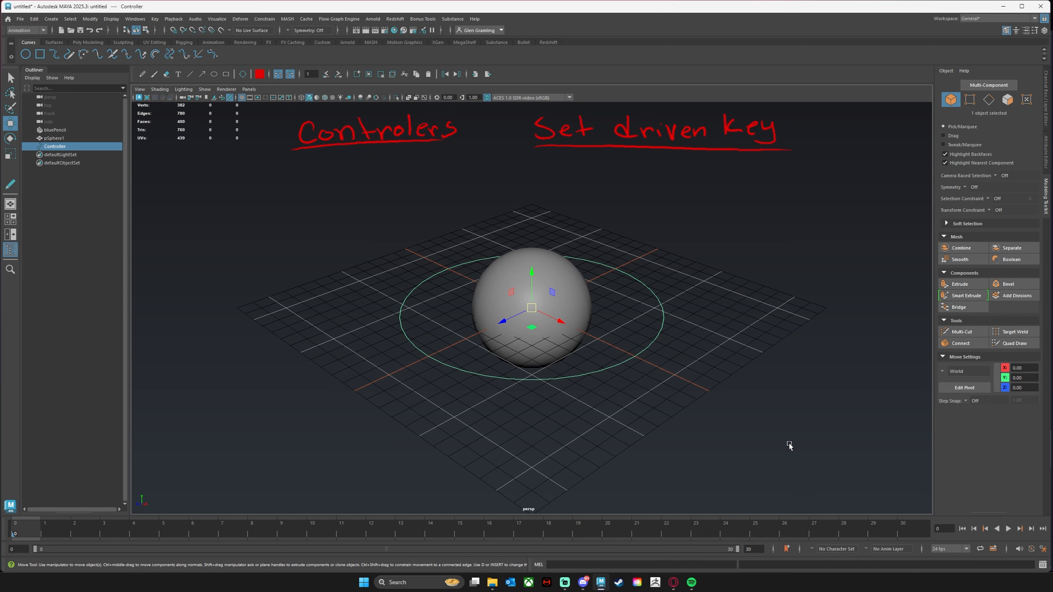
{"action": "left_click", "coordinate": [575, 306]}
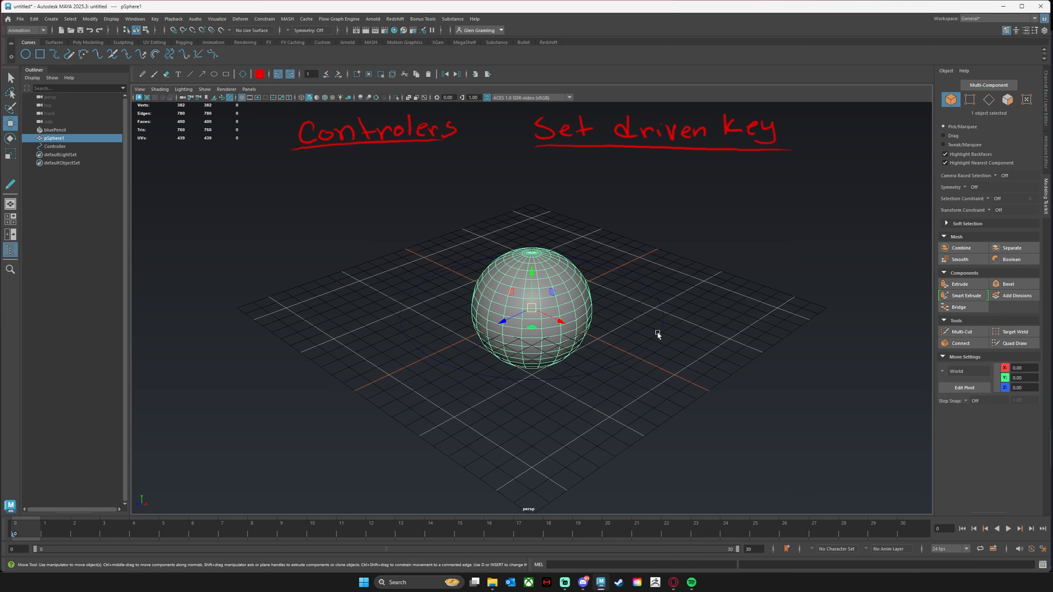
Apply a point constraint with the Controller circle as the driver and pSphere1 as the driven object.
{"action": "left_click_drag", "start_coordinate": [676, 341], "coordinate": [637, 348]}
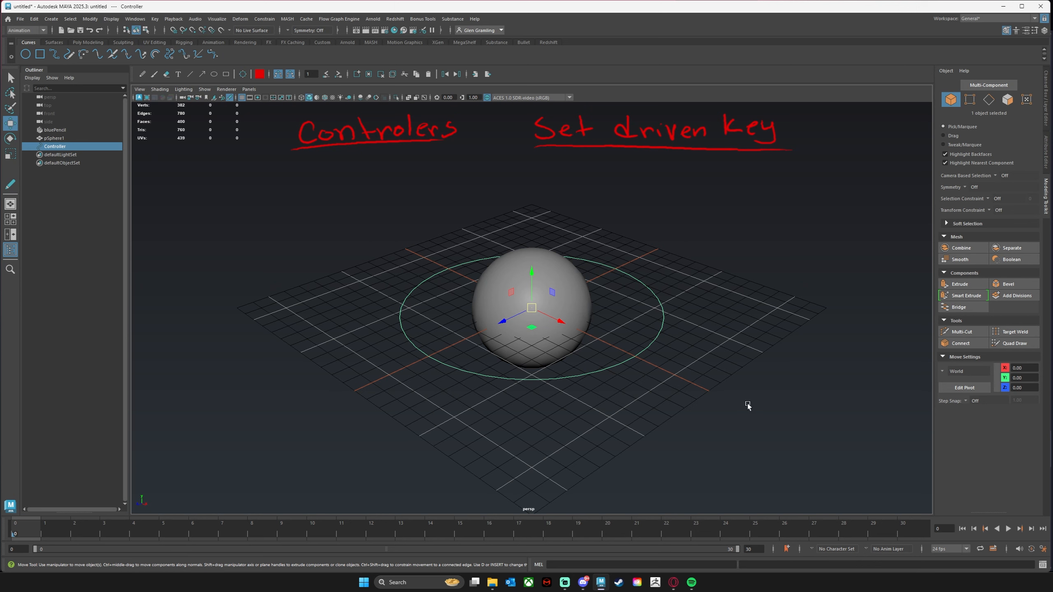
{"action": "left_click", "coordinate": [576, 291], "text": "shift"}
{"action": "left_click", "coordinate": [270, 20]}
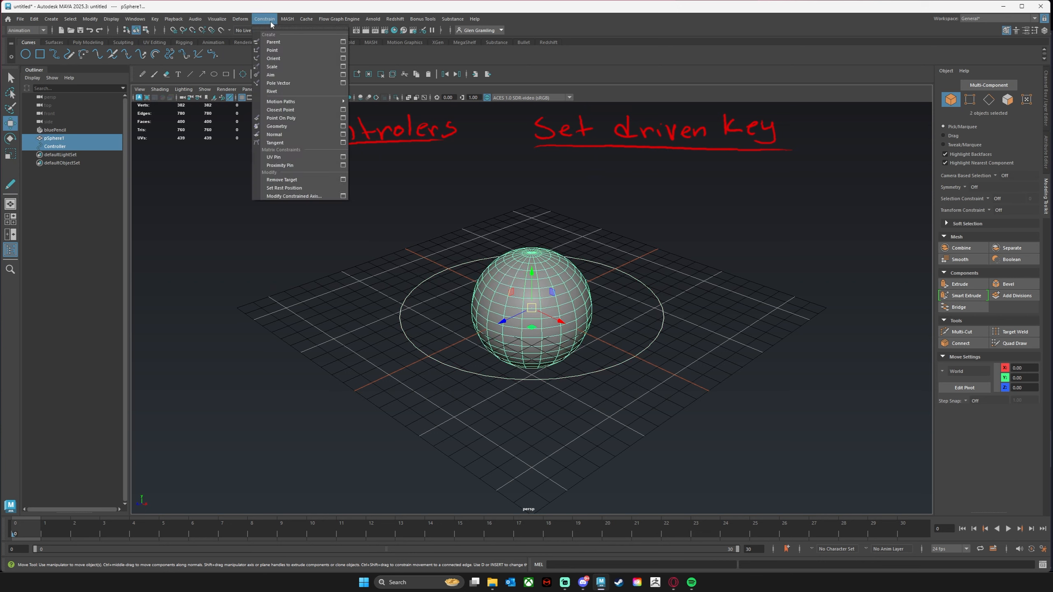
{"action": "left_click", "coordinate": [281, 51]}
{"action": "left_click", "coordinate": [696, 392]}
Test the point constraint by moving and rotating the Controller circle.
{"action": "left_click_drag", "start_coordinate": [638, 323], "coordinate": [670, 373]}
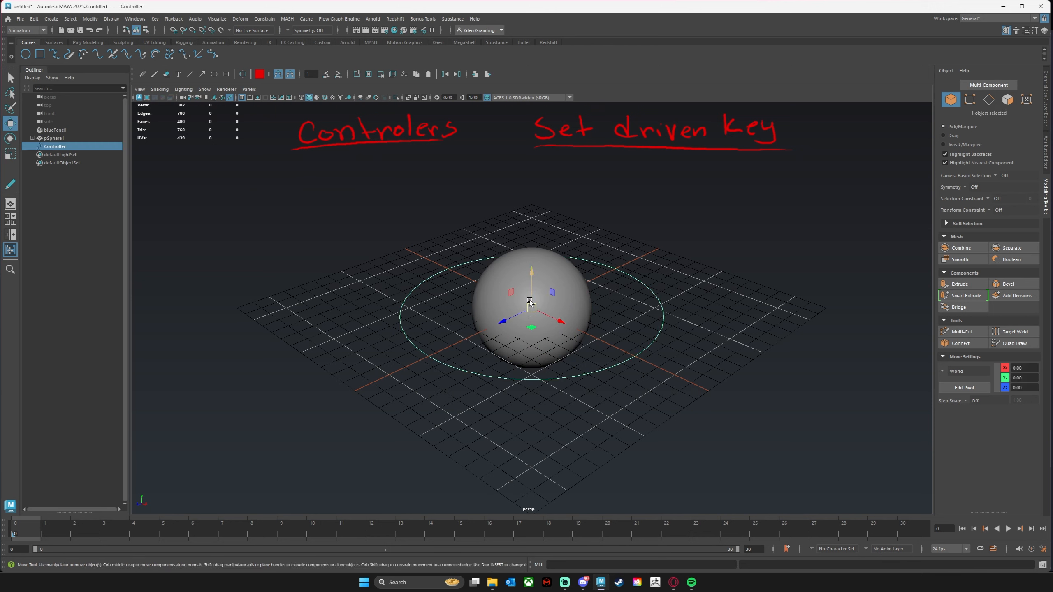
{"action": "mouse_move", "coordinate": [533, 308]}
{"action": "left_mouse_down"}
{"action": "mouse_move", "coordinate": [536, 253]}
{"action": "mouse_move", "coordinate": [552, 280]}
{"action": "mouse_move", "coordinate": [592, 287]}
{"action": "mouse_move", "coordinate": [530, 312]}
{"action": "mouse_move", "coordinate": [531, 293]}
{"action": "mouse_move", "coordinate": [559, 302]}
{"action": "mouse_move", "coordinate": [536, 287]}
{"action": "mouse_move", "coordinate": [534, 307]}
{"action": "left_mouse_up"}
{"action": "key", "text": "e"}
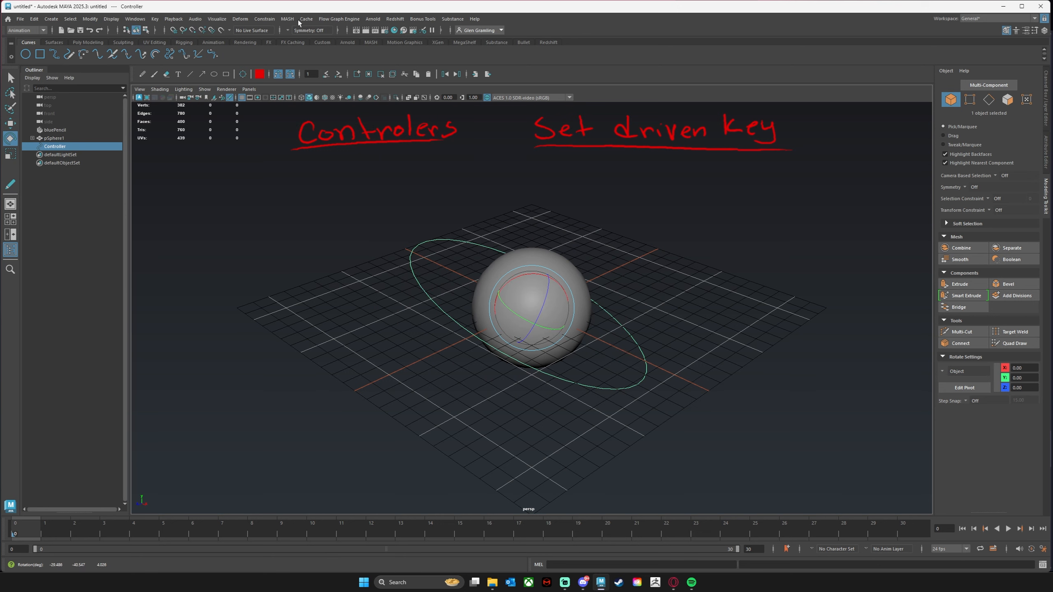
Show the wireframe over the shaded sphere, rotate the Controller circle again, and undo its rotations.
{"action": "left_click", "coordinate": [326, 98]}
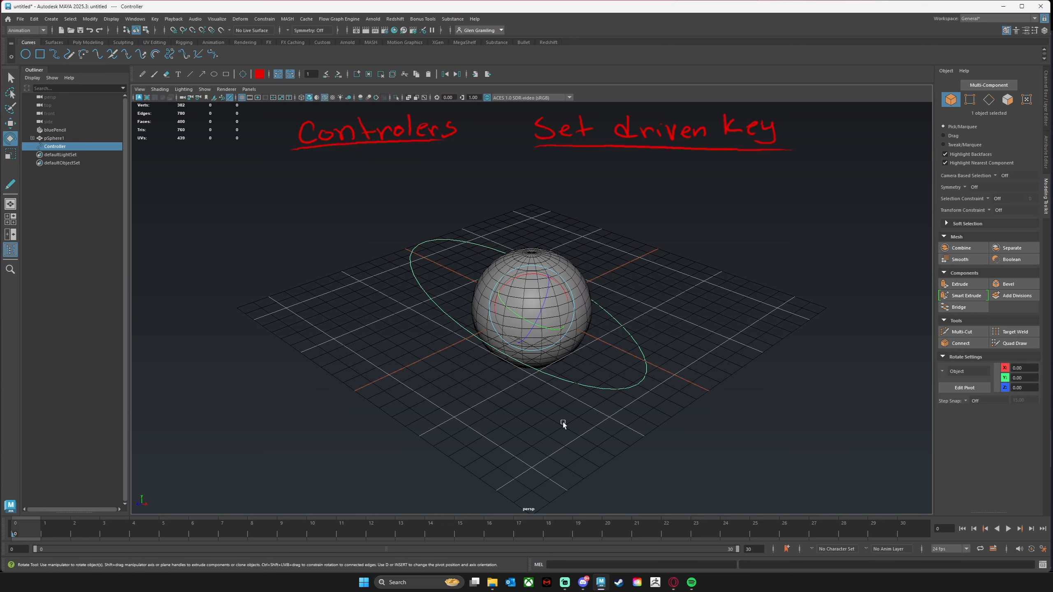
{"action": "mouse_move", "coordinate": [553, 299]}
{"action": "left_mouse_down"}
{"action": "mouse_move", "coordinate": [518, 307]}
{"action": "mouse_move", "coordinate": [546, 316]}
{"action": "mouse_move", "coordinate": [554, 287]}
{"action": "mouse_move", "coordinate": [584, 316]}
{"action": "left_mouse_up"}
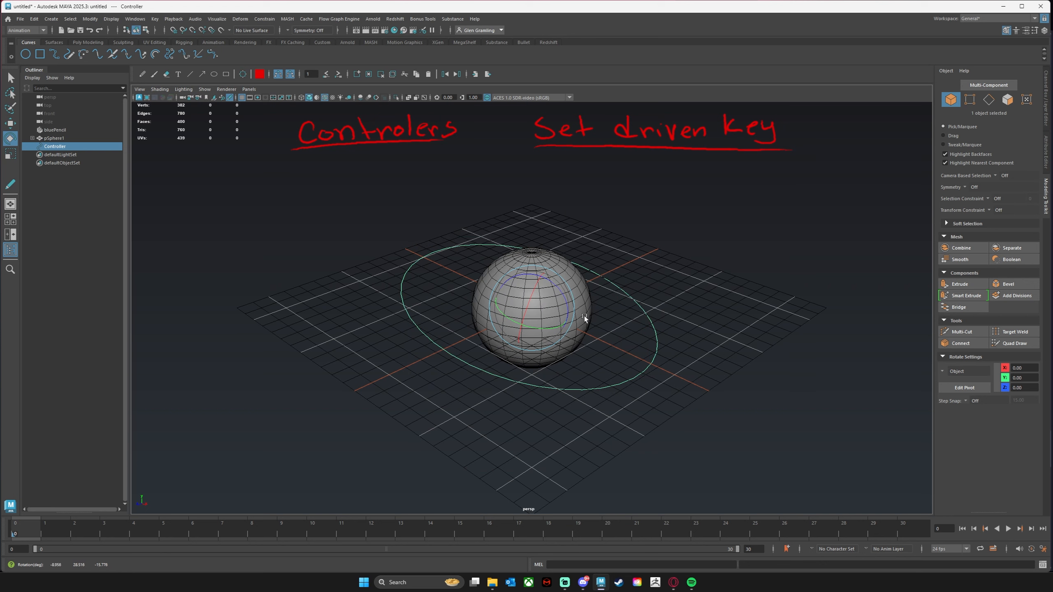
{"action": "key", "text": "ctrl+z"}
{"action": "key", "text": "ctrl+z"}
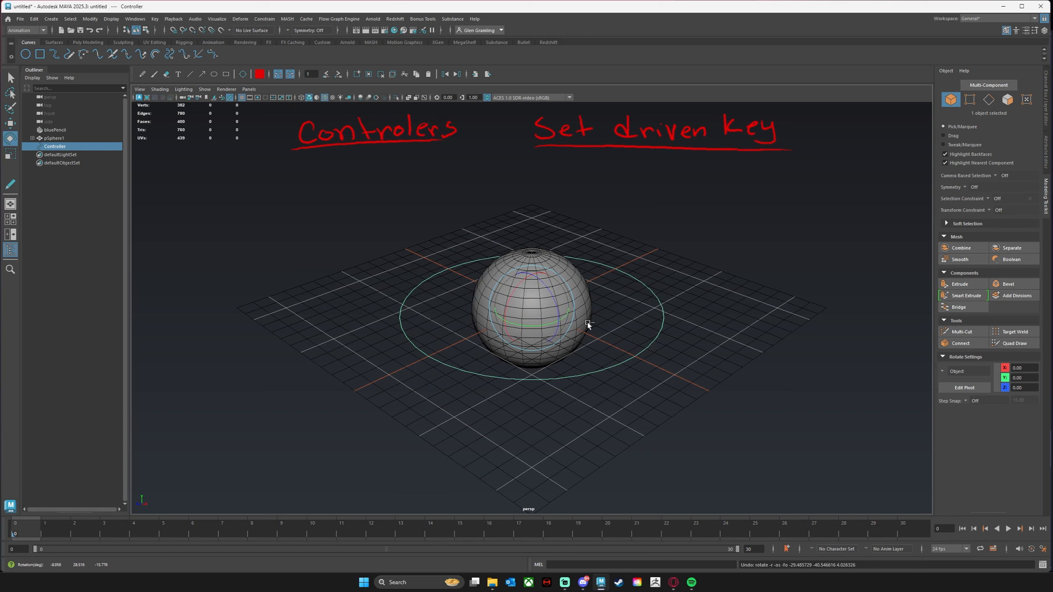
{"action": "left_click", "coordinate": [772, 352]}
{"action": "left_click_drag", "start_coordinate": [632, 359], "coordinate": [586, 359], "text": "alt"}
{"action": "left_click", "coordinate": [575, 313]}
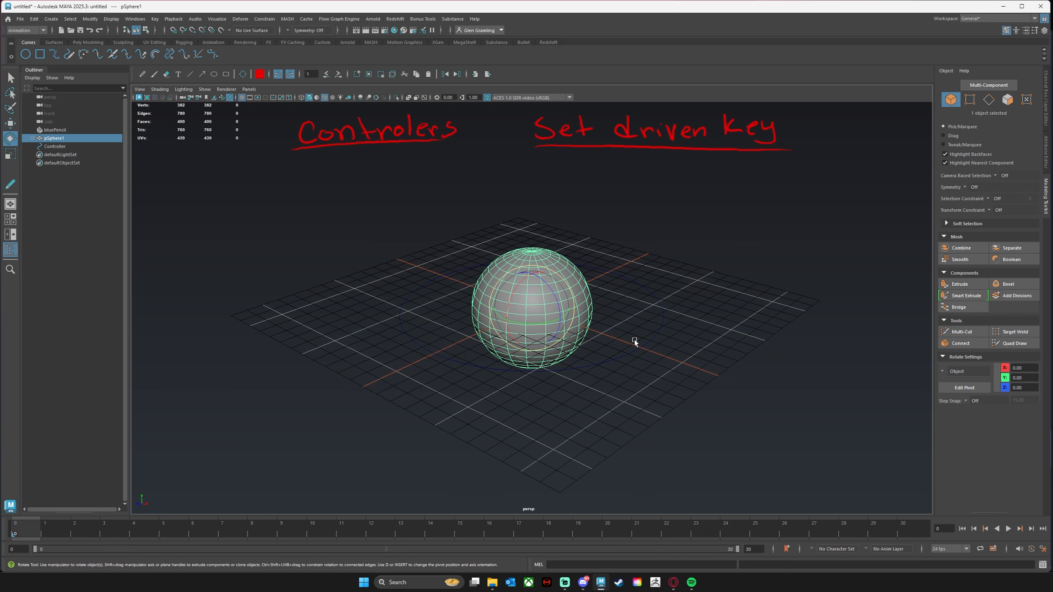
{"action": "left_click", "coordinate": [641, 347]}
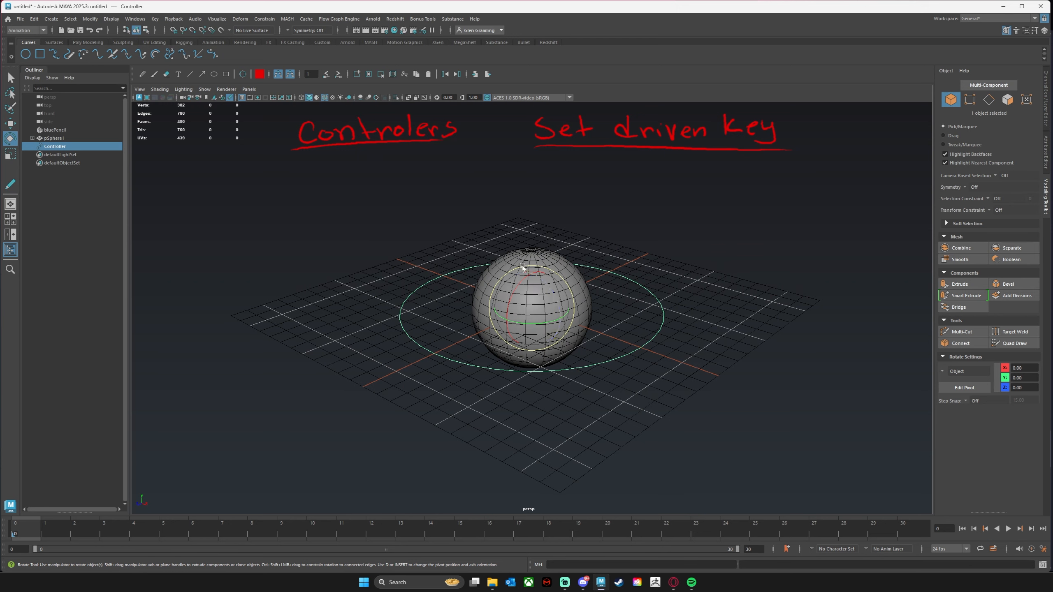
{"action": "left_click", "coordinate": [565, 261]}
{"action": "left_click_drag", "start_coordinate": [535, 278], "coordinate": [543, 282]}
{"action": "left_click", "coordinate": [643, 346]}
{"action": "left_click", "coordinate": [647, 309]}
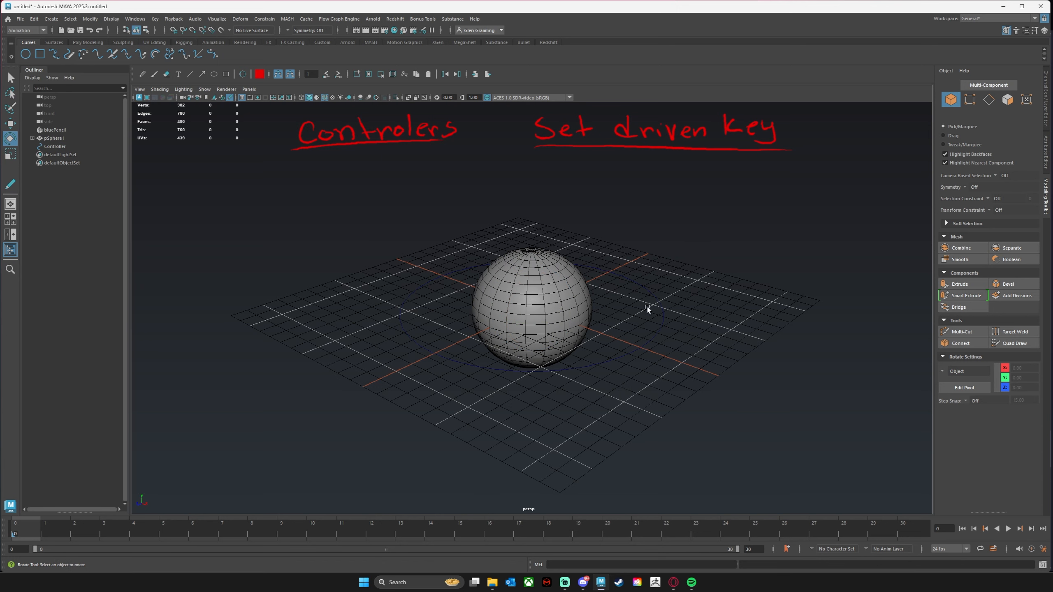
{"action": "left_click_drag", "start_coordinate": [598, 339], "coordinate": [663, 382]}
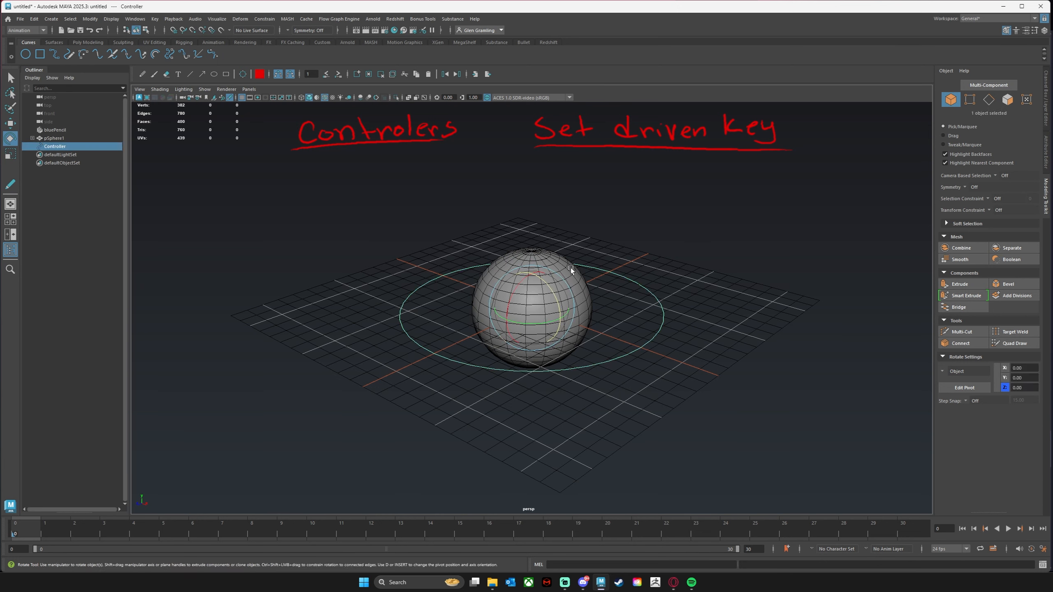
{"action": "left_click", "coordinate": [571, 268]}
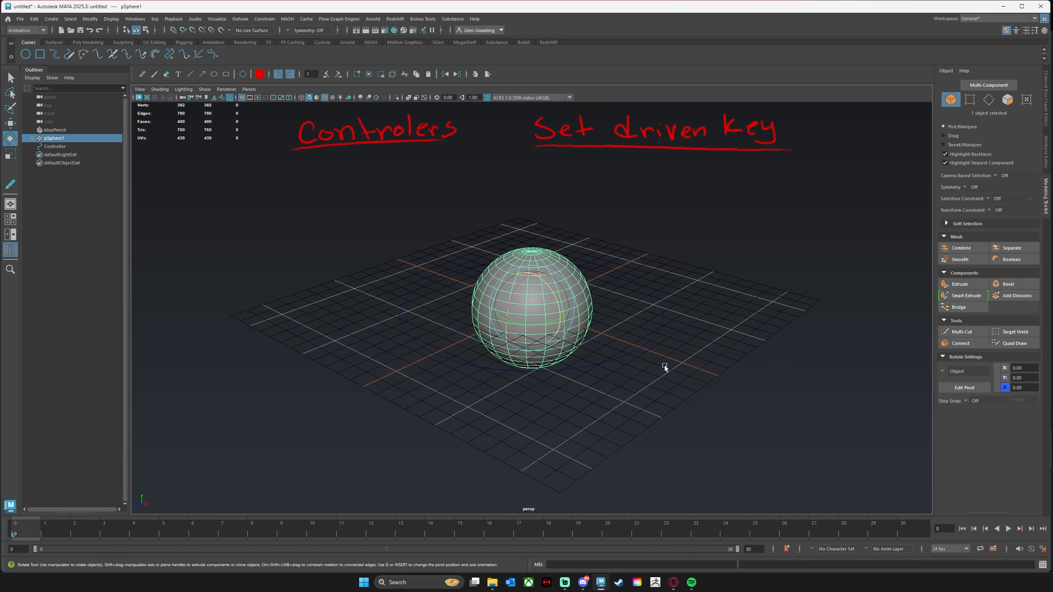
Try moving the Controller circle to check that it still drives the sphere's position.
{"action": "left_click_drag", "start_coordinate": [660, 352], "coordinate": [660, 353]}
{"action": "key", "text": "w"}
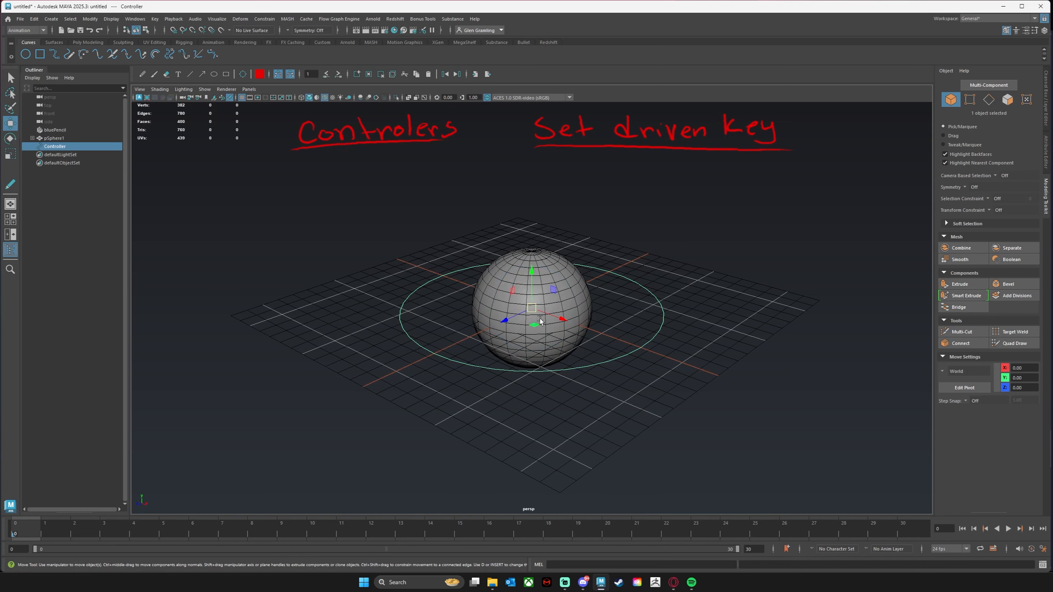
{"action": "mouse_move", "coordinate": [533, 312]}
{"action": "left_mouse_down"}
{"action": "mouse_move", "coordinate": [523, 303]}
{"action": "mouse_move", "coordinate": [539, 292]}
{"action": "mouse_move", "coordinate": [547, 297]}
{"action": "mouse_move", "coordinate": [527, 307]}
{"action": "mouse_move", "coordinate": [549, 299]}
{"action": "mouse_move", "coordinate": [533, 293]}
{"action": "mouse_move", "coordinate": [539, 307]}
{"action": "mouse_move", "coordinate": [512, 314]}
{"action": "mouse_move", "coordinate": [530, 318]}
{"action": "left_mouse_up"}
Apply an orient constraint with pSphere1 selected first as the driver and the Controller circle as the driven object.
{"action": "left_click", "coordinate": [552, 261]}
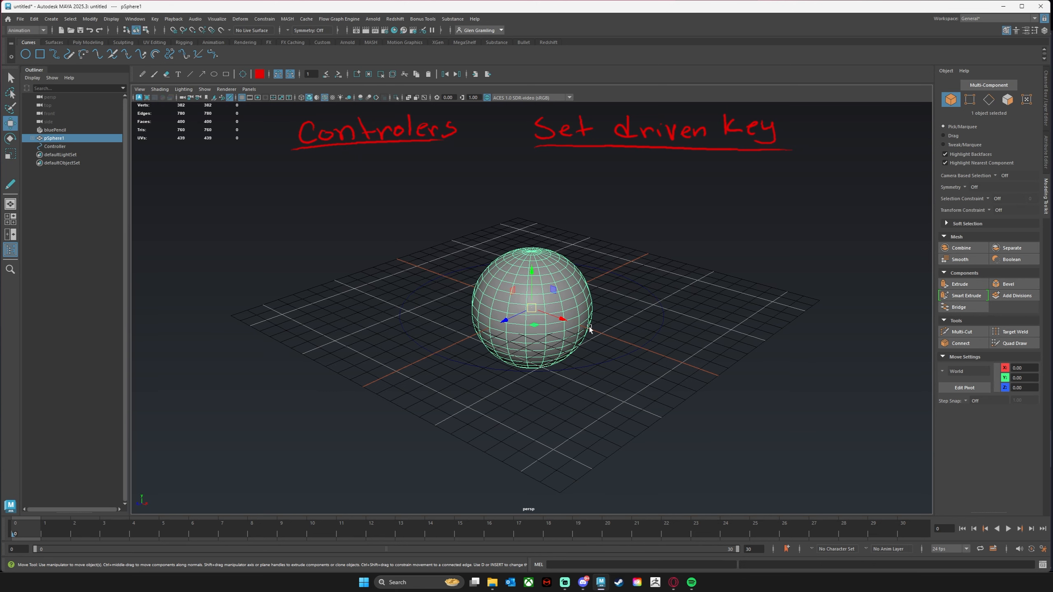
{"action": "left_click", "coordinate": [662, 332], "text": "shift"}
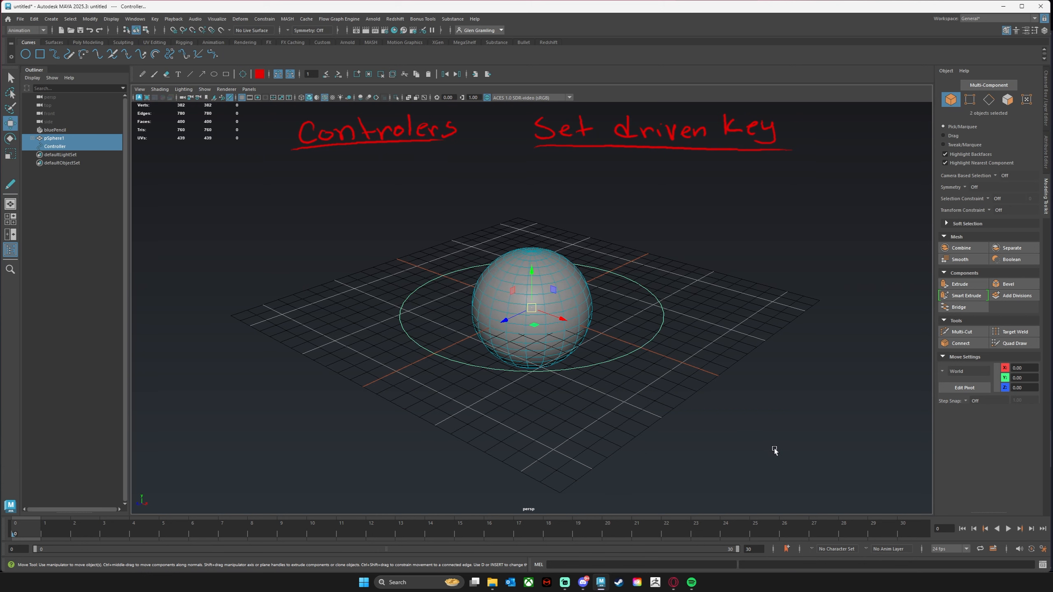
{"action": "left_click", "coordinate": [265, 19]}
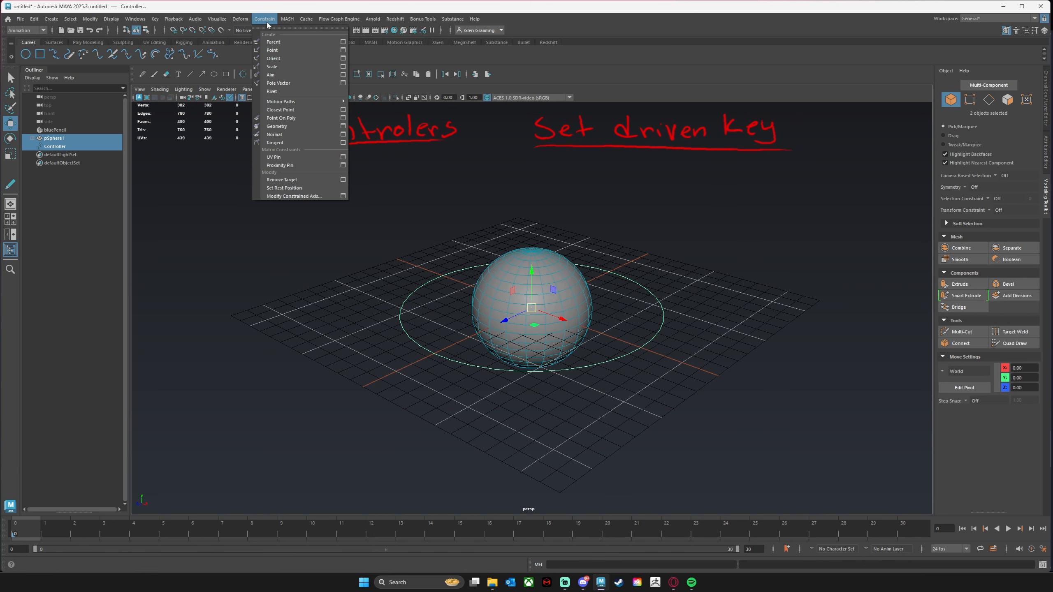
{"action": "left_click", "coordinate": [273, 58]}
{"action": "left_click", "coordinate": [626, 306]}
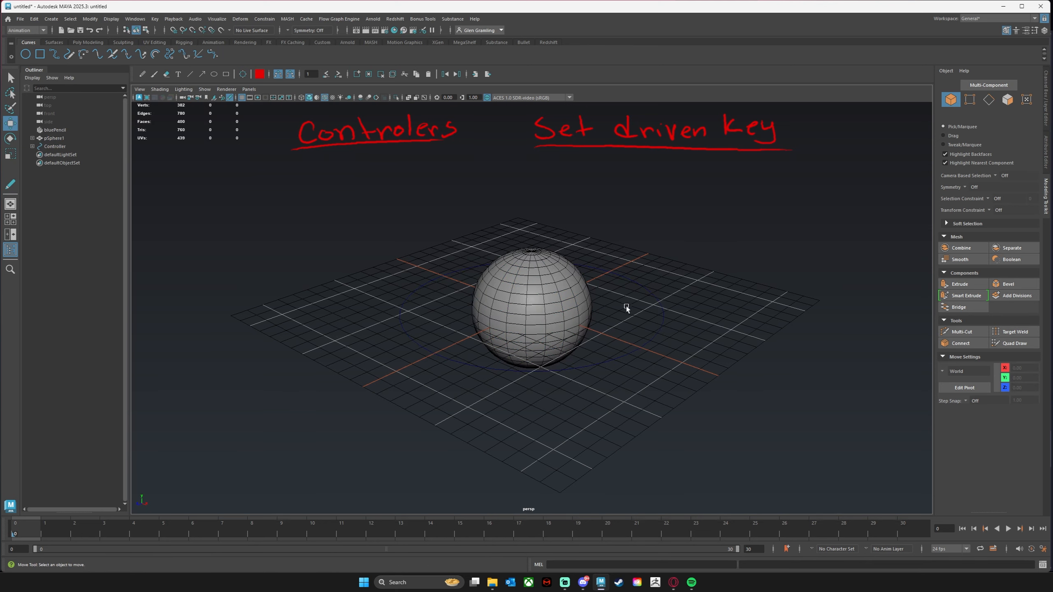
Test the Controller circle with the orient constraint in place by moving it, and undo the last change.
{"action": "left_click", "coordinate": [644, 354]}
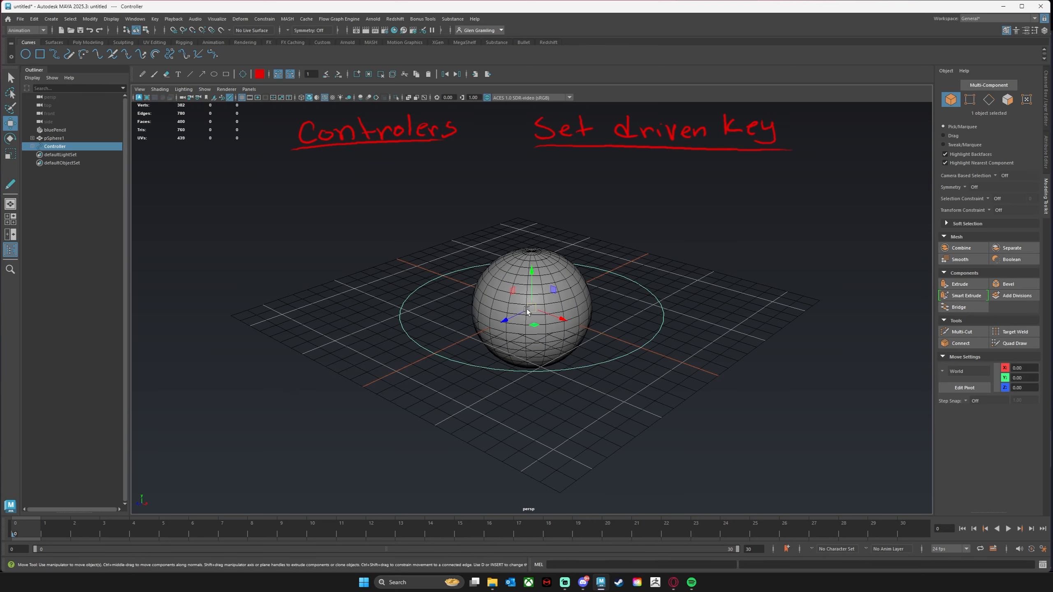
{"action": "left_click_drag", "start_coordinate": [531, 310], "coordinate": [573, 317]}
{"action": "key", "text": "e"}
{"action": "key", "text": "ctrl+z"}
Rotate the sphere about its Z axis to test how it drives the Controller circle's orientation.
{"action": "left_click", "coordinate": [569, 284]}
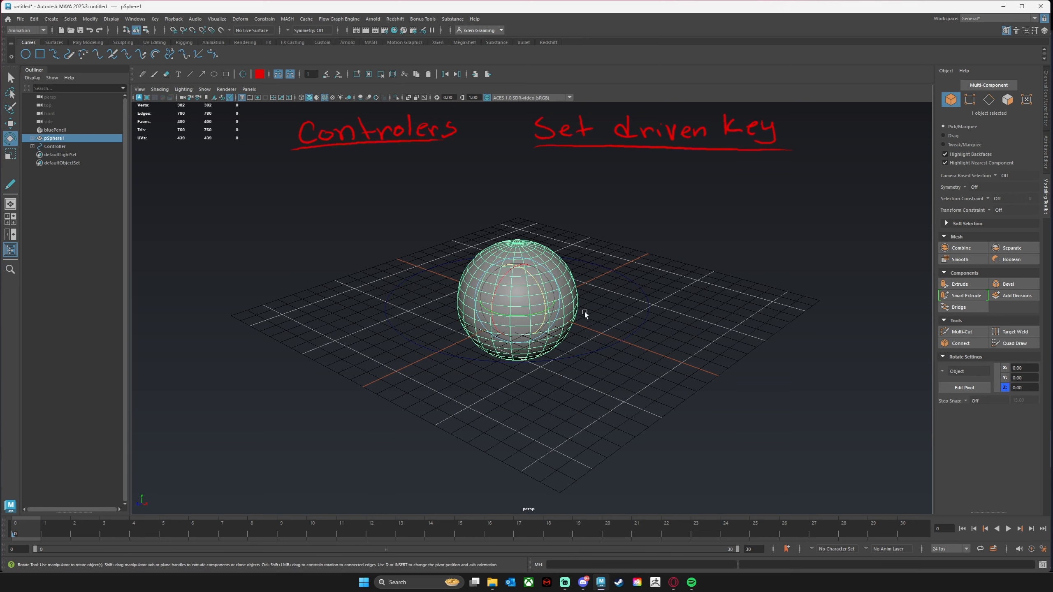
{"action": "left_click_drag", "start_coordinate": [533, 280], "coordinate": [546, 303]}
{"action": "left_click", "coordinate": [616, 254], "text": "shift"}
{"action": "key", "text": "ctrl+z"}
{"action": "left_click", "coordinate": [643, 290]}
{"action": "left_click", "coordinate": [530, 274]}
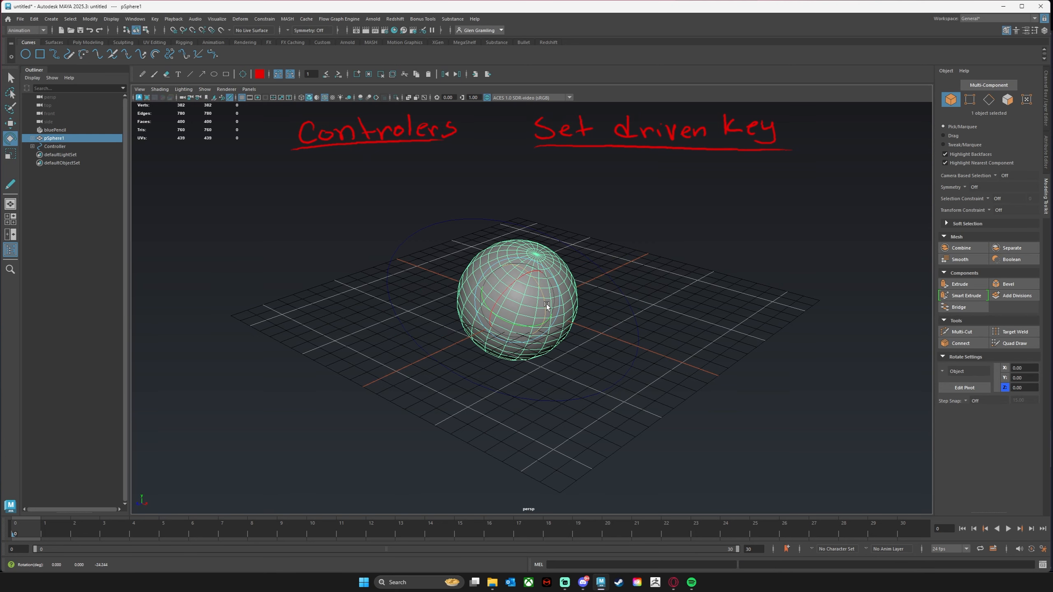
Cycle the viewport background to light gray so the Controller circle stands out.
{"action": "key", "text": "alt+b"}
{"action": "key", "text": "alt+b"}
{"action": "key", "text": "alt+b"}
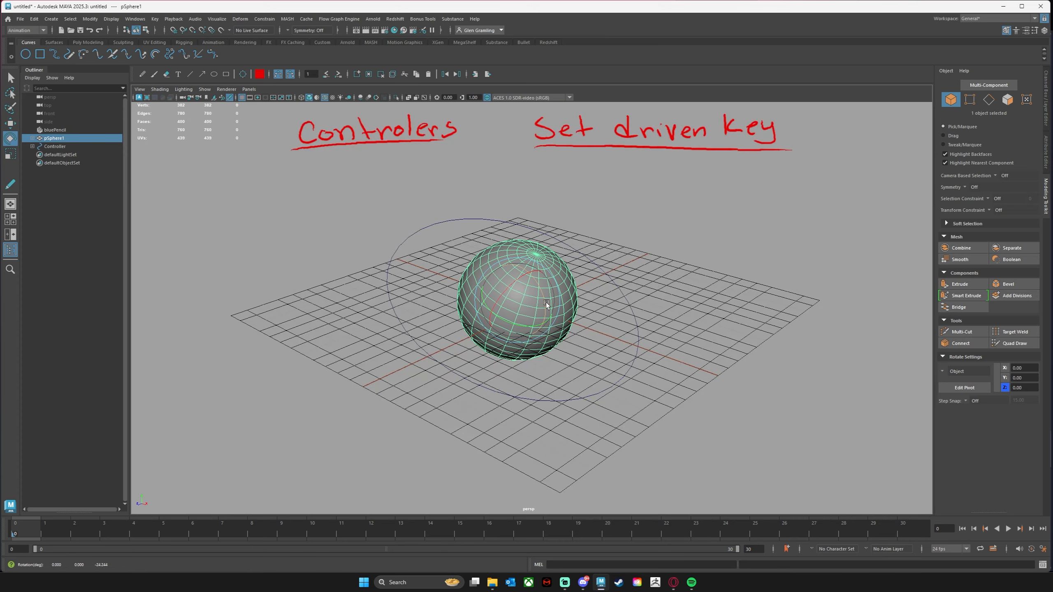
Try to rotate the Controller circle directly, and undo back through the sphere's rotation.
{"action": "left_click", "coordinate": [638, 336]}
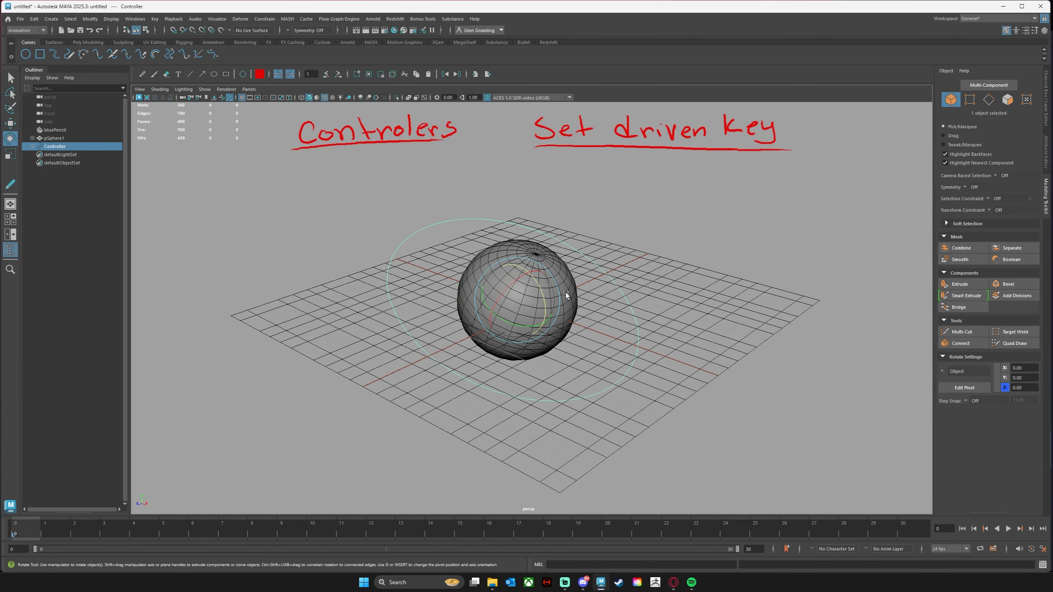
{"action": "left_click", "coordinate": [543, 298]}
{"action": "mouse_move", "coordinate": [540, 298]}
{"action": "left_mouse_down"}
{"action": "mouse_move", "coordinate": [528, 270]}
{"action": "mouse_move", "coordinate": [547, 293]}
{"action": "left_mouse_up"}
{"action": "key", "text": "ctrl+z"}
{"action": "key", "text": "ctrl+z"}
{"action": "key", "text": "ctrl+z"}
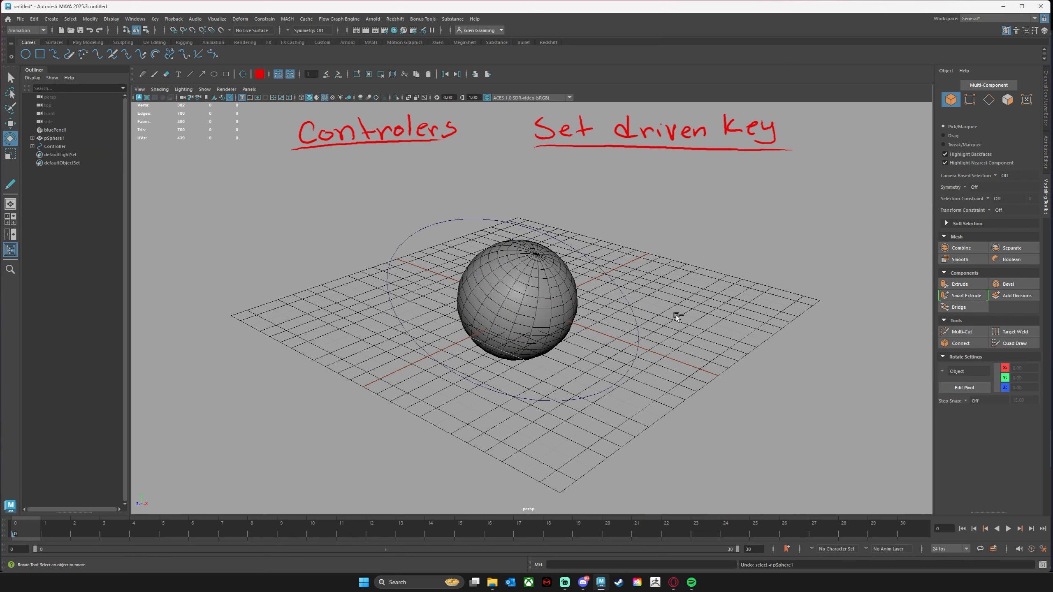
{"action": "key", "text": "ctrl+z"}
{"action": "key", "text": "ctrl+z"}
{"action": "key", "text": "ctrl+z"}
{"action": "key", "text": "ctrl+z"}
{"action": "key", "text": "ctrl+z"}
{"action": "key", "text": "ctrl+z"}
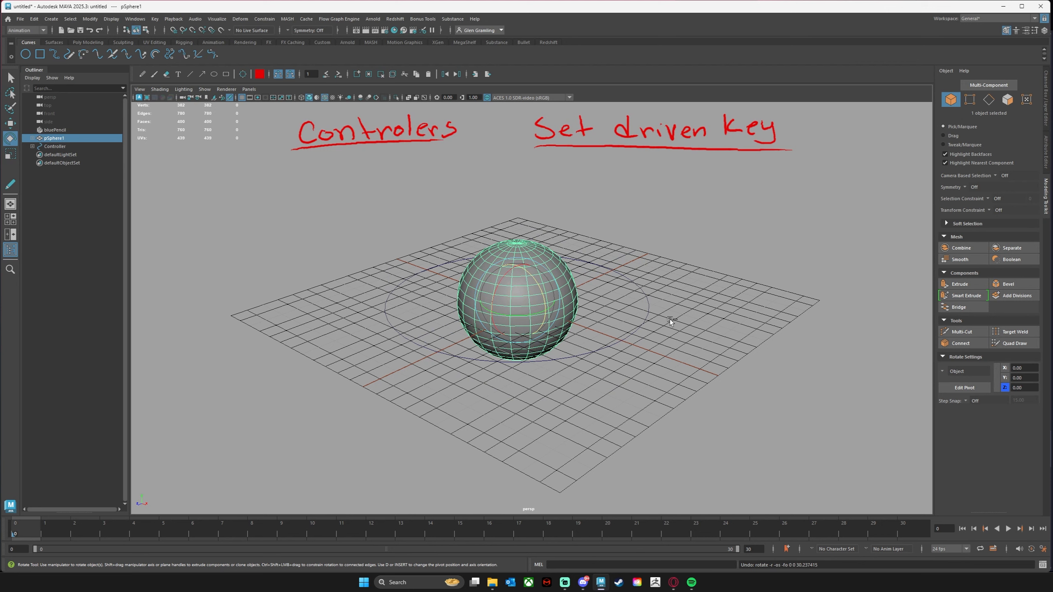
{"action": "left_click", "coordinate": [684, 320]}
{"action": "left_click", "coordinate": [548, 285]}
{"action": "left_click_drag", "start_coordinate": [628, 284], "coordinate": [673, 304]}
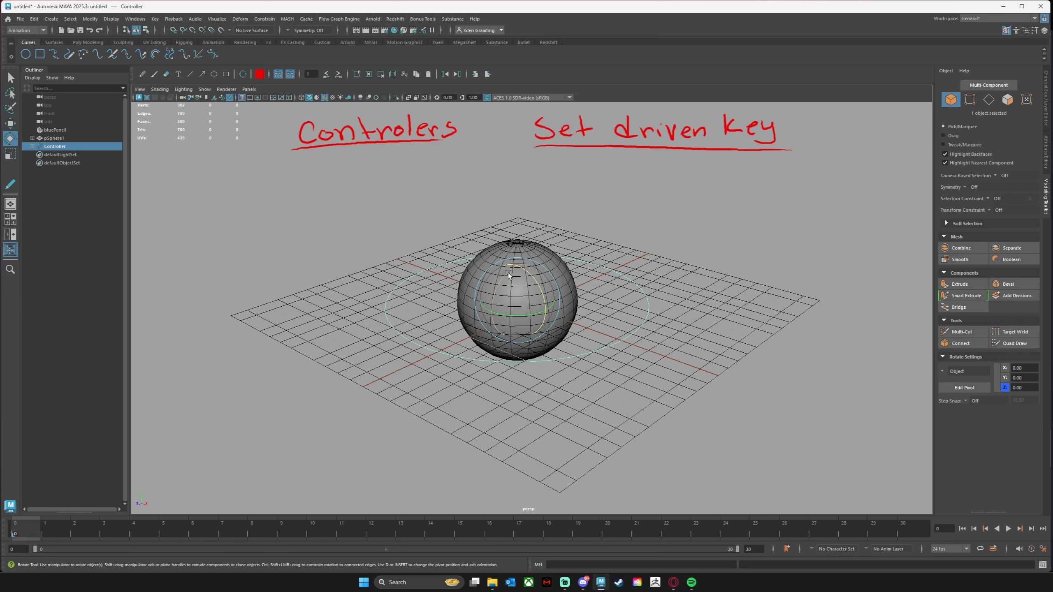
{"action": "left_click", "coordinate": [685, 328]}
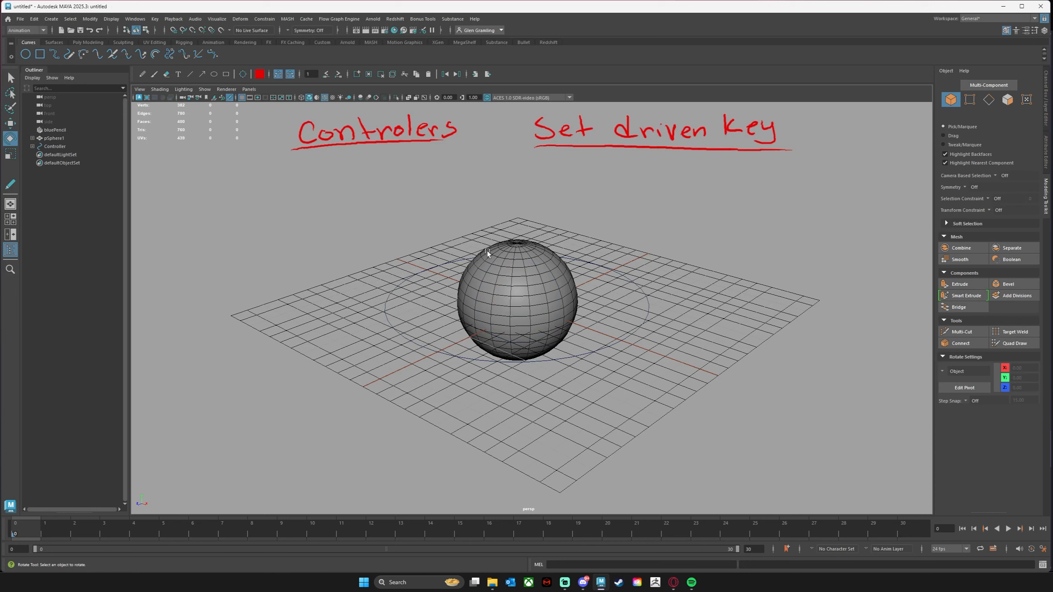
Create a second NURBS circle, scale it uniformly to about 5.34 and rotate it about 91° around Z.
{"action": "left_click", "coordinate": [26, 53]}
{"action": "key", "text": "w"}
{"action": "key", "text": "e"}
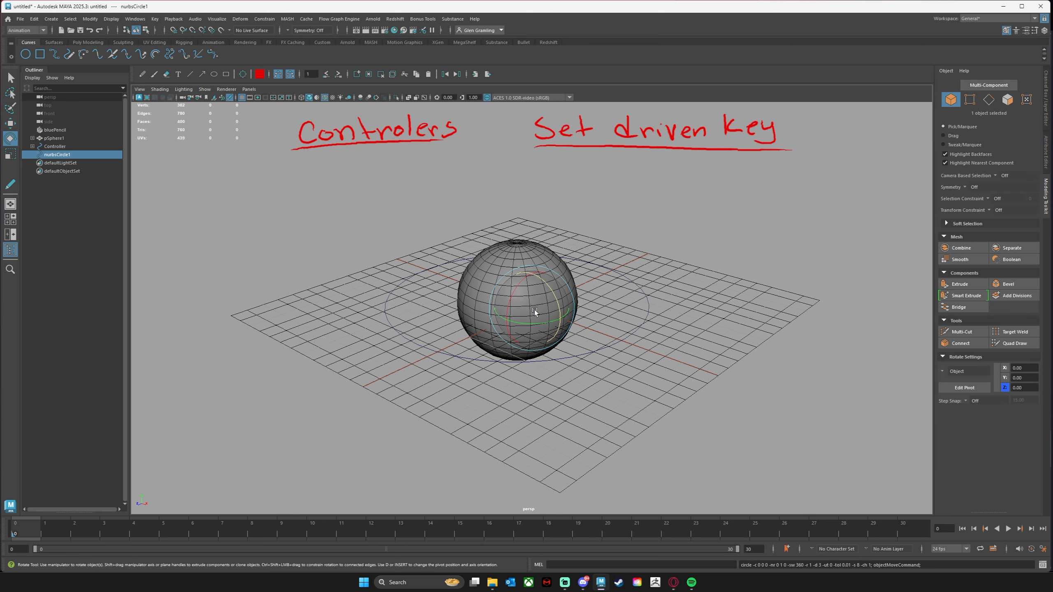
{"action": "key", "text": "w"}
{"action": "key", "text": "r"}
{"action": "left_click_drag", "start_coordinate": [535, 309], "coordinate": [582, 359]}
{"action": "key", "text": "e"}
{"action": "left_click_drag", "start_coordinate": [557, 290], "coordinate": [515, 274]}
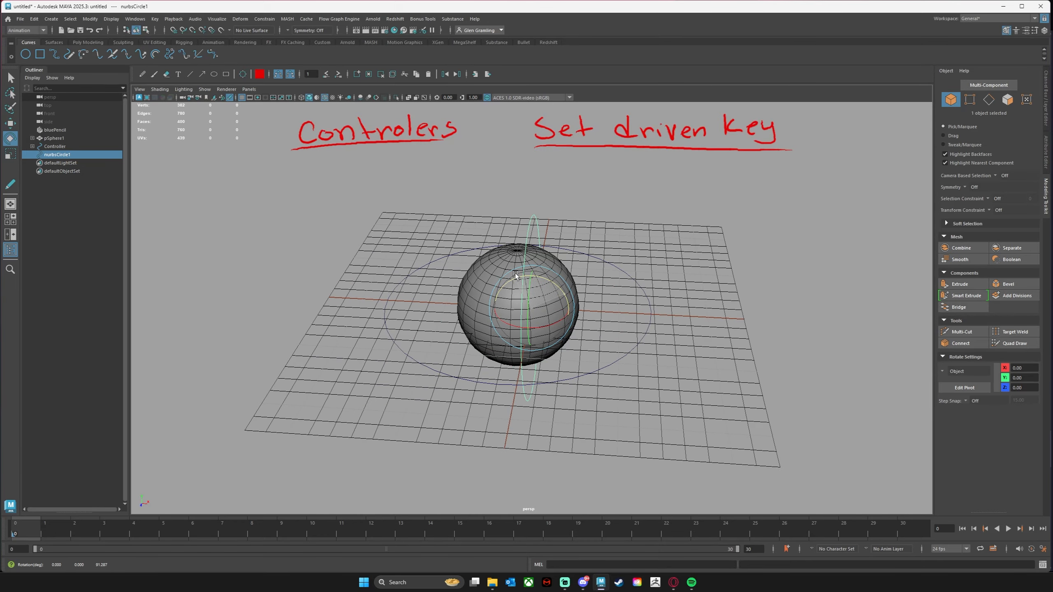
Apply a scale constraint with the new NURBS circle as the driver and the sphere as the driven object.
{"action": "left_click_drag", "start_coordinate": [620, 306], "coordinate": [619, 194], "text": "alt"}
{"action": "left_click", "coordinate": [529, 246], "text": "shift"}
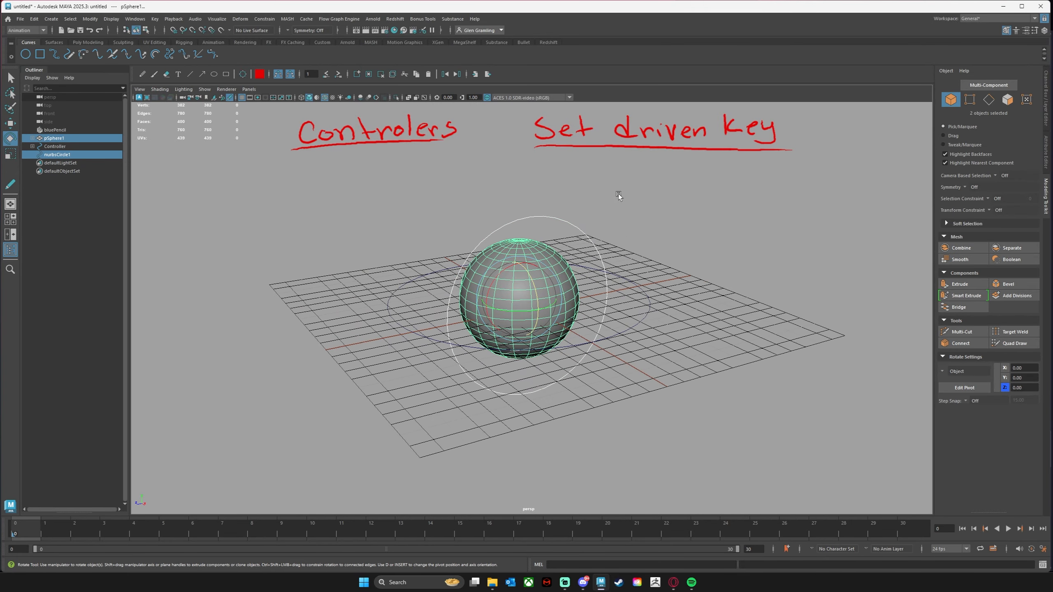
{"action": "left_click", "coordinate": [268, 20]}
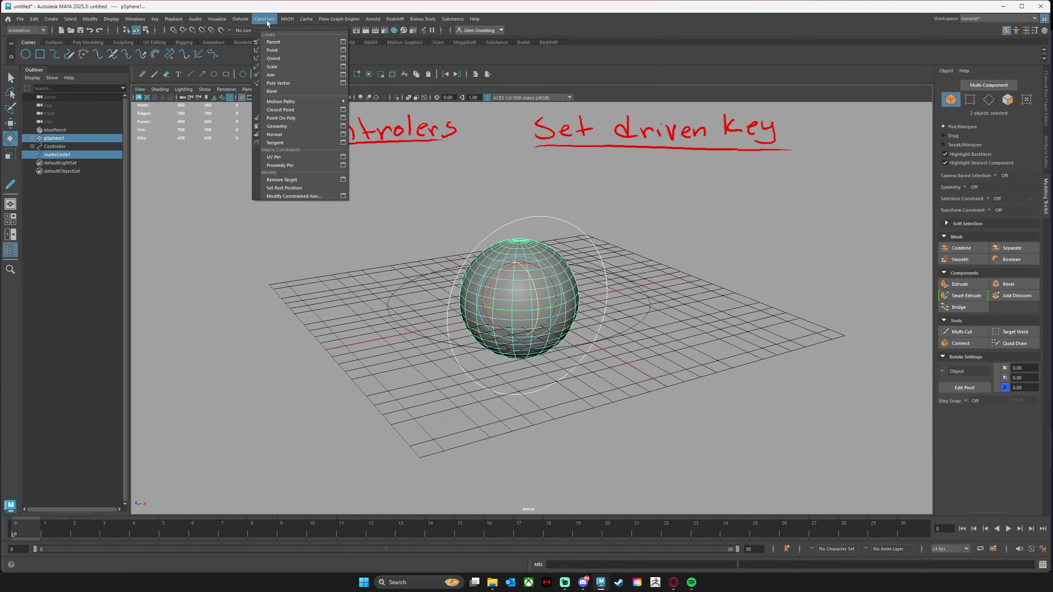
{"action": "left_click", "coordinate": [272, 67]}
{"action": "left_click_drag", "start_coordinate": [764, 224], "coordinate": [621, 220], "text": "alt"}
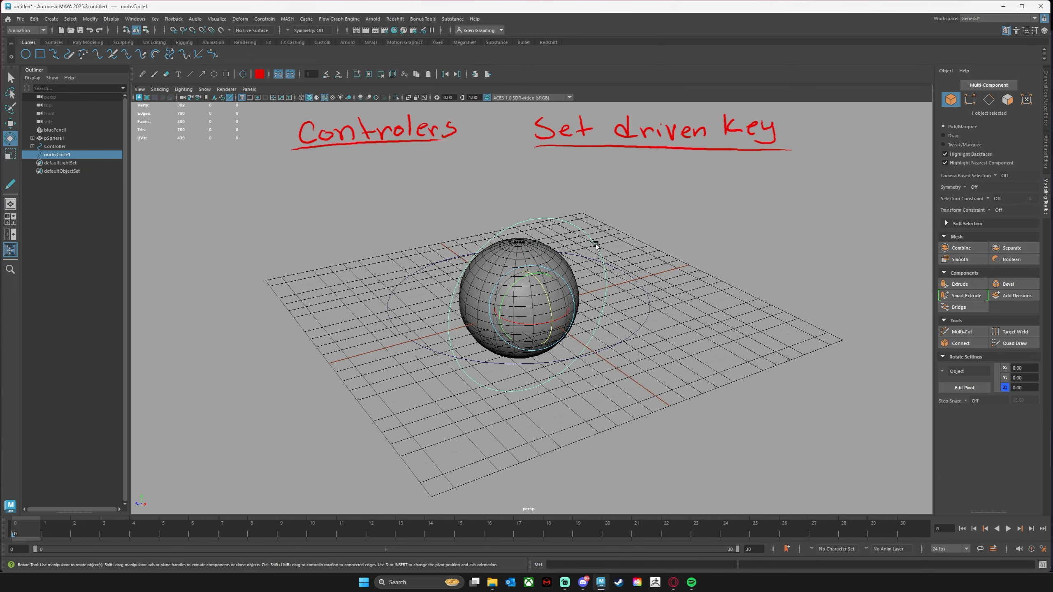
Test the scale constraint by stretching the new NURBS circle non-uniformly, and undo the scaling.
{"action": "key", "text": "r"}
{"action": "left_click_drag", "start_coordinate": [532, 267], "coordinate": [516, 296]}
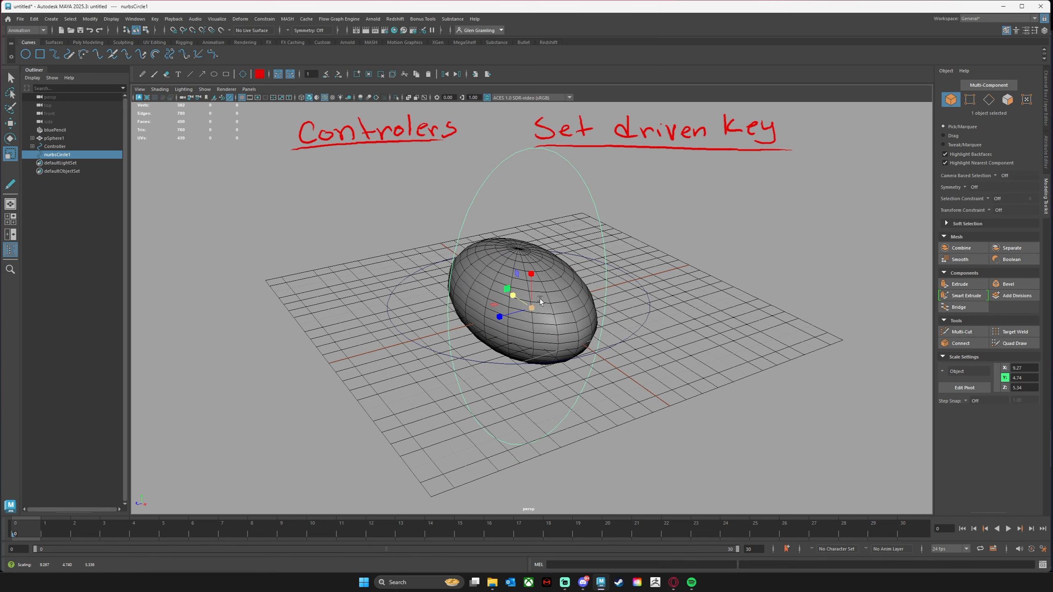
{"action": "key", "text": "ctrl+z"}
{"action": "key", "text": "ctrl+z"}
Hide the viewport grid.
{"action": "left_click_drag", "start_coordinate": [651, 309], "coordinate": [585, 273], "text": "alt"}
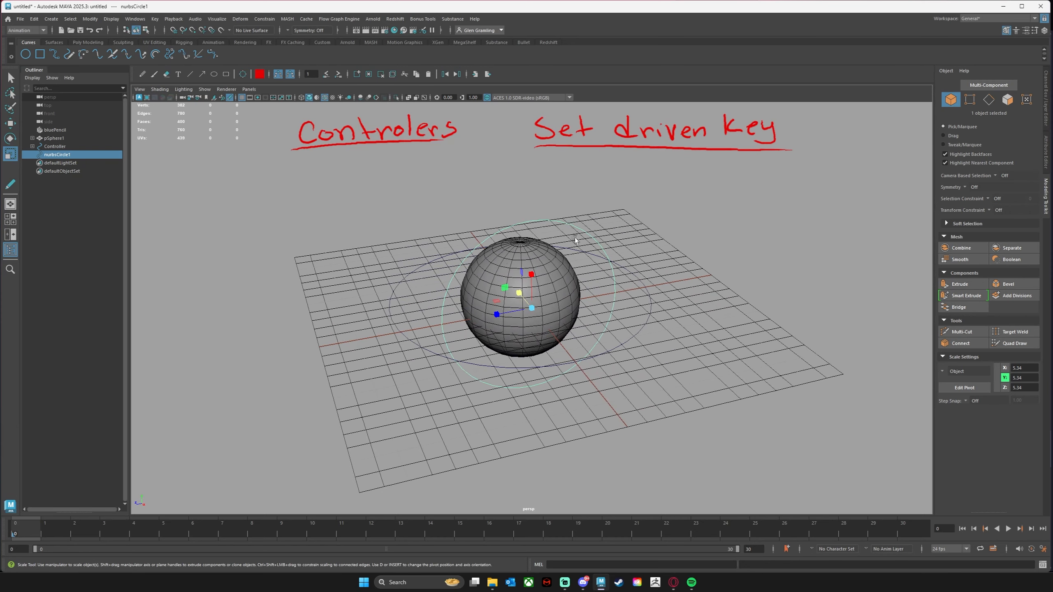
{"action": "left_click", "coordinate": [242, 100]}
{"action": "left_click_drag", "start_coordinate": [266, 137], "coordinate": [293, 278], "text": "alt"}
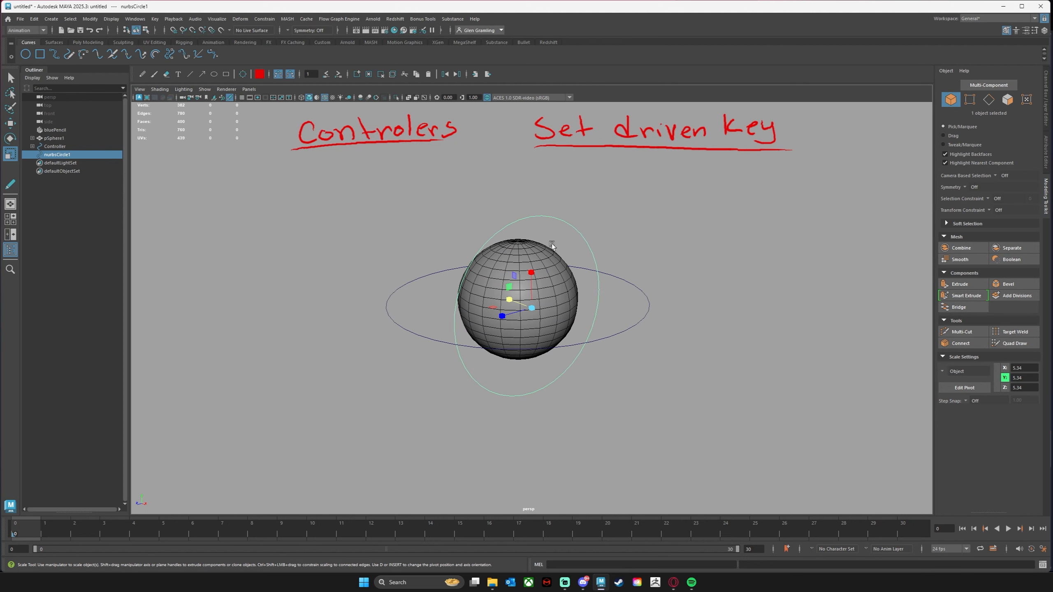
Undo the scale constraint and the second circle's rotation and scaling, and delete that circle.
{"action": "left_click", "coordinate": [556, 237], "text": "shift"}
{"action": "key", "text": "ctrl+z"}
{"action": "key", "text": "ctrl+z"}
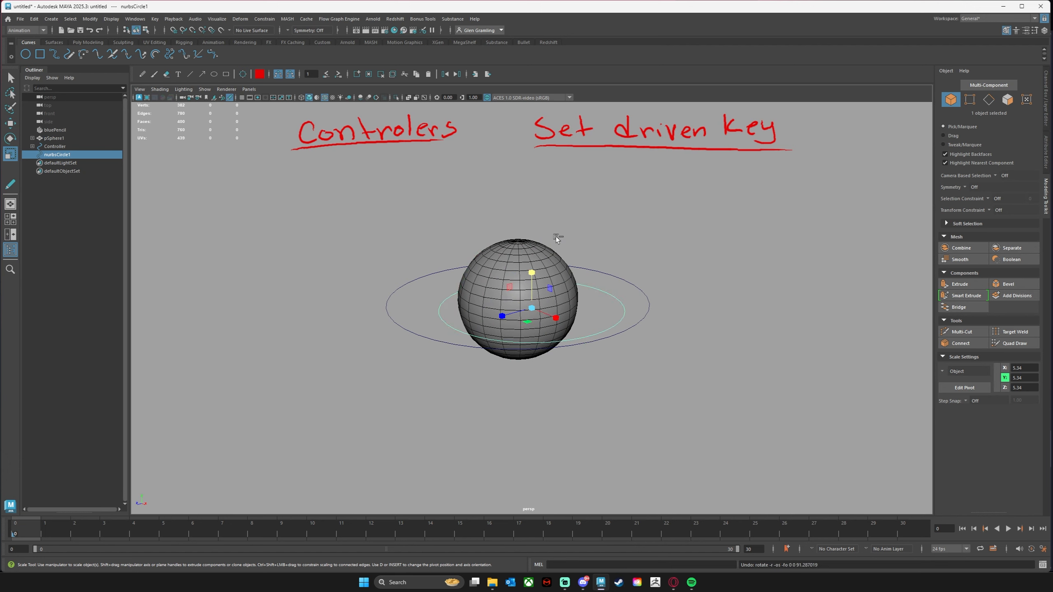
{"action": "left_click_drag", "start_coordinate": [616, 263], "coordinate": [615, 309], "text": "alt"}
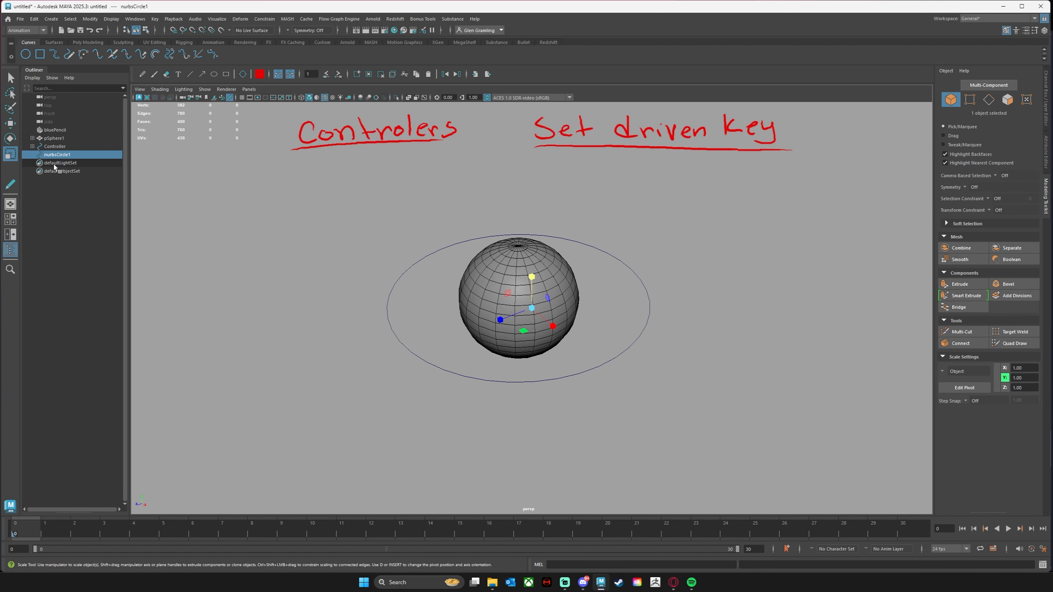
{"action": "key", "text": "Delete"}
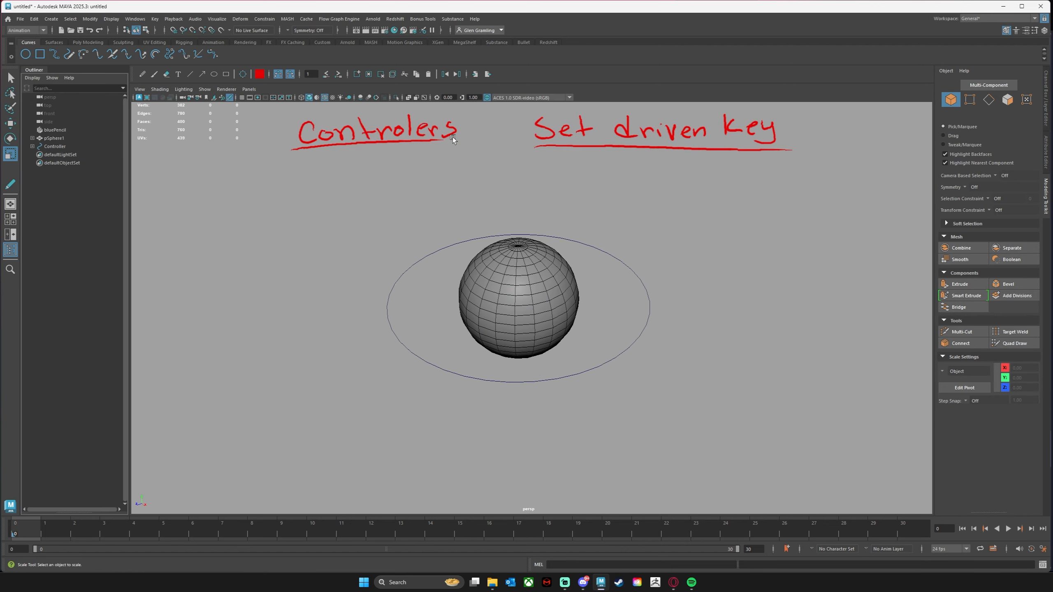
Move the Controller circle along X to check the sphere's response, and undo the move.
{"action": "left_click", "coordinate": [595, 360]}
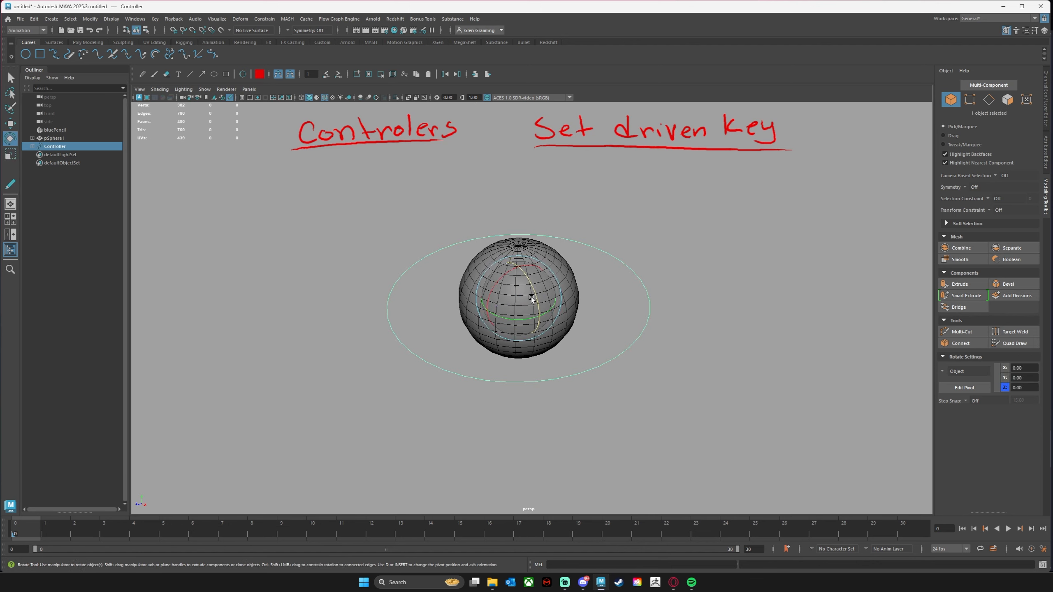
{"action": "key", "text": "w"}
{"action": "mouse_move", "coordinate": [522, 303]}
{"action": "left_mouse_down"}
{"action": "mouse_move", "coordinate": [563, 304]}
{"action": "mouse_move", "coordinate": [537, 310]}
{"action": "left_mouse_up"}
{"action": "key", "text": "ctrl+z"}
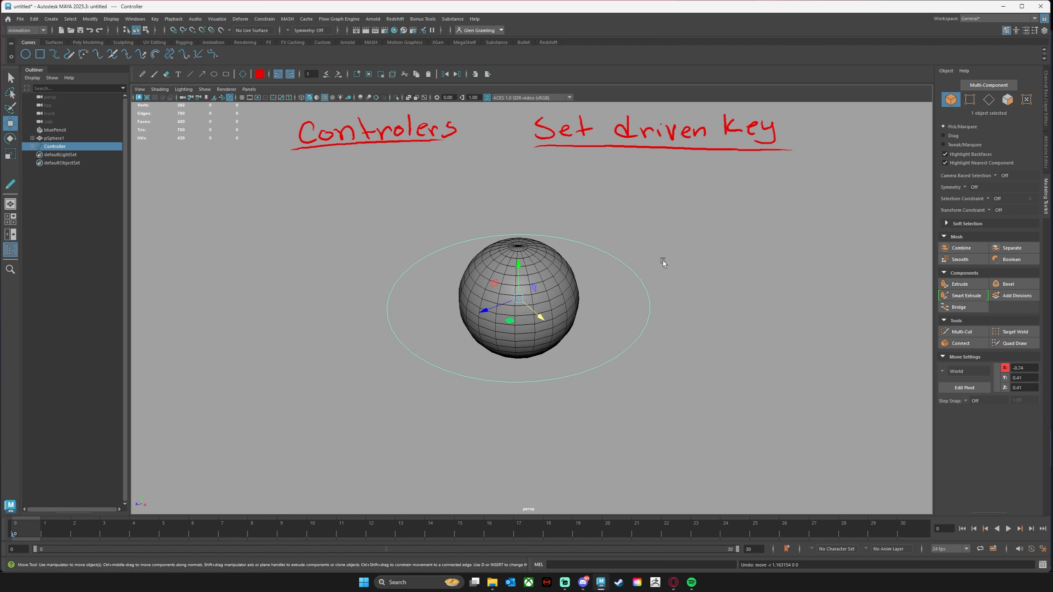
{"action": "left_click_drag", "start_coordinate": [630, 288], "coordinate": [699, 334]}
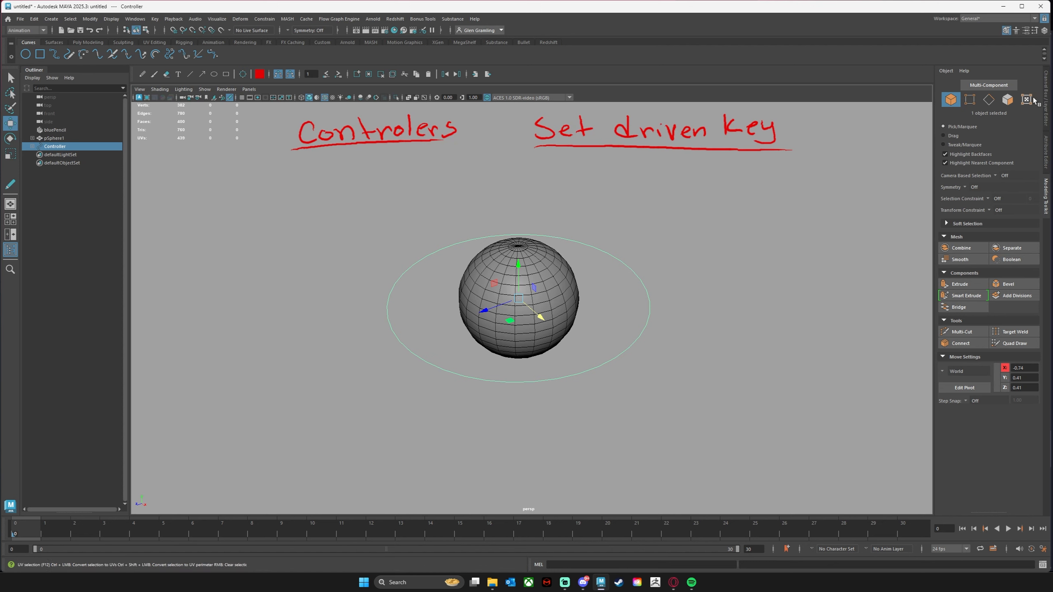
Add a keyable float attribute CScaleX to the Controller with minimum -10, maximum 10 and default 0, keeping the attribute dialog open.
{"action": "left_click", "coordinate": [1045, 106]}
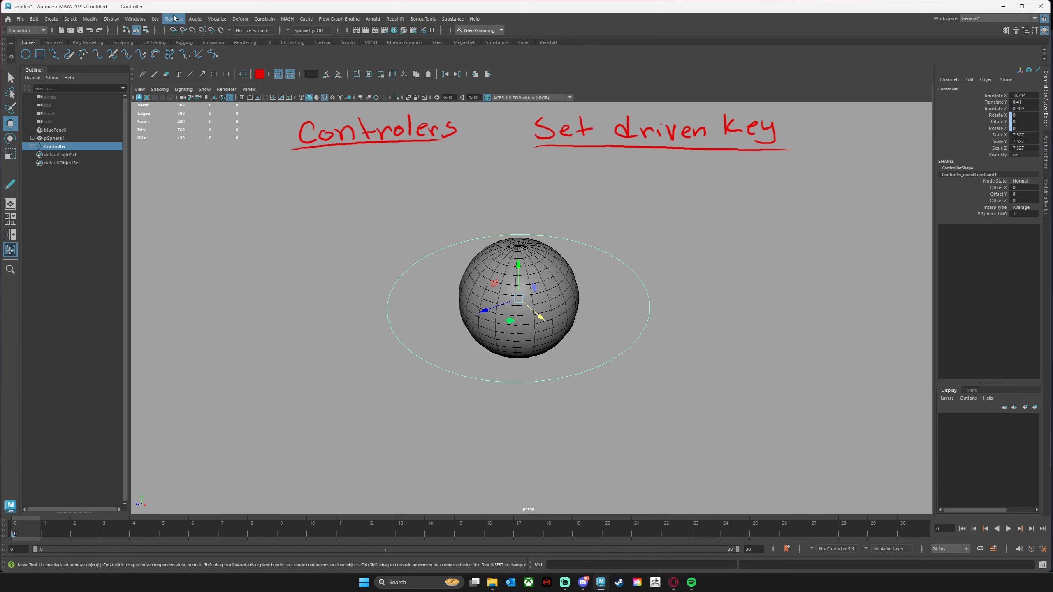
{"action": "left_click", "coordinate": [90, 19]}
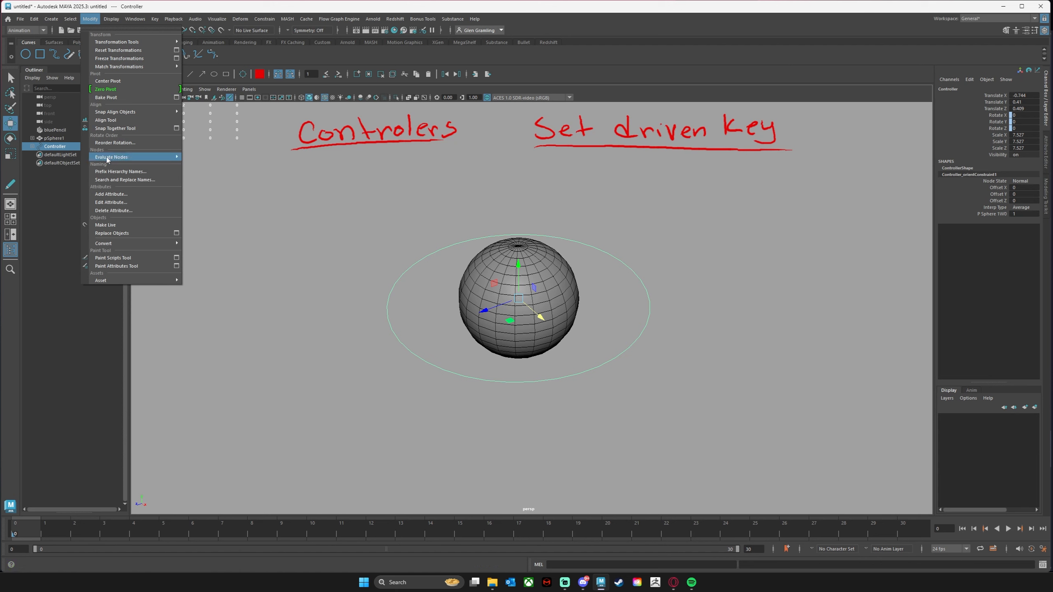
{"action": "left_click", "coordinate": [112, 194]}
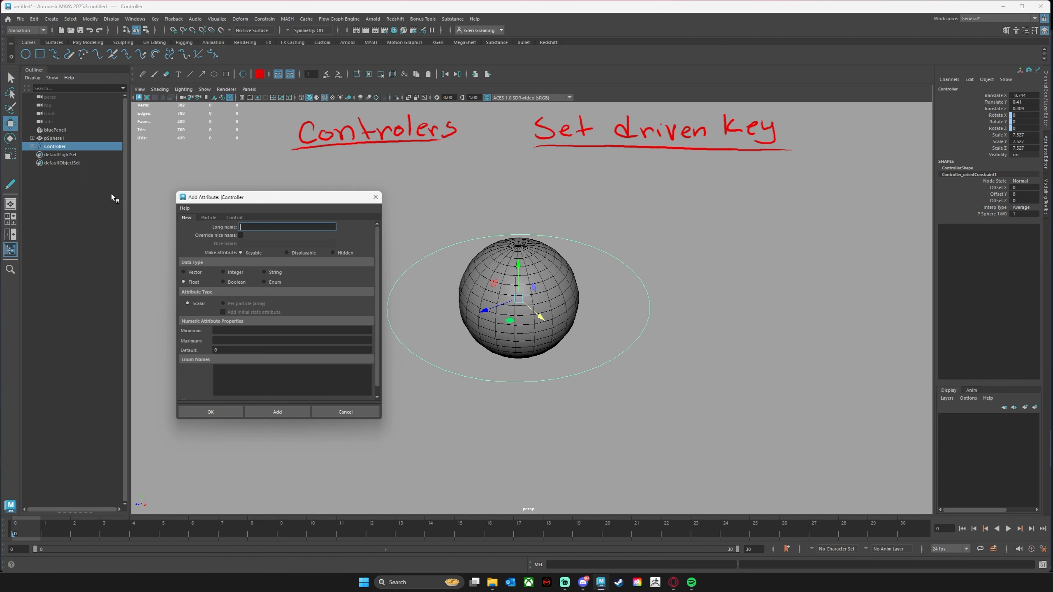
{"action": "left_click_drag", "start_coordinate": [306, 205], "coordinate": [801, 180]}
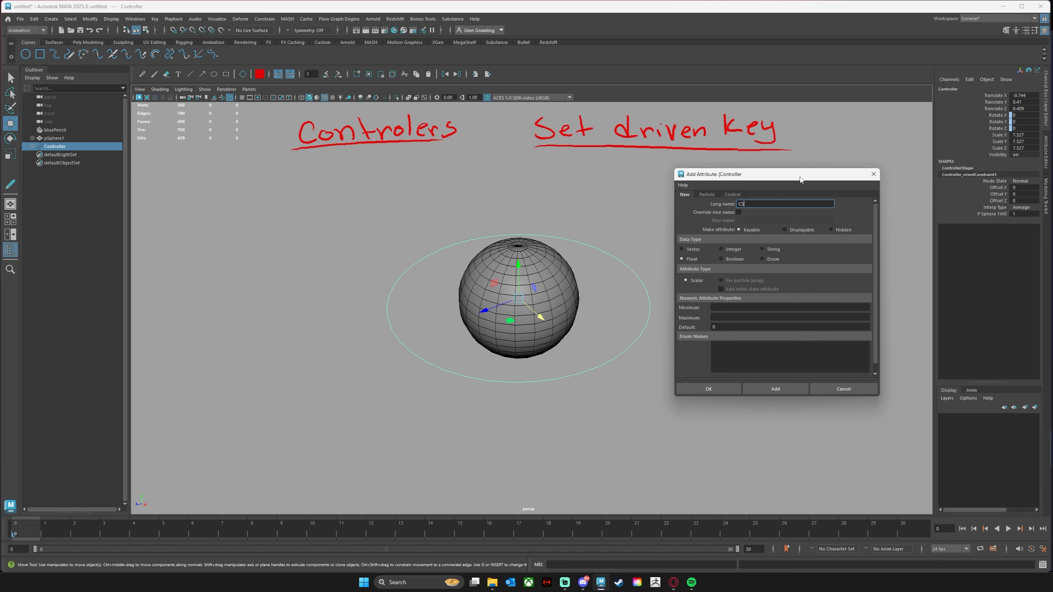
{"action": "type", "text": "caleX"}
{"action": "left_click", "coordinate": [729, 307]}
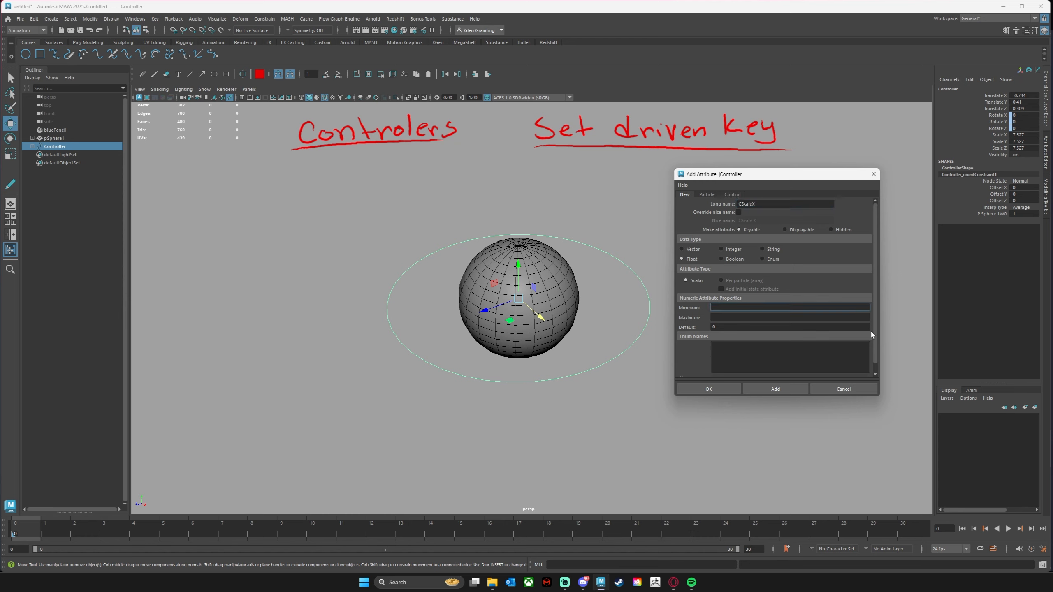
{"action": "type", "text": "-10"}
{"action": "left_click", "coordinate": [780, 317]}
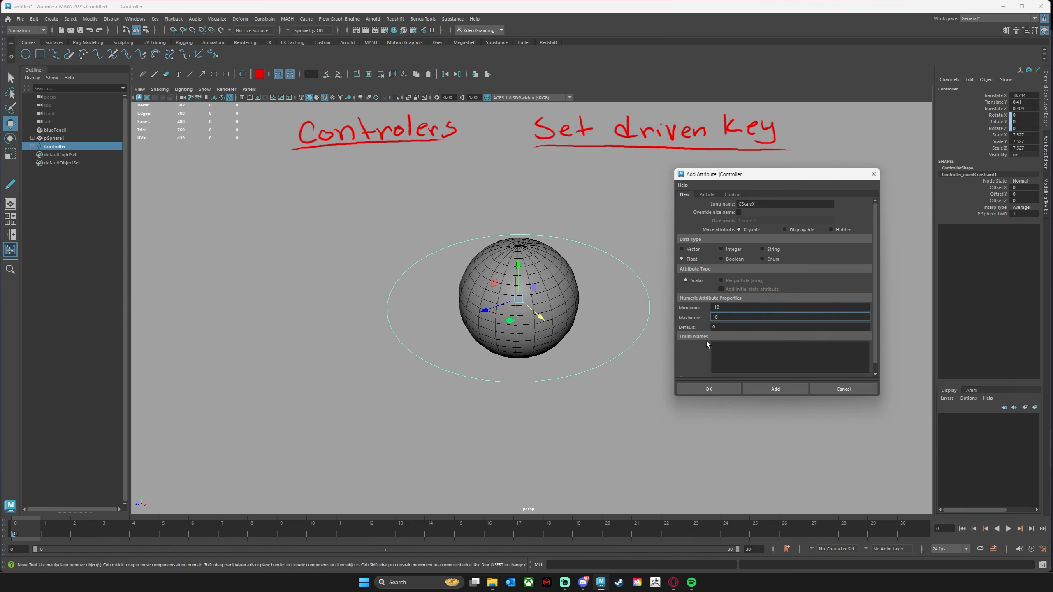
{"action": "left_click", "coordinate": [731, 327]}
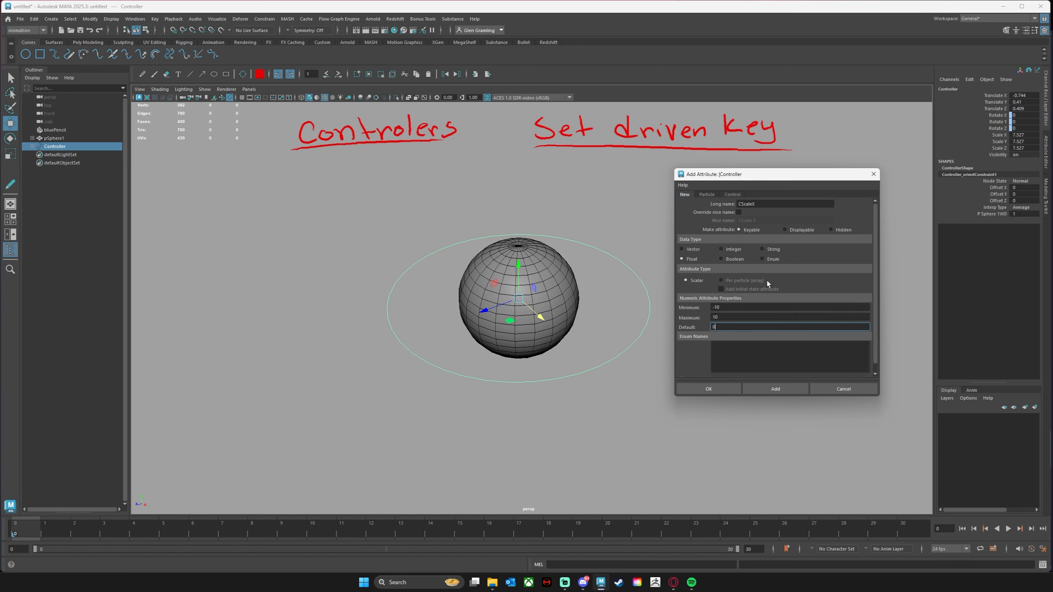
{"action": "left_click", "coordinate": [771, 388]}
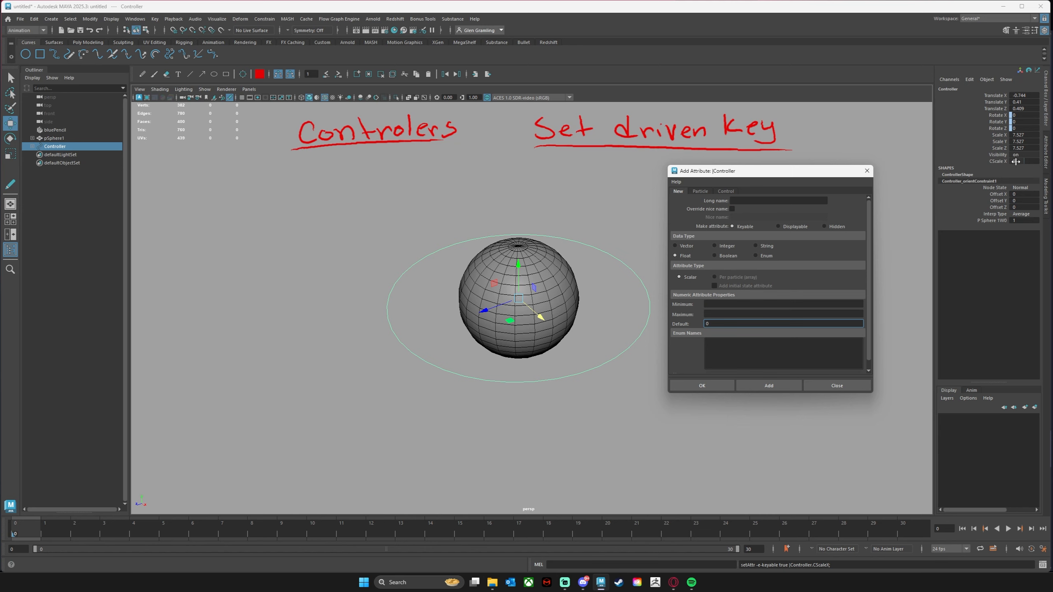
Try a negative value on the Controller's CScale X attribute, and set it back to 0.
{"action": "left_click_drag", "start_coordinate": [1018, 161], "coordinate": [999, 161]}
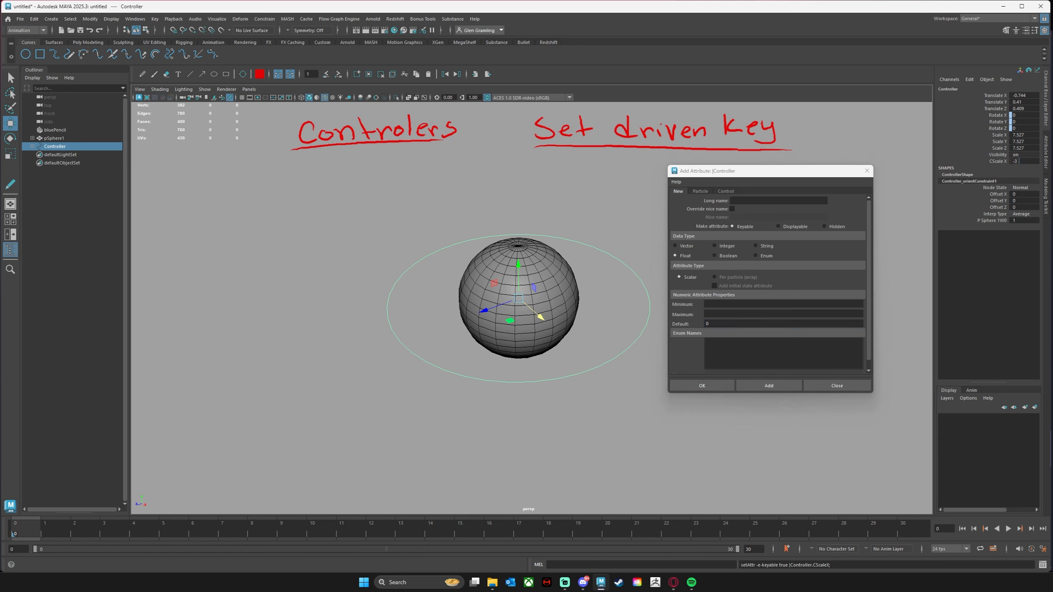
{"action": "left_click", "coordinate": [1021, 161]}
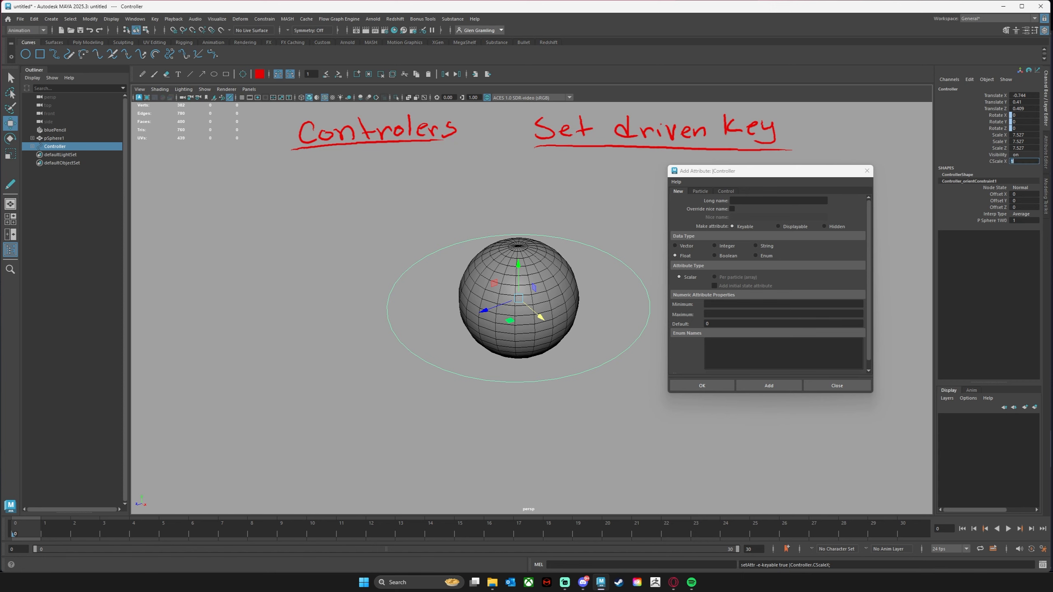
{"action": "key", "text": "Return"}
Add a keyable float attribute CScale Y to the Controller with minimum -10 and maximum 10.
{"action": "left_click_drag", "start_coordinate": [778, 173], "coordinate": [766, 178]}
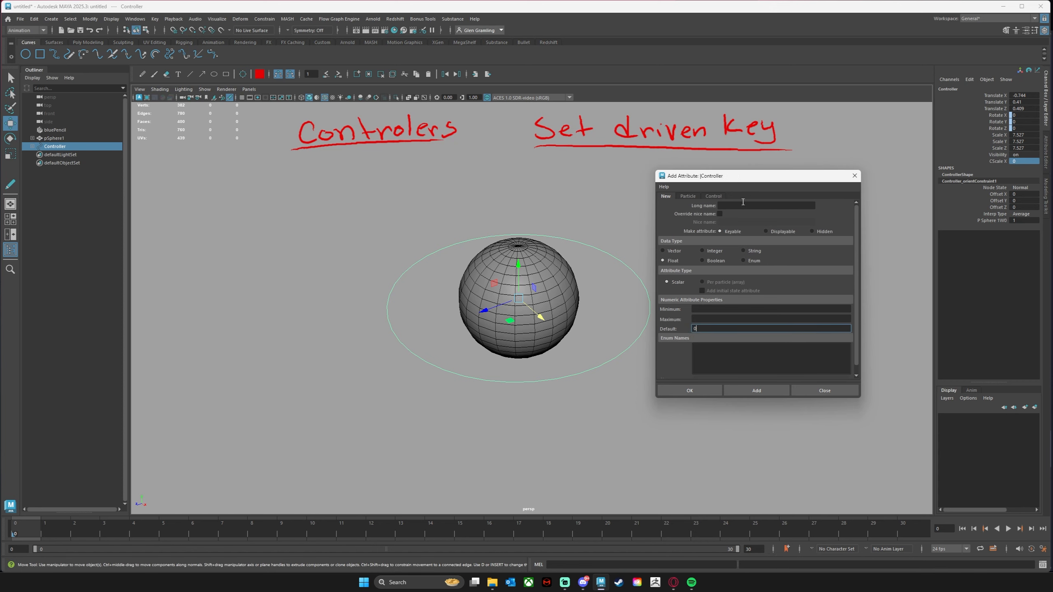
{"action": "left_click", "coordinate": [743, 205]}
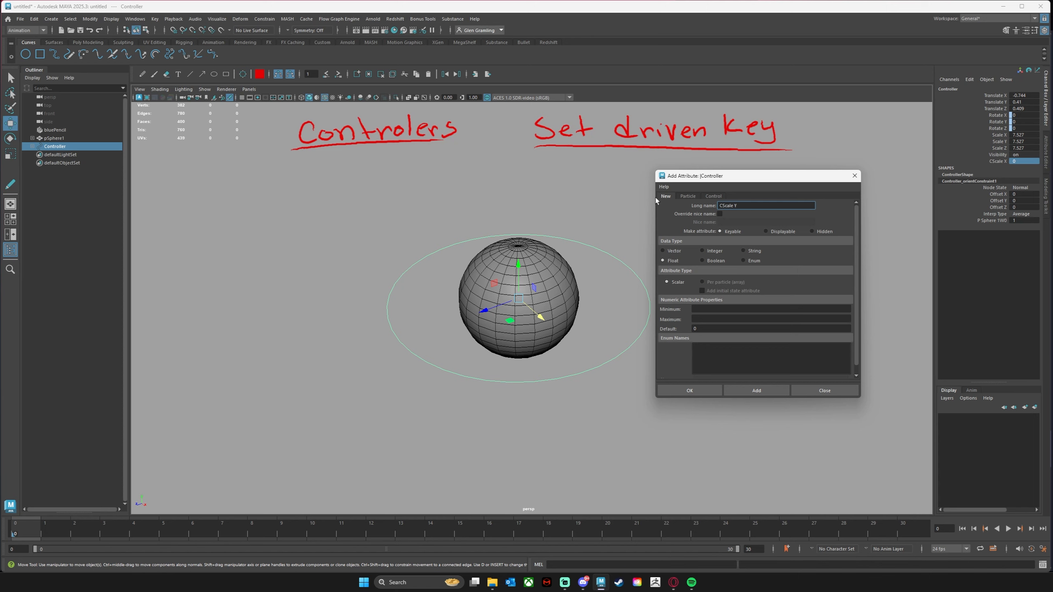
{"action": "key", "text": "Tab"}
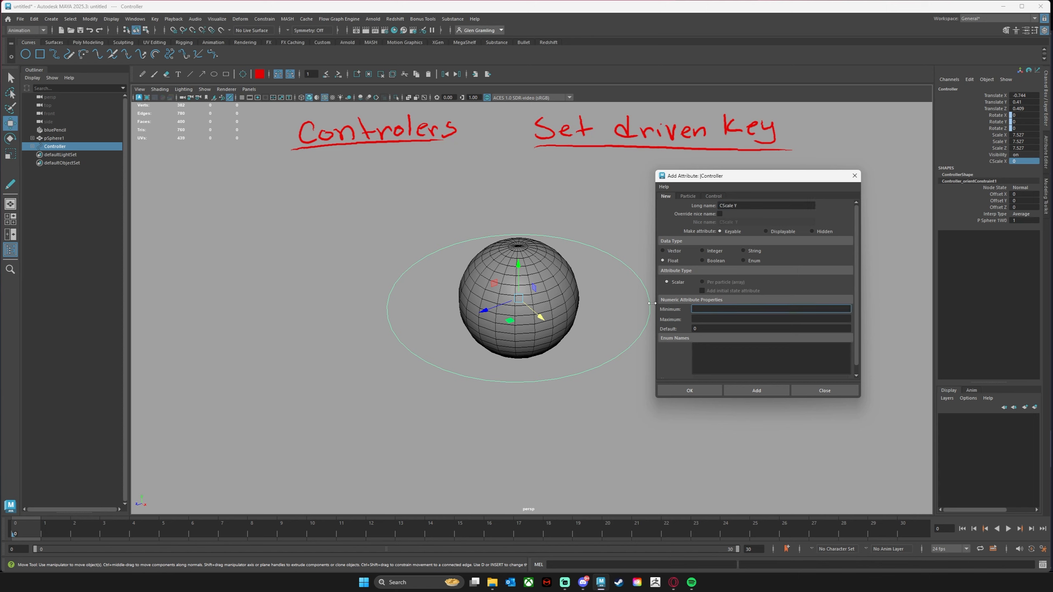
{"action": "type", "text": "-10"}
{"action": "key", "text": "Tab"}
{"action": "type", "text": "1"}
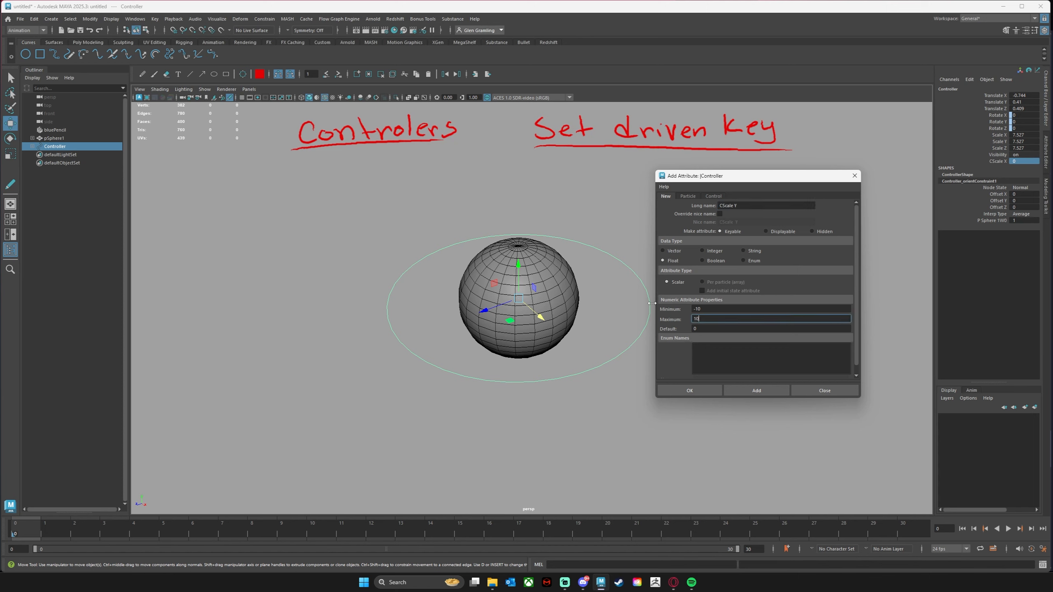
{"action": "type", "text": "0"}
{"action": "left_click", "coordinate": [751, 391]}
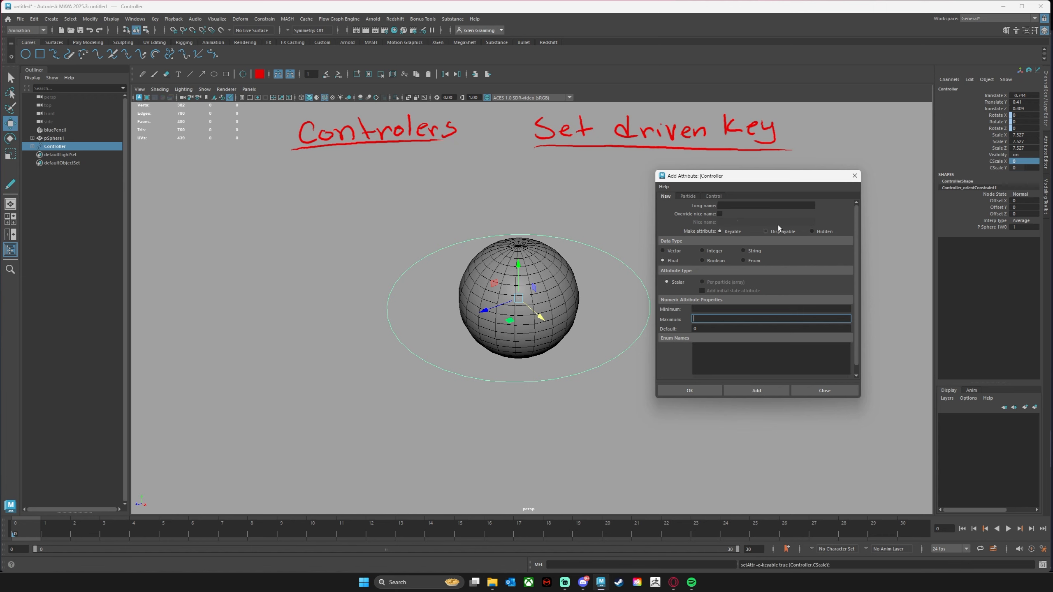
Add a keyable float attribute CScale Z to the Controller with minimum -10 and maximum 10, and close the attribute dialog.
{"action": "left_click", "coordinate": [737, 208]}
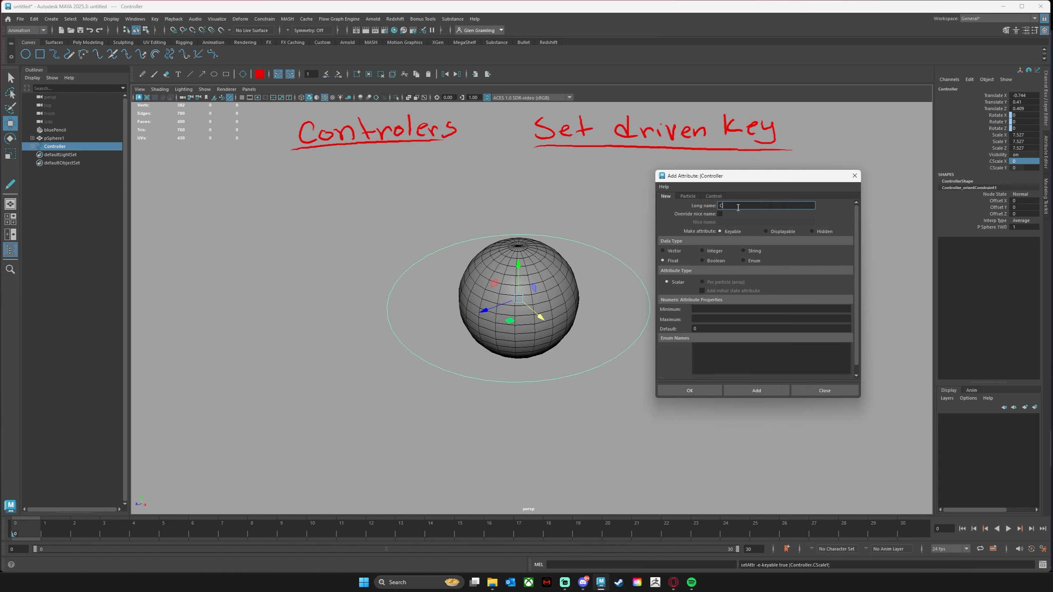
{"action": "type", "text": "CScale Z"}
{"action": "left_click", "coordinate": [703, 309]}
{"action": "type", "text": "-"}
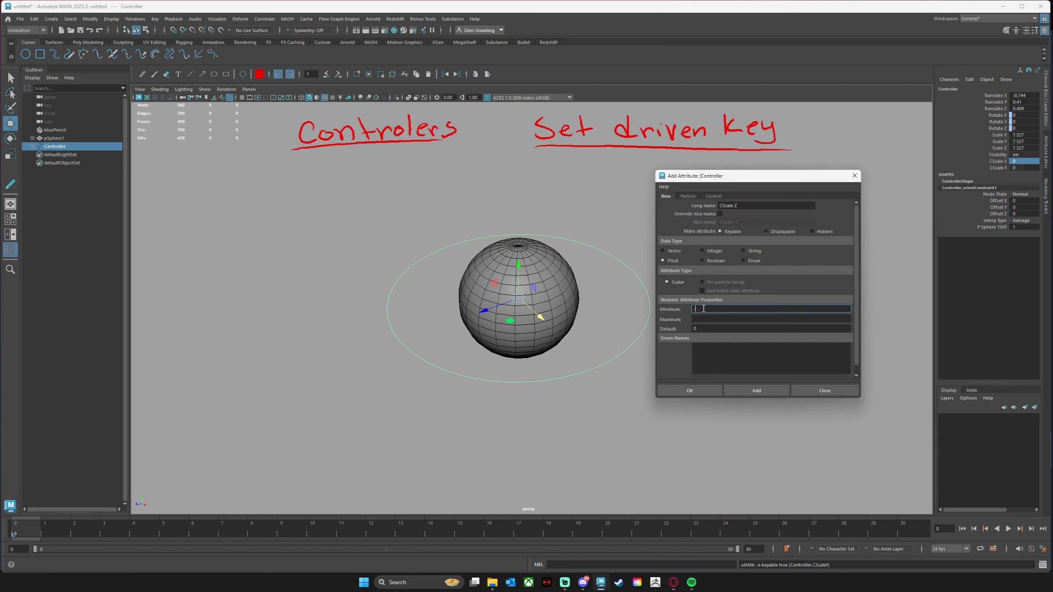
{"action": "type", "text": "10"}
{"action": "key", "text": "Tab"}
{"action": "type", "text": "1"}
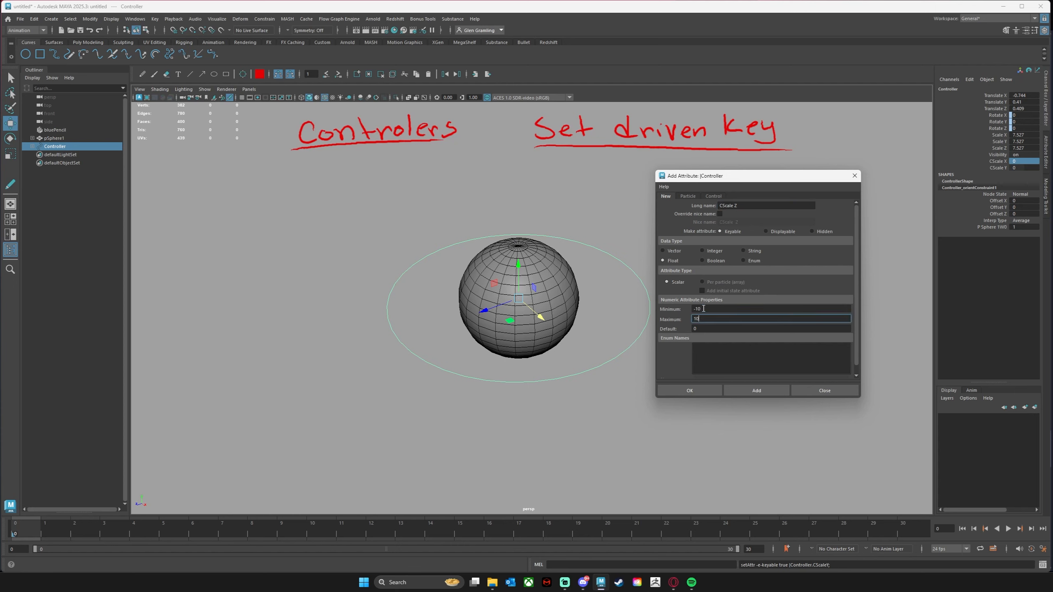
{"action": "type", "text": "0"}
{"action": "left_click", "coordinate": [767, 392]}
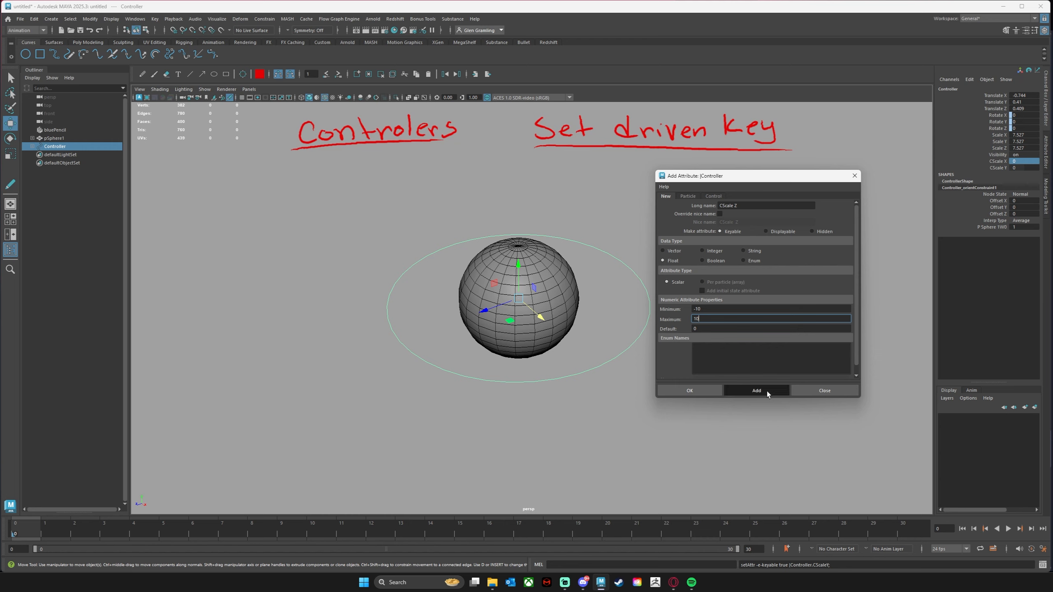
{"action": "left_click", "coordinate": [824, 390]}
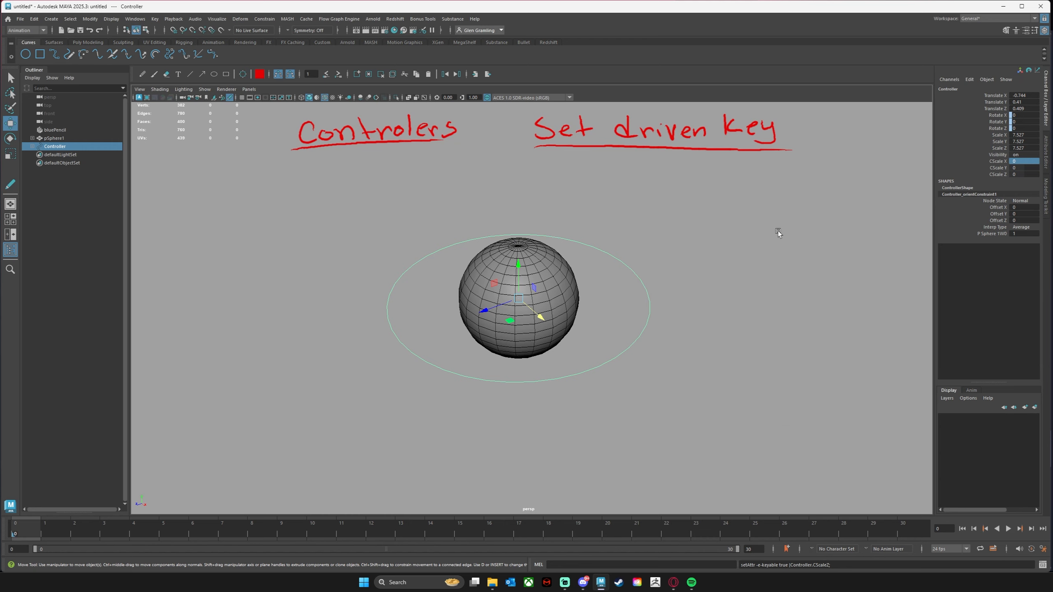
Try the Controller's CScale Y attribute at 10, set it back to 0, and clear the selection.
{"action": "left_click", "coordinate": [992, 162]}
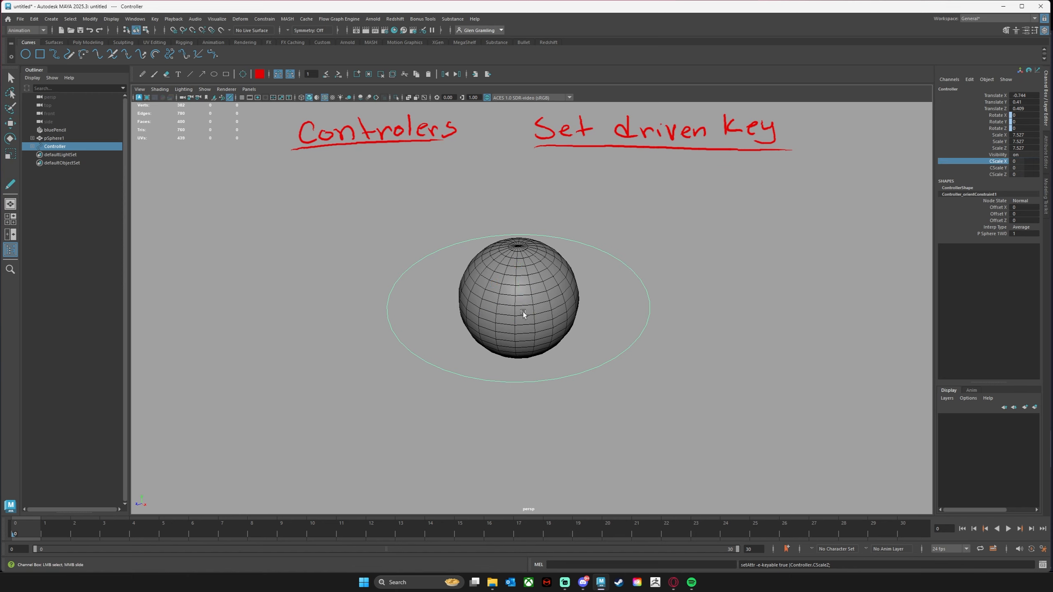
{"action": "left_click", "coordinate": [997, 168]}
{"action": "left_click", "coordinate": [996, 175]}
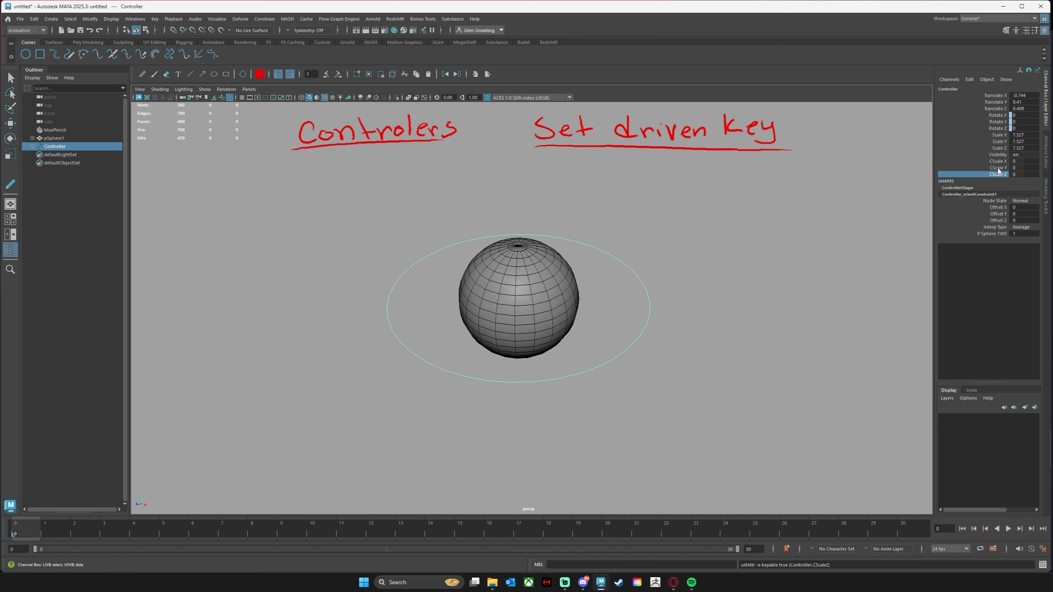
{"action": "left_click", "coordinate": [998, 162]}
{"action": "left_click", "coordinate": [996, 168]}
{"action": "middle_click_drag", "start_coordinate": [794, 225], "coordinate": [838, 217]}
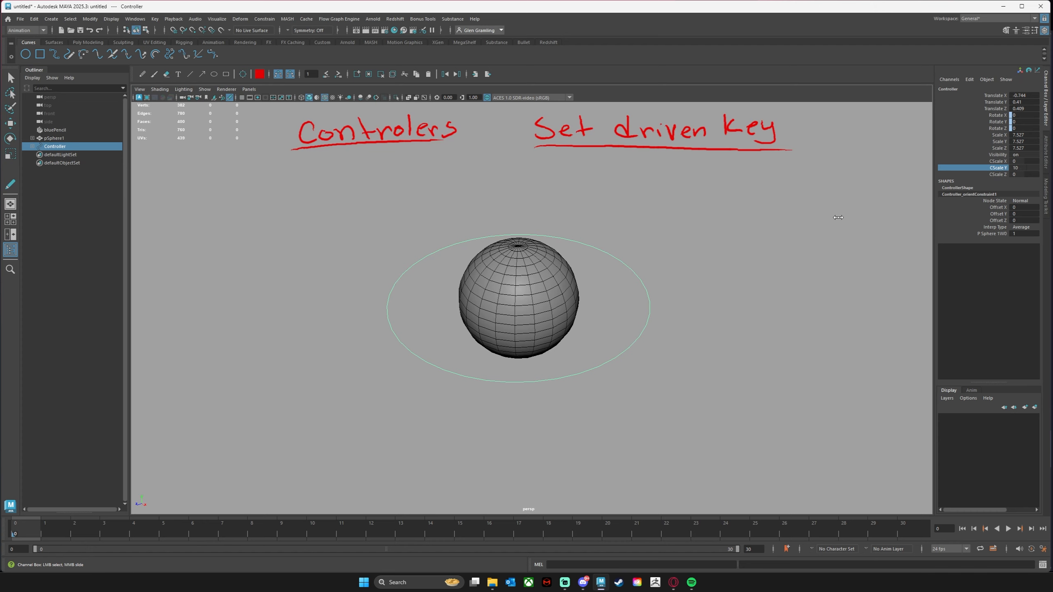
{"action": "double_click", "coordinate": [1019, 168]}
{"action": "type", "text": "0"}
{"action": "left_click", "coordinate": [744, 229]}
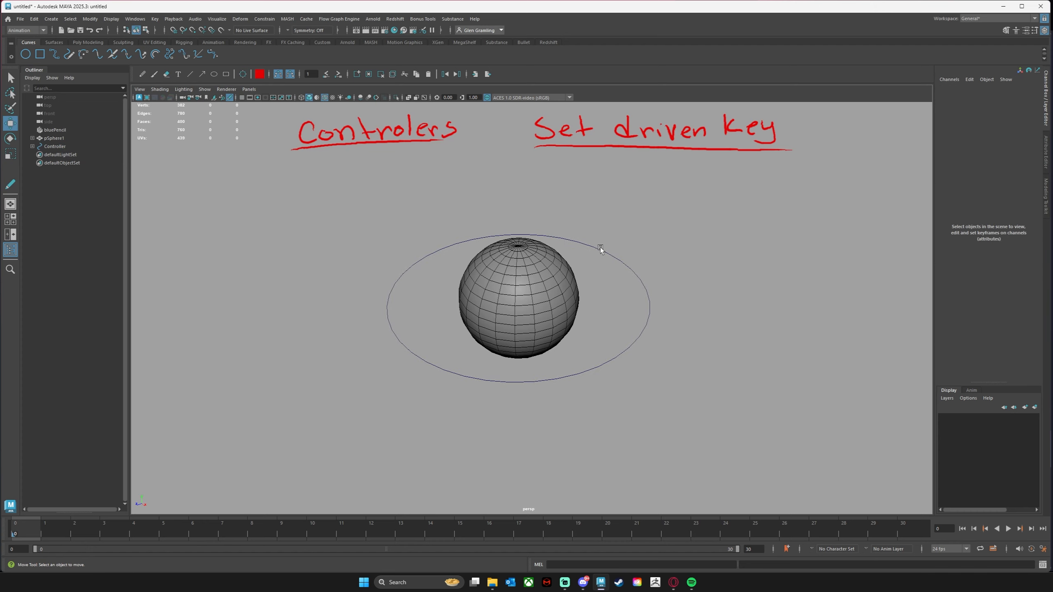
Open the Set Driven Key window and load the Controller circle as driver and pSphere1 as driven.
{"action": "left_click", "coordinate": [154, 19]}
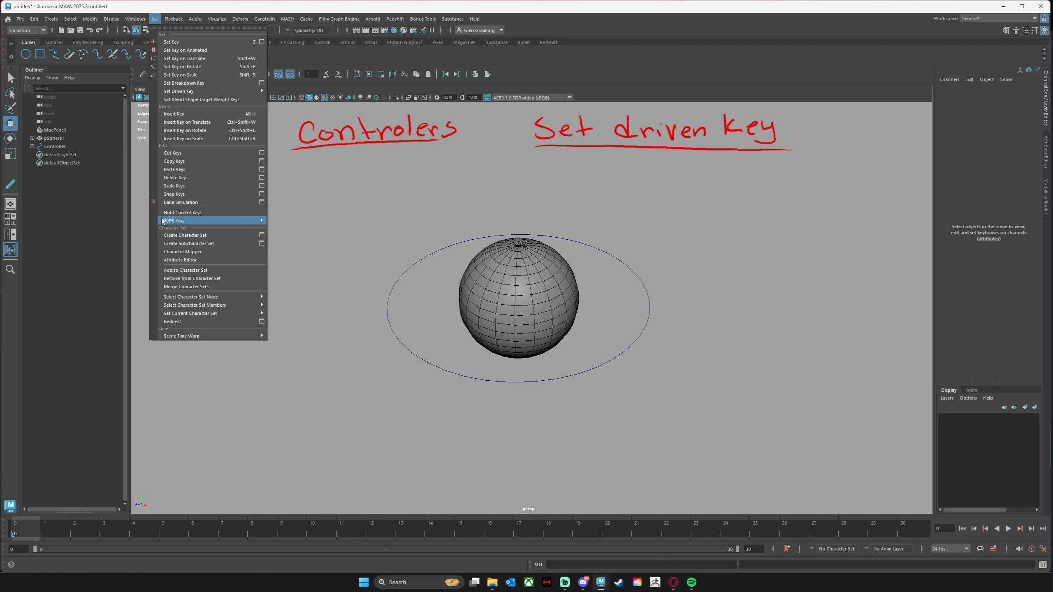
{"action": "mouse_move", "coordinate": [188, 95]}
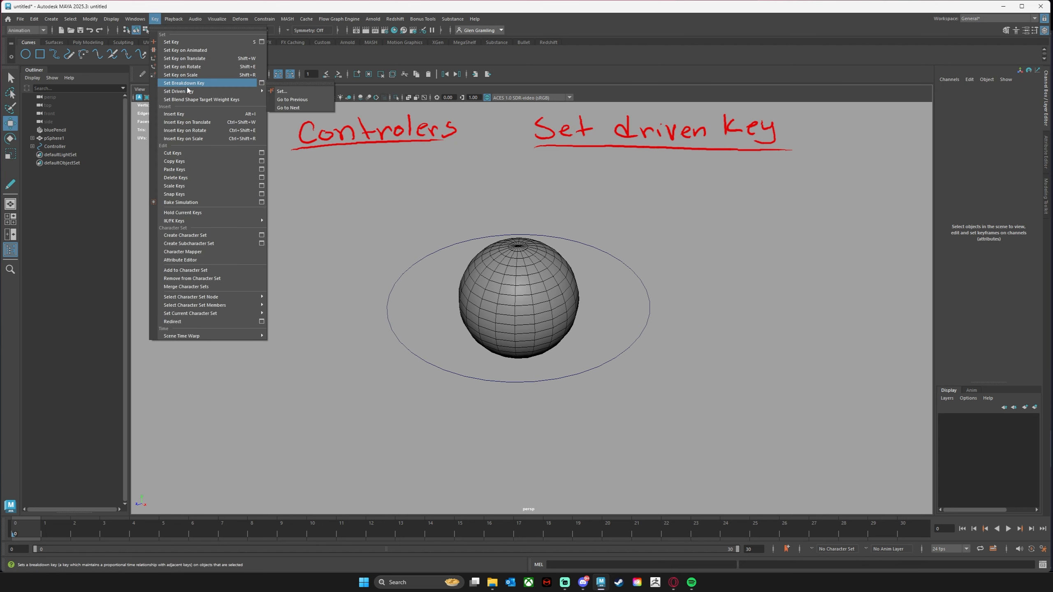
{"action": "left_click", "coordinate": [294, 92]}
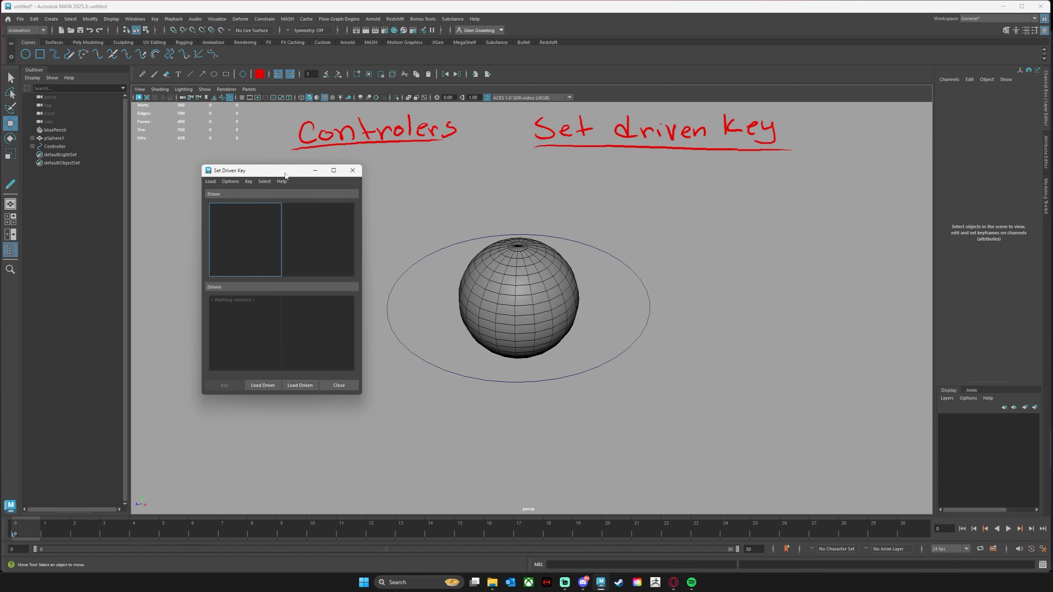
{"action": "mouse_move", "coordinate": [285, 175]}
{"action": "left_mouse_down"}
{"action": "mouse_move", "coordinate": [311, 221]}
{"action": "mouse_move", "coordinate": [282, 179]}
{"action": "left_mouse_up"}
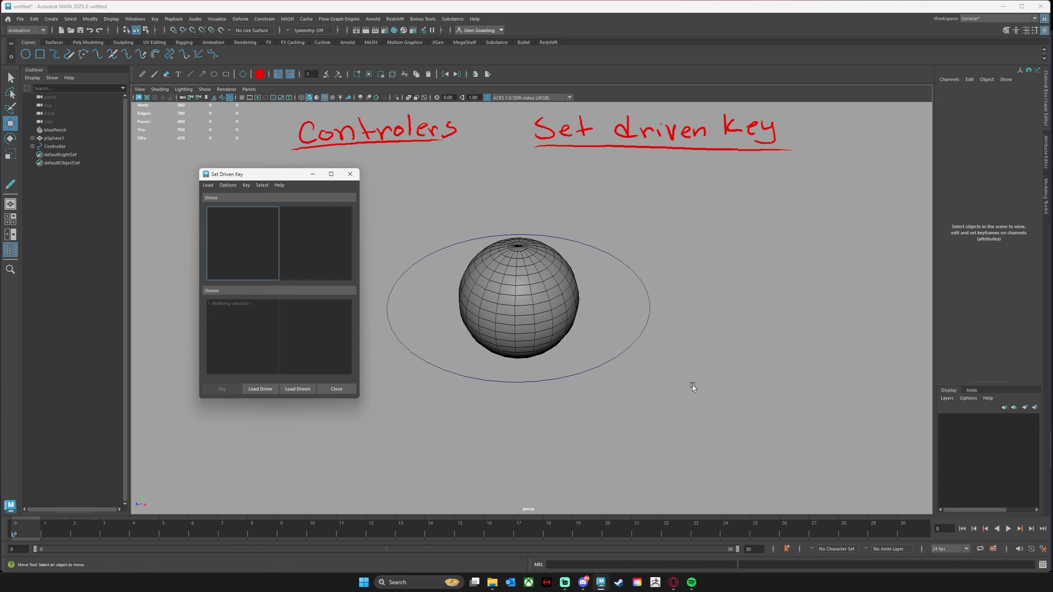
{"action": "left_click_drag", "start_coordinate": [662, 359], "coordinate": [624, 336]}
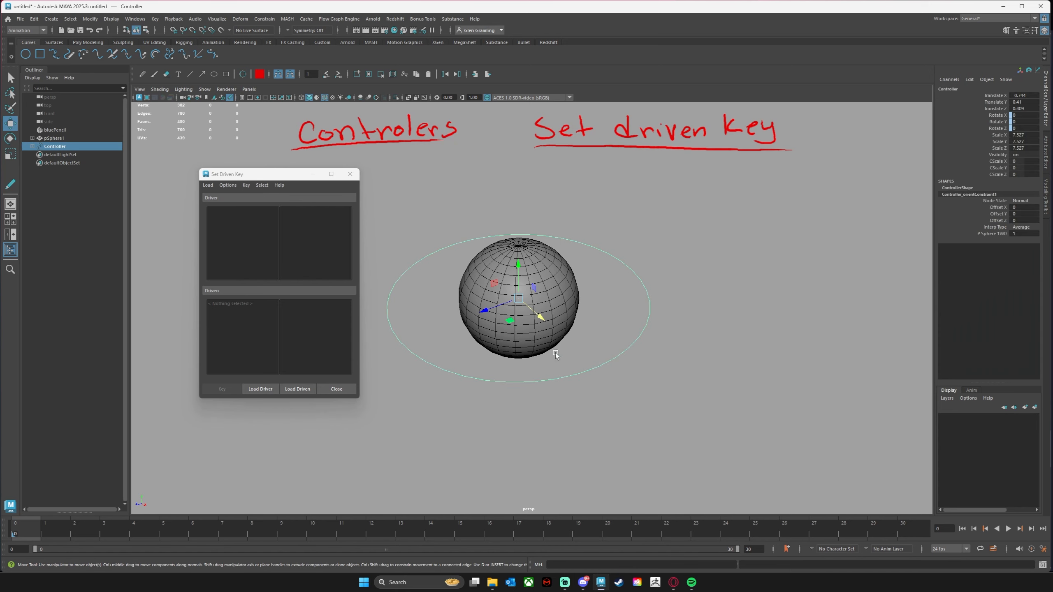
{"action": "left_click", "coordinate": [258, 391]}
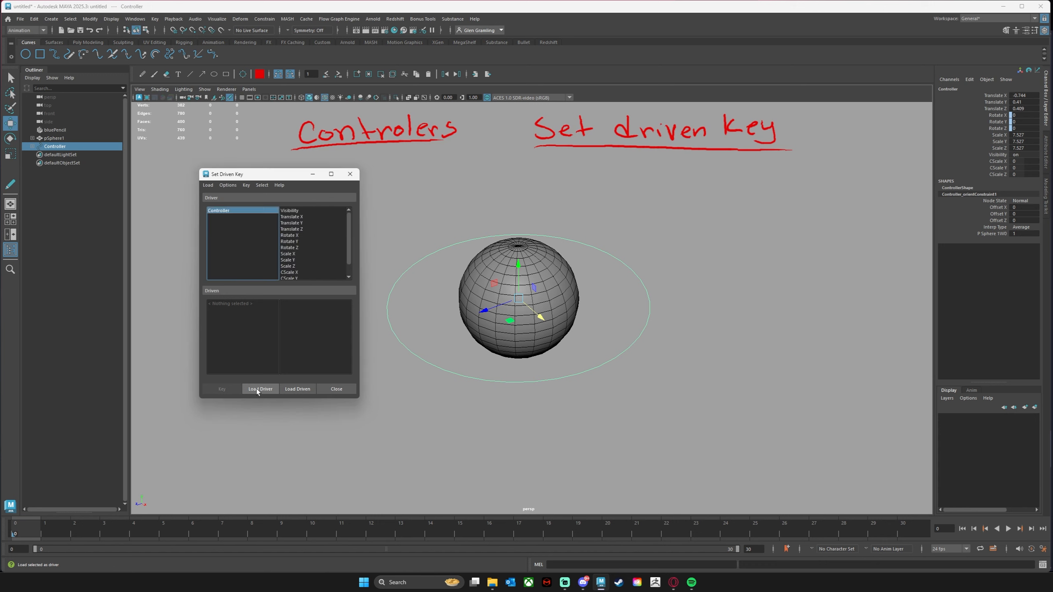
{"action": "left_click", "coordinate": [536, 273]}
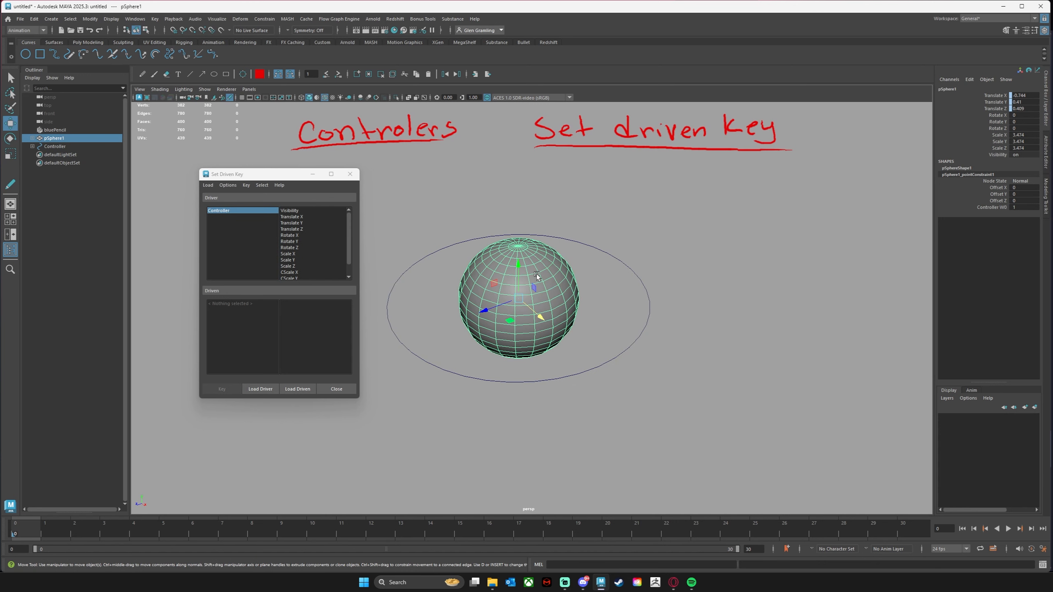
{"action": "left_click", "coordinate": [293, 390]}
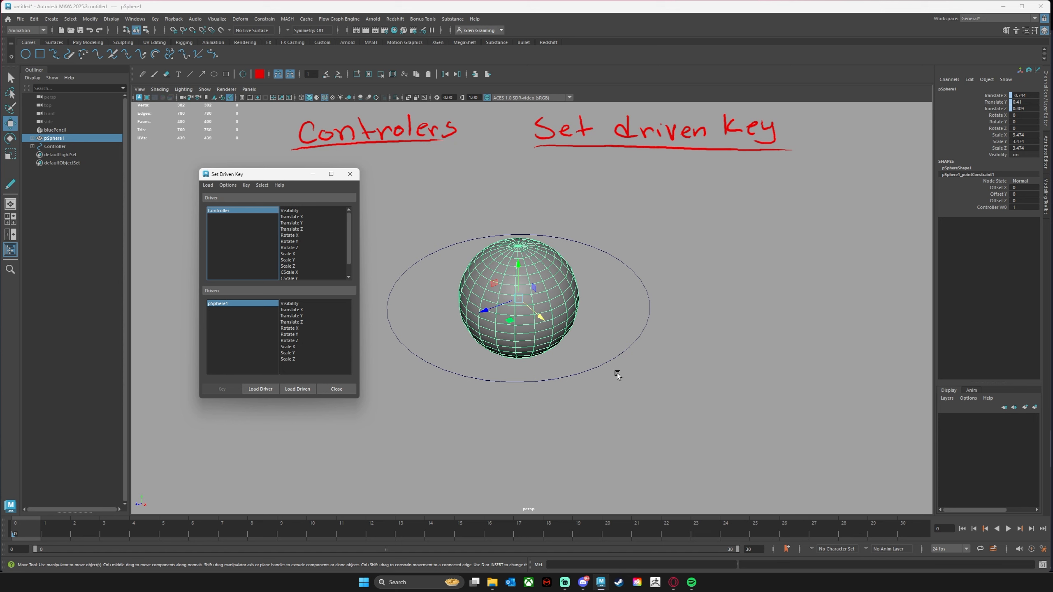
Pair the Controller's CScale X with the sphere's Scale X and key their current relationship.
{"action": "left_click", "coordinate": [622, 353]}
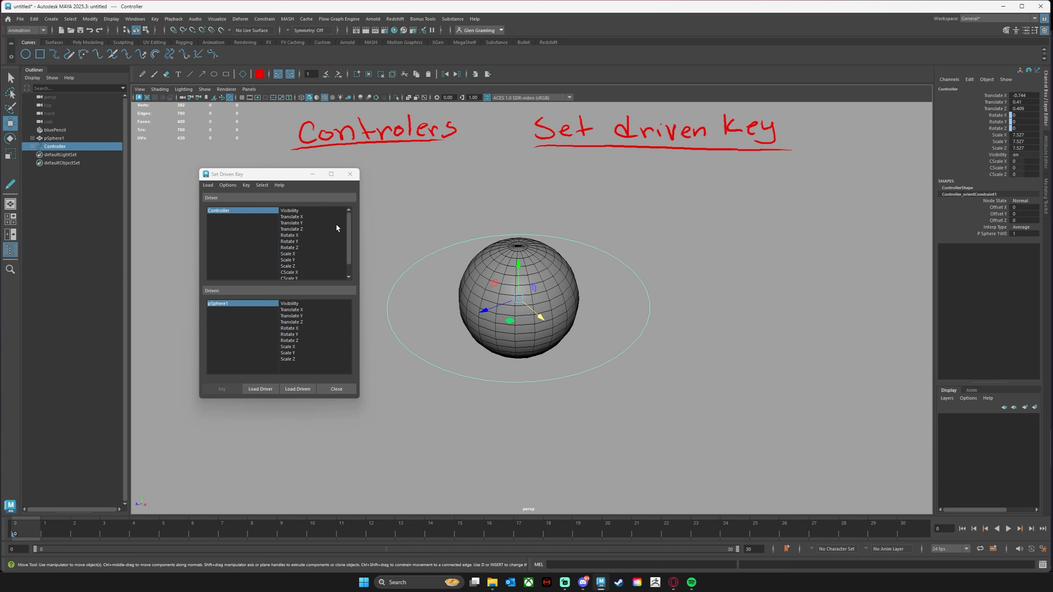
{"action": "left_click_drag", "start_coordinate": [350, 235], "coordinate": [355, 266]}
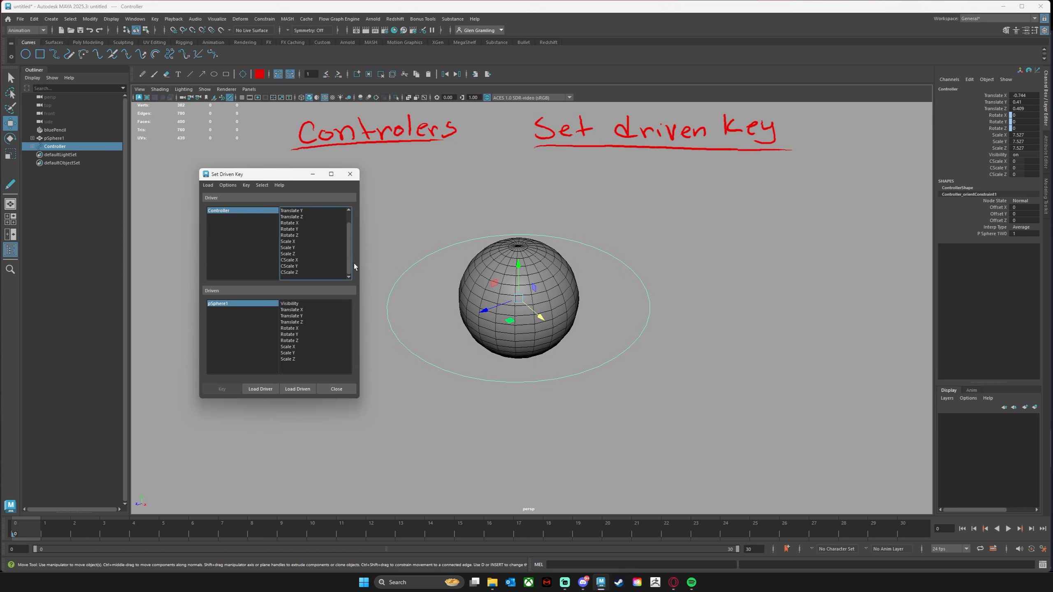
{"action": "left_click", "coordinate": [292, 260]}
{"action": "left_click", "coordinate": [292, 348]}
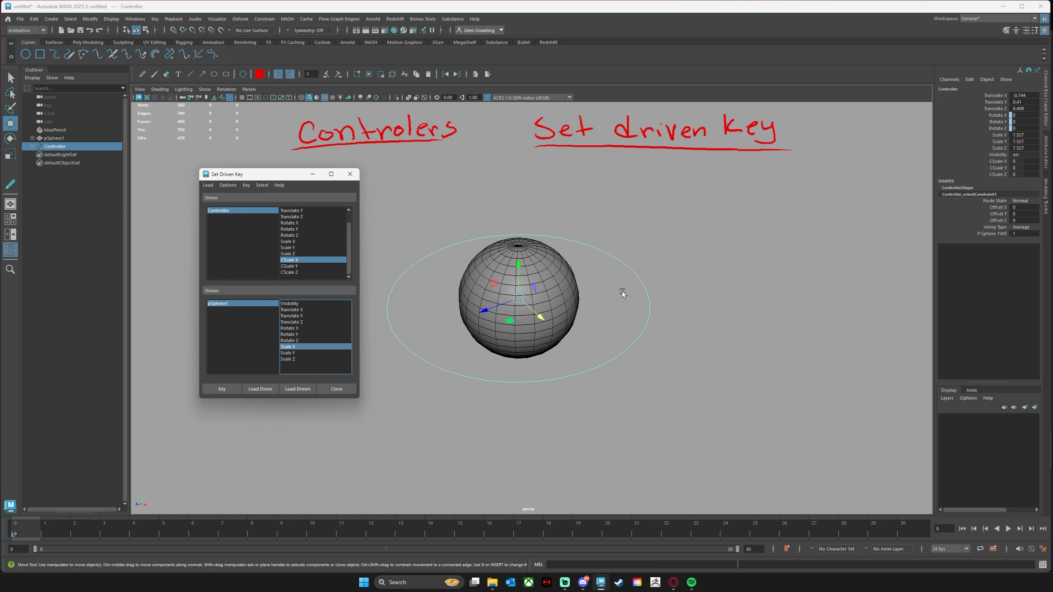
{"action": "left_click", "coordinate": [556, 290]}
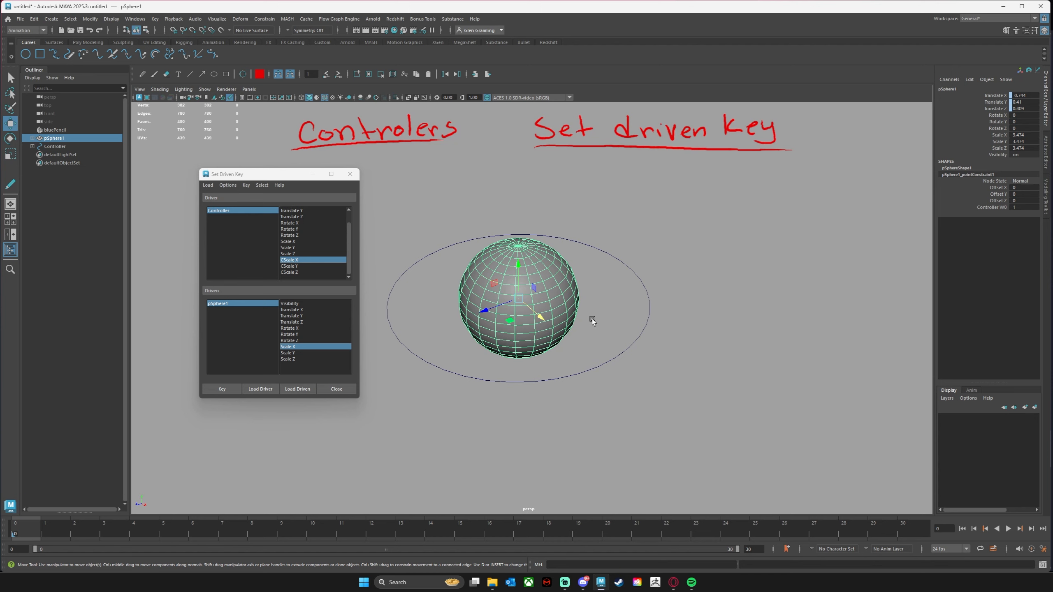
{"action": "left_click", "coordinate": [624, 353]}
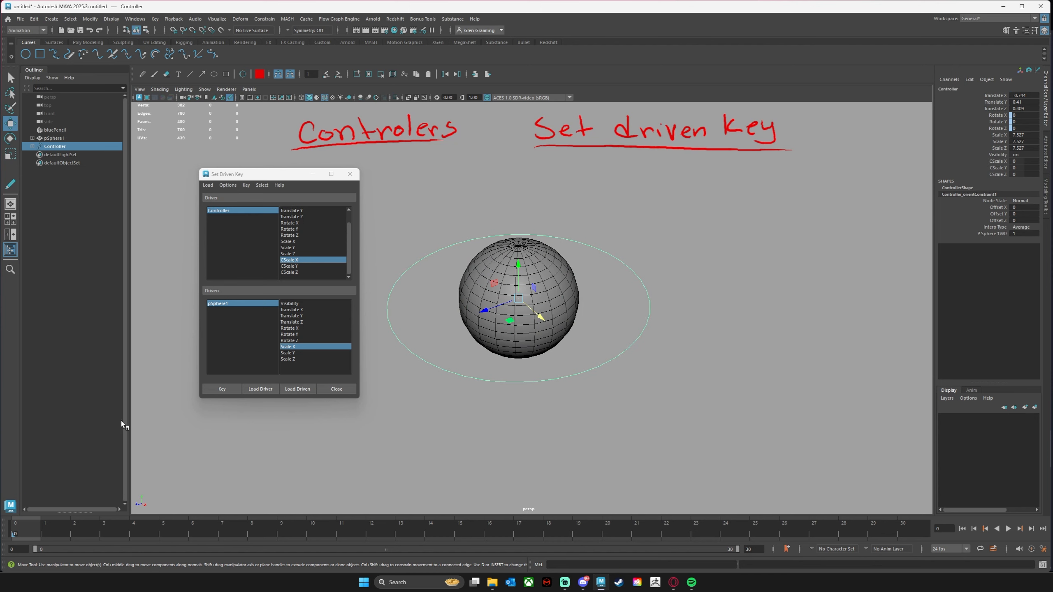
{"action": "left_click", "coordinate": [216, 392]}
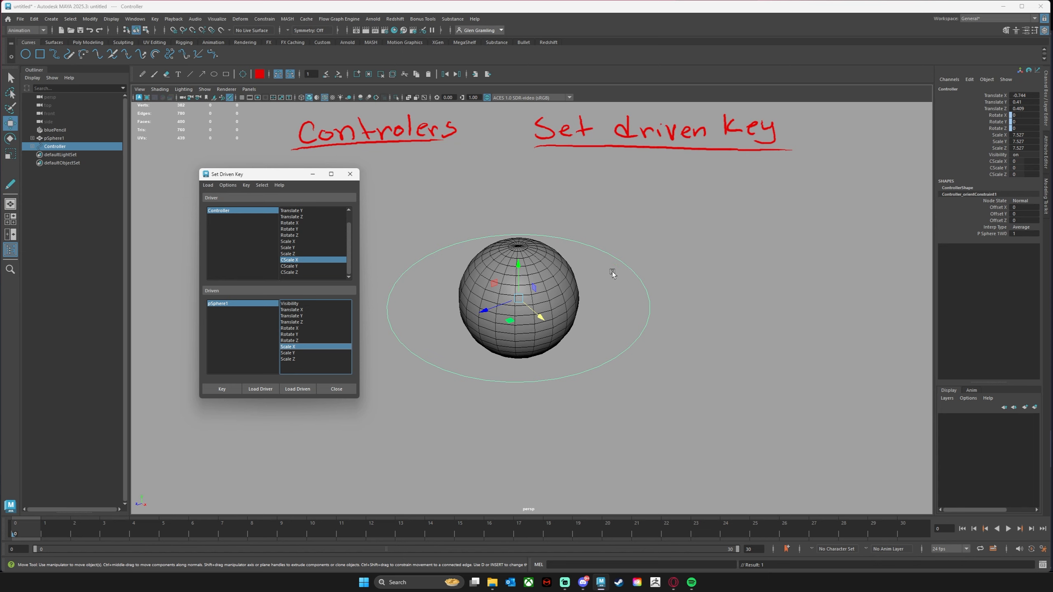
Reselect the Controller circle and open its CScale X value for editing.
{"action": "left_click", "coordinate": [603, 326]}
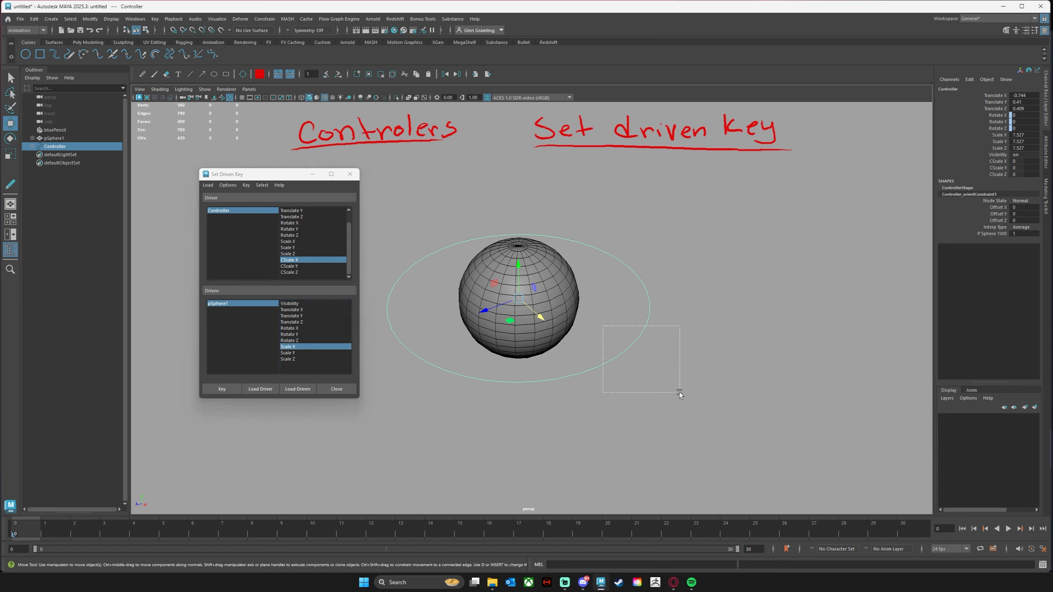
{"action": "left_click_drag", "start_coordinate": [680, 394], "coordinate": [680, 393]}
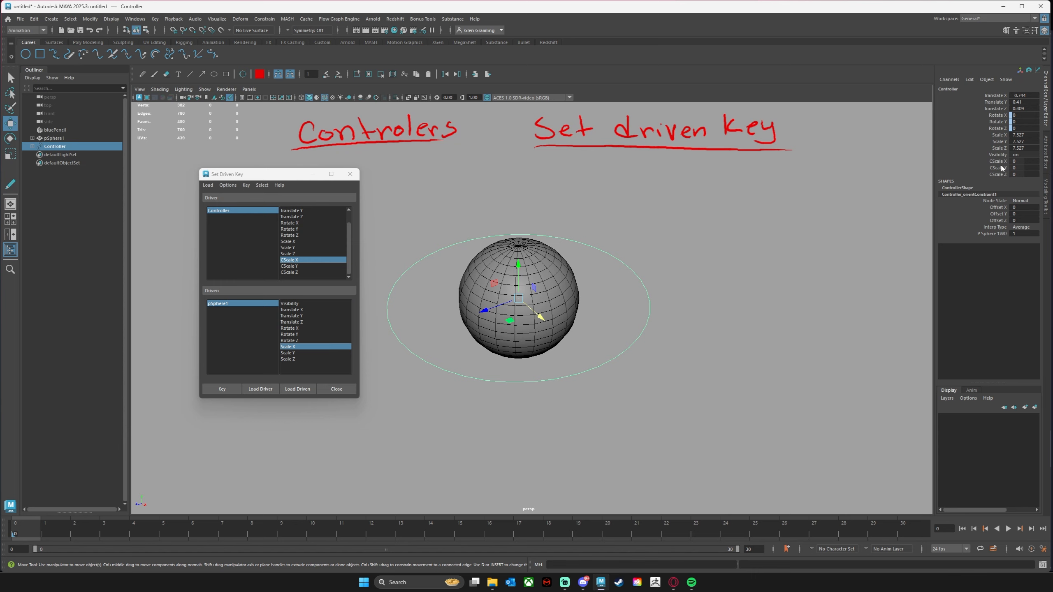
{"action": "left_click", "coordinate": [1017, 161]}
Shrink the sphere along X to a Scale X of 1 and set a driven key against the Controller's CScale X.
{"action": "left_click", "coordinate": [545, 282]}
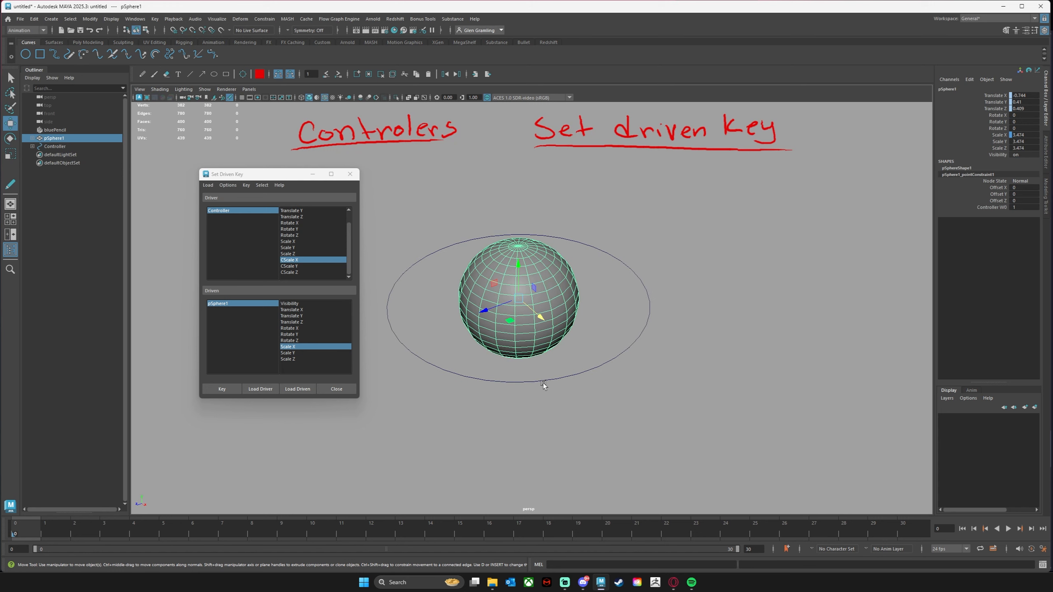
{"action": "key", "text": "e"}
{"action": "key", "text": "r"}
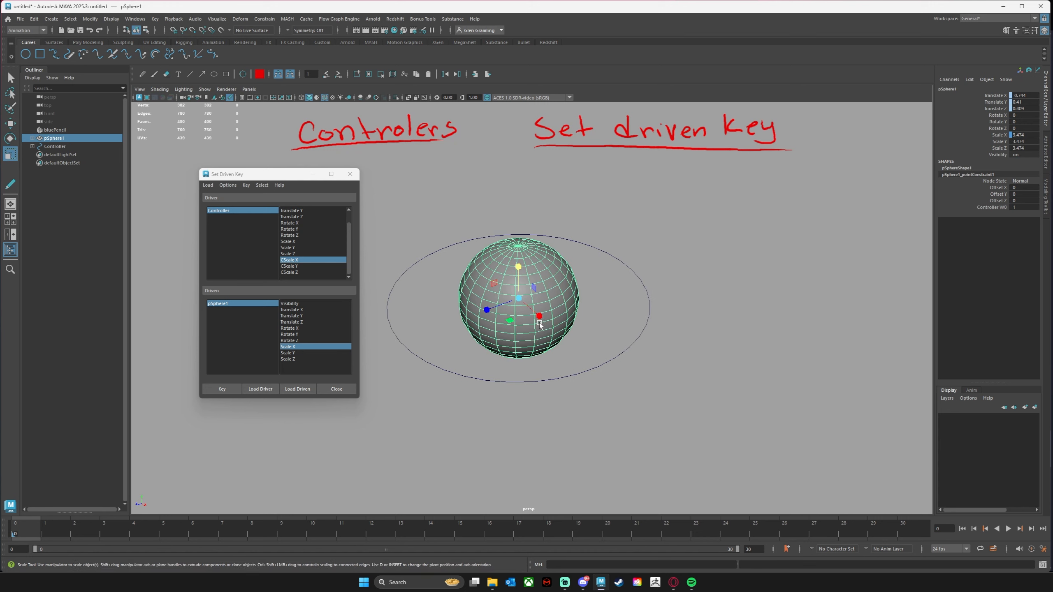
{"action": "left_click_drag", "start_coordinate": [539, 317], "coordinate": [521, 303]}
{"action": "double_click", "coordinate": [1029, 134]}
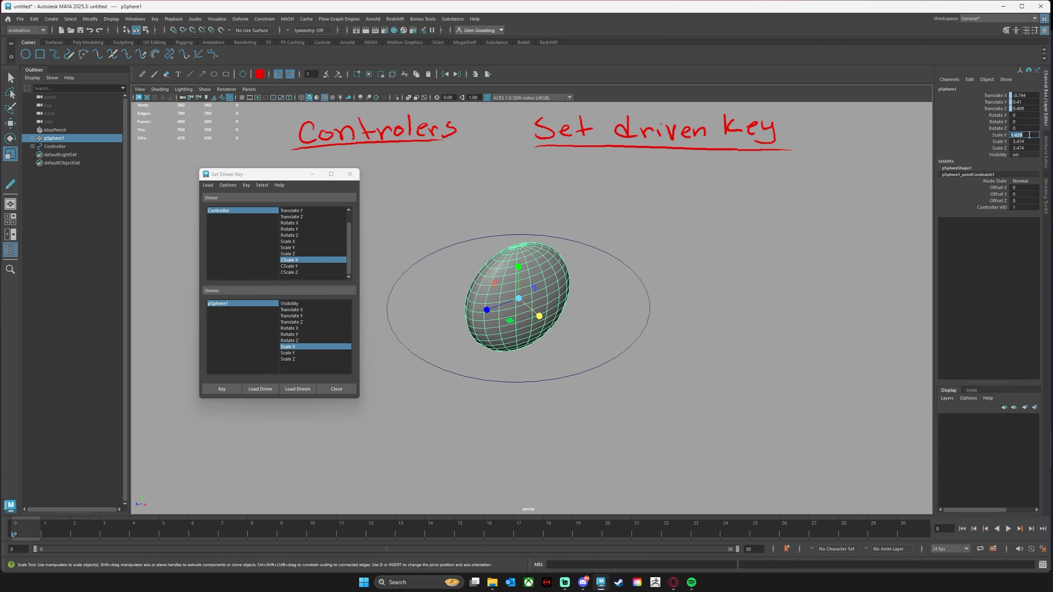
{"action": "type", "text": "1"}
{"action": "key", "text": "Return"}
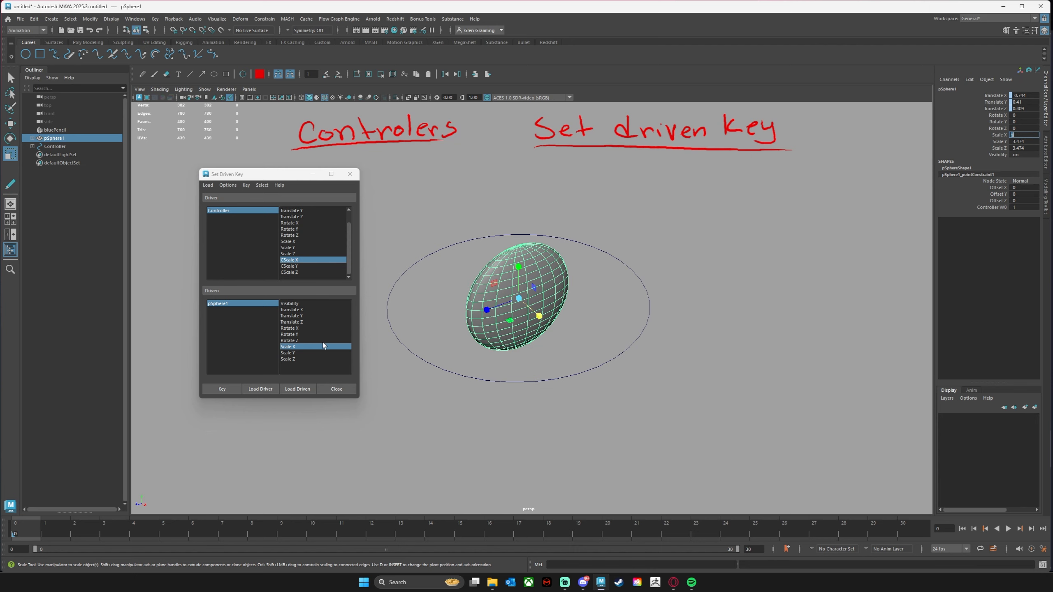
{"action": "left_click", "coordinate": [221, 390]}
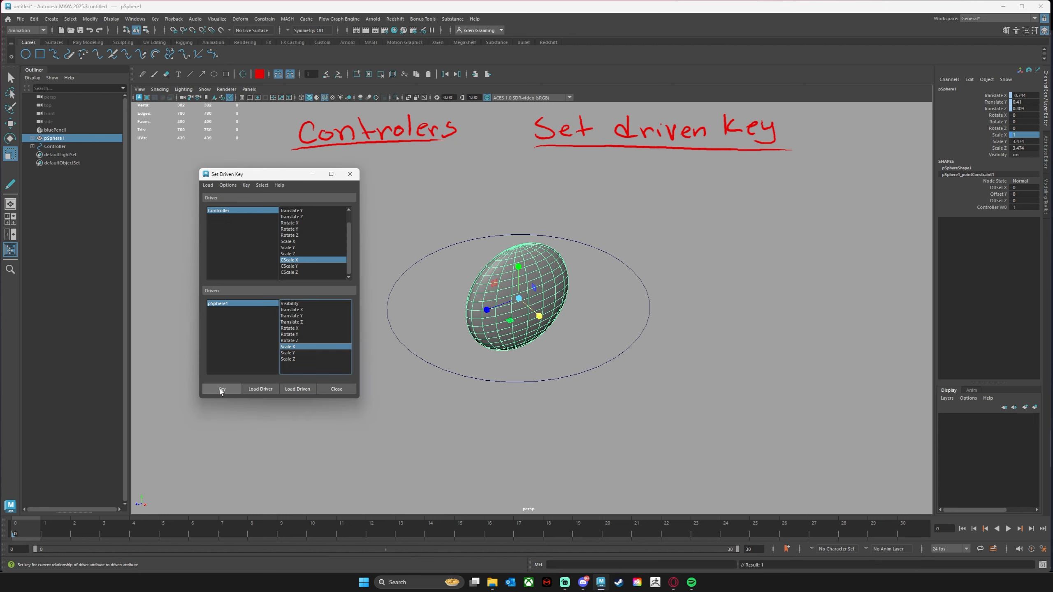
Raise the Controller's CScale X to 10 and set a driven key there with the sphere's Scale X at 7.
{"action": "left_click", "coordinate": [621, 355]}
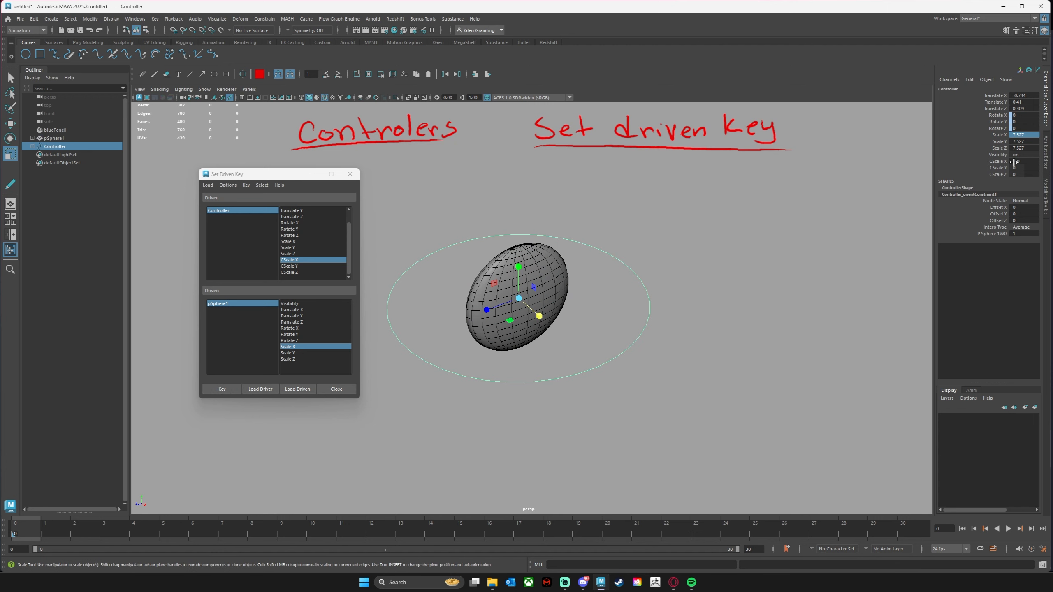
{"action": "left_click", "coordinate": [1004, 161]}
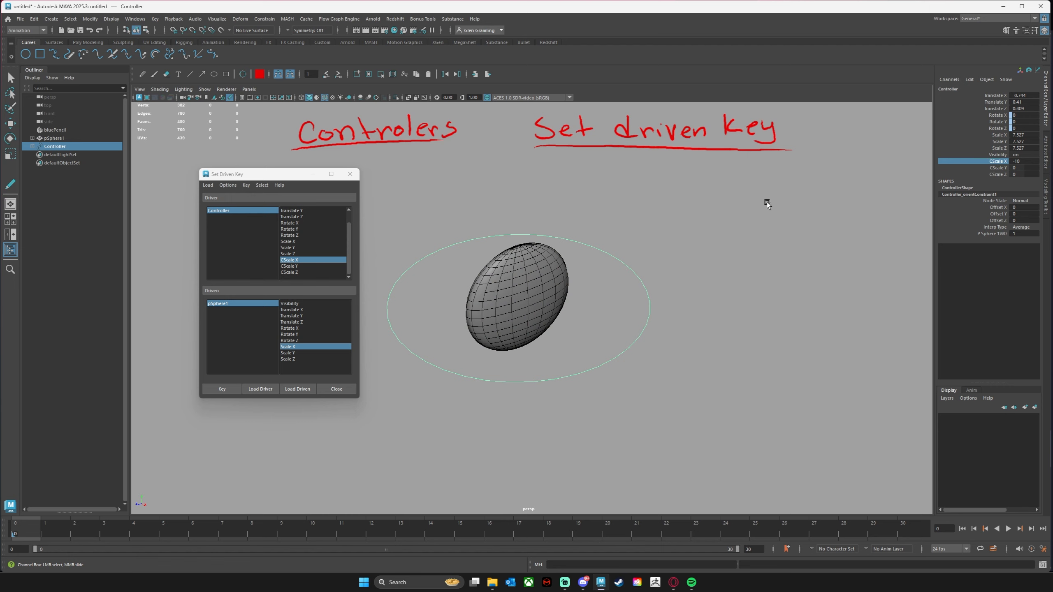
{"action": "middle_click_drag", "start_coordinate": [667, 224], "coordinate": [902, 235]}
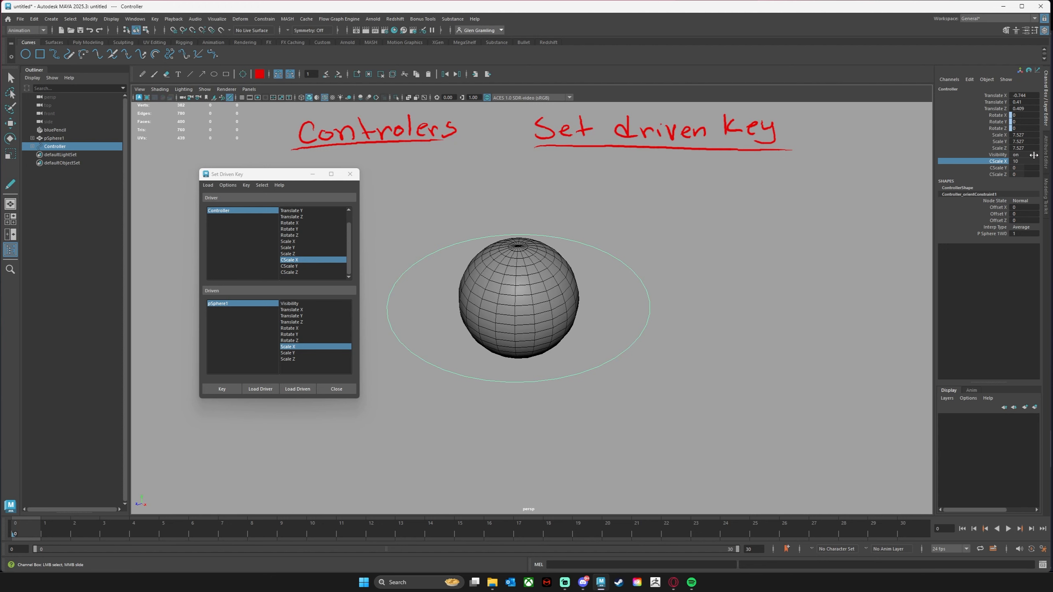
{"action": "left_click", "coordinate": [524, 315]}
{"action": "key", "text": "r"}
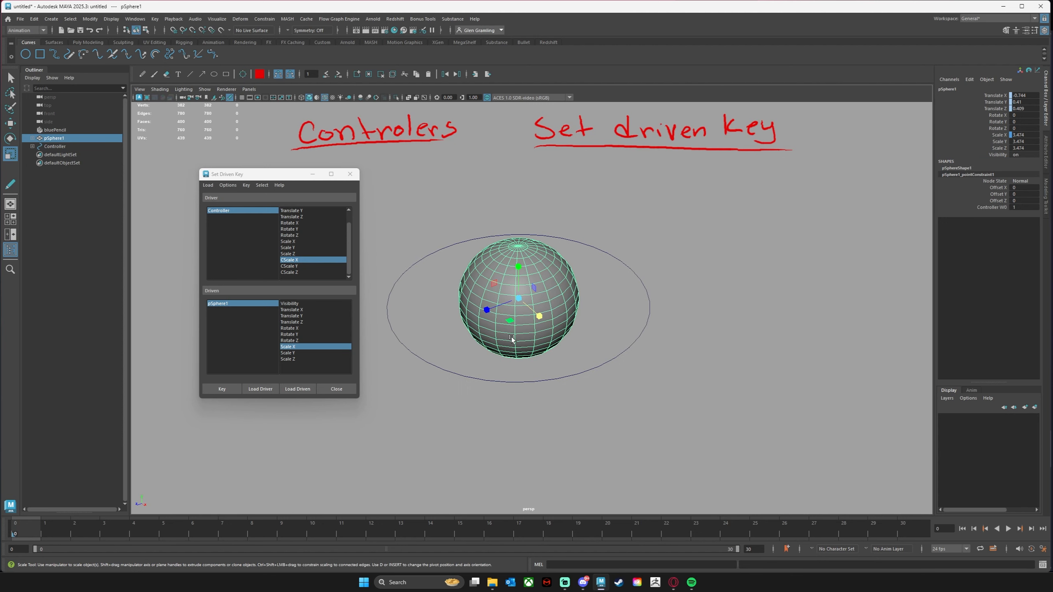
{"action": "left_click_drag", "start_coordinate": [539, 316], "coordinate": [564, 344]}
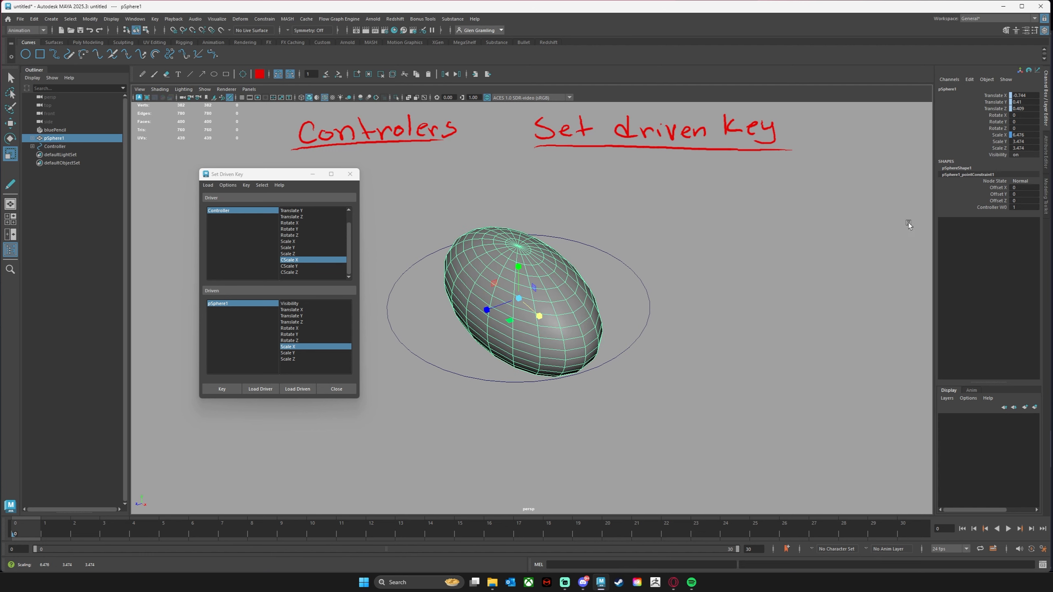
{"action": "left_click", "coordinate": [1028, 135]}
{"action": "type", "text": "7"}
{"action": "key", "text": "Return"}
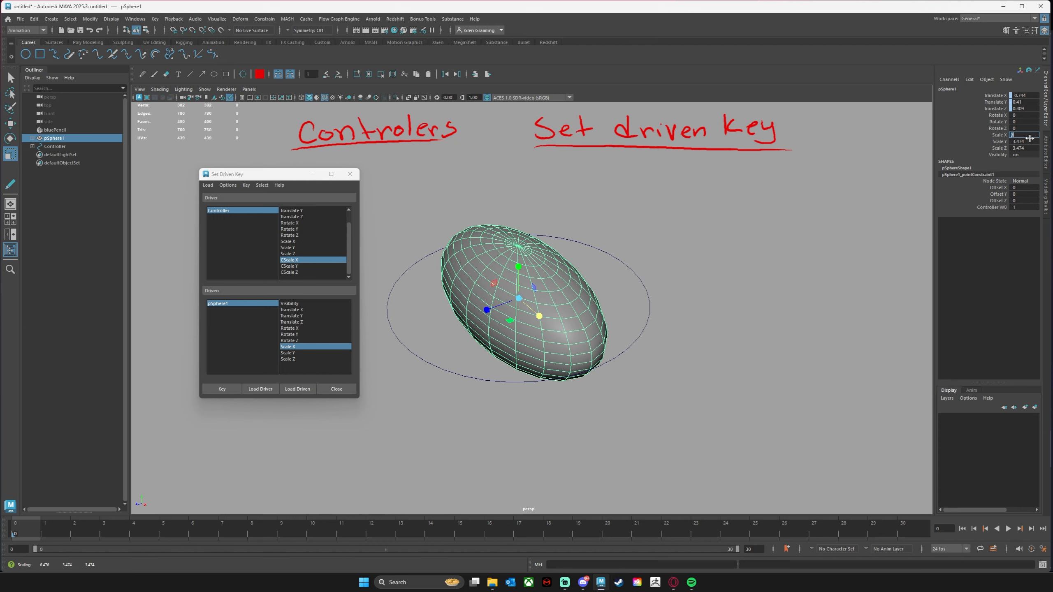
{"action": "left_click", "coordinate": [220, 390]}
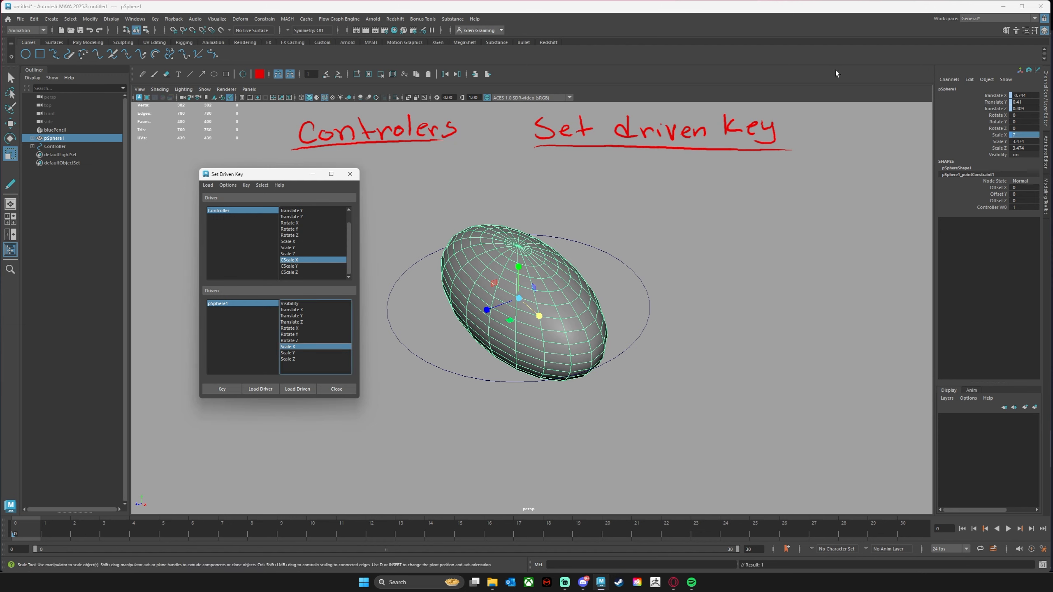
Test the X scaling by varying the Controller's CScale X down to -10, and reset it to 0.
{"action": "left_click", "coordinate": [648, 301]}
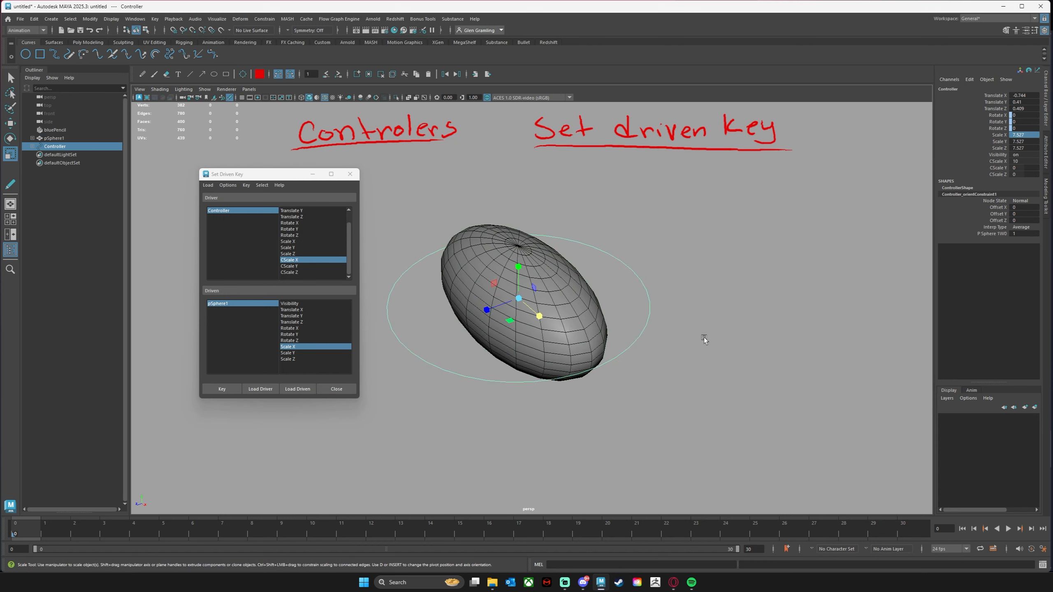
{"action": "left_click", "coordinate": [998, 162]}
{"action": "middle_click_drag", "start_coordinate": [791, 253], "coordinate": [616, 284]}
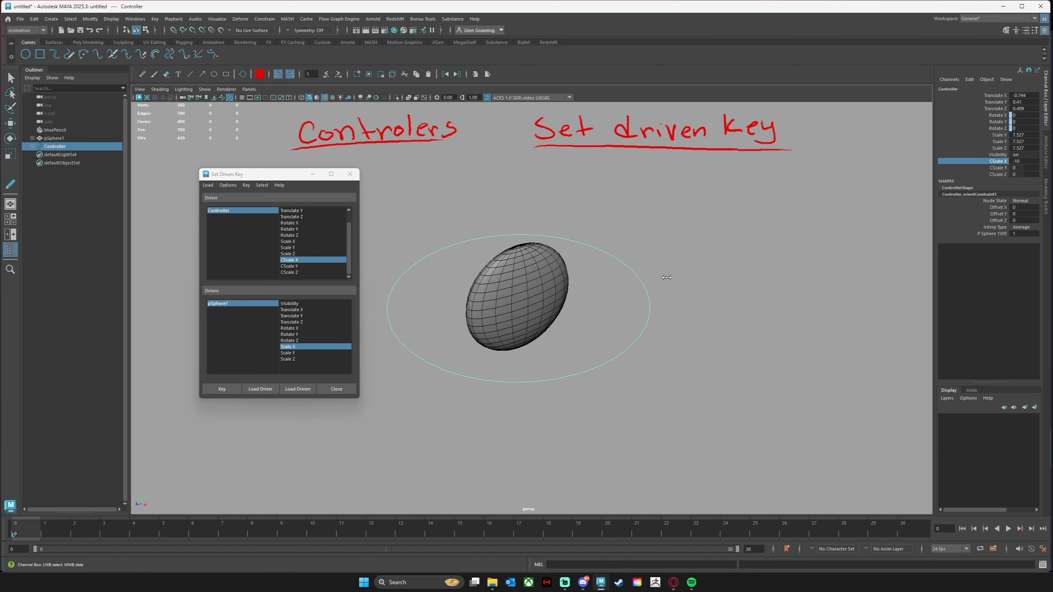
{"action": "middle_click_drag", "start_coordinate": [719, 272], "coordinate": [619, 286]}
{"action": "left_click", "coordinate": [1031, 163]}
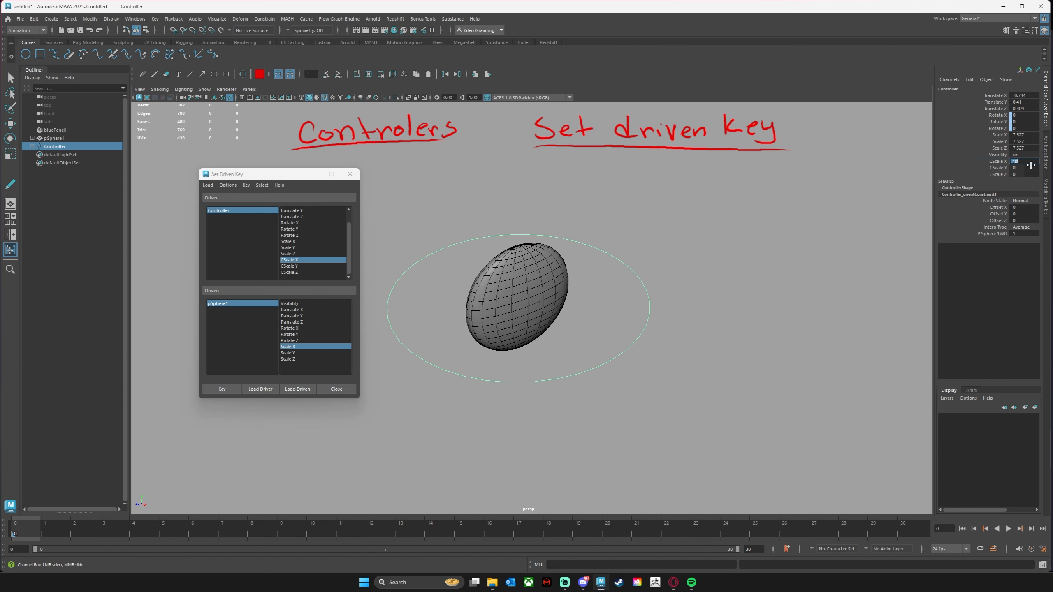
{"action": "type", "text": "0"}
{"action": "key", "text": "Return"}
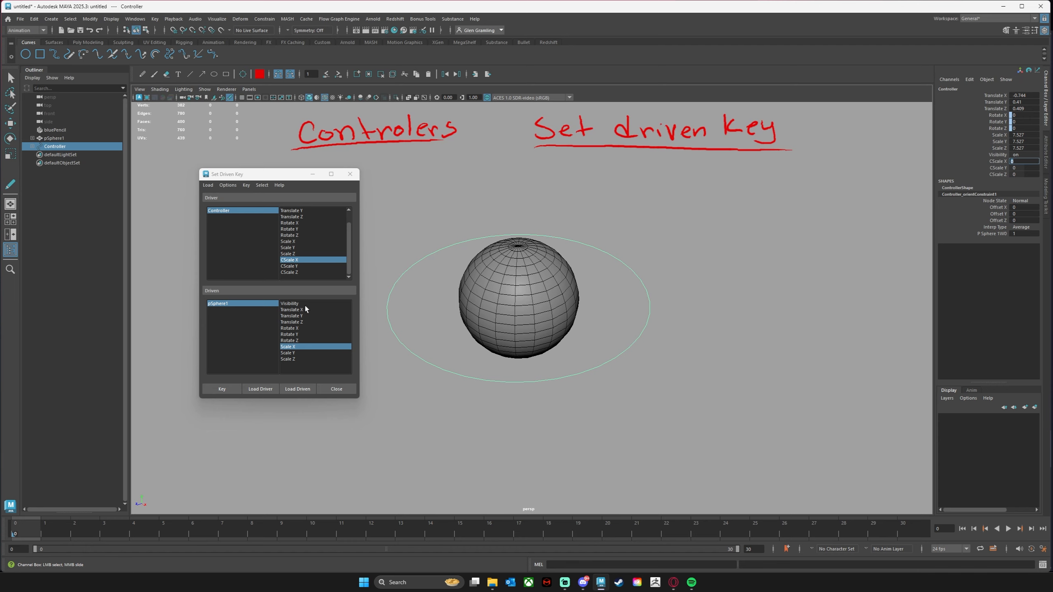
Pair the Controller's CScale Y with the sphere's Scale Y and key their current relationship.
{"action": "left_click", "coordinate": [285, 266]}
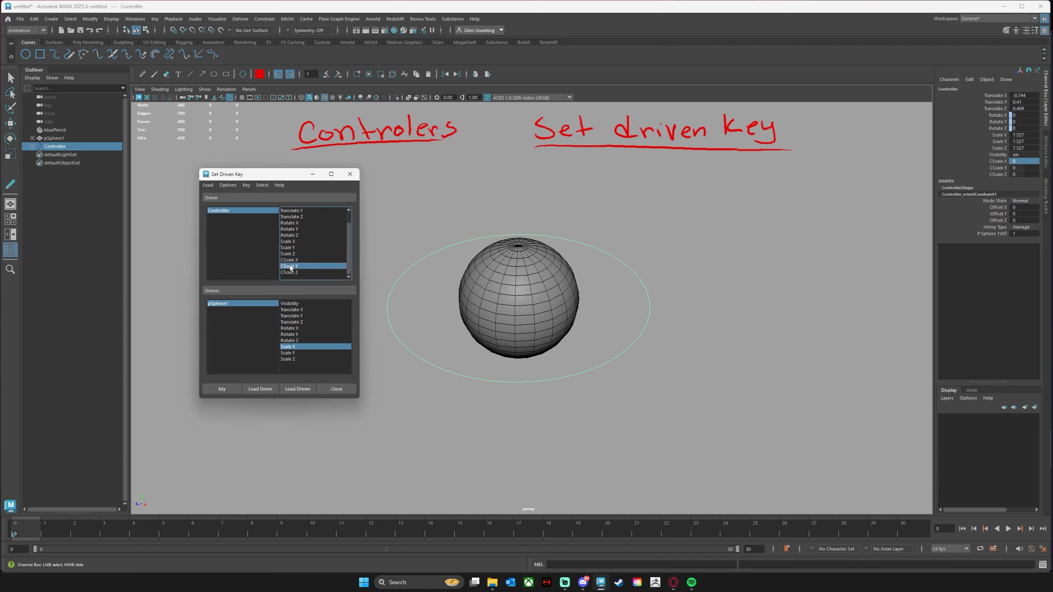
{"action": "left_click", "coordinate": [287, 353]}
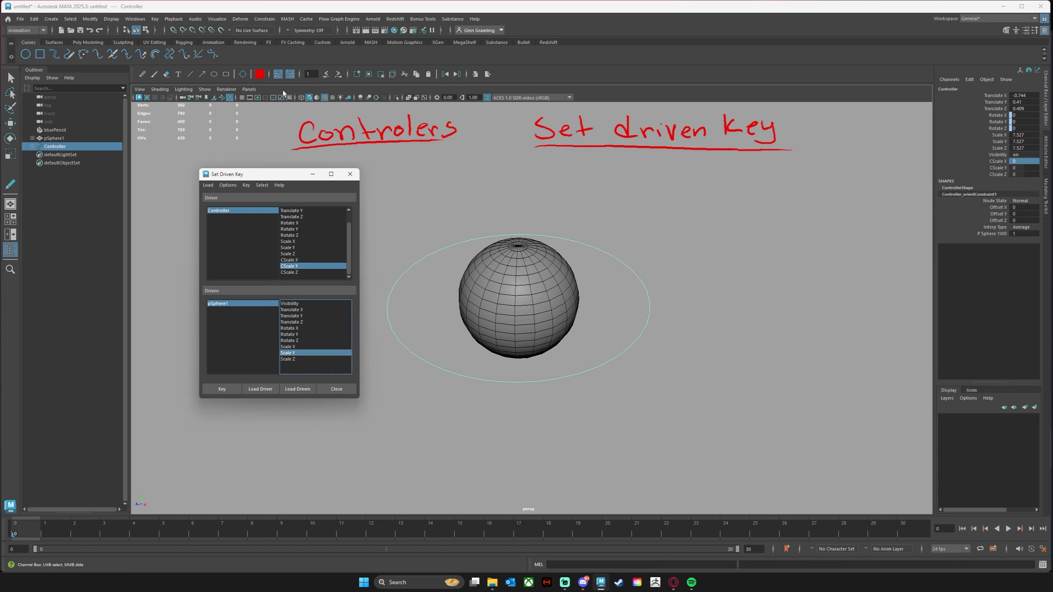
{"action": "left_click", "coordinate": [220, 389]}
Lower the Controller's CScale Y to -10 and set a driven key there with the sphere's Scale Y at 1.
{"action": "left_click", "coordinate": [999, 167]}
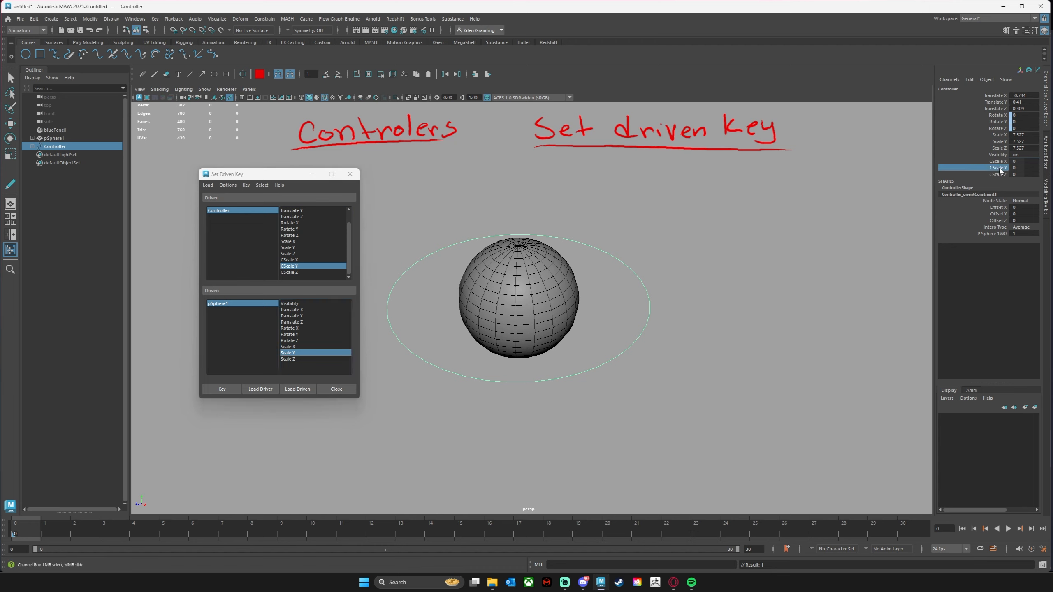
{"action": "middle_click_drag", "start_coordinate": [906, 193], "coordinate": [774, 195]}
{"action": "left_click", "coordinate": [541, 293]}
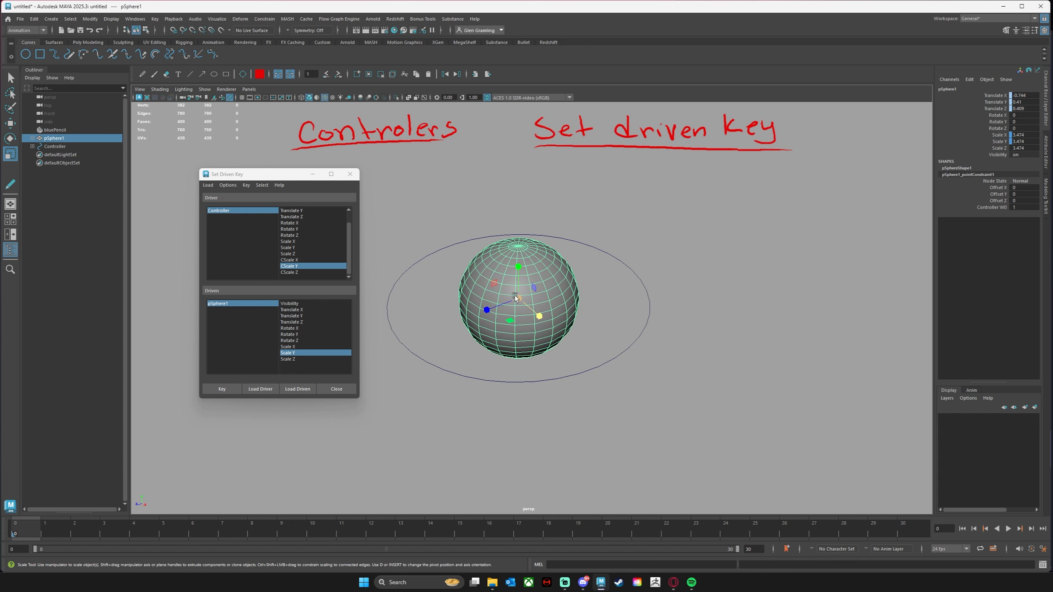
{"action": "left_click", "coordinate": [538, 313]}
{"action": "left_click_drag", "start_coordinate": [518, 266], "coordinate": [518, 280]}
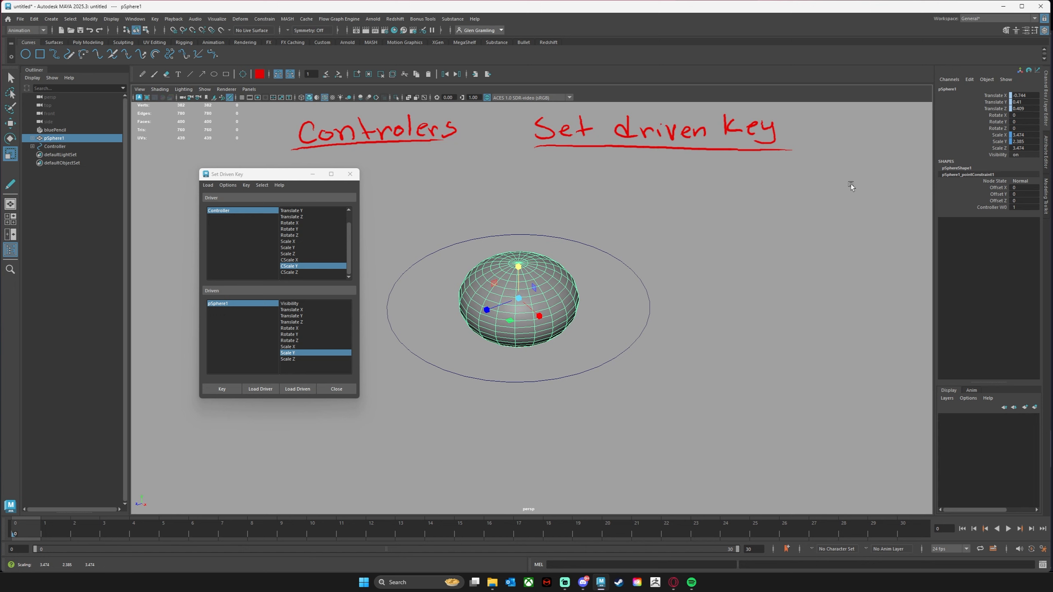
{"action": "double_click", "coordinate": [1020, 142]}
{"action": "type", "text": "1"}
{"action": "key", "text": "Return"}
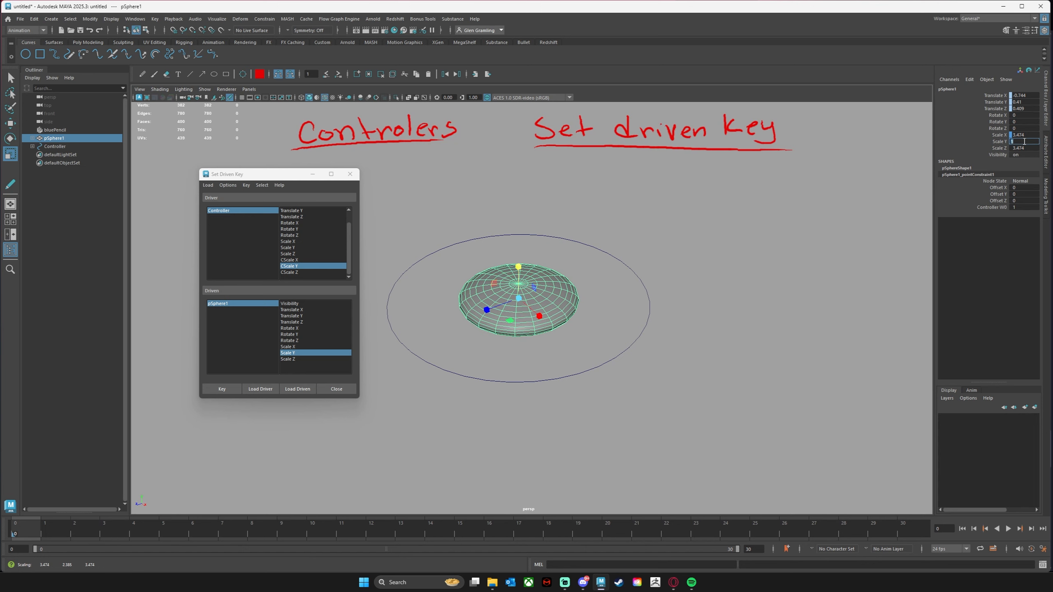
{"action": "left_click", "coordinate": [221, 389]}
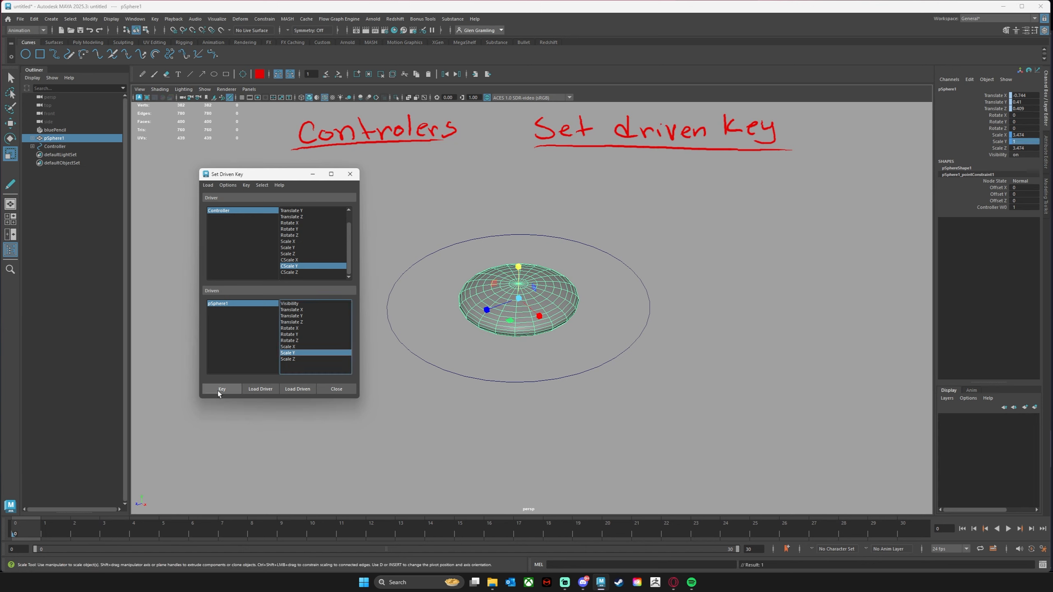
Raise the Controller's CScale Y to 10 and set a driven key there with the sphere's Scale Y at 7.
{"action": "left_click_drag", "start_coordinate": [607, 368], "coordinate": [630, 381]}
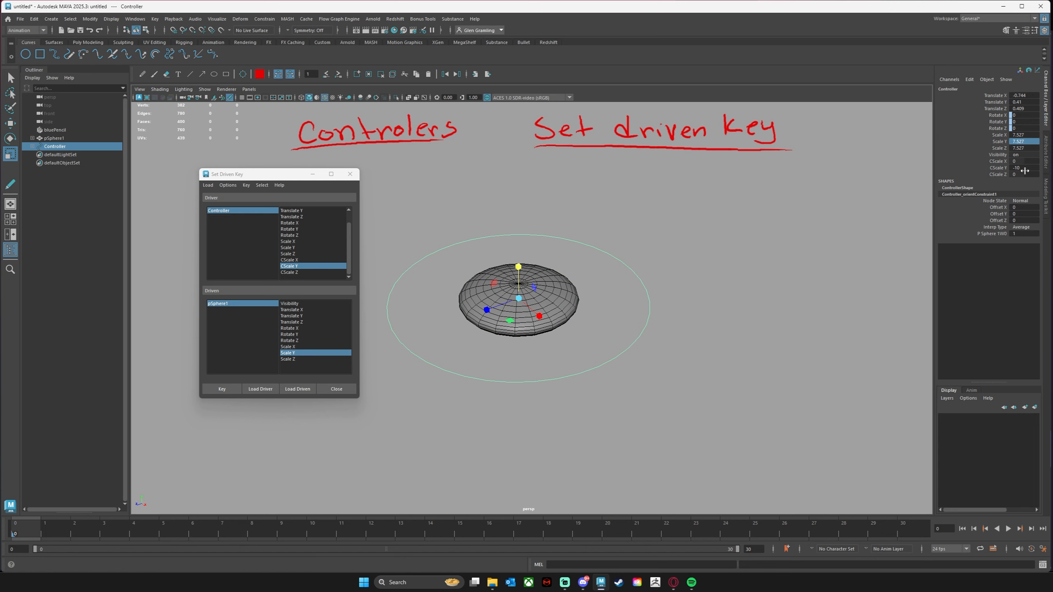
{"action": "left_click", "coordinate": [998, 168]}
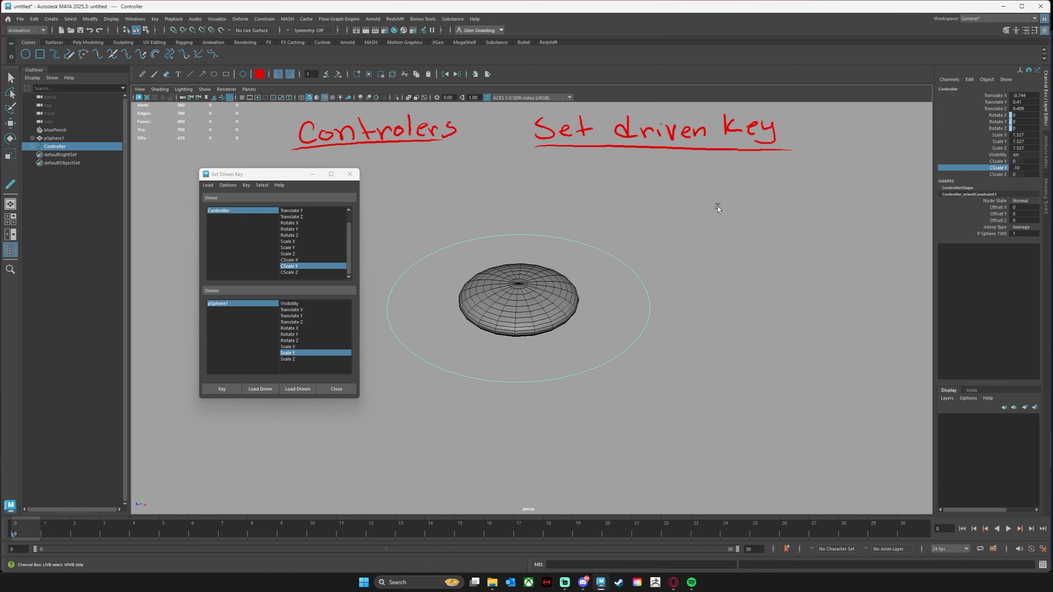
{"action": "middle_click_drag", "start_coordinate": [717, 205], "coordinate": [862, 199]}
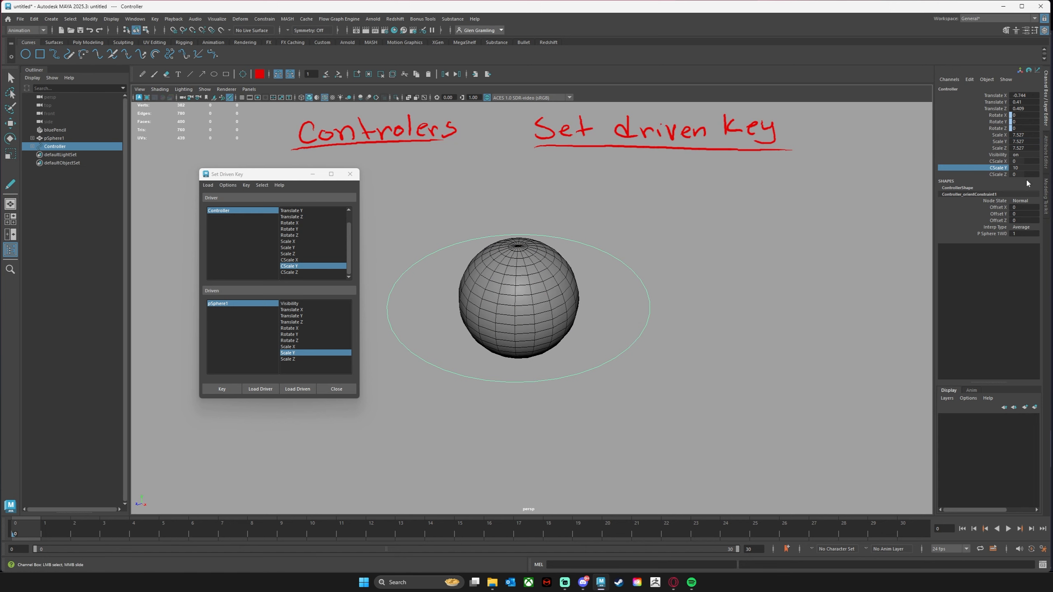
{"action": "left_click", "coordinate": [566, 282]}
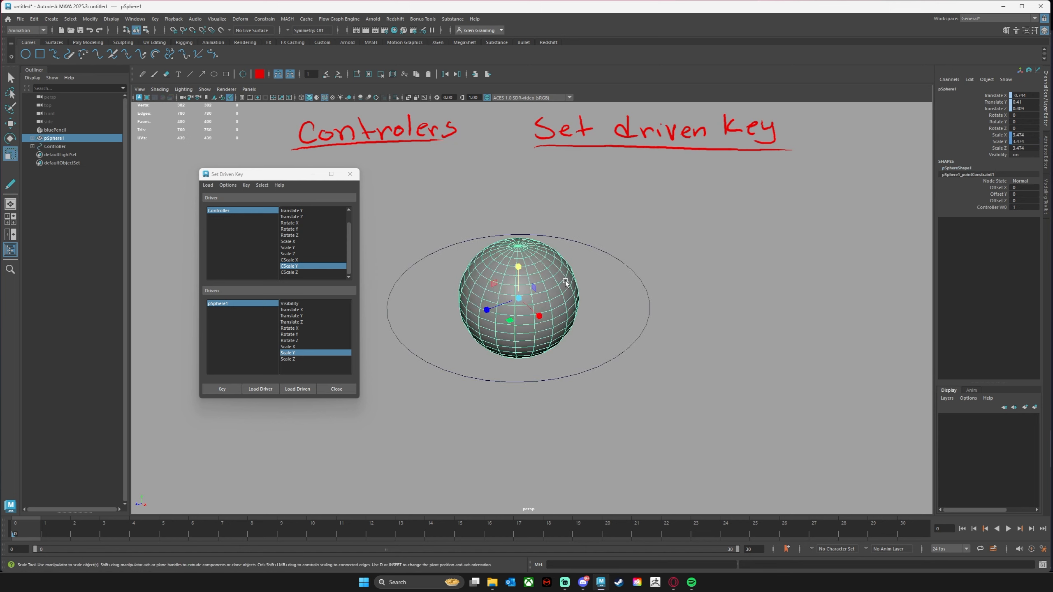
{"action": "left_click", "coordinate": [1023, 142]}
{"action": "type", "text": "7"}
{"action": "key", "text": "Return"}
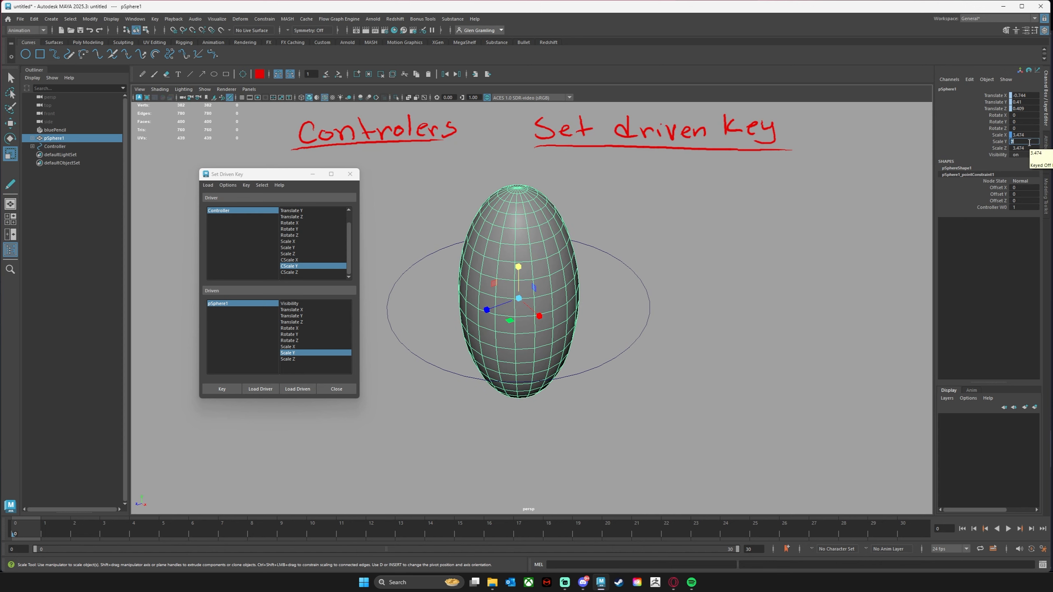
{"action": "left_click", "coordinate": [226, 389]}
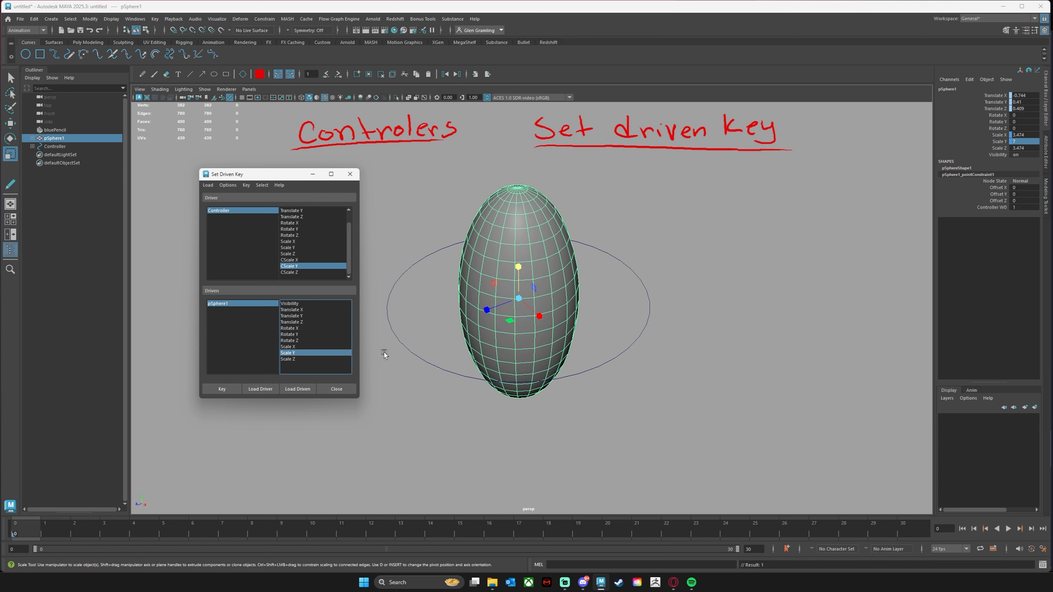
Reselect the Controller circle and reset its CScale Y to 0.
{"action": "left_click", "coordinate": [456, 375]}
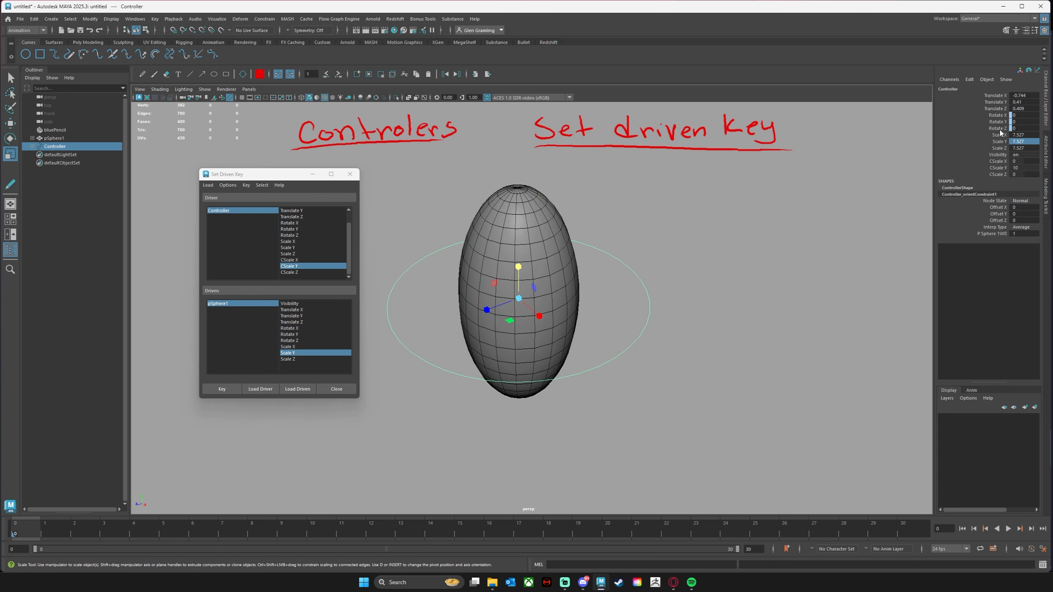
{"action": "double_click", "coordinate": [1024, 167]}
{"action": "type", "text": "0"}
{"action": "key", "text": "Return"}
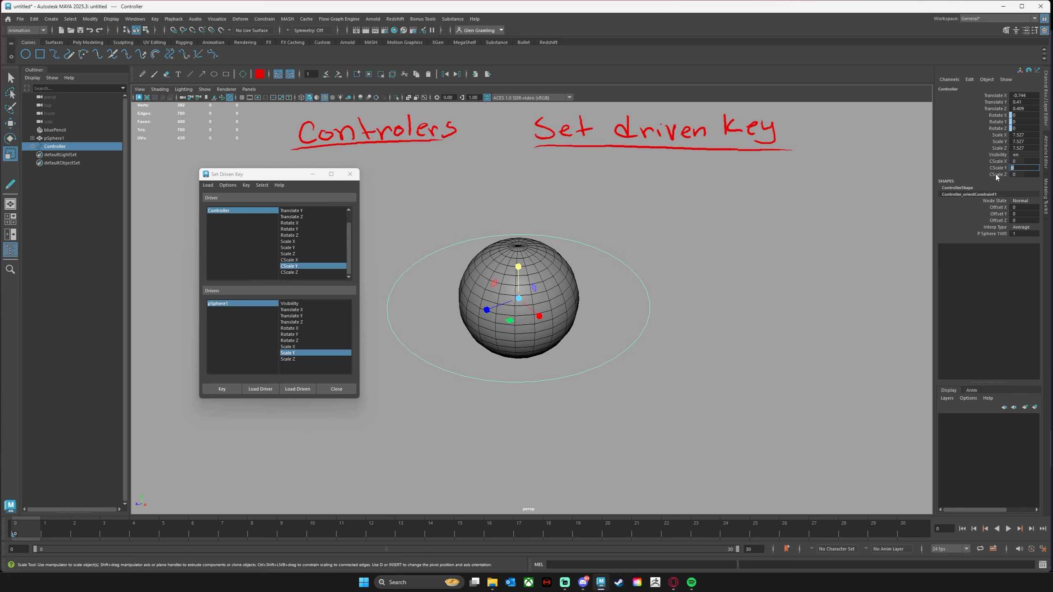
Pair the Controller's CScale Z with the sphere's Scale Z and key their current relationship.
{"action": "left_click", "coordinate": [996, 175]}
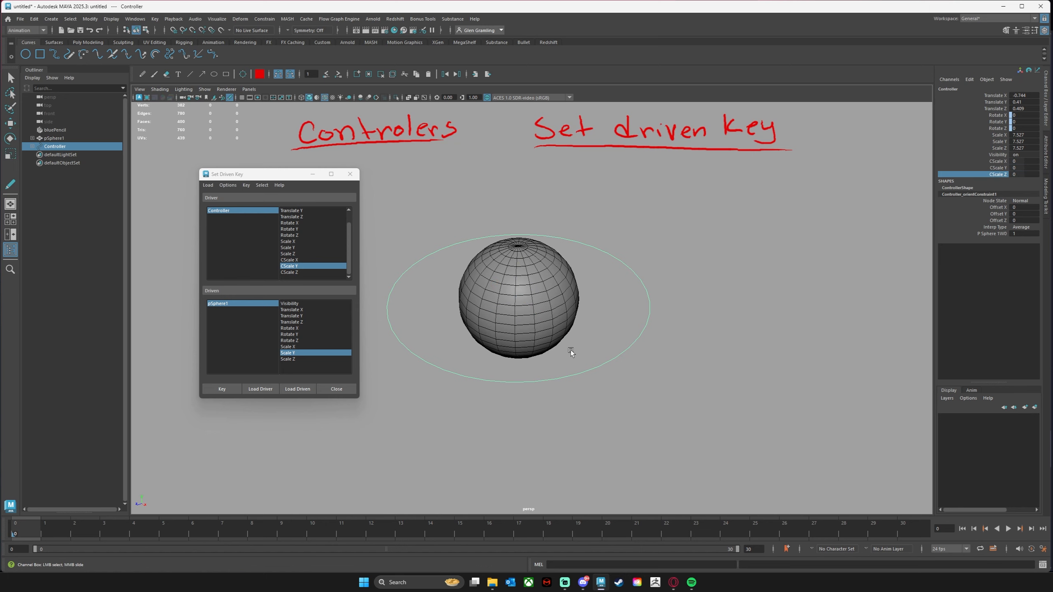
{"action": "left_click", "coordinate": [289, 272]}
{"action": "left_click", "coordinate": [289, 359]}
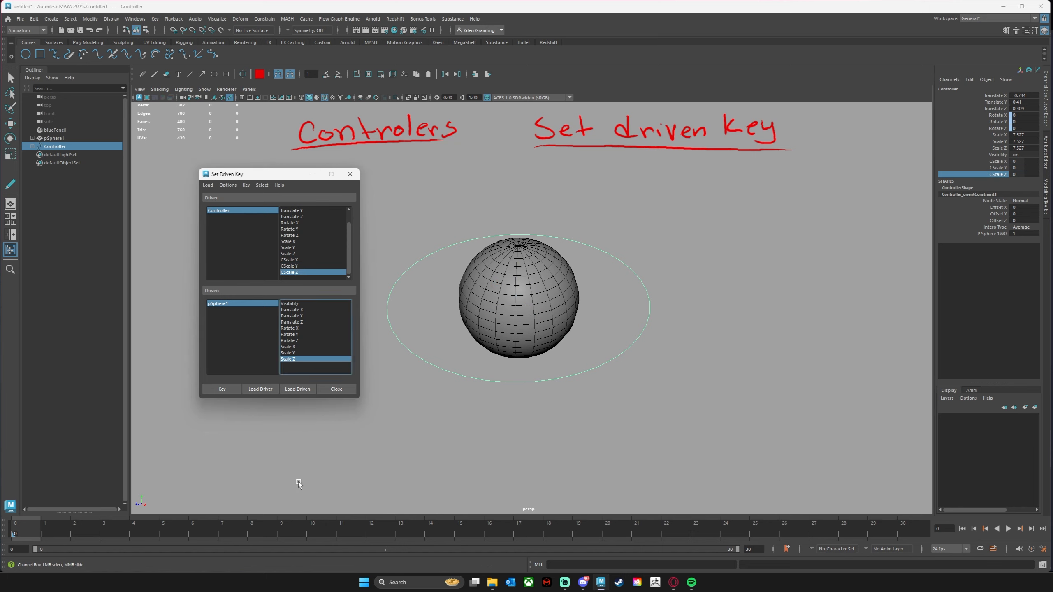
{"action": "left_click", "coordinate": [223, 390]}
Lower the Controller's CScale Z to -10 and set a driven key there with the sphere's Scale Z at 1.
{"action": "left_click_drag", "start_coordinate": [521, 379], "coordinate": [555, 405]}
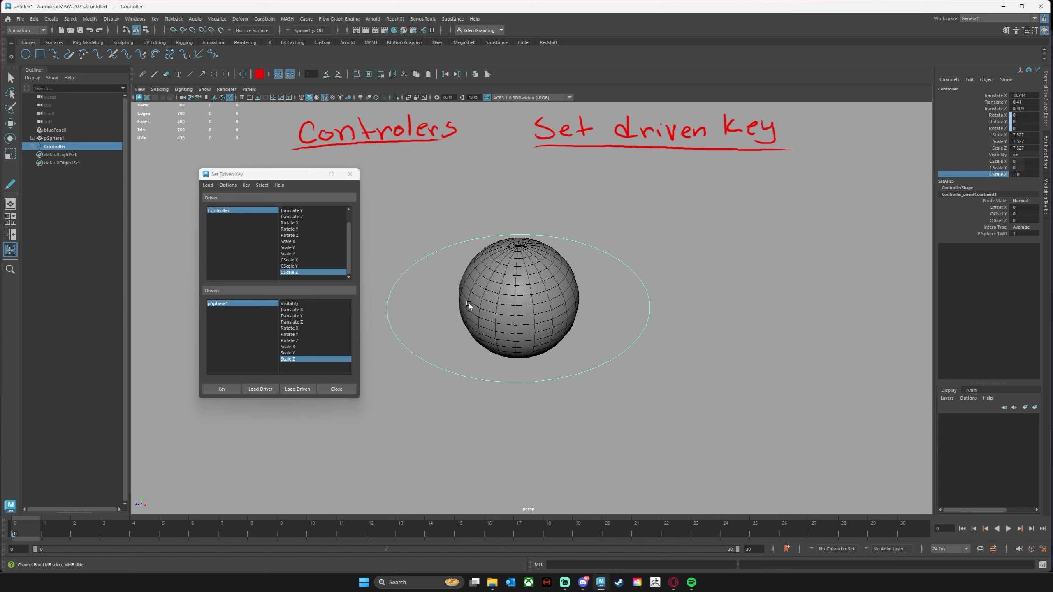
{"action": "left_click", "coordinate": [502, 297]}
{"action": "key", "text": "r"}
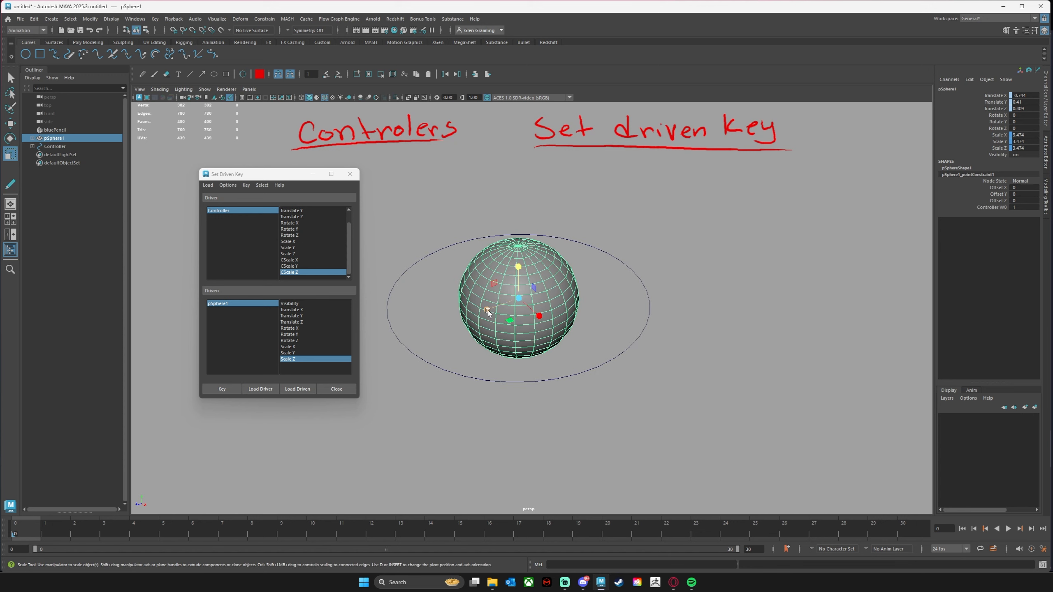
{"action": "left_click_drag", "start_coordinate": [488, 313], "coordinate": [500, 302]}
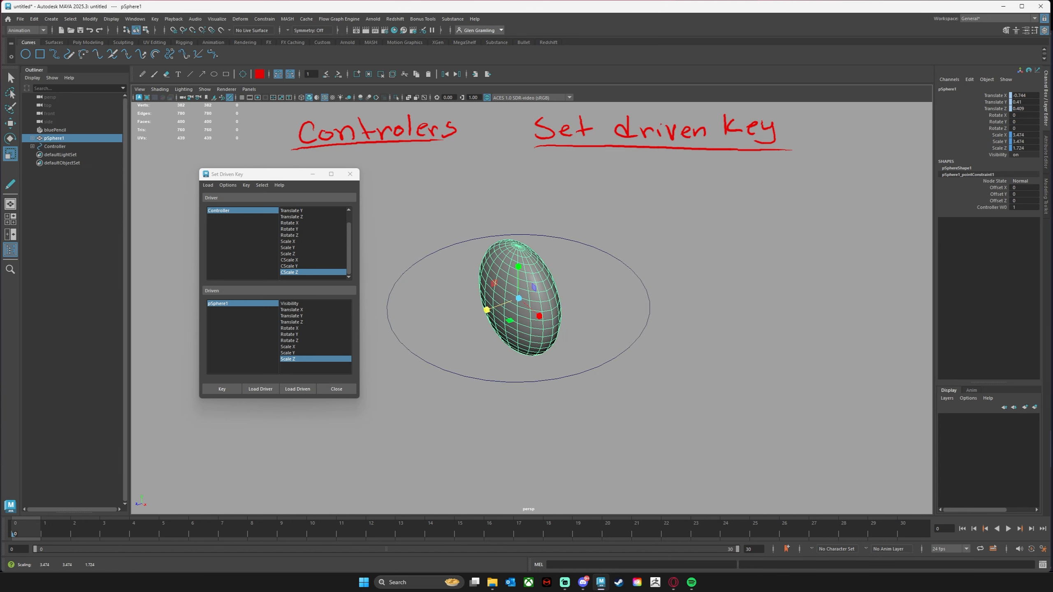
{"action": "left_click", "coordinate": [1031, 148]}
{"action": "type", "text": "1"}
{"action": "key", "text": "Return"}
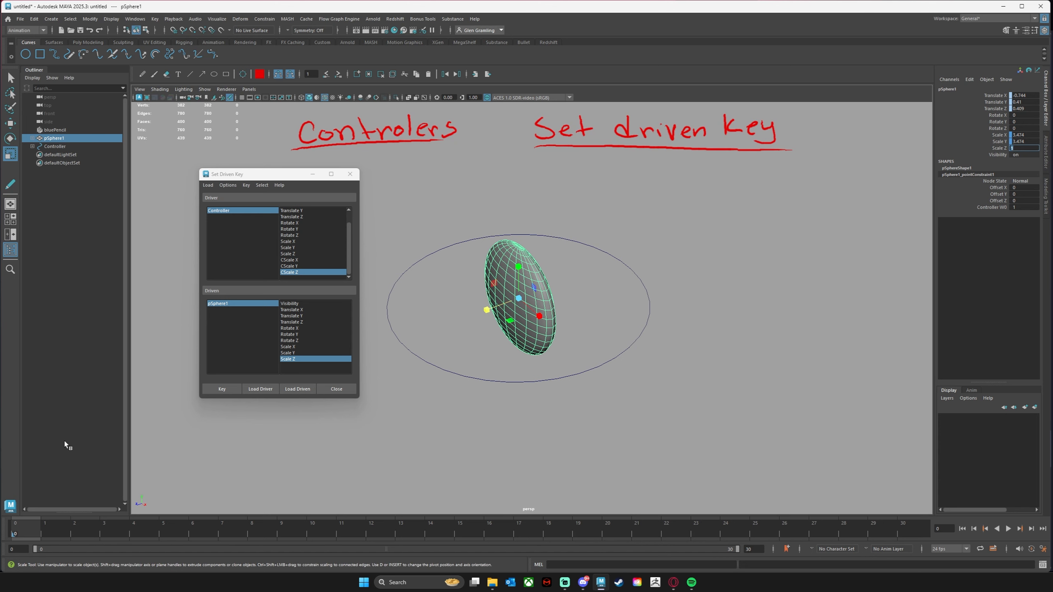
{"action": "left_click", "coordinate": [217, 391]}
Raise the Controller's CScale Z to 10, key it with the sphere's Scale Z at 7, and reselect the Controller circle.
{"action": "left_click", "coordinate": [630, 344]}
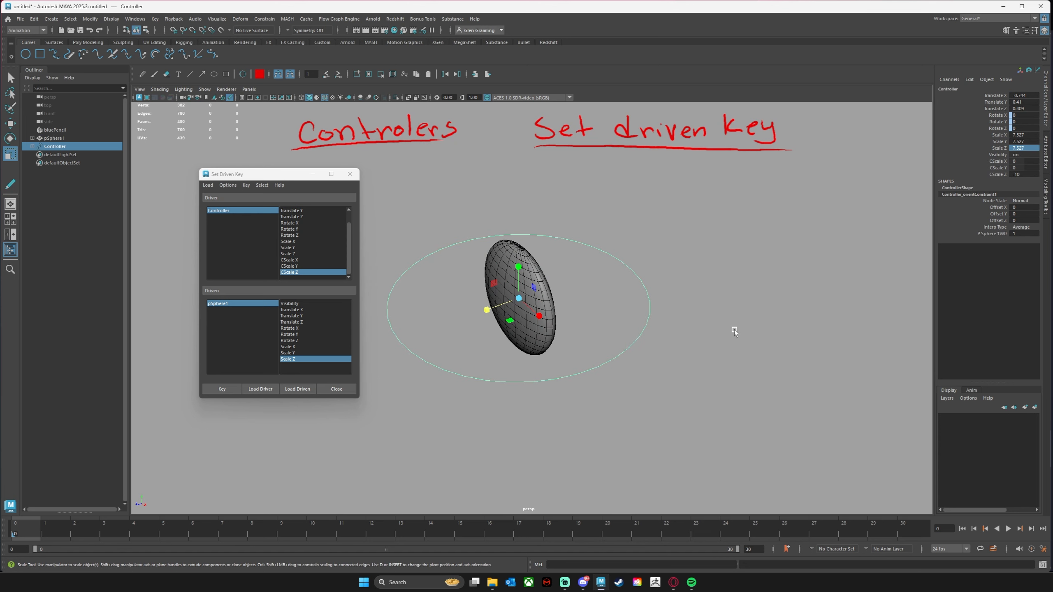
{"action": "left_click", "coordinate": [999, 176]}
{"action": "middle_click_drag", "start_coordinate": [591, 226], "coordinate": [838, 215]}
{"action": "left_click", "coordinate": [544, 285]}
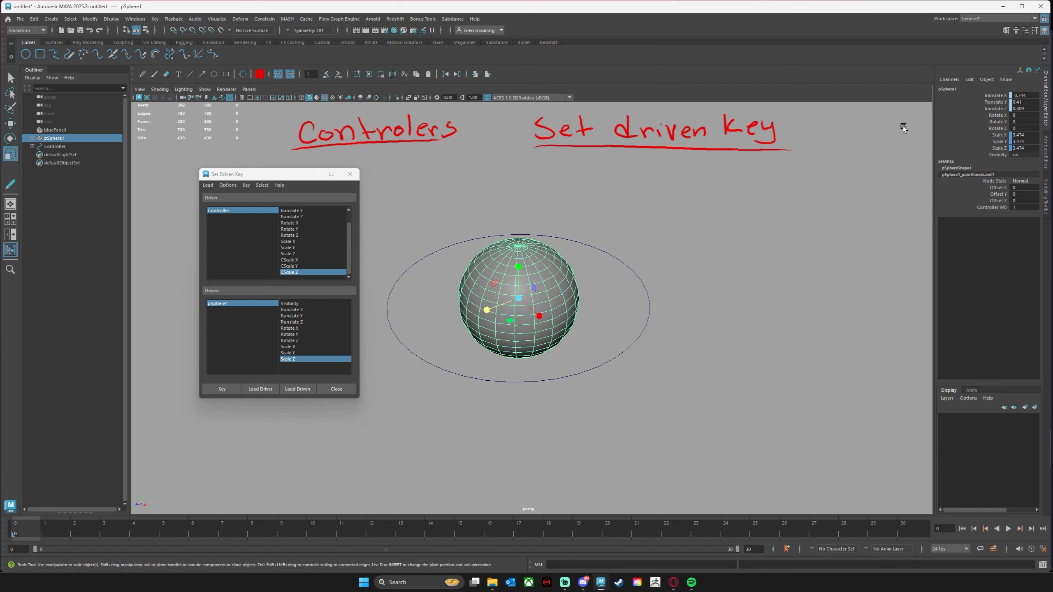
{"action": "double_click", "coordinate": [1016, 148]}
{"action": "type", "text": "7"}
{"action": "key", "text": "Return"}
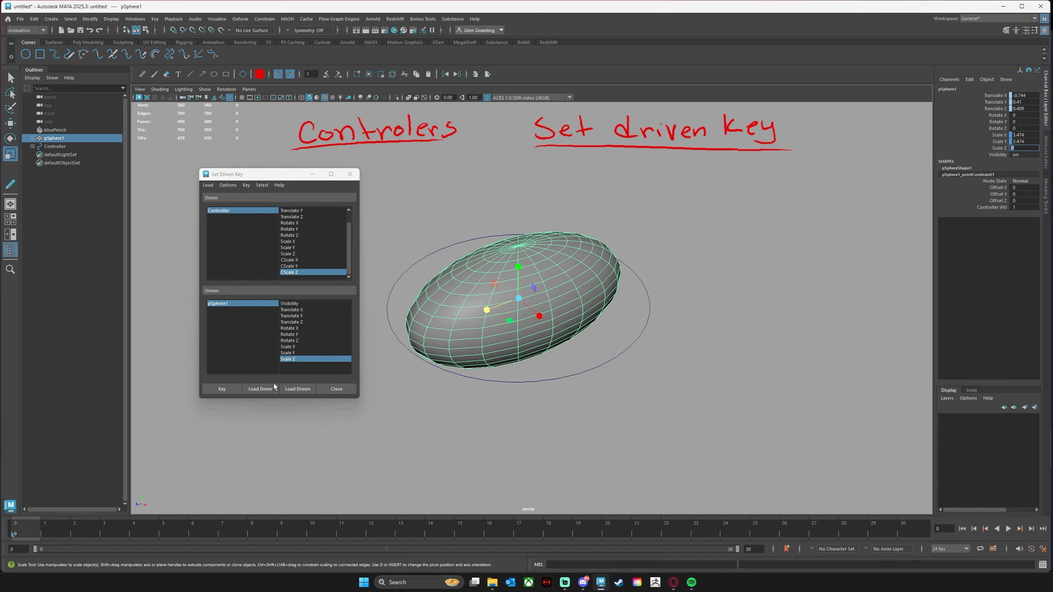
{"action": "left_click", "coordinate": [221, 390]}
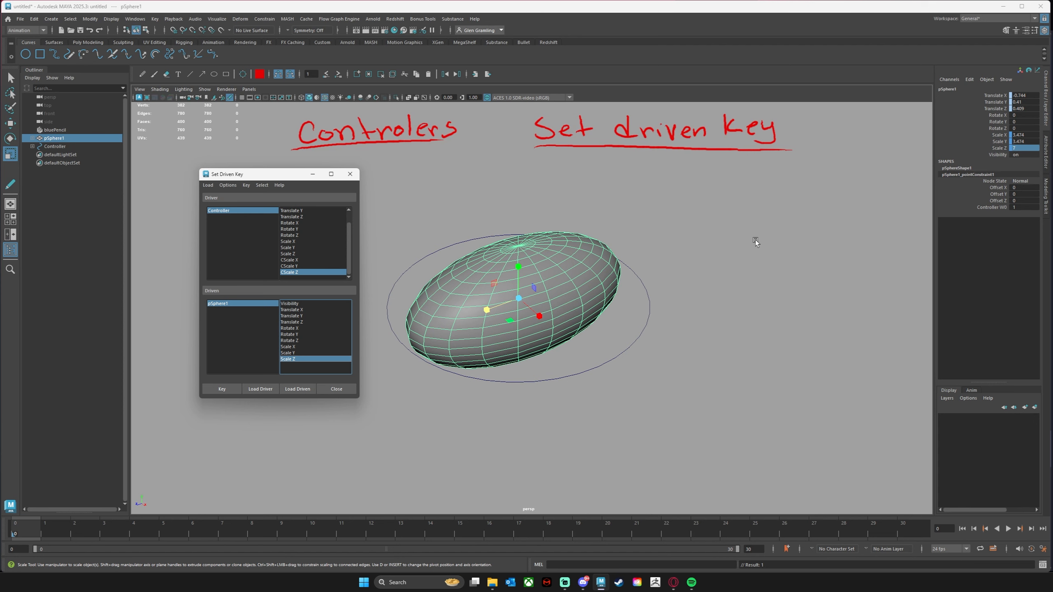
{"action": "left_click", "coordinate": [648, 328]}
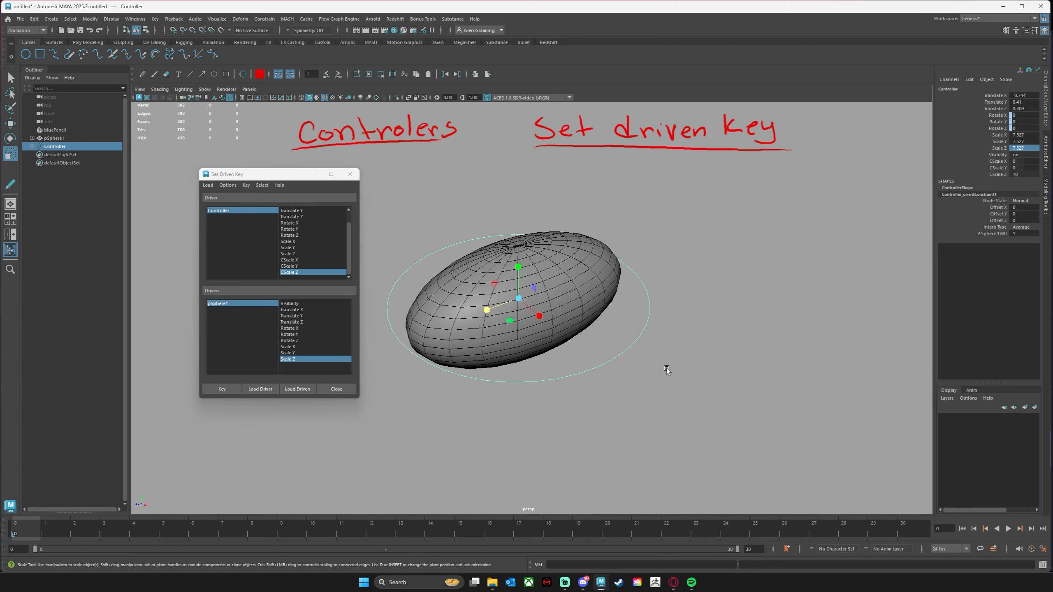
On the sphere's controller, set CScale Z to 5.5 and both CScale Y and CScale X to 10.
{"action": "left_click", "coordinate": [1000, 161]}
{"action": "left_click", "coordinate": [997, 175]}
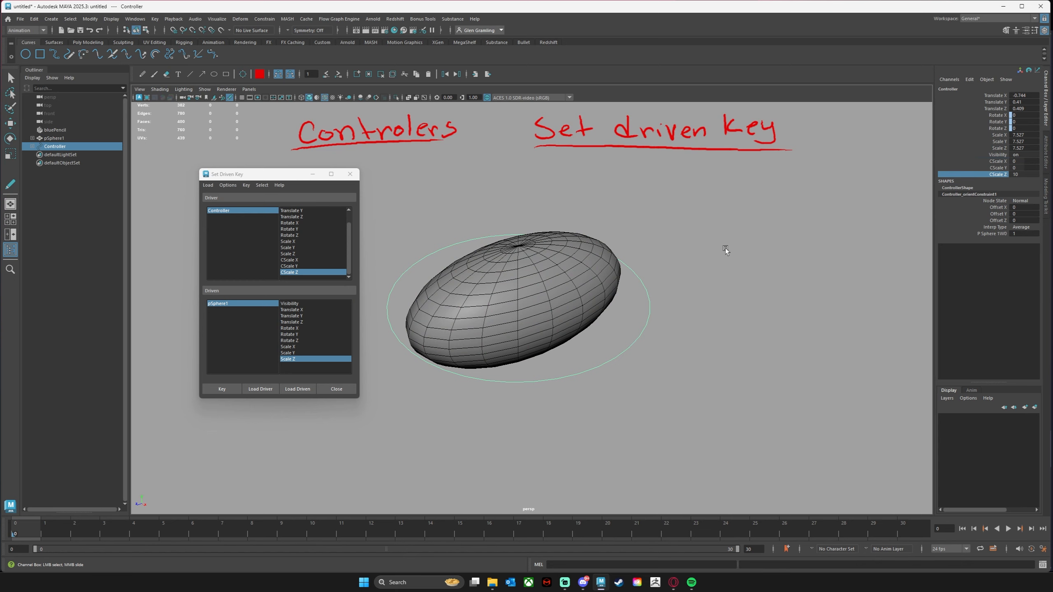
{"action": "middle_click_drag", "start_coordinate": [725, 251], "coordinate": [882, 254]}
{"action": "left_click", "coordinate": [998, 168]}
{"action": "left_click", "coordinate": [998, 161]}
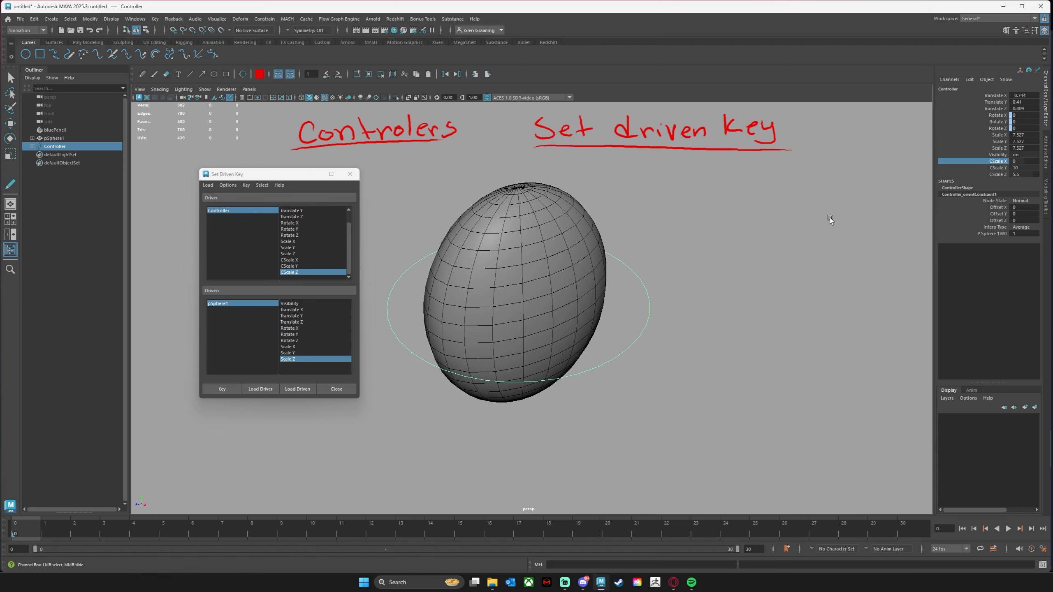
{"action": "middle_click_drag", "start_coordinate": [828, 218], "coordinate": [895, 251]}
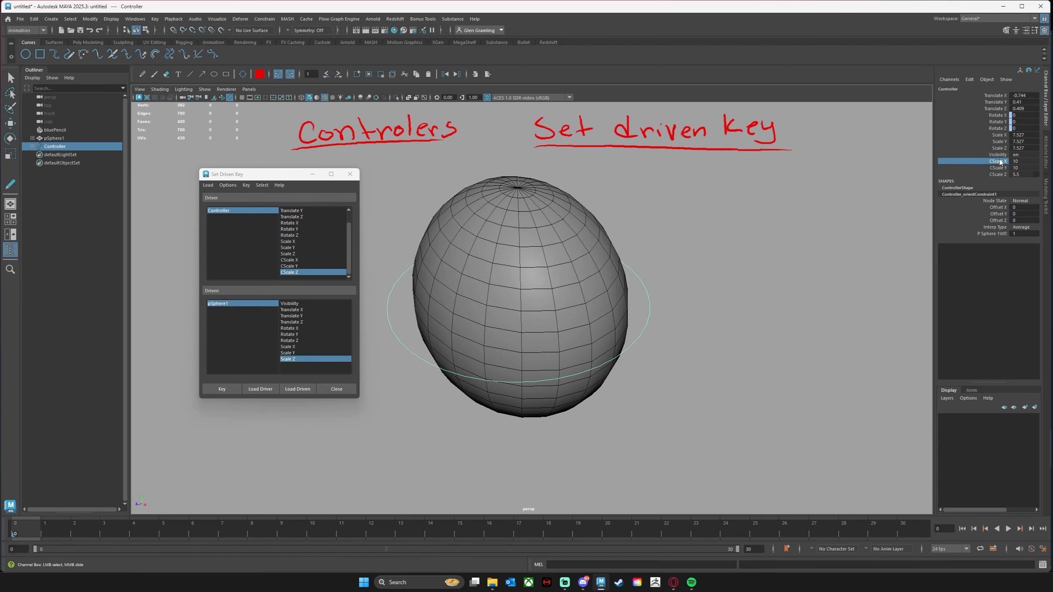
Vary the controller's CScale X, CScale Y and CScale Z together to scale the sphere through values including 10 on all three.
{"action": "left_click_drag", "start_coordinate": [1002, 164], "coordinate": [1002, 178]}
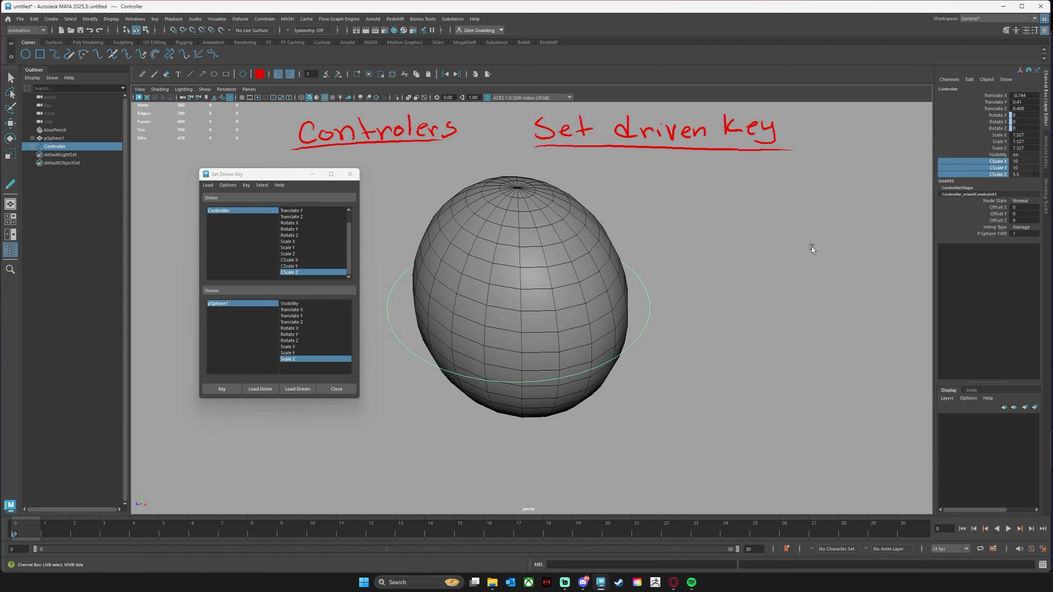
{"action": "middle_click_drag", "start_coordinate": [811, 246], "coordinate": [862, 299]}
{"action": "left_click", "coordinate": [973, 148]}
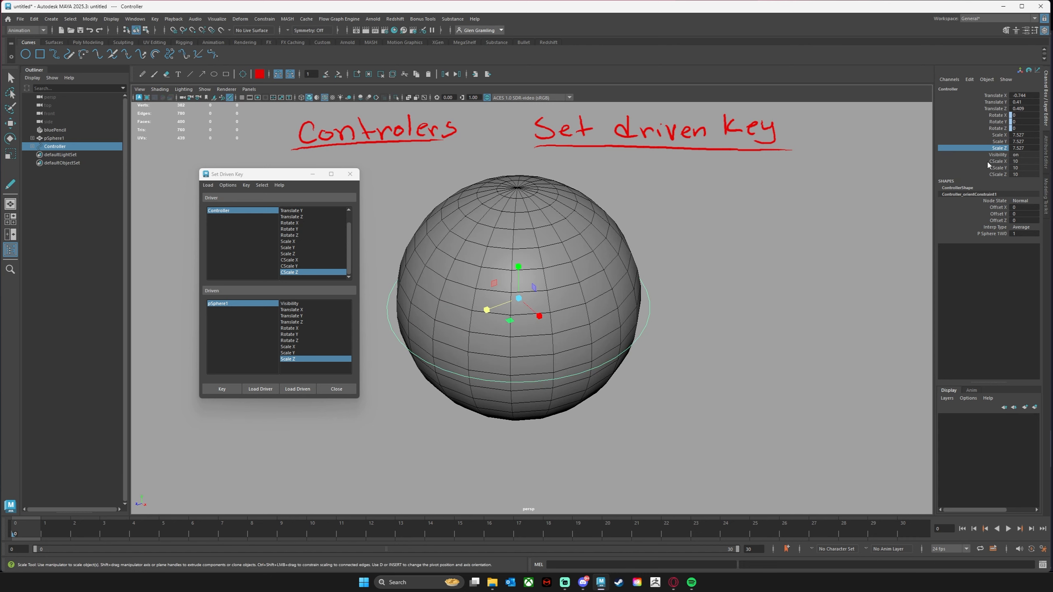
{"action": "left_click_drag", "start_coordinate": [988, 162], "coordinate": [991, 176]}
{"action": "middle_click_drag", "start_coordinate": [727, 232], "coordinate": [701, 249]}
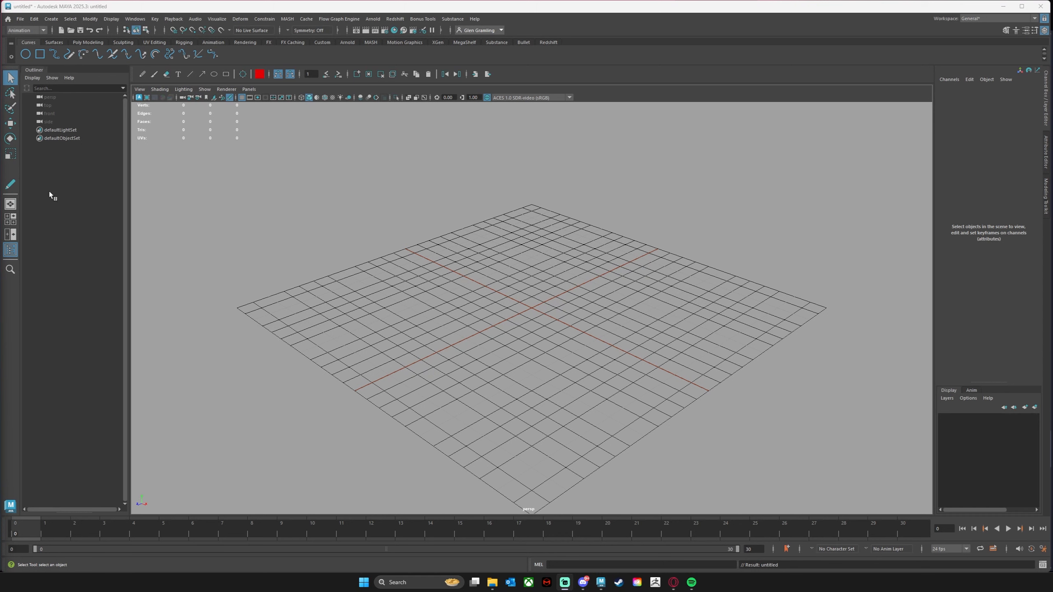
Handwrite the heading "Joints" in red above the grid of the new scene using the Blue Pencil brush.
{"action": "left_click", "coordinate": [153, 75]}
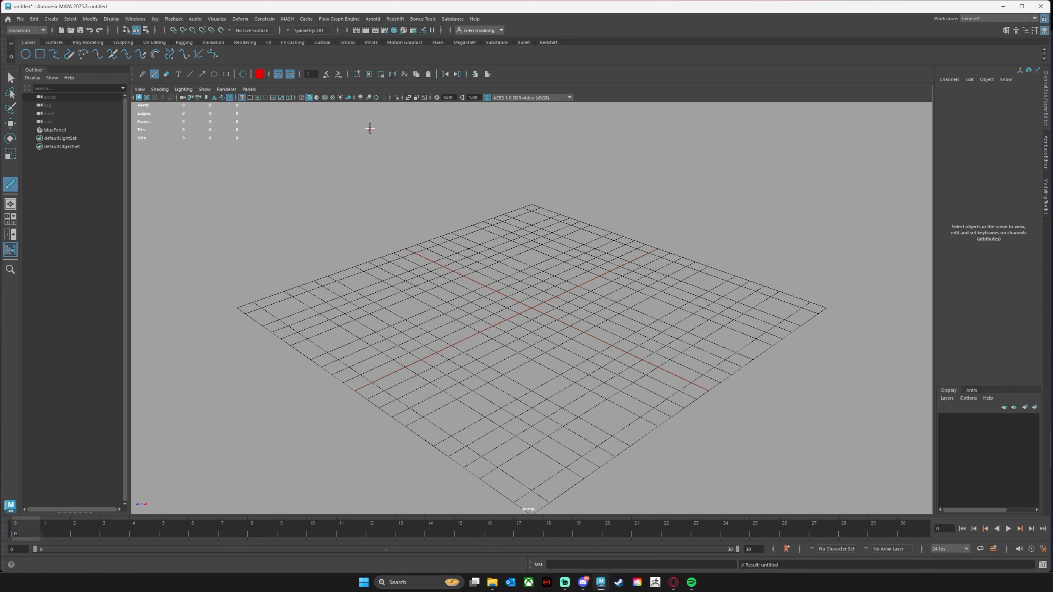
{"action": "left_click_drag", "start_coordinate": [316, 120], "coordinate": [348, 118]}
{"action": "mouse_move", "coordinate": [332, 119]}
{"action": "left_mouse_down"}
{"action": "mouse_move", "coordinate": [328, 143]}
{"action": "mouse_move", "coordinate": [318, 140]}
{"action": "left_mouse_up"}
{"action": "mouse_move", "coordinate": [348, 133]}
{"action": "left_mouse_down"}
{"action": "mouse_move", "coordinate": [360, 143]}
{"action": "mouse_move", "coordinate": [422, 139]}
{"action": "left_mouse_up"}
Handwrite the red heading "Ik handles" beside "Joints", with "Inverse kinematics" written underneath it.
{"action": "left_click_drag", "start_coordinate": [547, 116], "coordinate": [574, 111]}
{"action": "mouse_move", "coordinate": [562, 116]}
{"action": "left_mouse_down"}
{"action": "mouse_move", "coordinate": [560, 141]}
{"action": "mouse_move", "coordinate": [609, 130]}
{"action": "mouse_move", "coordinate": [742, 133]}
{"action": "left_mouse_up"}
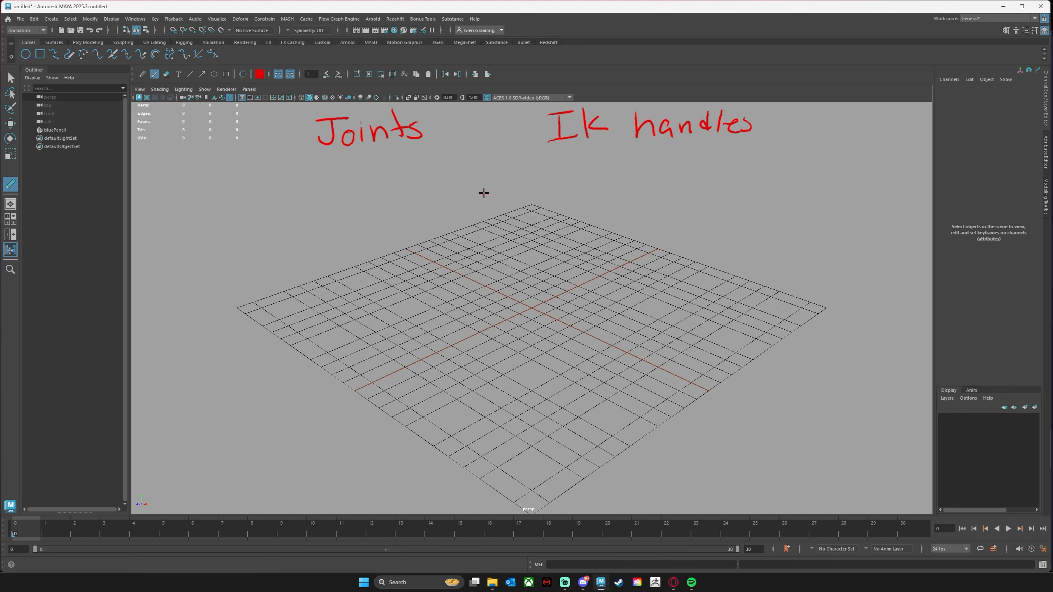
{"action": "left_click_drag", "start_coordinate": [555, 144], "coordinate": [577, 142]}
{"action": "mouse_move", "coordinate": [558, 156]}
{"action": "left_mouse_down"}
{"action": "mouse_move", "coordinate": [585, 155]}
{"action": "mouse_move", "coordinate": [575, 179]}
{"action": "left_mouse_up"}
{"action": "left_click_drag", "start_coordinate": [564, 180], "coordinate": [585, 178]}
{"action": "mouse_move", "coordinate": [590, 178]}
{"action": "left_mouse_down"}
{"action": "mouse_move", "coordinate": [593, 169]}
{"action": "mouse_move", "coordinate": [664, 163]}
{"action": "mouse_move", "coordinate": [688, 176]}
{"action": "mouse_move", "coordinate": [723, 164]}
{"action": "mouse_move", "coordinate": [742, 177]}
{"action": "mouse_move", "coordinate": [750, 163]}
{"action": "mouse_move", "coordinate": [775, 171]}
{"action": "mouse_move", "coordinate": [786, 158]}
{"action": "mouse_move", "coordinate": [809, 170]}
{"action": "mouse_move", "coordinate": [873, 160]}
{"action": "mouse_move", "coordinate": [869, 167]}
{"action": "left_mouse_up"}
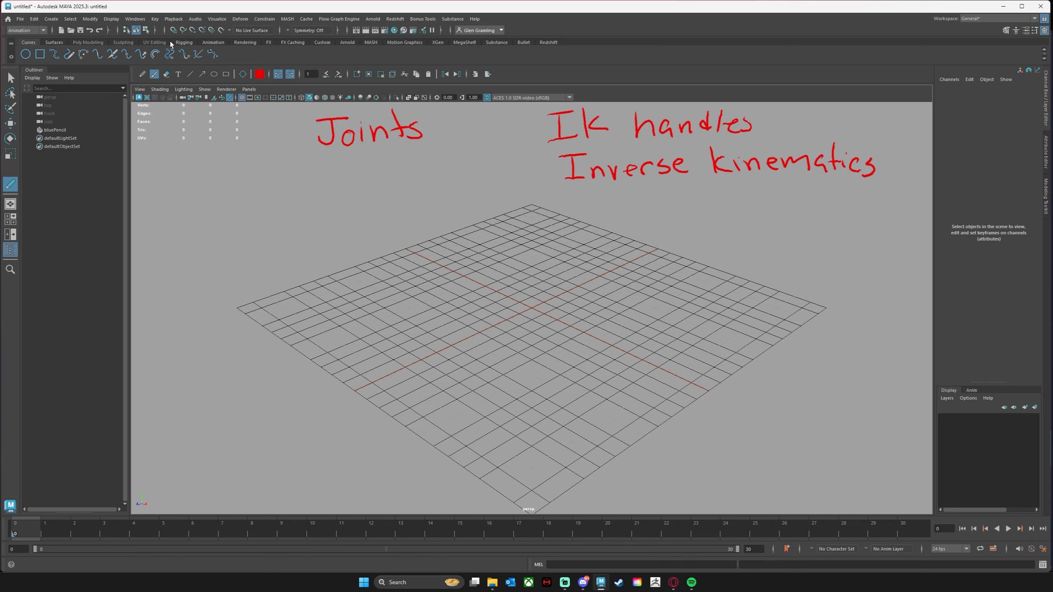
Create a zigzag chain of five joints running across the grid from back to front with the Joint Tool.
{"action": "left_click", "coordinate": [184, 43]}
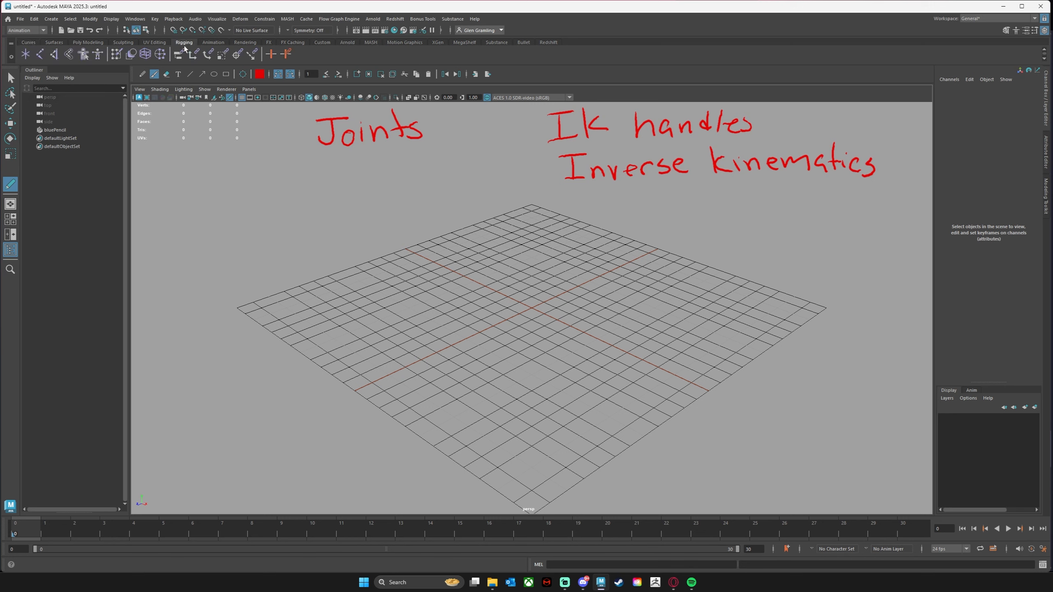
{"action": "left_click", "coordinate": [40, 55]}
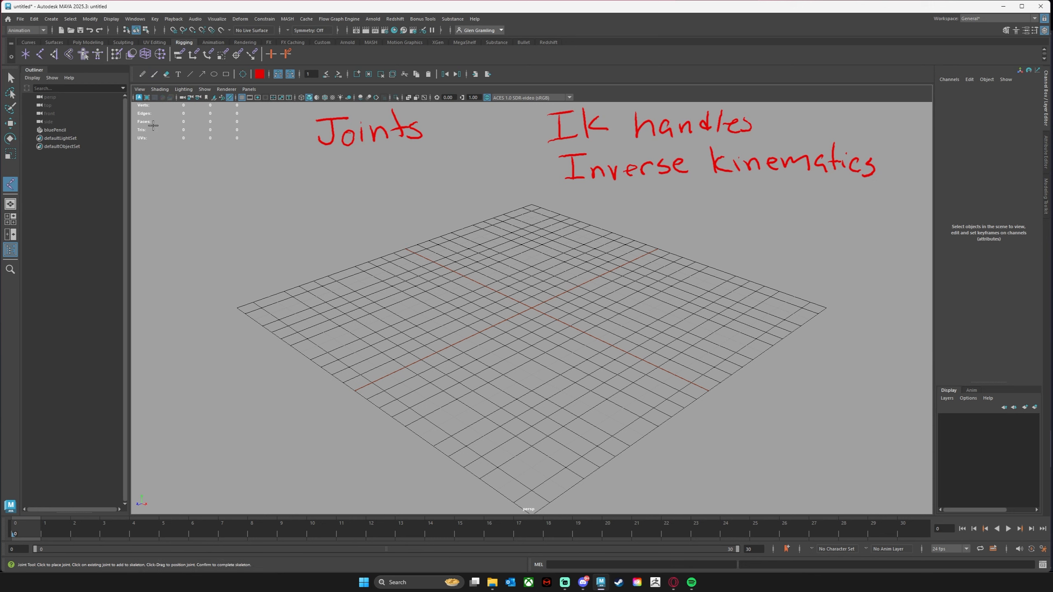
{"action": "left_click", "coordinate": [553, 222]}
{"action": "left_click", "coordinate": [494, 262]}
{"action": "left_click", "coordinate": [585, 309]}
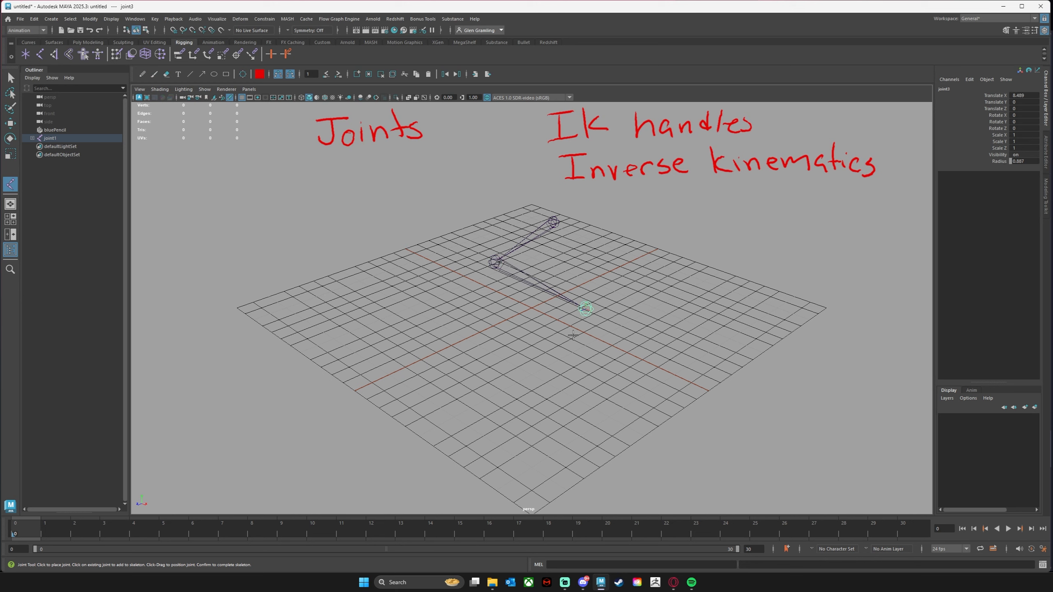
{"action": "left_click", "coordinate": [514, 361]}
{"action": "left_click", "coordinate": [549, 432]}
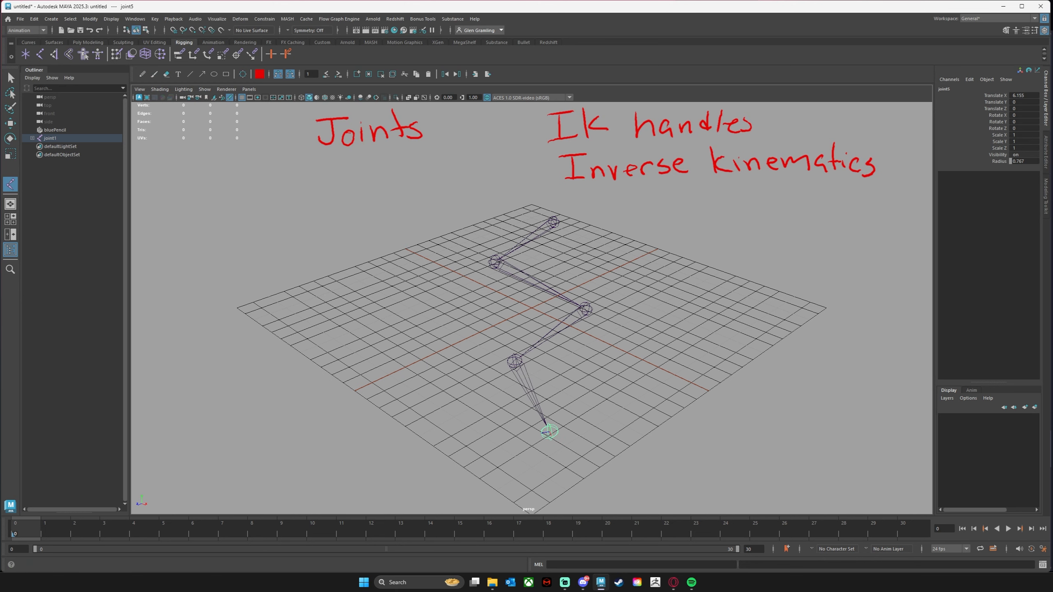
Select the root joint1 and expand its Outliner hierarchy down to joint5.
{"action": "left_click", "coordinate": [49, 138]}
{"action": "left_click", "coordinate": [32, 138]}
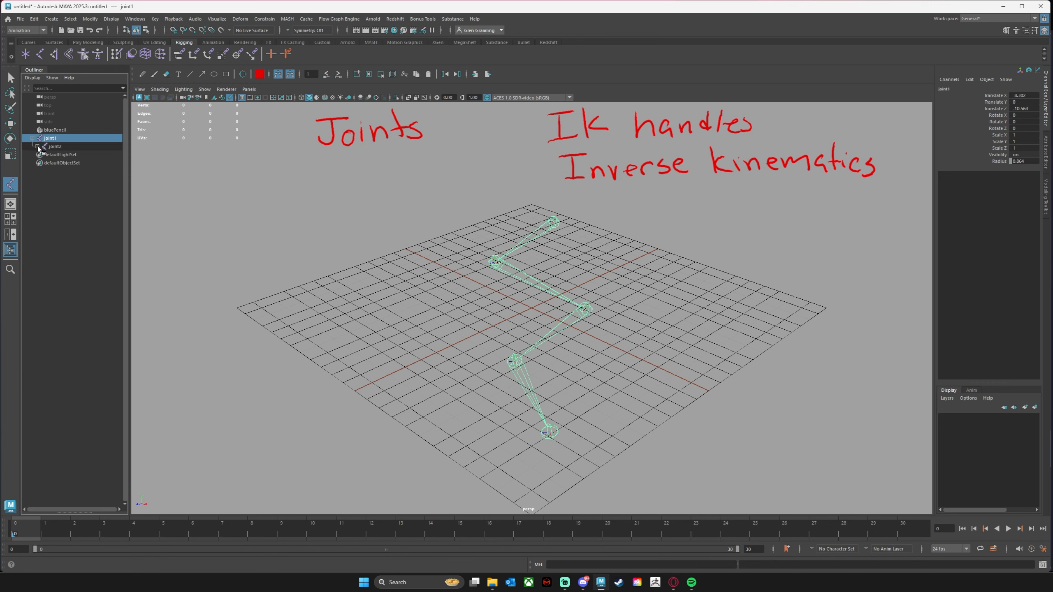
{"action": "left_click", "coordinate": [37, 146]}
{"action": "left_click", "coordinate": [42, 155]}
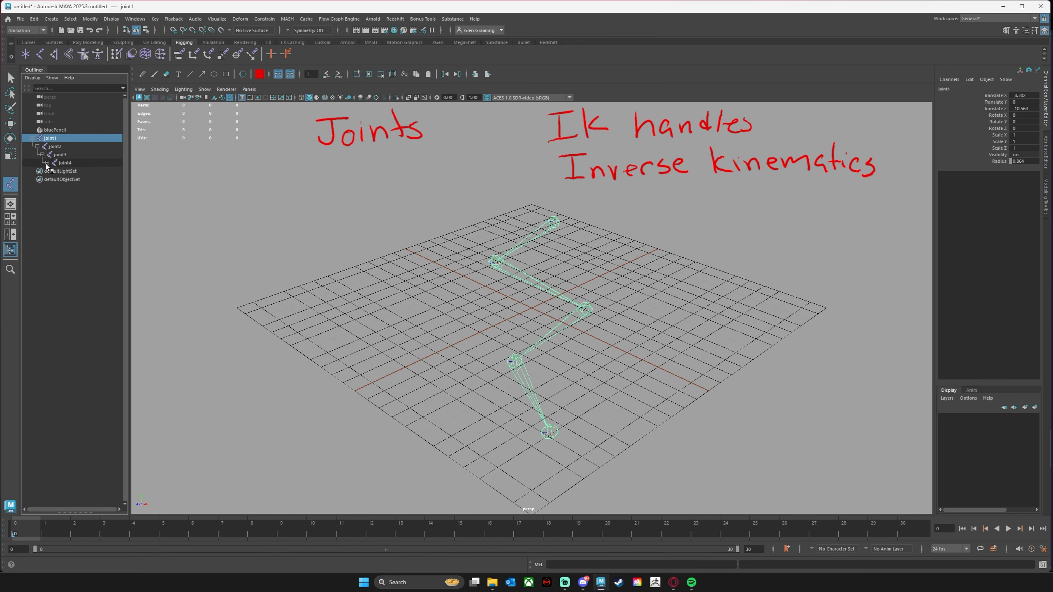
{"action": "left_click", "coordinate": [47, 162]}
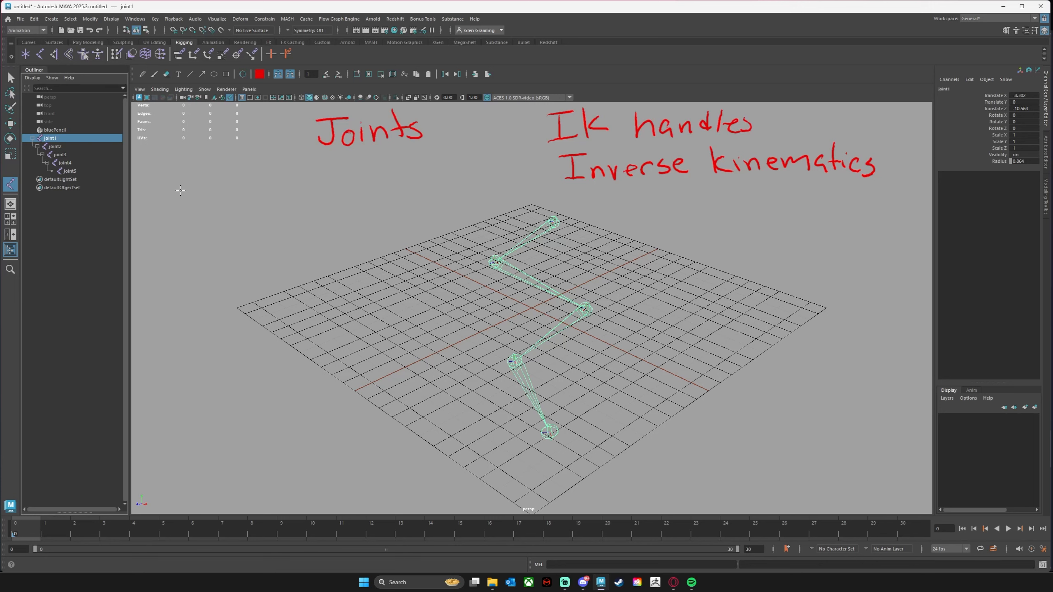
Select joint2 through joint5 and back up to joint1 to examine which child joints each selection includes.
{"action": "left_click", "coordinate": [58, 146]}
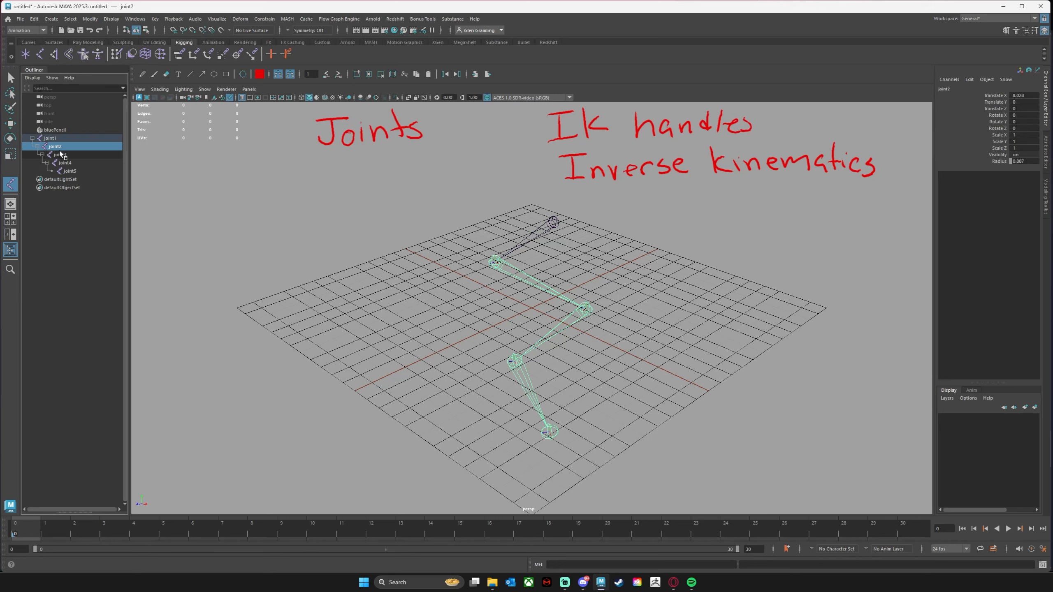
{"action": "left_click", "coordinate": [65, 156]}
{"action": "left_click", "coordinate": [65, 163]}
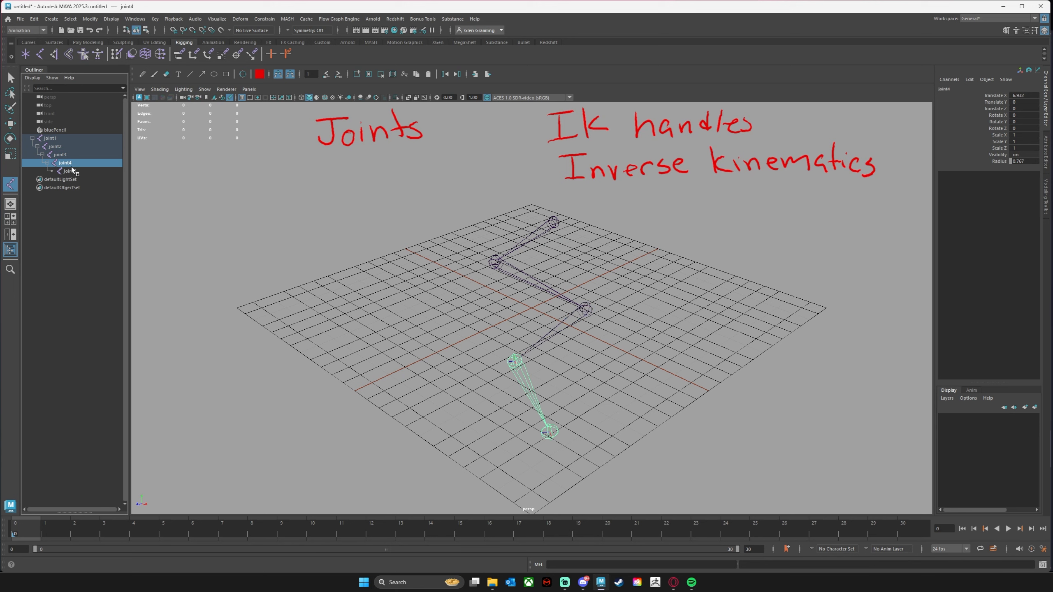
{"action": "left_click", "coordinate": [70, 171]}
{"action": "left_click", "coordinate": [66, 163]}
{"action": "left_click", "coordinate": [65, 147]}
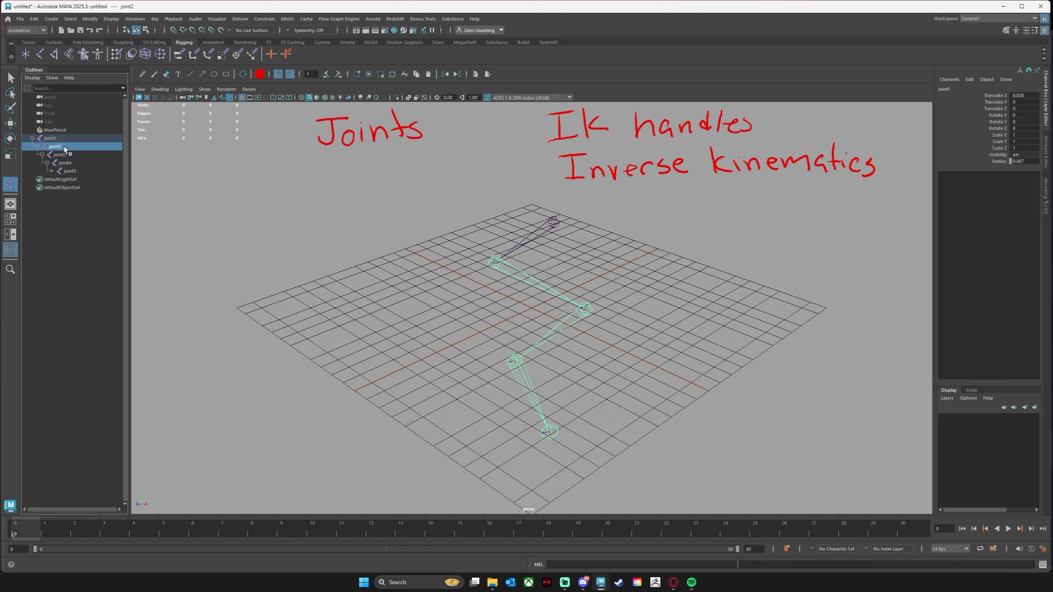
{"action": "left_click", "coordinate": [62, 138]}
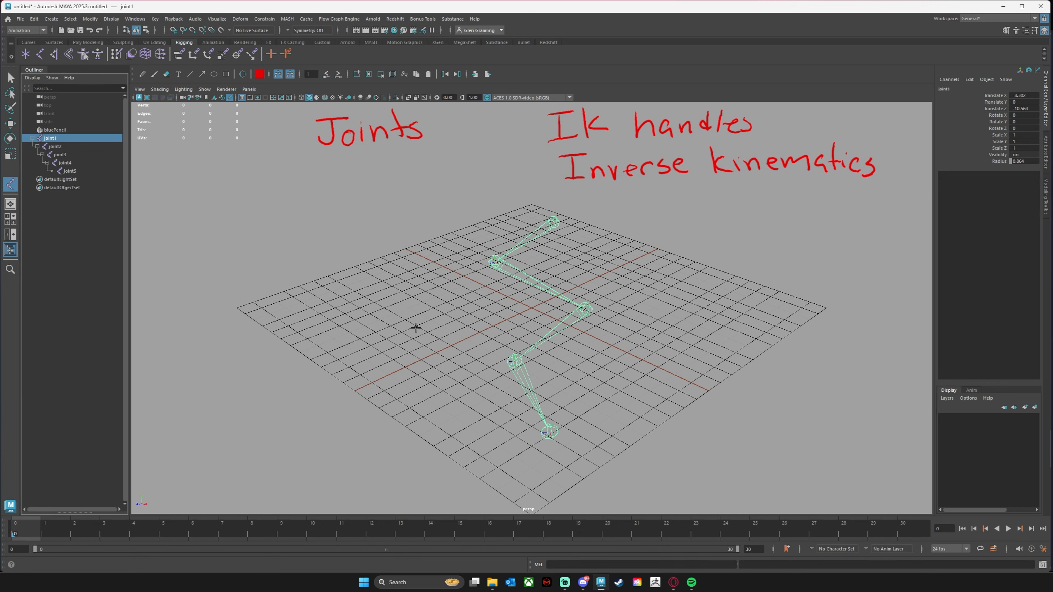
Unparent joint4 from joint3 to split the last two joints off the chain.
{"action": "key", "text": "w"}
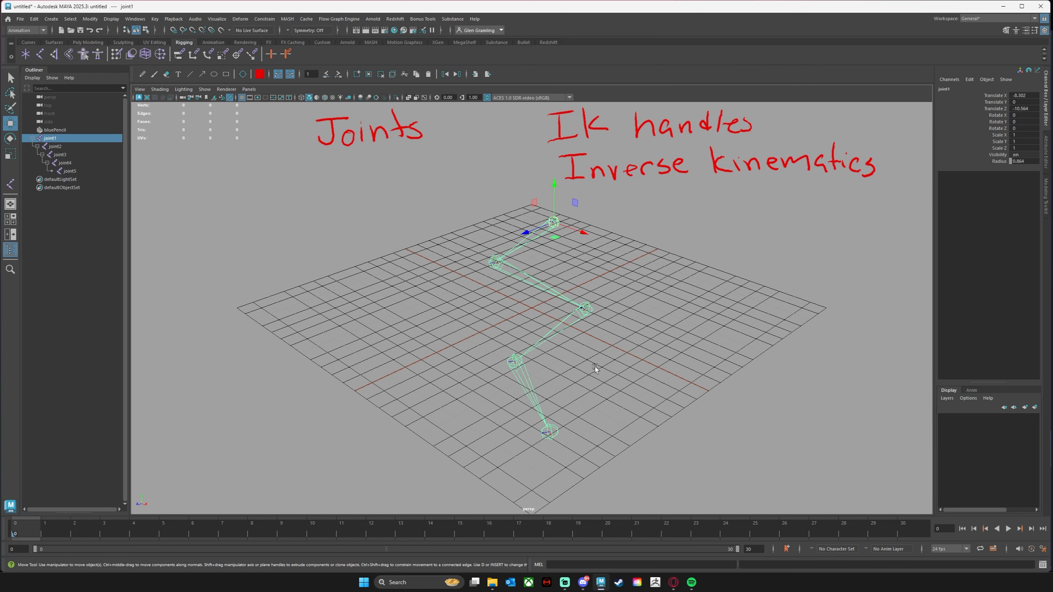
{"action": "left_click", "coordinate": [543, 375]}
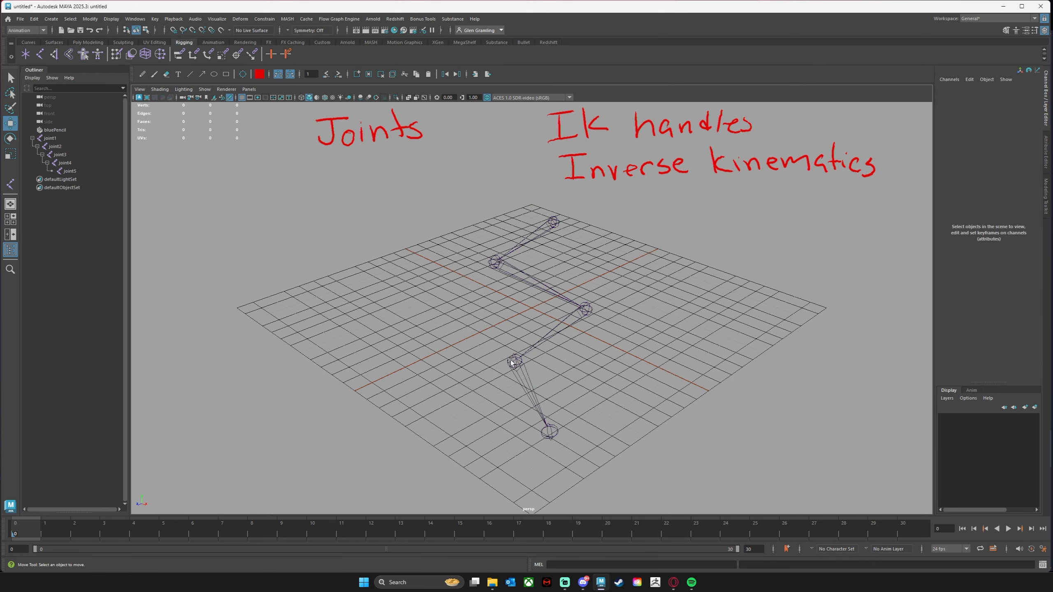
{"action": "left_click", "coordinate": [512, 363]}
{"action": "left_click", "coordinate": [584, 308]}
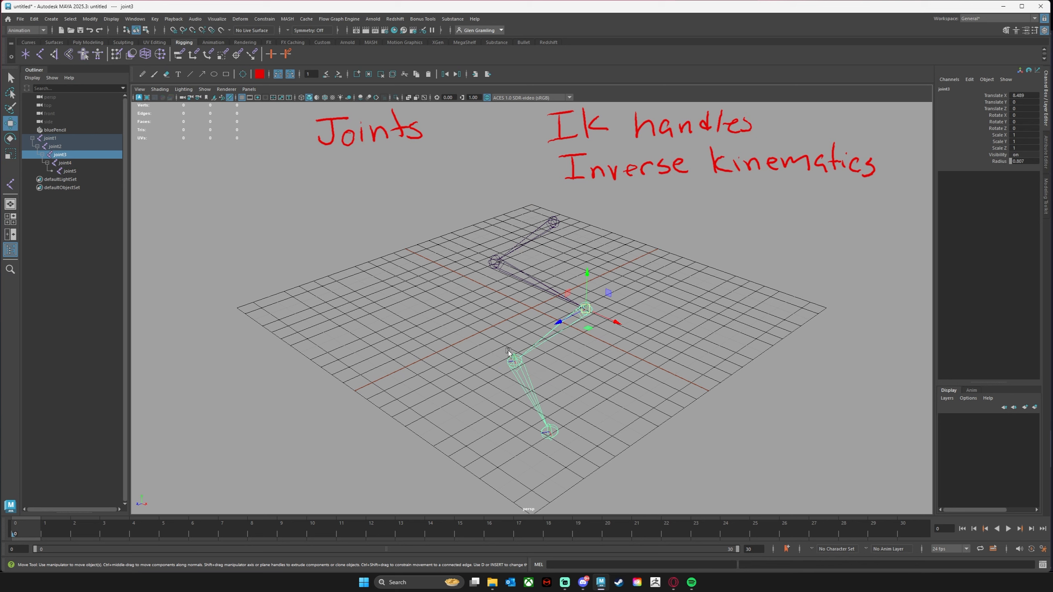
{"action": "left_click", "coordinate": [602, 352]}
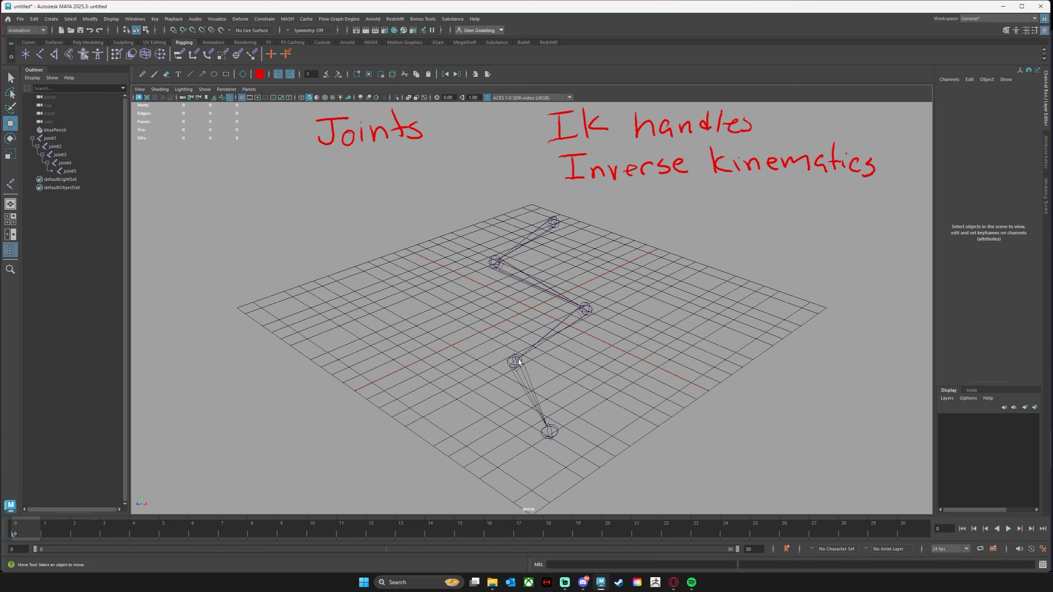
{"action": "left_click", "coordinate": [514, 360]}
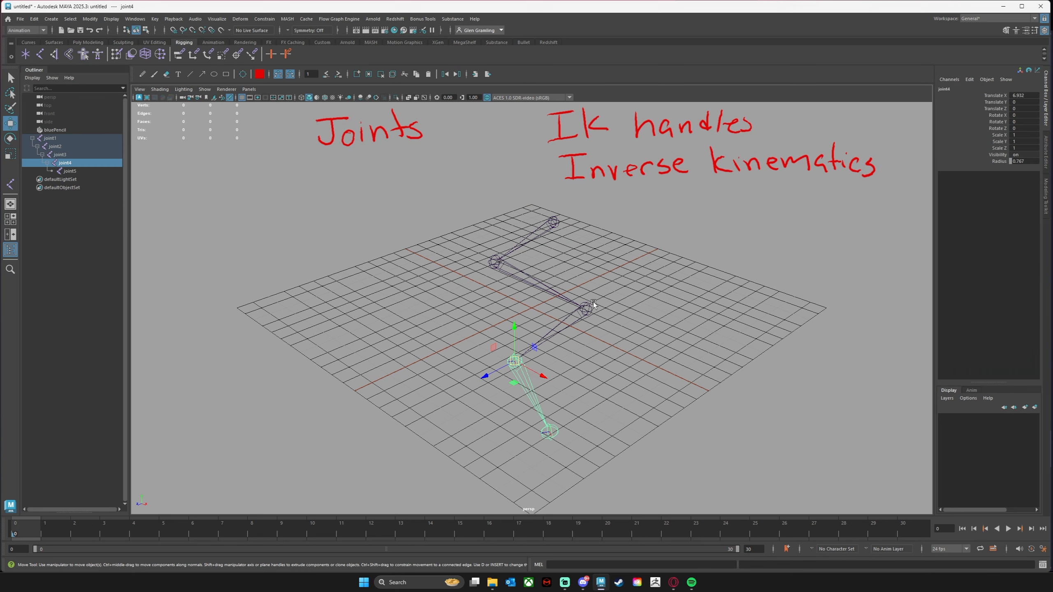
{"action": "key", "text": "shift+p"}
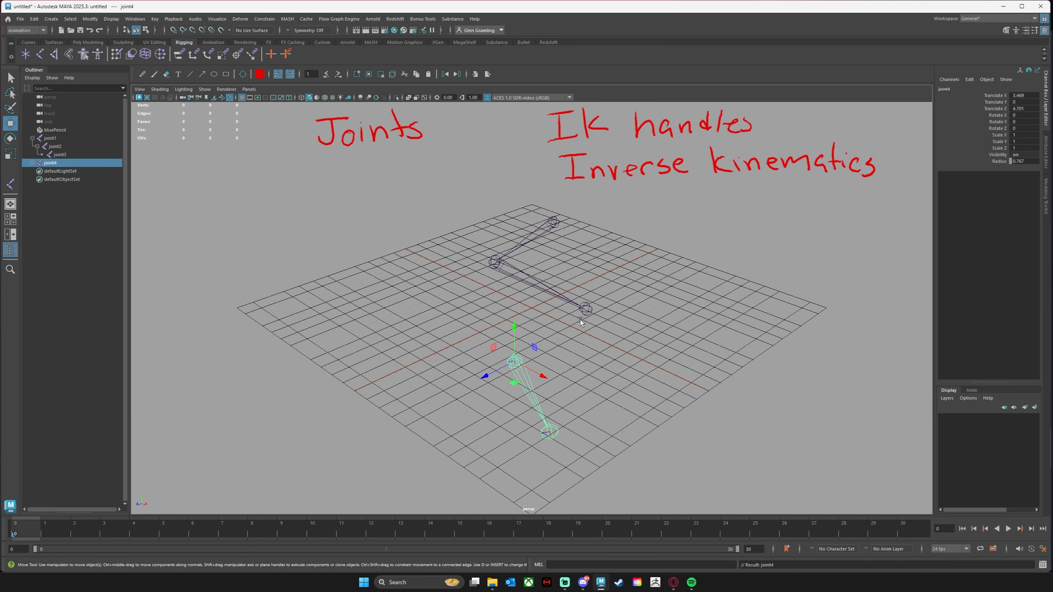
Parent joint4 to joint2 to form a second branch of the chain.
{"action": "left_click", "coordinate": [602, 346]}
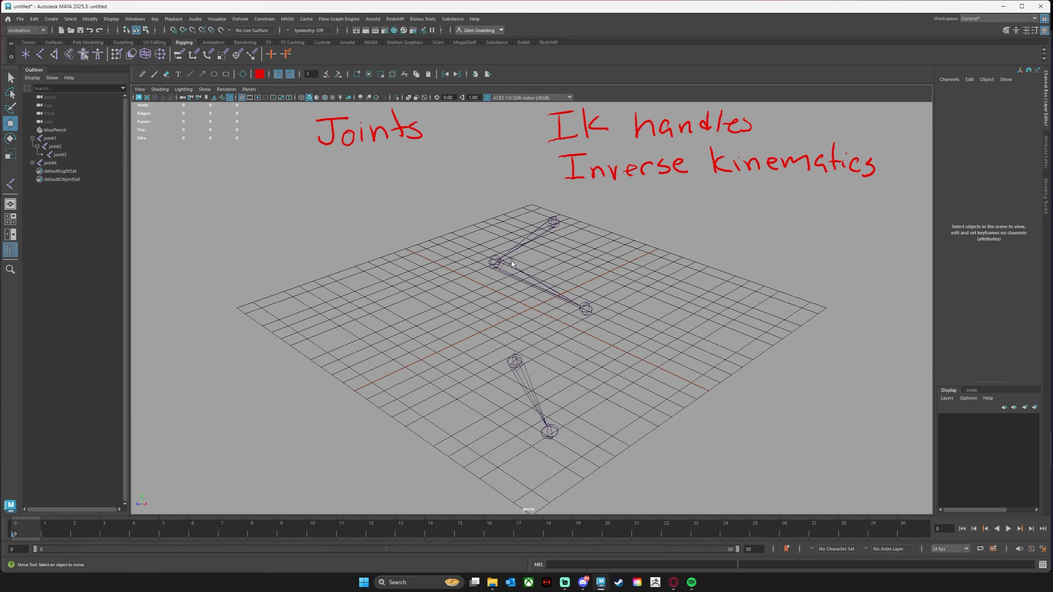
{"action": "left_click", "coordinate": [493, 262]}
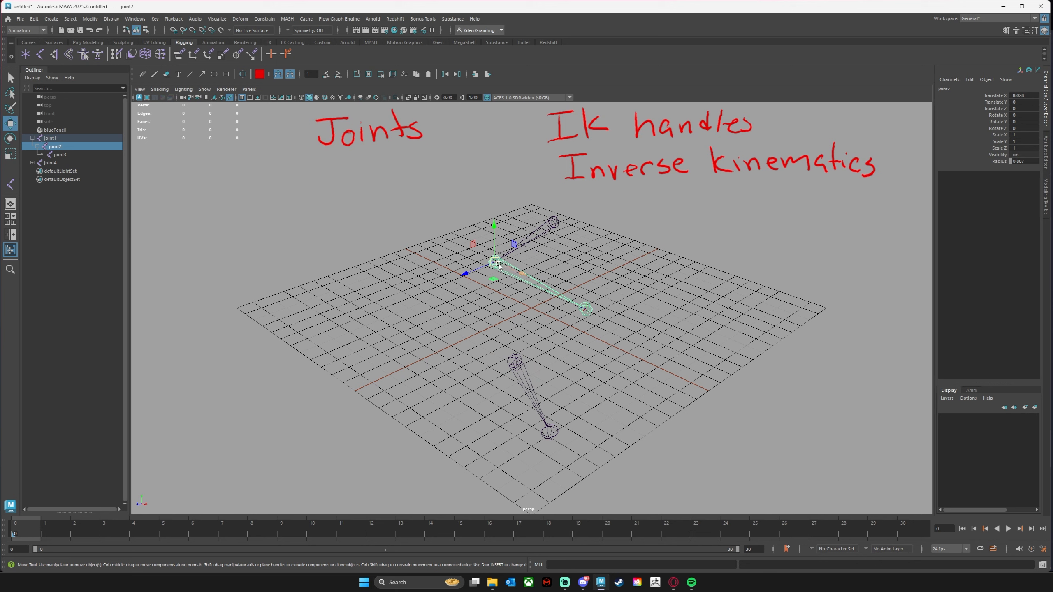
{"action": "left_click", "coordinate": [514, 362]}
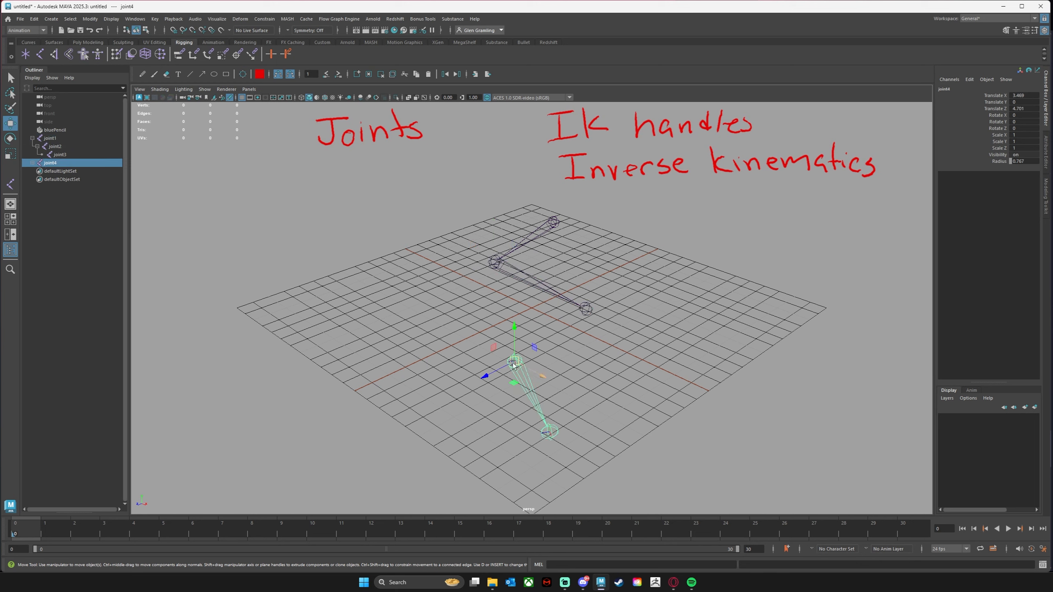
{"action": "left_click", "coordinate": [492, 262], "text": "shift"}
{"action": "key", "text": "p"}
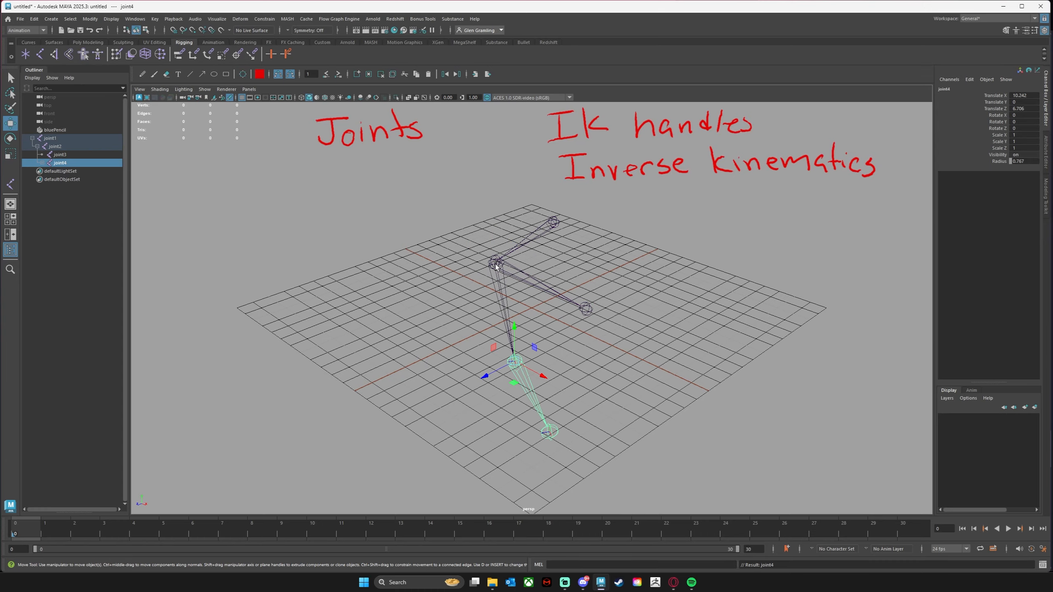
Rotate joint2 slightly about its vertical axis to swing both of its child branches.
{"action": "left_click_drag", "start_coordinate": [564, 386], "coordinate": [478, 329], "text": "alt"}
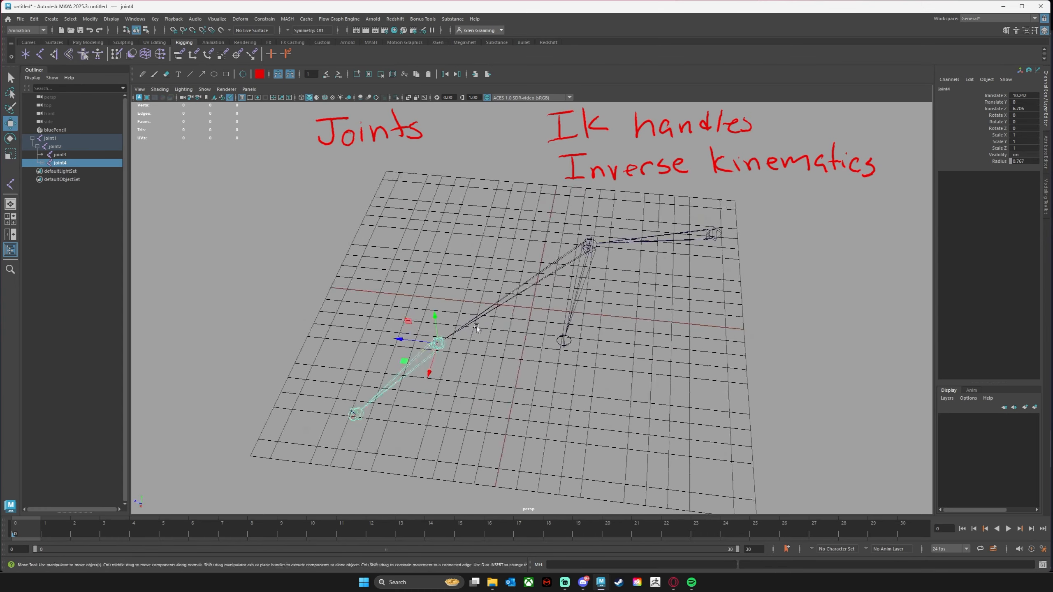
{"action": "left_click", "coordinate": [598, 243]}
{"action": "left_click_drag", "start_coordinate": [598, 245], "coordinate": [594, 337], "text": "alt"}
{"action": "key", "text": "e"}
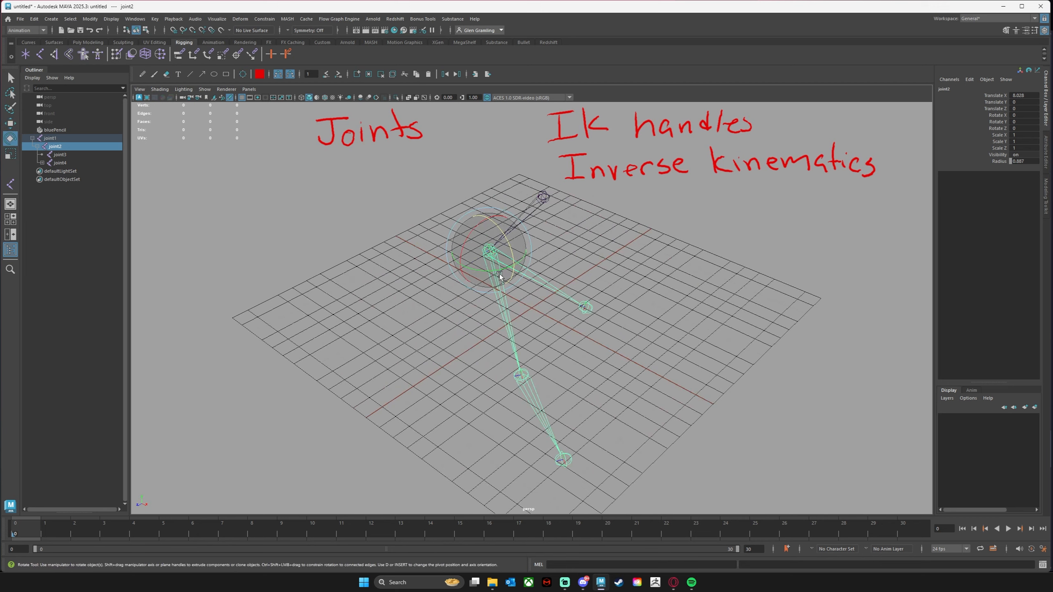
{"action": "left_click_drag", "start_coordinate": [499, 274], "coordinate": [498, 267]}
Rotate joint4 about -9 degrees and the root joint1 about -14 degrees around Y.
{"action": "left_click", "coordinate": [551, 368]}
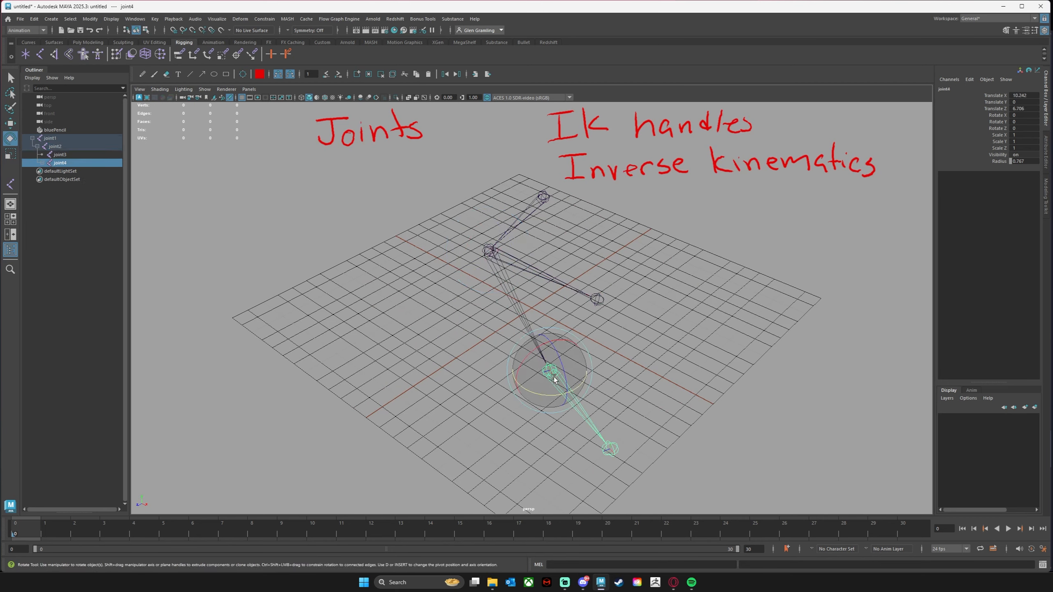
{"action": "mouse_move", "coordinate": [545, 393]}
{"action": "left_mouse_down"}
{"action": "mouse_move", "coordinate": [570, 380]}
{"action": "mouse_move", "coordinate": [542, 378]}
{"action": "left_mouse_up"}
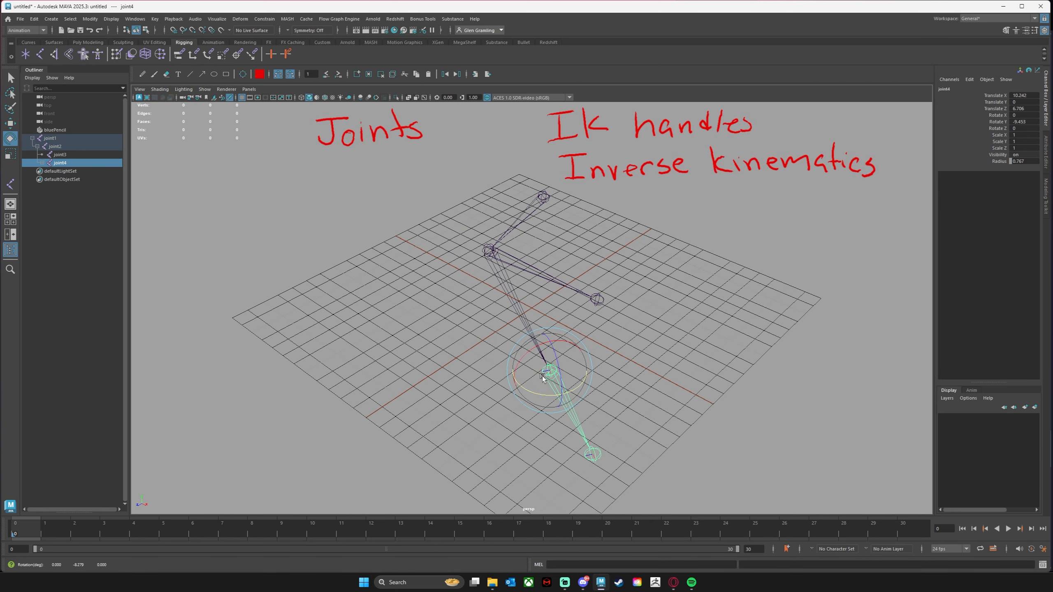
{"action": "left_click", "coordinate": [534, 199]}
{"action": "mouse_move", "coordinate": [560, 211]}
{"action": "left_mouse_down"}
{"action": "mouse_move", "coordinate": [531, 217]}
{"action": "mouse_move", "coordinate": [551, 215]}
{"action": "left_mouse_up"}
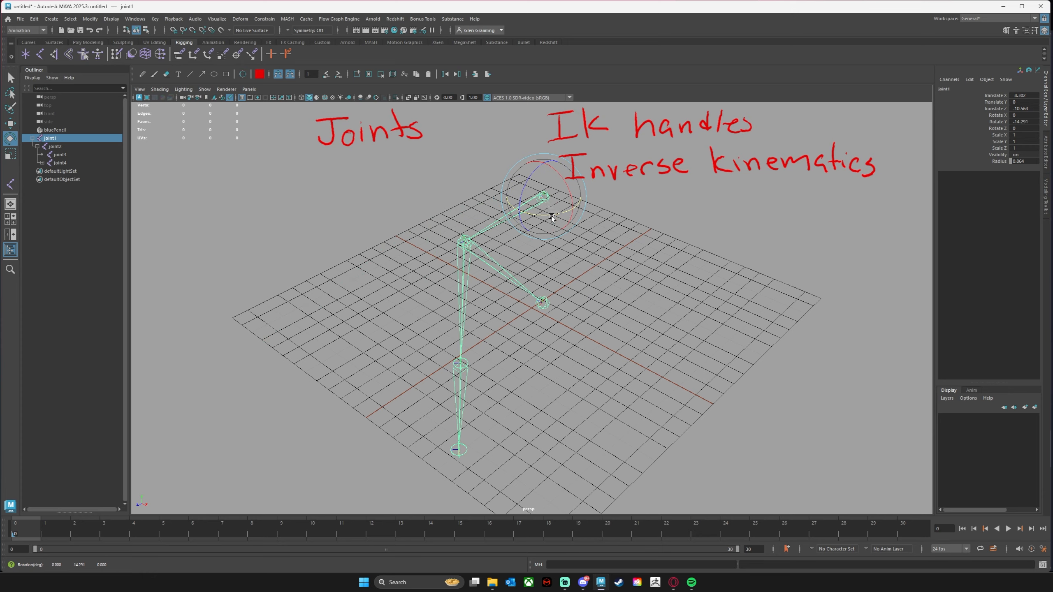
Rotate joint4 to about 32 degrees around Y.
{"action": "left_click", "coordinate": [469, 368]}
{"action": "left_click_drag", "start_coordinate": [472, 374], "coordinate": [564, 364]}
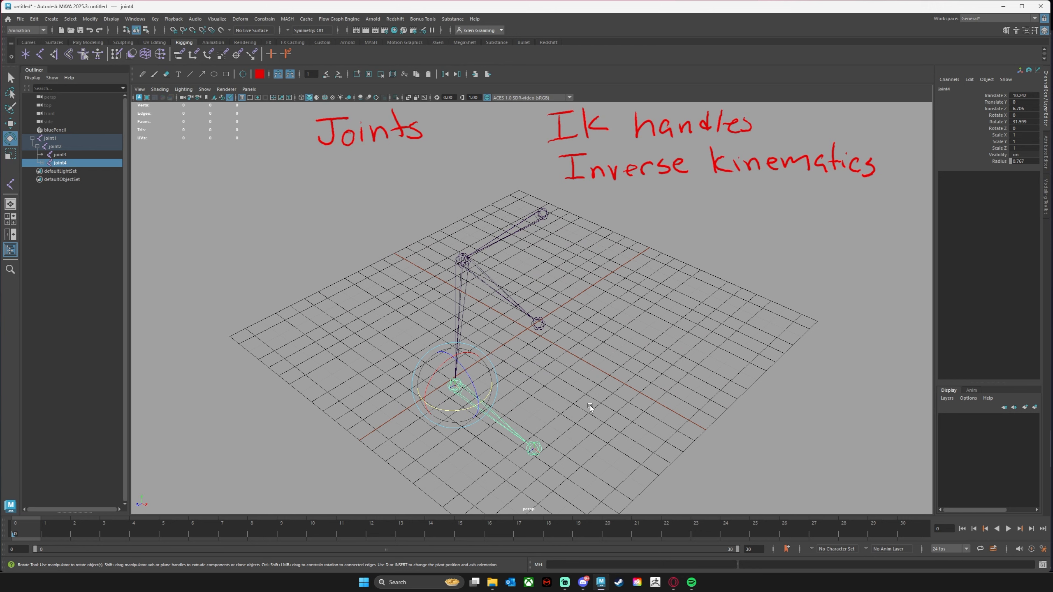
Undo the joint rotations and parenting changes back to the single joint1-to-joint4 chain, and delete the whole chain.
{"action": "key", "text": "ctrl+z"}
{"action": "key", "text": "ctrl+z"}
{"action": "key", "text": "ctrl+z"}
{"action": "key", "text": "ctrl+z"}
{"action": "key", "text": "ctrl+z"}
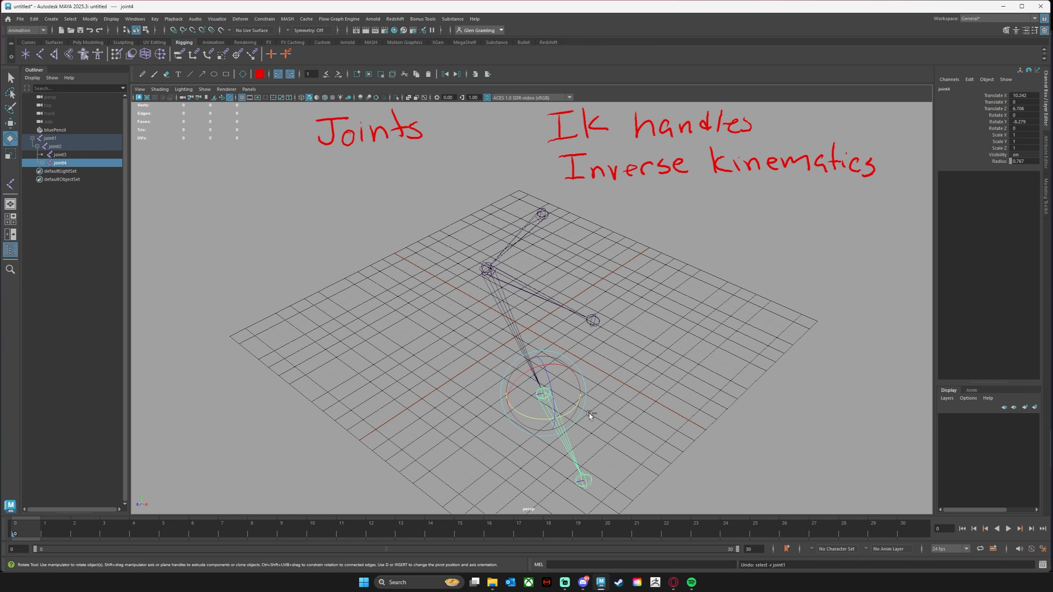
{"action": "key", "text": "ctrl+z"}
{"action": "key", "text": "ctrl+z"}
{"action": "key", "text": "ctrl+z"}
{"action": "key", "text": "ctrl+z"}
{"action": "key", "text": "ctrl+z"}
{"action": "key", "text": "ctrl+z"}
{"action": "key", "text": "ctrl+z"}
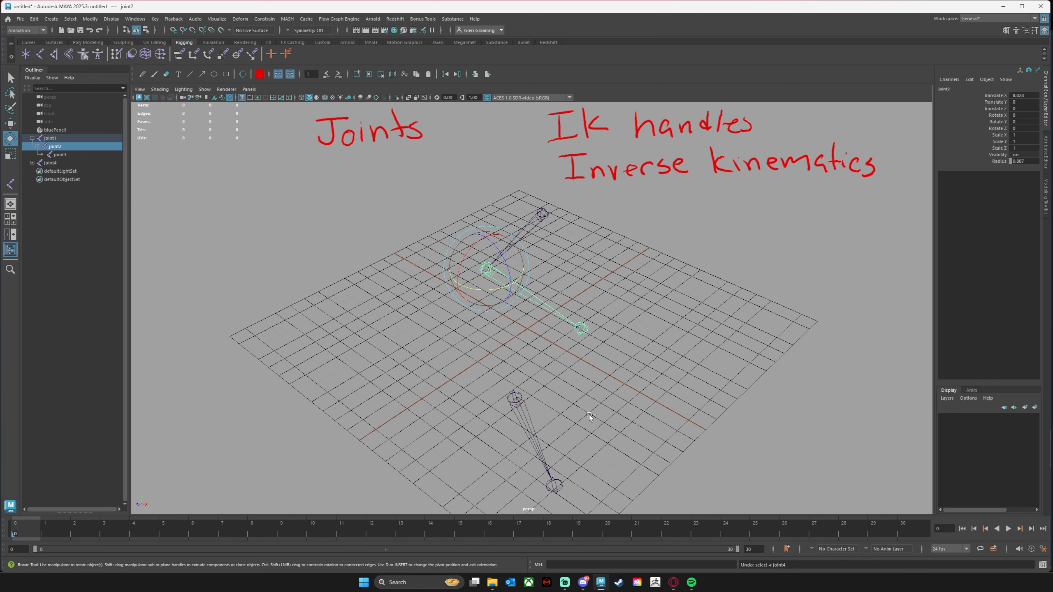
{"action": "key", "text": "ctrl+z"}
{"action": "key", "text": "ctrl+z"}
{"action": "key", "text": "ctrl+z"}
{"action": "key", "text": "ctrl+z"}
{"action": "key", "text": "ctrl+z"}
{"action": "key", "text": "ctrl+z"}
{"action": "key", "text": "ctrl+z"}
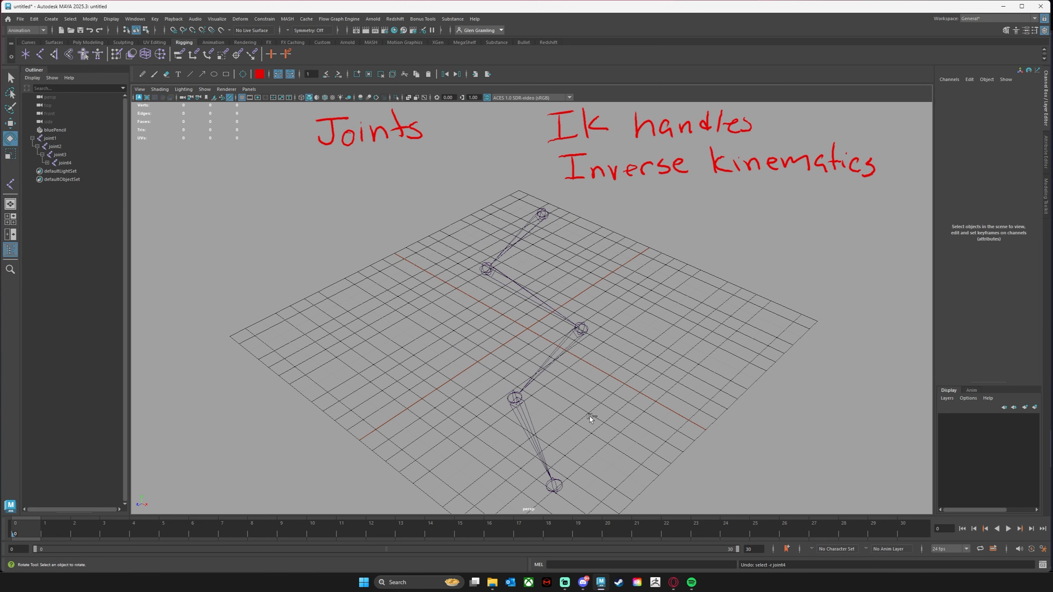
{"action": "key", "text": "Delete"}
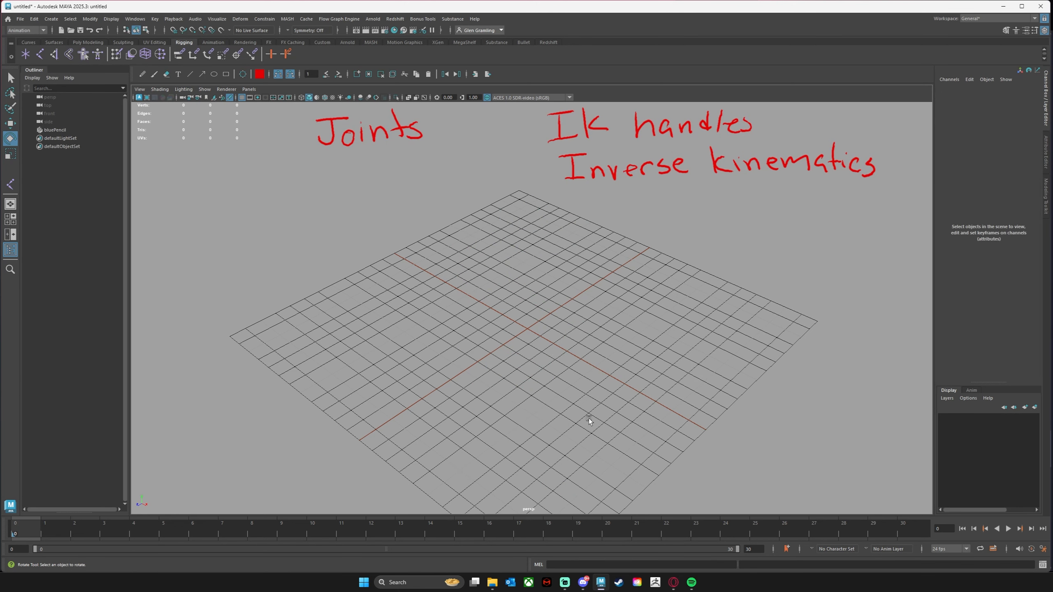
Create a polygon cylinder at the origin and stretch it vertically to a Y scale of about 6.
{"action": "left_click_drag", "start_coordinate": [574, 329], "coordinate": [487, 268], "text": "alt"}
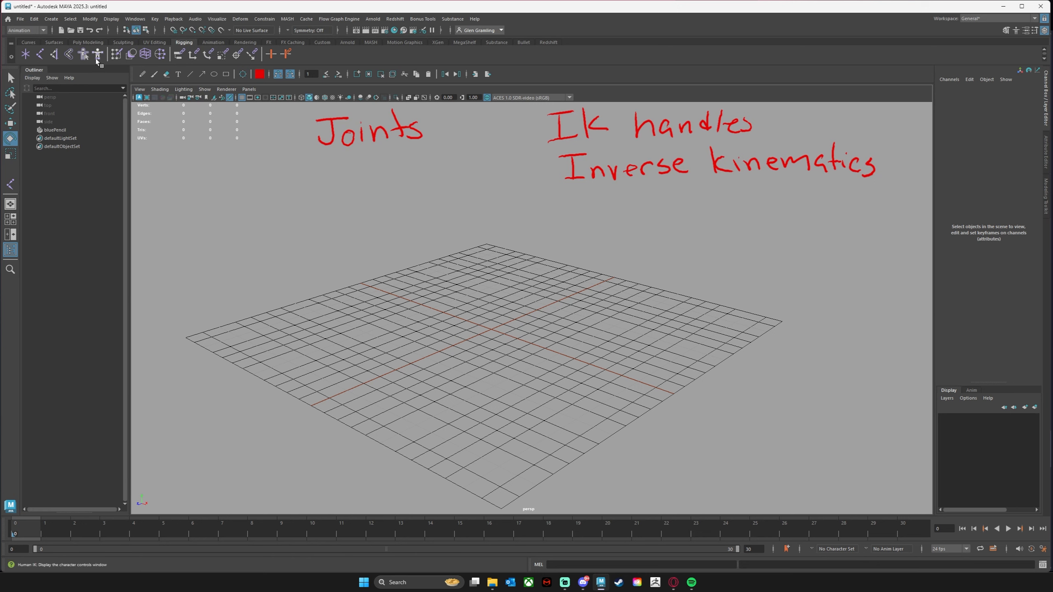
{"action": "left_click", "coordinate": [87, 43]}
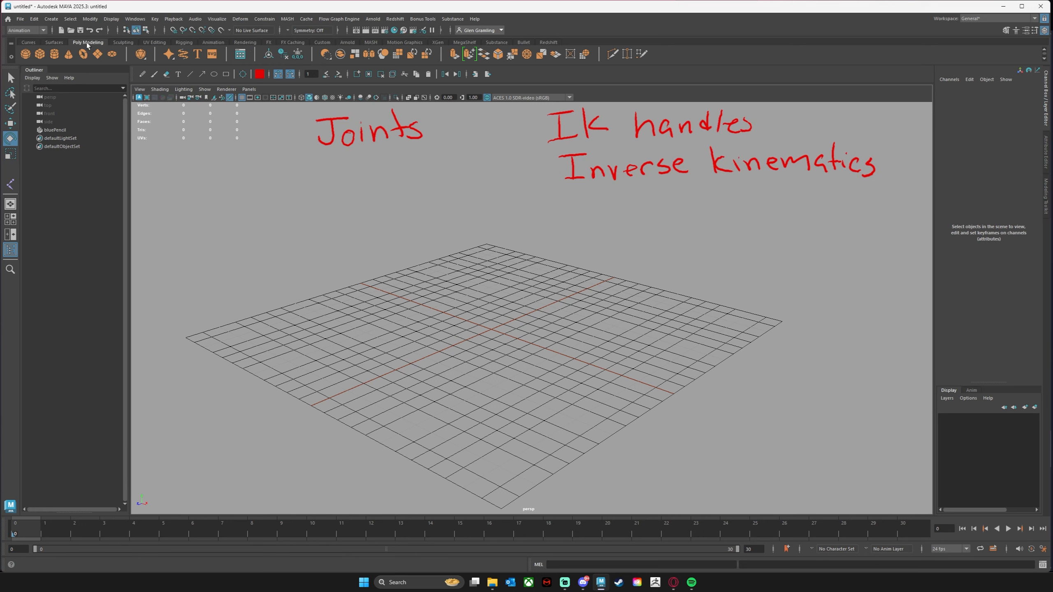
{"action": "left_click", "coordinate": [65, 61]}
{"action": "key", "text": "r"}
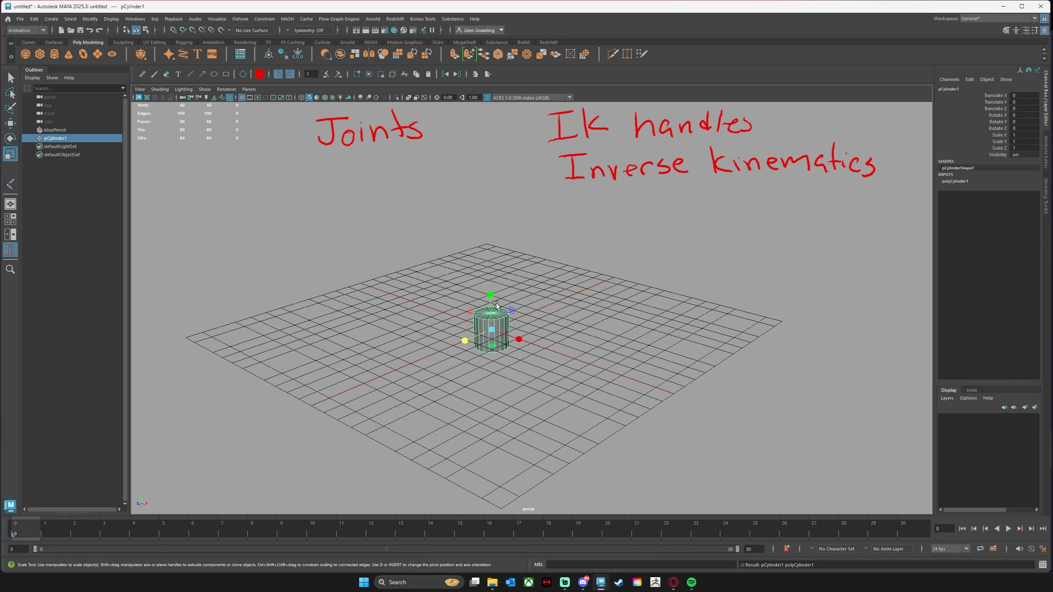
{"action": "left_click_drag", "start_coordinate": [497, 306], "coordinate": [487, 107]}
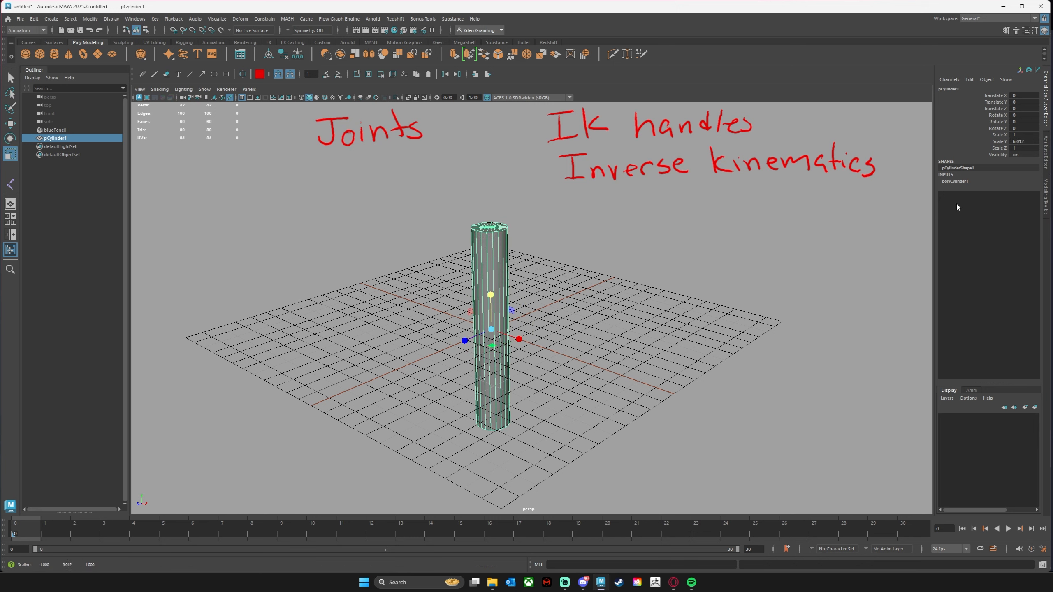
Set the cylinder's height subdivisions to 21.
{"action": "left_click", "coordinate": [954, 181]}
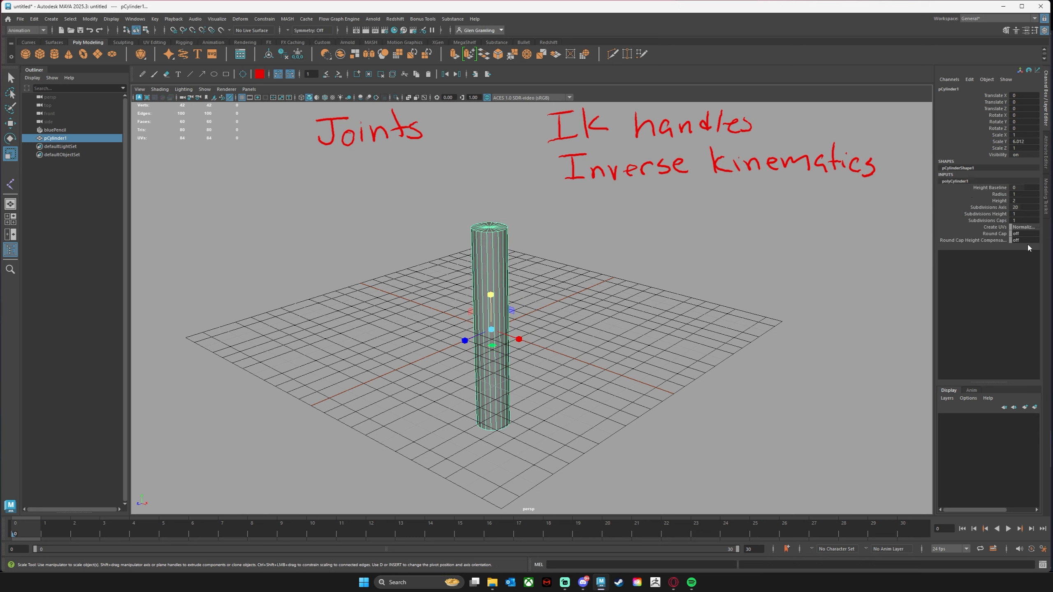
{"action": "left_click", "coordinate": [988, 218]}
{"action": "middle_click_drag", "start_coordinate": [691, 274], "coordinate": [771, 274]}
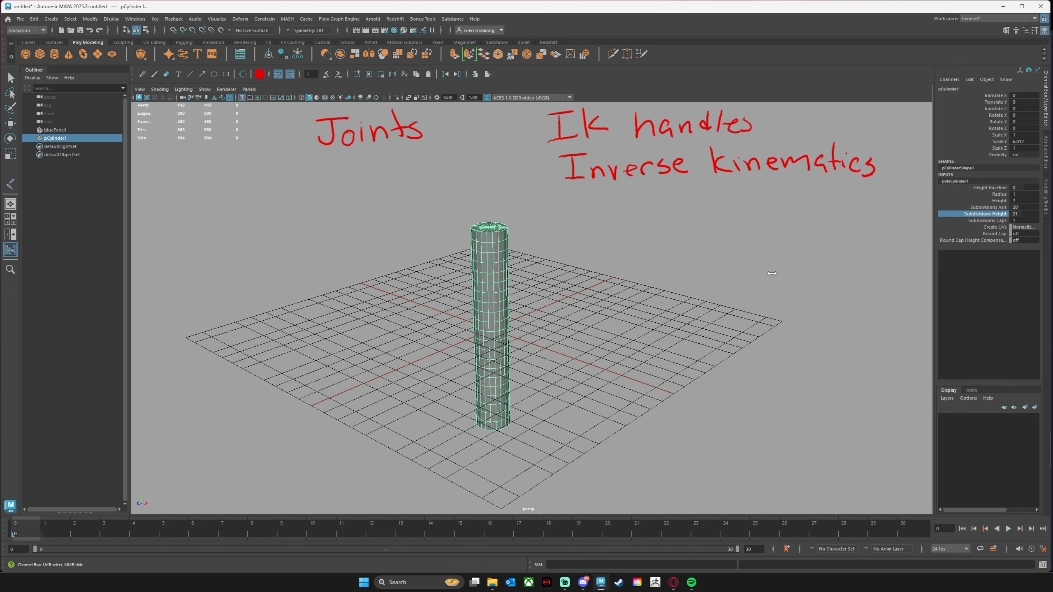
In the wireframe side view, draw a four-joint chain down the cylinder's centre line from its top to its base.
{"action": "left_click_drag", "start_coordinate": [717, 306], "coordinate": [672, 312], "text": "alt"}
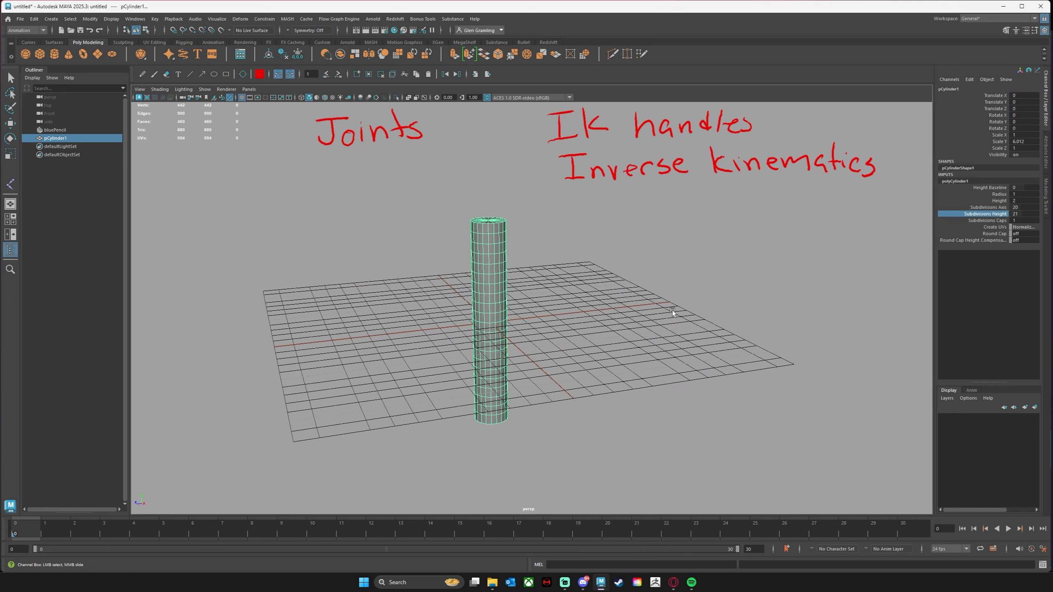
{"action": "key", "text": "space"}
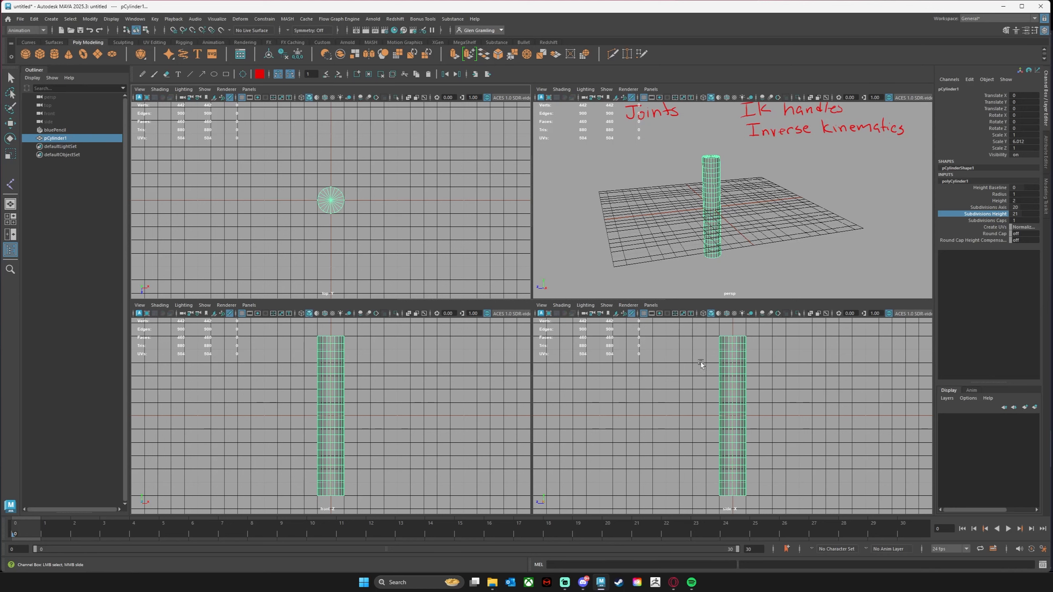
{"action": "key", "text": "space"}
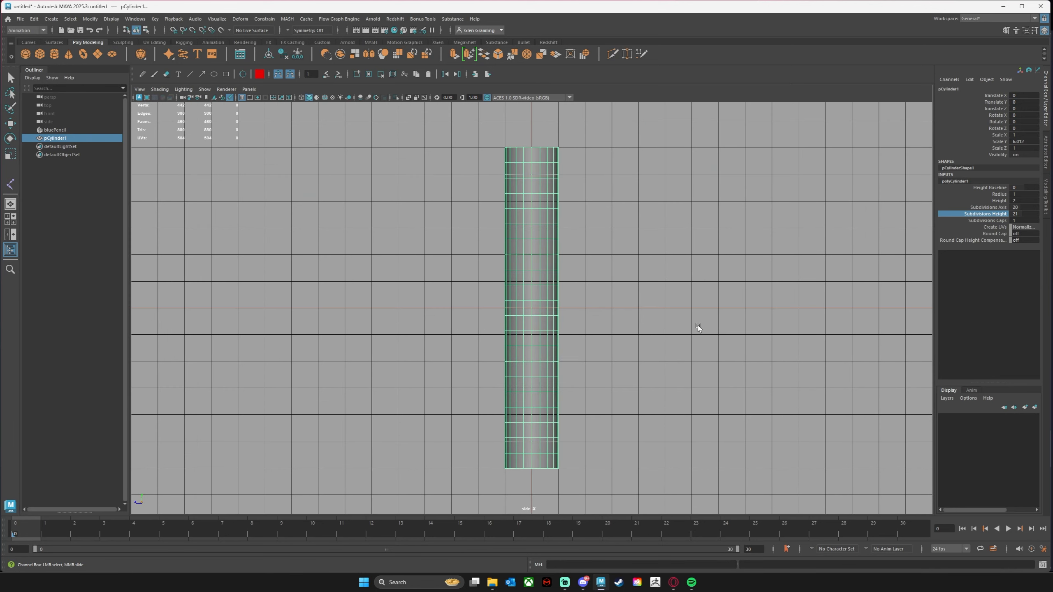
{"action": "key", "text": "4"}
{"action": "middle_click_drag", "start_coordinate": [678, 354], "coordinate": [675, 334], "text": "alt"}
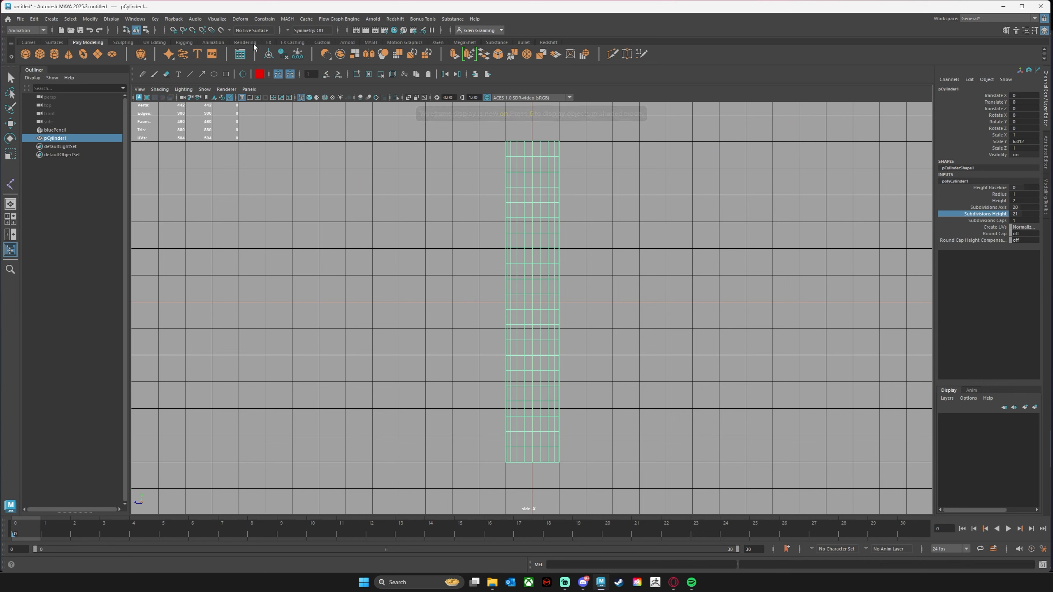
{"action": "left_click", "coordinate": [182, 43]}
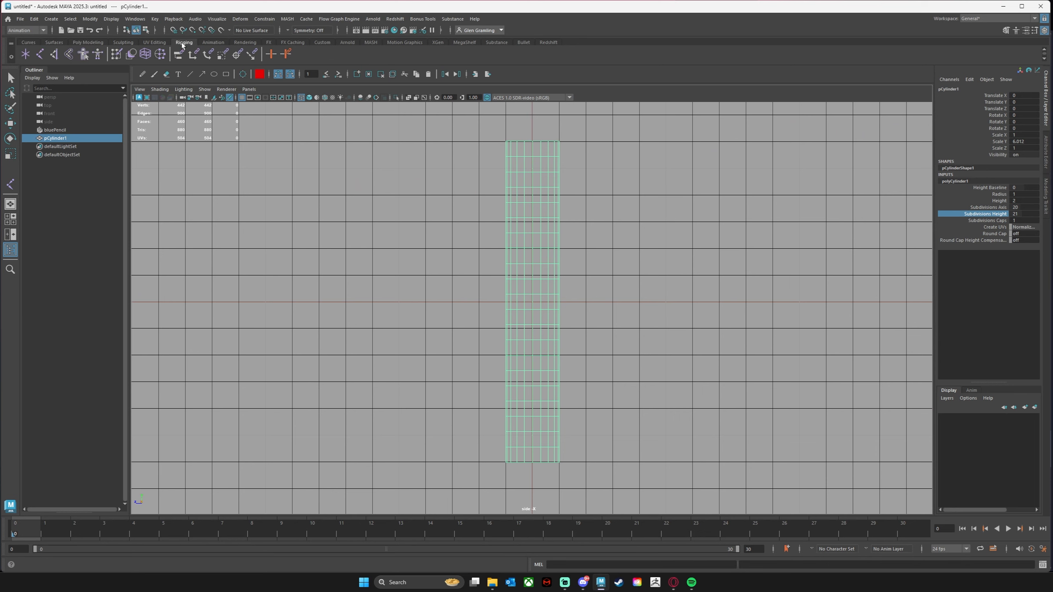
{"action": "left_click", "coordinate": [40, 53]}
{"action": "left_click", "coordinate": [532, 141]}
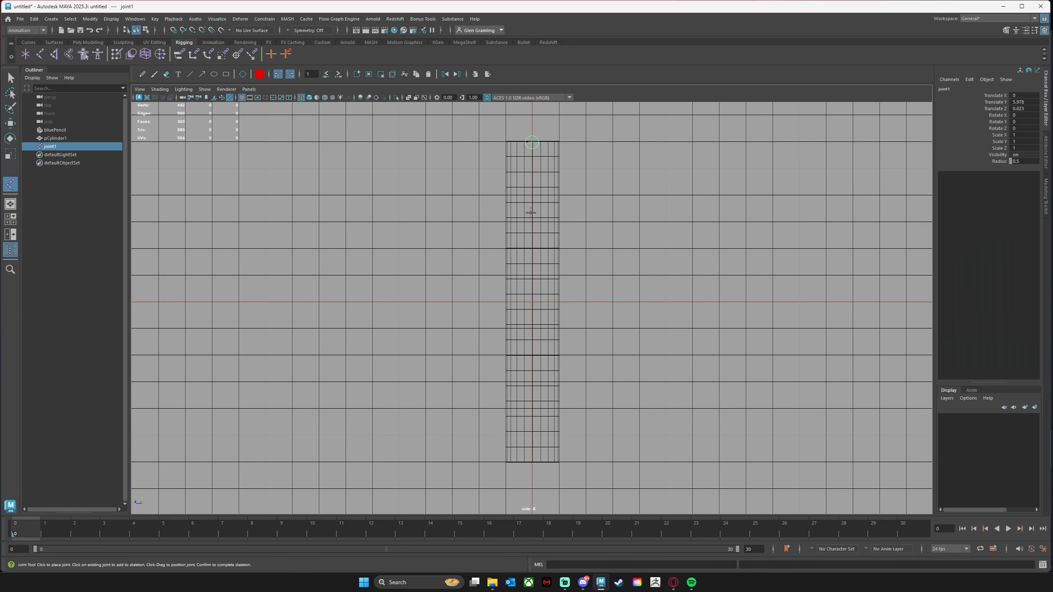
{"action": "left_click", "coordinate": [532, 254]}
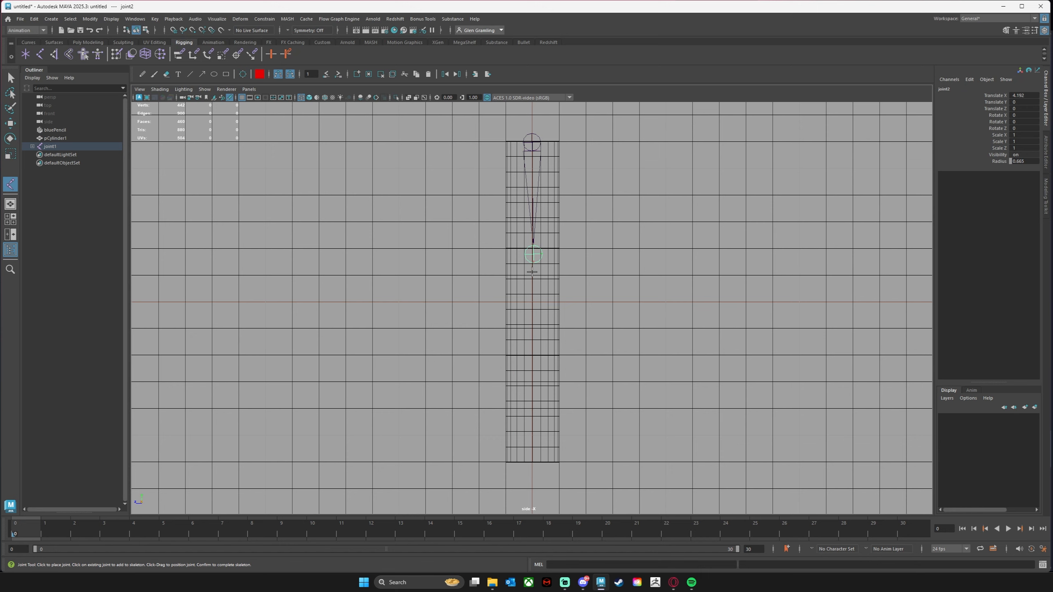
{"action": "left_click", "coordinate": [534, 354]}
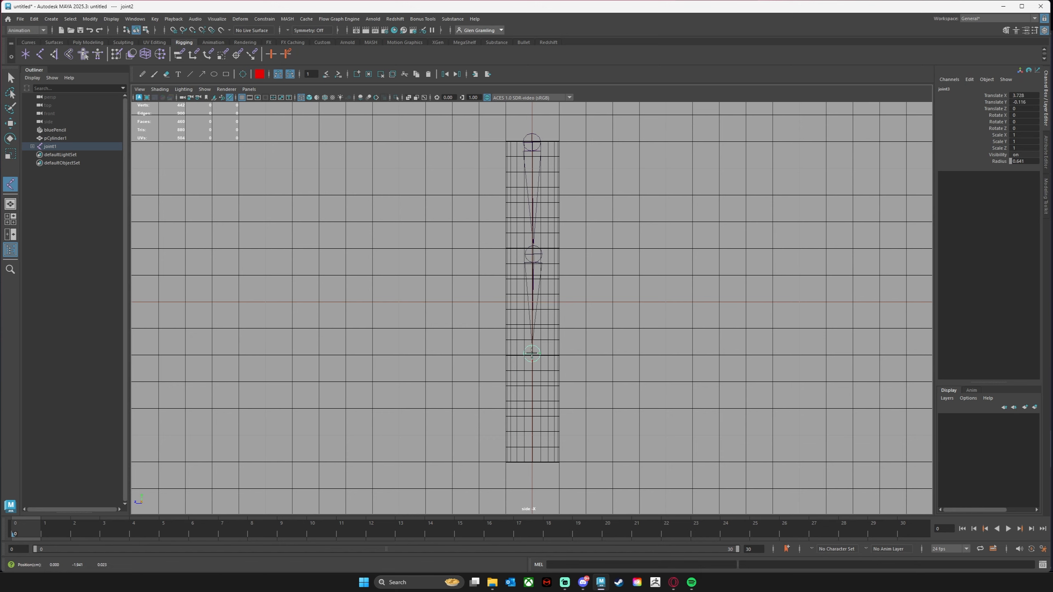
{"action": "left_click", "coordinate": [531, 459]}
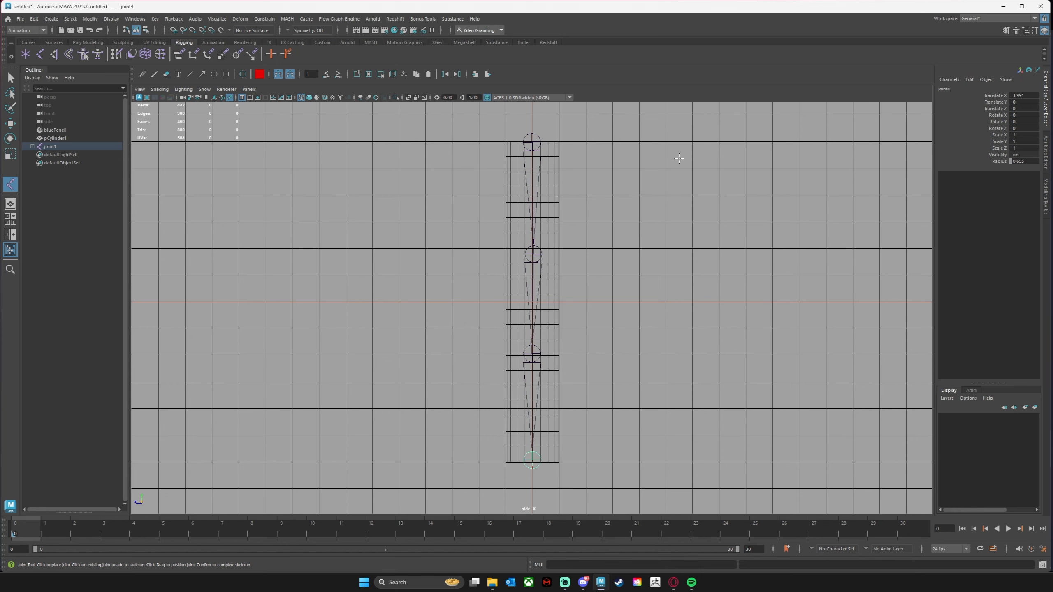
{"action": "key", "text": "Return"}
{"action": "key", "text": "w"}
Bind the cylinder's skin to the joint1 chain in the perspective view.
{"action": "key", "text": "space"}
{"action": "key", "text": "space"}
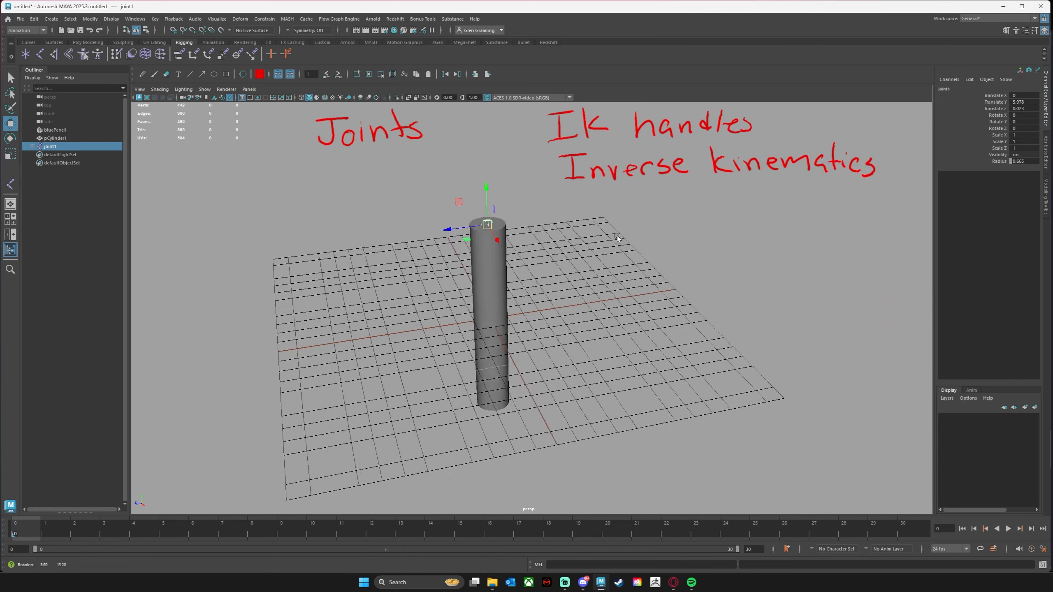
{"action": "mouse_move", "coordinate": [616, 238]}
{"action": "left_mouse_down", "text": "alt"}
{"action": "mouse_move", "coordinate": [613, 228]}
{"action": "mouse_move", "coordinate": [613, 238]}
{"action": "left_mouse_up", "text": "alt"}
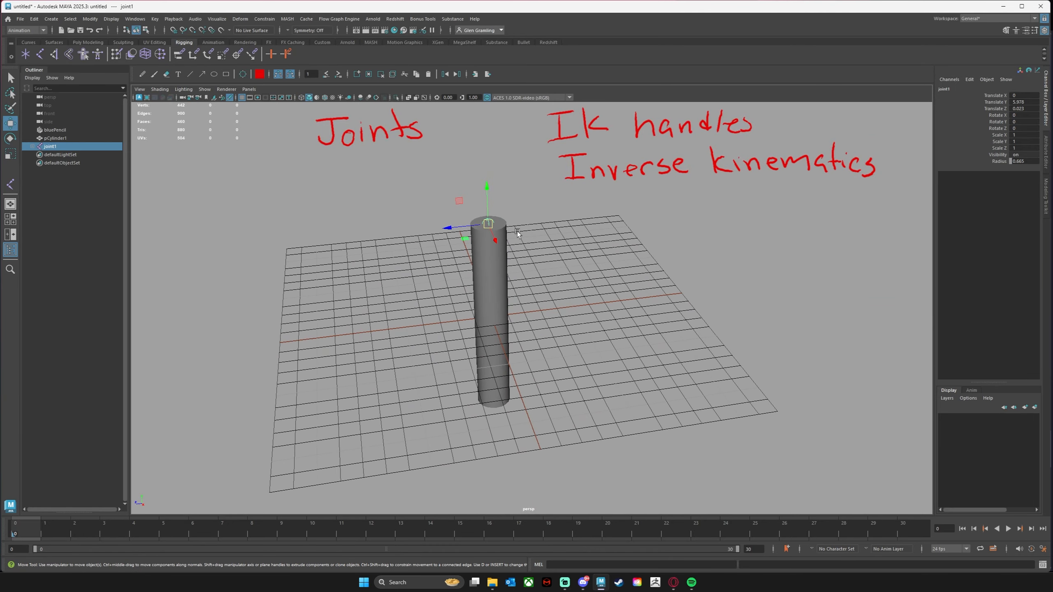
{"action": "left_click", "coordinate": [506, 231], "text": "shift"}
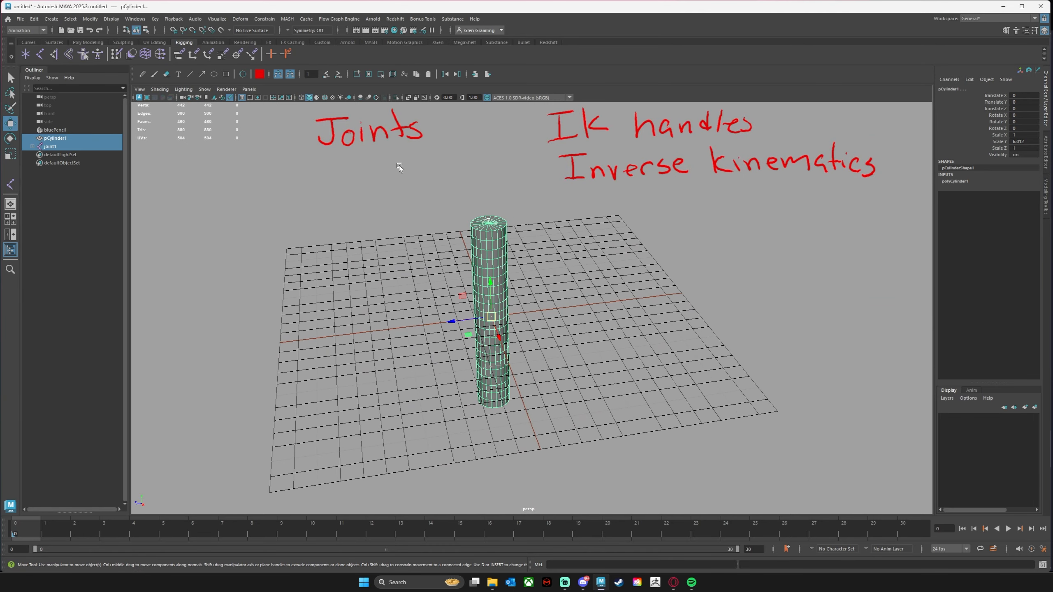
{"action": "left_click", "coordinate": [68, 54]}
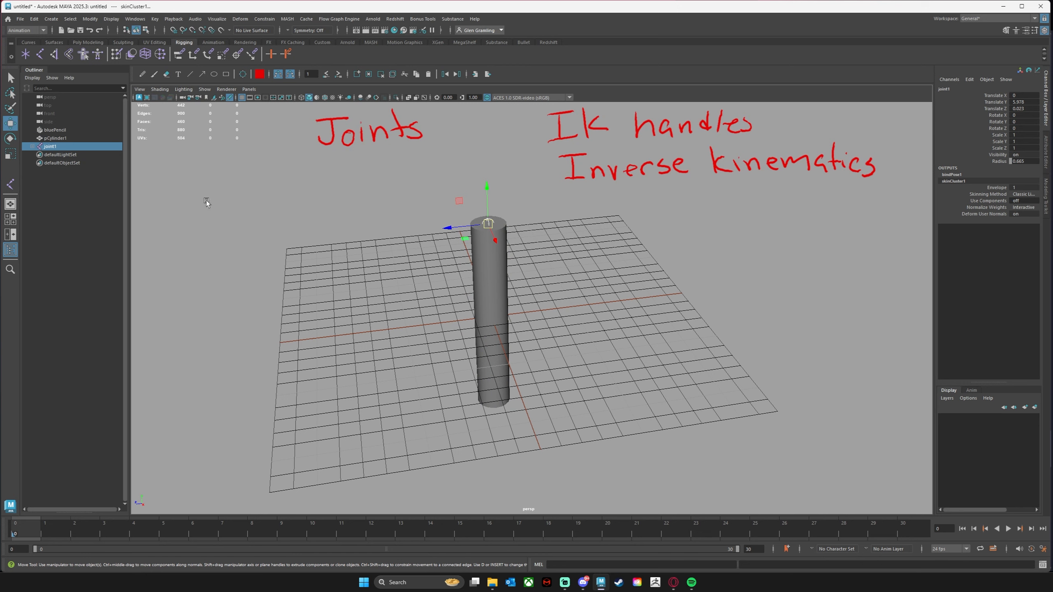
Expand the joint hierarchy and rotate joint3 about -34 degrees around Y to bend the lower part of the cylinder.
{"action": "left_click", "coordinate": [32, 146]}
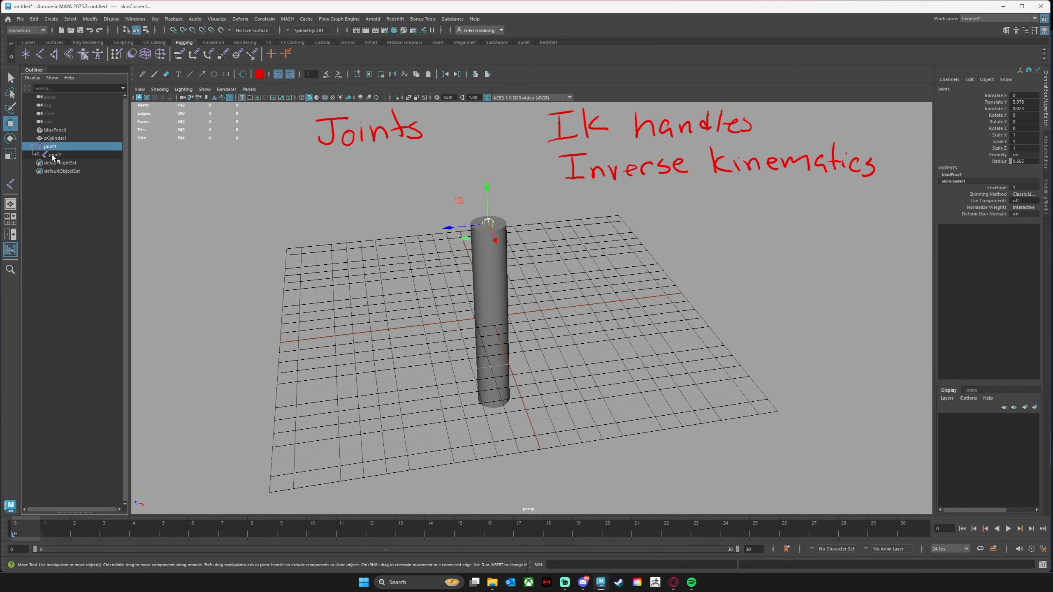
{"action": "left_click", "coordinate": [39, 155]}
{"action": "left_click", "coordinate": [37, 154]}
{"action": "left_click", "coordinate": [59, 162]}
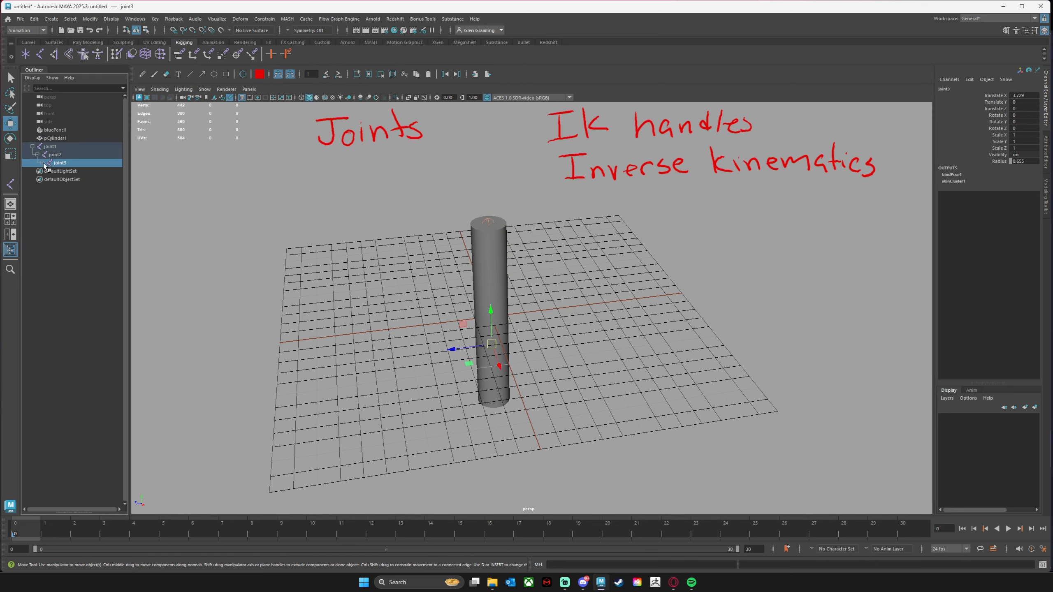
{"action": "left_click", "coordinate": [42, 162]}
{"action": "key", "text": "e"}
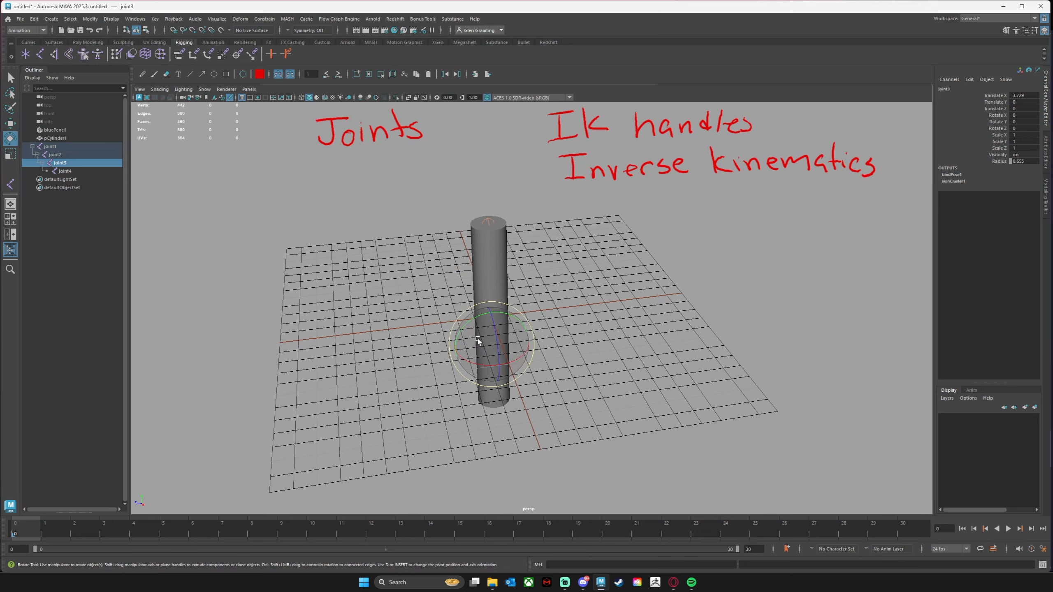
{"action": "left_click_drag", "start_coordinate": [474, 332], "coordinate": [496, 324]}
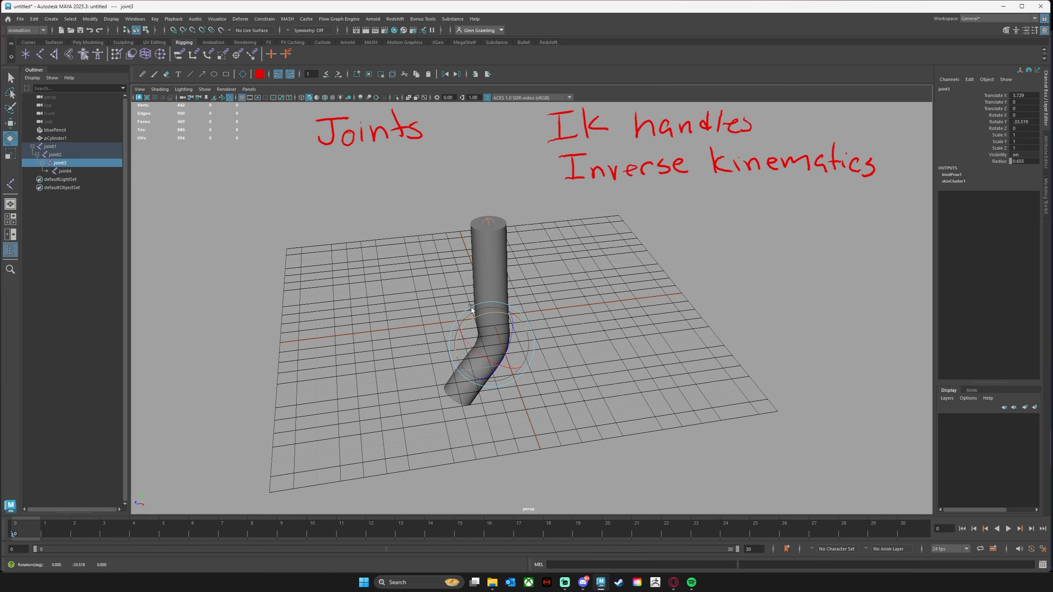
Rotate joint2 about -37 degrees around Y to bend the middle of the cylinder.
{"action": "left_click", "coordinate": [55, 154]}
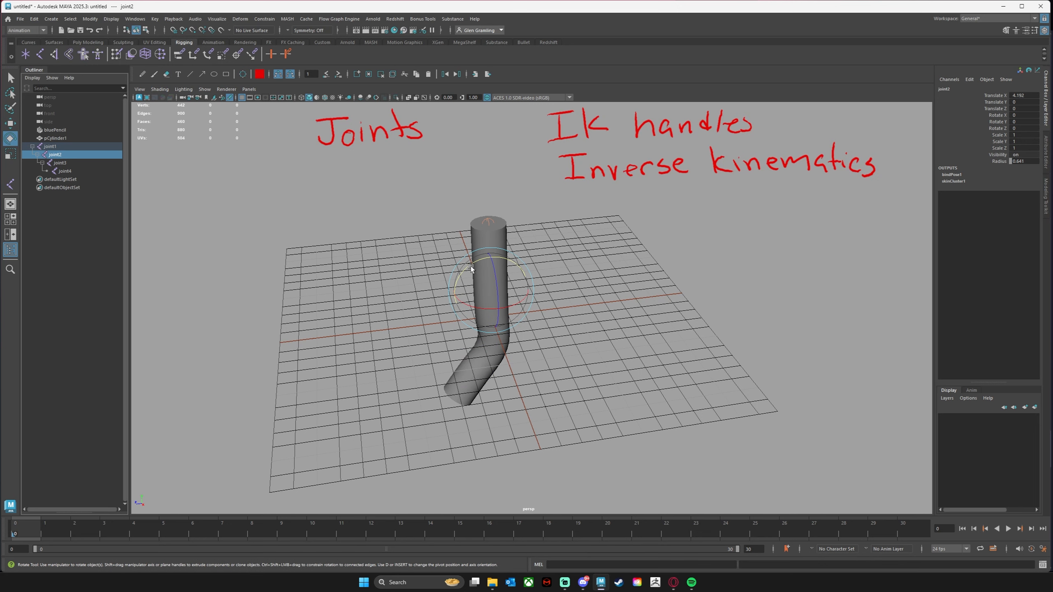
{"action": "left_click_drag", "start_coordinate": [471, 269], "coordinate": [497, 264]}
{"action": "left_click_drag", "start_coordinate": [572, 347], "coordinate": [525, 353], "text": "alt"}
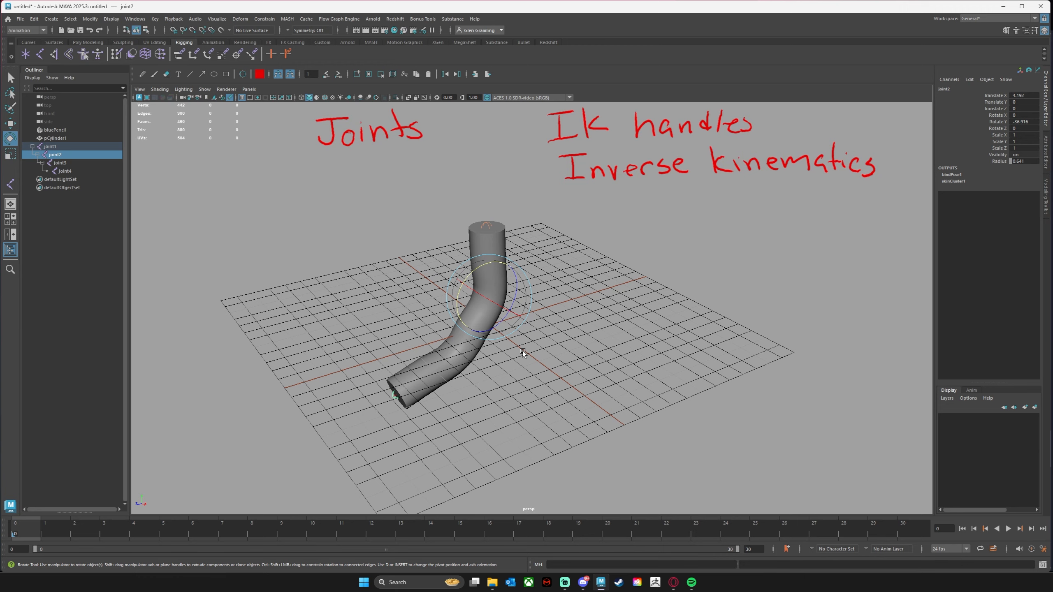
{"action": "left_click_drag", "start_coordinate": [531, 293], "coordinate": [433, 250], "text": "alt"}
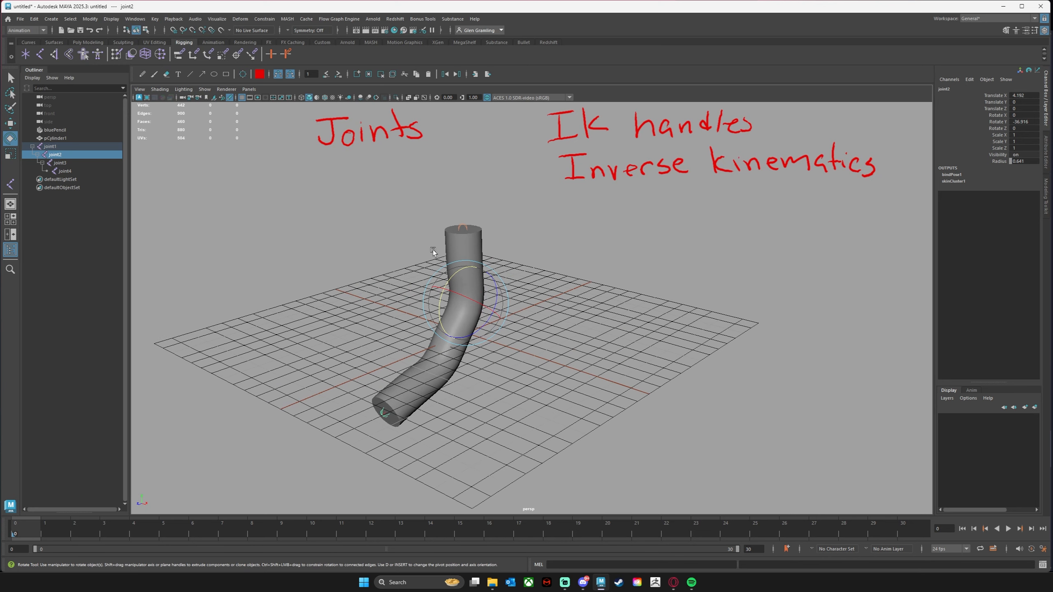
Delete the joint chain and the cylinder to empty the scene.
{"action": "left_click_drag", "start_coordinate": [350, 206], "coordinate": [523, 420]}
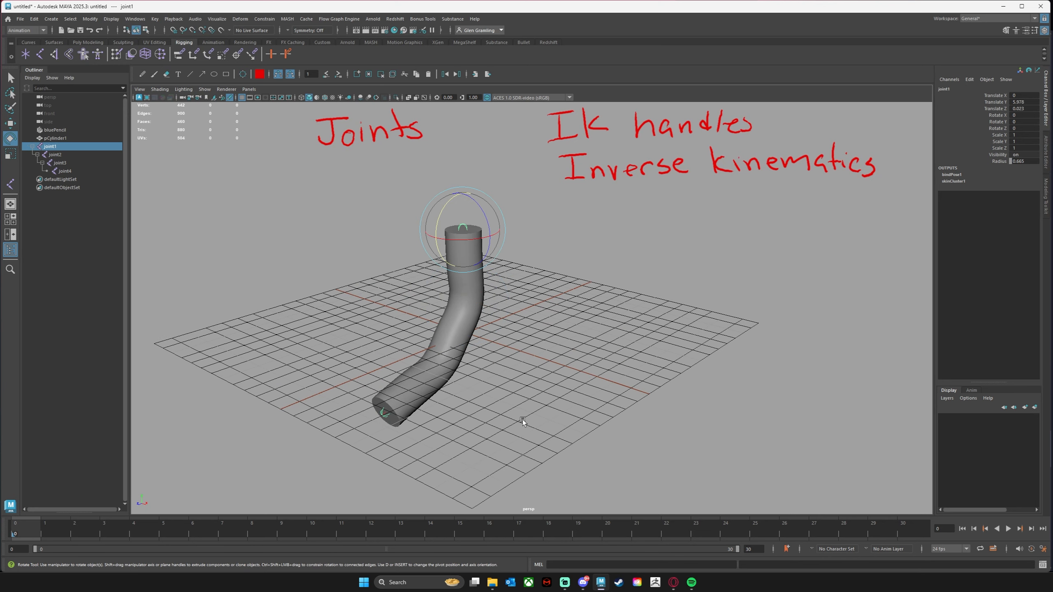
{"action": "key", "text": "Delete"}
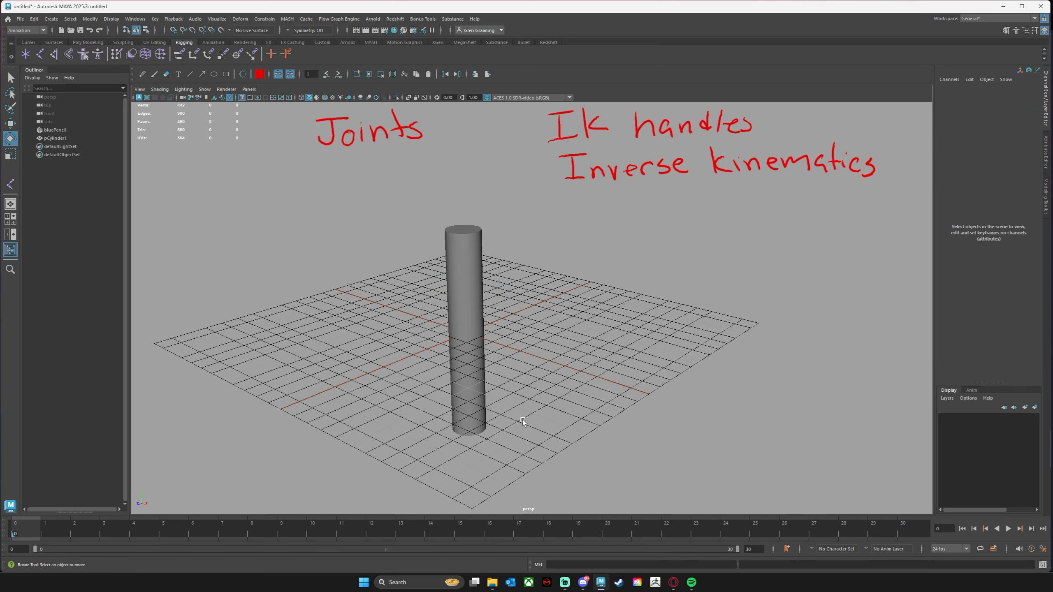
{"action": "left_click", "coordinate": [468, 328]}
{"action": "key", "text": "Delete"}
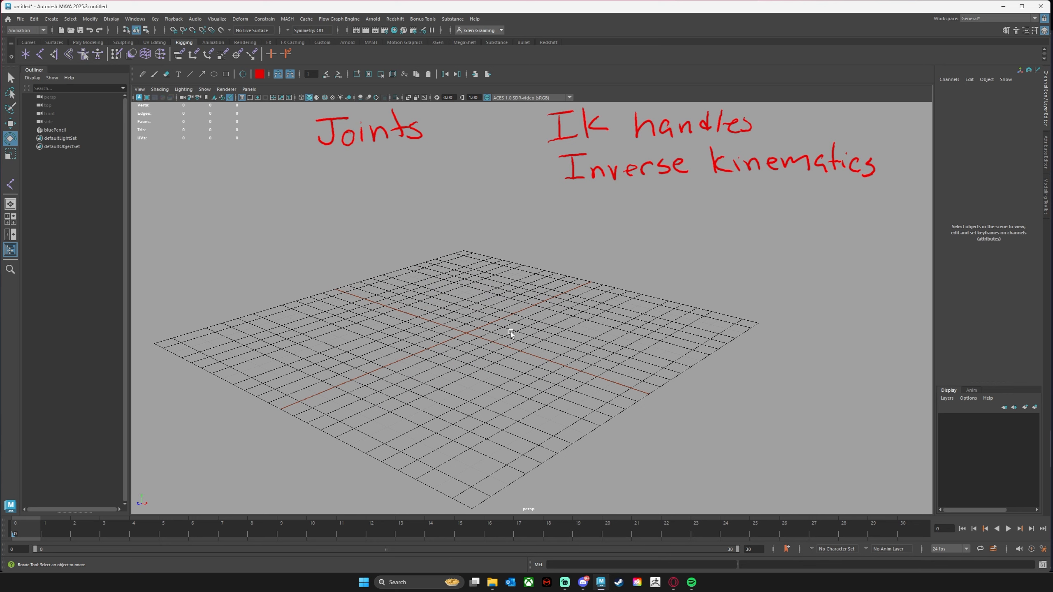
{"action": "mouse_move", "coordinate": [646, 148]}
{"action": "left_mouse_down", "text": "alt"}
{"action": "mouse_move", "coordinate": [660, 240]}
{"action": "mouse_move", "coordinate": [579, 127]}
{"action": "left_mouse_up", "text": "alt"}
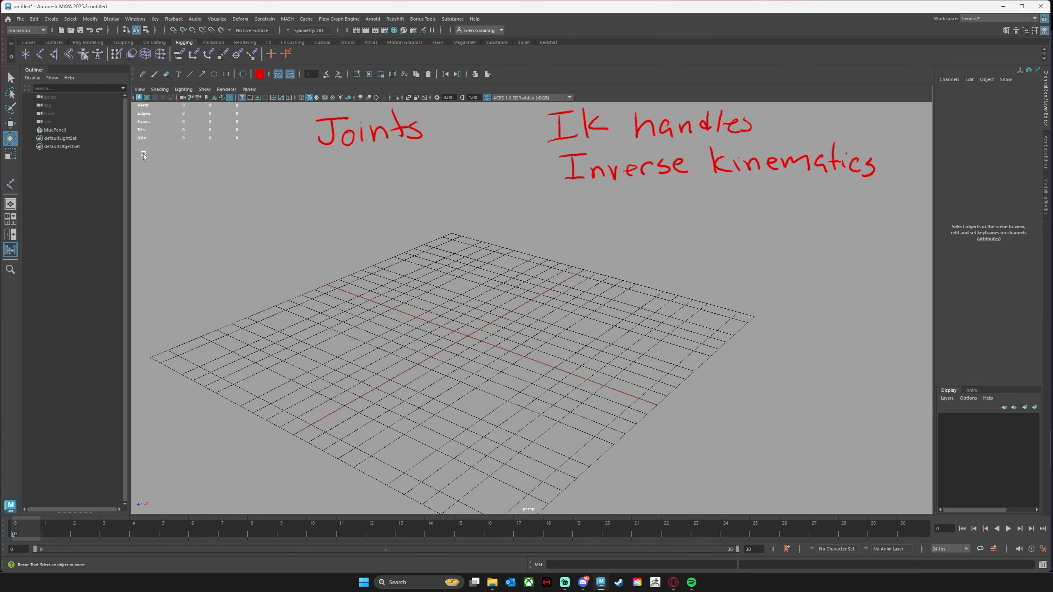
Create a bent three-joint chain across the perspective grid with the Joint tool.
{"action": "left_click", "coordinate": [40, 54]}
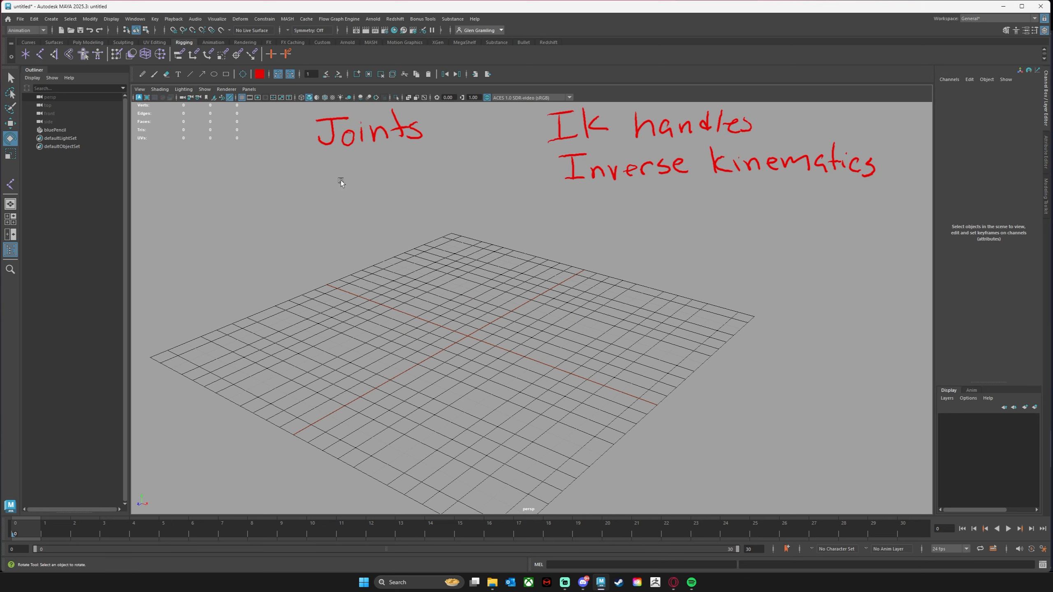
{"action": "left_click", "coordinate": [441, 269]}
{"action": "left_click", "coordinate": [566, 349]}
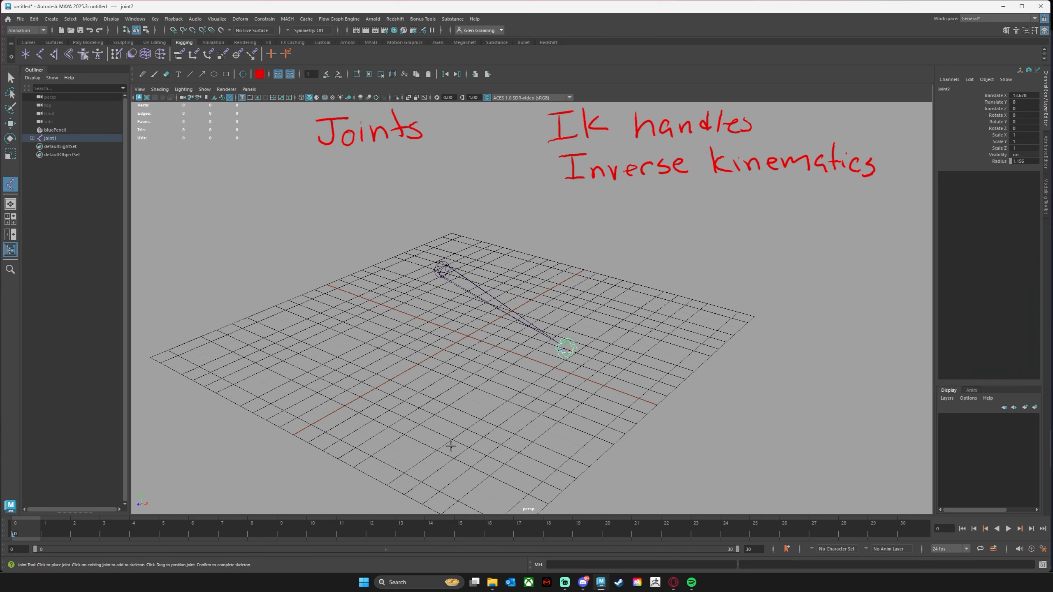
{"action": "left_click", "coordinate": [467, 436]}
{"action": "key", "text": "Return"}
{"action": "key", "text": "e"}
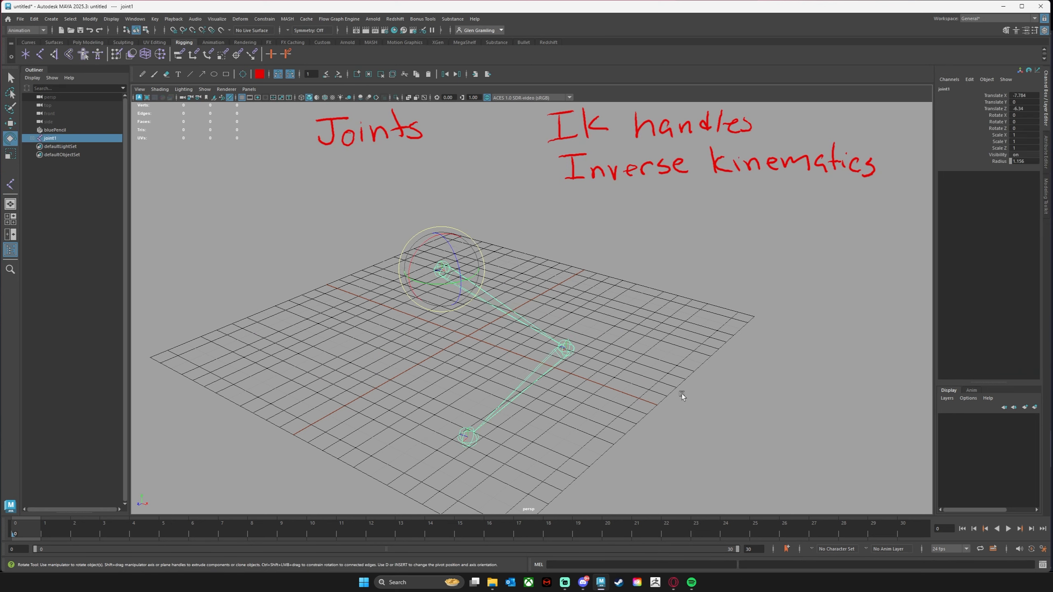
Handwrite the red note "FK Forward Kinematics" beside the joint chain with the Blue Pencil brush.
{"action": "mouse_move", "coordinate": [559, 335]}
{"action": "left_mouse_down", "text": "alt"}
{"action": "mouse_move", "coordinate": [569, 341]}
{"action": "mouse_move", "coordinate": [546, 340]}
{"action": "left_mouse_up", "text": "alt"}
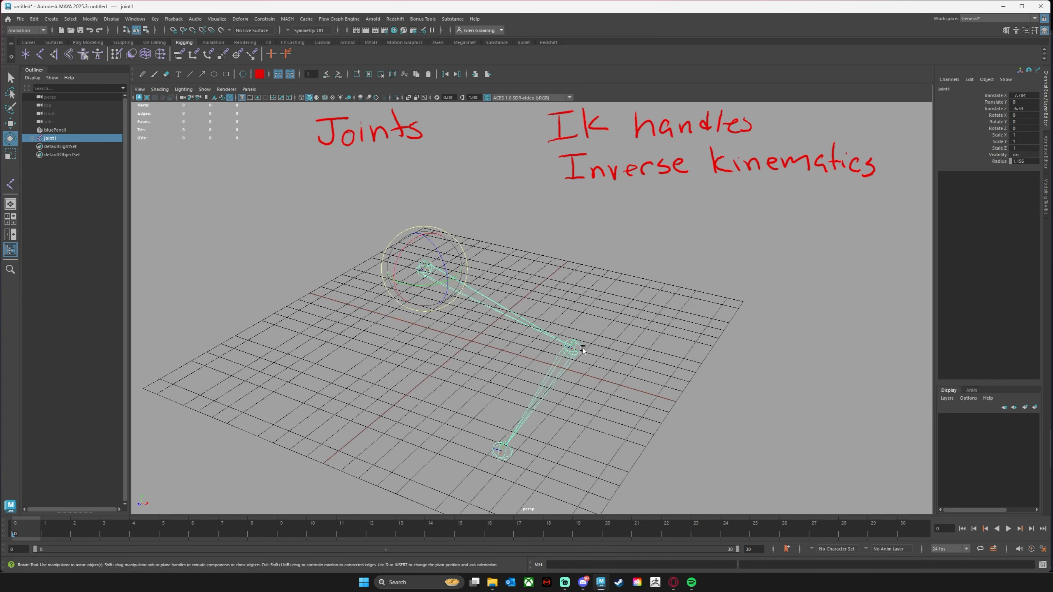
{"action": "middle_click_drag", "start_coordinate": [585, 350], "coordinate": [579, 327], "text": "alt"}
{"action": "right_click_drag", "start_coordinate": [611, 326], "coordinate": [592, 338], "text": "alt"}
{"action": "middle_click_drag", "start_coordinate": [561, 325], "coordinate": [583, 340], "text": "alt"}
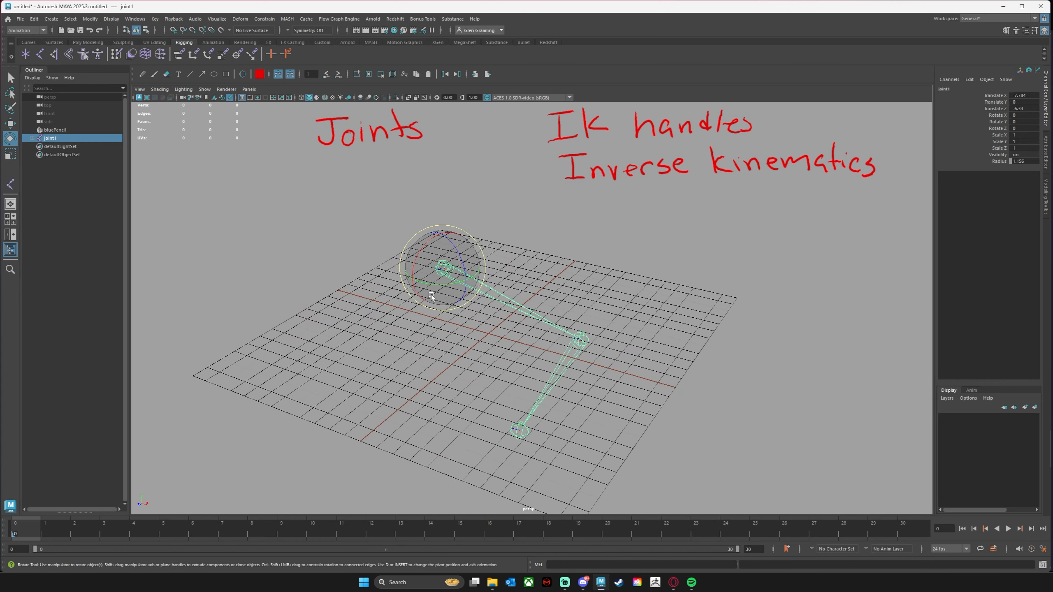
{"action": "left_click", "coordinate": [155, 73]}
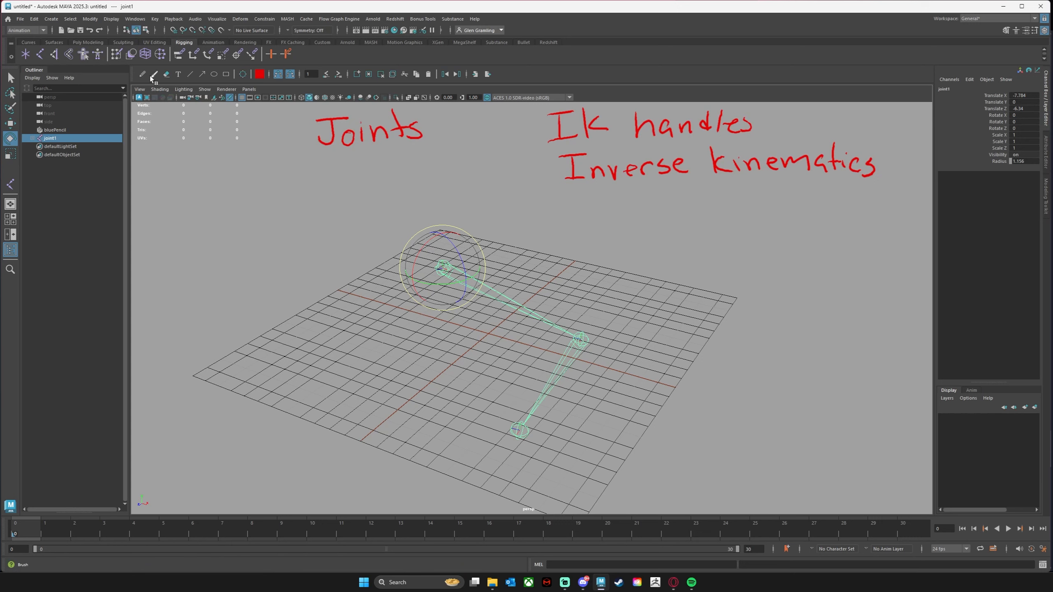
{"action": "mouse_move", "coordinate": [145, 166]}
{"action": "left_mouse_down"}
{"action": "mouse_move", "coordinate": [151, 183]}
{"action": "mouse_move", "coordinate": [173, 155]}
{"action": "left_mouse_up"}
{"action": "mouse_move", "coordinate": [148, 175]}
{"action": "left_mouse_down"}
{"action": "mouse_move", "coordinate": [181, 181]}
{"action": "mouse_move", "coordinate": [206, 168]}
{"action": "left_mouse_up"}
{"action": "mouse_move", "coordinate": [157, 229]}
{"action": "left_mouse_down"}
{"action": "mouse_move", "coordinate": [150, 224]}
{"action": "mouse_move", "coordinate": [176, 224]}
{"action": "mouse_move", "coordinate": [211, 203]}
{"action": "mouse_move", "coordinate": [249, 166]}
{"action": "mouse_move", "coordinate": [250, 191]}
{"action": "mouse_move", "coordinate": [176, 259]}
{"action": "left_mouse_up"}
{"action": "mouse_move", "coordinate": [181, 235]}
{"action": "left_mouse_down"}
{"action": "mouse_move", "coordinate": [172, 248]}
{"action": "mouse_move", "coordinate": [269, 203]}
{"action": "mouse_move", "coordinate": [298, 177]}
{"action": "left_mouse_up"}
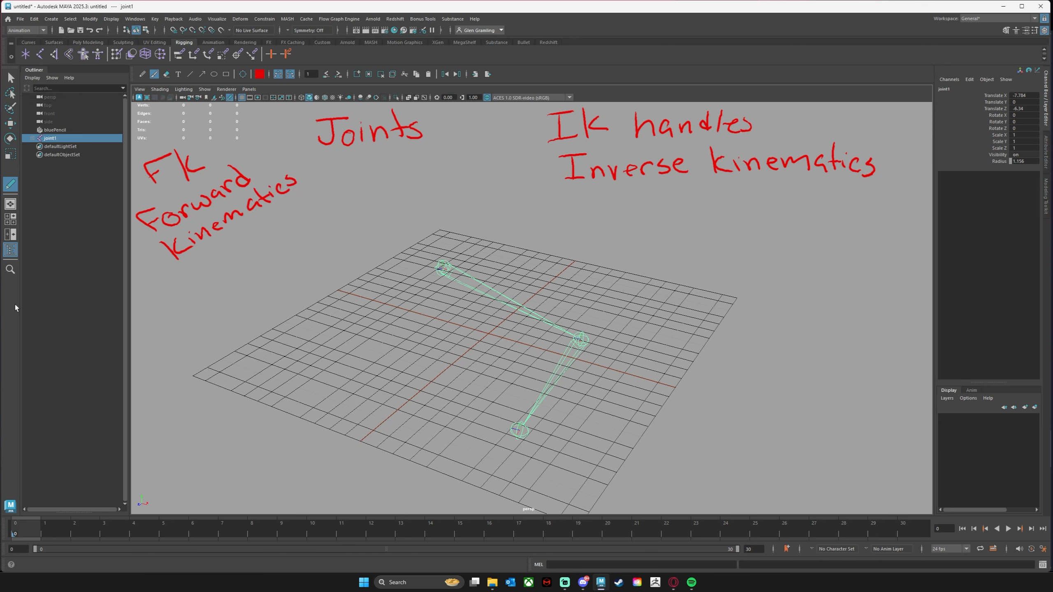
Move the root joint to about X -14.16, try rotating it around Y, and undo the rotation.
{"action": "key", "text": "w"}
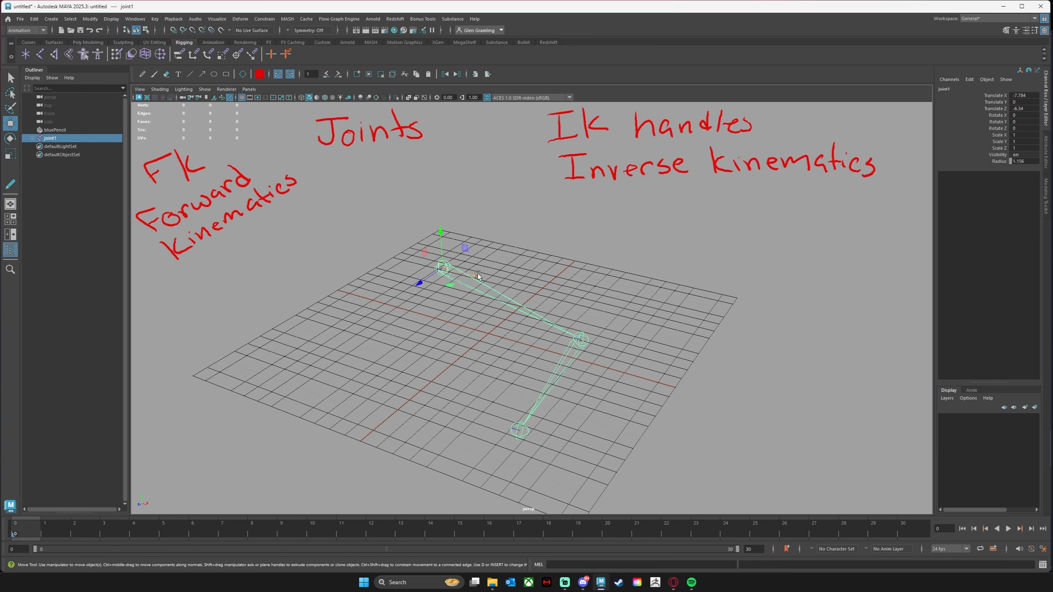
{"action": "mouse_move", "coordinate": [471, 278]}
{"action": "left_mouse_down"}
{"action": "mouse_move", "coordinate": [408, 280]}
{"action": "mouse_move", "coordinate": [388, 260]}
{"action": "mouse_move", "coordinate": [416, 265]}
{"action": "mouse_move", "coordinate": [383, 274]}
{"action": "left_mouse_up"}
{"action": "key", "text": "e"}
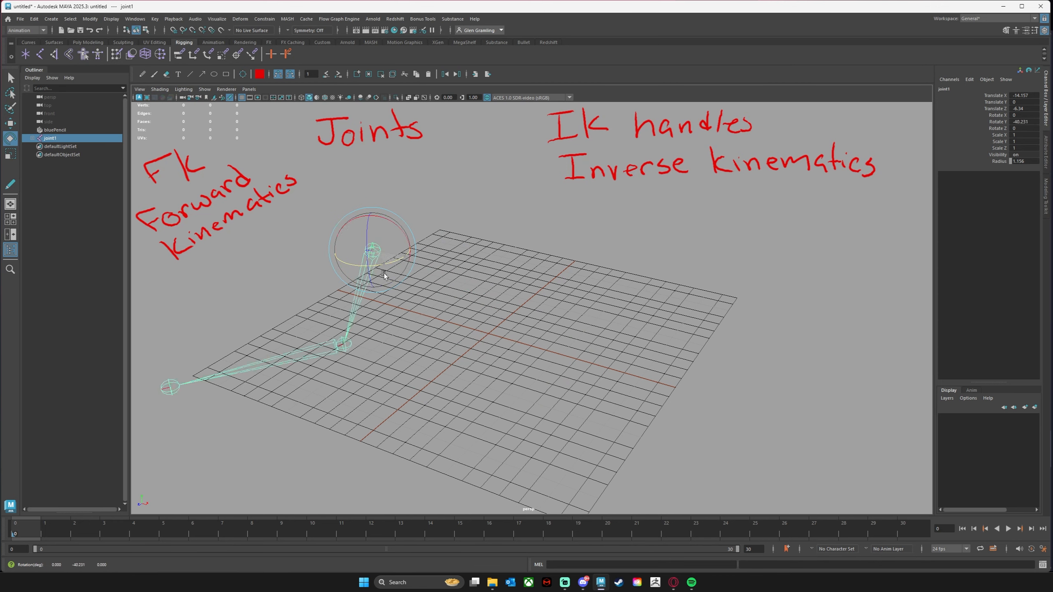
{"action": "key", "text": "ctrl+z"}
{"action": "key", "text": "ctrl+z"}
Try rotating the chain's middle joint freely on all axes, and undo the rotation.
{"action": "left_click", "coordinate": [483, 316]}
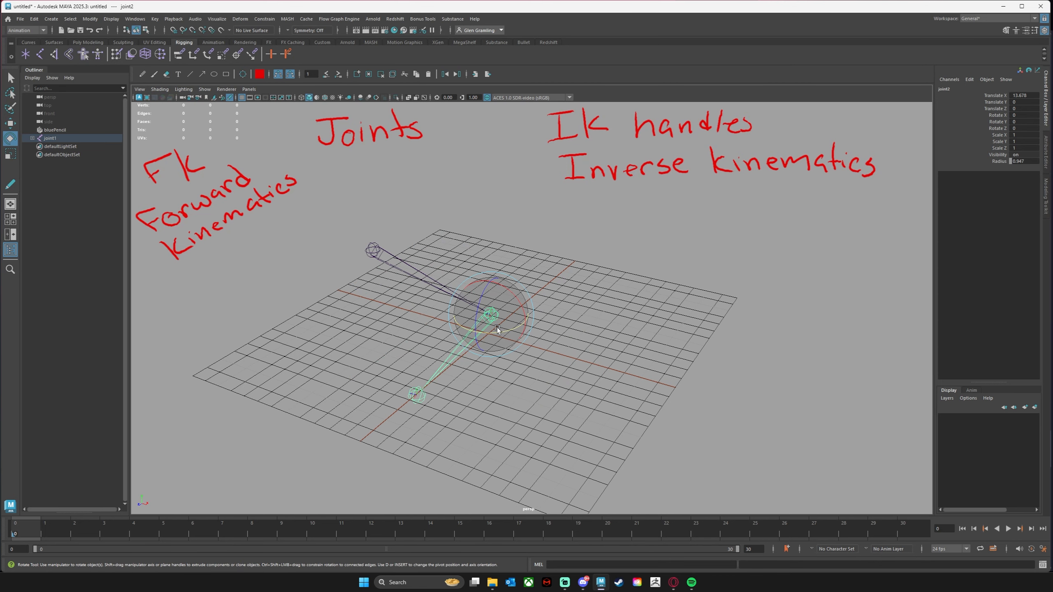
{"action": "left_click_drag", "start_coordinate": [497, 328], "coordinate": [508, 331]}
{"action": "key", "text": "ctrl+z"}
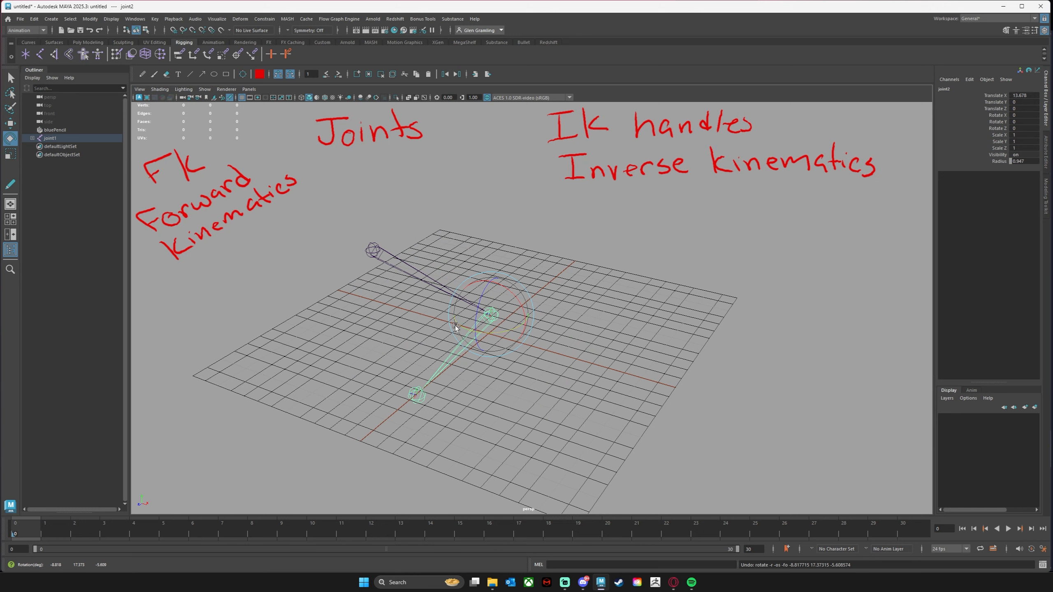
Move the root joint to about X -7.43, Z -7.32 and deselect the chain.
{"action": "left_click", "coordinate": [369, 246]}
{"action": "key", "text": "w"}
{"action": "left_click_drag", "start_coordinate": [357, 260], "coordinate": [442, 276]}
{"action": "left_click", "coordinate": [482, 243]}
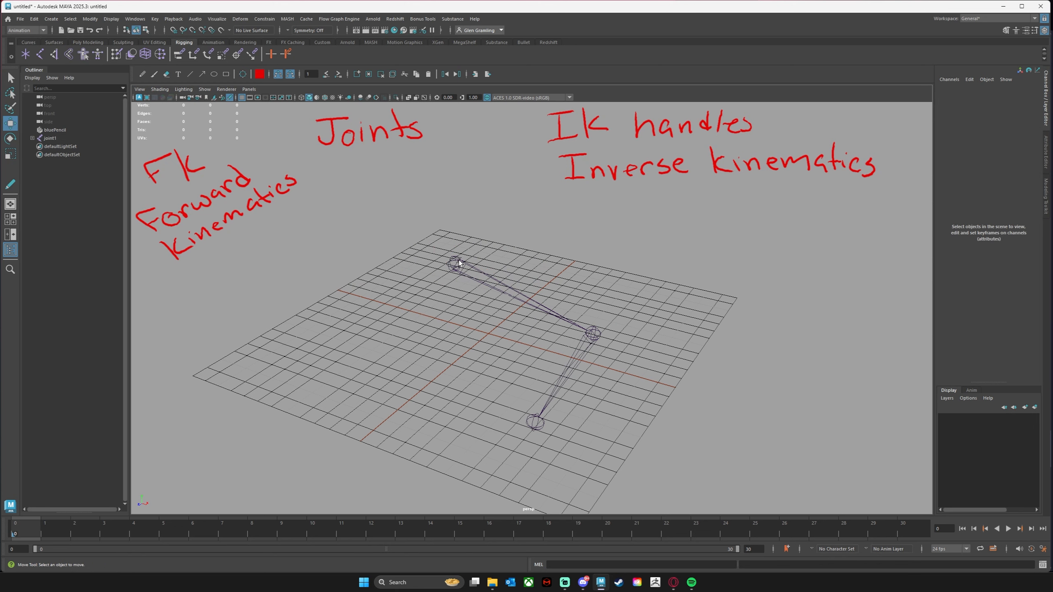
Rotate the root joint about 6.6 degrees around Y to swing the whole chain.
{"action": "left_click", "coordinate": [458, 263]}
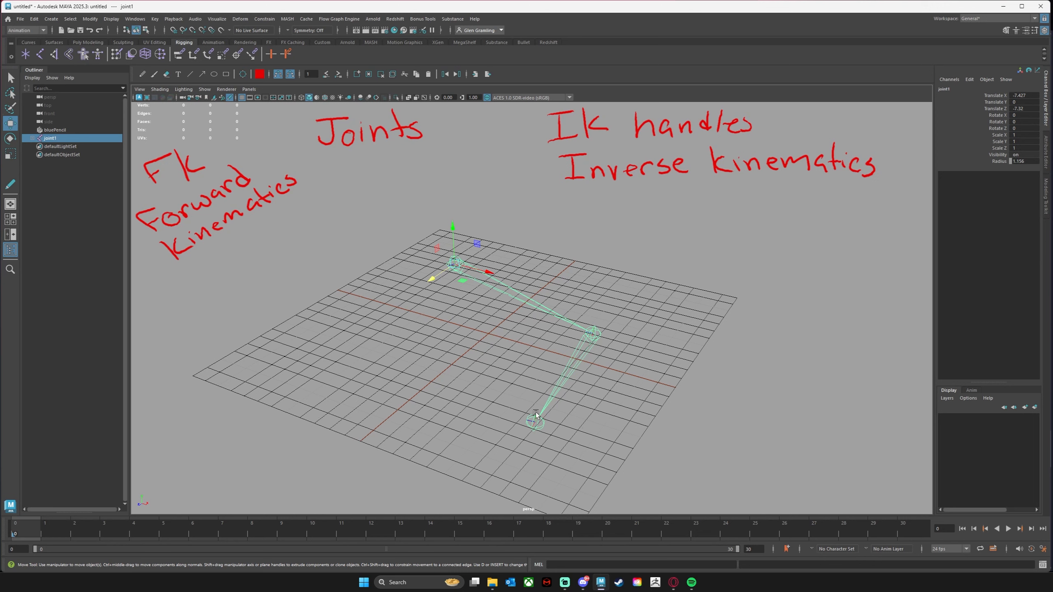
{"action": "key", "text": "e"}
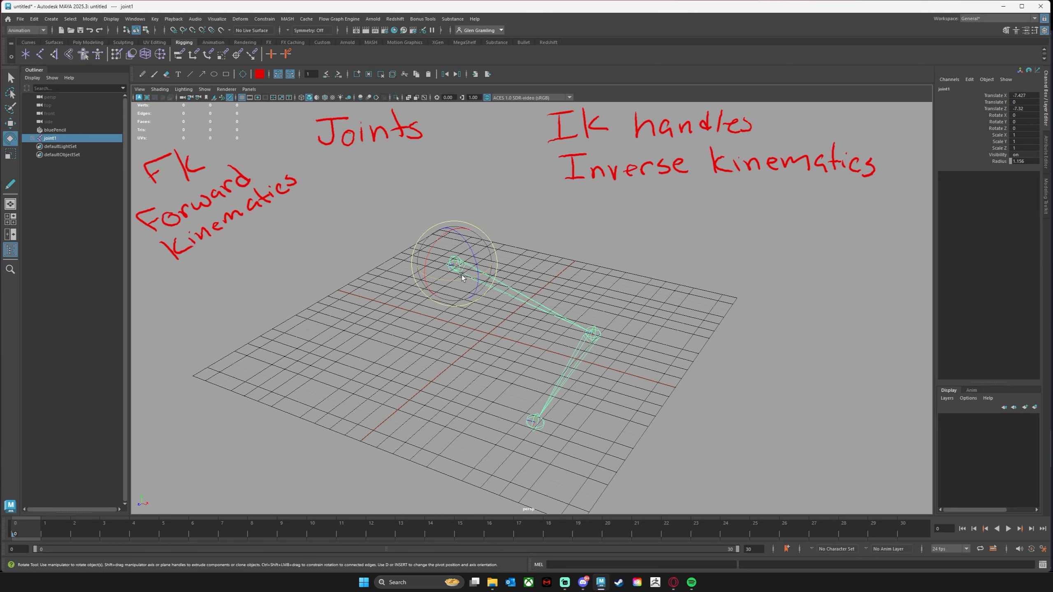
{"action": "left_click_drag", "start_coordinate": [458, 280], "coordinate": [464, 281]}
Try rotating the middle joint about 9 degrees around Y, undo the rotation and clear the selection.
{"action": "left_click", "coordinate": [602, 324]}
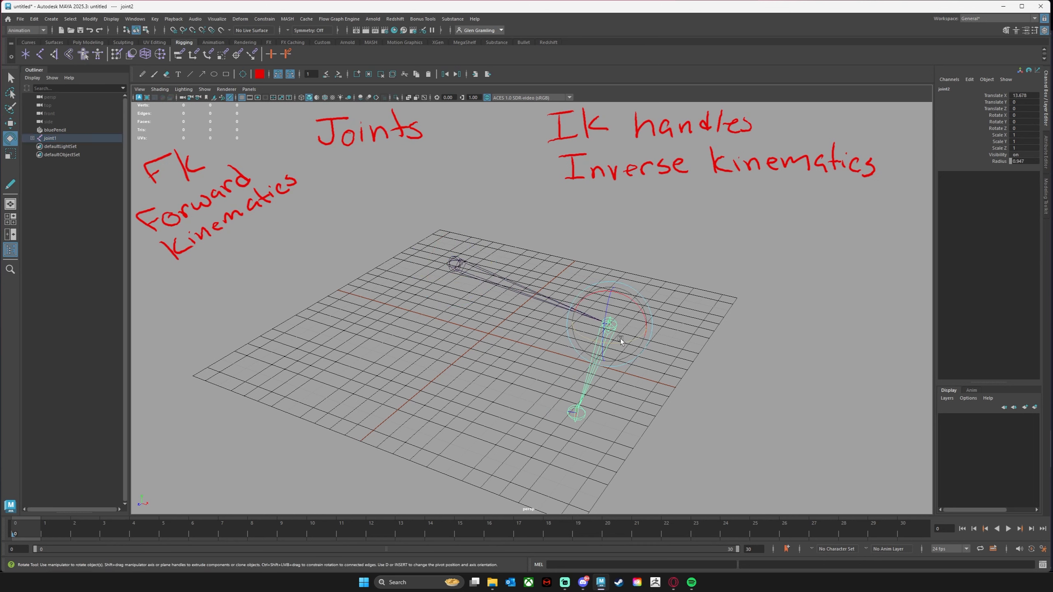
{"action": "left_click_drag", "start_coordinate": [621, 340], "coordinate": [639, 409]}
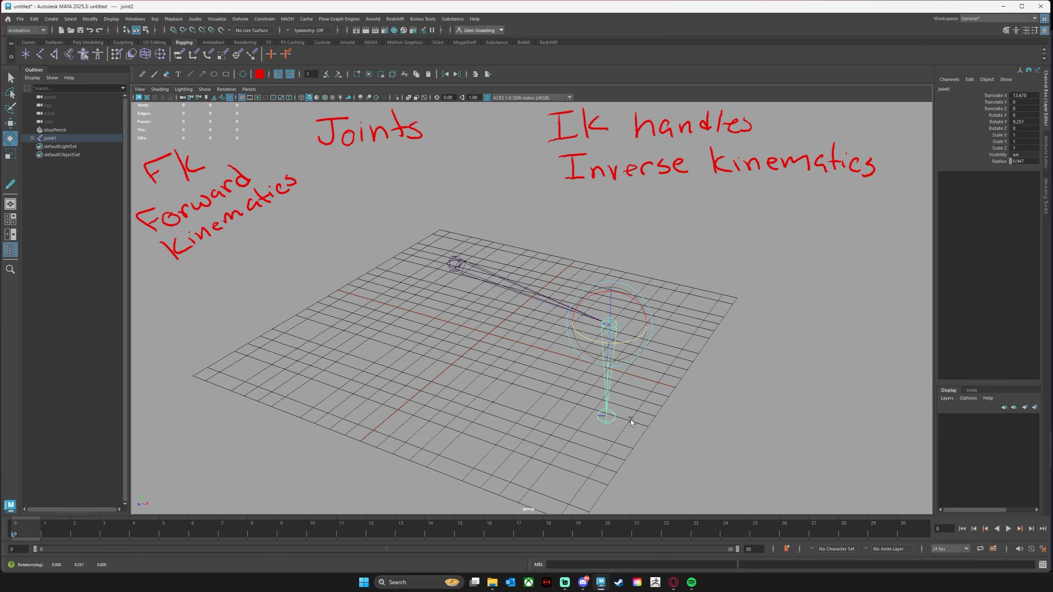
{"action": "key", "text": "ctrl+z"}
{"action": "key", "text": "ctrl+z"}
{"action": "left_click", "coordinate": [648, 381]}
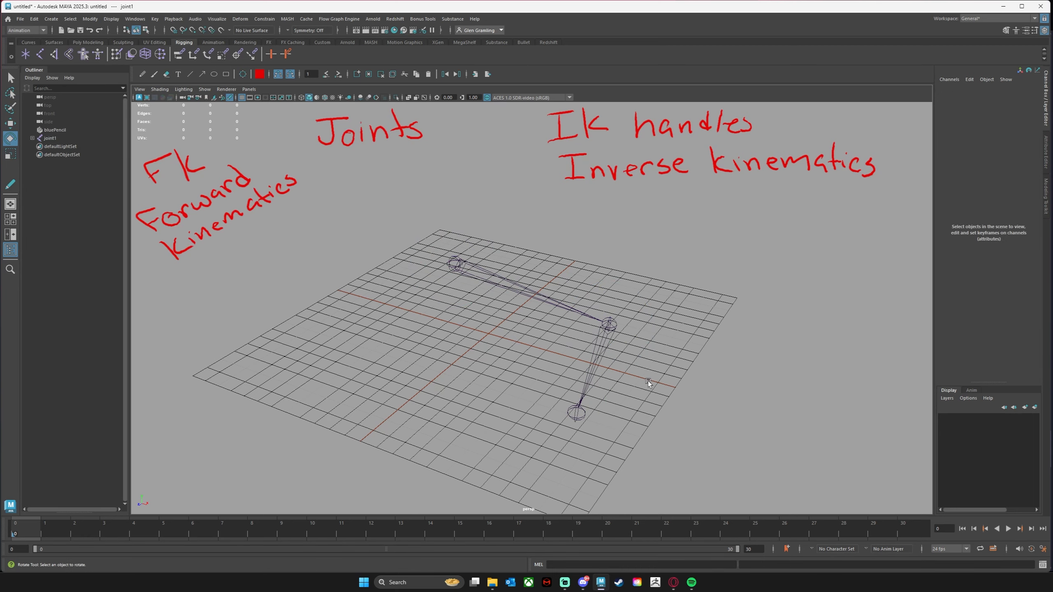
Create an IK handle from the chain's root joint to its end joint.
{"action": "left_click_drag", "start_coordinate": [648, 381], "coordinate": [573, 234], "text": "alt"}
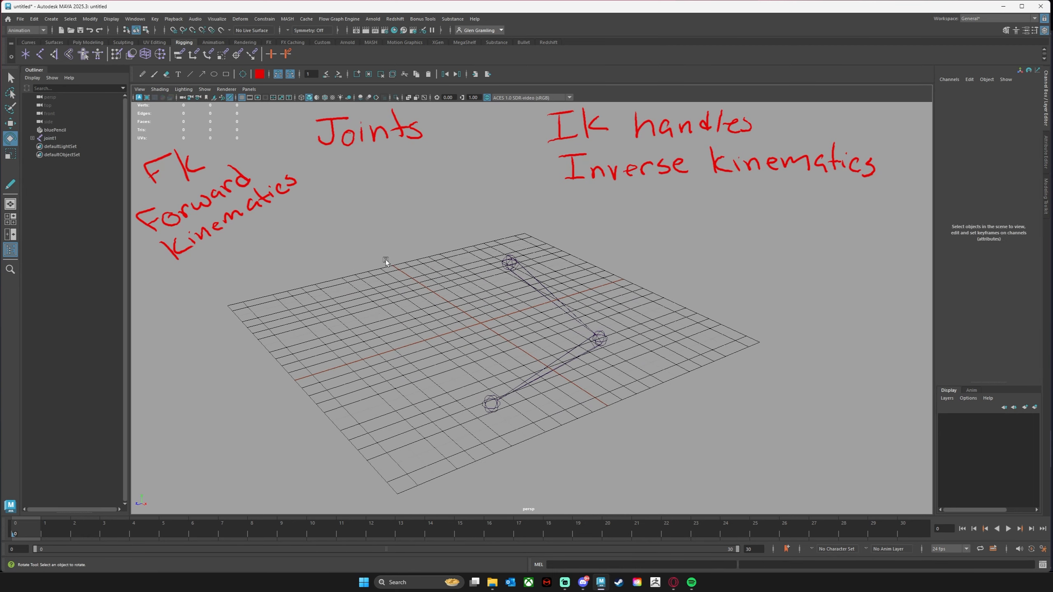
{"action": "left_click_drag", "start_coordinate": [385, 260], "coordinate": [455, 216], "text": "alt"}
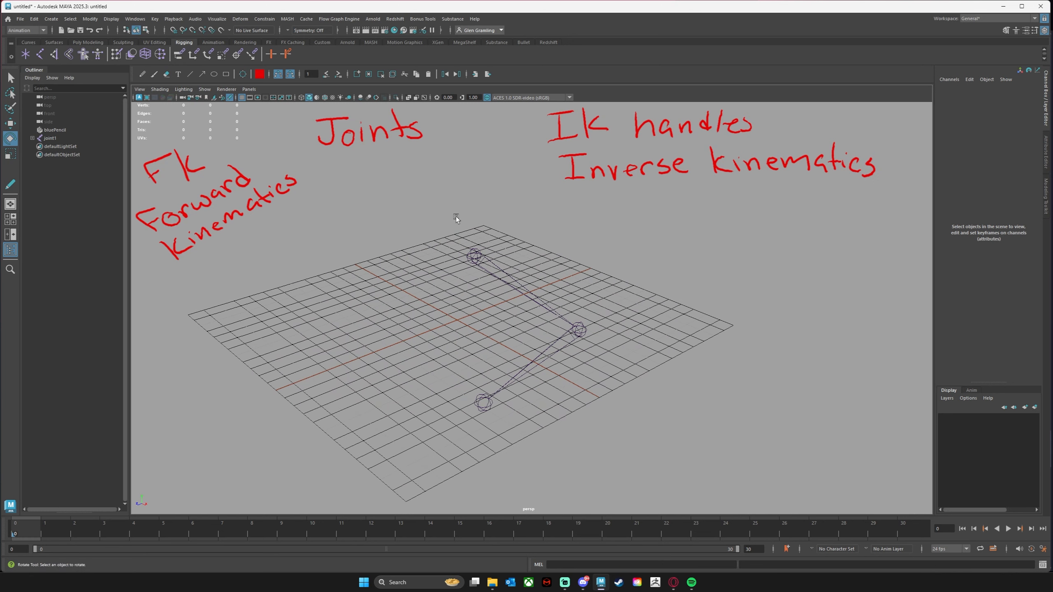
{"action": "left_click", "coordinate": [55, 55]}
{"action": "left_click_drag", "start_coordinate": [471, 258], "coordinate": [467, 233], "text": "alt"}
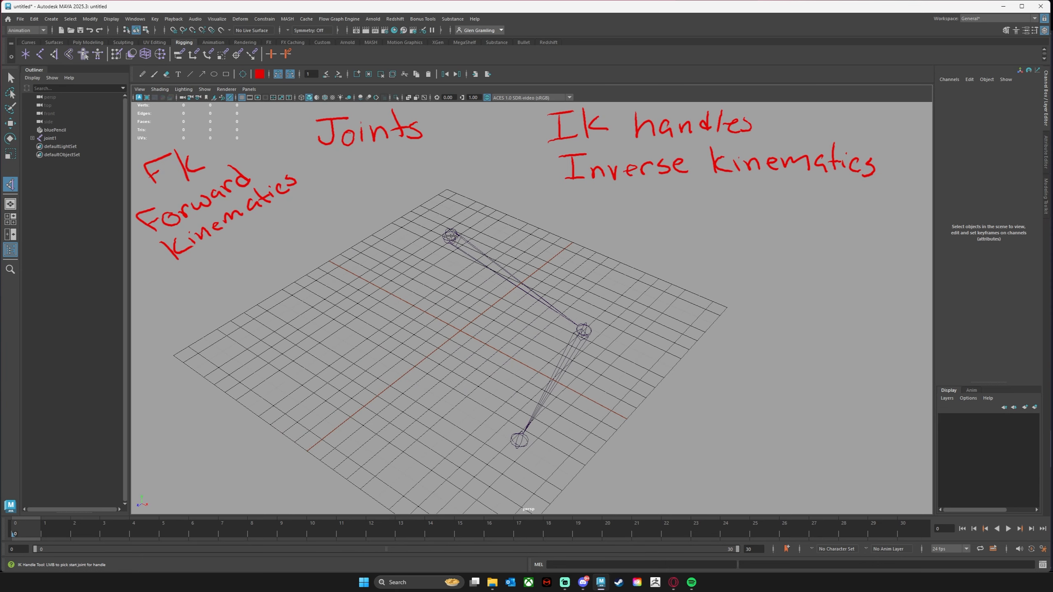
{"action": "left_click", "coordinate": [450, 236]}
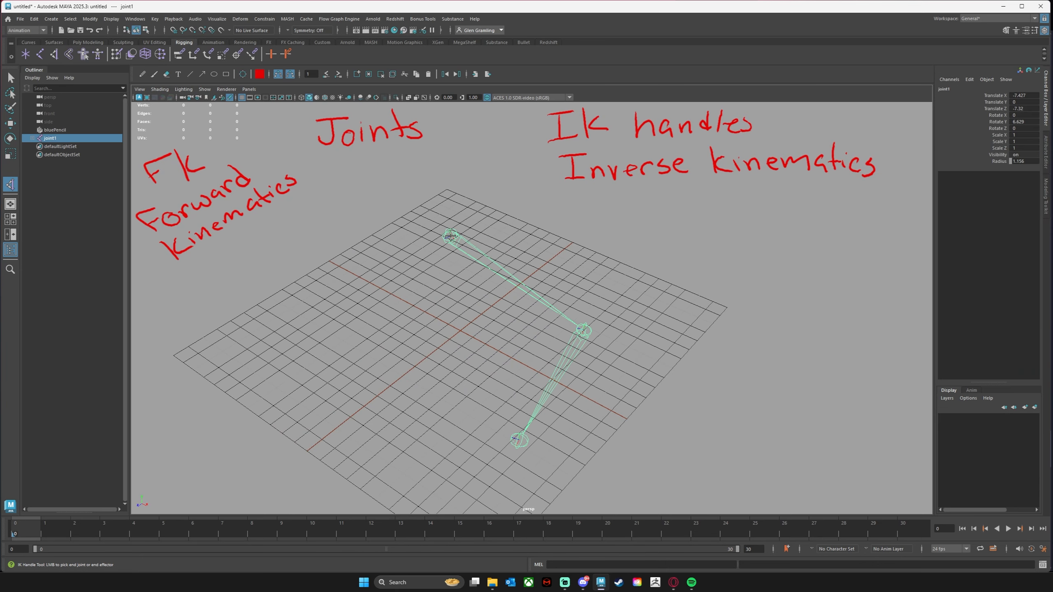
{"action": "left_click", "coordinate": [519, 441]}
{"action": "key", "text": "e"}
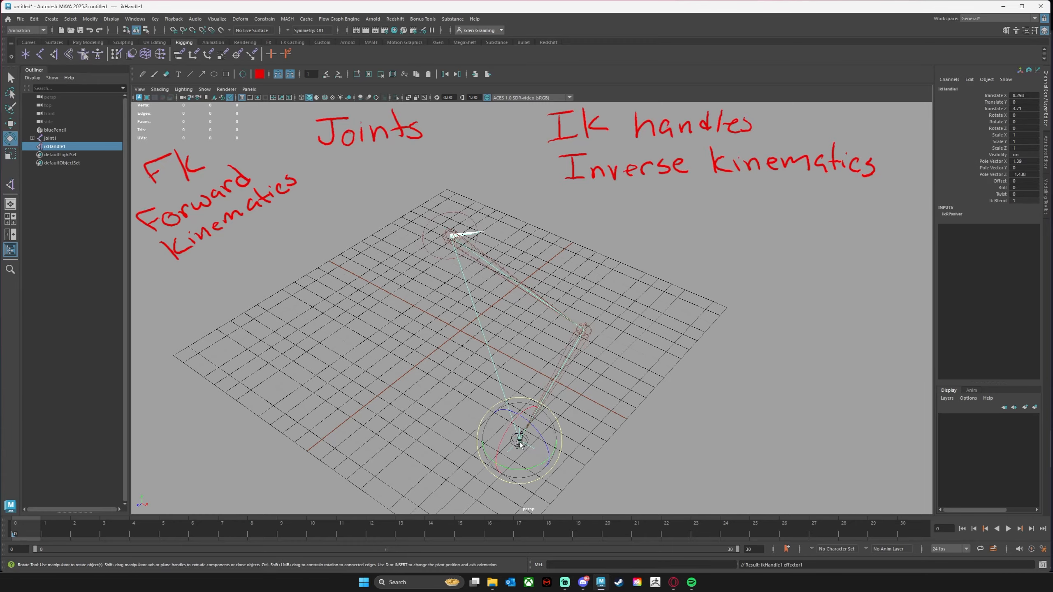
Move the IK handle to about X 10.25, Y 1.41, Z 1.13 to bend the chain.
{"action": "left_click_drag", "start_coordinate": [384, 400], "coordinate": [276, 394], "text": "alt"}
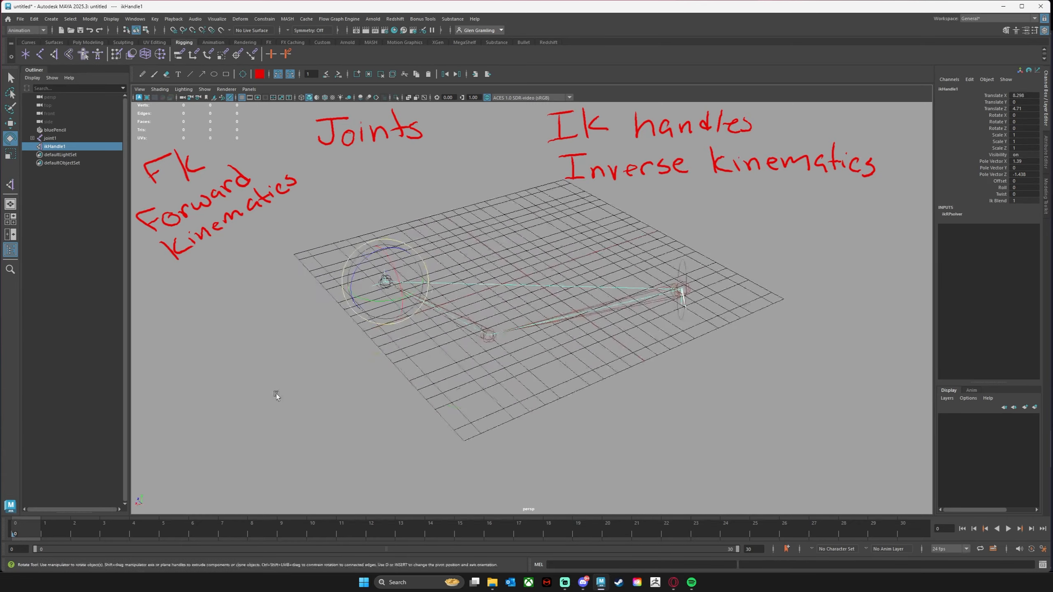
{"action": "left_click_drag", "start_coordinate": [698, 297], "coordinate": [702, 346], "text": "alt"}
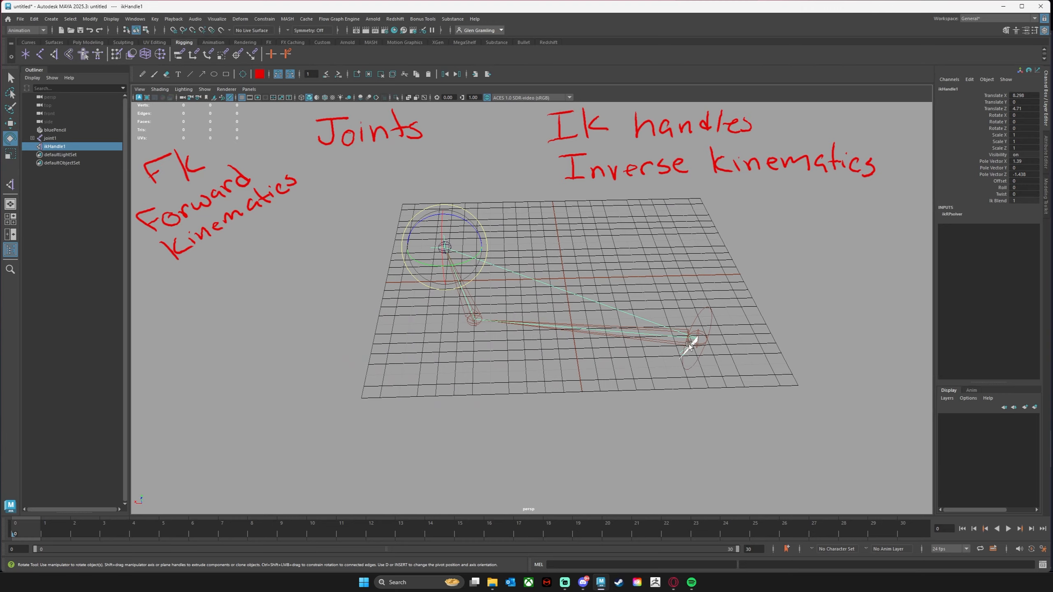
{"action": "left_click_drag", "start_coordinate": [579, 360], "coordinate": [629, 362], "text": "alt"}
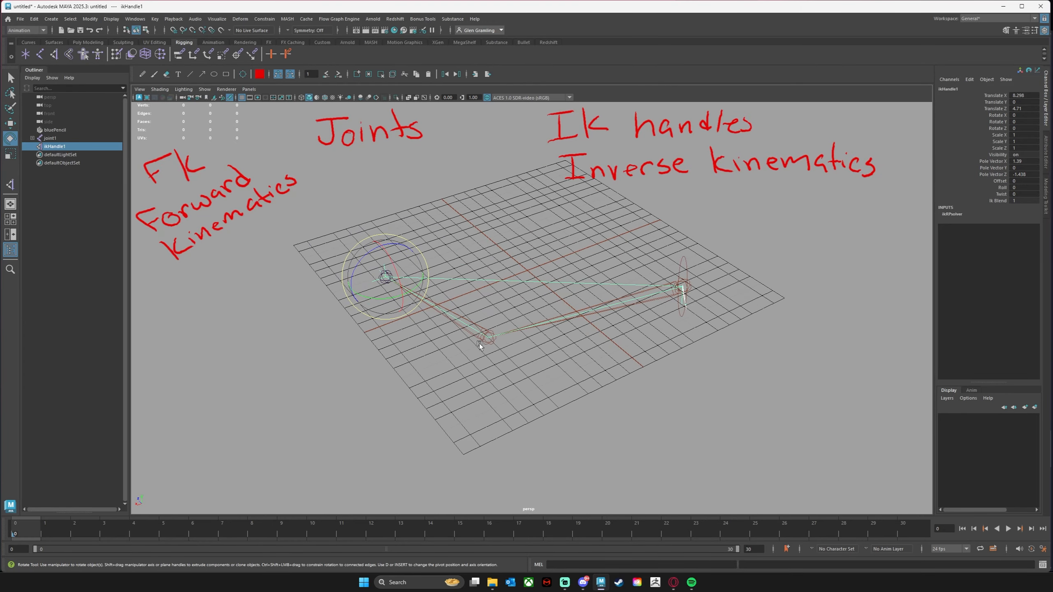
{"action": "left_click_drag", "start_coordinate": [479, 344], "coordinate": [525, 382], "text": "alt"}
{"action": "key", "text": "w"}
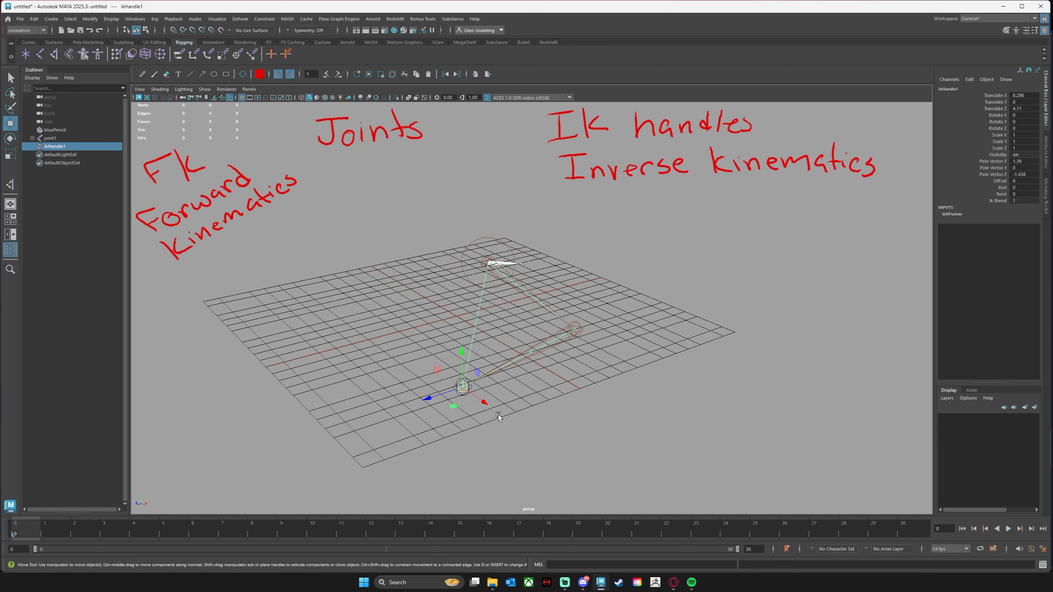
{"action": "left_click", "coordinate": [515, 394]}
{"action": "left_click", "coordinate": [463, 369]}
{"action": "left_click_drag", "start_coordinate": [463, 385], "coordinate": [544, 325]}
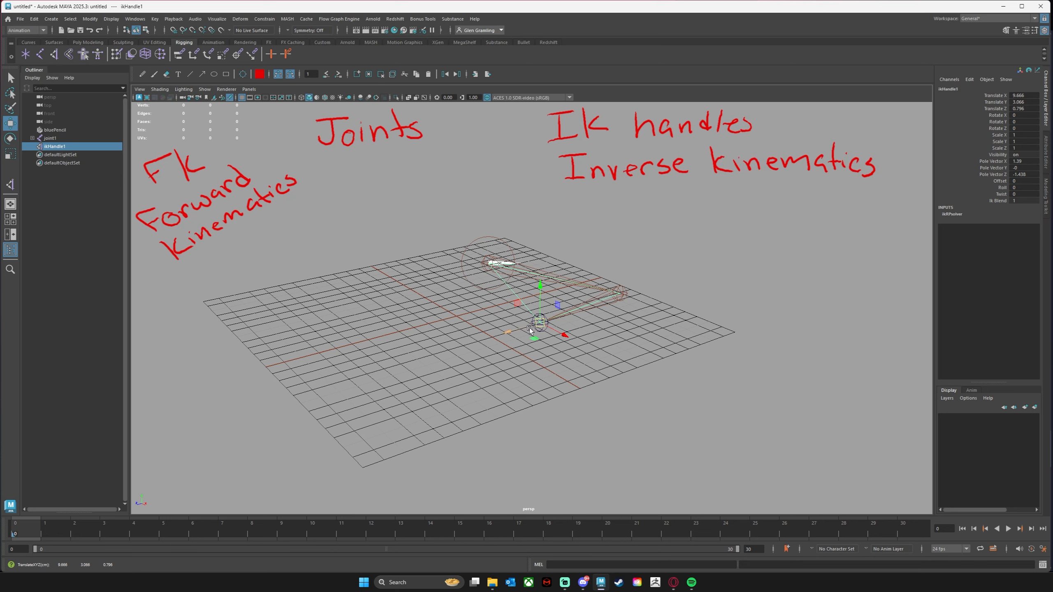
{"action": "left_click_drag", "start_coordinate": [529, 322], "coordinate": [546, 361]}
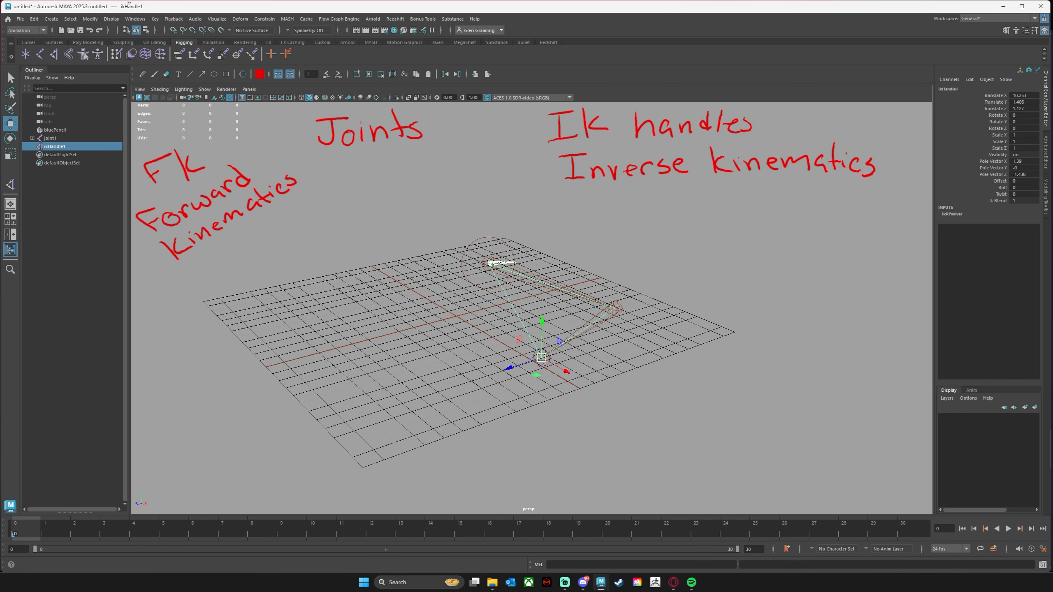
Create a second bent three-joint chain on the grid beside the IK chain.
{"action": "key", "text": "y"}
{"action": "left_click", "coordinate": [322, 277]}
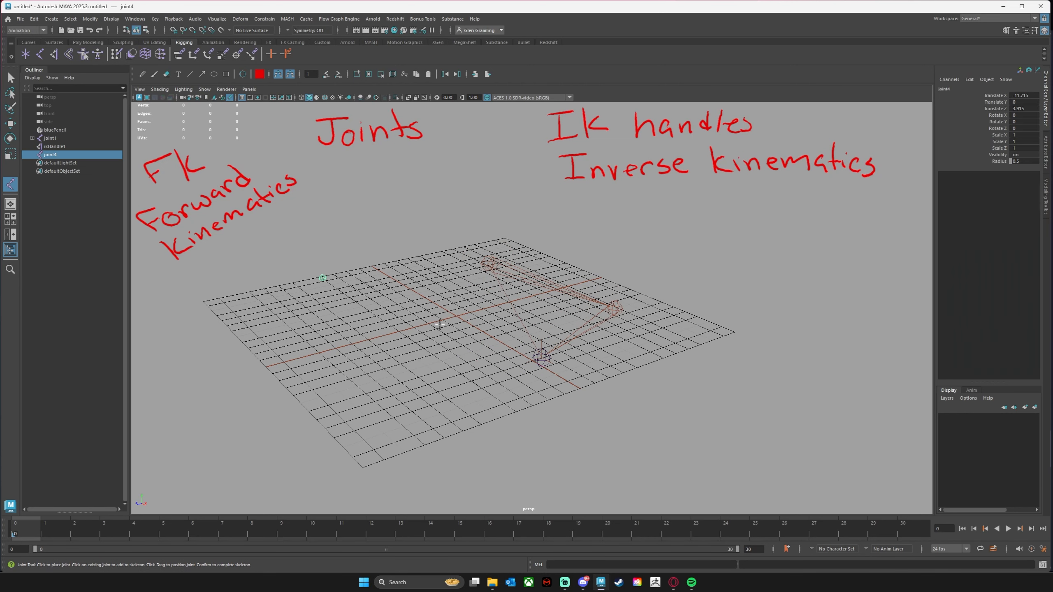
{"action": "left_click", "coordinate": [430, 318]}
{"action": "left_click", "coordinate": [378, 401]}
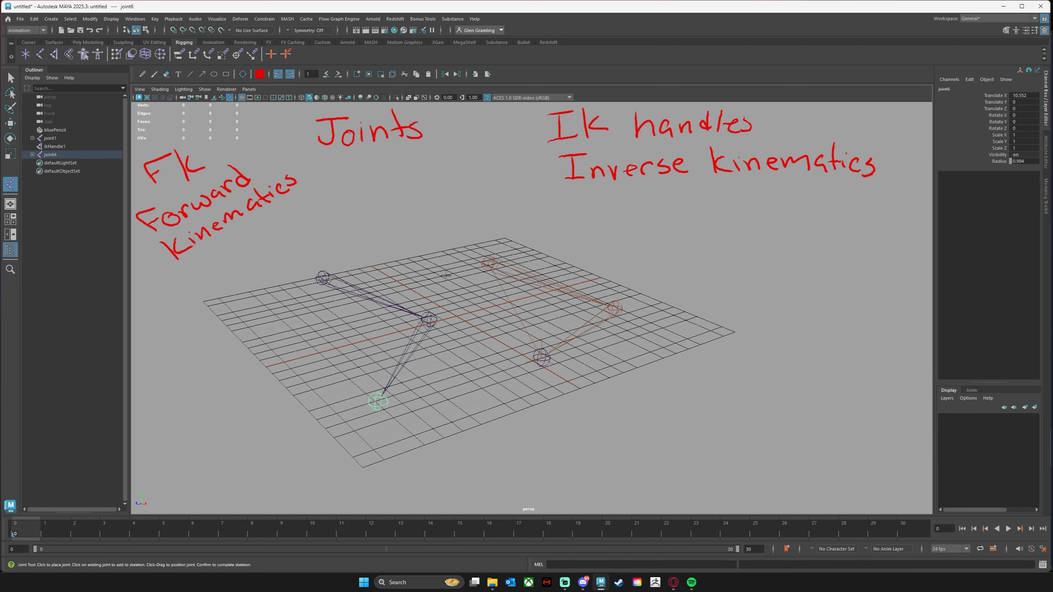
{"action": "key", "text": "w"}
Rotate the middle joint of the second chain slightly around Y to swing its lower bone.
{"action": "left_click", "coordinate": [433, 320]}
{"action": "key", "text": "e"}
{"action": "left_click_drag", "start_coordinate": [419, 334], "coordinate": [414, 334]}
Try rotating the second chain's root joint around Y, and undo the rotation.
{"action": "left_click", "coordinate": [323, 277]}
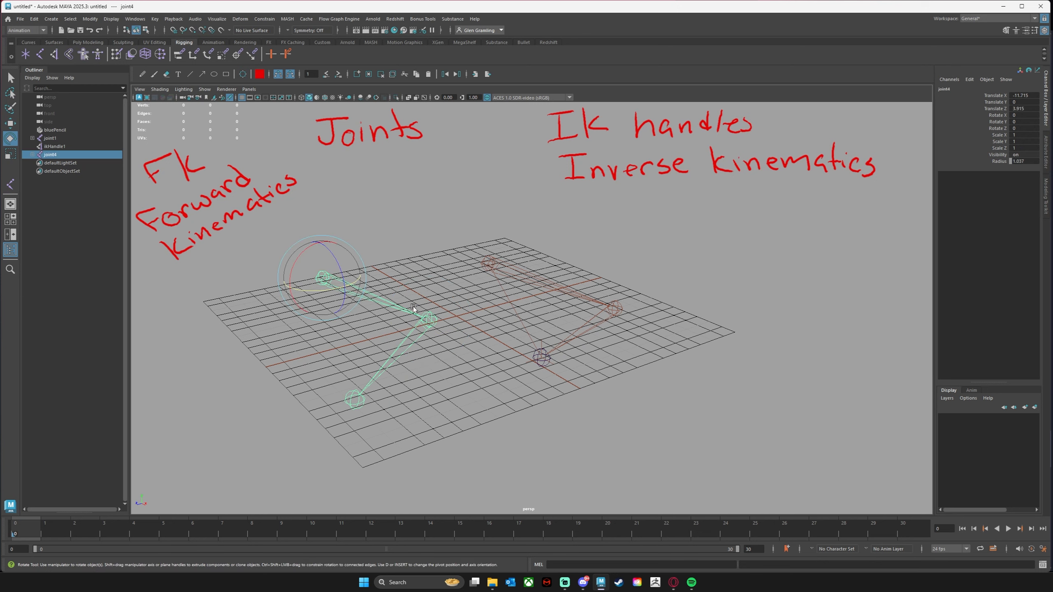
{"action": "left_click_drag", "start_coordinate": [355, 285], "coordinate": [356, 284]}
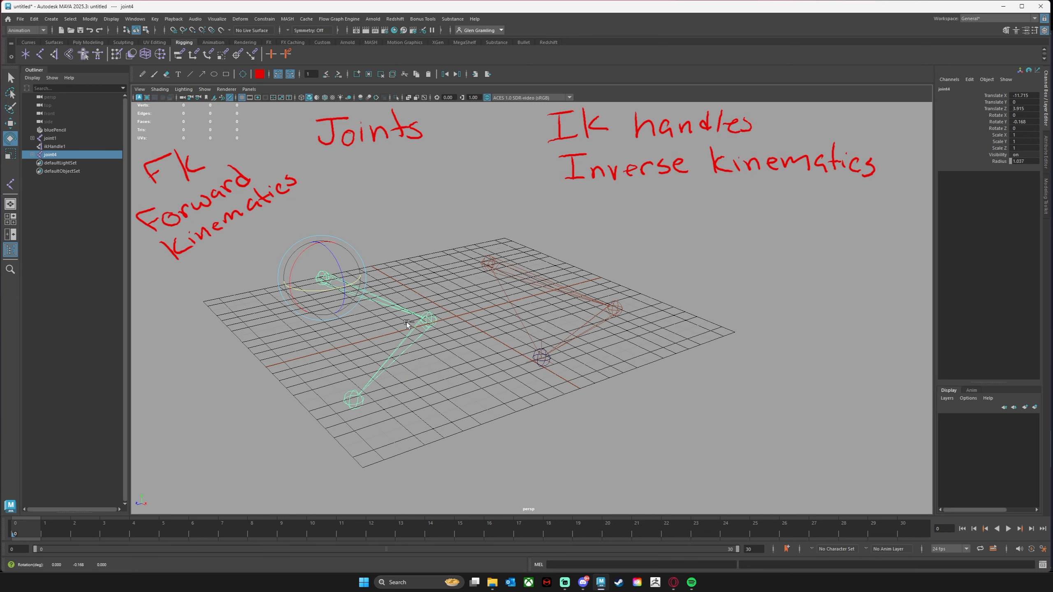
{"action": "key", "text": "ctrl+z"}
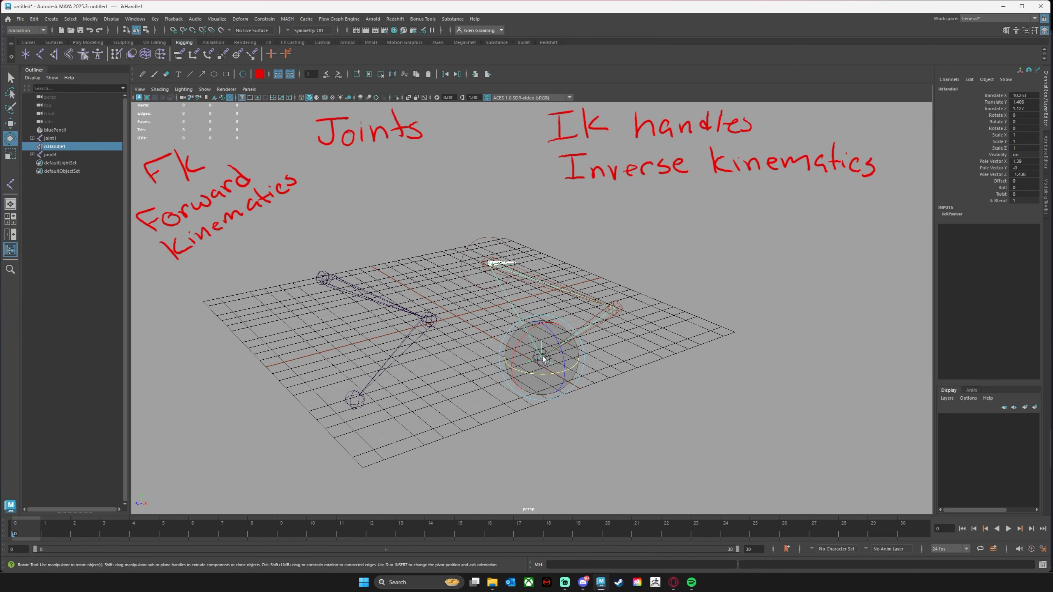
Move the IK handle to about X 9.32, Y 1.84, Z 2.09 to pose the IK chain.
{"action": "key", "text": "w"}
{"action": "left_click_drag", "start_coordinate": [542, 357], "coordinate": [515, 348]}
{"action": "middle_click_drag", "start_coordinate": [586, 267], "coordinate": [602, 285], "text": "alt"}
{"action": "left_click_drag", "start_coordinate": [573, 288], "coordinate": [566, 315], "text": "alt"}
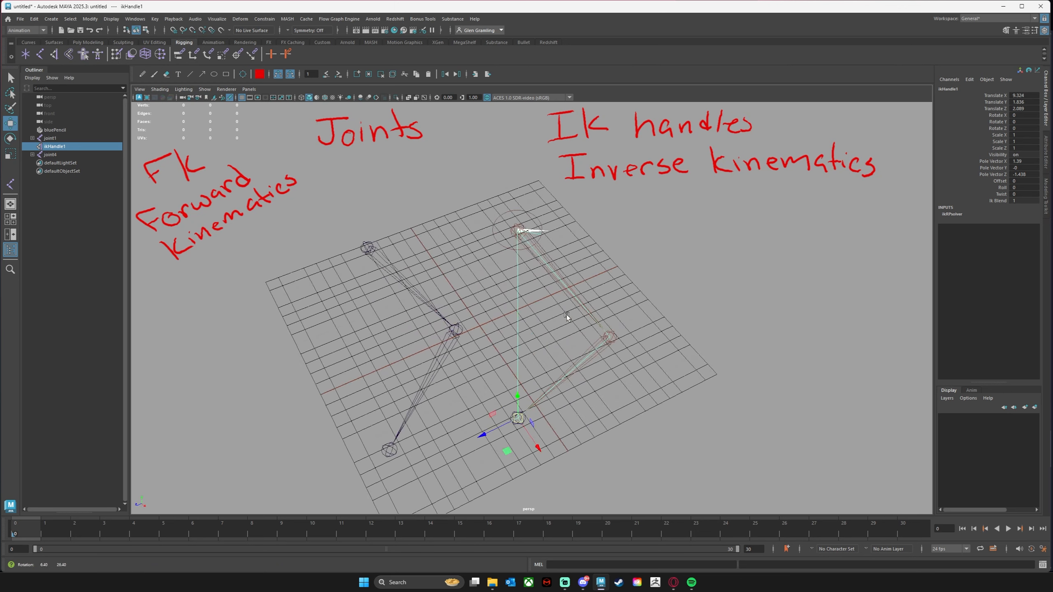
{"action": "middle_click_drag", "start_coordinate": [614, 312], "coordinate": [602, 315], "text": "alt"}
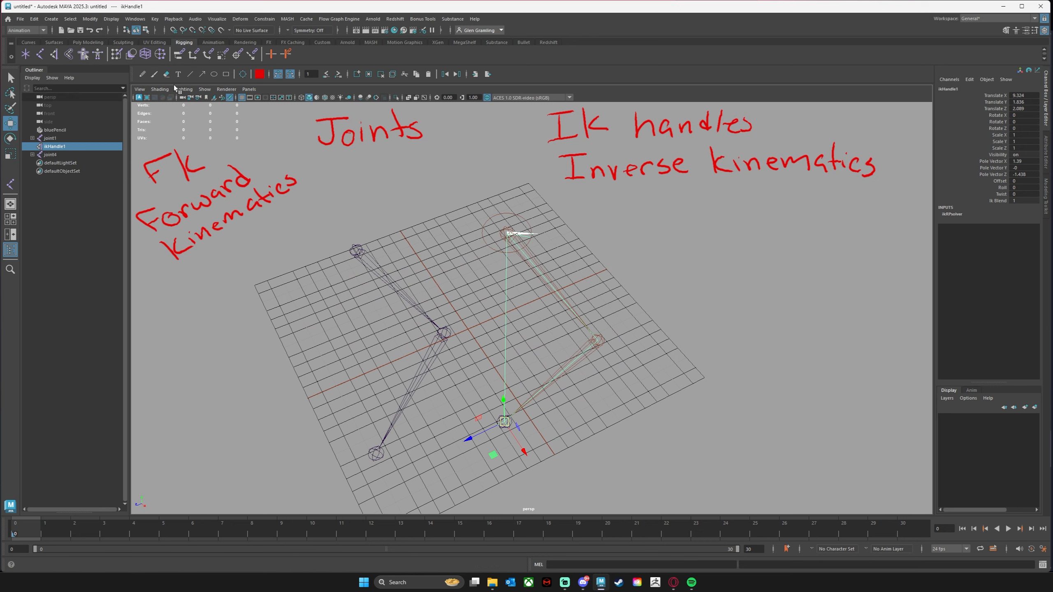
Draw red annotation arrows from the Forward kinematics and Inverse kinematics labels toward their respective joint chains.
{"action": "left_click", "coordinate": [154, 74]}
{"action": "mouse_move", "coordinate": [283, 213]}
{"action": "left_mouse_down"}
{"action": "mouse_move", "coordinate": [340, 226]}
{"action": "mouse_move", "coordinate": [309, 236]}
{"action": "left_mouse_up"}
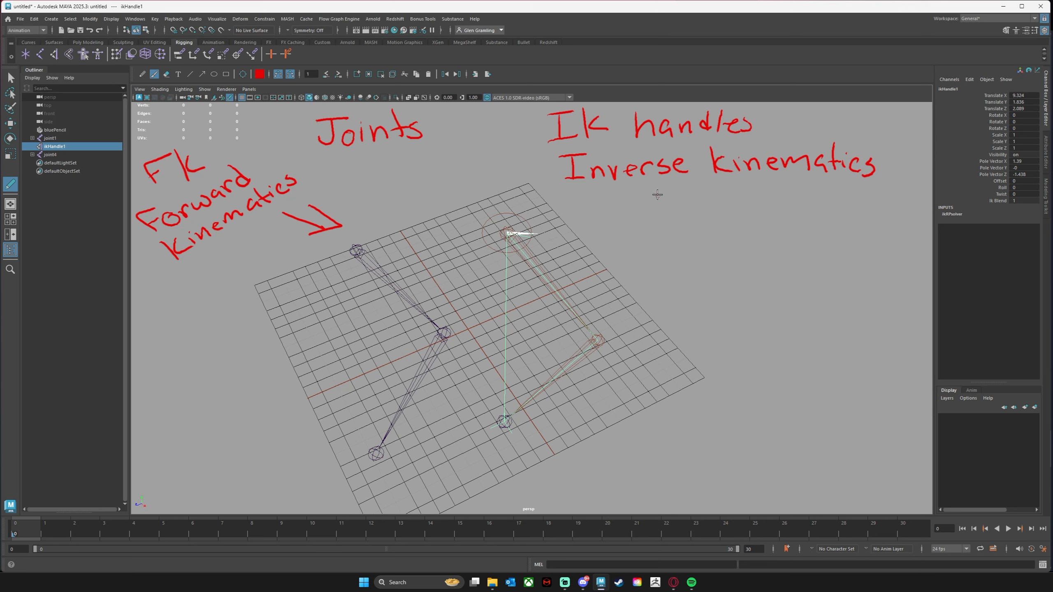
{"action": "mouse_move", "coordinate": [596, 227]}
{"action": "left_mouse_down"}
{"action": "mouse_move", "coordinate": [655, 191]}
{"action": "mouse_move", "coordinate": [628, 227]}
{"action": "left_mouse_up"}
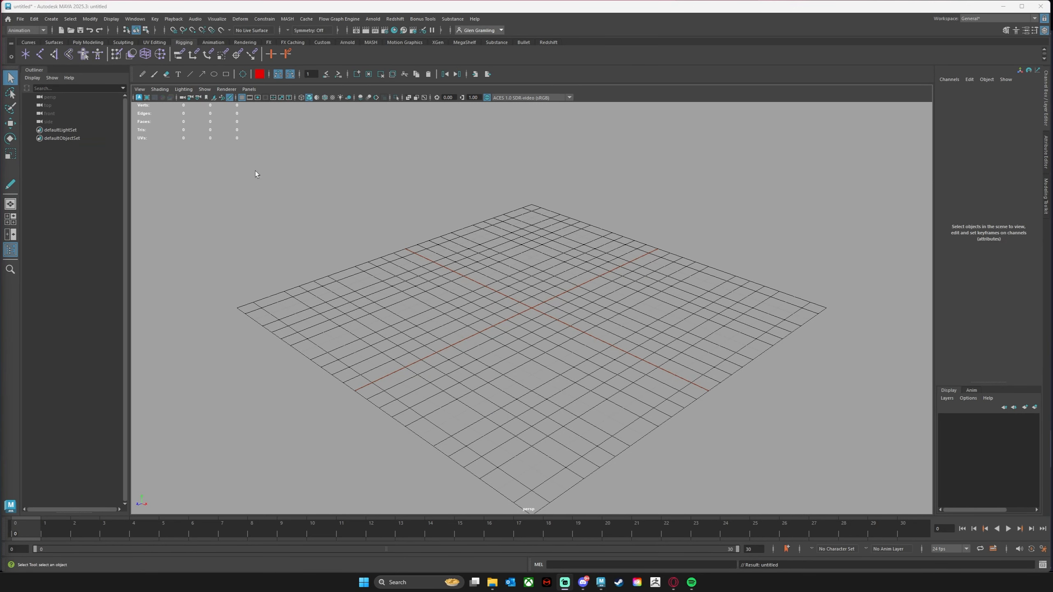
Handwrite the underlined red title "Reverse Foot" above the grid in the perspective view of the new scene.
{"action": "left_click", "coordinate": [154, 75]}
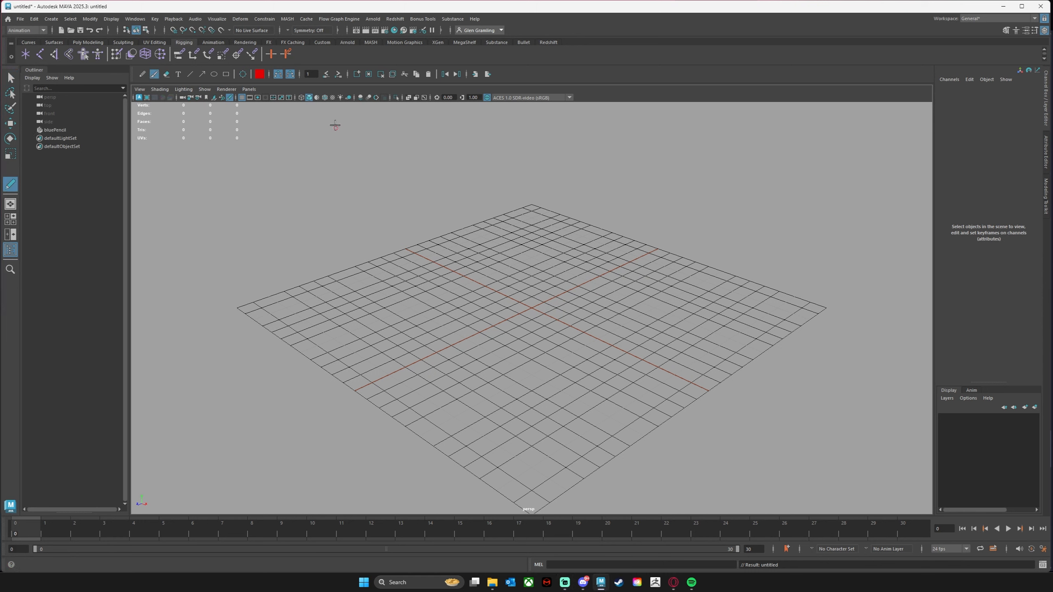
{"action": "left_click_drag", "start_coordinate": [386, 108], "coordinate": [410, 136]}
{"action": "mouse_move", "coordinate": [413, 128]}
{"action": "left_mouse_down"}
{"action": "mouse_move", "coordinate": [438, 133]}
{"action": "mouse_move", "coordinate": [456, 120]}
{"action": "mouse_move", "coordinate": [495, 124]}
{"action": "mouse_move", "coordinate": [551, 109]}
{"action": "left_mouse_up"}
{"action": "left_click_drag", "start_coordinate": [530, 119], "coordinate": [578, 126]}
{"action": "left_click_drag", "start_coordinate": [567, 119], "coordinate": [590, 116]}
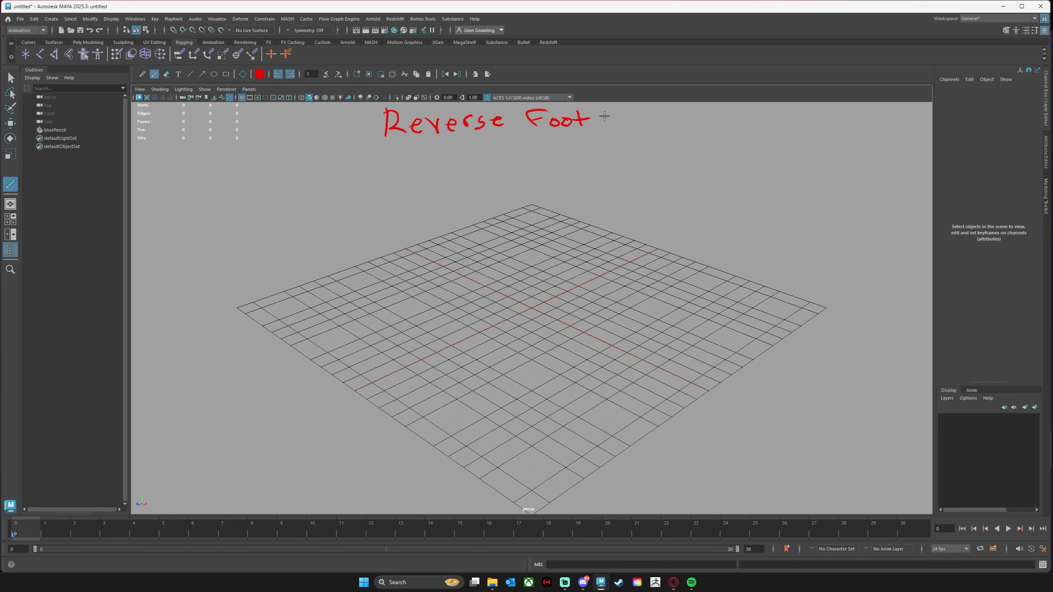
{"action": "left_click_drag", "start_coordinate": [367, 141], "coordinate": [631, 148]}
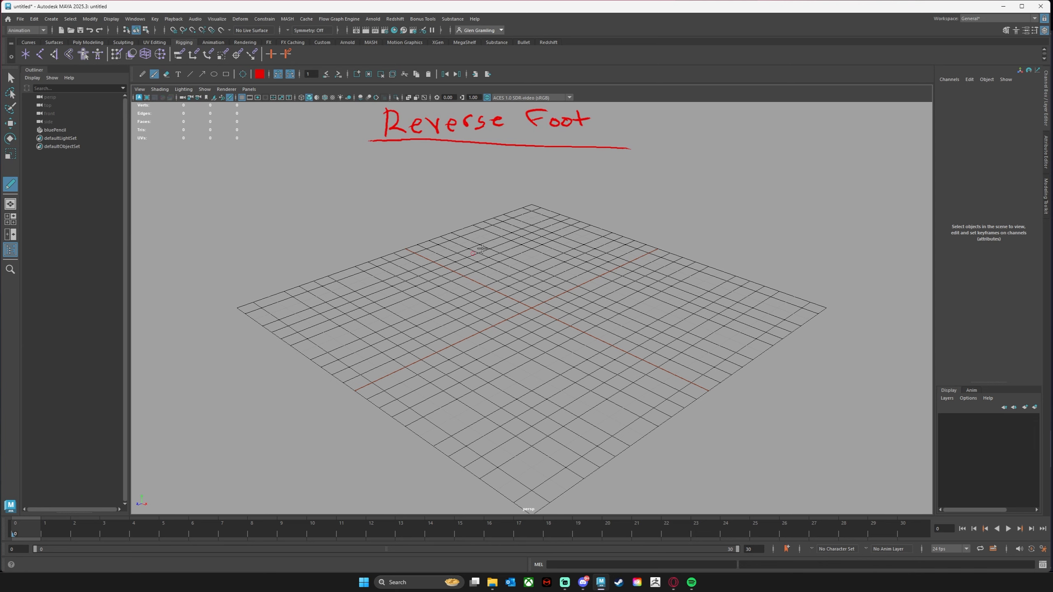
In the side view with grid snapping on, build a bent five-joint leg chain from hip (Y 21, Z -2) through knee, ankle and ball to toe.
{"action": "key", "text": "space"}
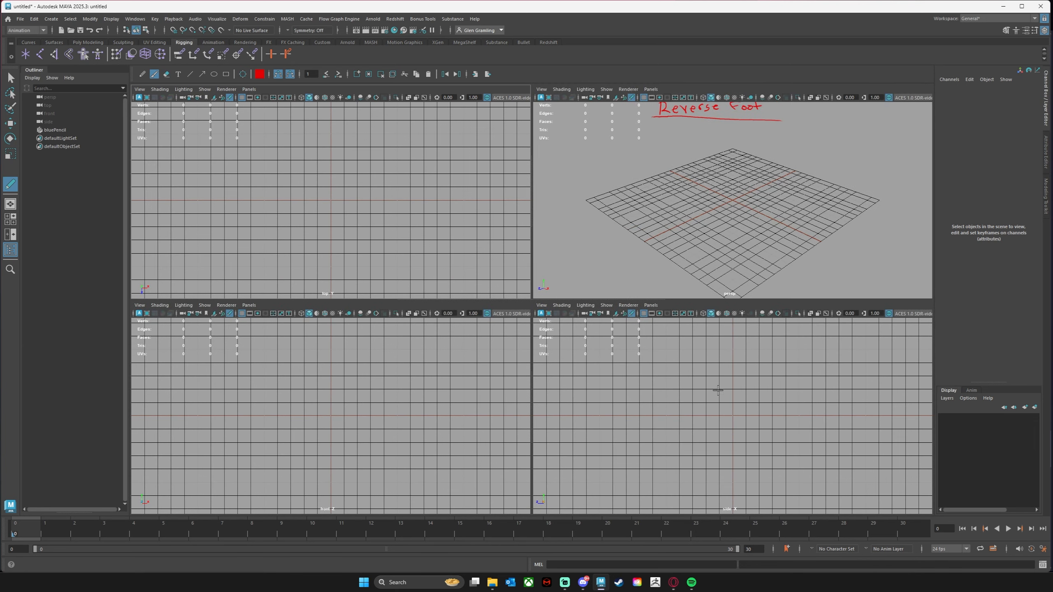
{"action": "key", "text": "space"}
{"action": "right_click_drag", "start_coordinate": [611, 315], "coordinate": [569, 319], "text": "alt"}
{"action": "middle_click_drag", "start_coordinate": [569, 319], "coordinate": [564, 400], "text": "alt"}
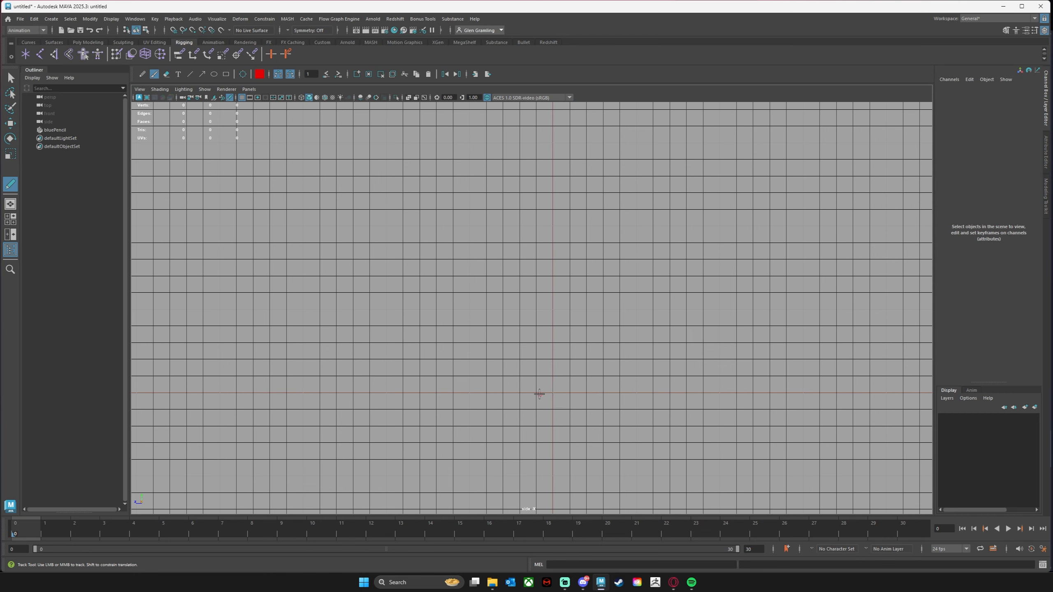
{"action": "middle_click_drag", "start_coordinate": [654, 389], "coordinate": [610, 478], "text": "alt"}
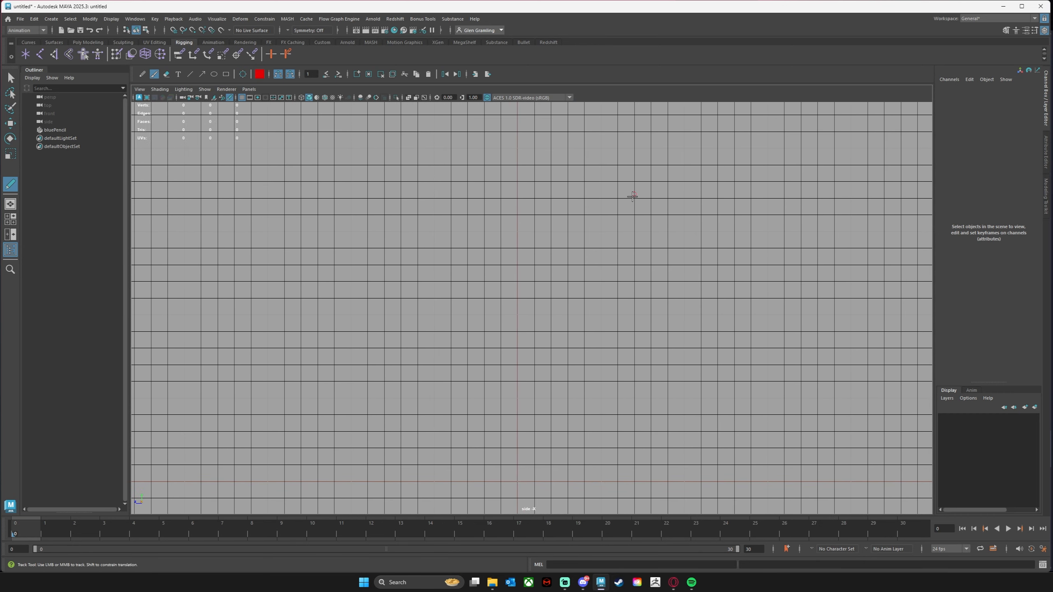
{"action": "middle_click_drag", "start_coordinate": [599, 275], "coordinate": [604, 280], "text": "alt"}
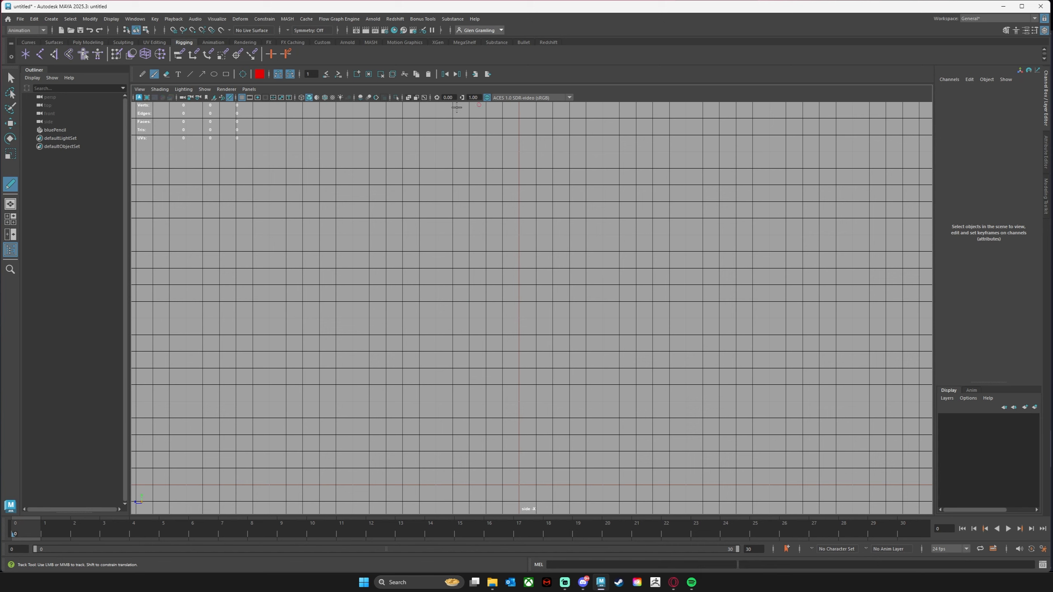
{"action": "left_click", "coordinate": [173, 31]}
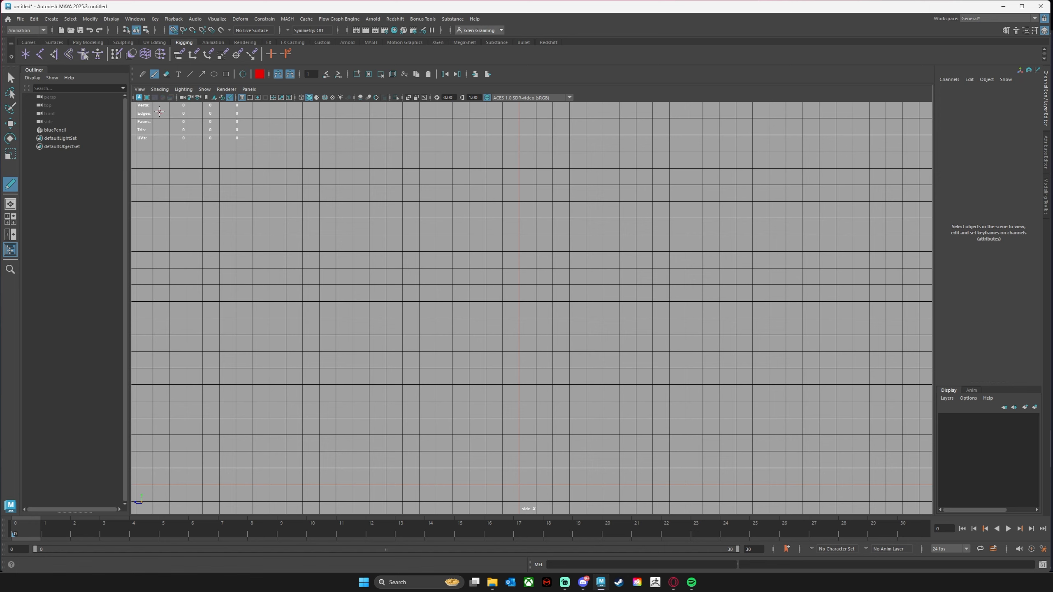
{"action": "left_click", "coordinate": [39, 54]}
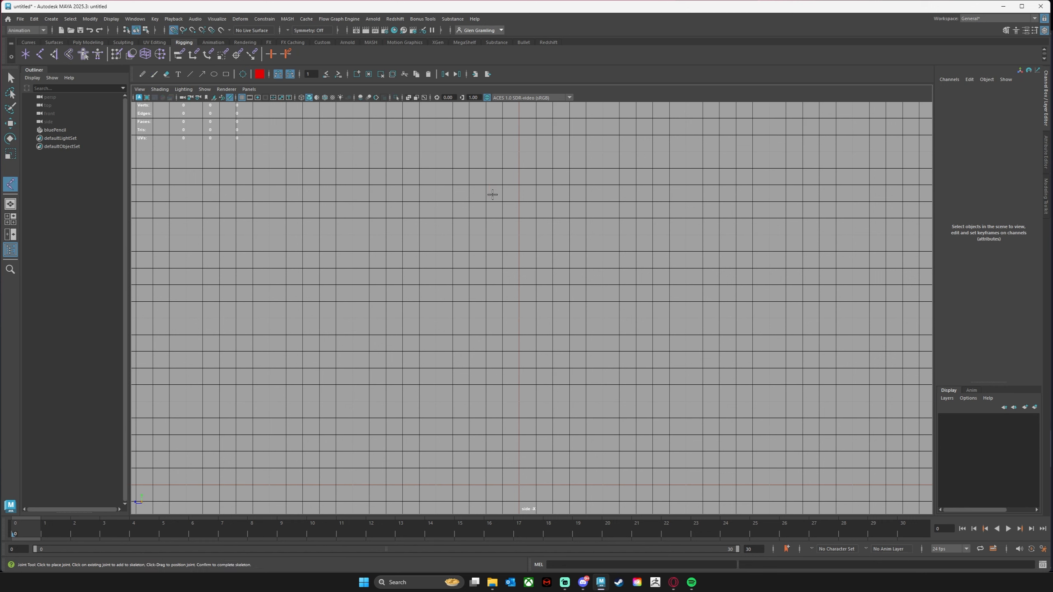
{"action": "left_click", "coordinate": [547, 135]}
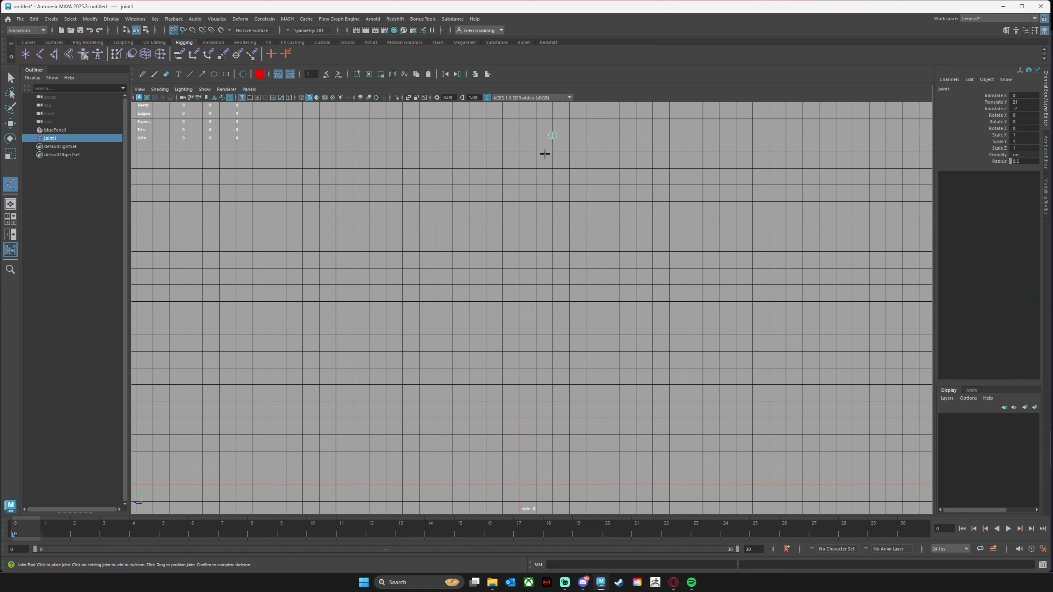
{"action": "left_click", "coordinate": [487, 285]}
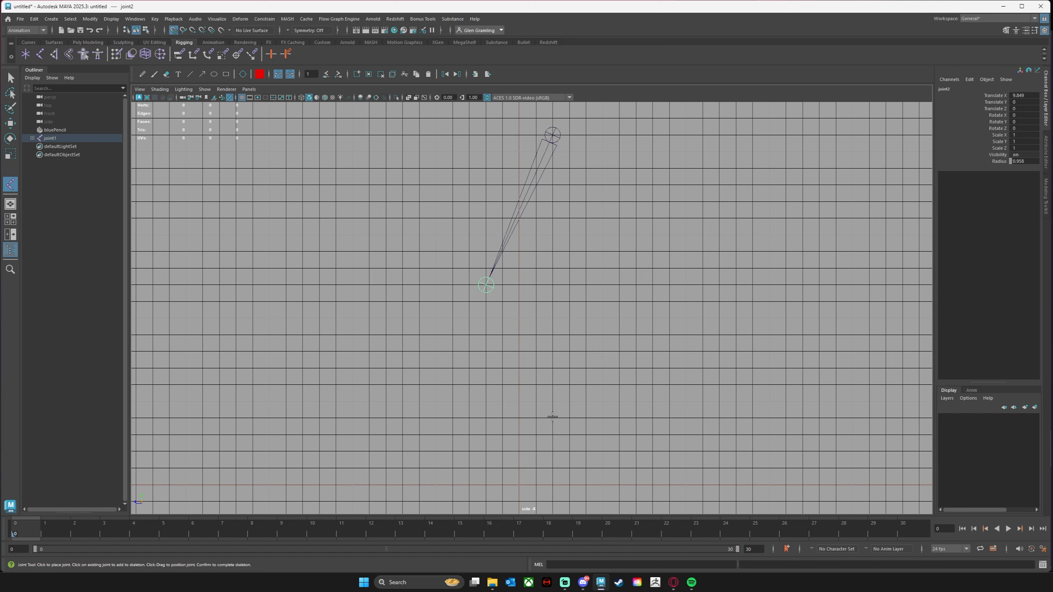
{"action": "left_click", "coordinate": [570, 451]}
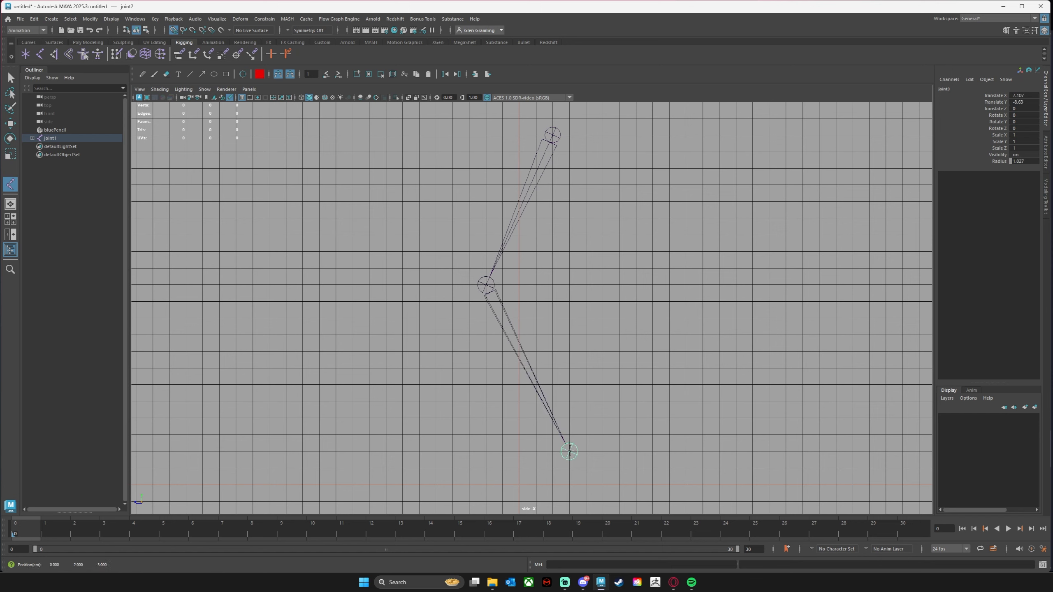
{"action": "left_click", "coordinate": [503, 484]}
{"action": "left_click", "coordinate": [453, 484]}
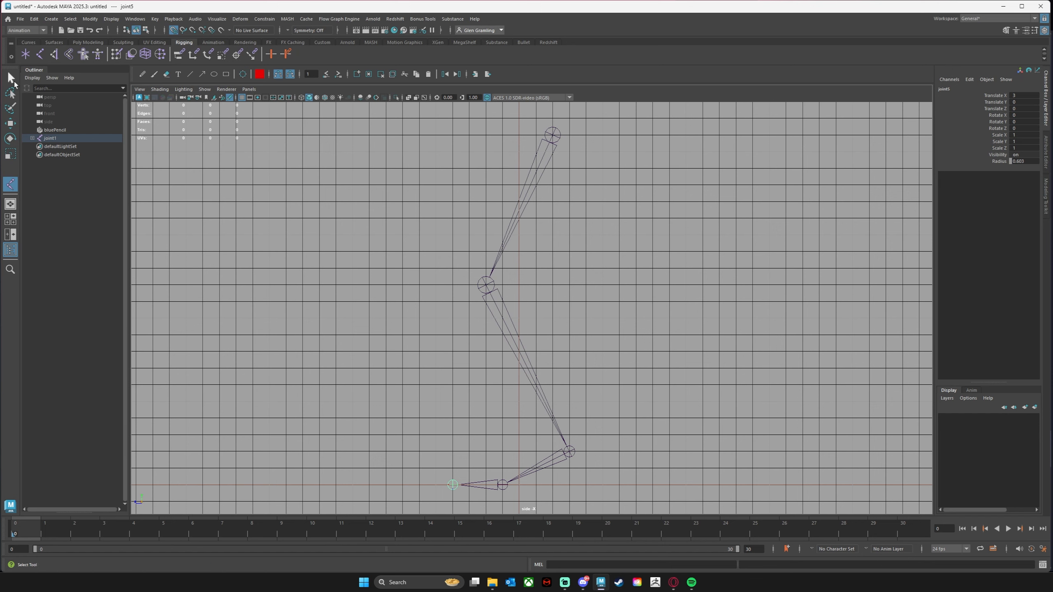
{"action": "left_click", "coordinate": [10, 78]}
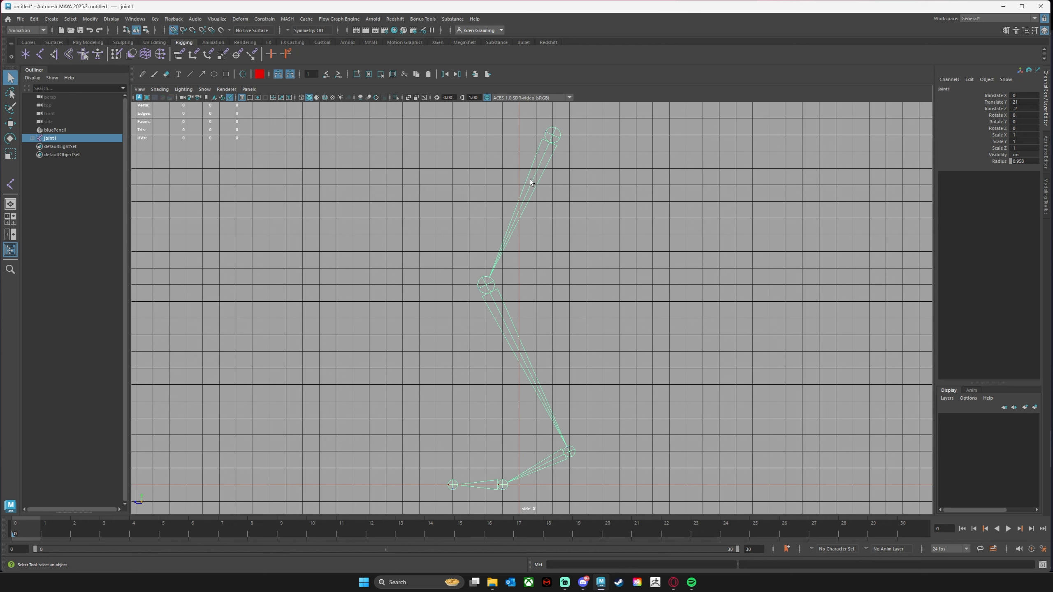
Expand the leg chain's hierarchy and rename its first two joints LegJoint and KneeJoint.
{"action": "left_click", "coordinate": [33, 139]}
{"action": "left_click", "coordinate": [38, 147]}
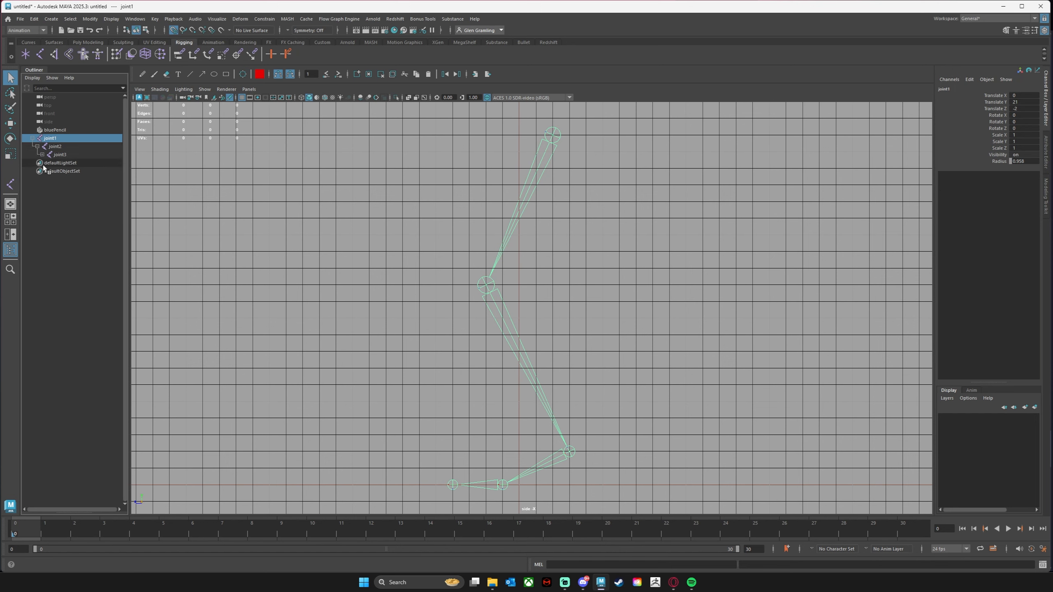
{"action": "left_click", "coordinate": [43, 154]}
{"action": "left_click", "coordinate": [47, 162]}
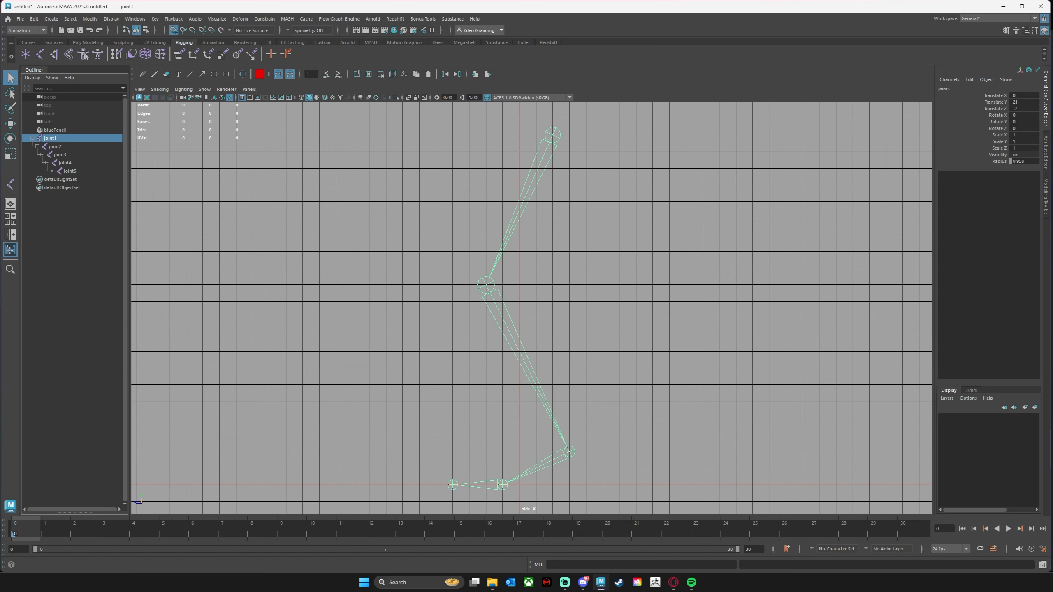
{"action": "double_click", "coordinate": [51, 138]}
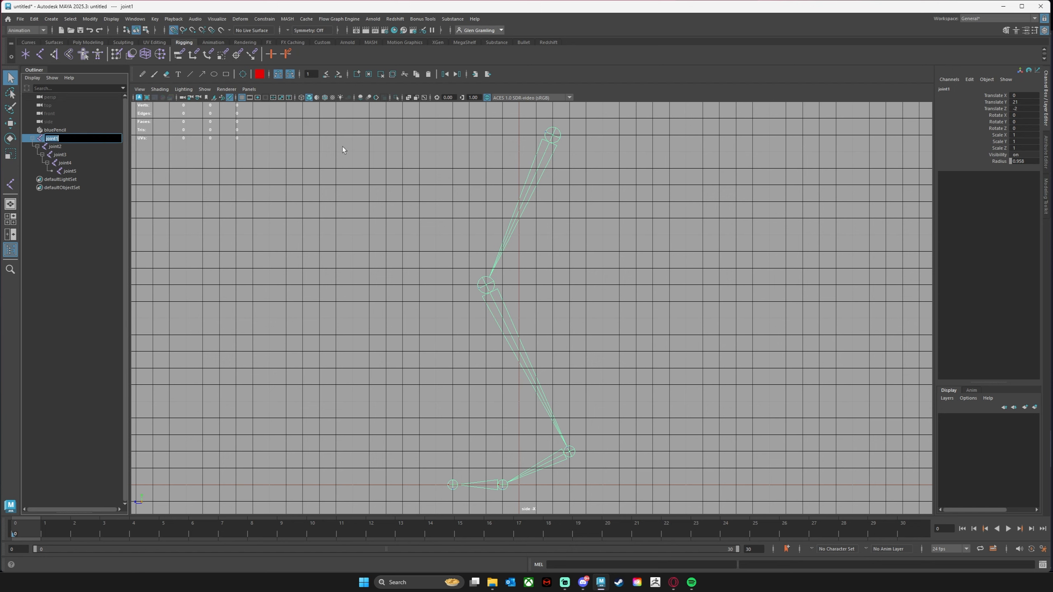
{"action": "type", "text": "LegJoint"}
{"action": "key", "text": "Return"}
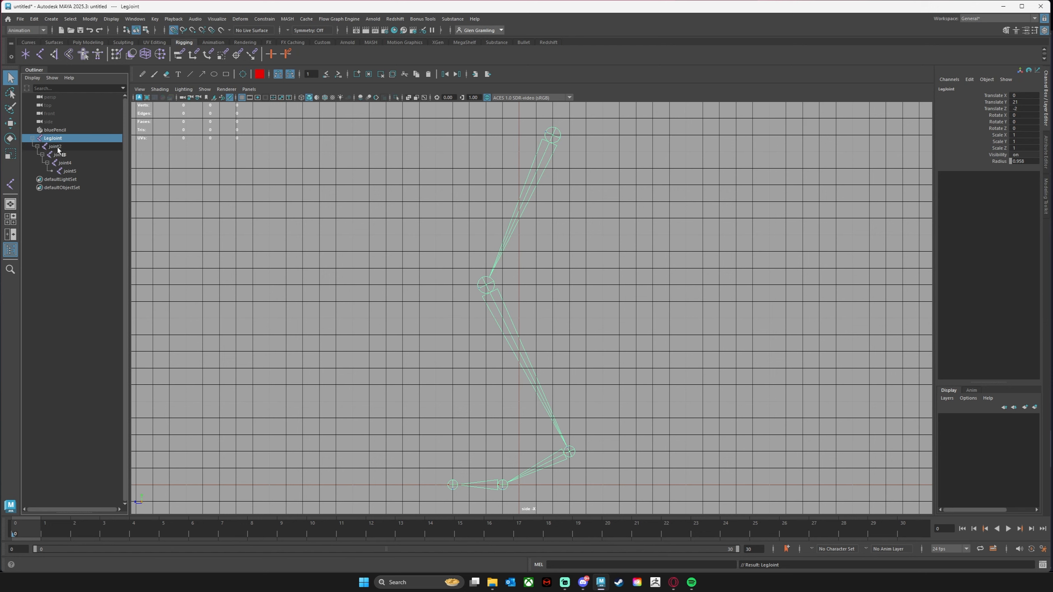
{"action": "double_click", "coordinate": [57, 146]}
{"action": "type", "text": "KneeJoint"}
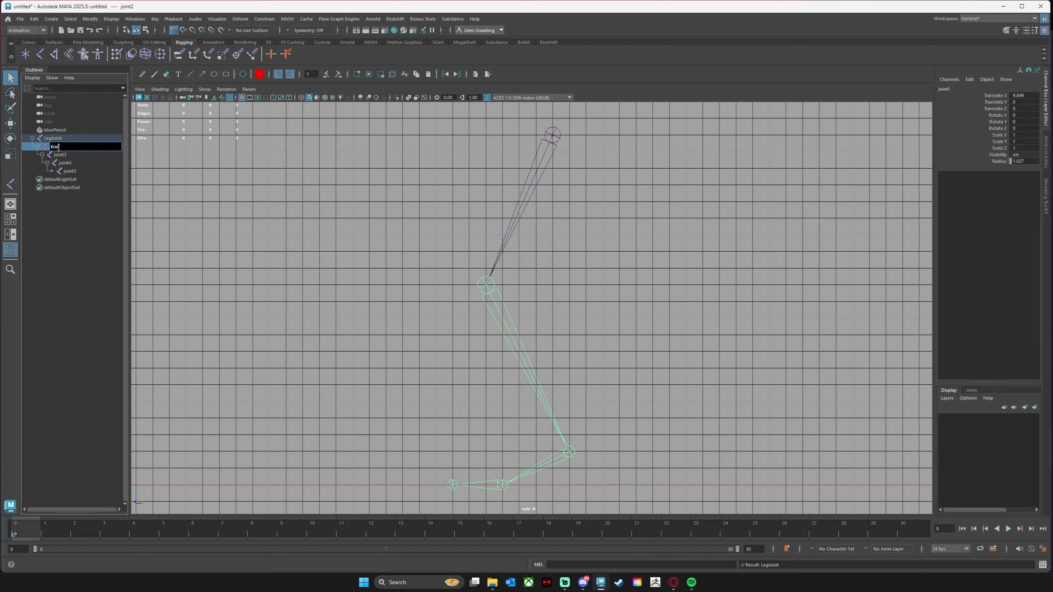
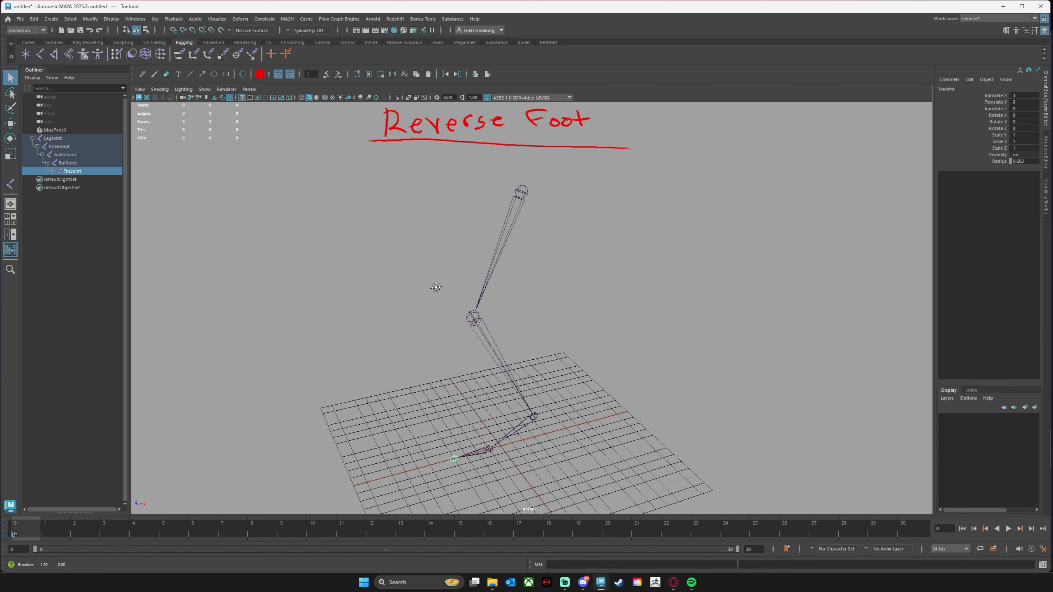
Try rotating LegJoint and KneeJoint around Y to test forward kinematics, and undo the rotations.
{"action": "left_click", "coordinate": [493, 253]}
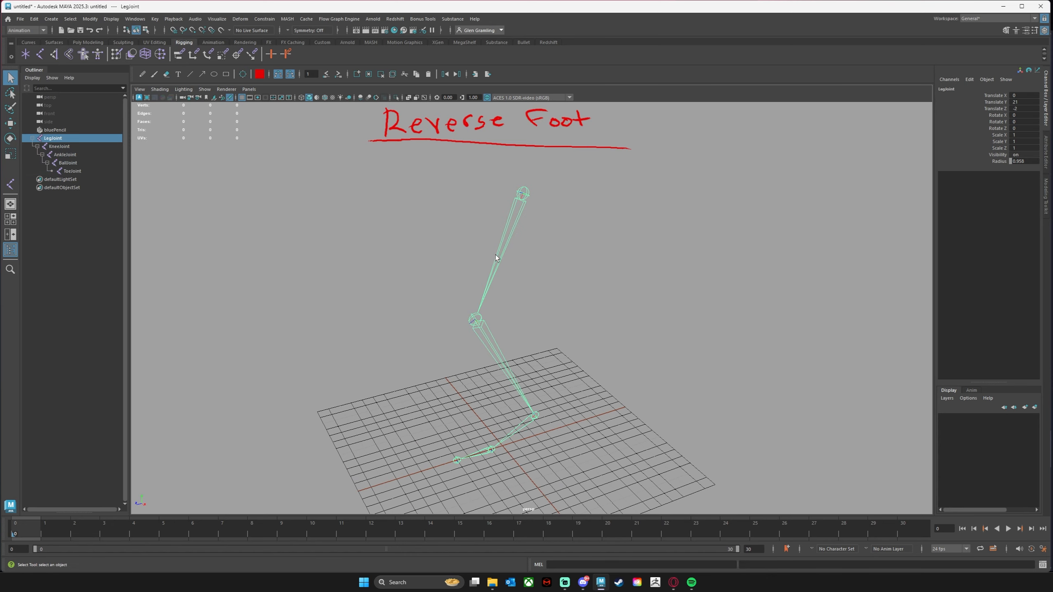
{"action": "key", "text": "w"}
{"action": "key", "text": "e"}
{"action": "left_click_drag", "start_coordinate": [491, 205], "coordinate": [491, 194]}
{"action": "key", "text": "ctrl+z"}
{"action": "left_click", "coordinate": [474, 323]}
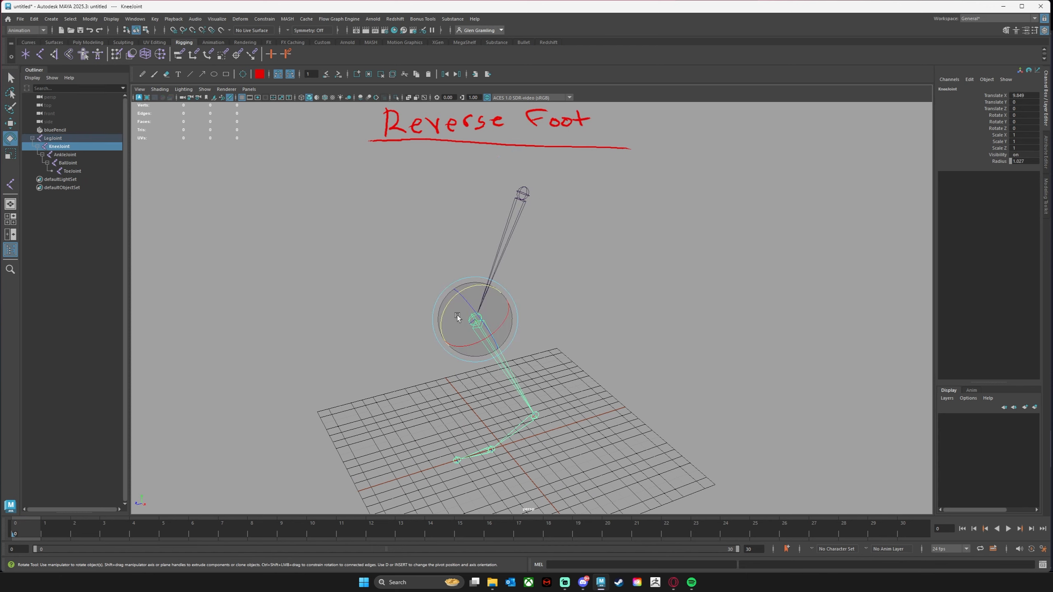
{"action": "left_click_drag", "start_coordinate": [473, 320], "coordinate": [461, 303]}
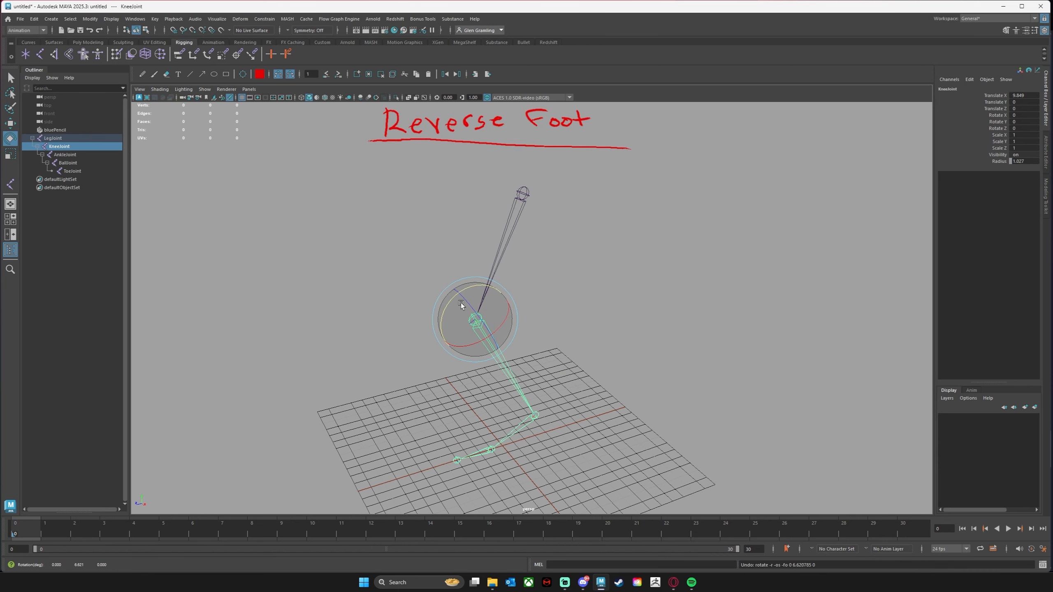
{"action": "left_click", "coordinate": [588, 280]}
Create an IK handle that runs from LegJoint to AnkleJoint.
{"action": "left_click_drag", "start_coordinate": [587, 280], "coordinate": [503, 269], "text": "alt"}
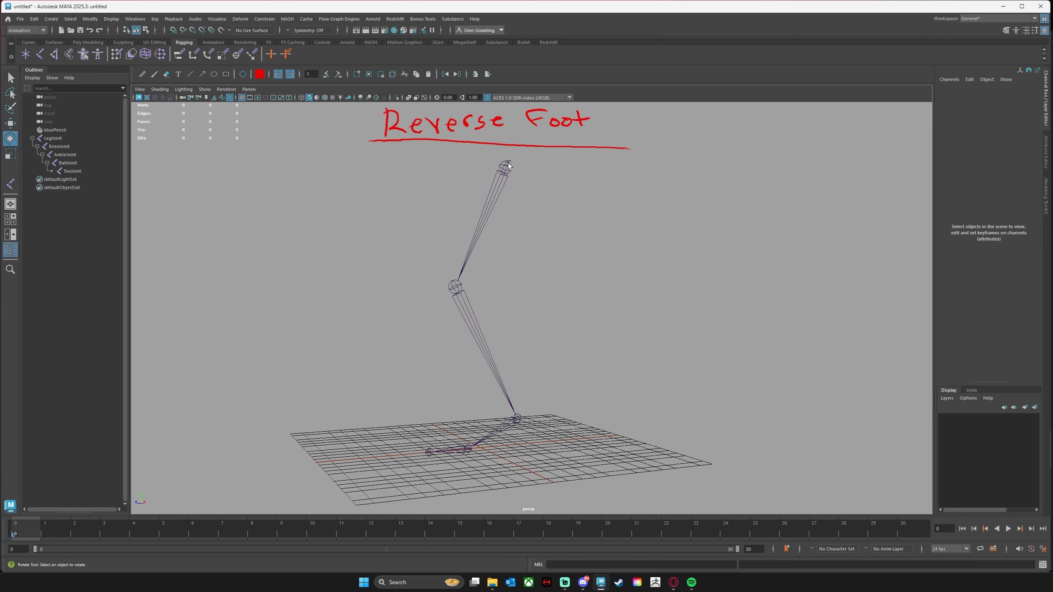
{"action": "left_click_drag", "start_coordinate": [508, 328], "coordinate": [514, 357], "text": "alt"}
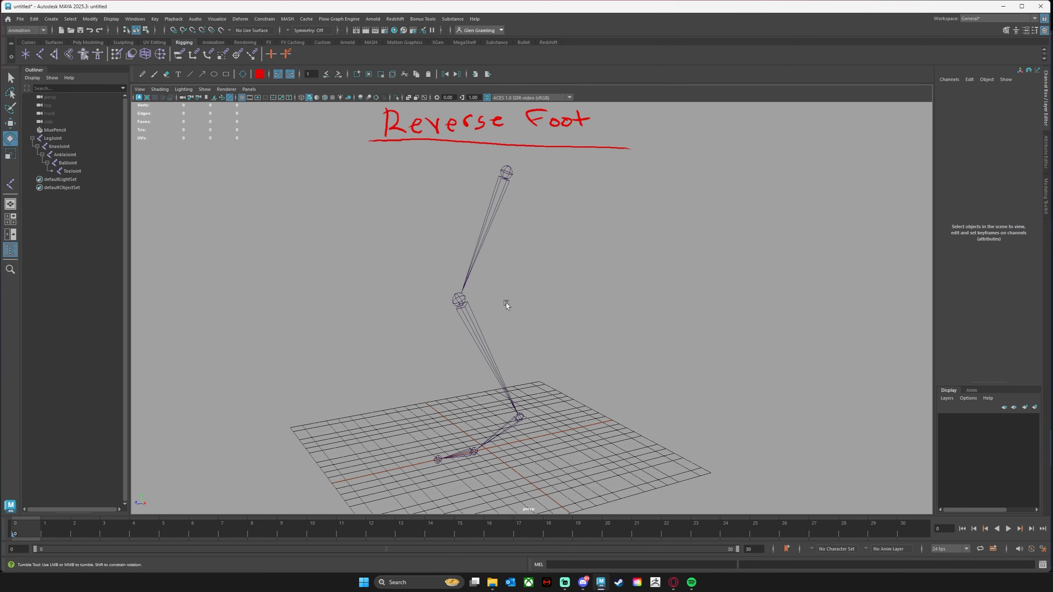
{"action": "left_click_drag", "start_coordinate": [506, 303], "coordinate": [564, 259], "text": "alt"}
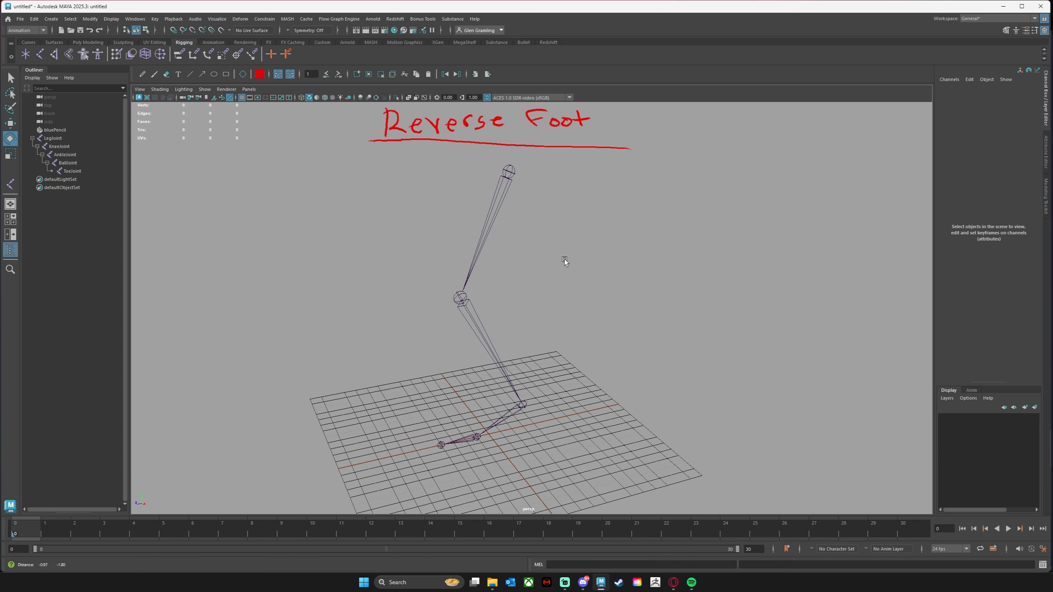
{"action": "left_click", "coordinate": [509, 172]}
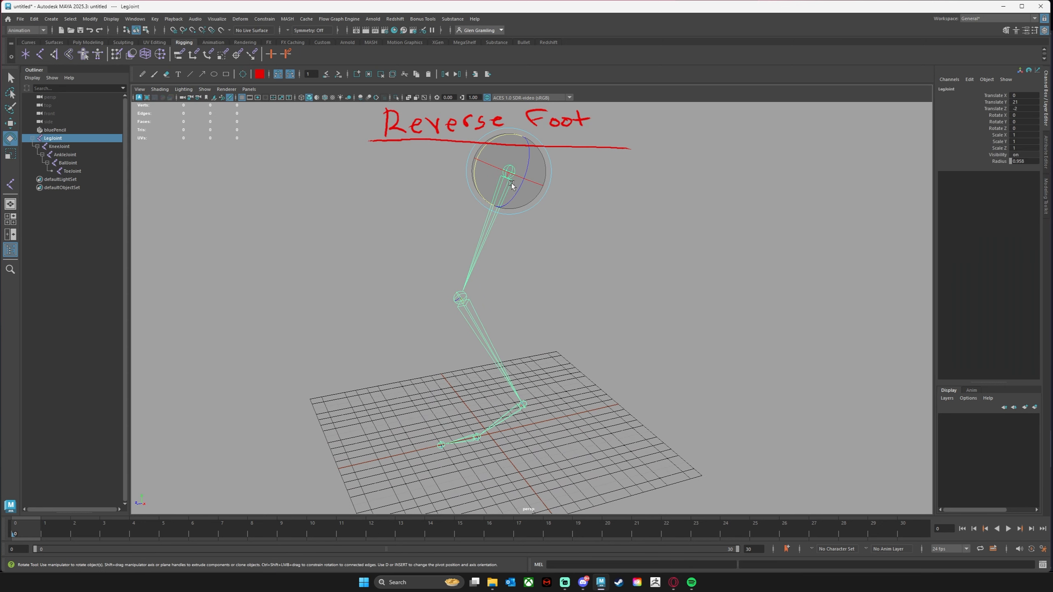
{"action": "left_click", "coordinate": [515, 411]}
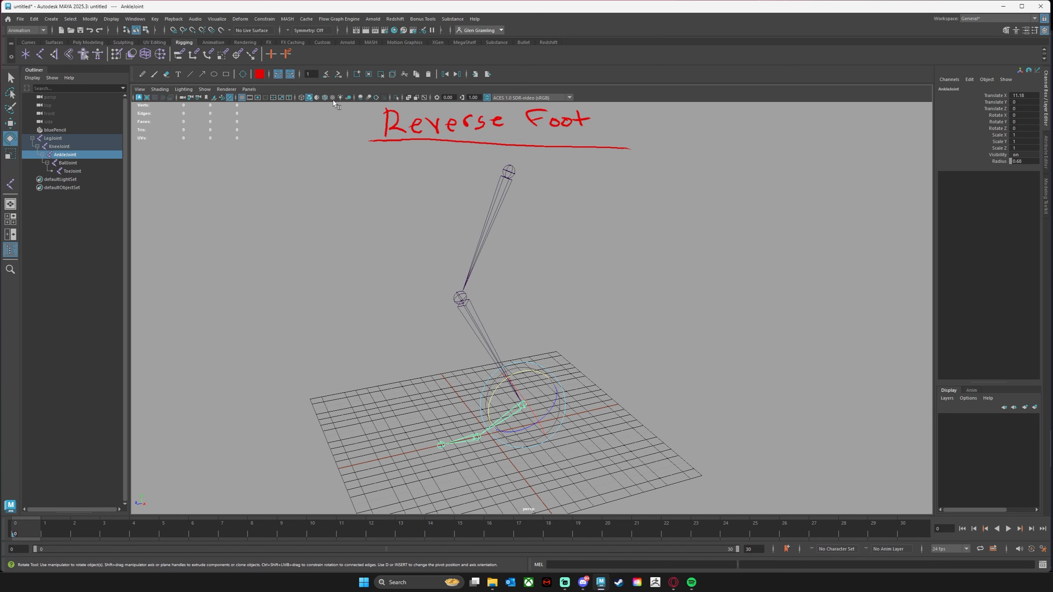
{"action": "left_click", "coordinate": [412, 241]}
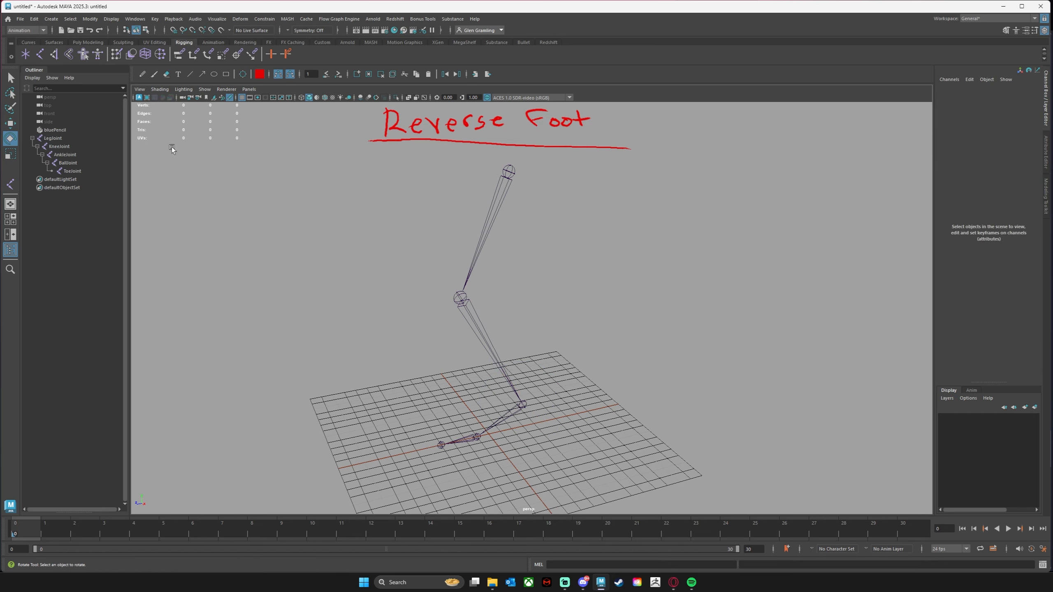
{"action": "left_click", "coordinate": [56, 58]}
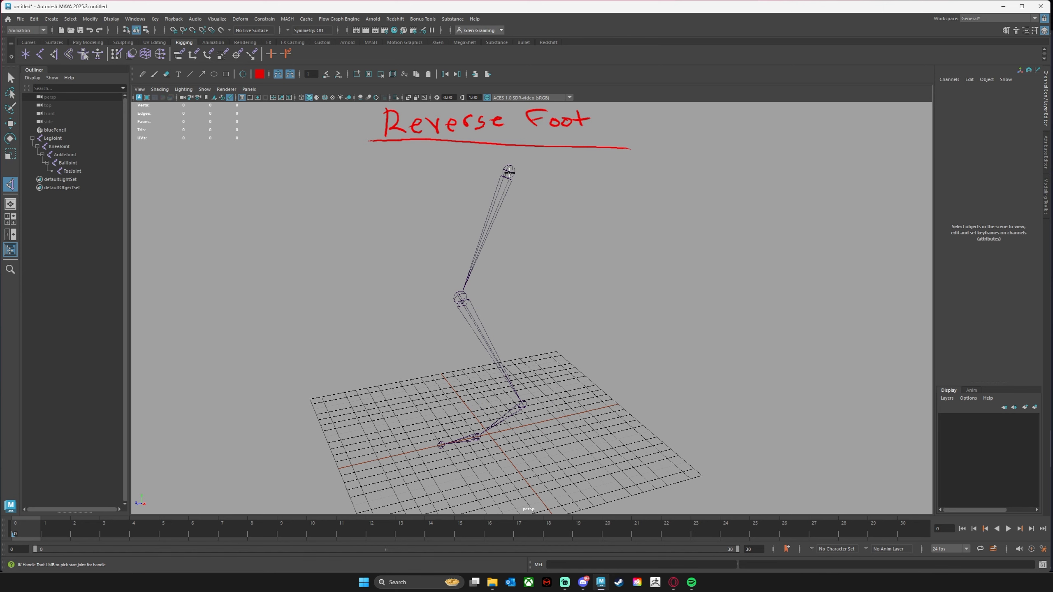
{"action": "left_click", "coordinate": [510, 171]}
{"action": "left_click", "coordinate": [524, 404]}
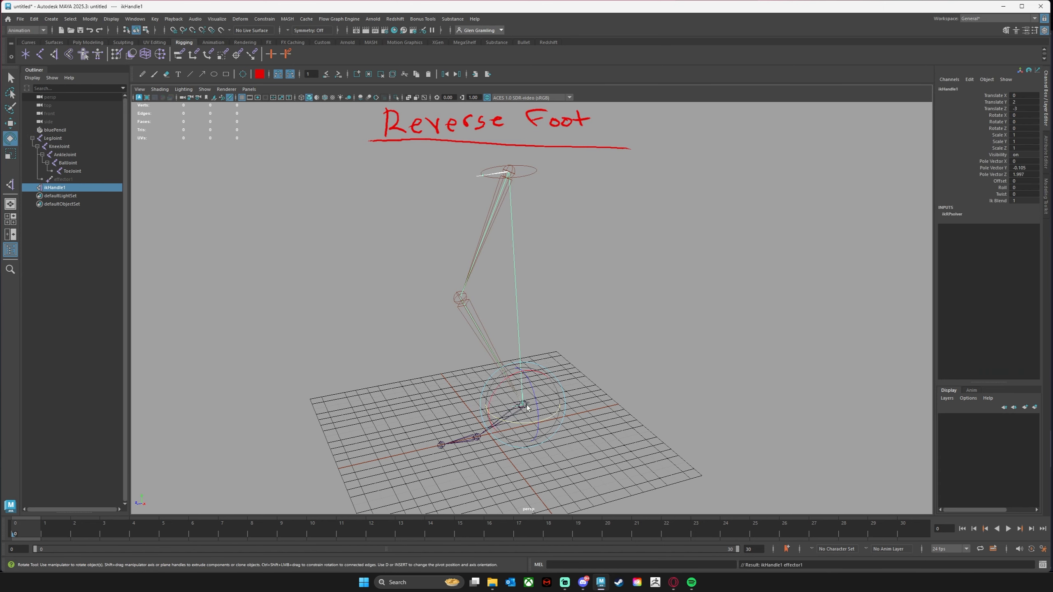
Try moving the IK handle at the ankle to test how the leg bends, and undo the move.
{"action": "key", "text": "w"}
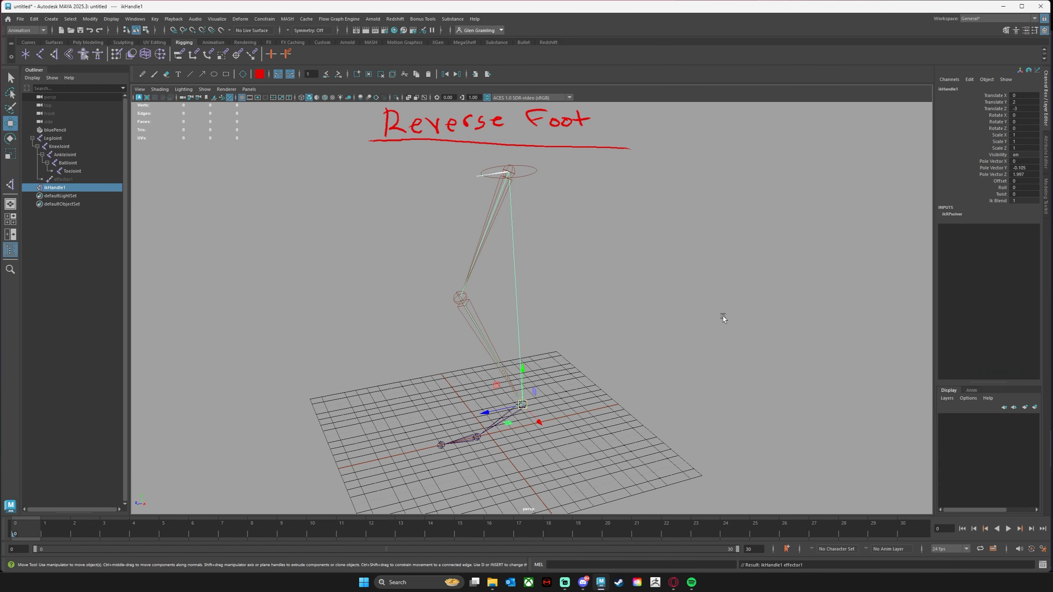
{"action": "left_click_drag", "start_coordinate": [722, 316], "coordinate": [585, 349], "text": "alt"}
{"action": "key", "text": "ctrl+z"}
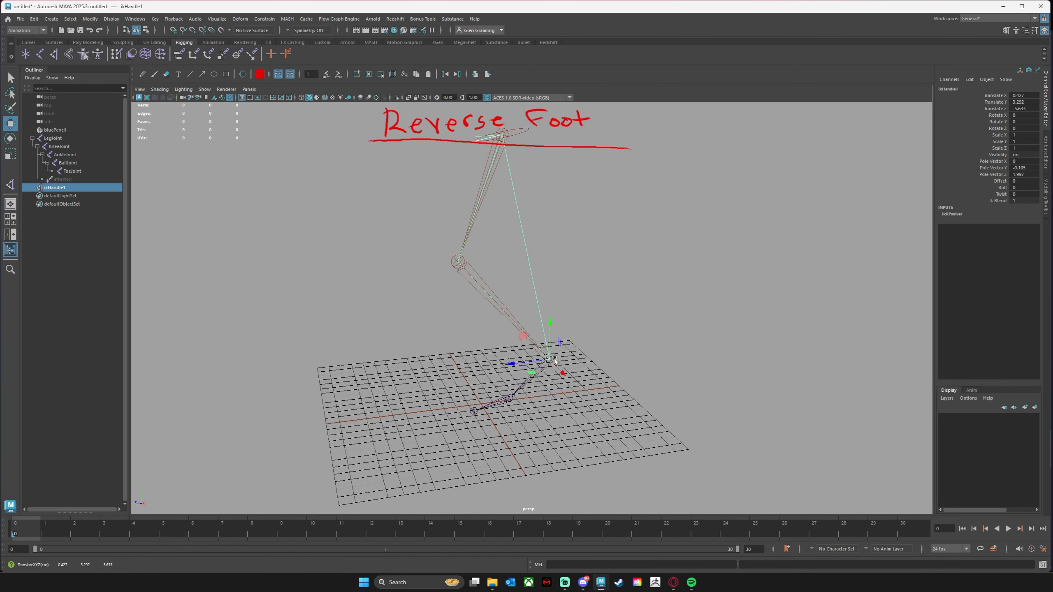
{"action": "key", "text": "ctrl+z"}
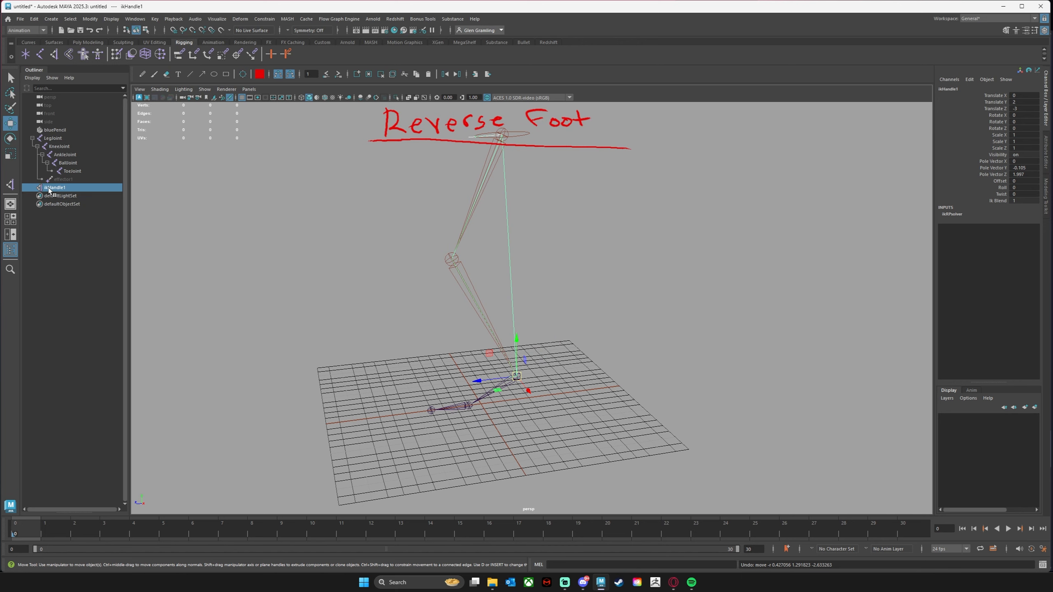
Rename the ankle's IK handle ikHandleFoot.
{"action": "double_click", "coordinate": [81, 188]}
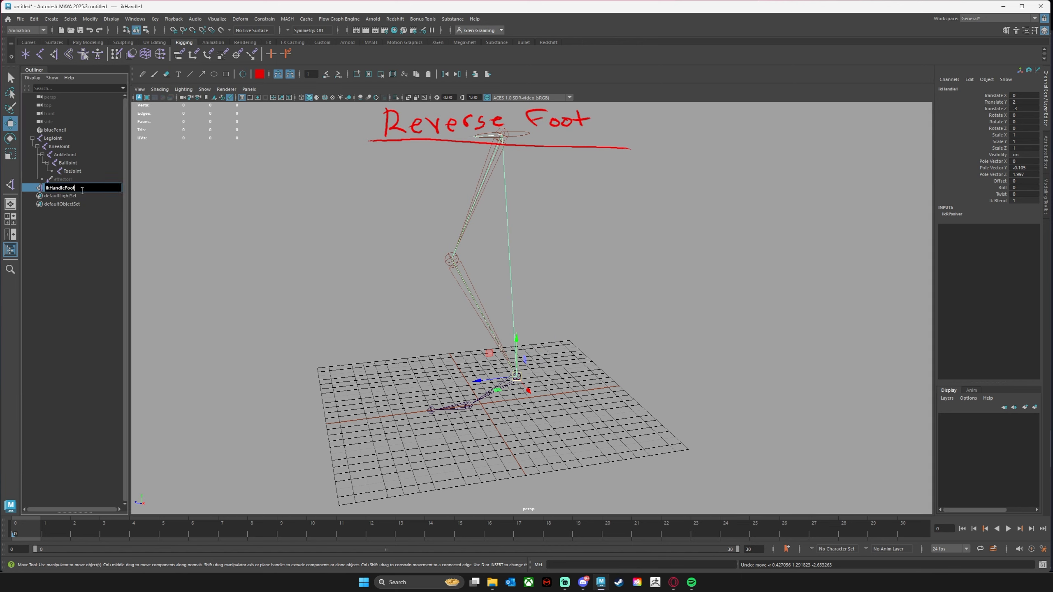
{"action": "key", "text": "Return"}
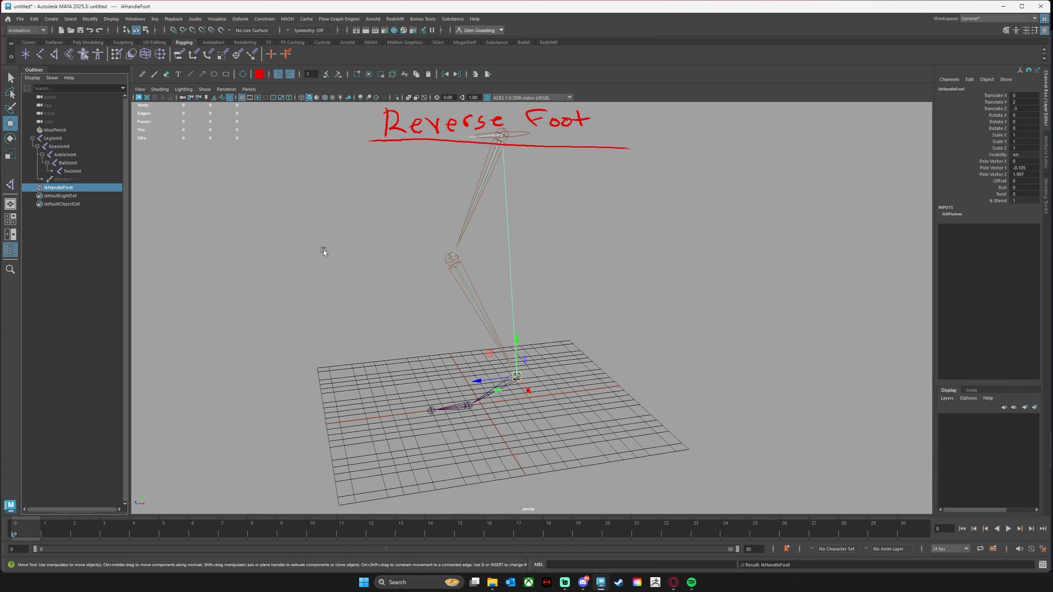
{"action": "left_click", "coordinate": [627, 397]}
Try moving and rotating ikHandleFoot to test the leg's inverse kinematics, and undo the changes.
{"action": "left_click_drag", "start_coordinate": [566, 387], "coordinate": [503, 328], "text": "alt"}
{"action": "left_click", "coordinate": [533, 395]}
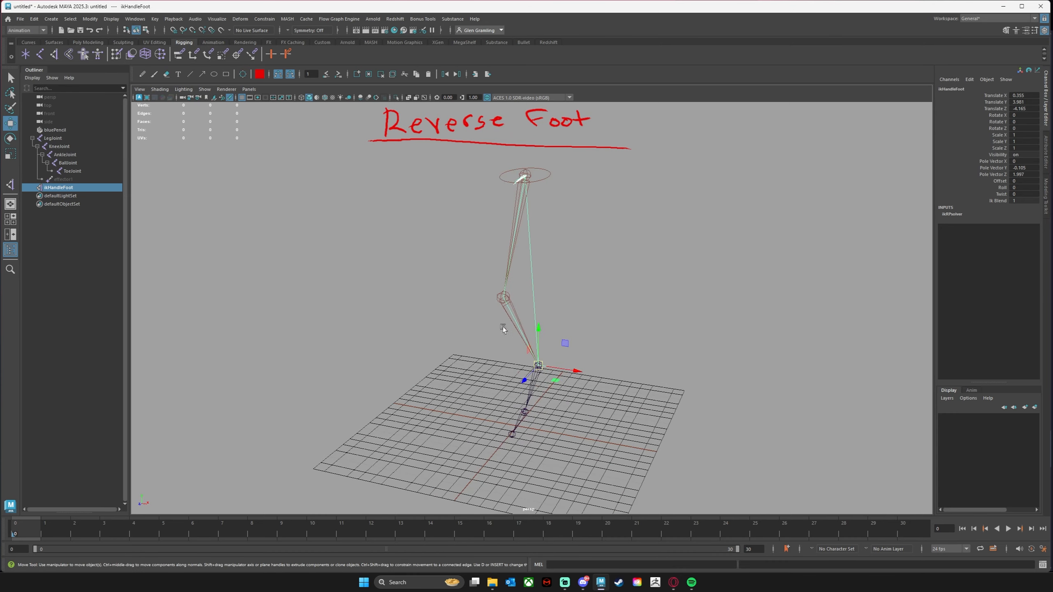
{"action": "left_click_drag", "start_coordinate": [546, 251], "coordinate": [513, 184], "text": "alt"}
{"action": "left_click", "coordinate": [551, 215]}
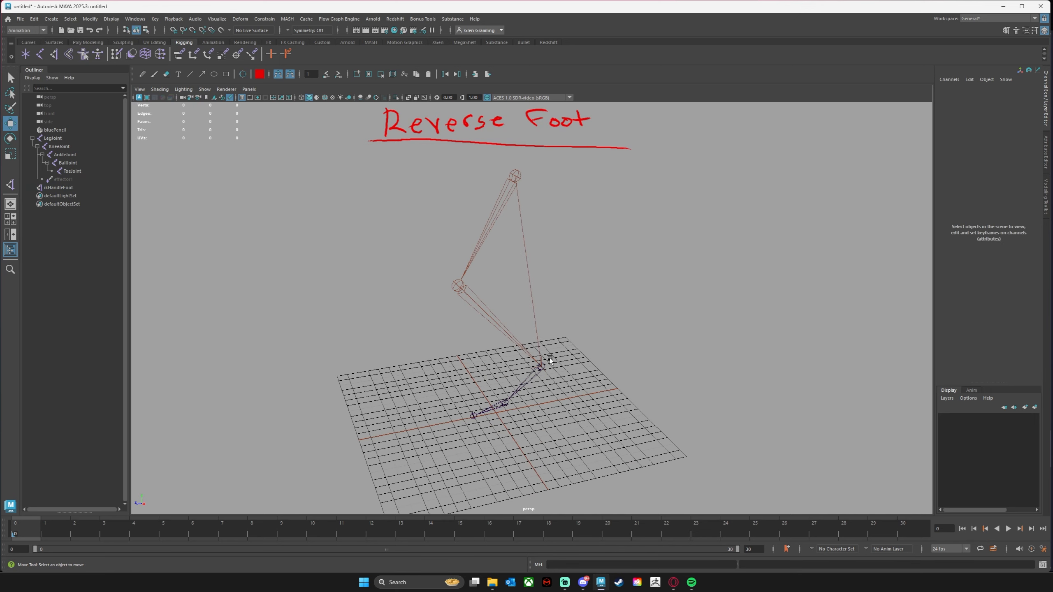
{"action": "left_click", "coordinate": [541, 366]}
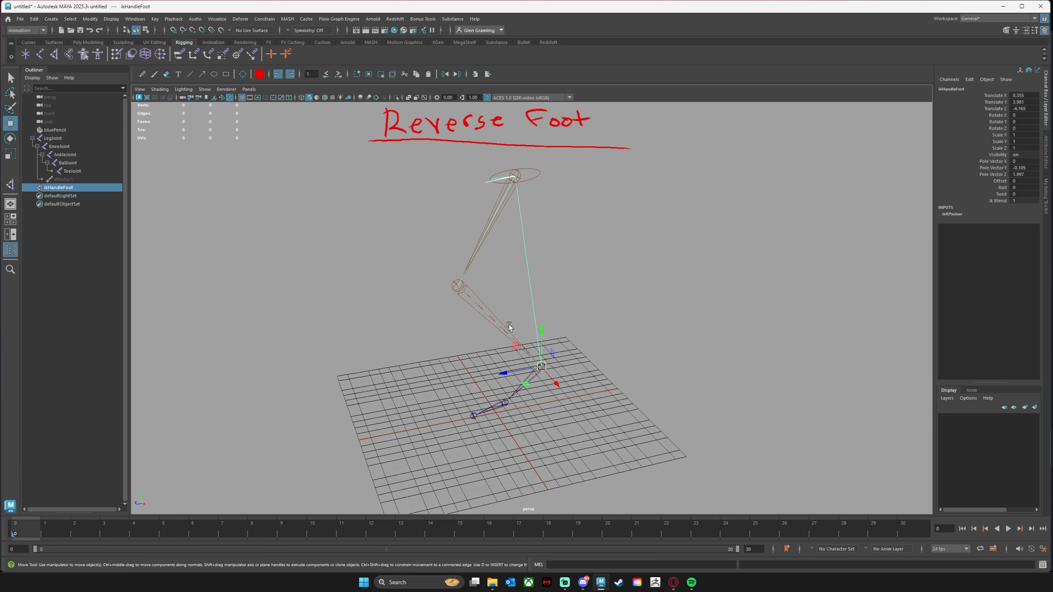
{"action": "key", "text": "e"}
{"action": "mouse_move", "coordinate": [536, 383]}
{"action": "left_mouse_down"}
{"action": "mouse_move", "coordinate": [512, 378]}
{"action": "mouse_move", "coordinate": [529, 377]}
{"action": "left_mouse_up"}
{"action": "key", "text": "ctrl+z"}
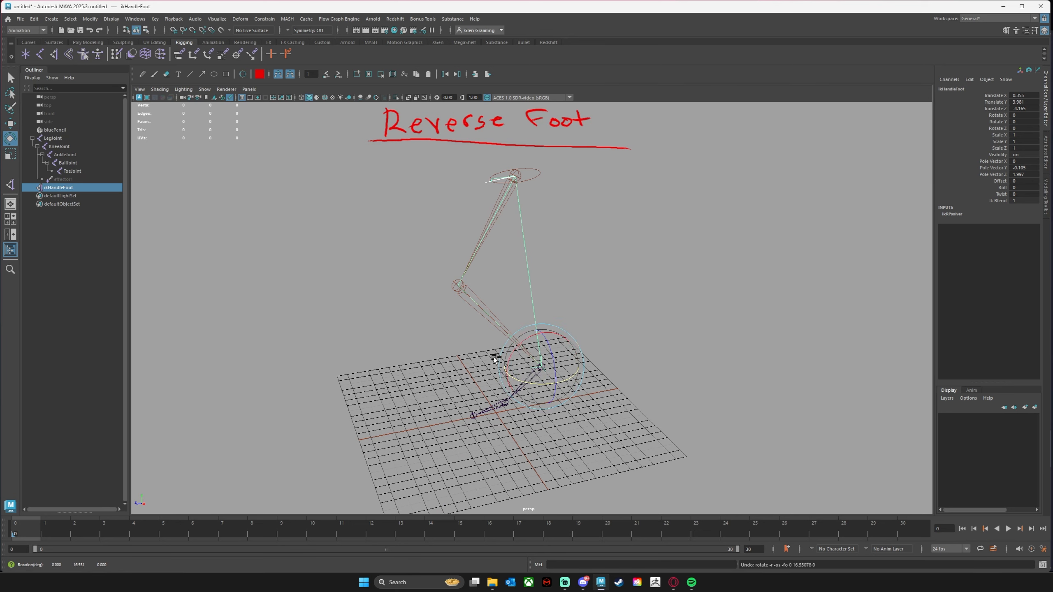
{"action": "key", "text": "ctrl+z"}
{"action": "key", "text": "ctrl+z"}
{"action": "key", "text": "ctrl+z"}
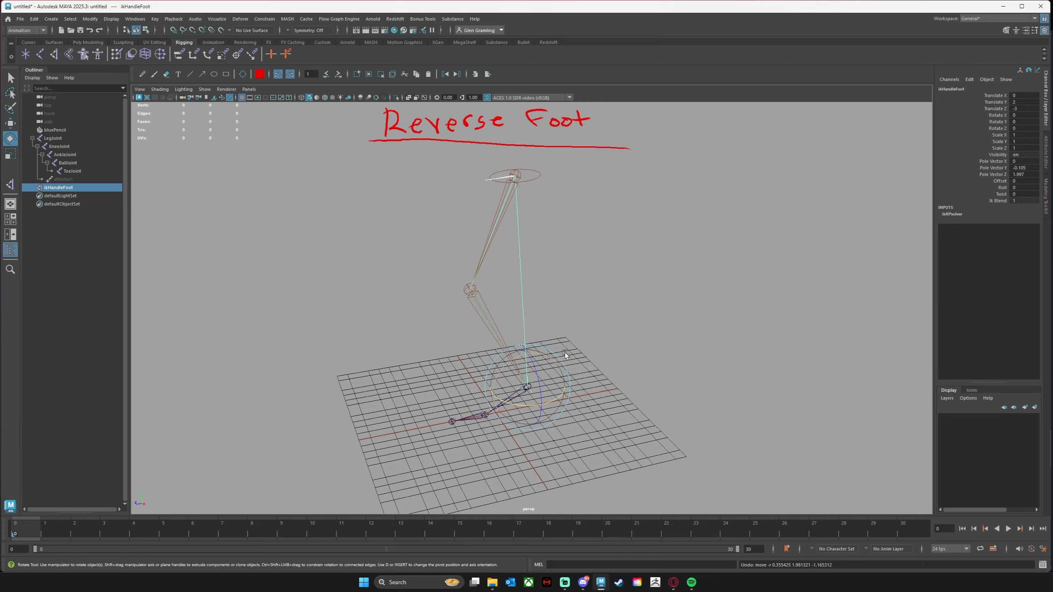
In the side view, create a locator in front of the knee at about Y 12, Z 6, and scale it uniformly to about 1.09.
{"action": "left_click", "coordinate": [586, 326]}
{"action": "left_click_drag", "start_coordinate": [586, 326], "coordinate": [494, 346], "text": "alt"}
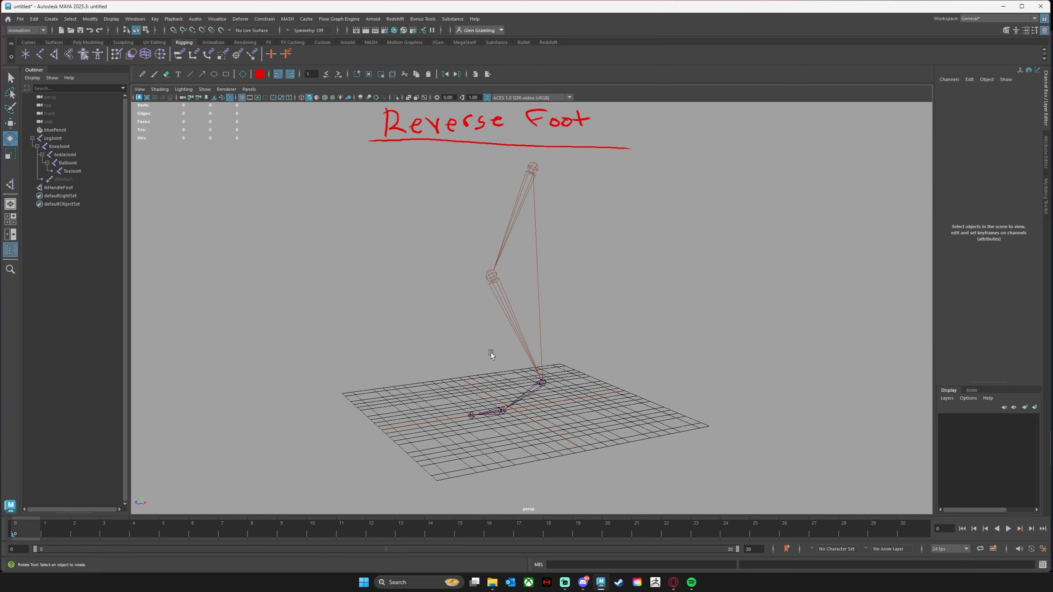
{"action": "left_click_drag", "start_coordinate": [534, 270], "coordinate": [503, 299], "text": "alt"}
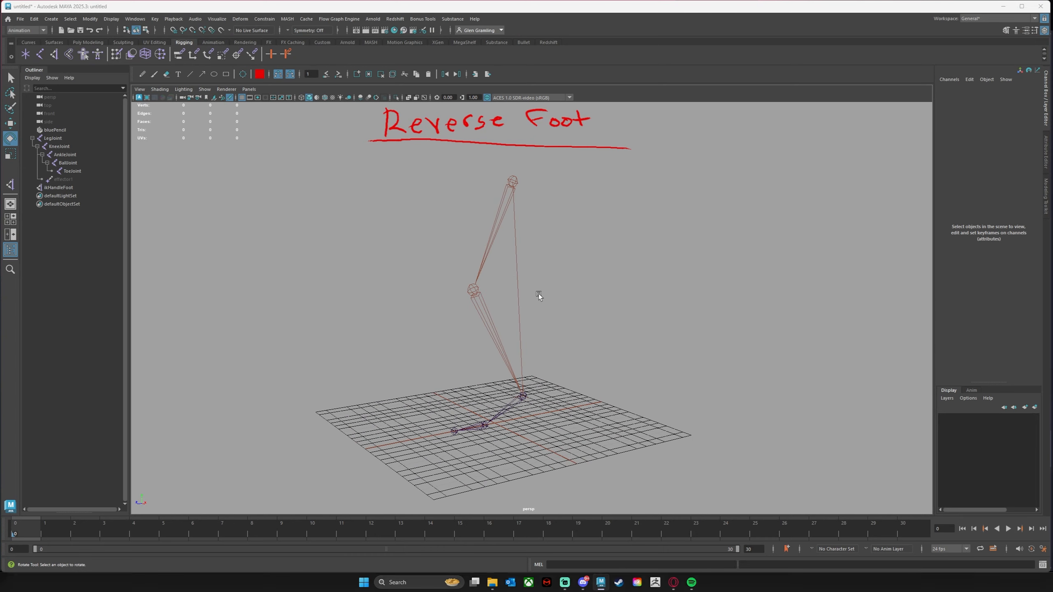
{"action": "key", "text": "space"}
{"action": "key", "text": "space"}
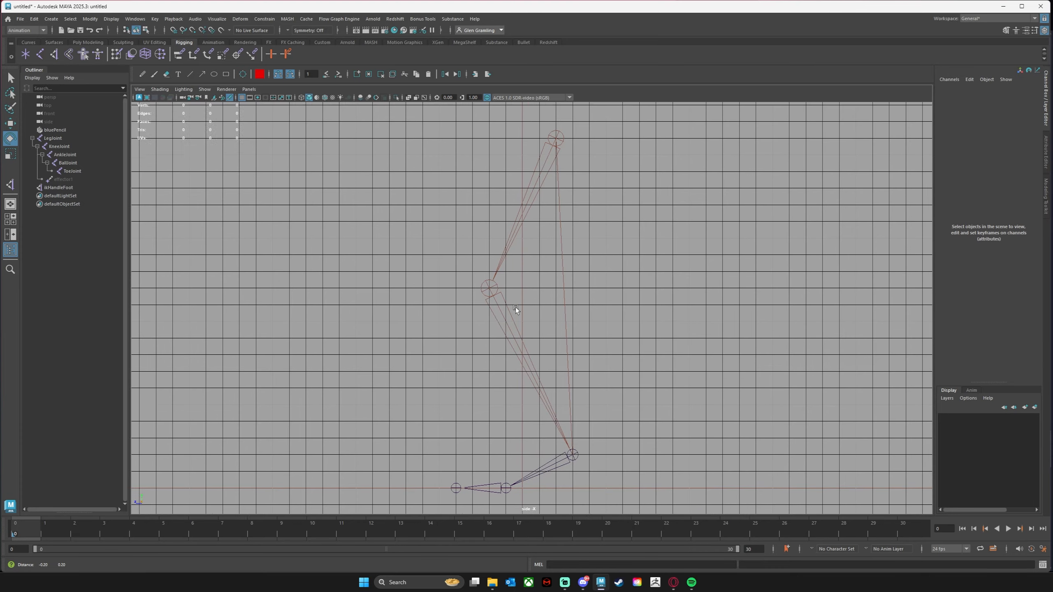
{"action": "middle_click_drag", "start_coordinate": [515, 307], "coordinate": [529, 299], "text": "alt"}
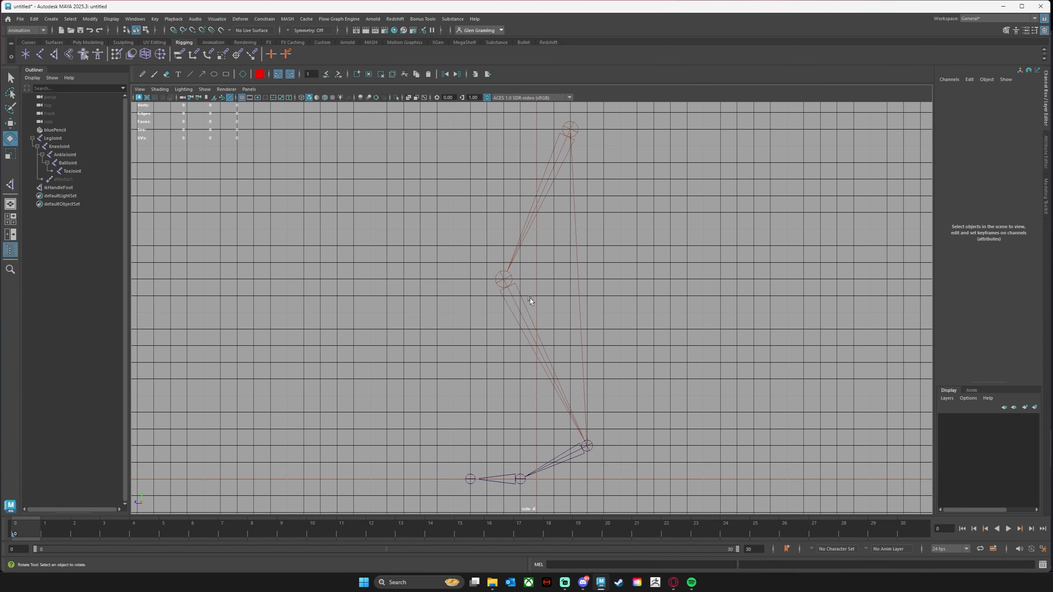
{"action": "left_click", "coordinate": [23, 58]}
{"action": "key", "text": "w"}
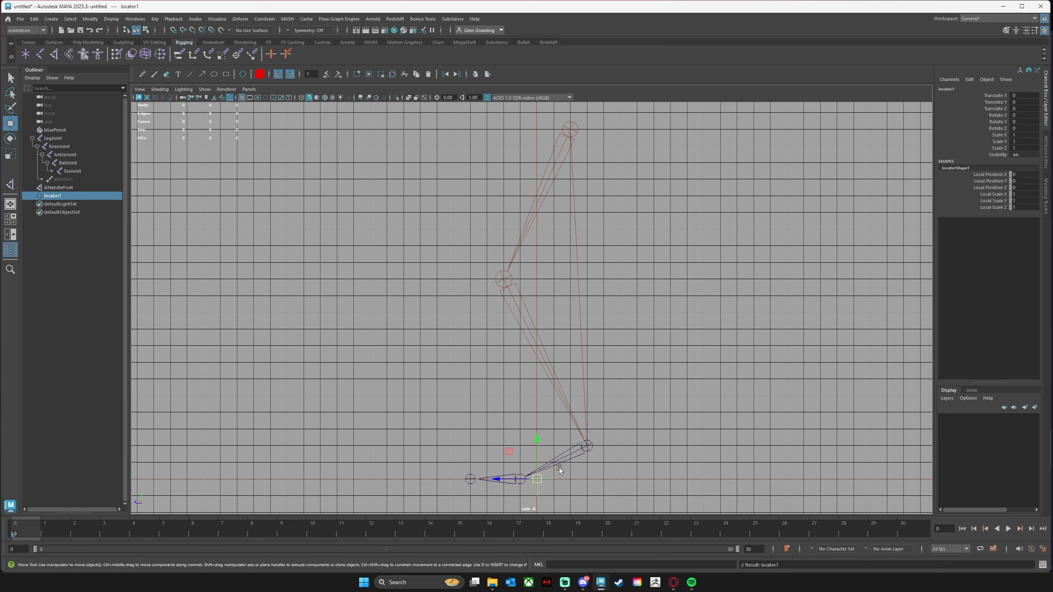
{"action": "left_click_drag", "start_coordinate": [538, 479], "coordinate": [441, 281]}
{"action": "key", "text": "e"}
{"action": "key", "text": "r"}
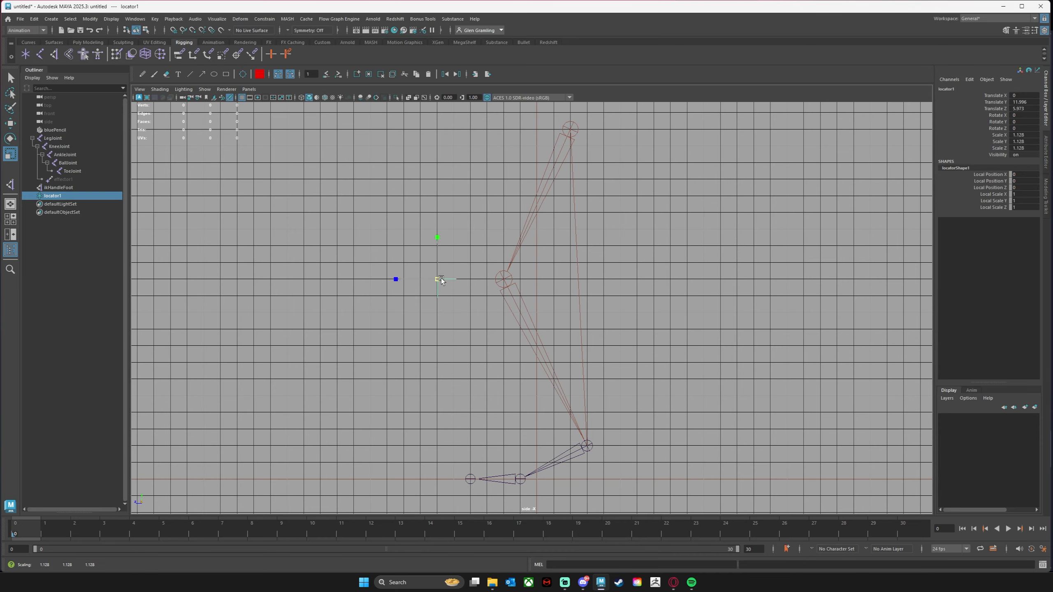
{"action": "left_click", "coordinate": [730, 288]}
Freeze the transformations of the locator in front of the knee.
{"action": "key", "text": "space"}
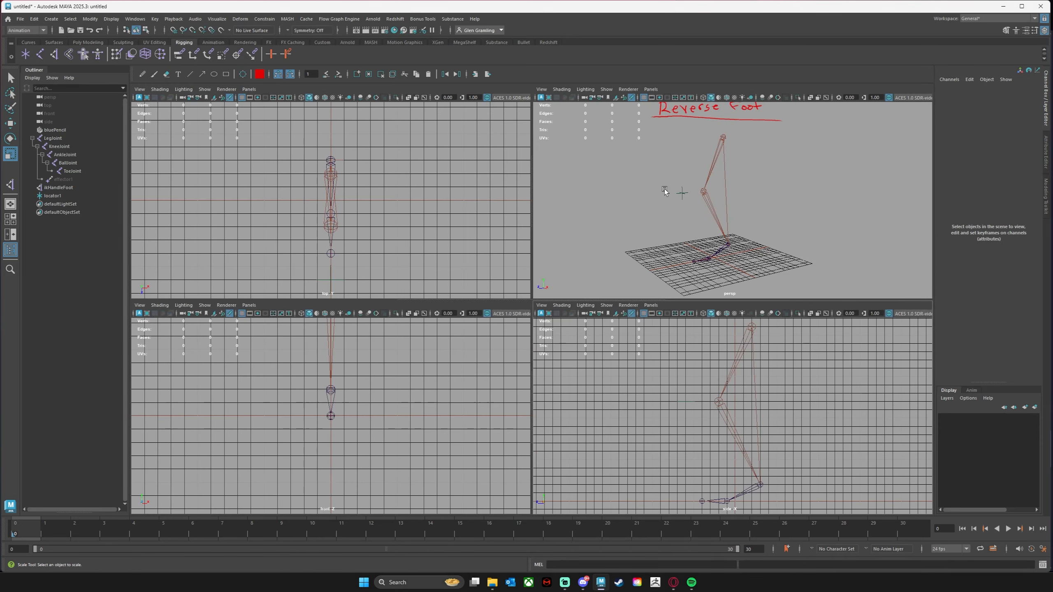
{"action": "key", "text": "space"}
{"action": "left_click_drag", "start_coordinate": [613, 225], "coordinate": [549, 286], "text": "alt"}
{"action": "scroll", "coordinate": [554, 286], "scroll_direction": "up", "scroll_amount": 1}
{"action": "scroll", "coordinate": [634, 283], "scroll_direction": "up", "scroll_amount": 2}
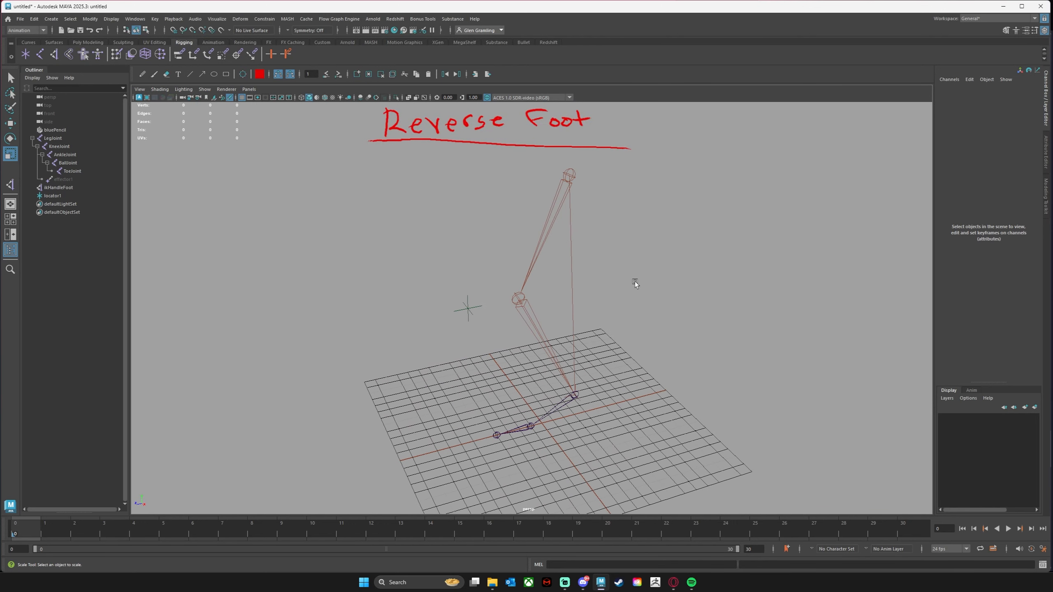
{"action": "middle_click_drag", "start_coordinate": [636, 296], "coordinate": [611, 326], "text": "alt"}
{"action": "left_click", "coordinate": [435, 332]}
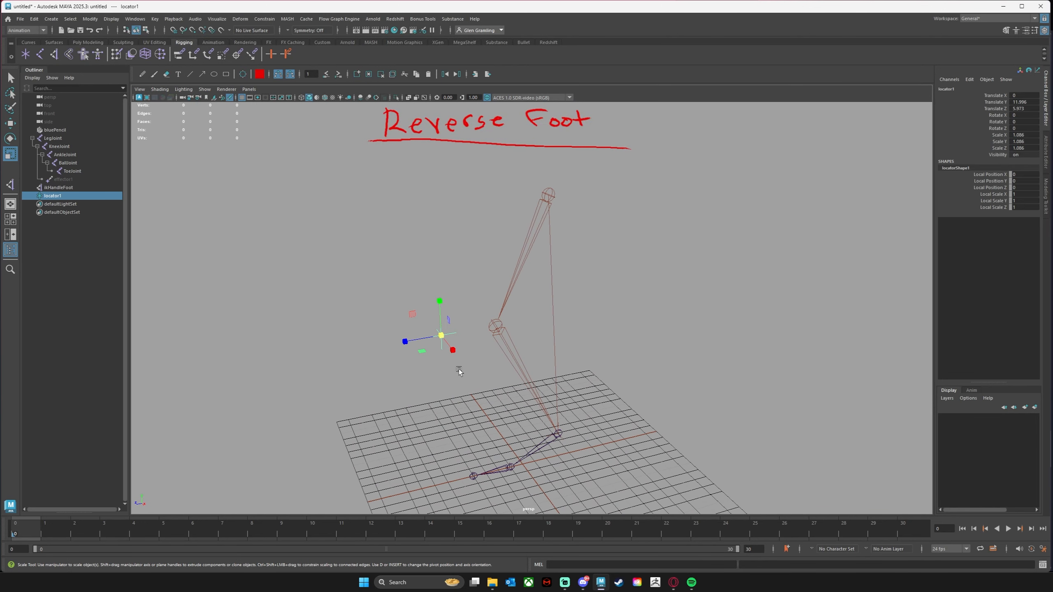
{"action": "key", "text": "w"}
{"action": "left_click", "coordinate": [474, 346]}
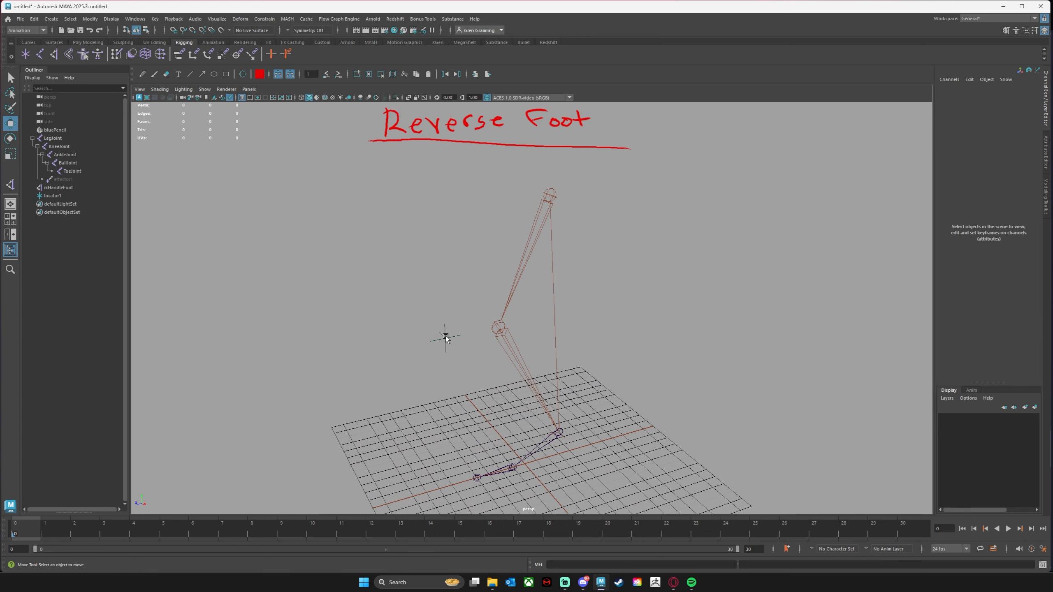
{"action": "left_click", "coordinate": [445, 338]}
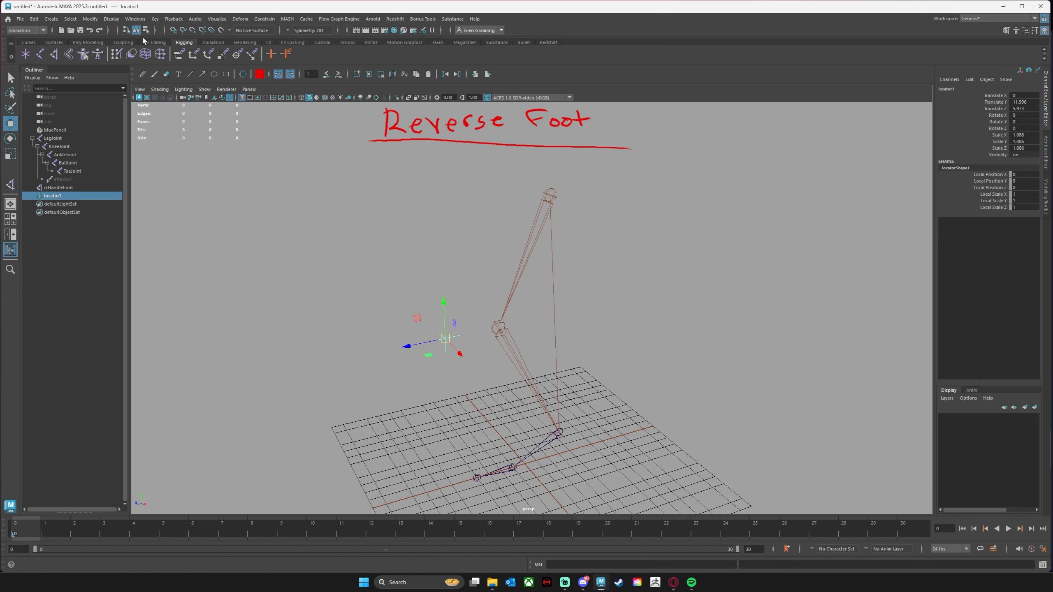
{"action": "left_click", "coordinate": [87, 42]}
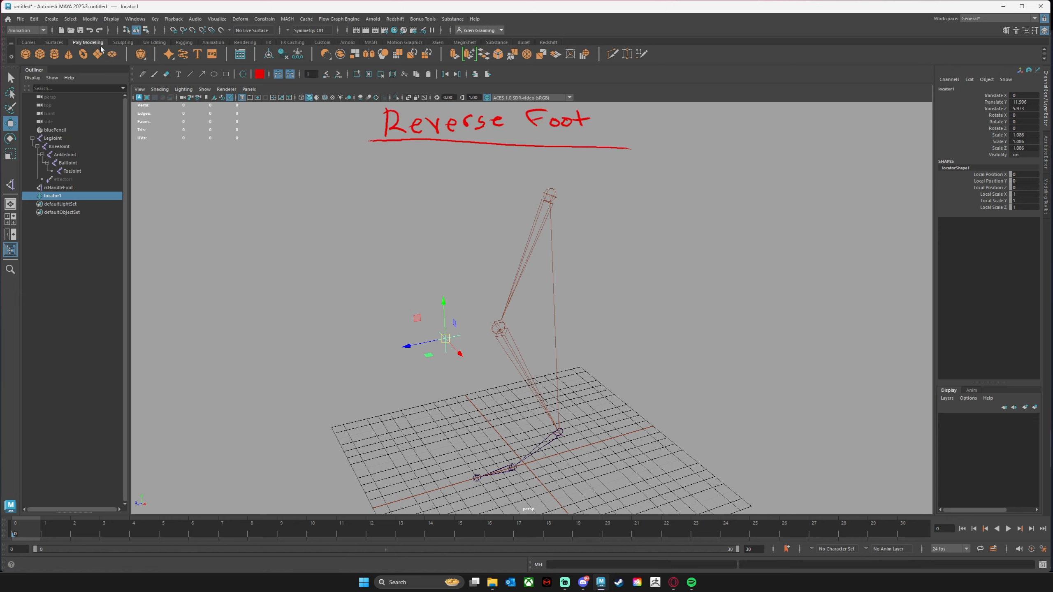
{"action": "left_click", "coordinate": [297, 54]}
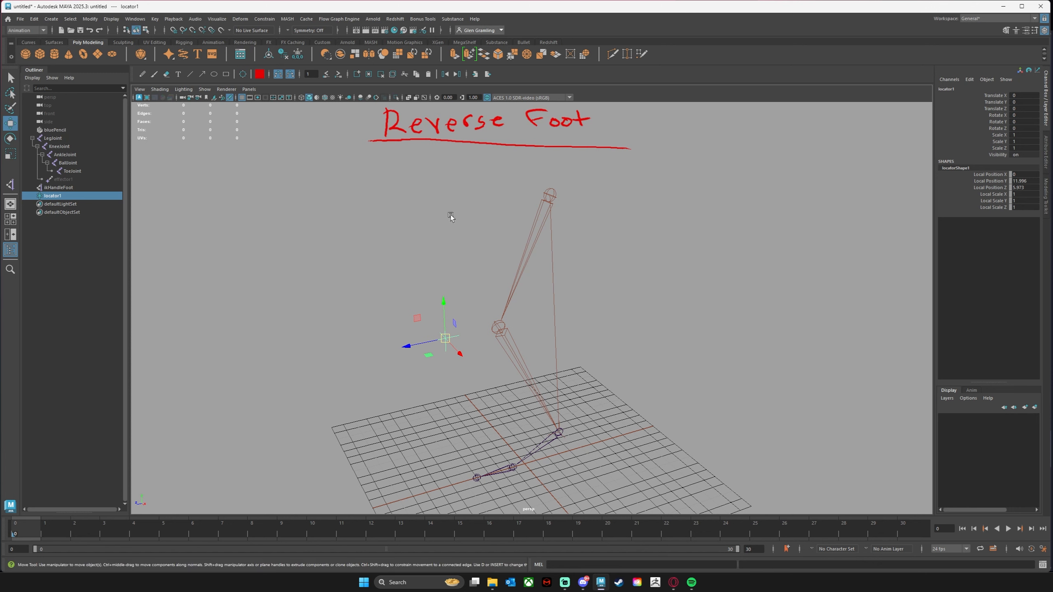
Rename the locator in front of the knee KneeControl.
{"action": "left_click_drag", "start_coordinate": [321, 358], "coordinate": [315, 358], "text": "alt"}
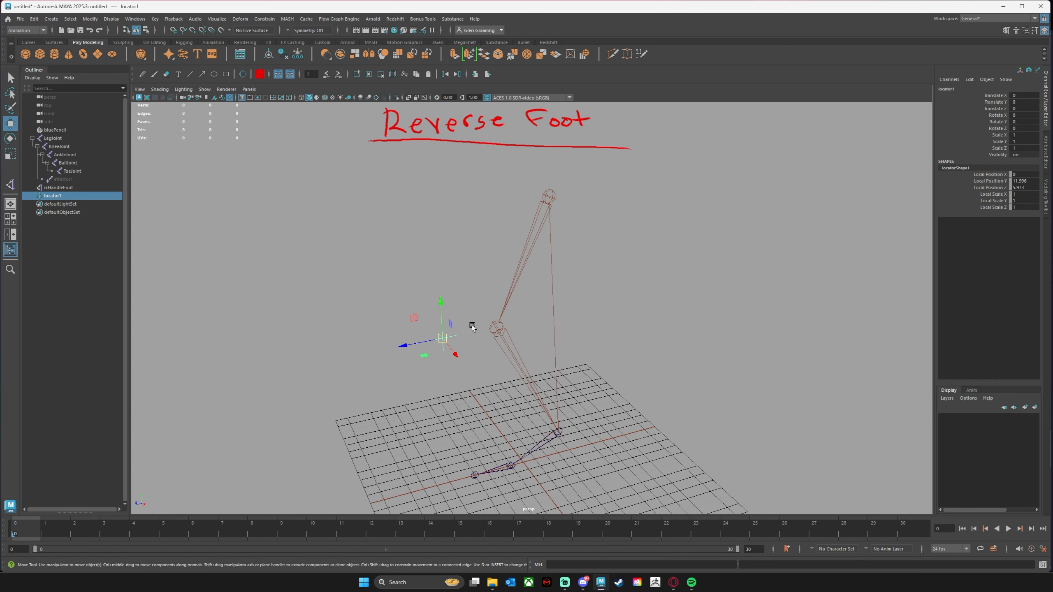
{"action": "left_click_drag", "start_coordinate": [478, 311], "coordinate": [438, 297], "text": "alt"}
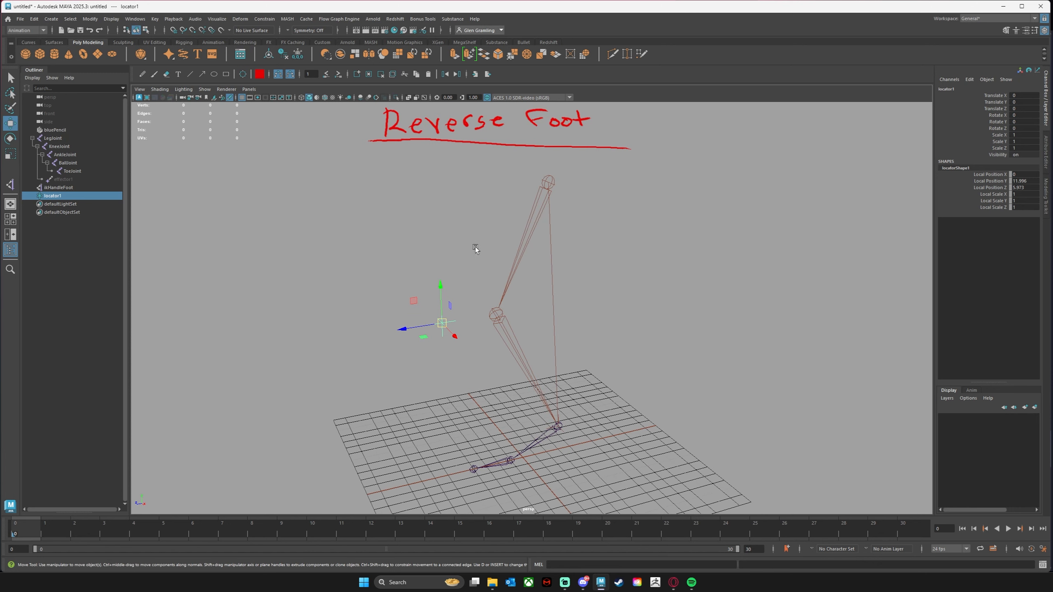
{"action": "middle_click_drag", "start_coordinate": [474, 279], "coordinate": [474, 283], "text": "alt"}
{"action": "left_click", "coordinate": [473, 307]}
{"action": "left_click_drag", "start_coordinate": [410, 287], "coordinate": [462, 352]}
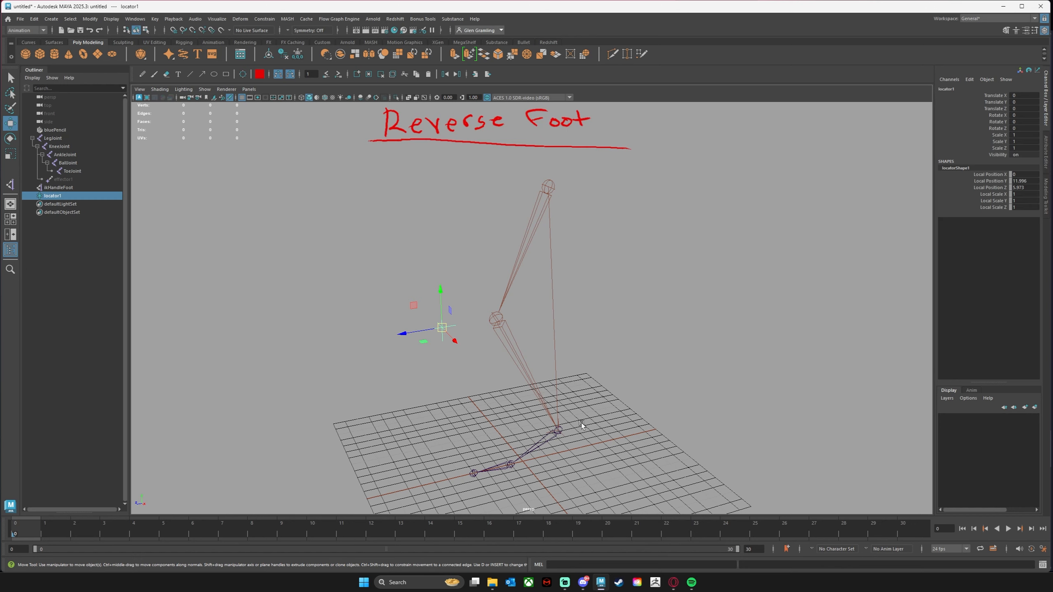
{"action": "double_click", "coordinate": [54, 197]}
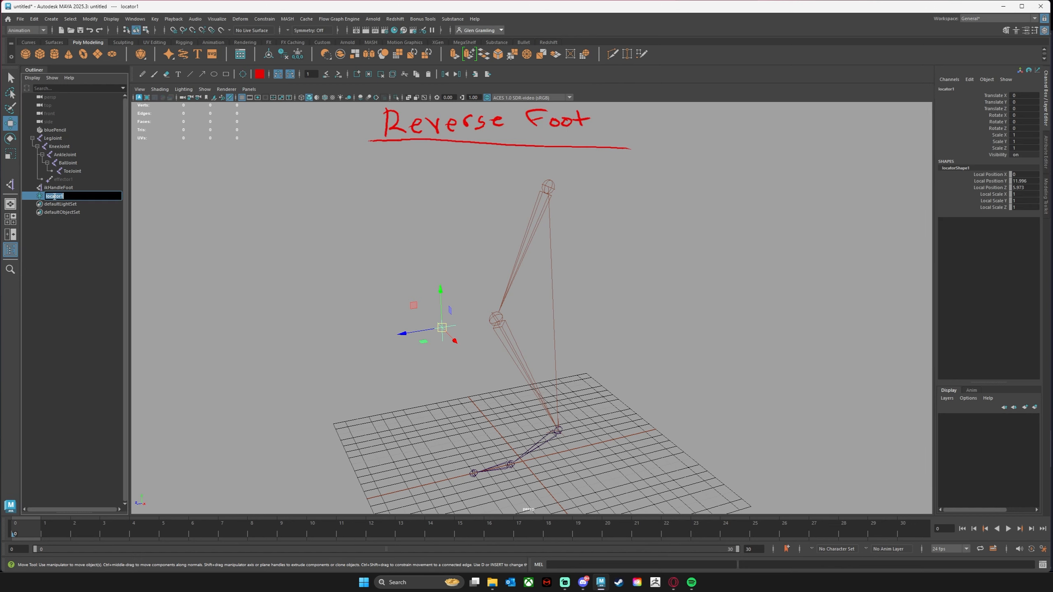
{"action": "type", "text": "KneeControl"}
{"action": "key", "text": "Return"}
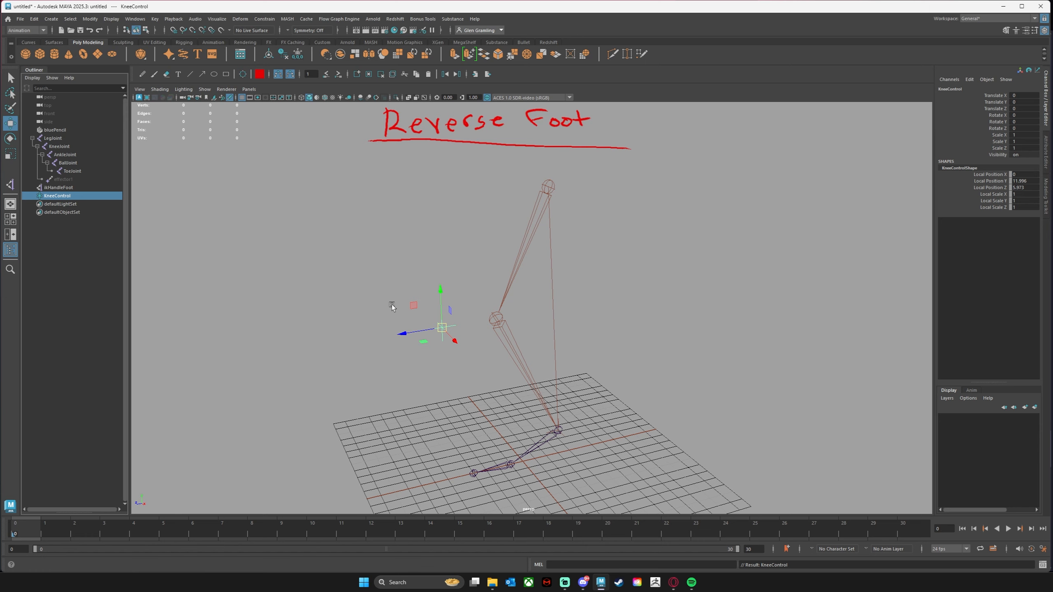
Apply a Pole Vector constraint so that KneeControl steers the knee direction of ikHandleFoot.
{"action": "left_click_drag", "start_coordinate": [483, 327], "coordinate": [505, 311], "text": "alt"}
{"action": "left_click", "coordinate": [645, 355]}
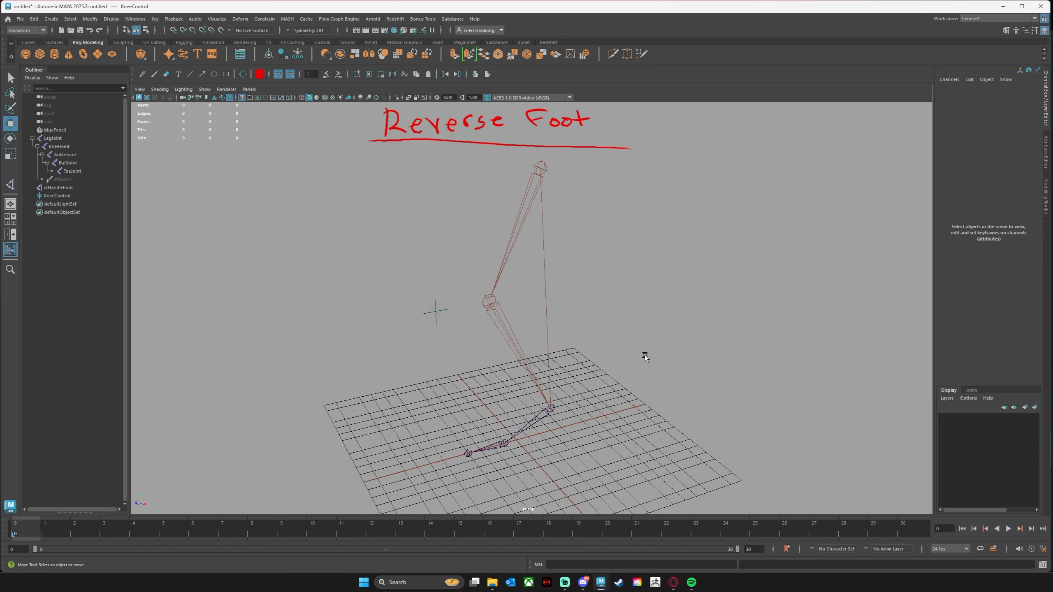
{"action": "left_click", "coordinate": [435, 309]}
{"action": "left_click_drag", "start_coordinate": [579, 398], "coordinate": [601, 394], "text": "alt"}
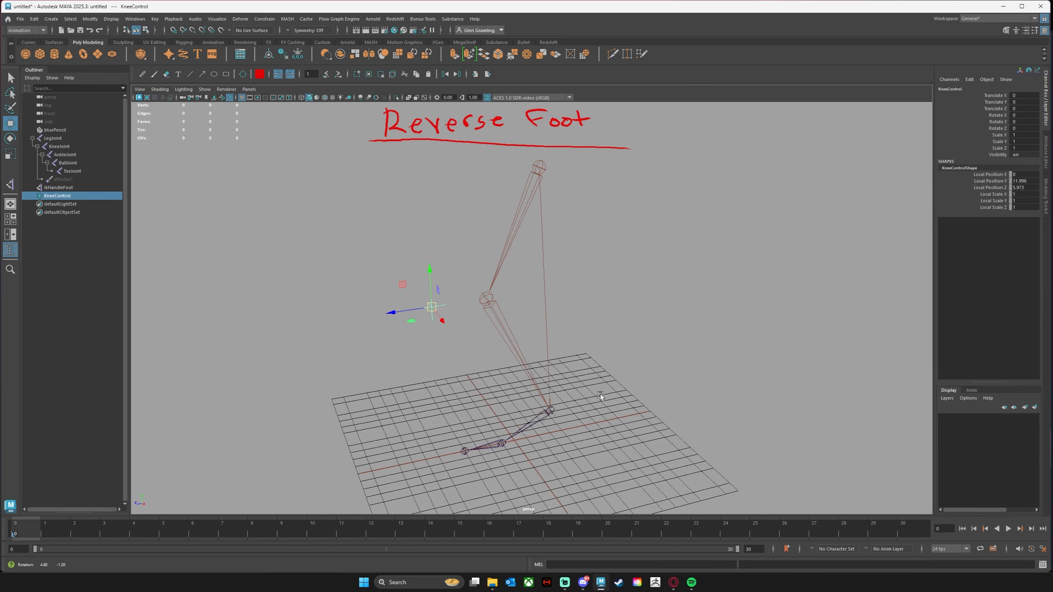
{"action": "left_click", "coordinate": [555, 416], "text": "shift"}
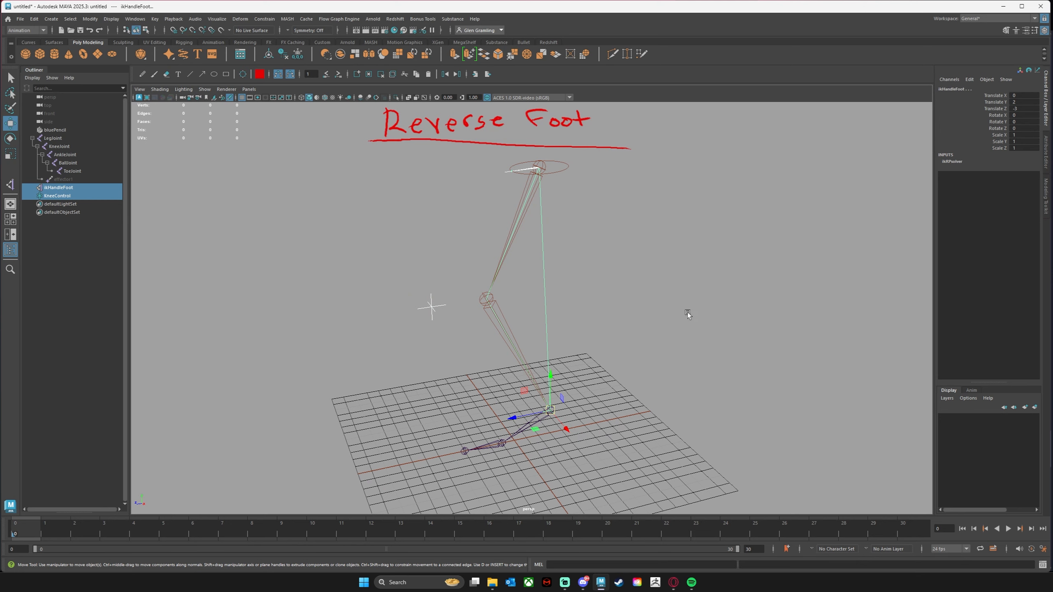
{"action": "left_click", "coordinate": [257, 20]}
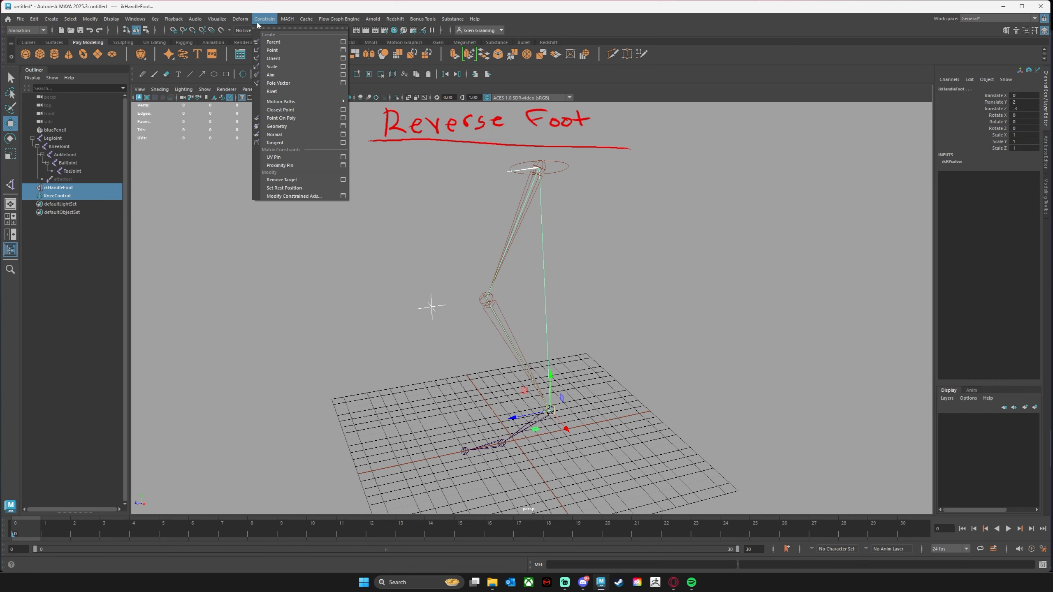
{"action": "left_click", "coordinate": [301, 82]}
Try moving the selected ikHandleFoot and KneeControl to test the constrained leg, undo the move, and clear the selection.
{"action": "left_click_drag", "start_coordinate": [679, 257], "coordinate": [662, 248], "text": "alt"}
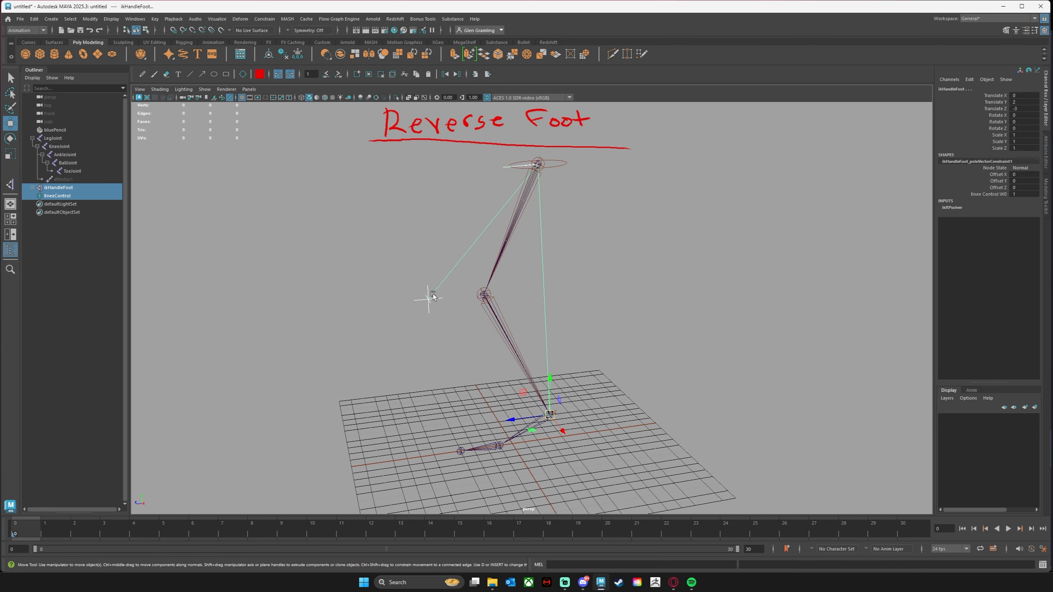
{"action": "left_click_drag", "start_coordinate": [405, 300], "coordinate": [432, 308], "text": "alt"}
{"action": "left_click_drag", "start_coordinate": [607, 348], "coordinate": [607, 364], "text": "alt"}
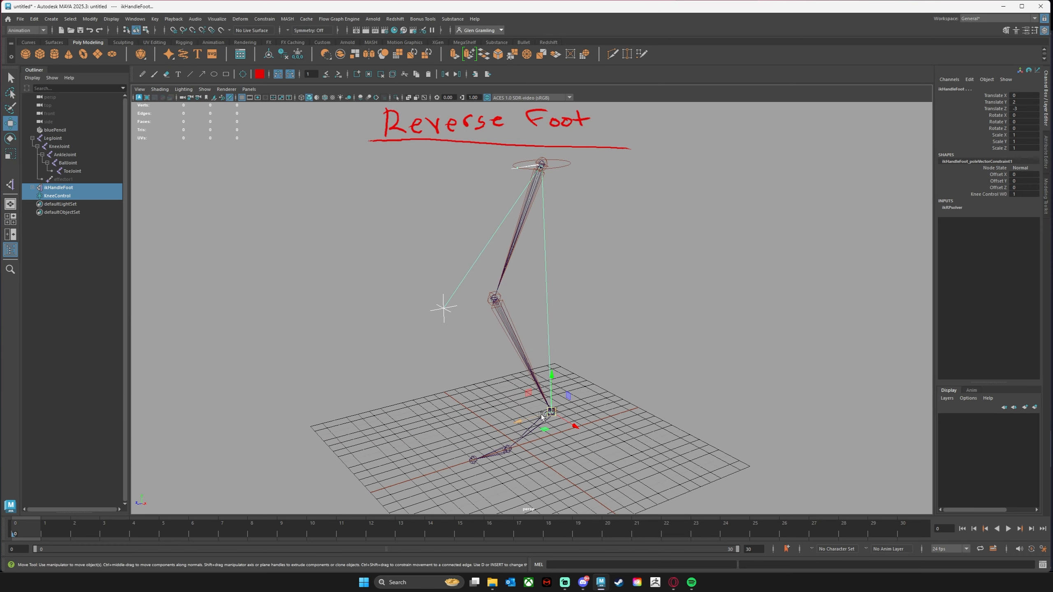
{"action": "left_click_drag", "start_coordinate": [567, 409], "coordinate": [640, 379]}
{"action": "key", "text": "ctrl+z"}
{"action": "left_click", "coordinate": [638, 395]}
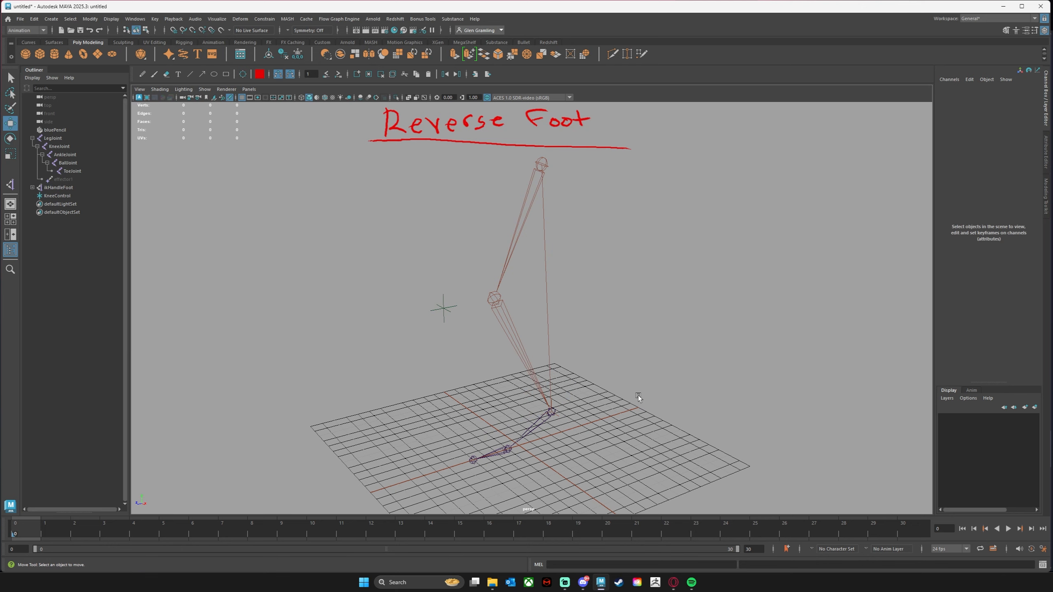
Try raising ikHandleFoot and shifting KneeControl to test the leg's bend, undo the moves, and clear the selection.
{"action": "left_click", "coordinate": [553, 415]}
{"action": "left_click_drag", "start_coordinate": [553, 415], "coordinate": [569, 373]}
{"action": "left_click_drag", "start_coordinate": [463, 386], "coordinate": [480, 368], "text": "alt"}
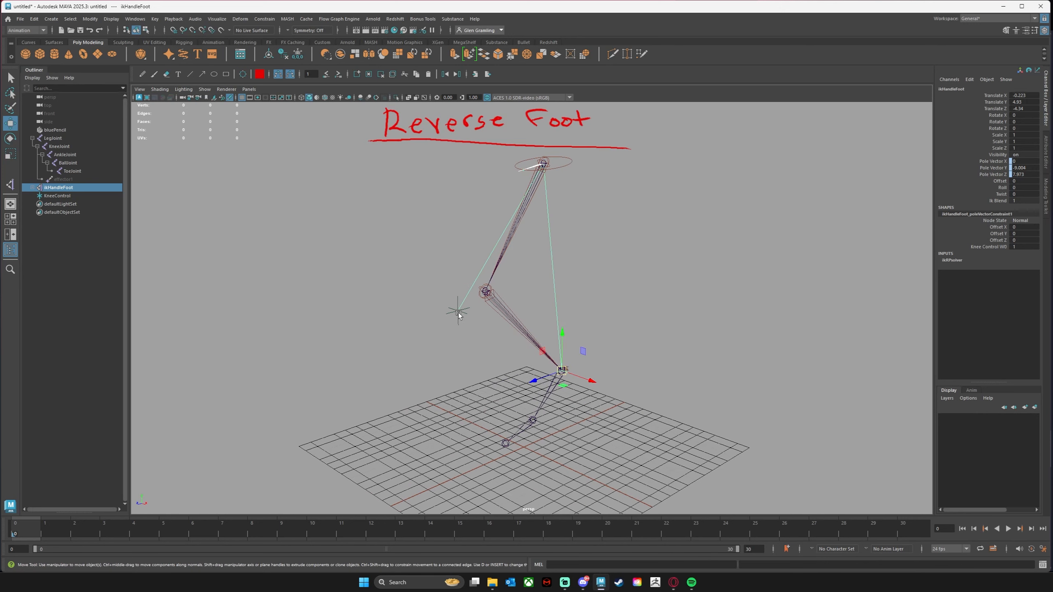
{"action": "left_click_drag", "start_coordinate": [443, 330], "coordinate": [521, 326], "text": "alt"}
{"action": "left_click", "coordinate": [472, 318]}
{"action": "key", "text": "ctrl+z"}
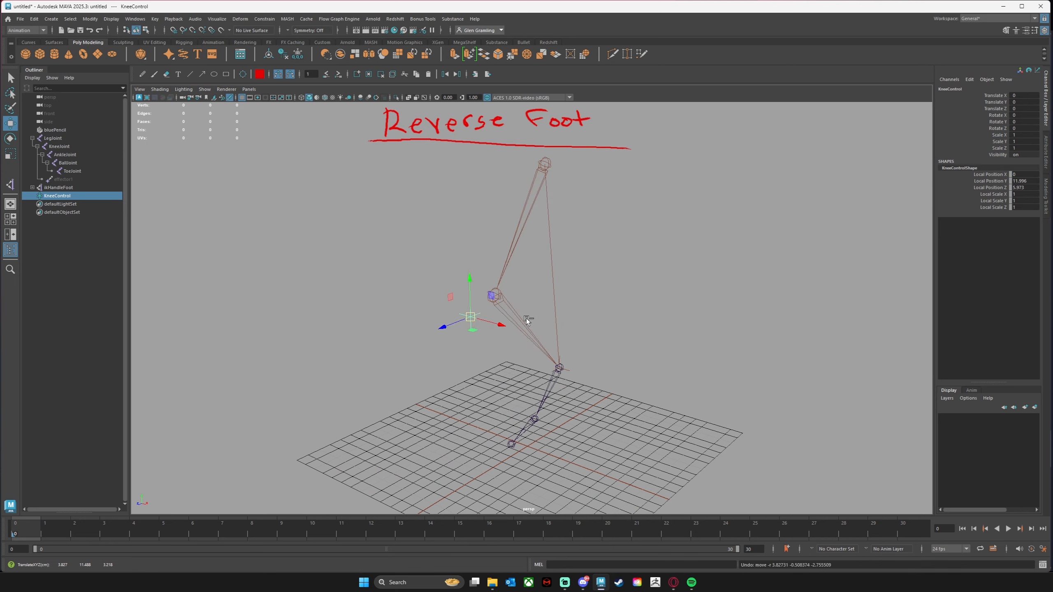
{"action": "key", "text": "ctrl+z"}
{"action": "left_click", "coordinate": [646, 306]}
Try moving LegJoint up and down to test the hip against the planted foot, and undo the moves.
{"action": "left_click_drag", "start_coordinate": [646, 305], "coordinate": [536, 307], "text": "alt"}
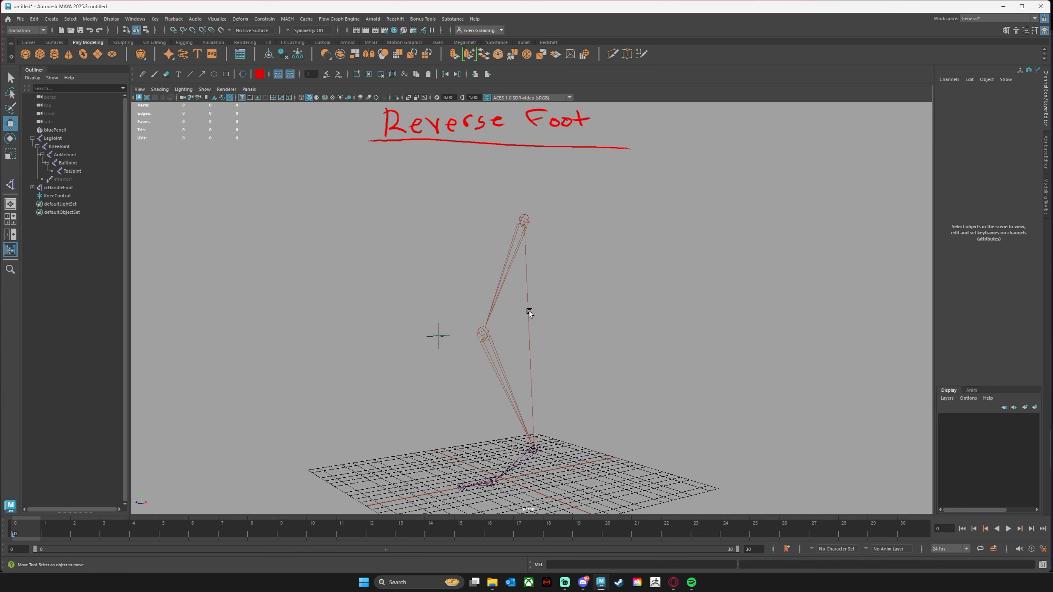
{"action": "left_click_drag", "start_coordinate": [530, 312], "coordinate": [540, 209], "text": "alt"}
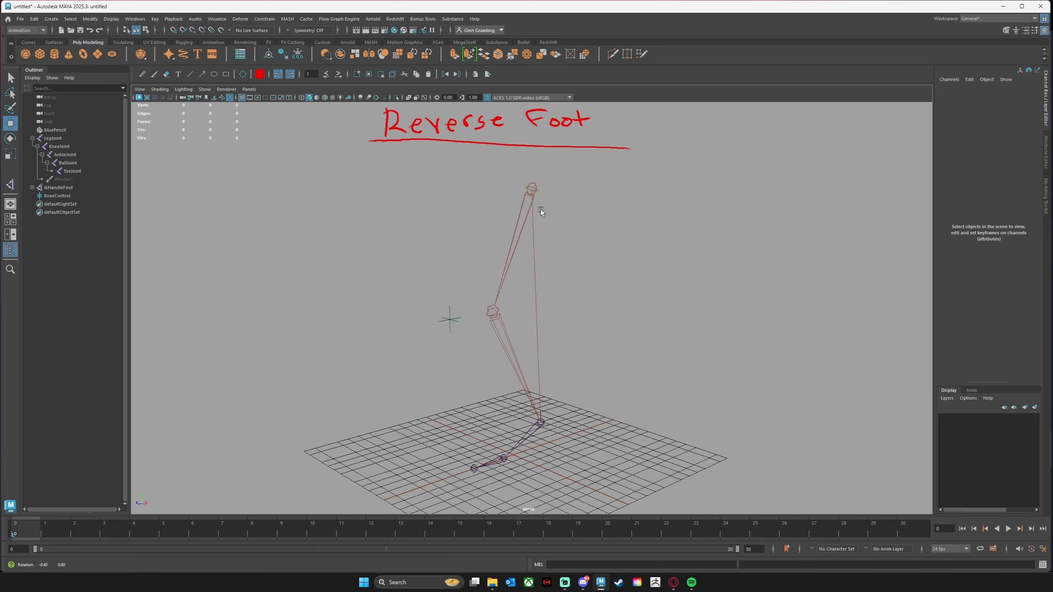
{"action": "left_click", "coordinate": [531, 188]}
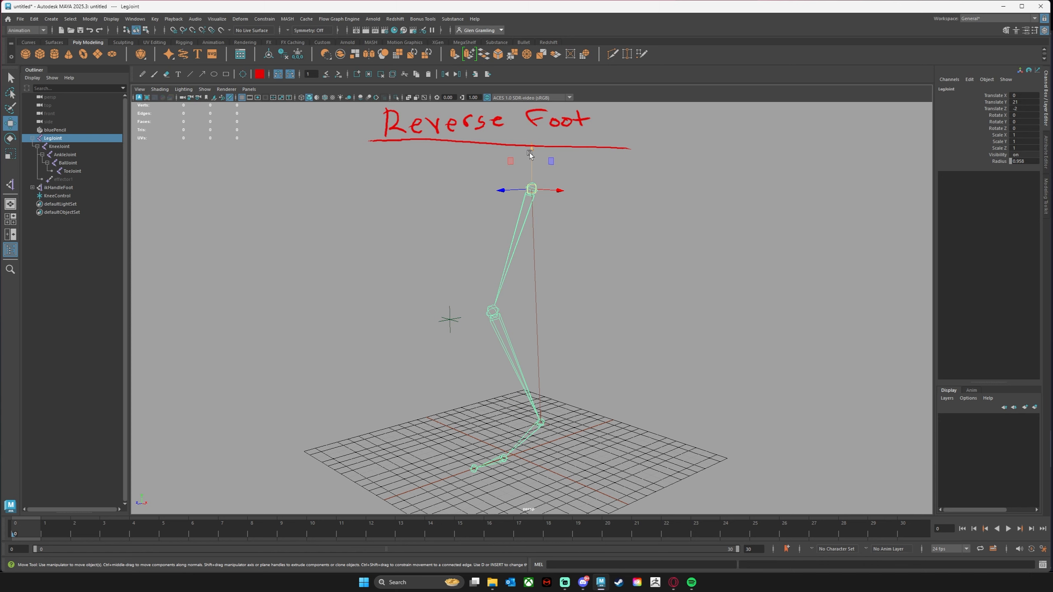
{"action": "left_click_drag", "start_coordinate": [532, 156], "coordinate": [531, 220]}
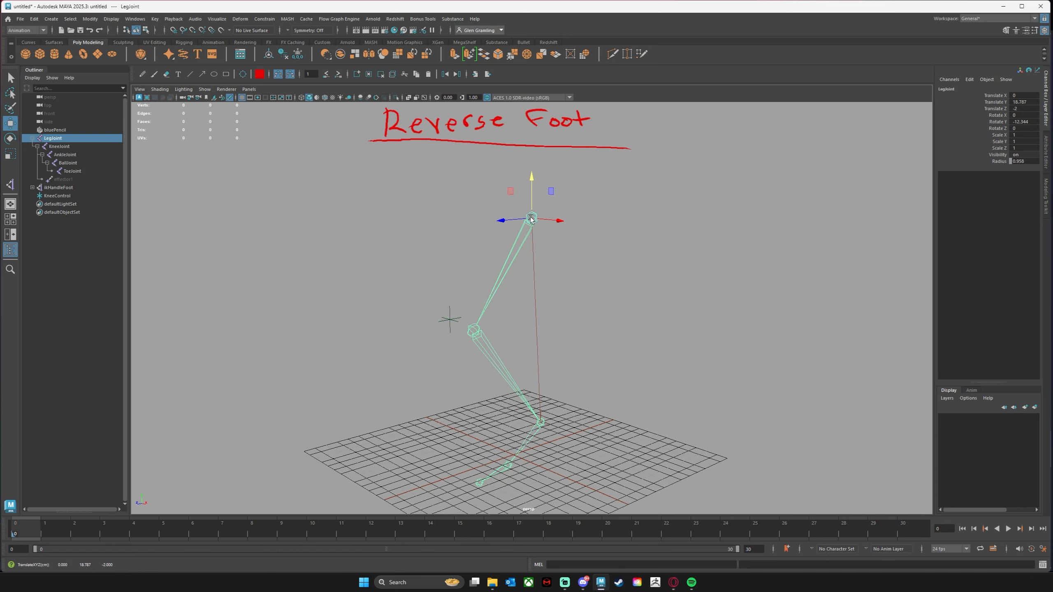
{"action": "left_click_drag", "start_coordinate": [534, 178], "coordinate": [533, 141]}
{"action": "left_click_drag", "start_coordinate": [532, 143], "coordinate": [550, 119]}
{"action": "key", "text": "ctrl+z"}
{"action": "left_click_drag", "start_coordinate": [656, 267], "coordinate": [617, 268], "text": "alt"}
{"action": "key", "text": "ctrl+z"}
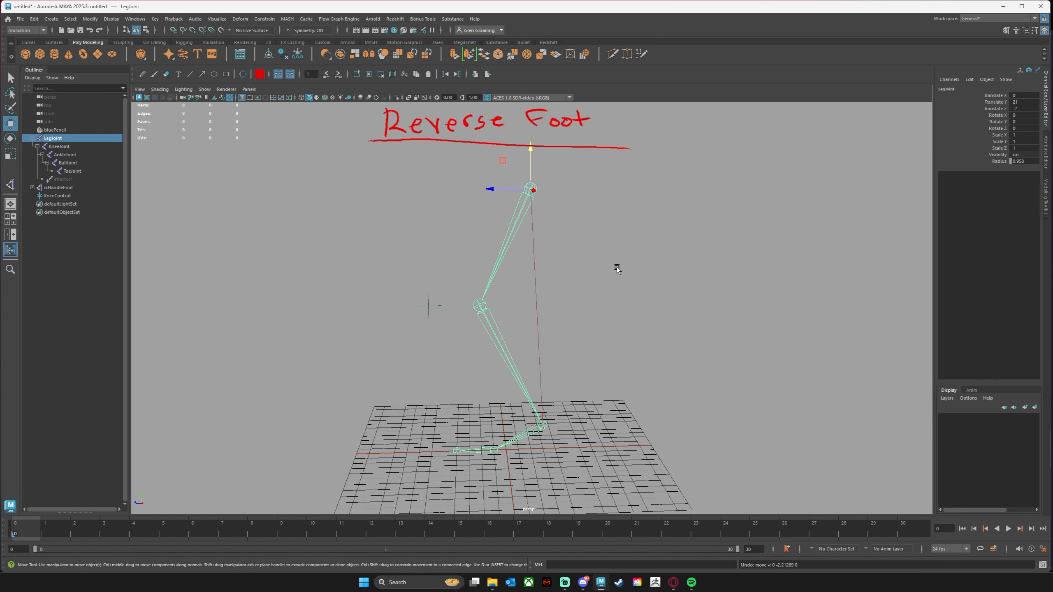
Draw a four-joint chain in the side view: on the ground below the ankle, at the toe, at the ball, and at the ankle.
{"action": "left_click_drag", "start_coordinate": [588, 269], "coordinate": [588, 244], "text": "alt"}
{"action": "key", "text": "space"}
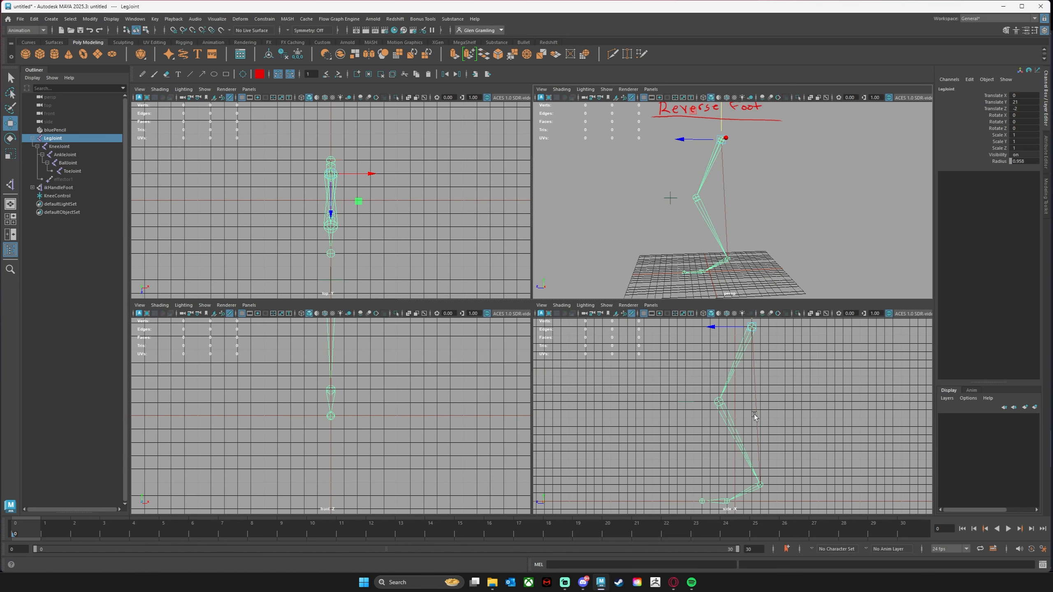
{"action": "key", "text": "space"}
{"action": "scroll", "coordinate": [624, 372], "scroll_direction": "up", "scroll_amount": 1}
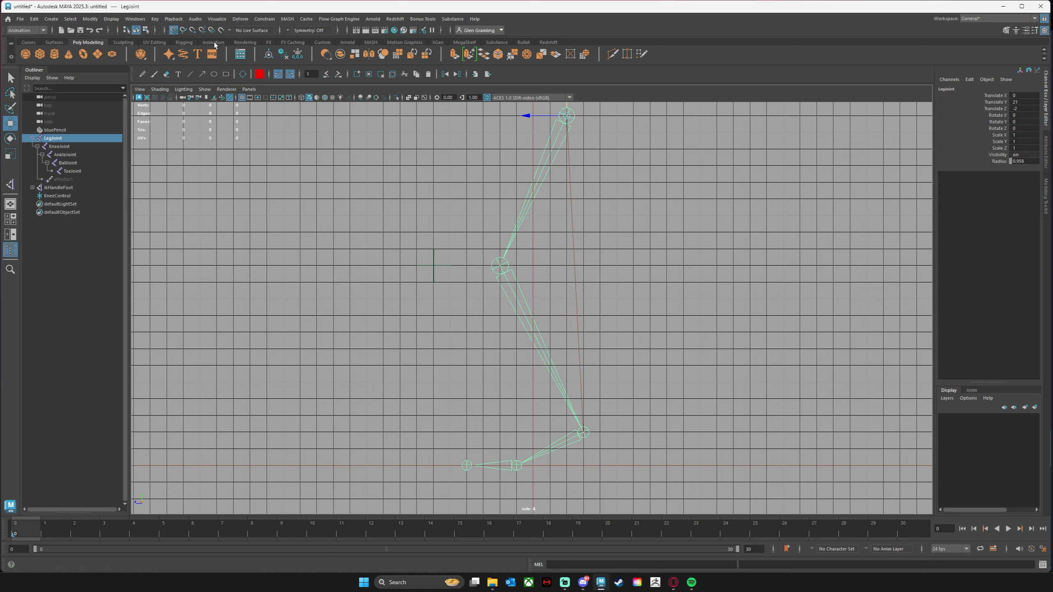
{"action": "left_click", "coordinate": [184, 42]}
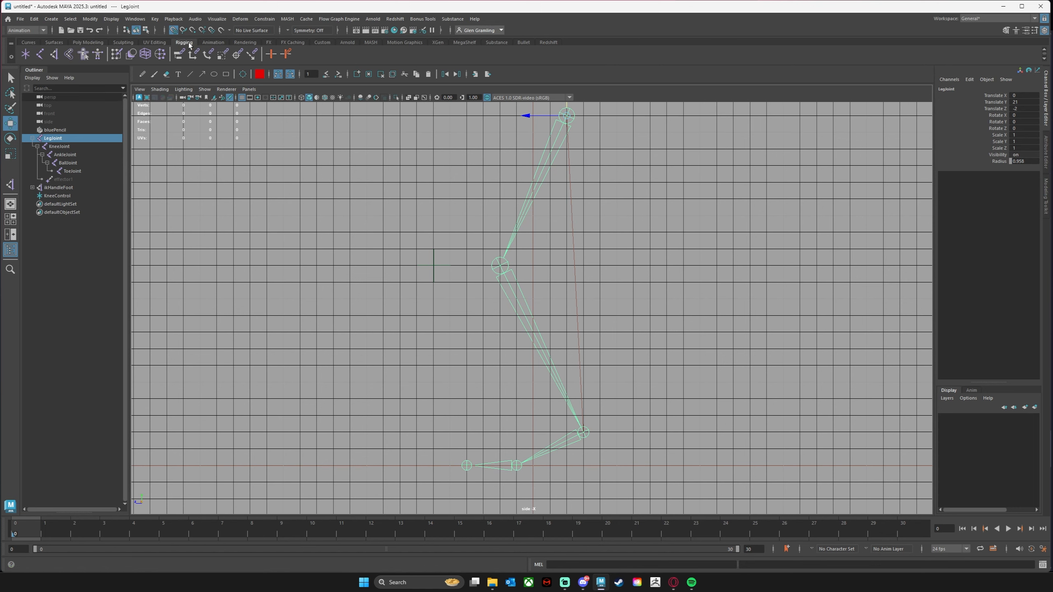
{"action": "left_click", "coordinate": [43, 55]}
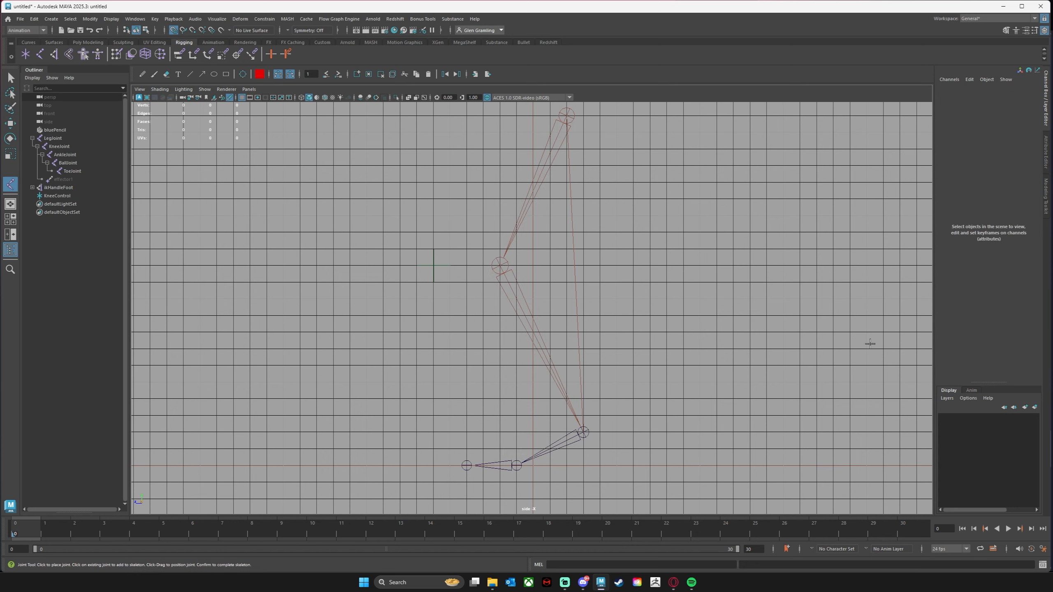
{"action": "left_click", "coordinate": [583, 466]}
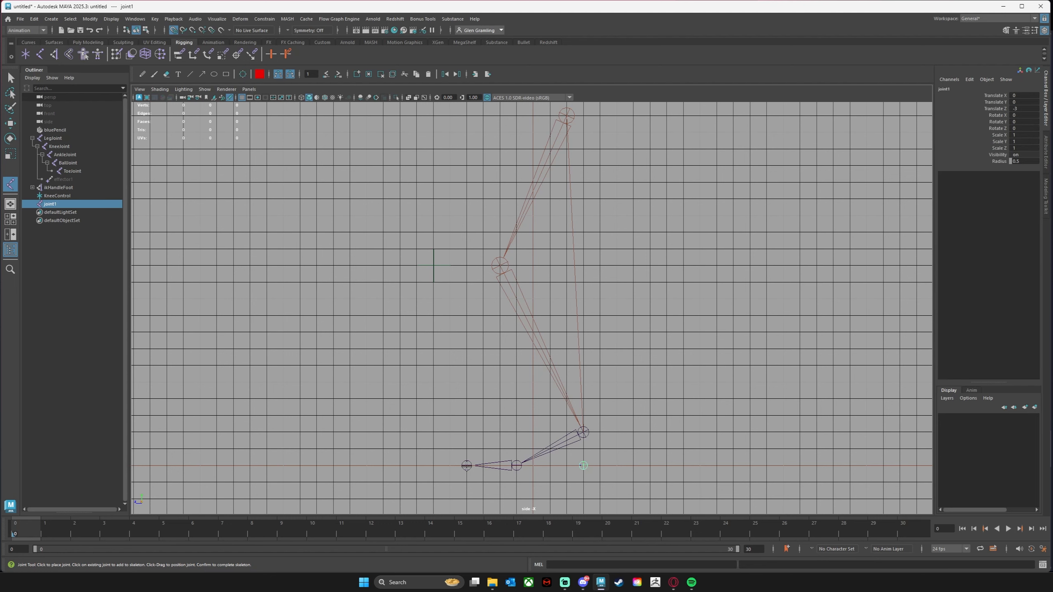
{"action": "left_click", "coordinate": [467, 466]}
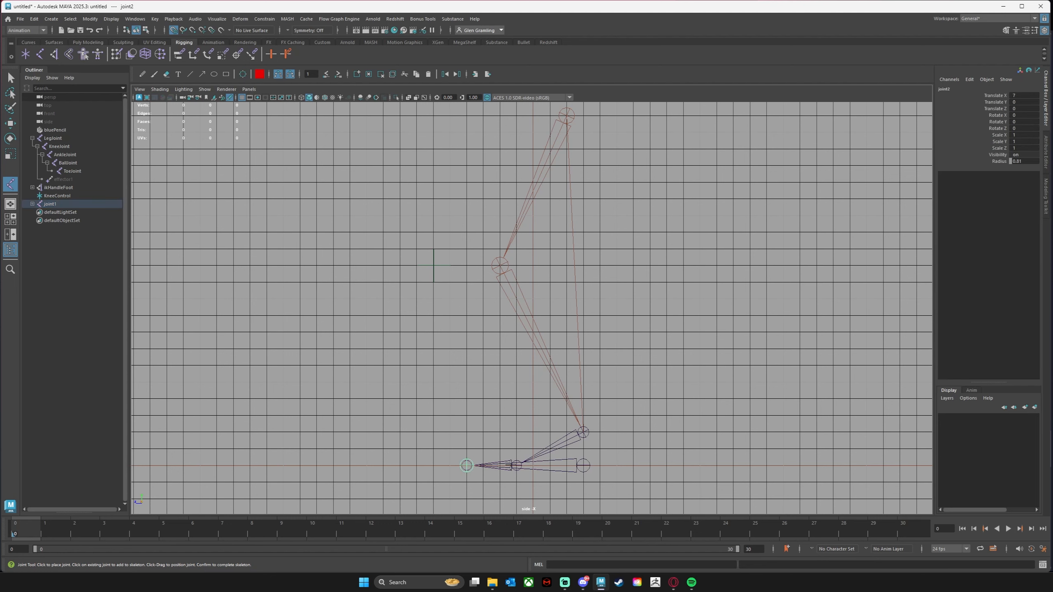
{"action": "left_click", "coordinate": [517, 466]}
{"action": "left_click", "coordinate": [582, 432]}
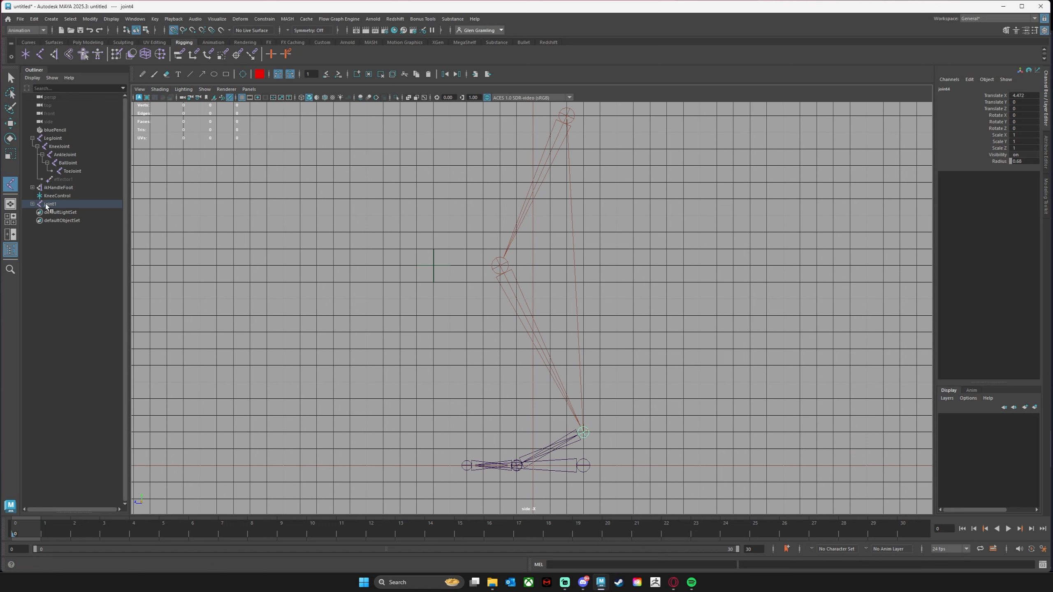
Expand the new joint chain's hierarchy and rename its root joint ReverseFoot.
{"action": "left_click", "coordinate": [29, 204]}
{"action": "left_click", "coordinate": [32, 205]}
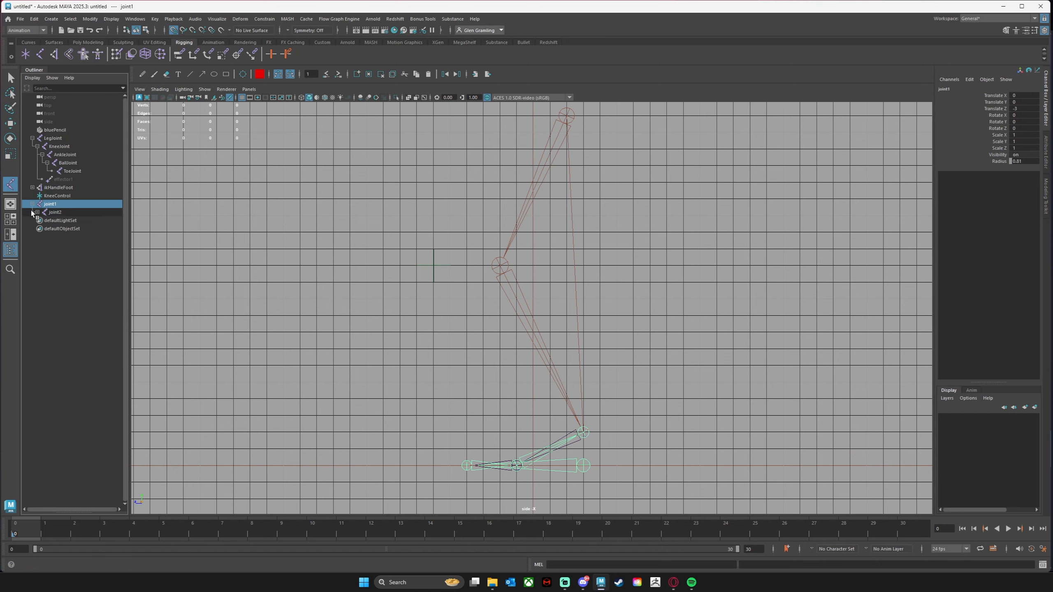
{"action": "left_click", "coordinate": [38, 213]}
{"action": "left_click", "coordinate": [43, 220]}
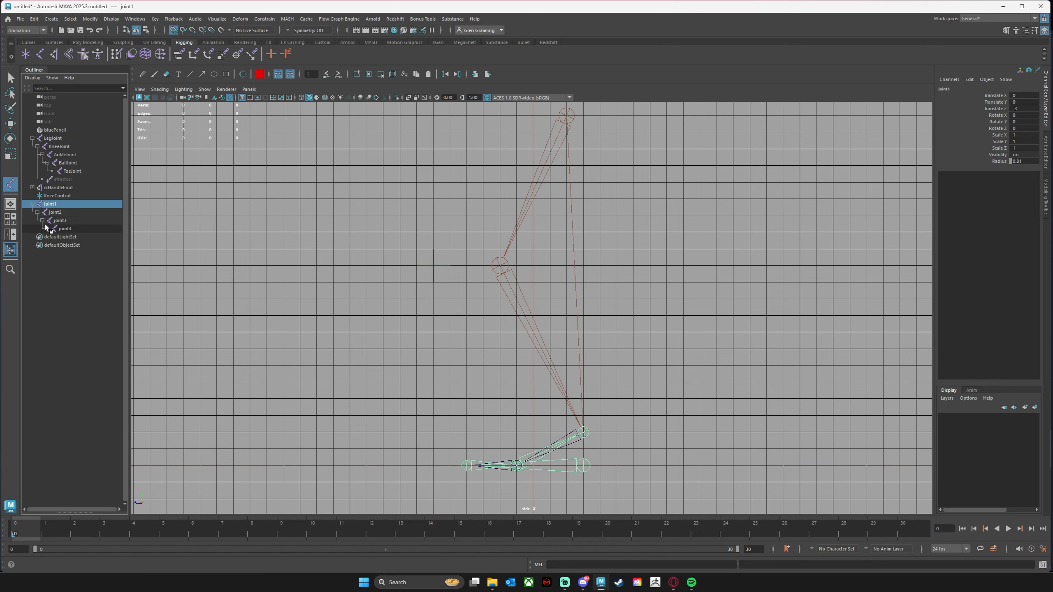
{"action": "left_click", "coordinate": [77, 229]}
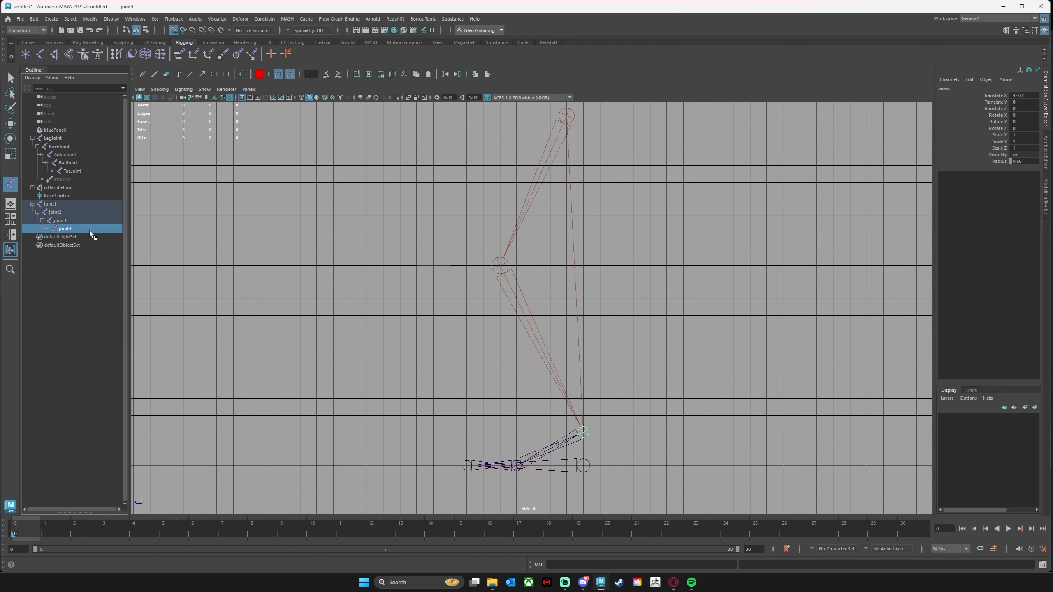
{"action": "double_click", "coordinate": [56, 204]}
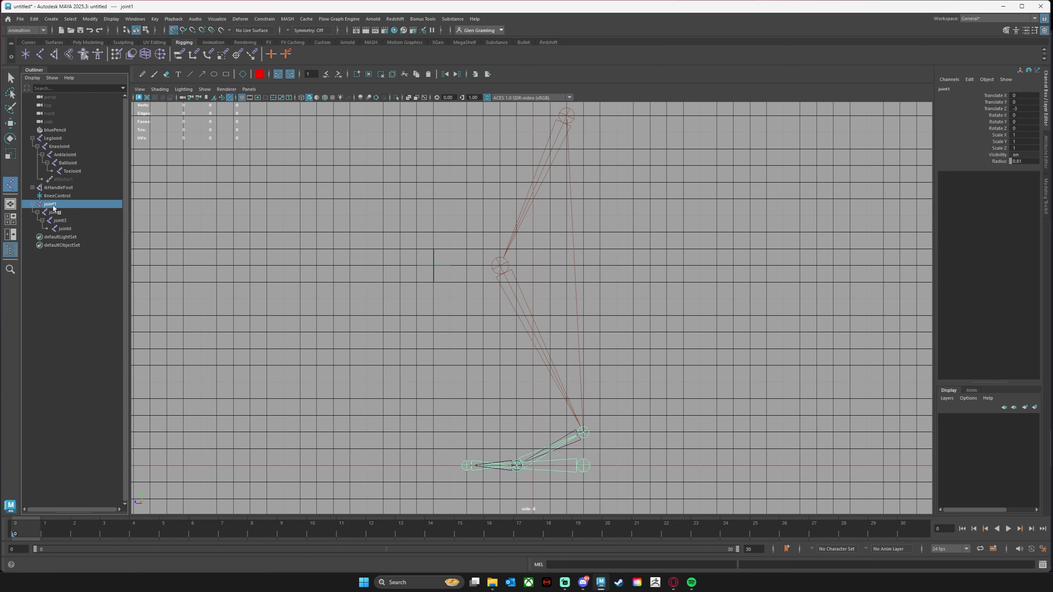
{"action": "type", "text": "Re"}
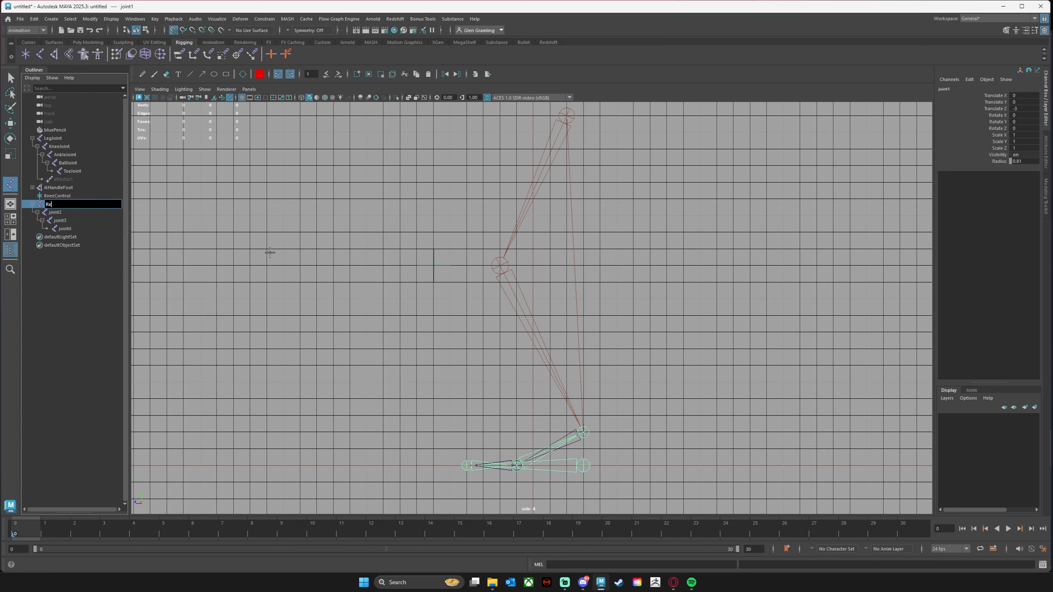
{"action": "type", "text": "verseFoot"}
{"action": "key", "text": "Return"}
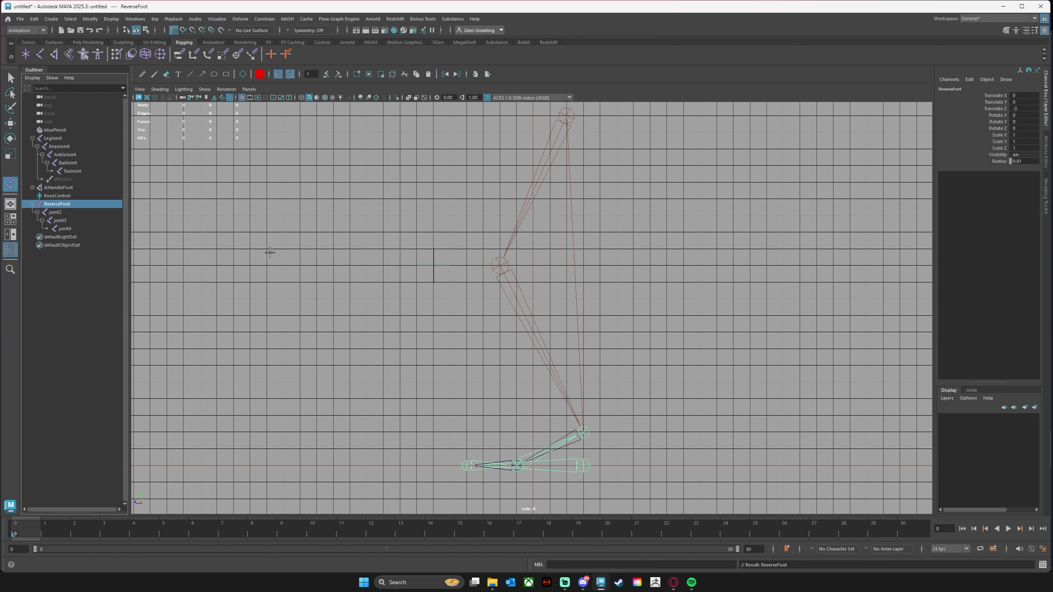
Rename the three joints under ReverseFoot, in order down the chain, ReverseToe, ReverseBall and ReverseHeel.
{"action": "double_click", "coordinate": [59, 213]}
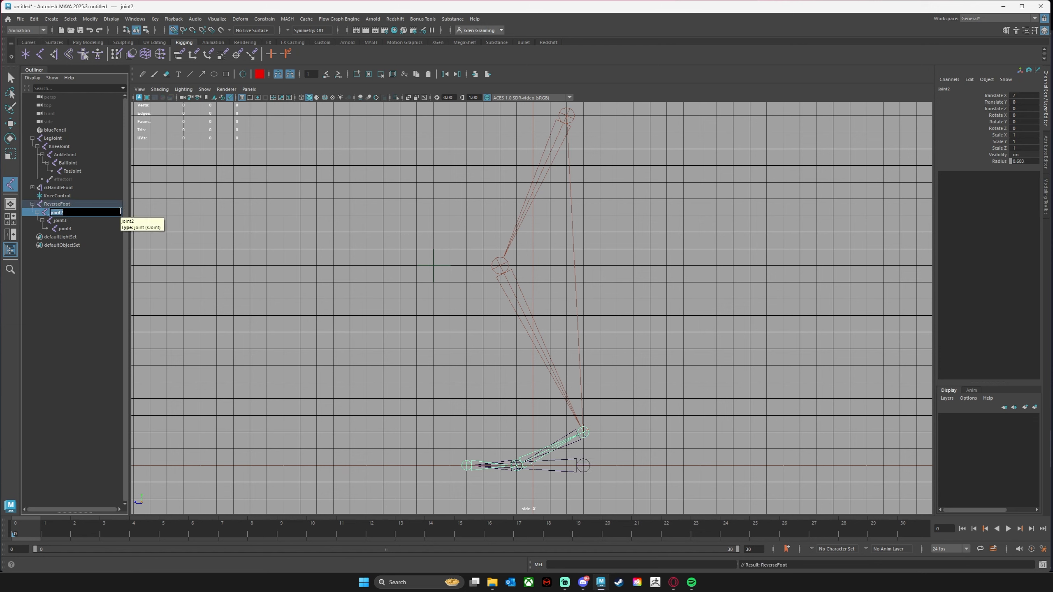
{"action": "type", "text": "ReverseToe"}
{"action": "key", "text": "Return"}
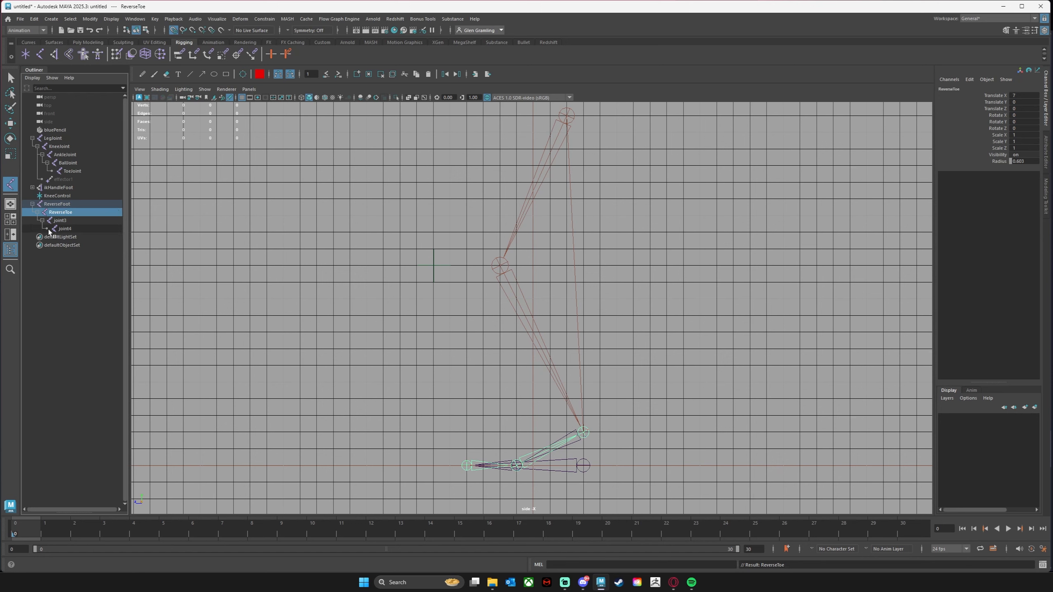
{"action": "double_click", "coordinate": [63, 221]}
{"action": "type", "text": "ReverseBall"}
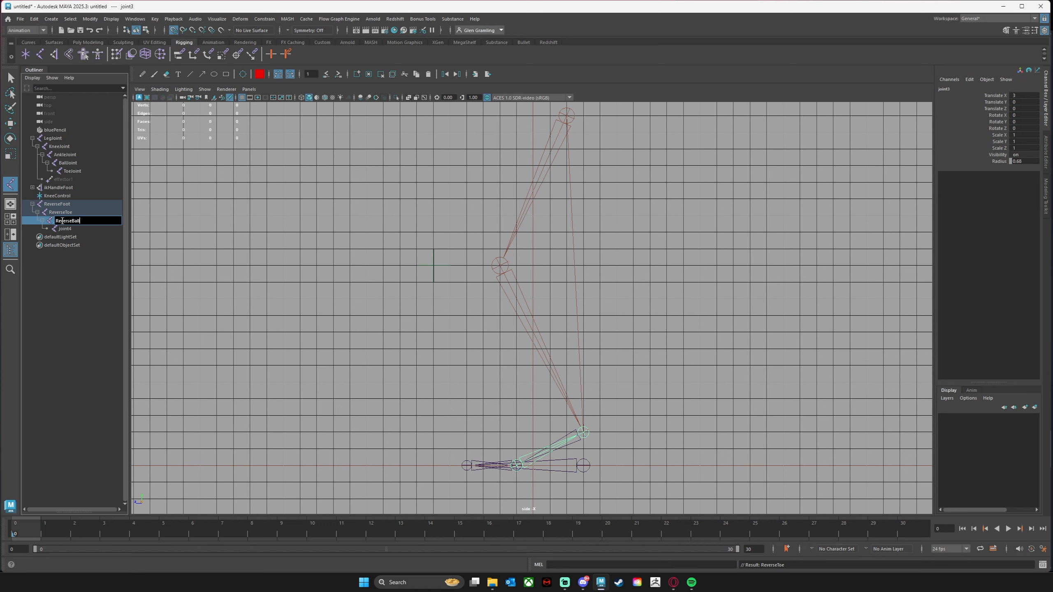
{"action": "key", "text": "Return"}
{"action": "double_click", "coordinate": [64, 229]}
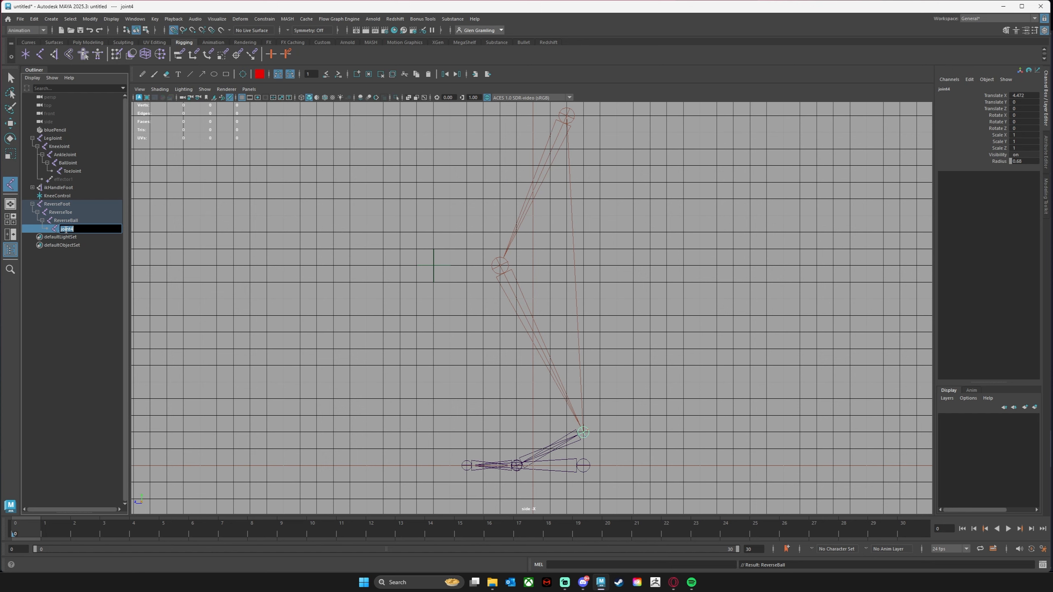
{"action": "type", "text": "ReverseHeel"}
{"action": "key", "text": "Return"}
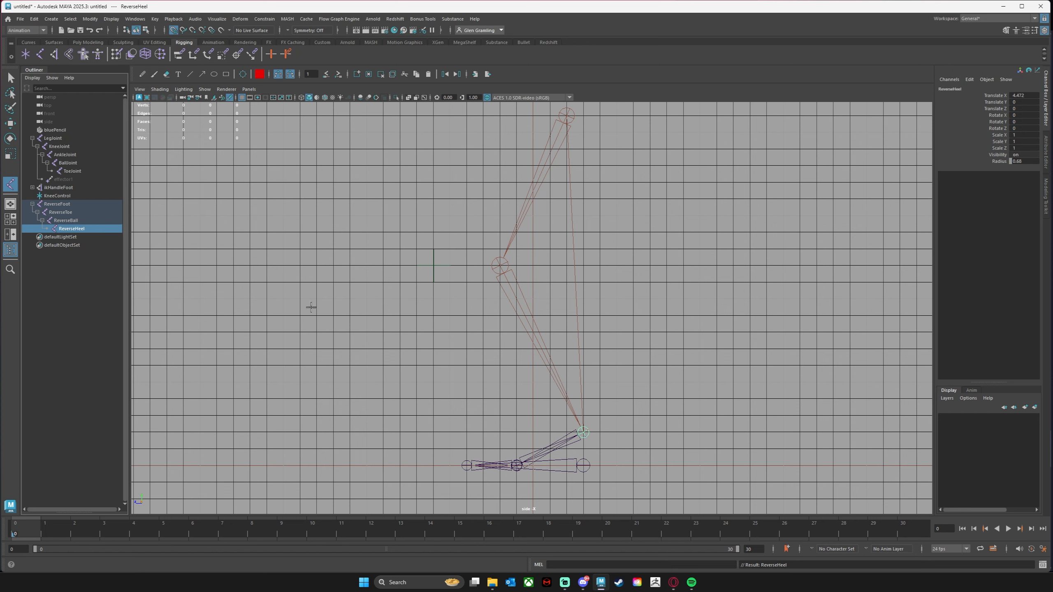
Try rotating ReverseToe and ReverseBall to test how the reverse chain pivots, undoing each rotation.
{"action": "left_click", "coordinate": [56, 204]}
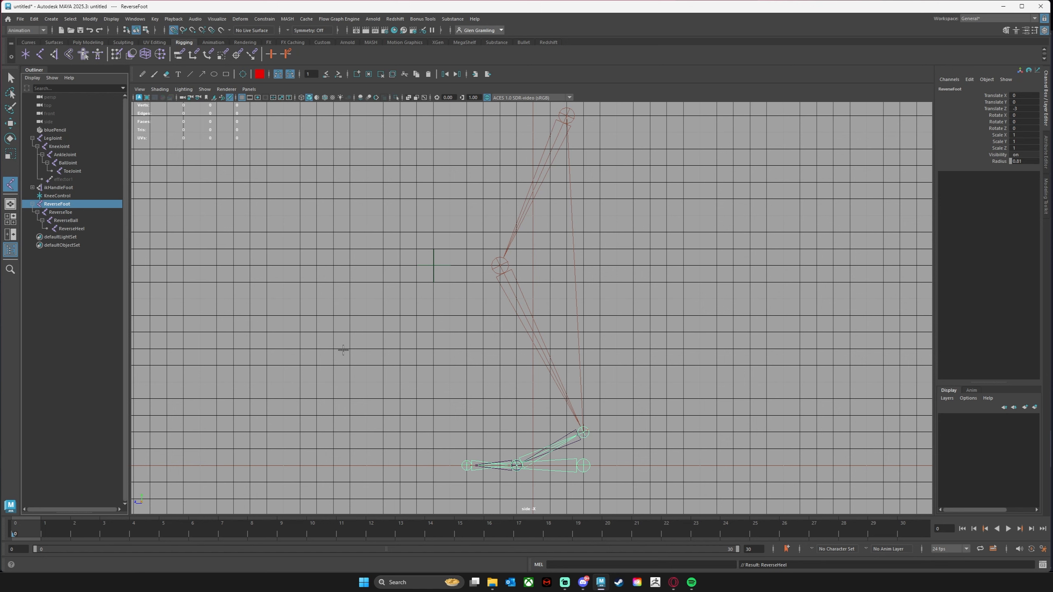
{"action": "left_click", "coordinate": [61, 213]}
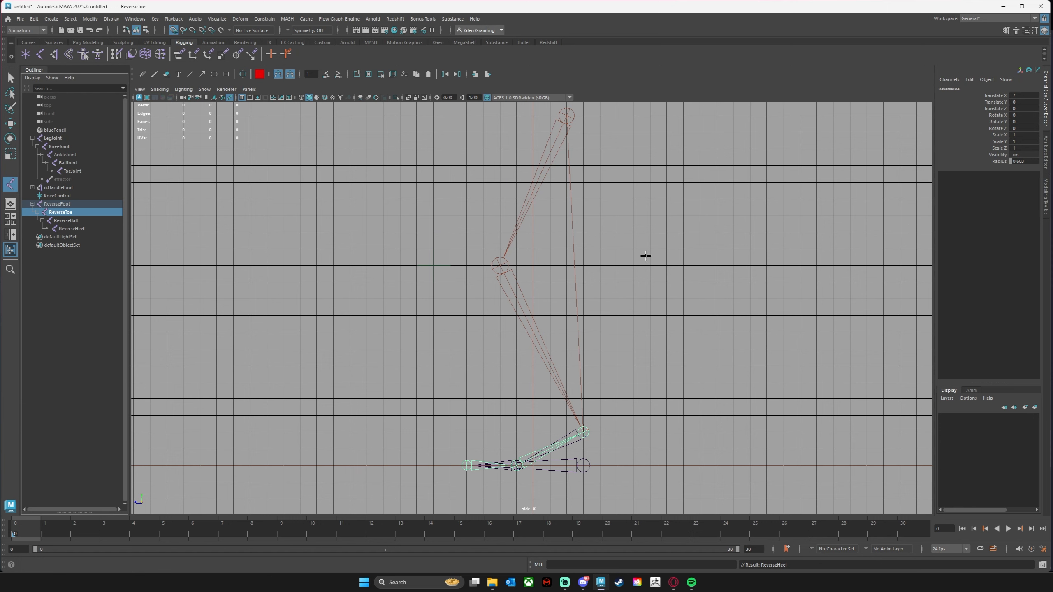
{"action": "key", "text": "Up"}
{"action": "key", "text": "w"}
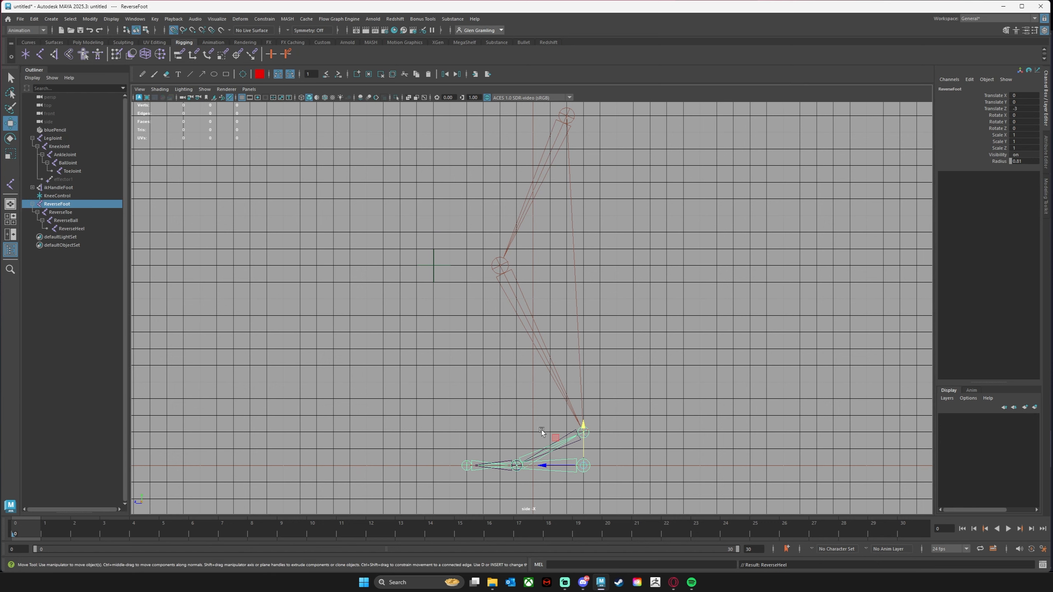
{"action": "left_click", "coordinate": [81, 212]}
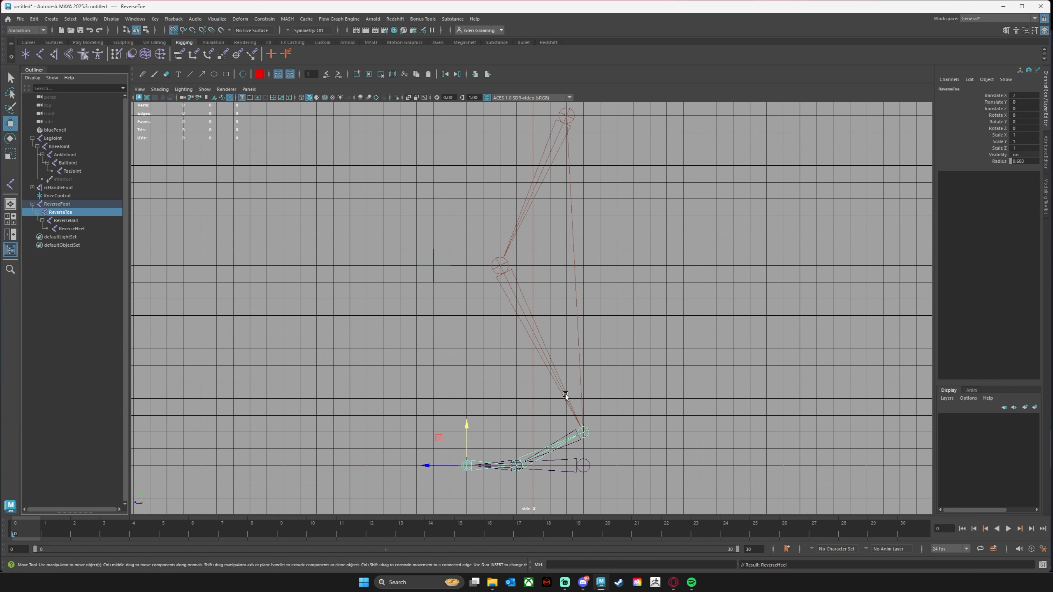
{"action": "key", "text": "e"}
{"action": "left_click_drag", "start_coordinate": [480, 431], "coordinate": [432, 413]}
{"action": "key", "text": "ctrl+z"}
{"action": "key", "text": "ctrl+z"}
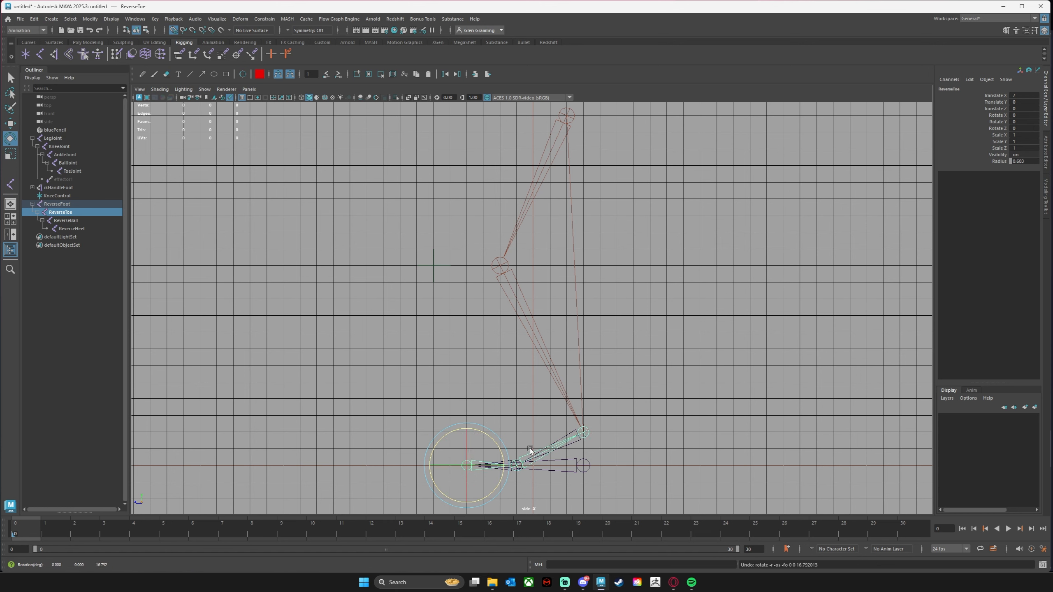
{"action": "key", "text": "Down"}
{"action": "mouse_move", "coordinate": [520, 445]}
{"action": "left_mouse_down"}
{"action": "mouse_move", "coordinate": [507, 428]}
{"action": "mouse_move", "coordinate": [530, 436]}
{"action": "mouse_move", "coordinate": [517, 435]}
{"action": "left_mouse_up"}
{"action": "key", "text": "ctrl+z"}
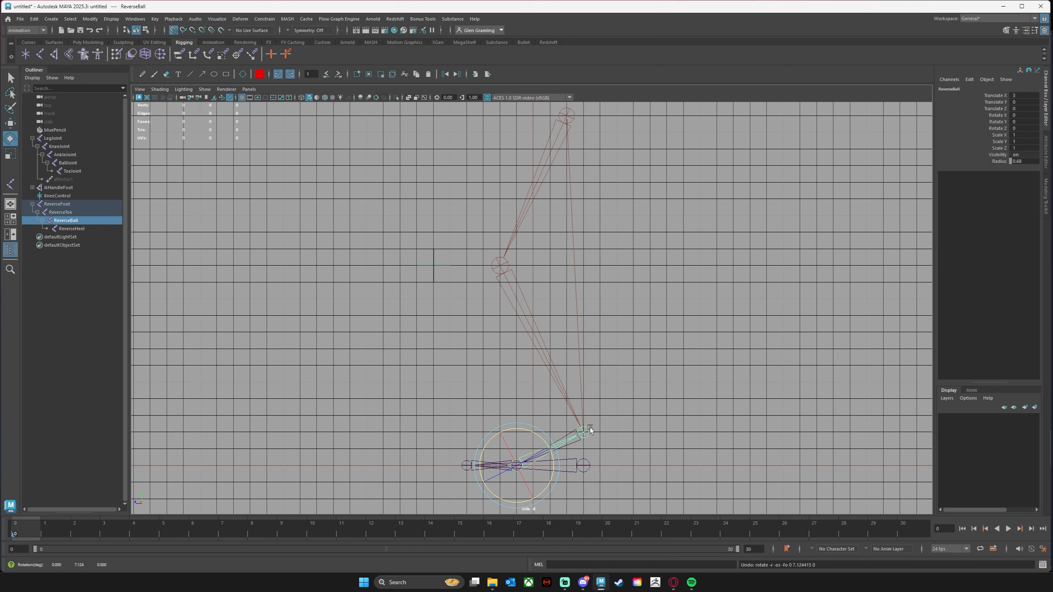
Collapse the ReverseFoot hierarchy and hide the whole chain so only the original leg joints are displayed.
{"action": "left_click", "coordinate": [56, 204]}
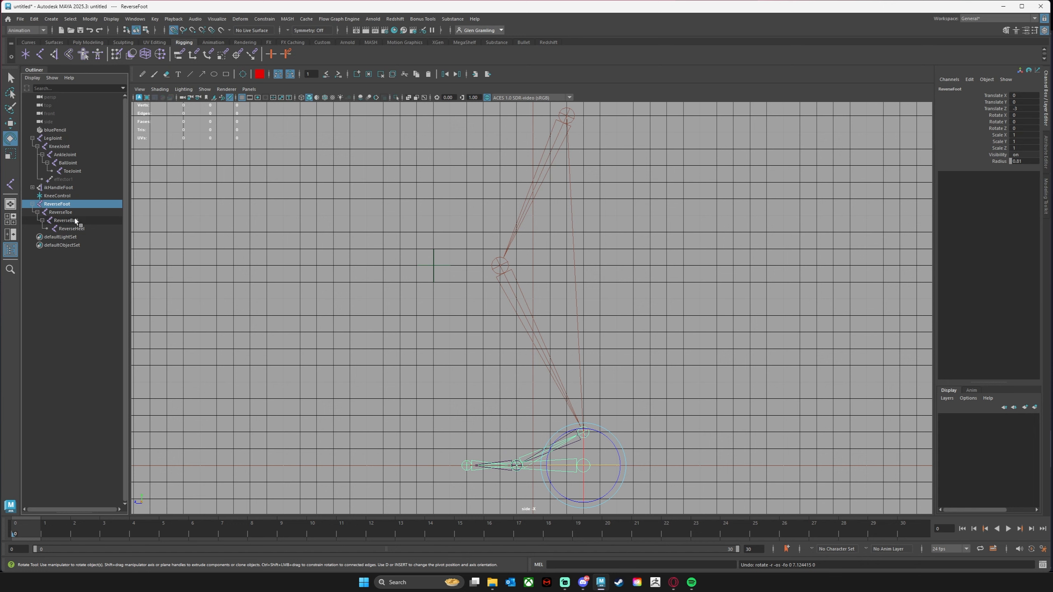
{"action": "left_click", "coordinate": [32, 204]}
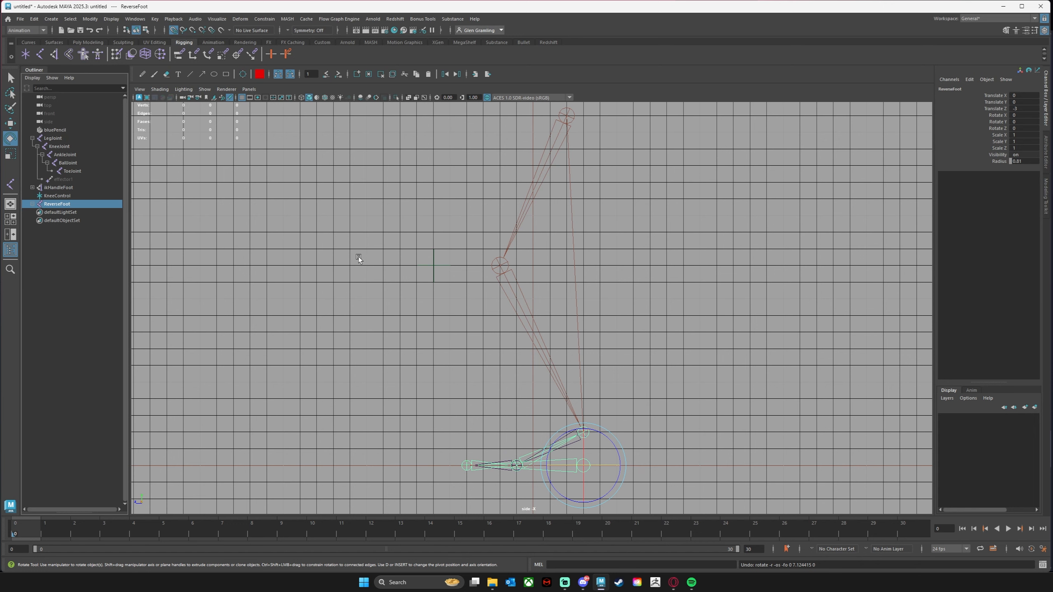
{"action": "key", "text": "ctrl+h"}
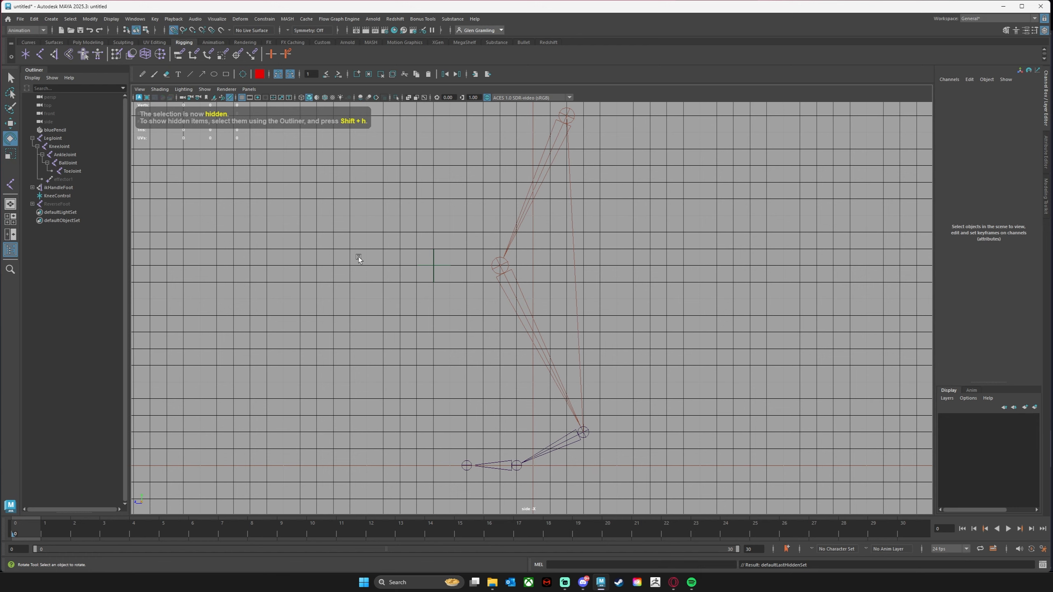
{"action": "middle_click_drag", "start_coordinate": [506, 370], "coordinate": [452, 278], "text": "alt"}
{"action": "right_click_drag", "start_coordinate": [437, 314], "coordinate": [731, 338], "text": "alt"}
{"action": "right_click_drag", "start_coordinate": [520, 367], "coordinate": [612, 372], "text": "alt"}
{"action": "middle_click_drag", "start_coordinate": [612, 372], "coordinate": [698, 277], "text": "alt"}
{"action": "right_click_drag", "start_coordinate": [564, 367], "coordinate": [591, 362], "text": "alt"}
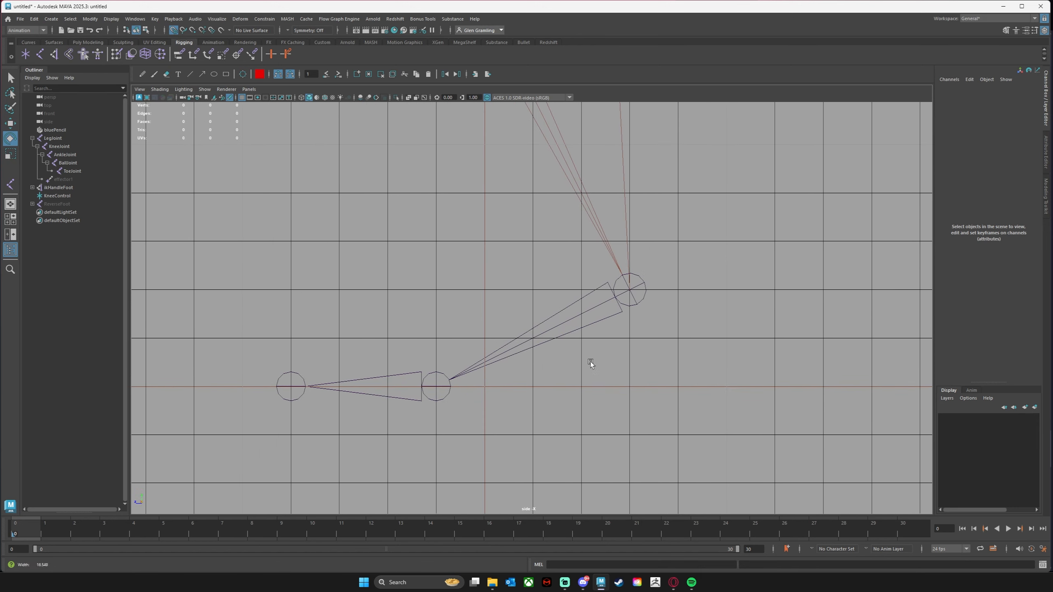
Create an IK handle running from AnkleJoint to BallJoint.
{"action": "middle_click_drag", "start_coordinate": [562, 367], "coordinate": [602, 376], "text": "alt"}
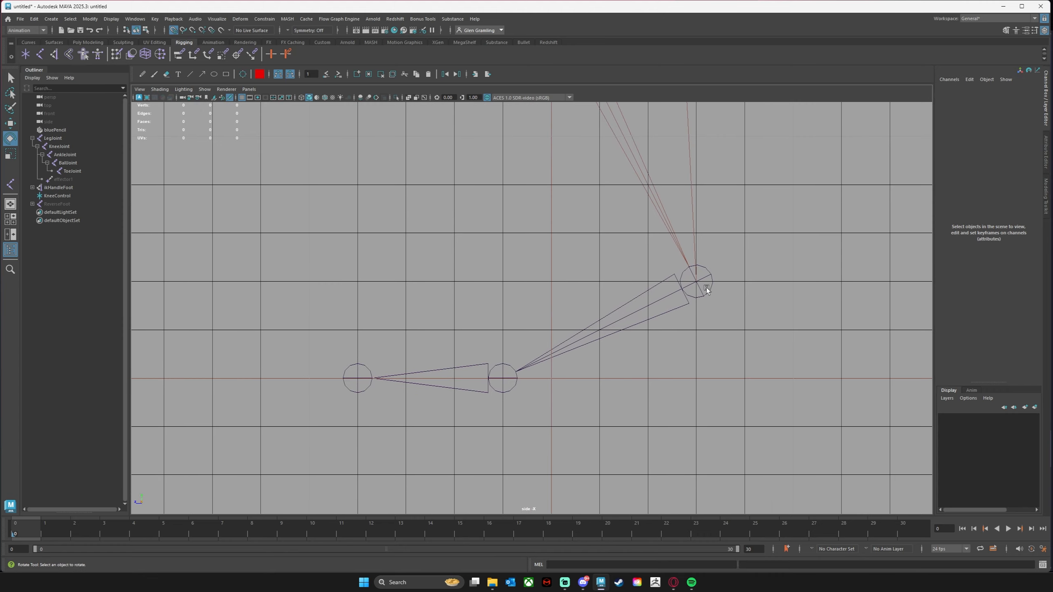
{"action": "left_click", "coordinate": [694, 280]}
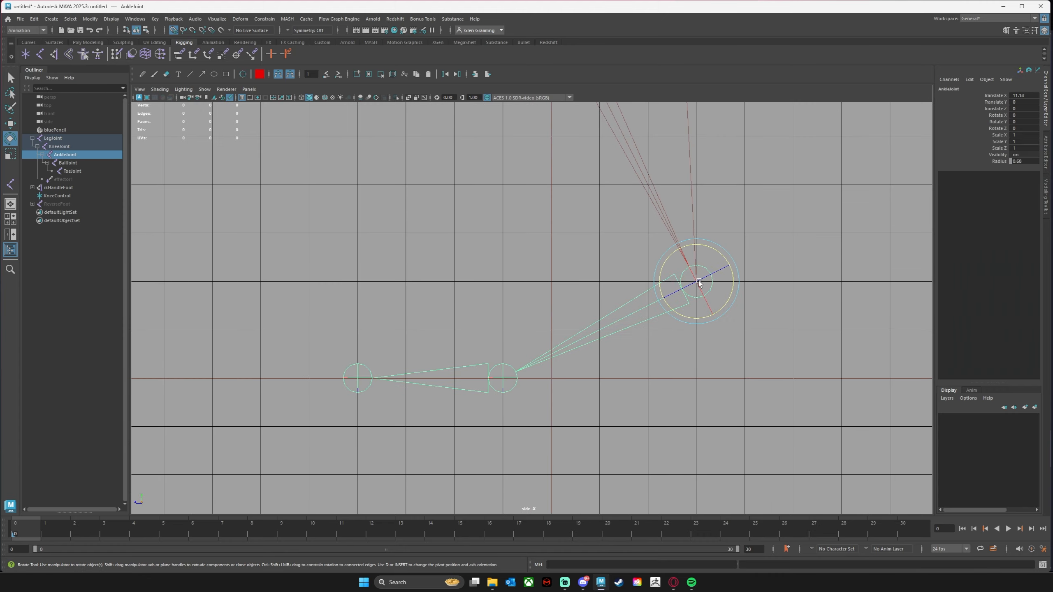
{"action": "left_click", "coordinate": [506, 381]}
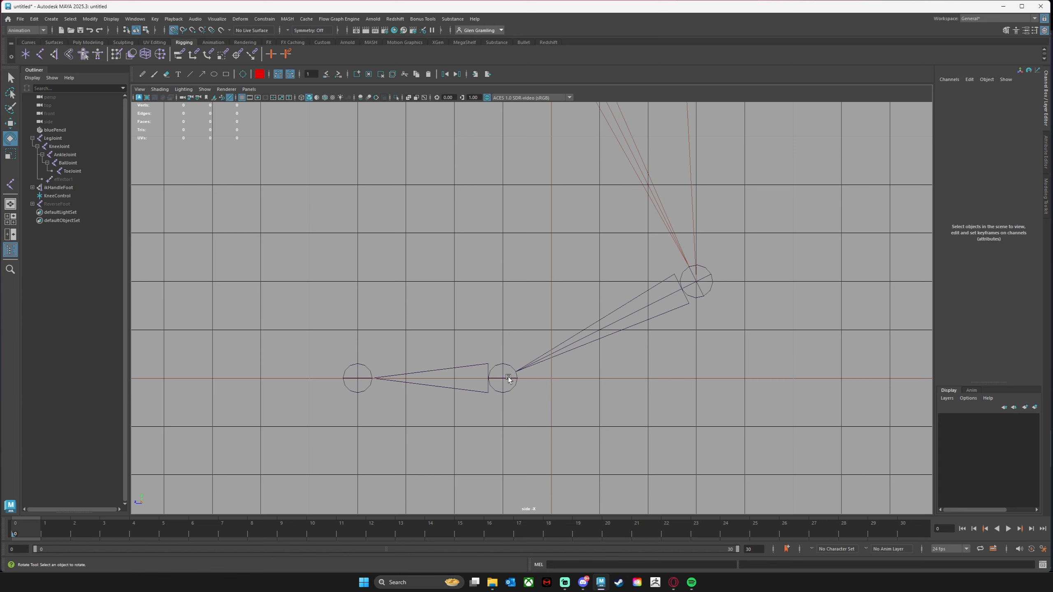
{"action": "left_click", "coordinate": [507, 381]}
{"action": "left_click", "coordinate": [367, 379]}
{"action": "left_click", "coordinate": [726, 389]}
{"action": "left_click", "coordinate": [56, 55]}
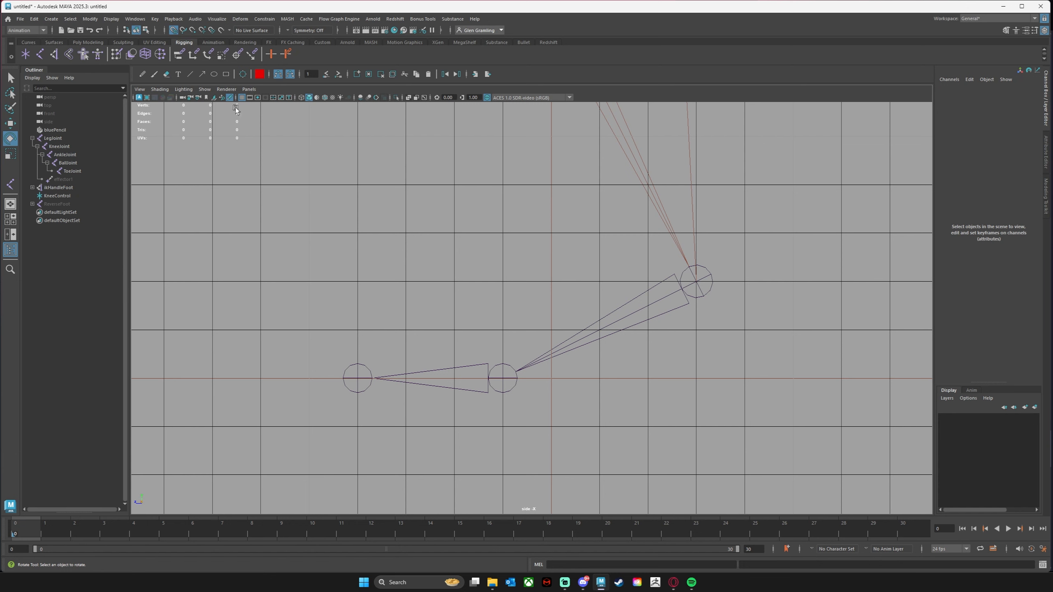
{"action": "left_click", "coordinate": [696, 283]}
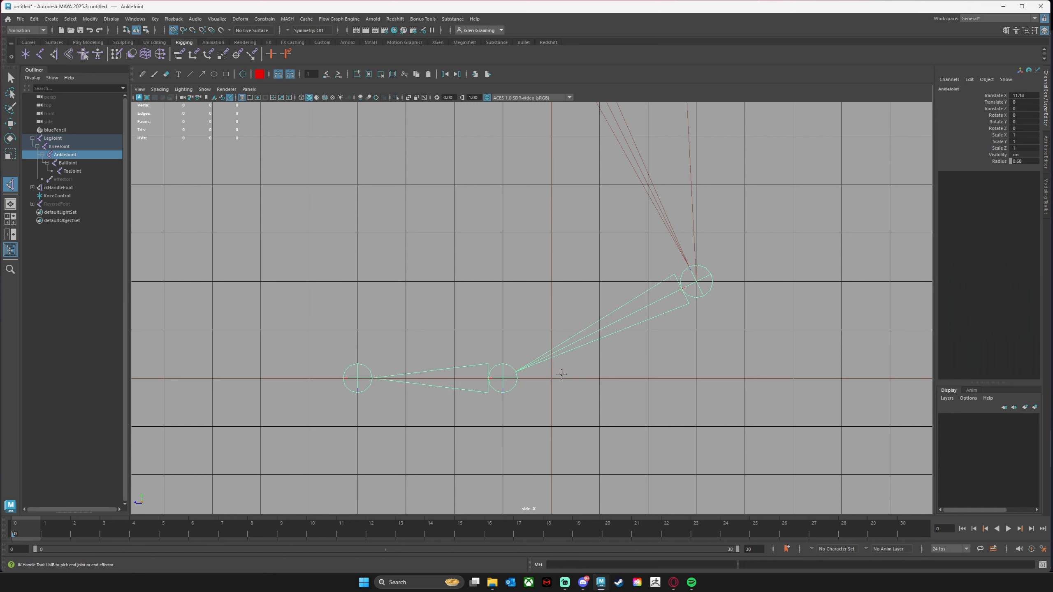
{"action": "left_click", "coordinate": [503, 379]}
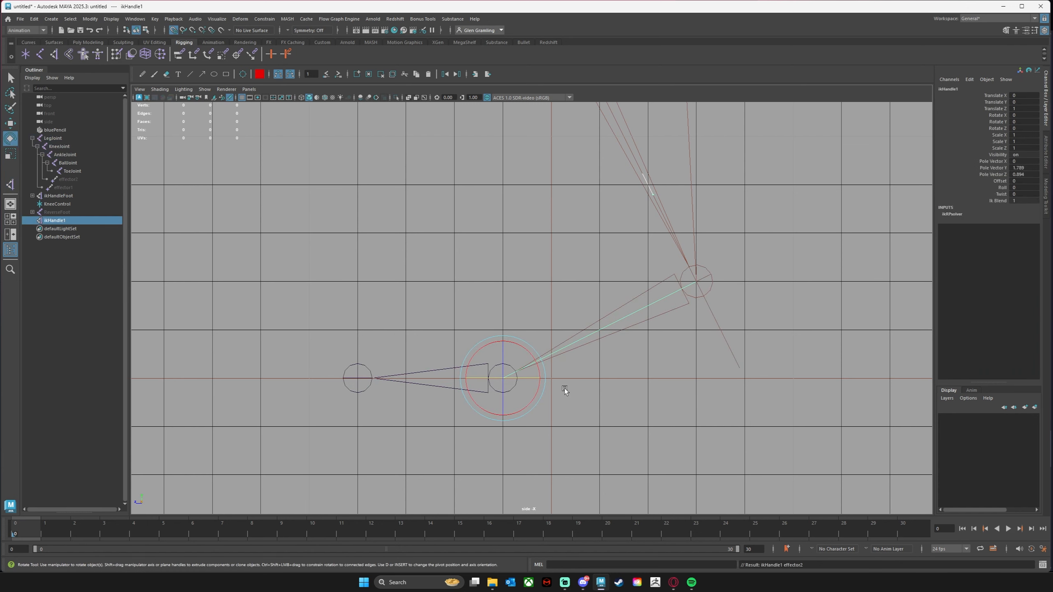
Create a second IK handle from BallJoint to the toe joint.
{"action": "left_click", "coordinate": [54, 54]}
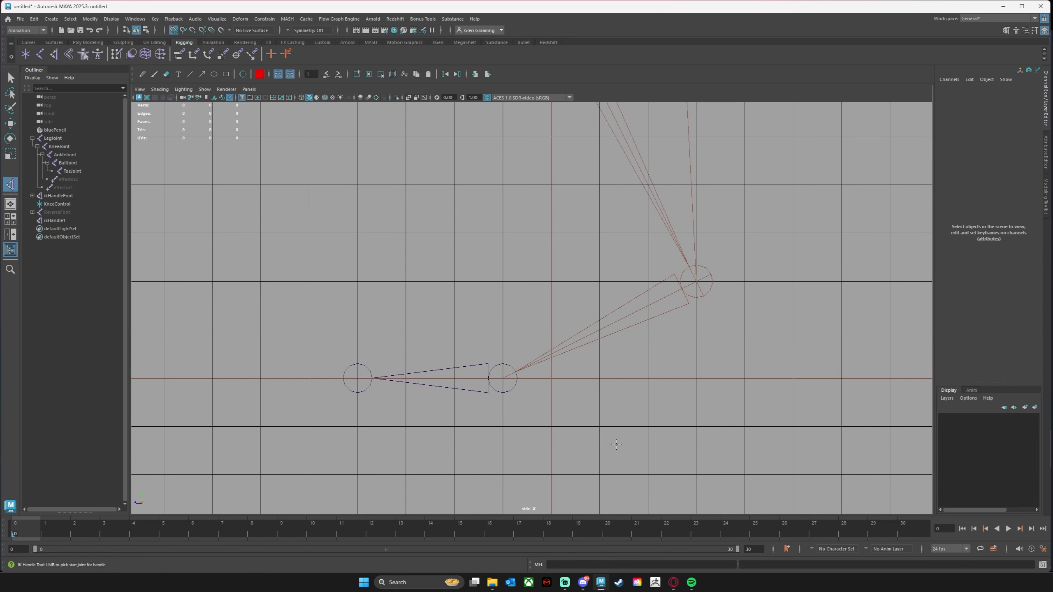
{"action": "left_click", "coordinate": [503, 373]}
{"action": "left_click", "coordinate": [362, 379]}
{"action": "key", "text": "e"}
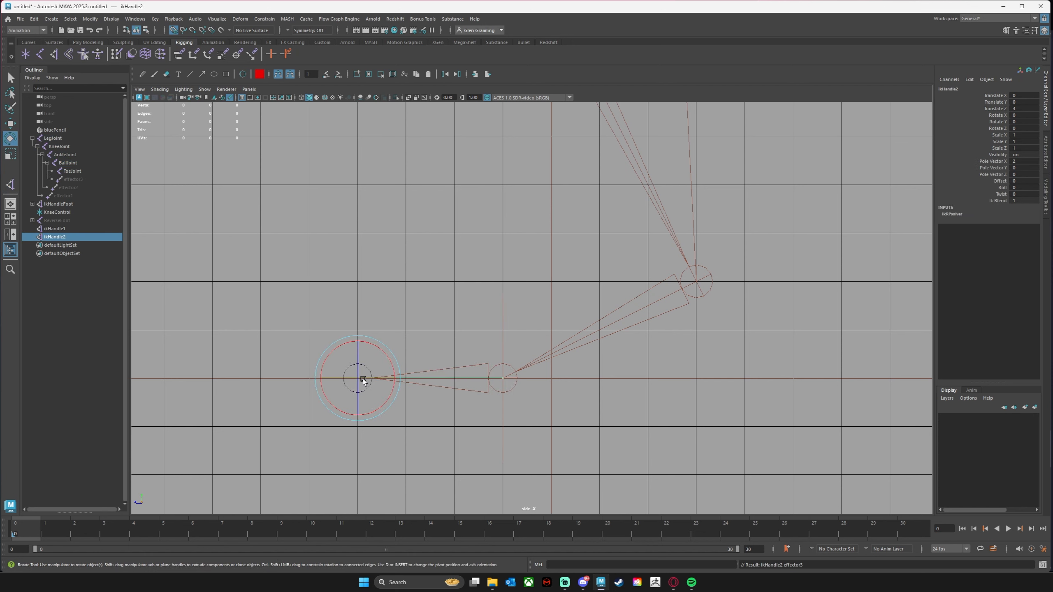
Rename the ankle-to-ball IK handle ikHandleBall.
{"action": "left_click", "coordinate": [65, 230]}
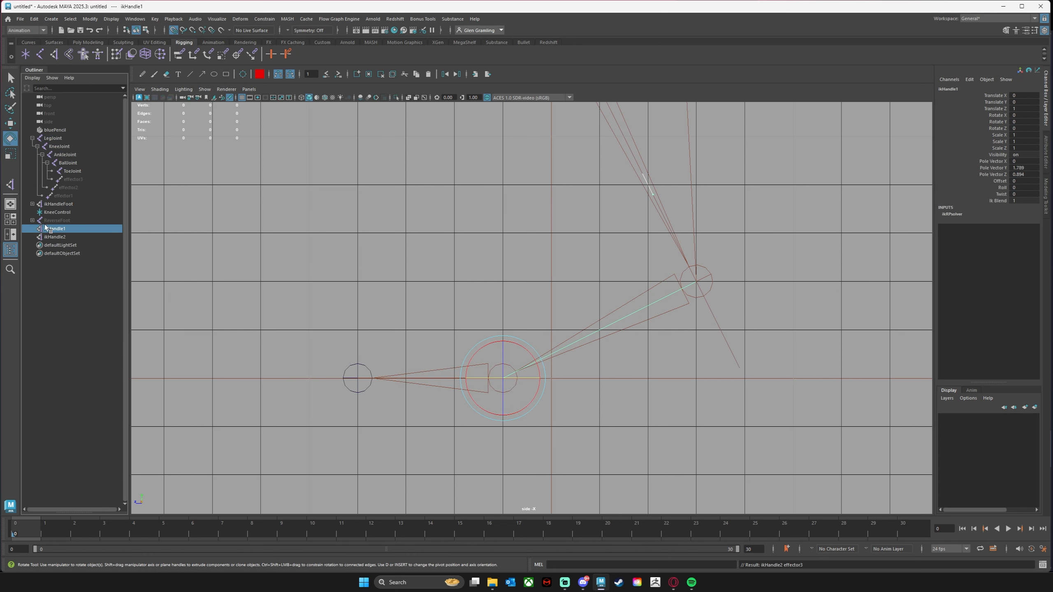
{"action": "double_click", "coordinate": [68, 230]}
{"action": "type", "text": "Ball"}
{"action": "key", "text": "Return"}
Rename the ball-to-toe IK handle ikHandleToe.
{"action": "left_click", "coordinate": [61, 240]}
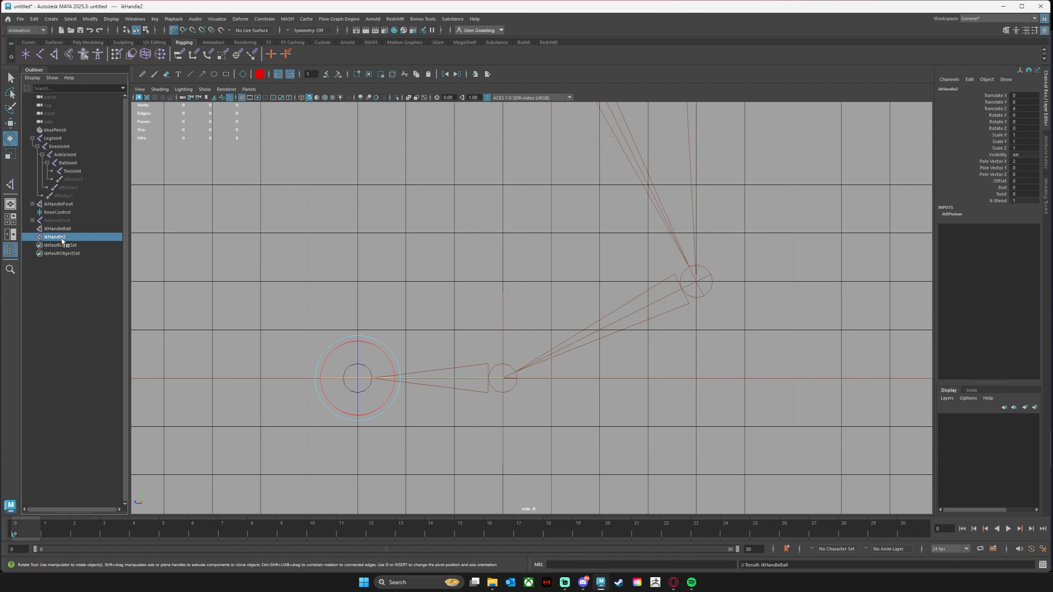
{"action": "left_click", "coordinate": [62, 231]}
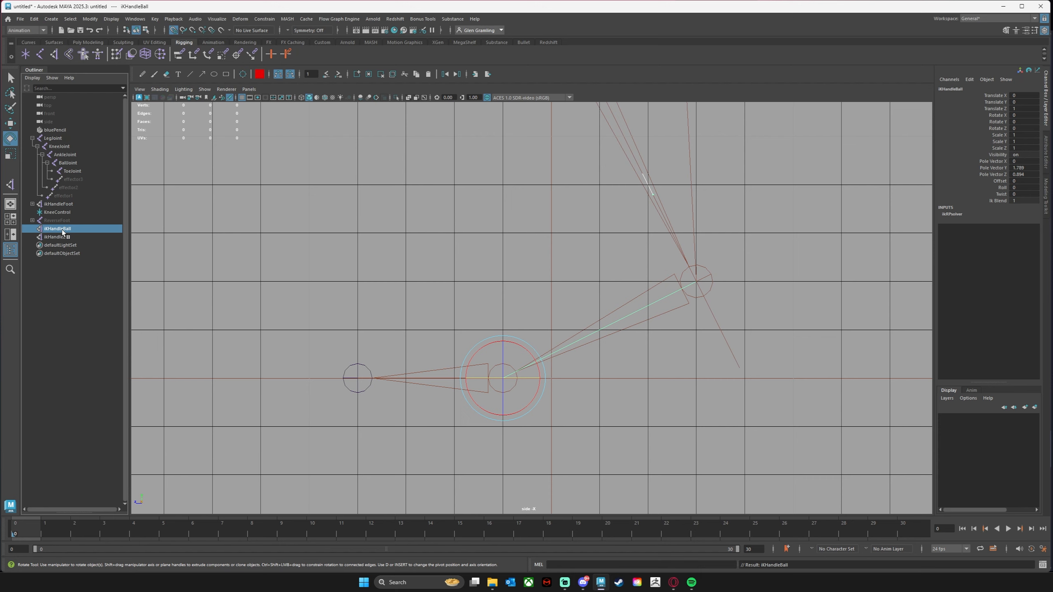
{"action": "double_click", "coordinate": [63, 236]}
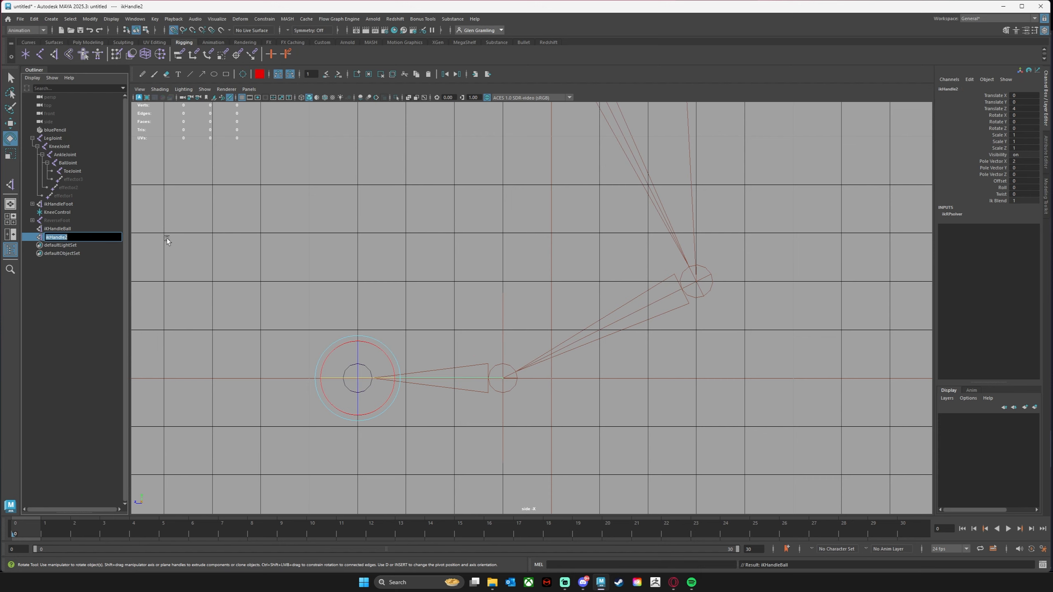
{"action": "key", "text": "End"}
{"action": "key", "text": "Return"}
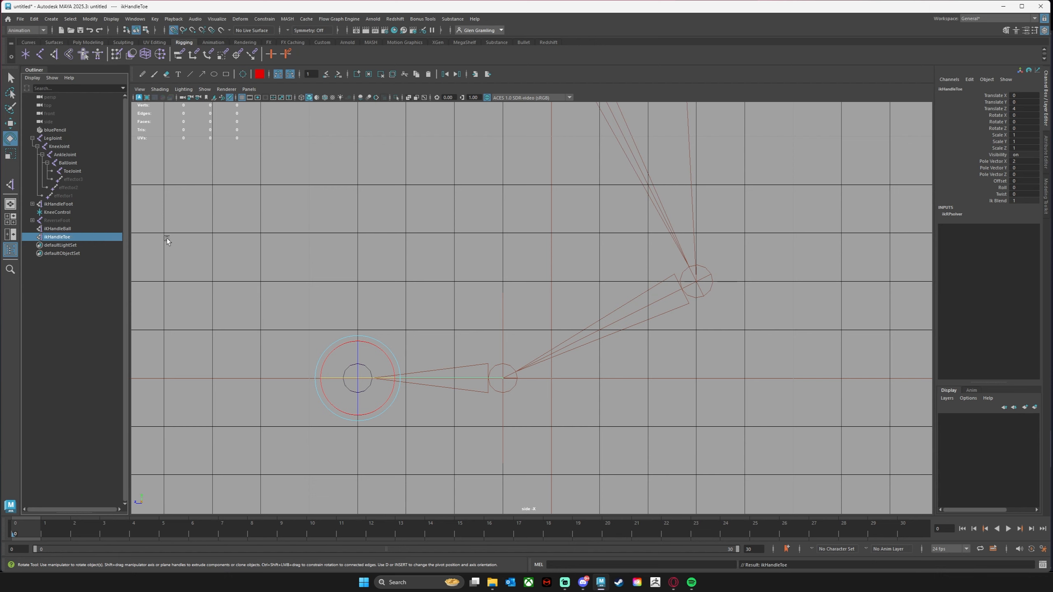
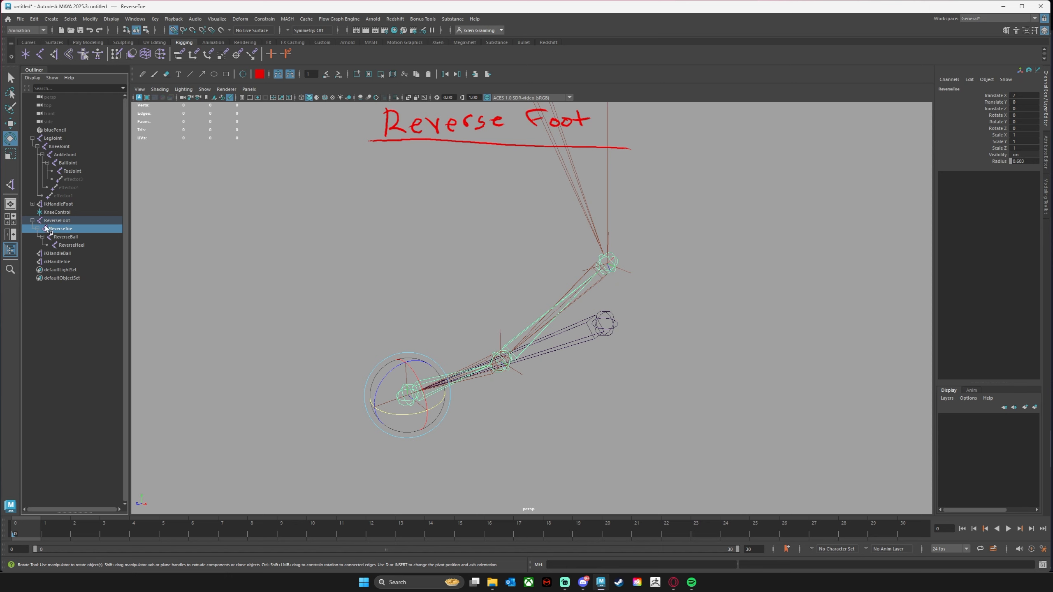
Try a Parent constraint with ReverseToe driving ikHandleBall.
{"action": "left_click", "coordinate": [73, 253]}
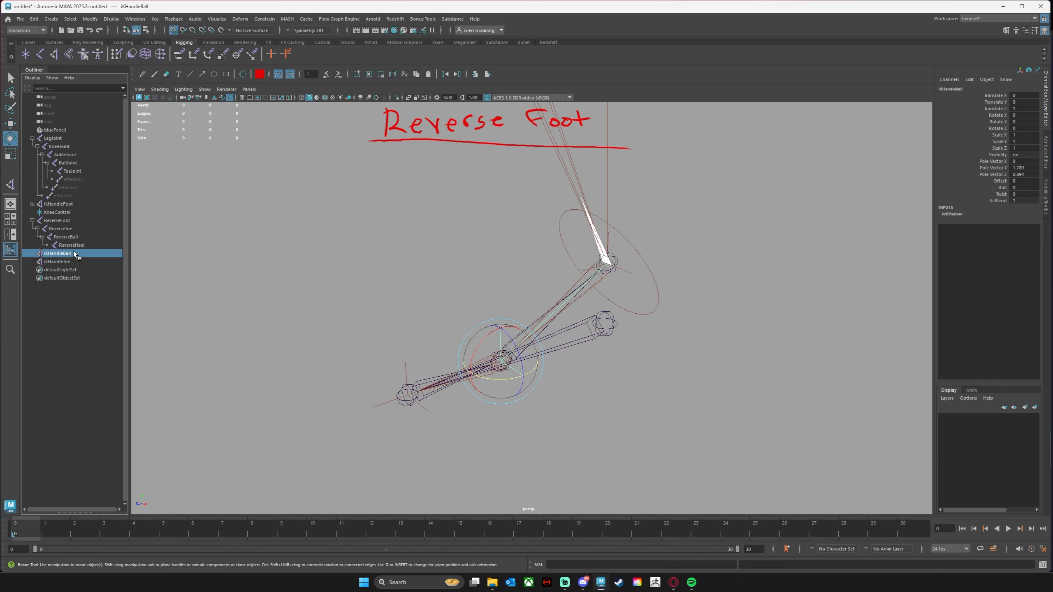
{"action": "left_click", "coordinate": [75, 229]}
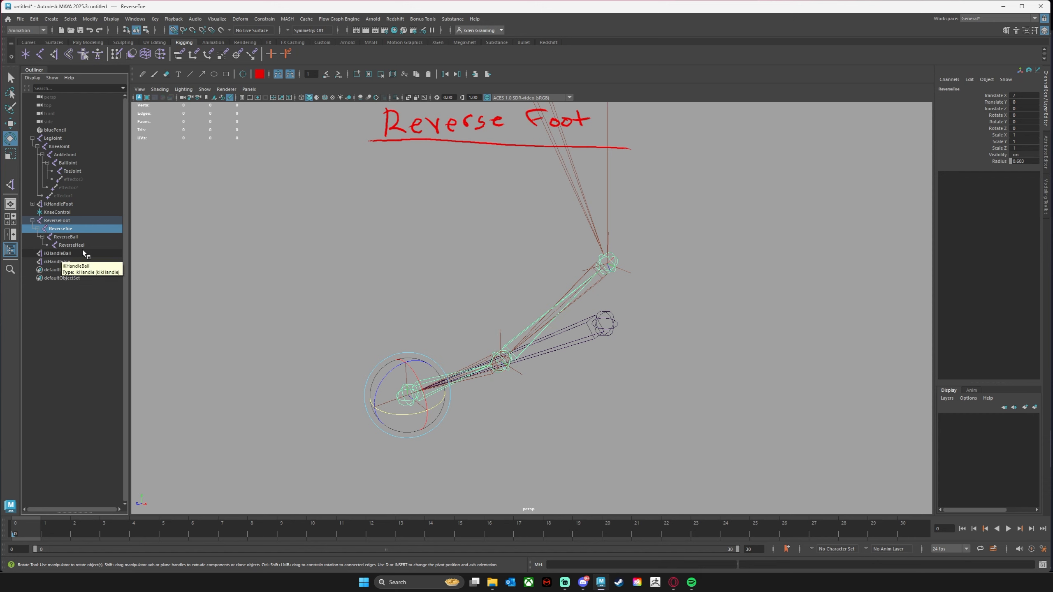
{"action": "left_click", "coordinate": [71, 253], "text": "ctrl"}
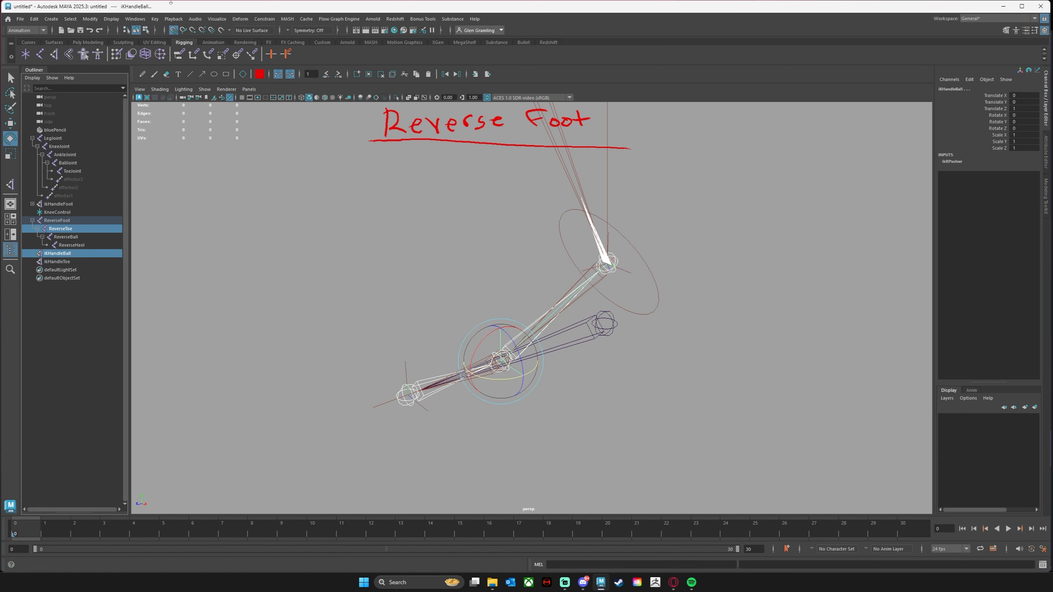
{"action": "left_click", "coordinate": [265, 20]}
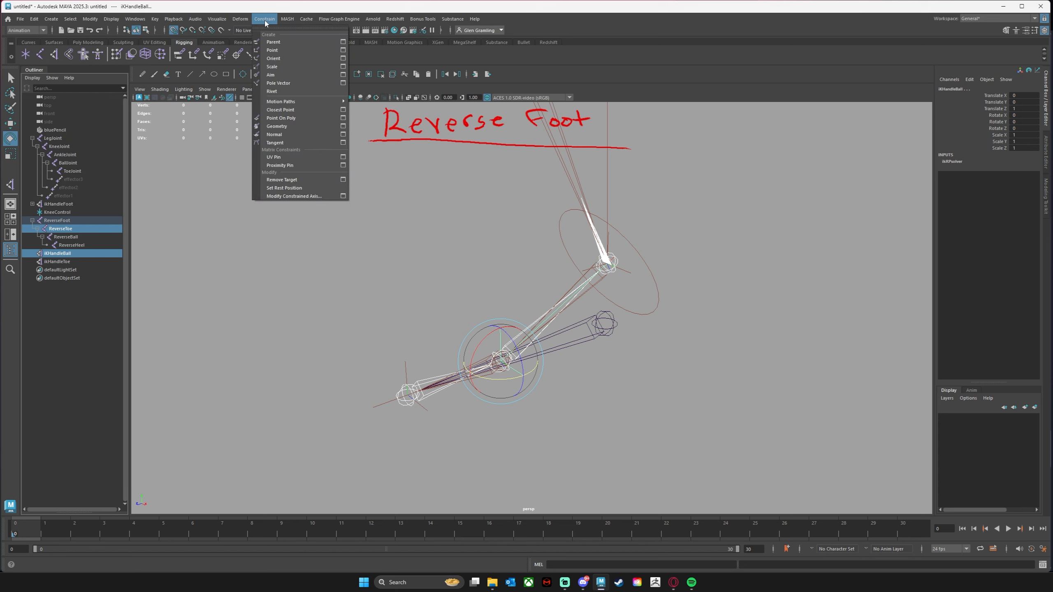
{"action": "left_click", "coordinate": [276, 43]}
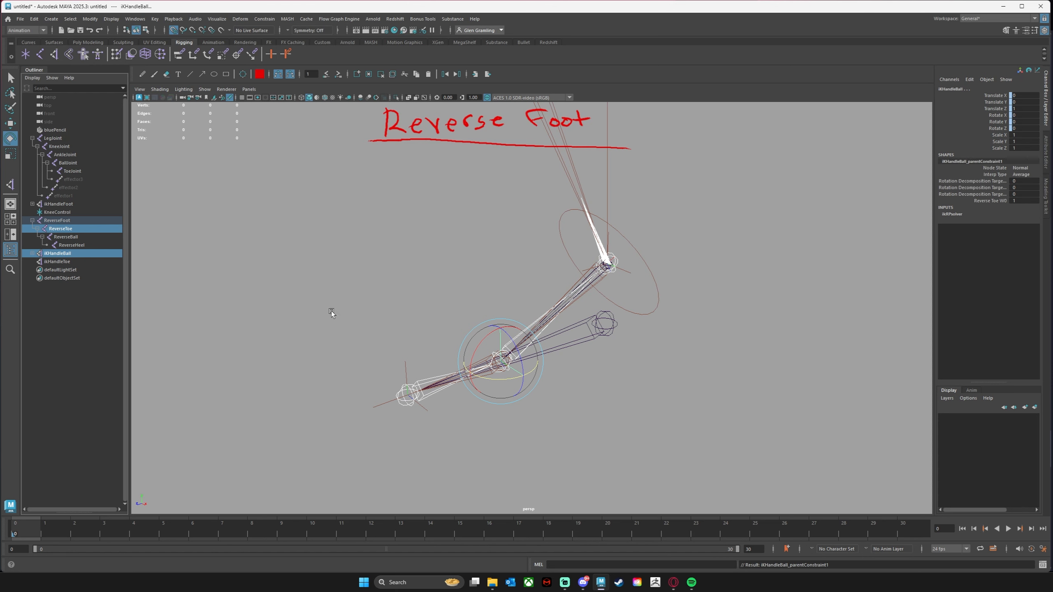
Try rotating ReverseToe to test how it drives the ball of the foot, undoing the rotation.
{"action": "left_click", "coordinate": [66, 229]}
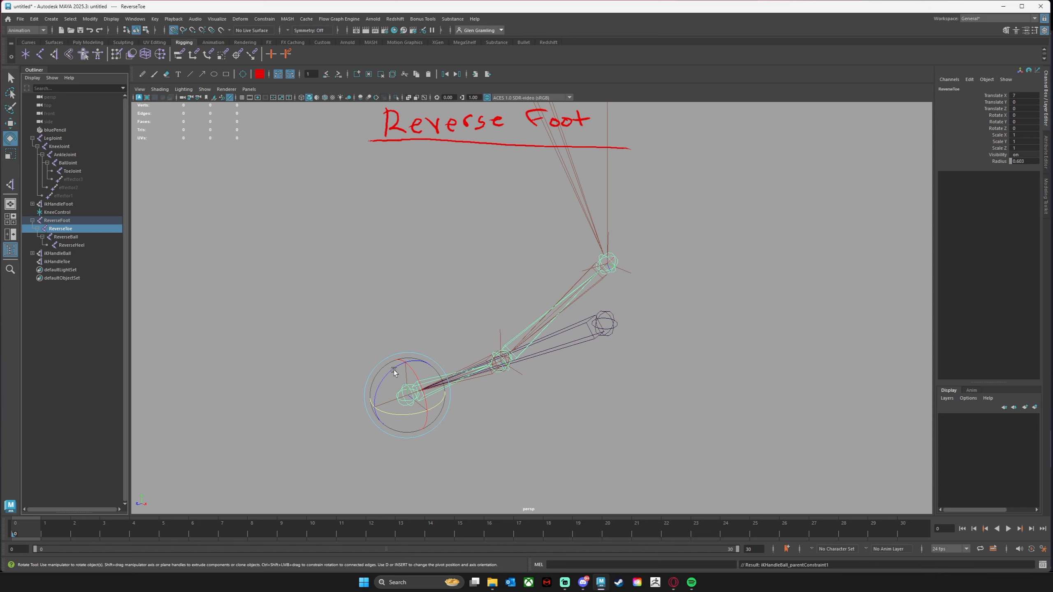
{"action": "mouse_move", "coordinate": [393, 370]}
{"action": "left_mouse_down"}
{"action": "mouse_move", "coordinate": [360, 377]}
{"action": "mouse_move", "coordinate": [419, 377]}
{"action": "mouse_move", "coordinate": [337, 365]}
{"action": "mouse_move", "coordinate": [409, 365]}
{"action": "mouse_move", "coordinate": [385, 363]}
{"action": "left_mouse_up"}
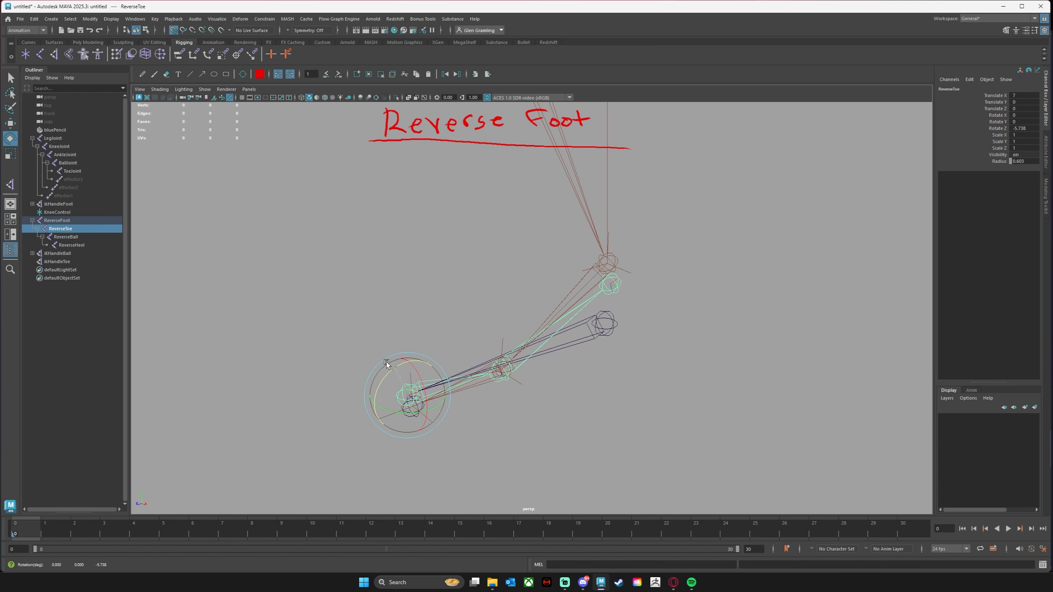
{"action": "key", "text": "ctrl+z"}
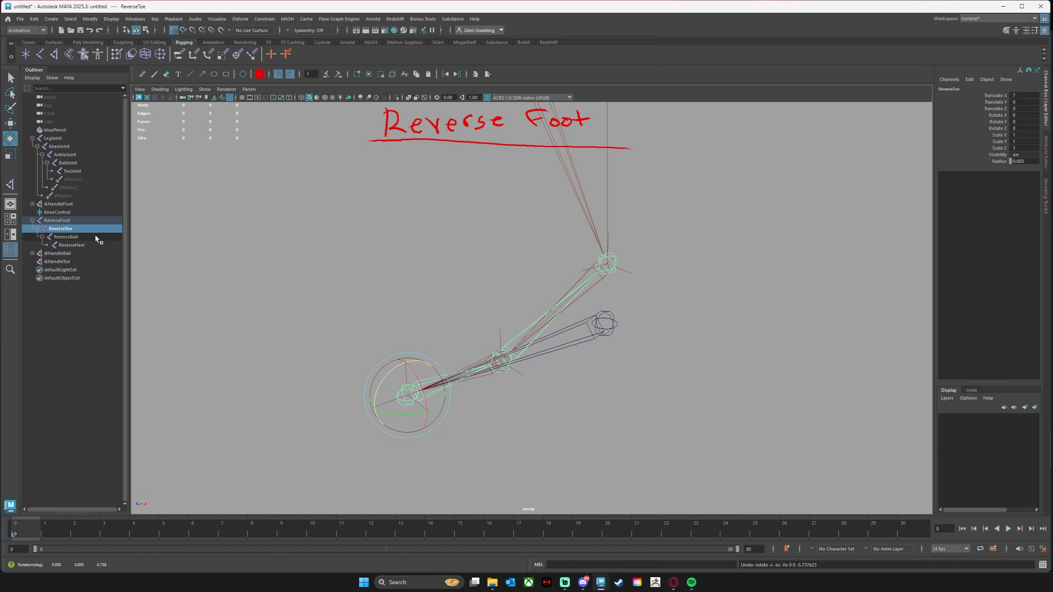
{"action": "left_click", "coordinate": [113, 321]}
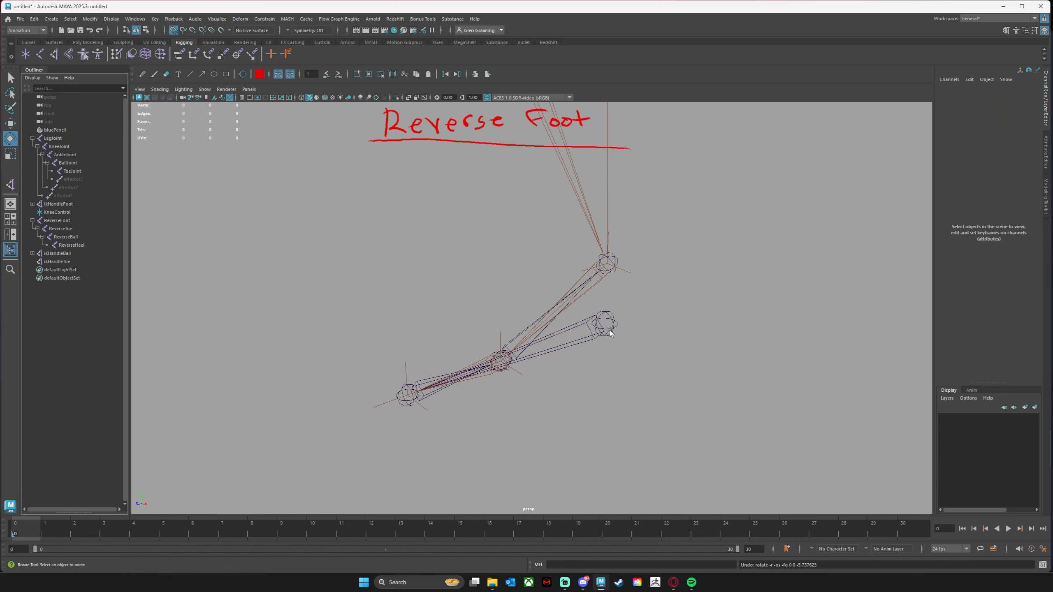
{"action": "left_click", "coordinate": [71, 228]}
{"action": "left_click_drag", "start_coordinate": [393, 374], "coordinate": [445, 378]}
{"action": "left_click", "coordinate": [540, 381]}
{"action": "left_click_drag", "start_coordinate": [540, 381], "coordinate": [281, 326], "text": "alt"}
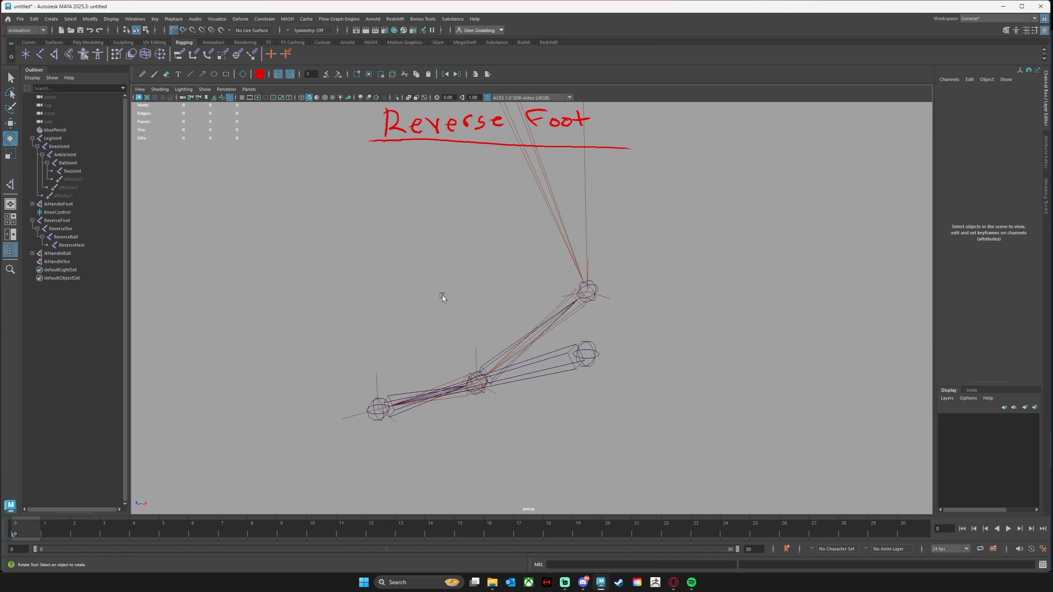
{"action": "left_click_drag", "start_coordinate": [443, 295], "coordinate": [456, 324], "text": "alt"}
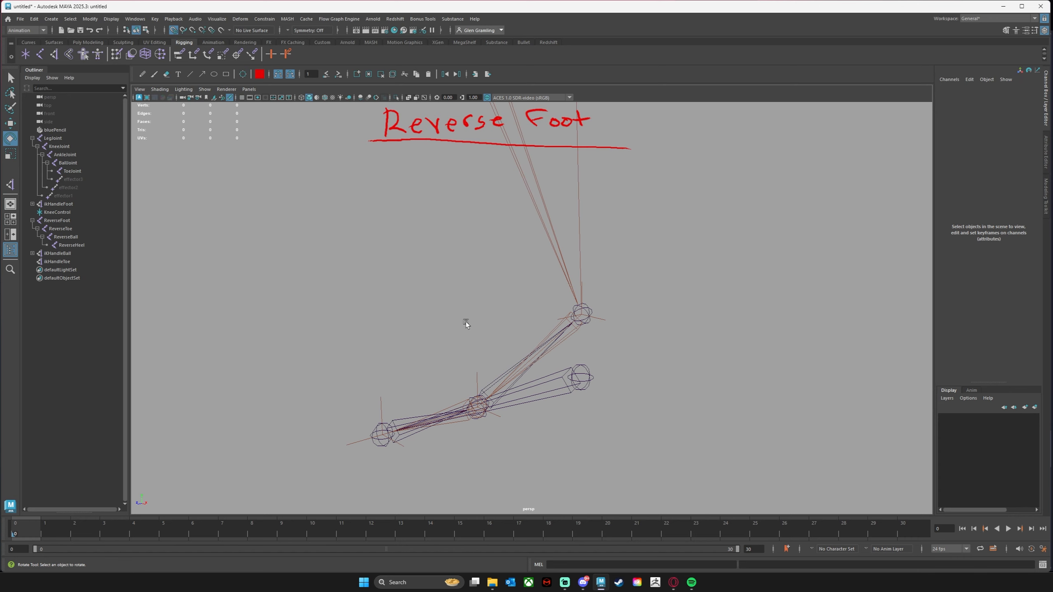
{"action": "middle_click_drag", "start_coordinate": [464, 323], "coordinate": [459, 307], "text": "alt"}
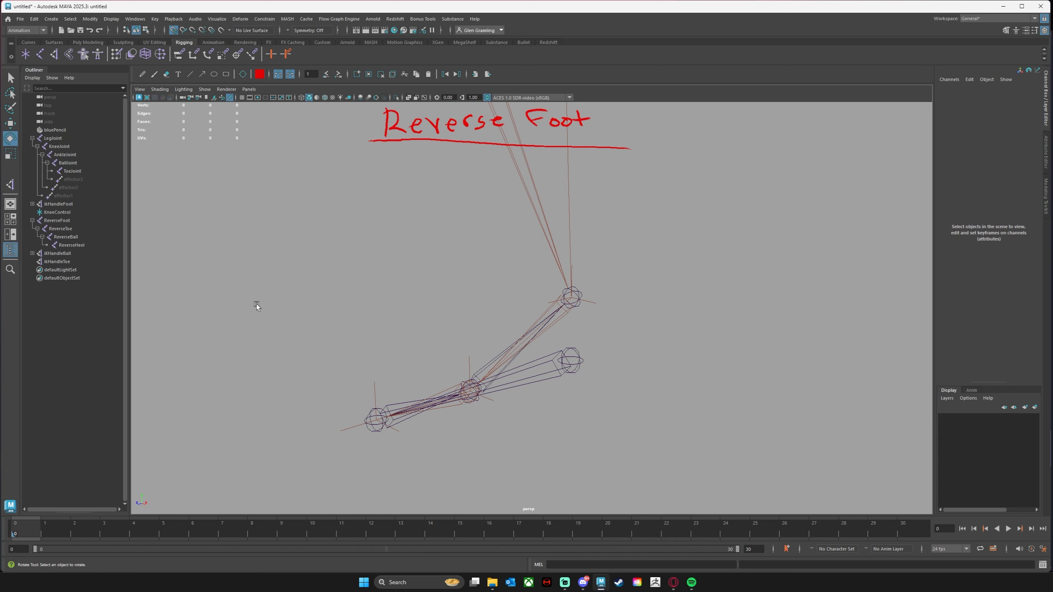
Undo the recent edits past the Parent constraint on ikHandleBall, back to the hidden ReverseFoot chain.
{"action": "left_click", "coordinate": [66, 238]}
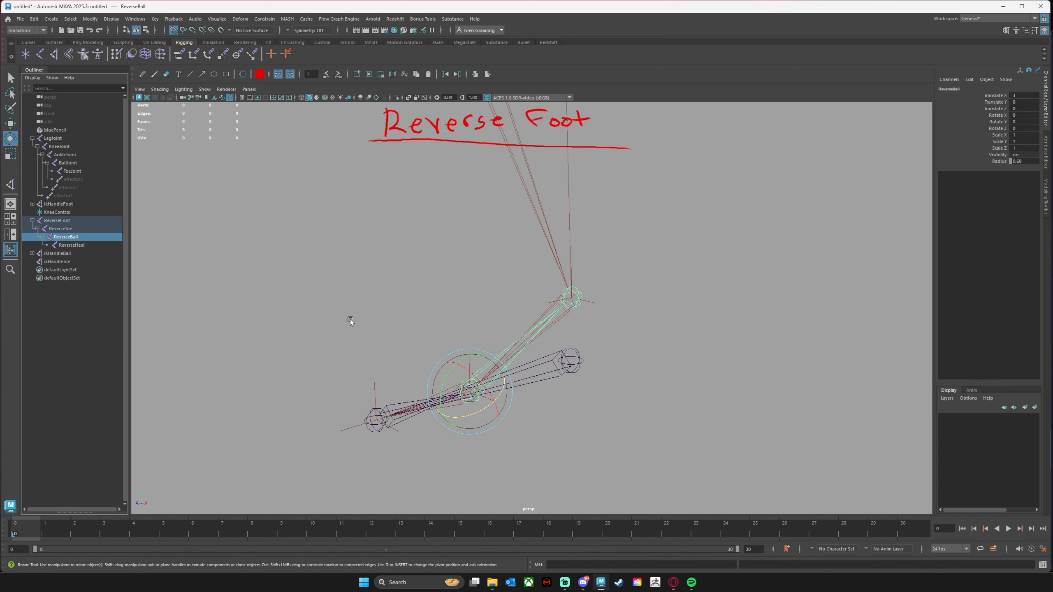
{"action": "key", "text": "ctrl+z"}
{"action": "key", "text": "ctrl+z"}
{"action": "key", "text": "ctrl+z"}
{"action": "key", "text": "ctrl+z"}
{"action": "key", "text": "ctrl+z"}
{"action": "key", "text": "ctrl+z"}
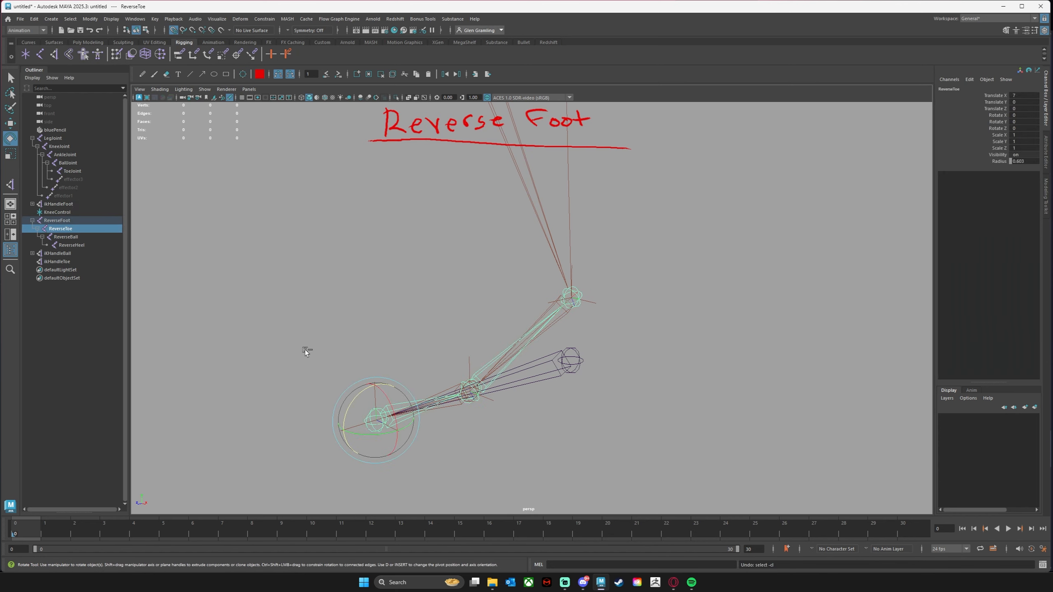
{"action": "key", "text": "ctrl+z"}
{"action": "key", "text": "ctrl+z"}
{"action": "key", "text": "ctrl+z"}
{"action": "key", "text": "ctrl+z"}
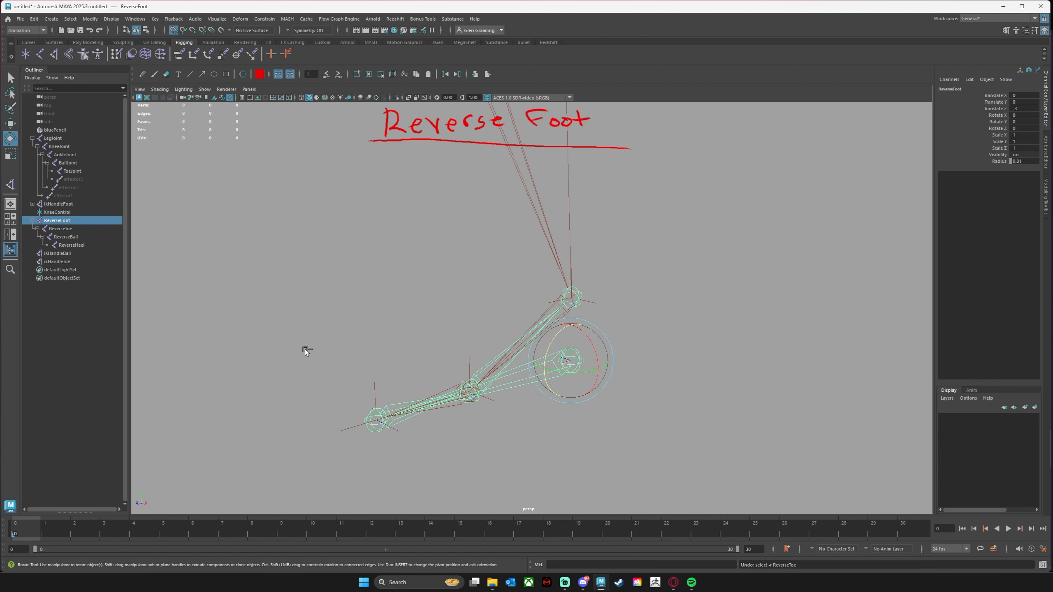
{"action": "key", "text": "ctrl+z"}
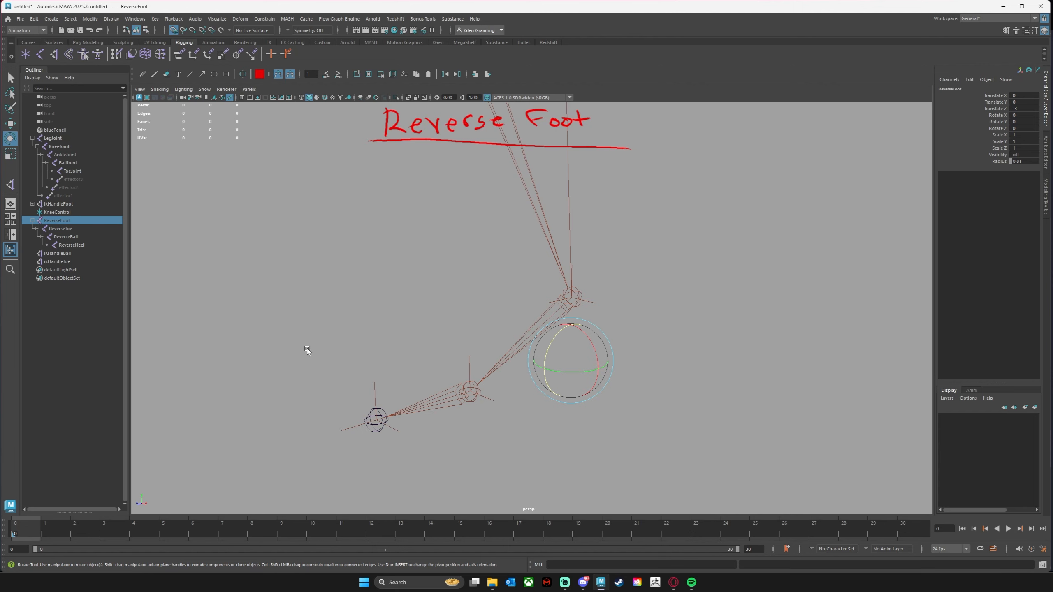
Unhide the ReverseFoot joint chain, leaving nothing selected.
{"action": "left_click", "coordinate": [374, 356]}
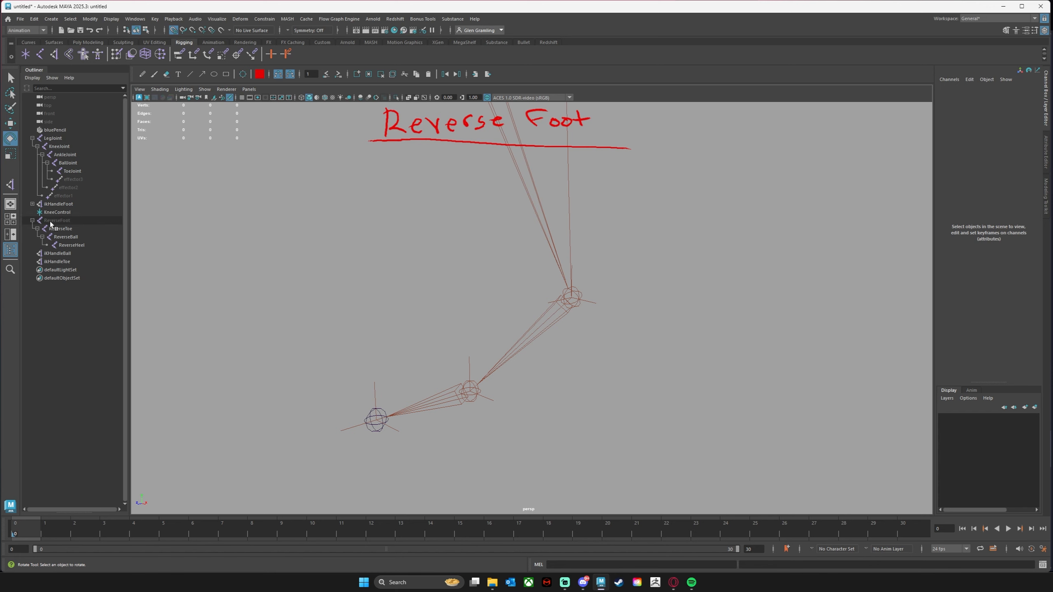
{"action": "left_click", "coordinate": [63, 219]}
{"action": "key", "text": "shift+h"}
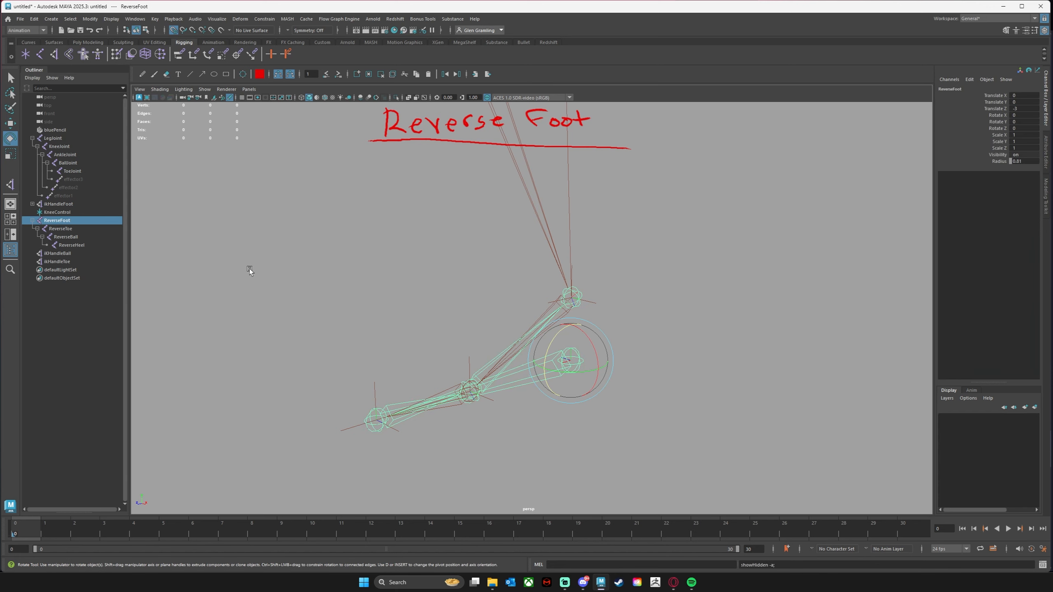
{"action": "left_click", "coordinate": [645, 450]}
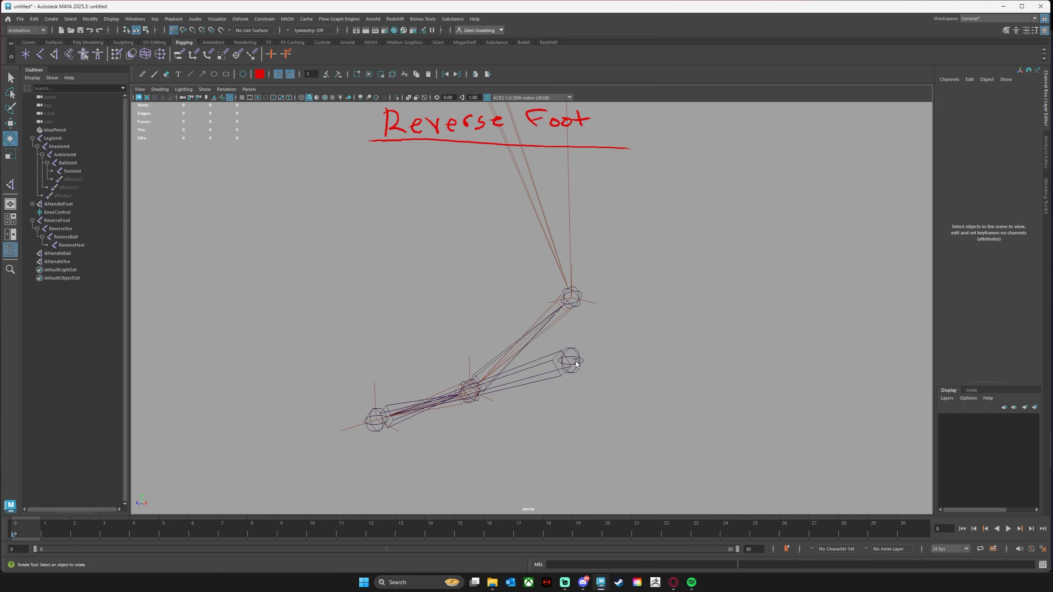
Apply a Parent constraint with the ReverseFoot joint driving ikHandleToe.
{"action": "left_click", "coordinate": [551, 372]}
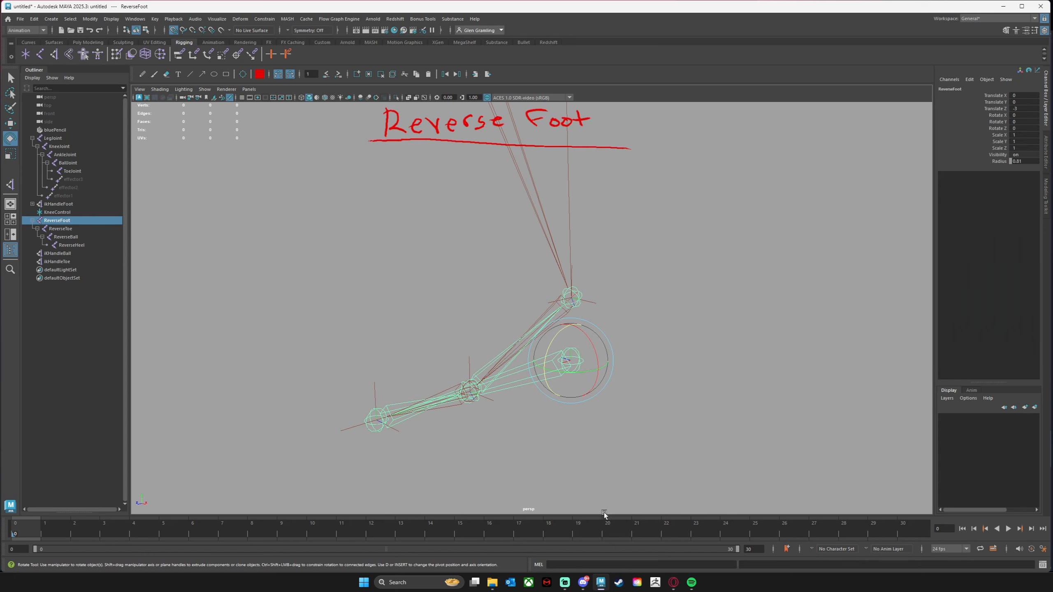
{"action": "left_click", "coordinate": [62, 262], "text": "ctrl"}
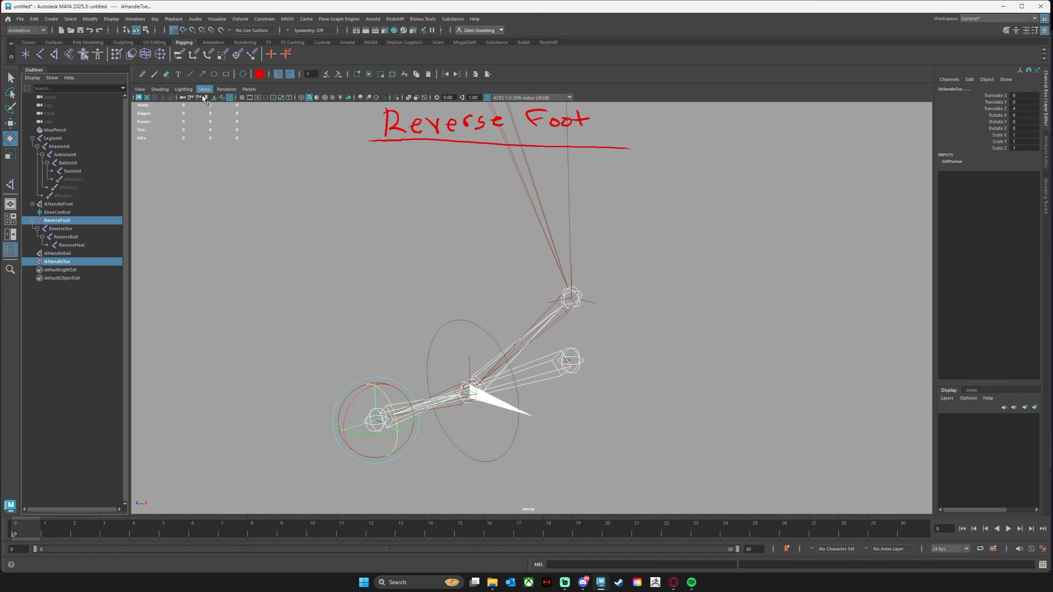
{"action": "left_click", "coordinate": [264, 19]}
{"action": "left_click", "coordinate": [285, 42]}
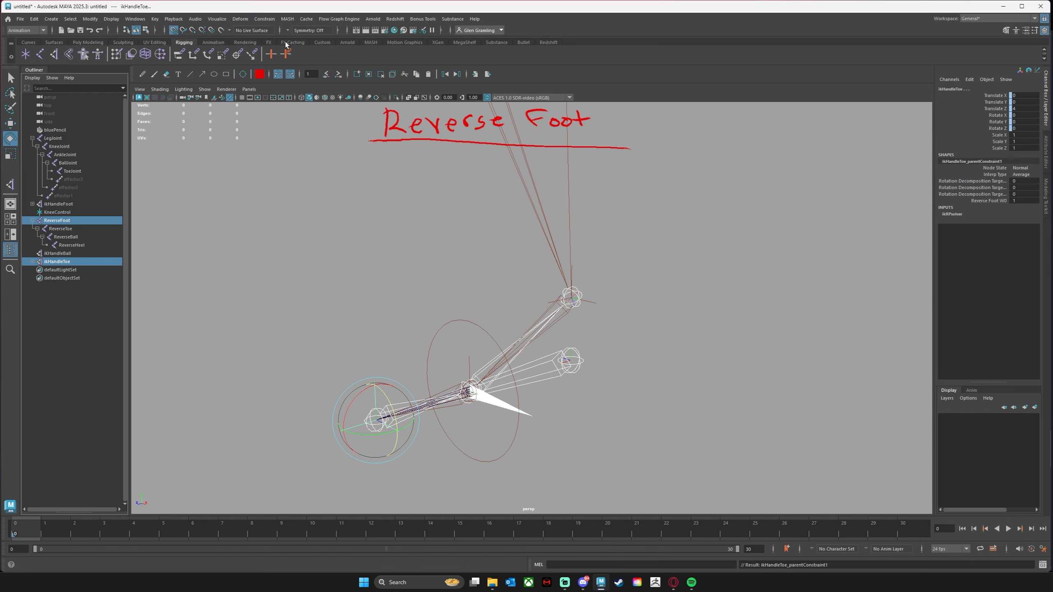
Apply a Parent constraint with the ReverseToe joint driving ikHandleBall.
{"action": "left_click", "coordinate": [61, 229]}
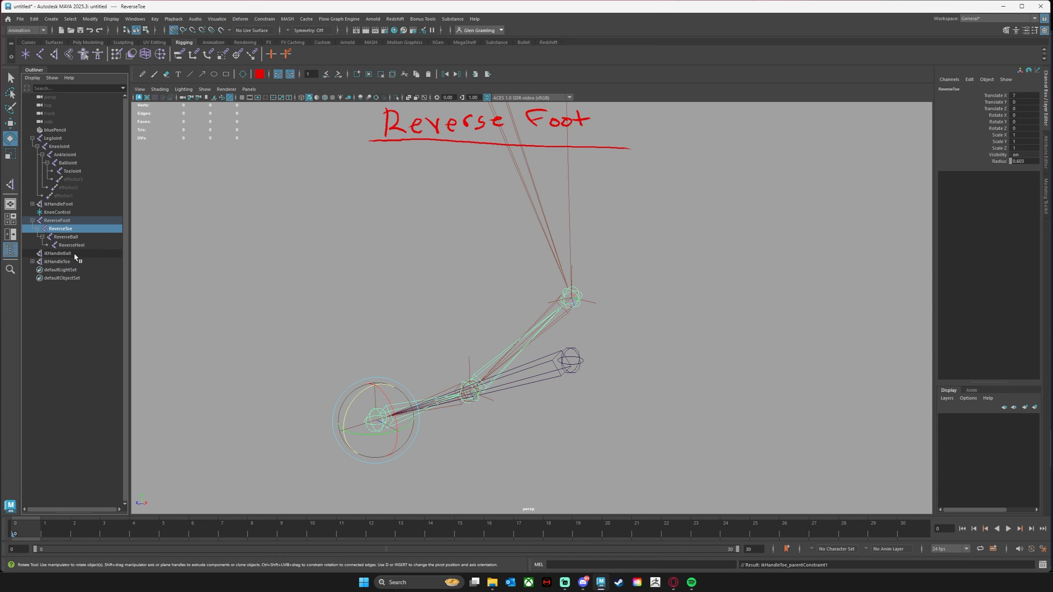
{"action": "left_click", "coordinate": [58, 253], "text": "ctrl"}
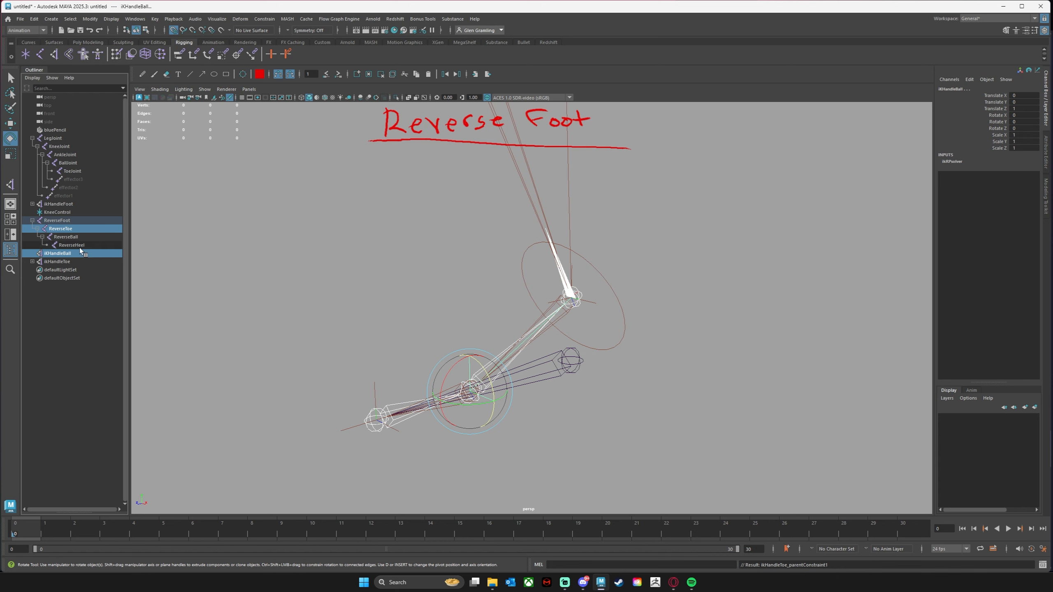
{"action": "left_click", "coordinate": [269, 19]}
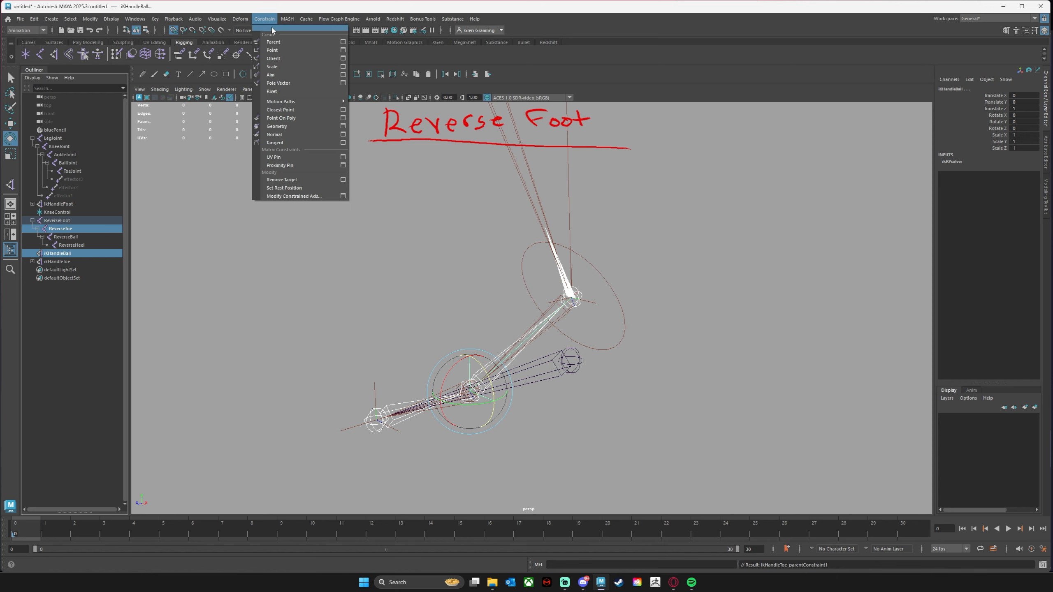
{"action": "left_click", "coordinate": [277, 40]}
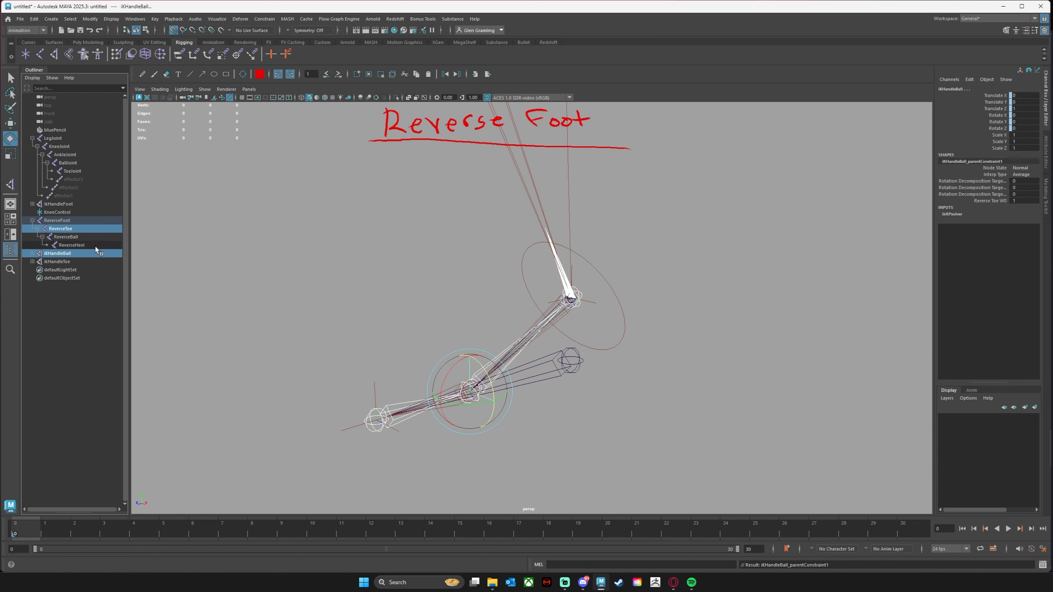
Apply a Parent constraint with the ReverseBall joint driving ikHandleFoot, leaving nothing selected.
{"action": "left_click", "coordinate": [84, 237]}
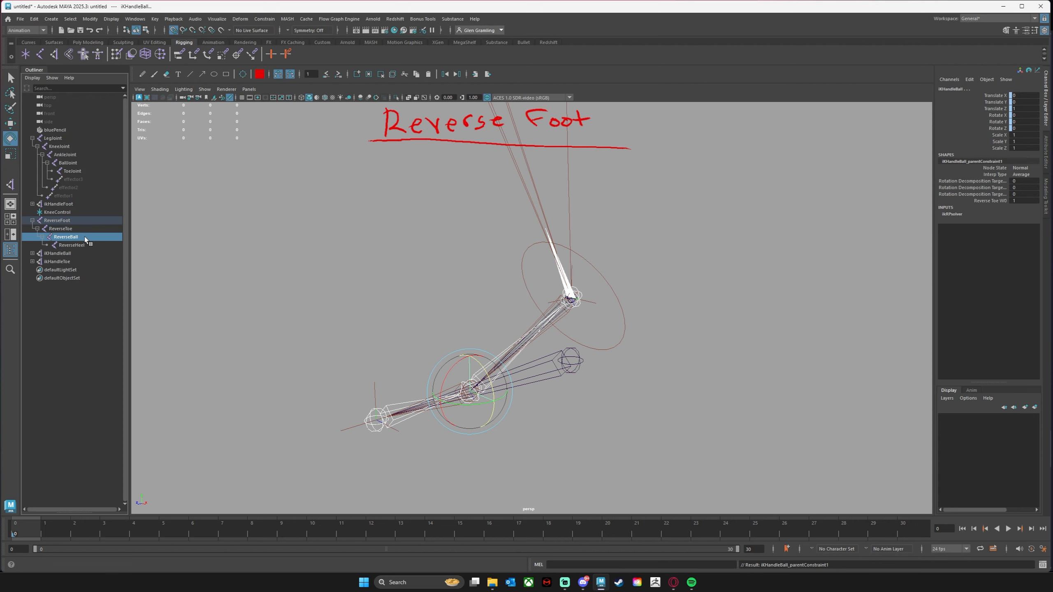
{"action": "left_click", "coordinate": [75, 205], "text": "ctrl"}
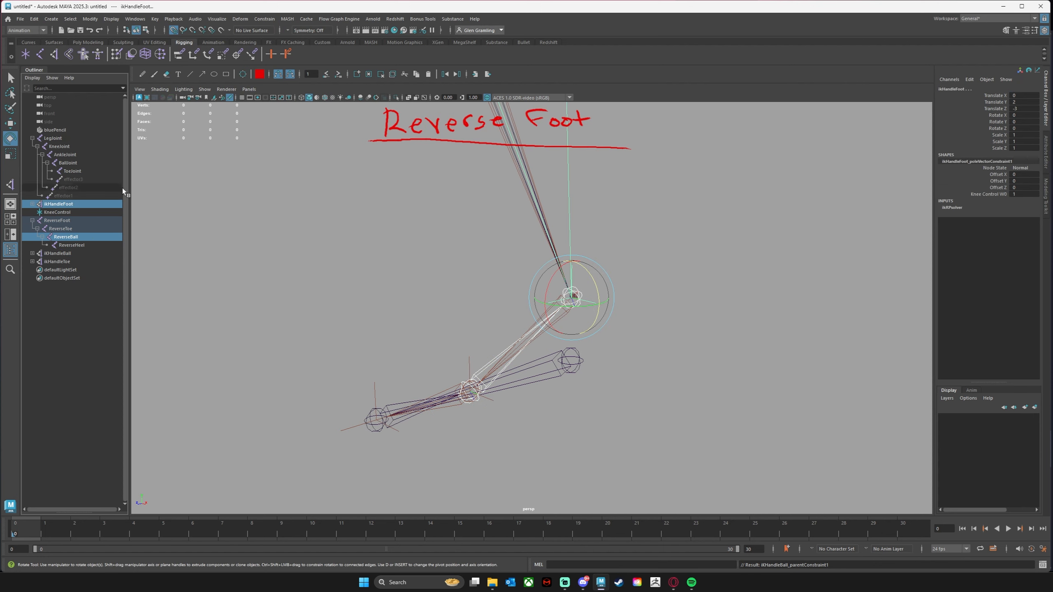
{"action": "left_click", "coordinate": [265, 19]}
{"action": "left_click", "coordinate": [272, 42]}
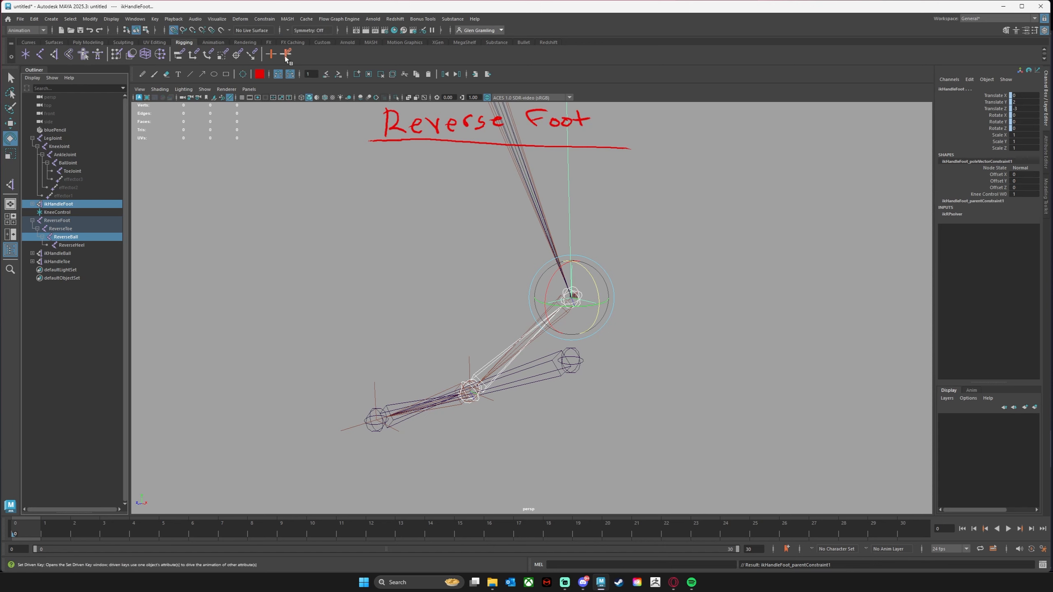
{"action": "left_click", "coordinate": [636, 360]}
Try moving the ReverseFoot joint to test how it carries the whole foot, undoing the move.
{"action": "left_click", "coordinate": [58, 221]}
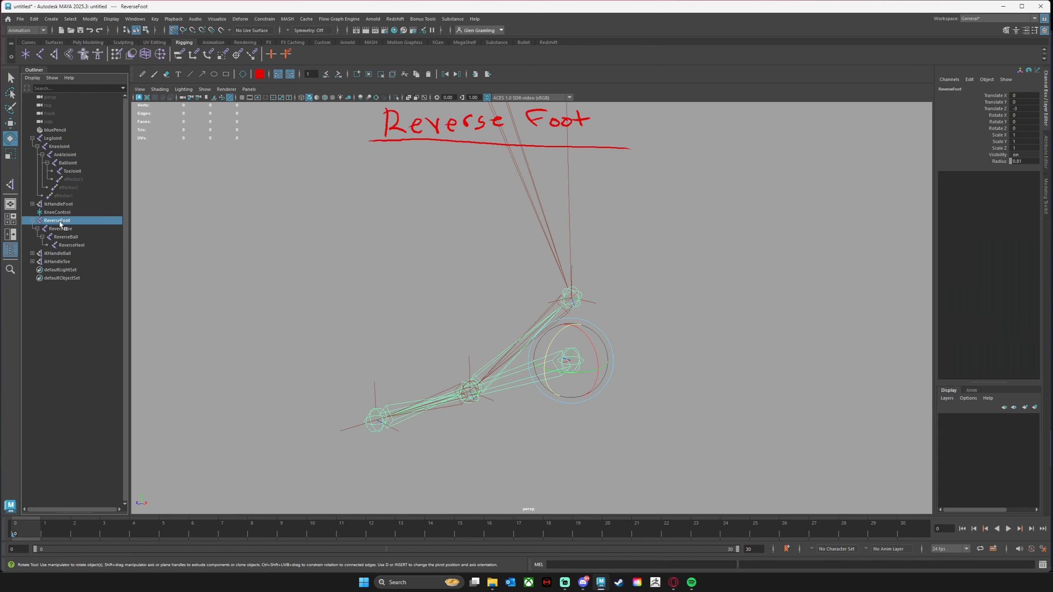
{"action": "key", "text": "w"}
{"action": "left_click_drag", "start_coordinate": [574, 365], "coordinate": [550, 387]}
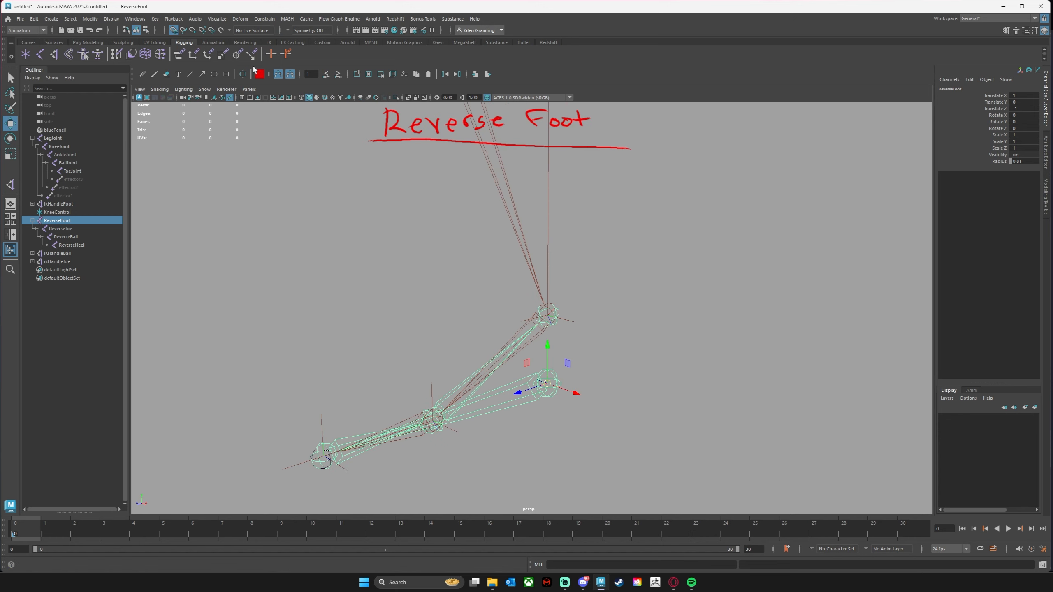
{"action": "key", "text": "ctrl+z"}
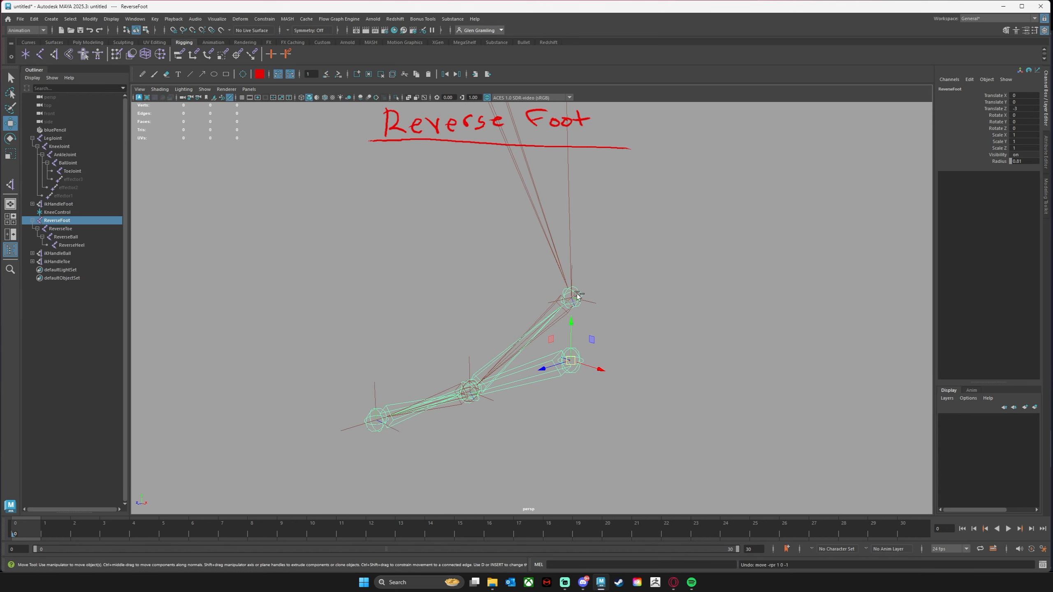
Move the ReverseFoot joint to about X 0.56, Y 0.432, Z -3.75, undoing a trial rotation.
{"action": "left_click_drag", "start_coordinate": [573, 359], "coordinate": [594, 323]}
{"action": "key", "text": "e"}
{"action": "key", "text": "ctrl+z"}
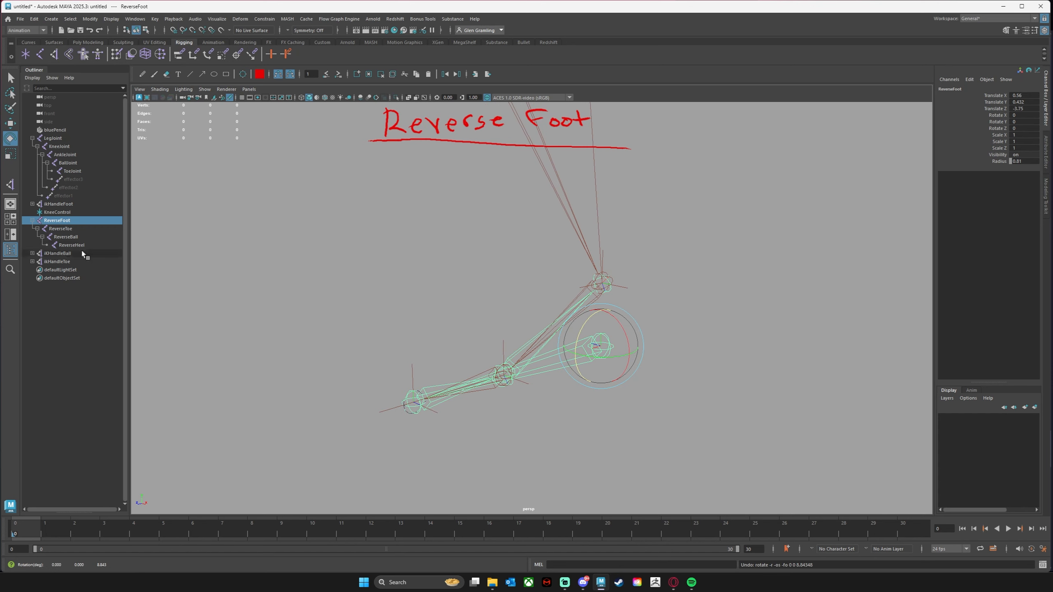
Try rotating ReverseToe and ReverseBall in turn to test the foot roll, undoing each rotation.
{"action": "left_click", "coordinate": [61, 229]}
{"action": "mouse_move", "coordinate": [398, 373]}
{"action": "left_mouse_down"}
{"action": "mouse_move", "coordinate": [376, 388]}
{"action": "mouse_move", "coordinate": [396, 381]}
{"action": "left_mouse_up"}
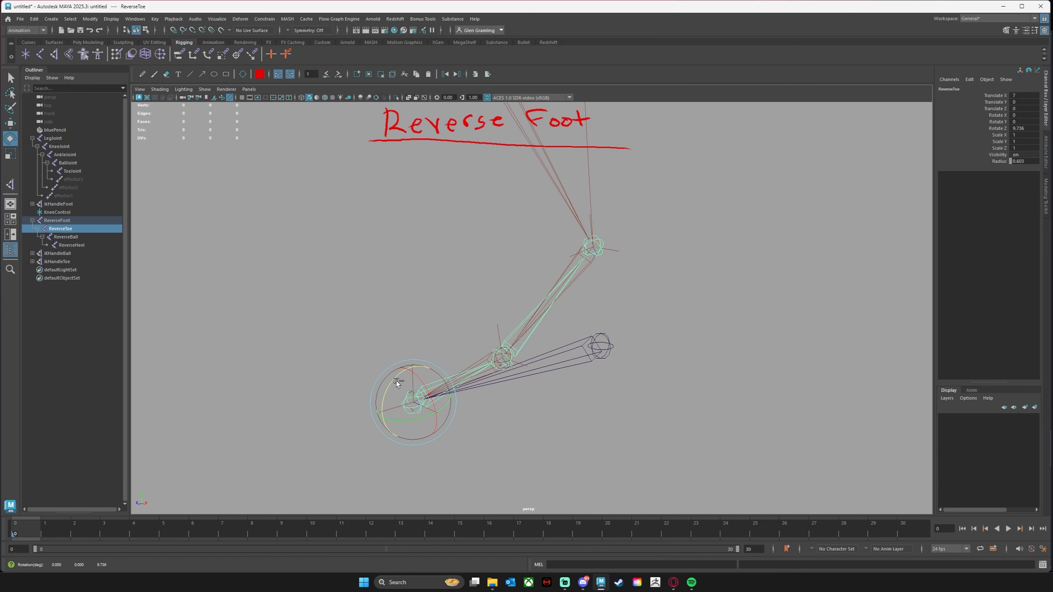
{"action": "key", "text": "ctrl+z"}
{"action": "left_click", "coordinate": [68, 236]}
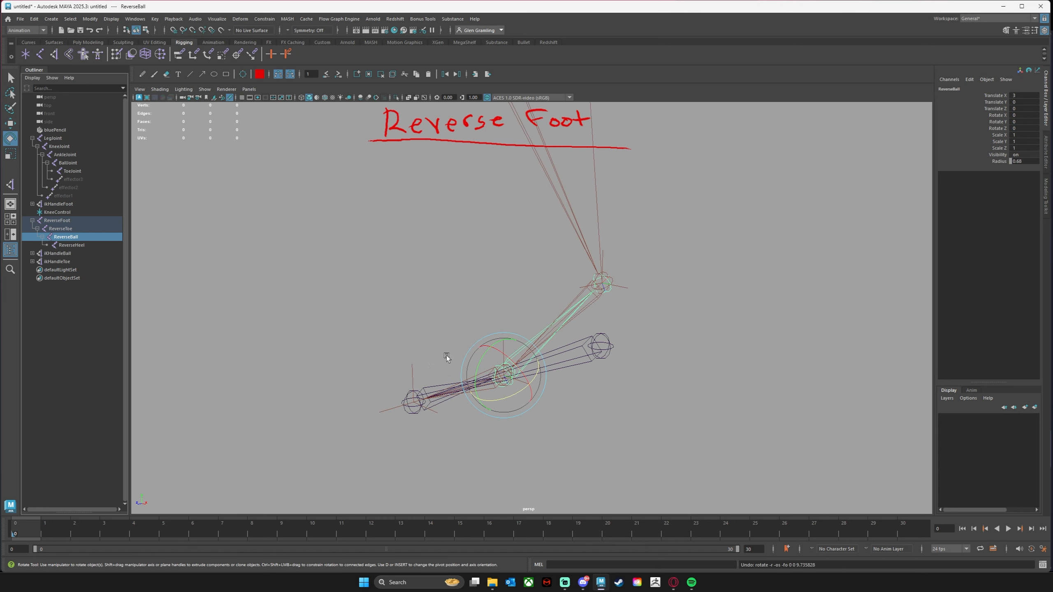
{"action": "mouse_move", "coordinate": [484, 352]}
{"action": "left_mouse_down"}
{"action": "mouse_move", "coordinate": [480, 367]}
{"action": "mouse_move", "coordinate": [499, 351]}
{"action": "mouse_move", "coordinate": [491, 357]}
{"action": "left_mouse_up"}
{"action": "key", "text": "ctrl+z"}
Try moving LegJoint to test how the leg bends above the planted foot, undoing the move.
{"action": "middle_click_drag", "start_coordinate": [574, 249], "coordinate": [569, 348], "text": "alt"}
{"action": "right_click_drag", "start_coordinate": [570, 348], "coordinate": [450, 246], "text": "alt"}
{"action": "middle_click_drag", "start_coordinate": [528, 206], "coordinate": [590, 287], "text": "alt"}
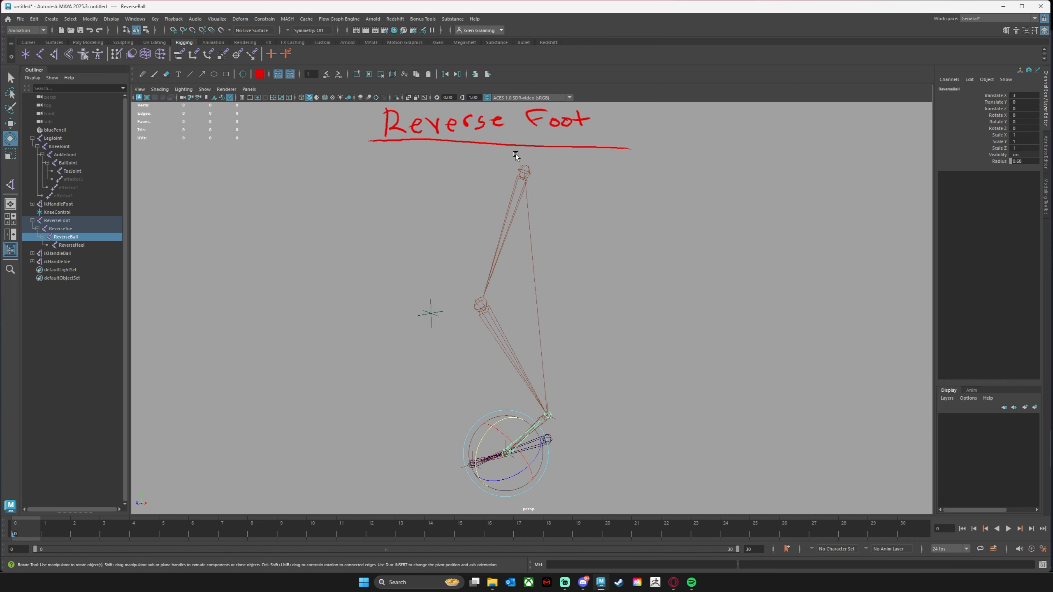
{"action": "left_click", "coordinate": [521, 167]}
{"action": "left_click_drag", "start_coordinate": [408, 199], "coordinate": [456, 211], "text": "alt"}
{"action": "key", "text": "w"}
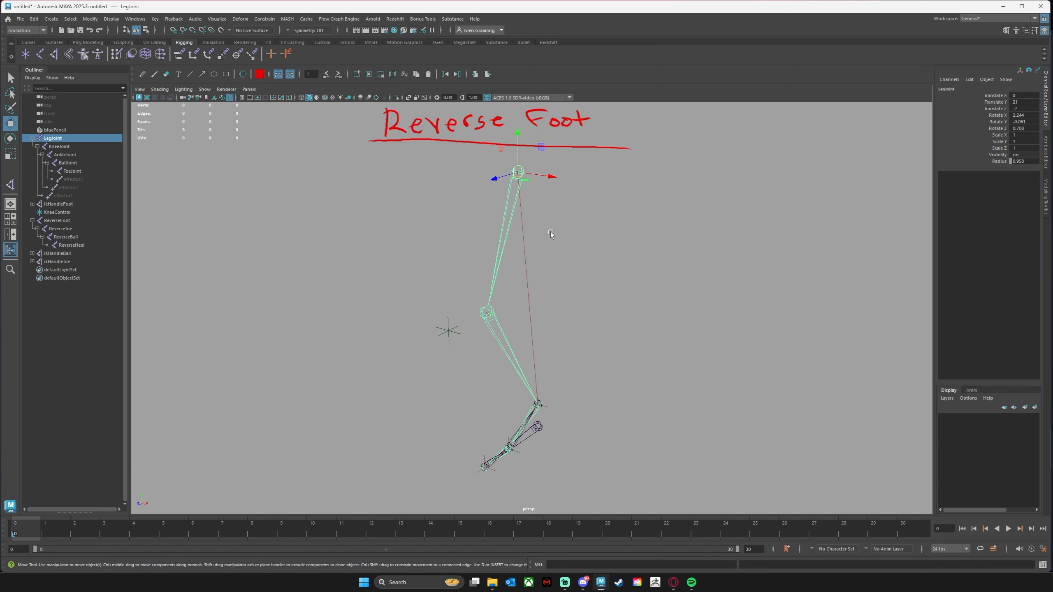
{"action": "left_click_drag", "start_coordinate": [550, 232], "coordinate": [614, 222], "text": "alt"}
{"action": "left_click_drag", "start_coordinate": [512, 173], "coordinate": [530, 227]}
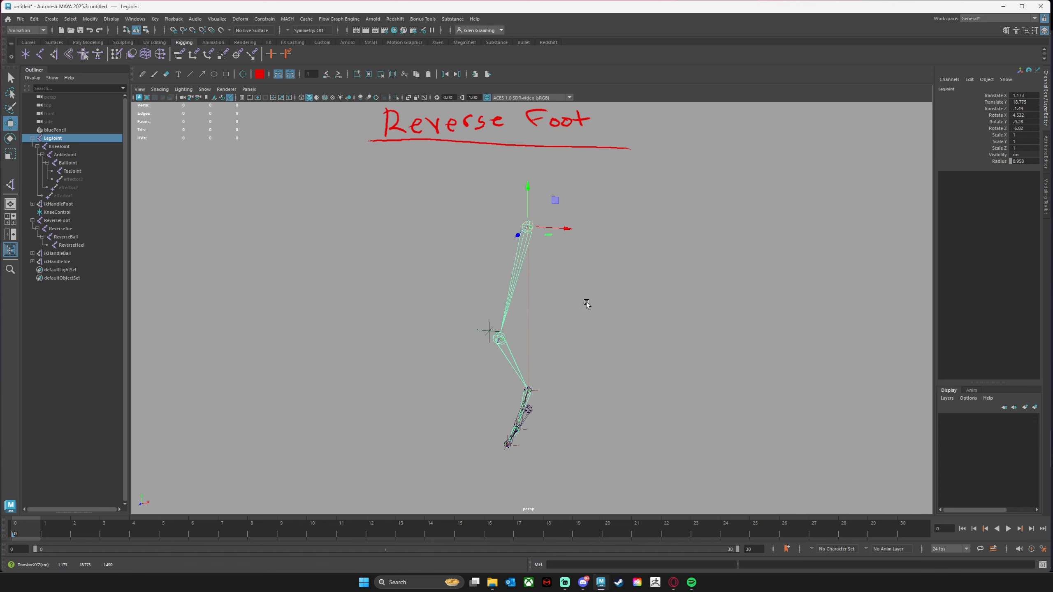
{"action": "mouse_move", "coordinate": [530, 307]}
{"action": "middle_mouse_down"}
{"action": "mouse_move", "coordinate": [555, 314]}
{"action": "mouse_move", "coordinate": [543, 297]}
{"action": "middle_mouse_up"}
{"action": "key", "text": "ctrl+z"}
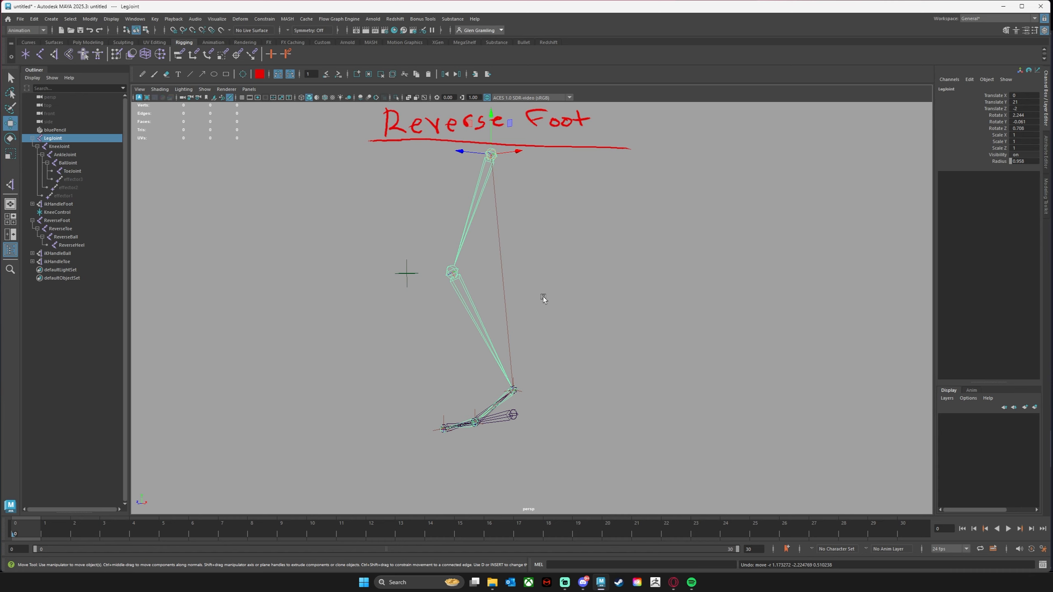
Create a NURBS circle at the origin as a control for the foot.
{"action": "middle_click_drag", "start_coordinate": [550, 287], "coordinate": [534, 352], "text": "alt"}
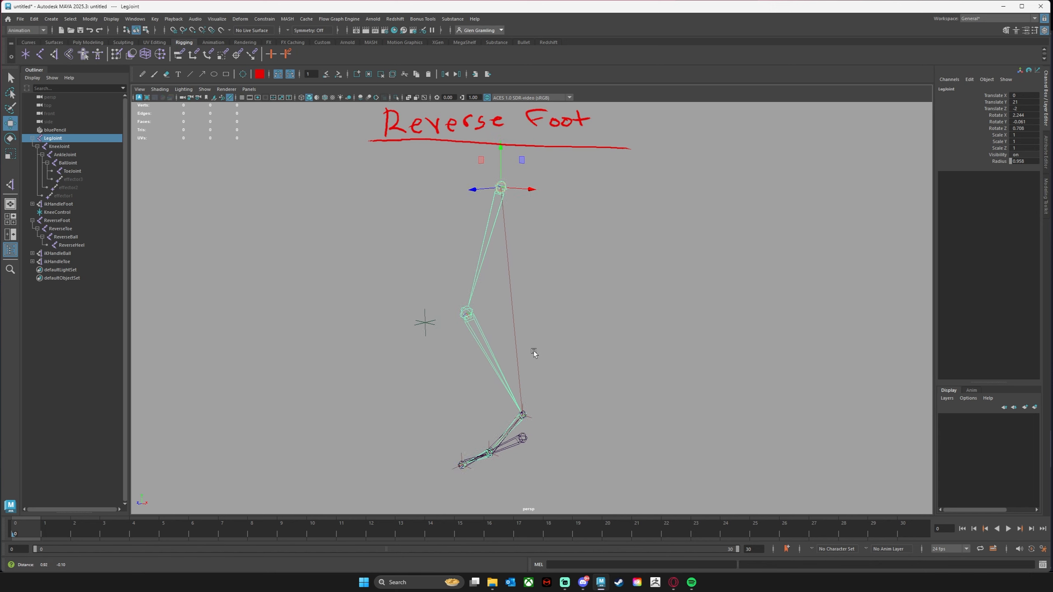
{"action": "scroll", "coordinate": [534, 352], "scroll_direction": "down", "scroll_amount": 1}
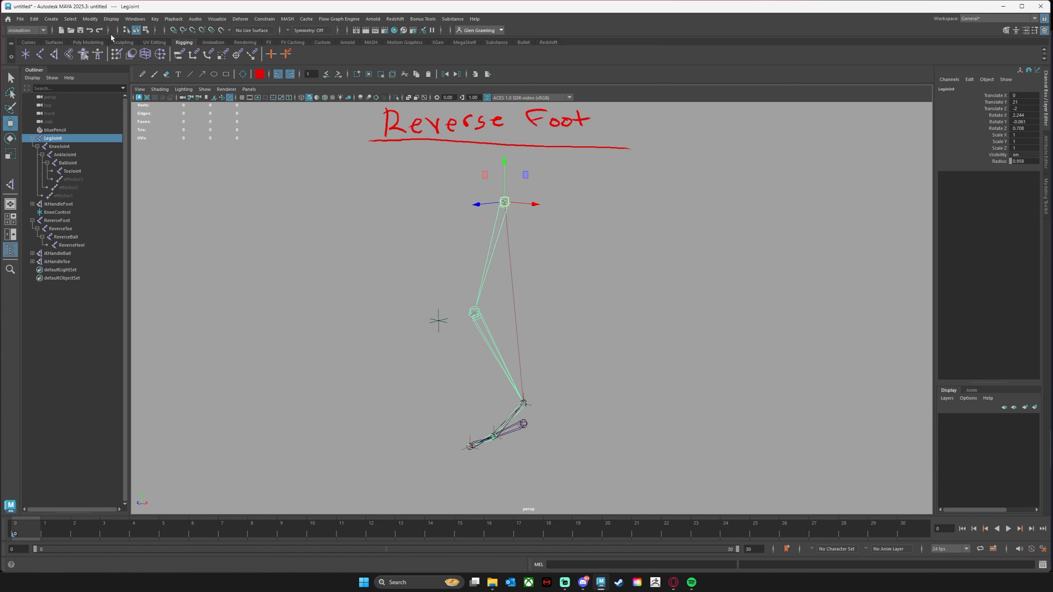
{"action": "left_click", "coordinate": [28, 42]}
{"action": "left_click", "coordinate": [25, 54]}
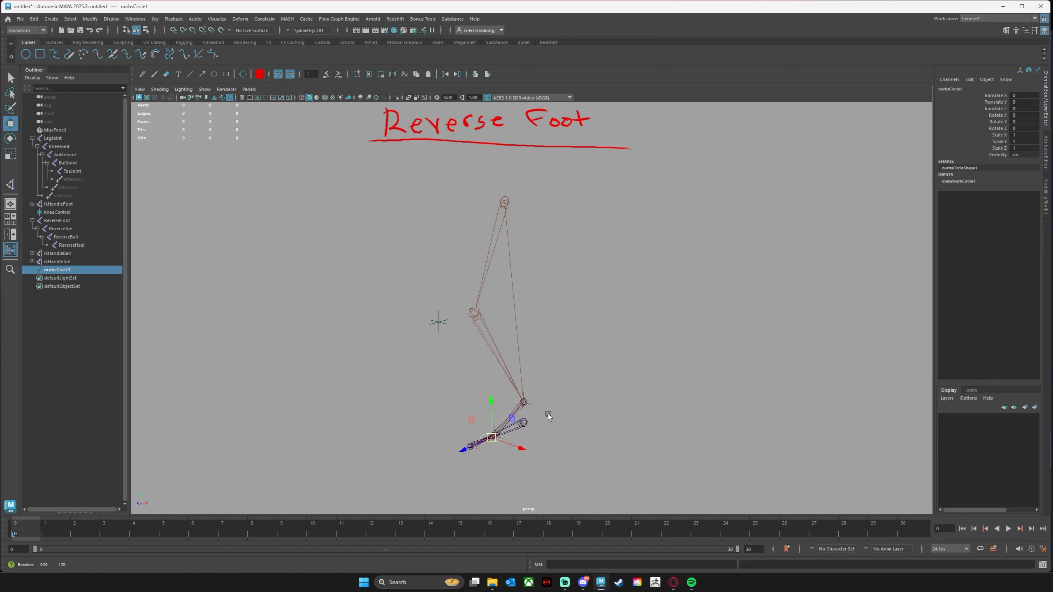
Scale the circle to about 2.897 in X and 5.246 in Z, and shift it to about -0.541 in Z to surround the foot.
{"action": "left_click_drag", "start_coordinate": [548, 415], "coordinate": [542, 423], "text": "alt"}
{"action": "key", "text": "e"}
{"action": "key", "text": "r"}
{"action": "left_click_drag", "start_coordinate": [469, 444], "coordinate": [357, 461]}
{"action": "left_click_drag", "start_coordinate": [539, 455], "coordinate": [576, 473]}
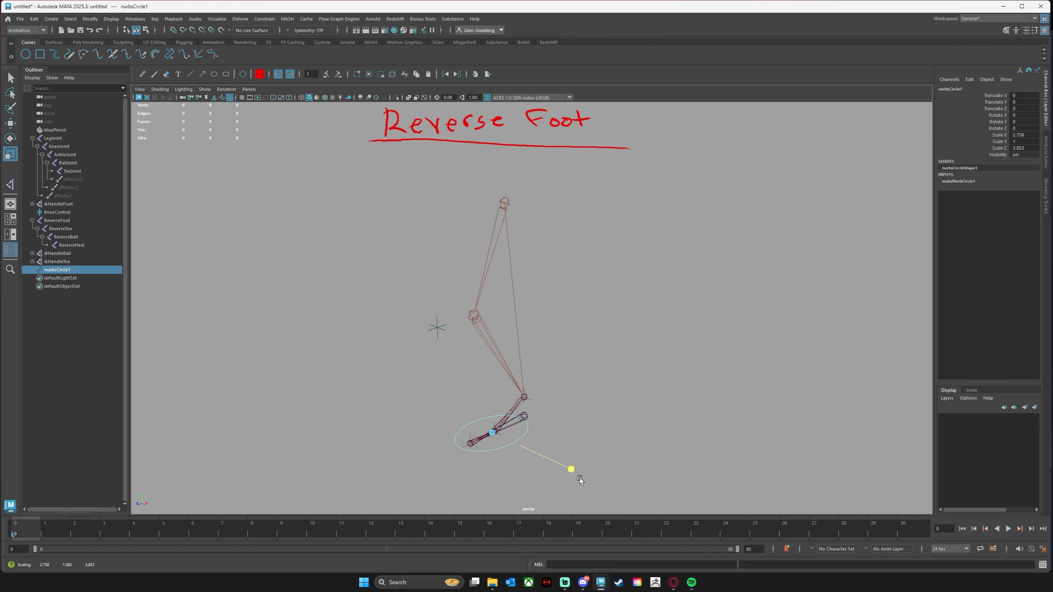
{"action": "left_click_drag", "start_coordinate": [464, 446], "coordinate": [509, 392]}
{"action": "key", "text": "w"}
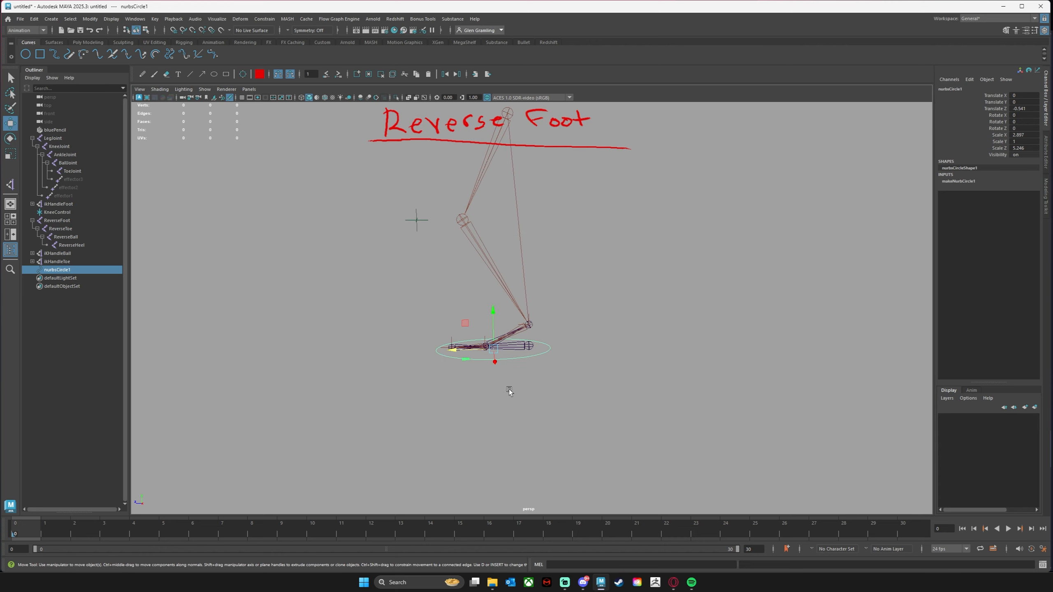
Rename the NURBS circle around the foot as FootControl.
{"action": "middle_click_drag", "start_coordinate": [526, 361], "coordinate": [517, 388], "text": "alt"}
{"action": "left_click_drag", "start_coordinate": [517, 388], "coordinate": [501, 407], "text": "alt"}
{"action": "right_click_drag", "start_coordinate": [479, 374], "coordinate": [610, 378], "text": "alt"}
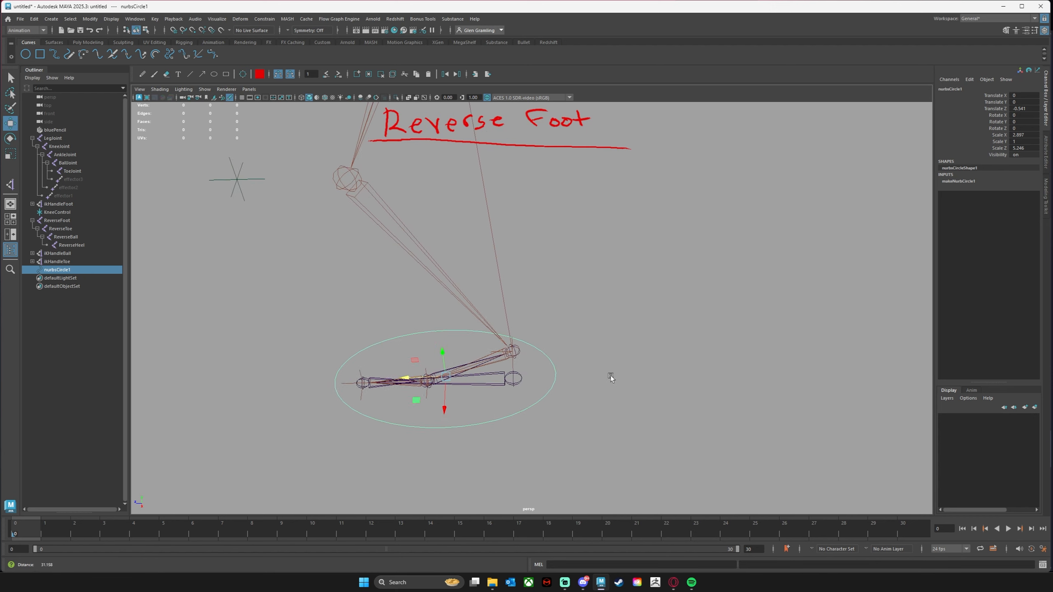
{"action": "left_click_drag", "start_coordinate": [610, 375], "coordinate": [514, 335], "text": "alt"}
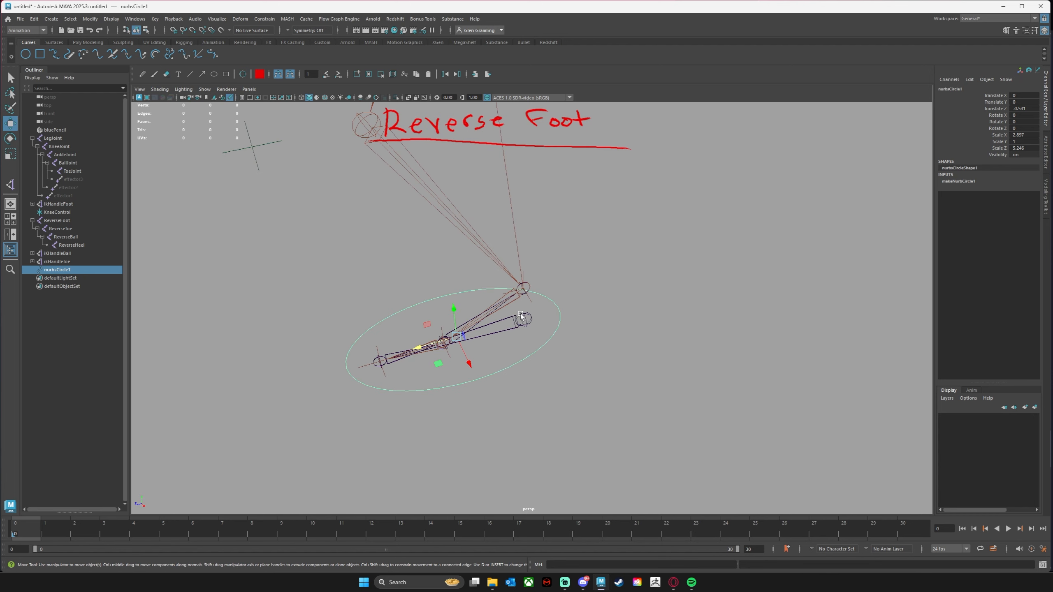
{"action": "left_click", "coordinate": [521, 316]}
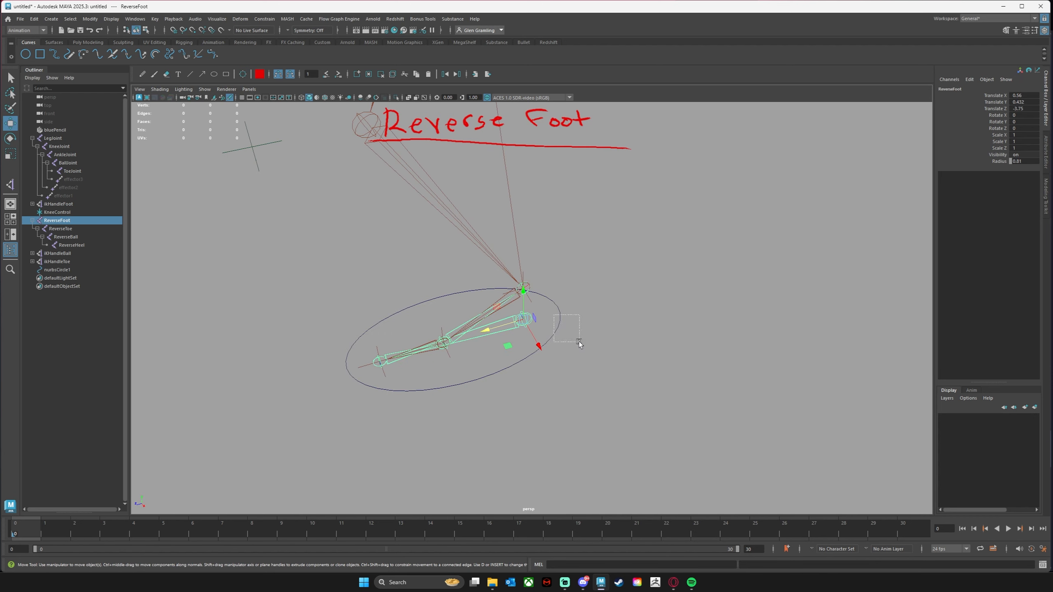
{"action": "left_click", "coordinate": [559, 319]}
{"action": "left_click_drag", "start_coordinate": [576, 343], "coordinate": [576, 404], "text": "alt"}
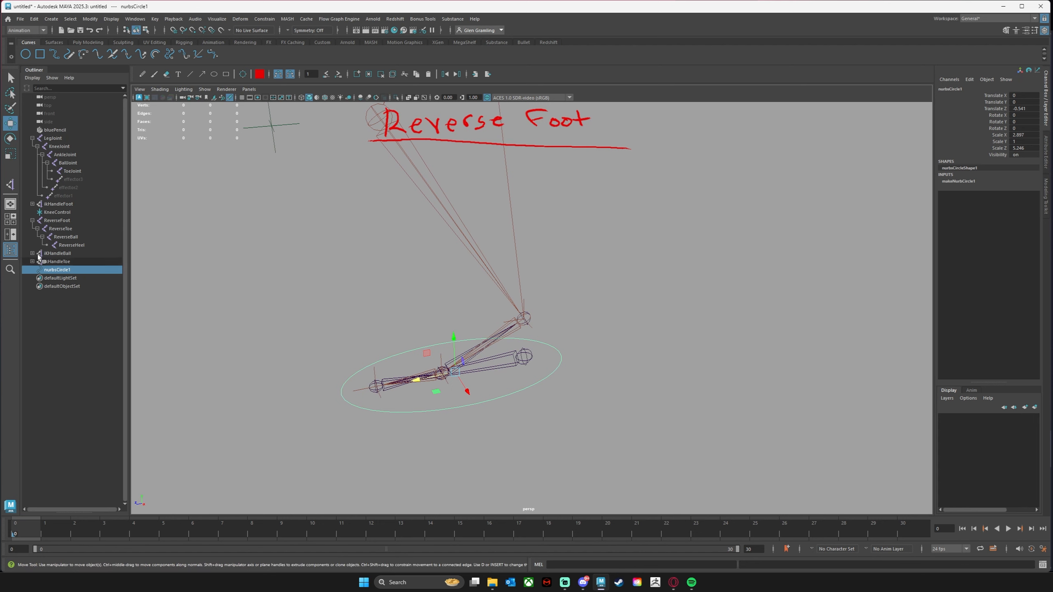
{"action": "double_click", "coordinate": [82, 270]}
{"action": "type", "text": "FootControl"}
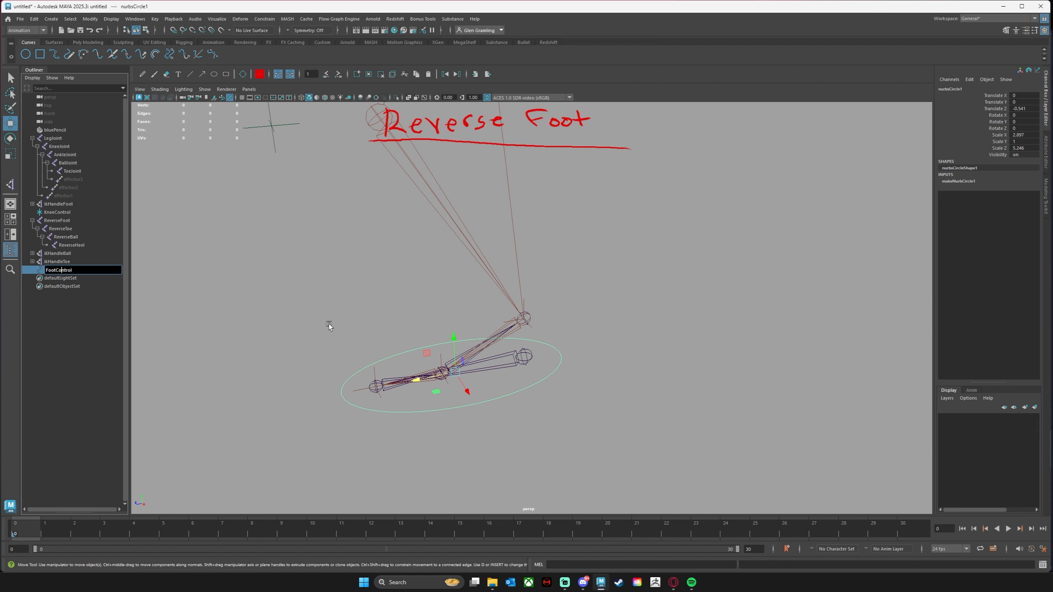
{"action": "key", "text": "Return"}
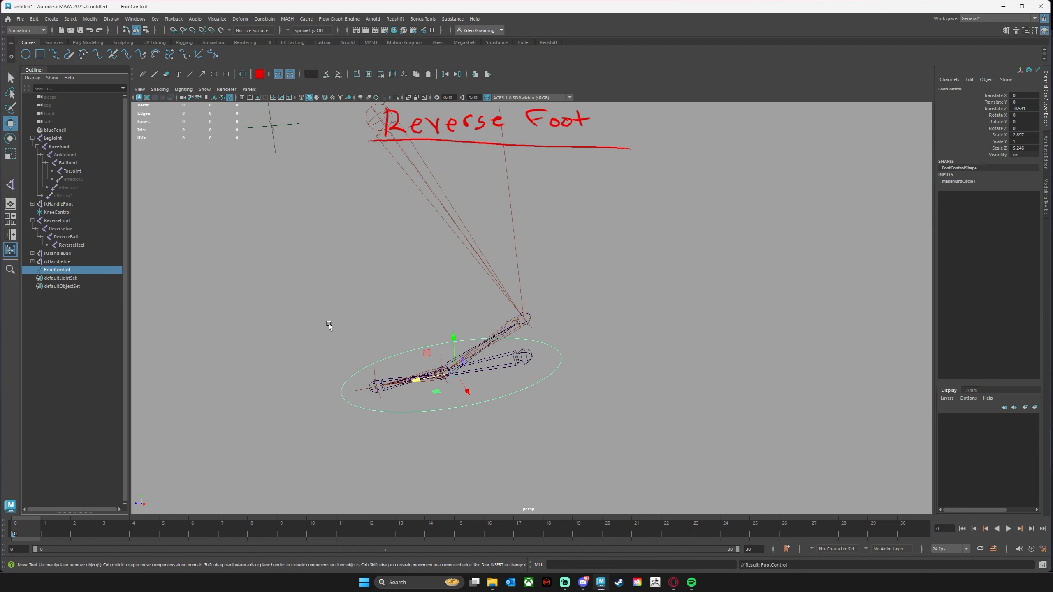
Parent constrain the ReverseFoot joint to the FootControl curve.
{"action": "left_click", "coordinate": [516, 375]}
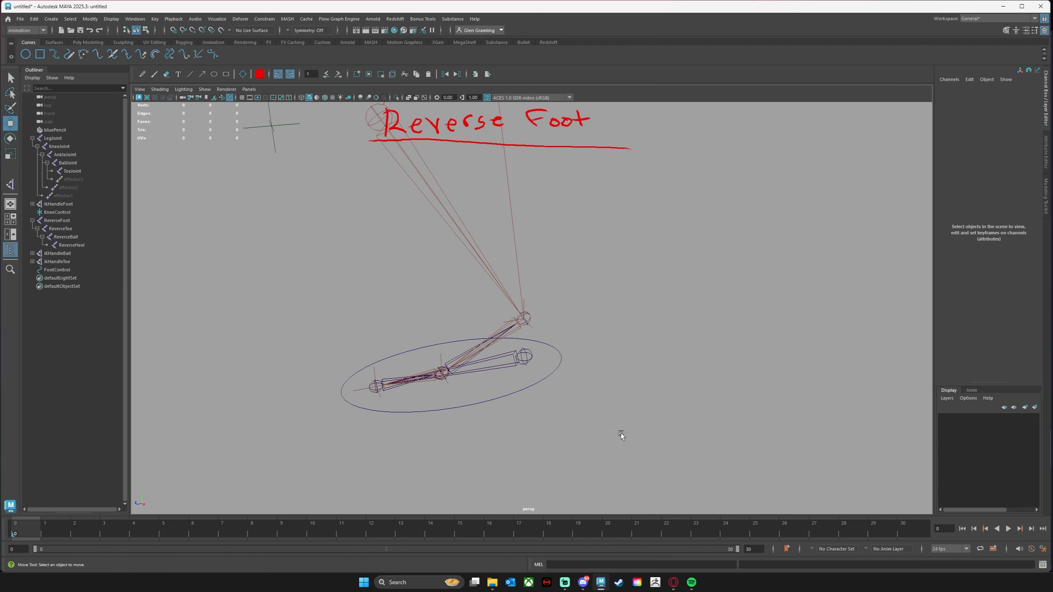
{"action": "left_click_drag", "start_coordinate": [531, 373], "coordinate": [626, 391]}
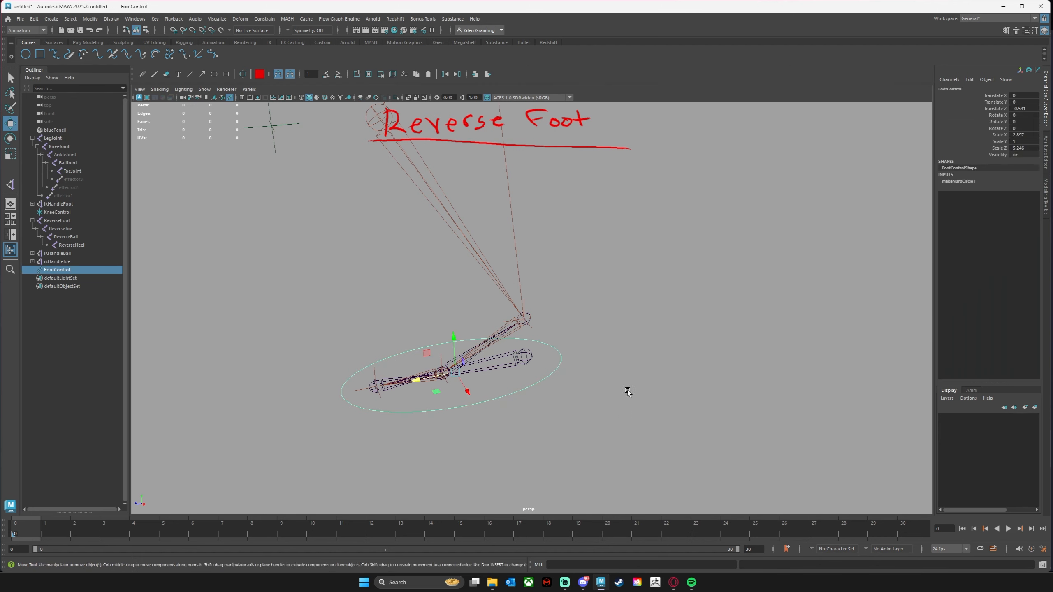
{"action": "left_click", "coordinate": [525, 356], "text": "shift"}
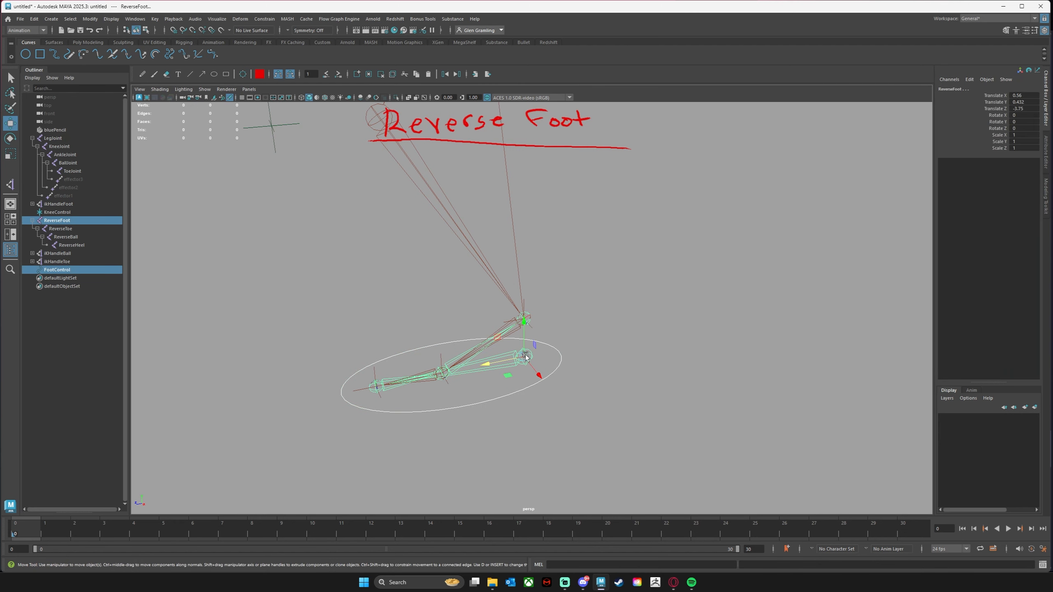
{"action": "left_click", "coordinate": [263, 19]}
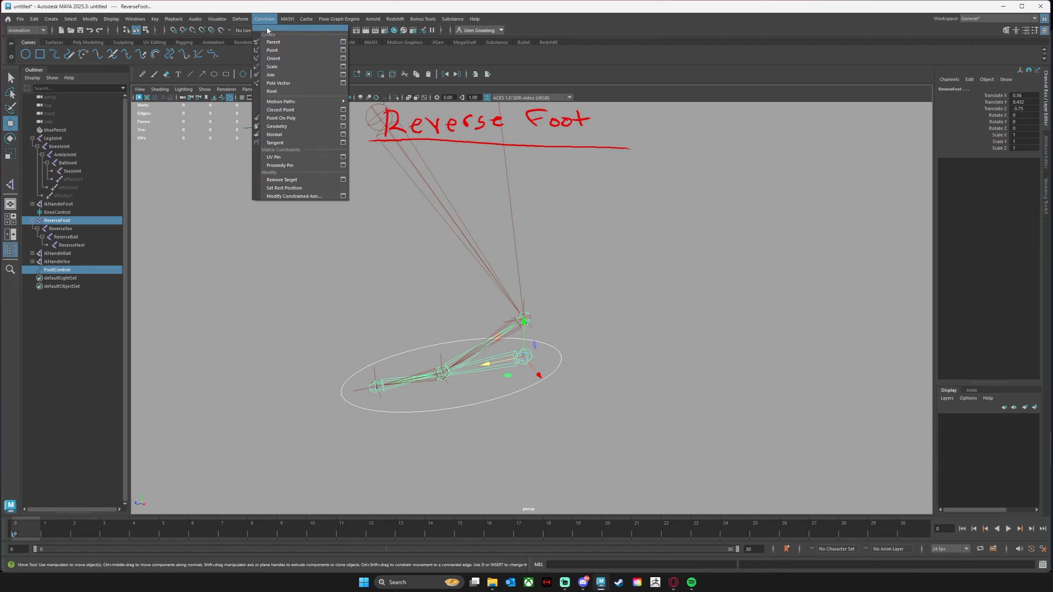
{"action": "left_click", "coordinate": [271, 41]}
Try moving FootControl to test how the reverse foot chain and leg follow it, undoing the moves.
{"action": "mouse_move", "coordinate": [564, 366]}
{"action": "left_mouse_down", "text": "alt"}
{"action": "mouse_move", "coordinate": [579, 363]}
{"action": "mouse_move", "coordinate": [557, 385]}
{"action": "left_mouse_up", "text": "alt"}
{"action": "left_click_drag", "start_coordinate": [482, 384], "coordinate": [499, 456]}
{"action": "middle_click_drag", "start_coordinate": [583, 404], "coordinate": [643, 359], "text": "alt"}
{"action": "left_click_drag", "start_coordinate": [508, 339], "coordinate": [488, 279]}
{"action": "key", "text": "ctrl+z"}
{"action": "key", "text": "ctrl+z"}
{"action": "key", "text": "ctrl+z"}
{"action": "key", "text": "ctrl+z"}
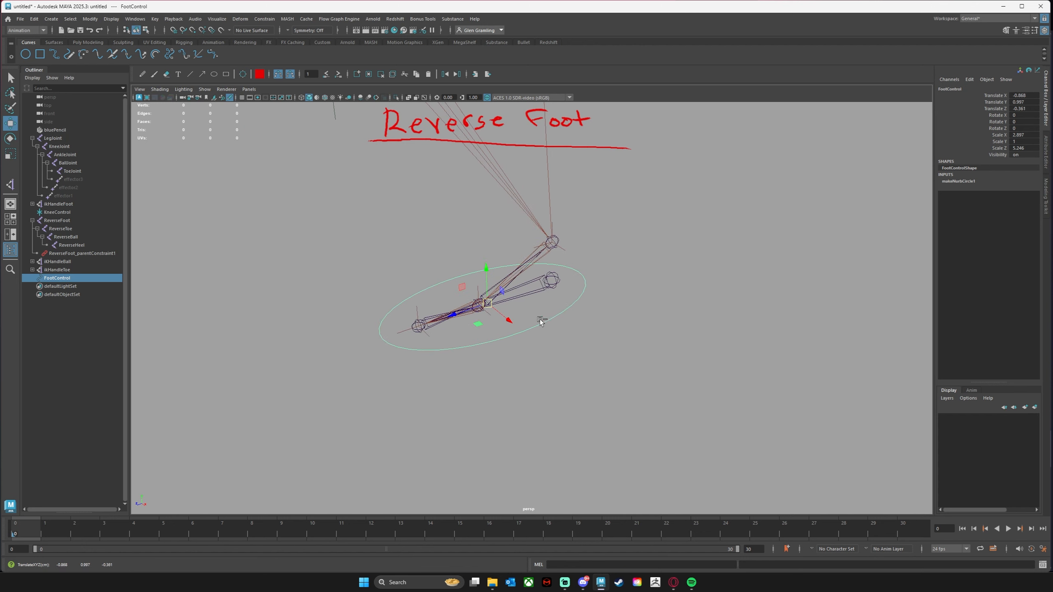
Collapse the ReverseFoot and LegJoint hierarchies in the Outliner.
{"action": "left_click_drag", "start_coordinate": [534, 330], "coordinate": [502, 352], "text": "alt"}
{"action": "scroll", "coordinate": [520, 291], "scroll_direction": "up", "scroll_amount": 1}
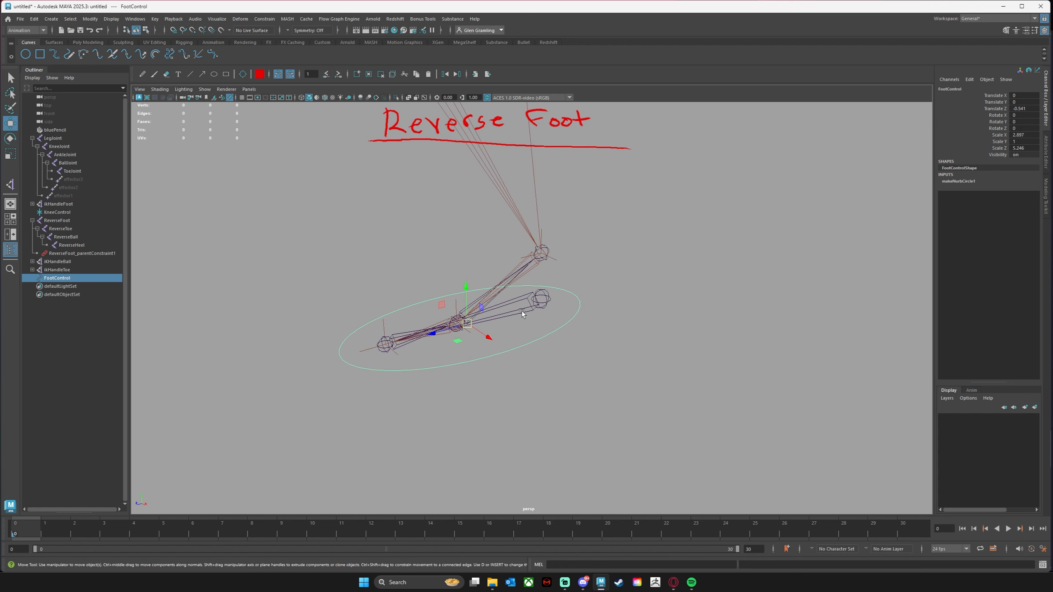
{"action": "left_click_drag", "start_coordinate": [521, 311], "coordinate": [507, 339], "text": "alt"}
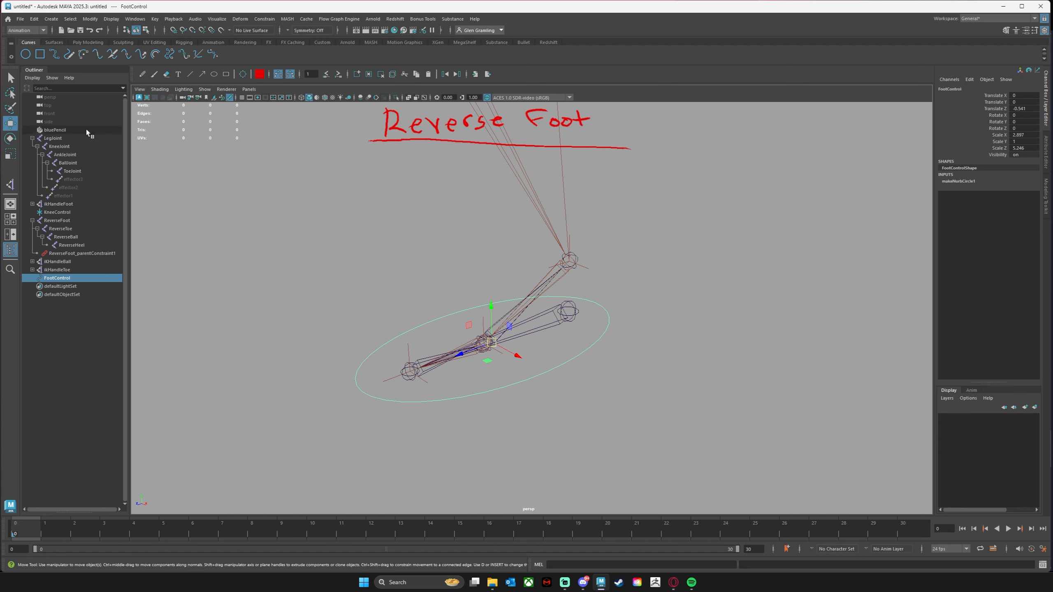
{"action": "left_click", "coordinate": [32, 220]}
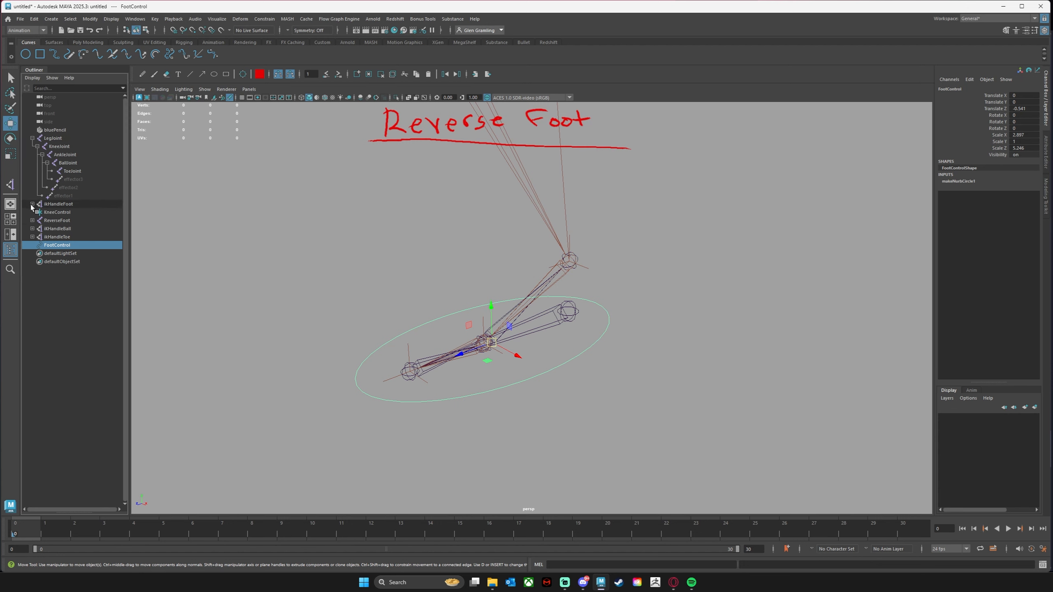
{"action": "left_click", "coordinate": [33, 138]}
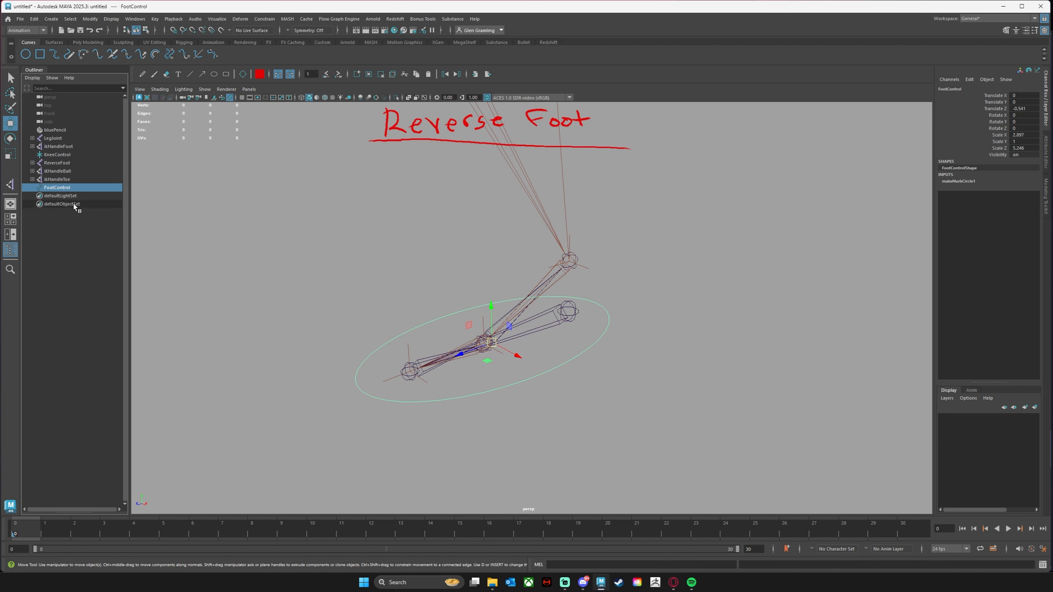
{"action": "left_click_drag", "start_coordinate": [316, 270], "coordinate": [415, 348], "text": "alt"}
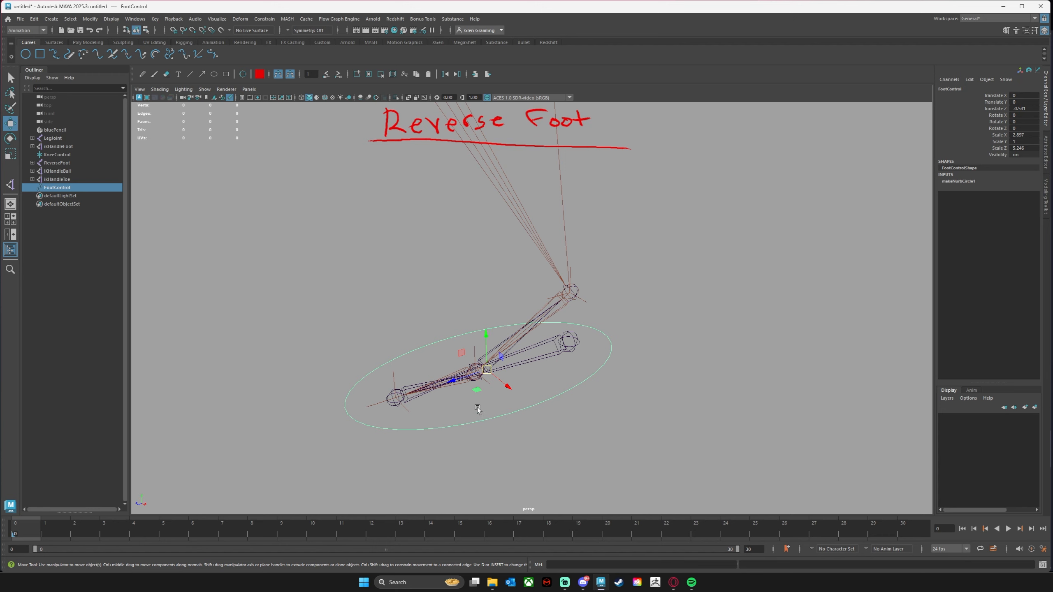
{"action": "left_click_drag", "start_coordinate": [477, 407], "coordinate": [499, 327], "text": "alt"}
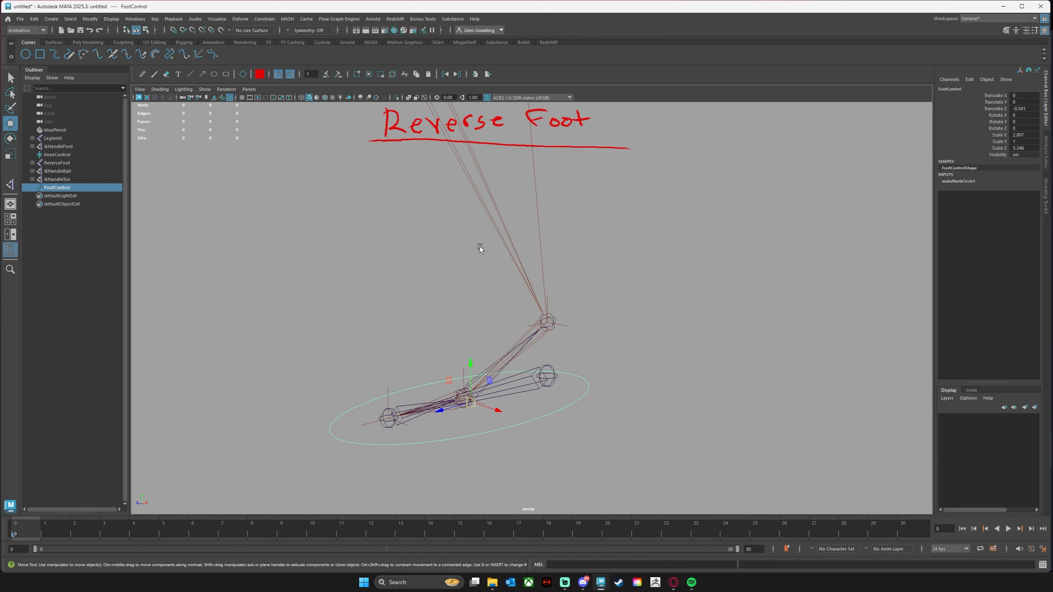
{"action": "middle_click_drag", "start_coordinate": [479, 247], "coordinate": [493, 289], "text": "alt"}
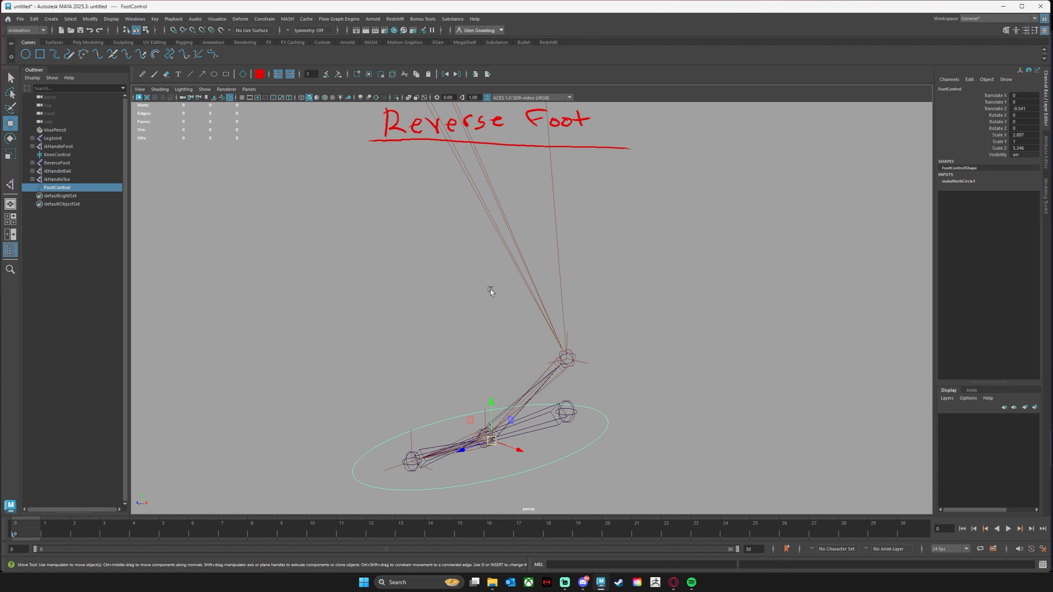
{"action": "left_click_drag", "start_coordinate": [474, 366], "coordinate": [510, 350], "text": "alt"}
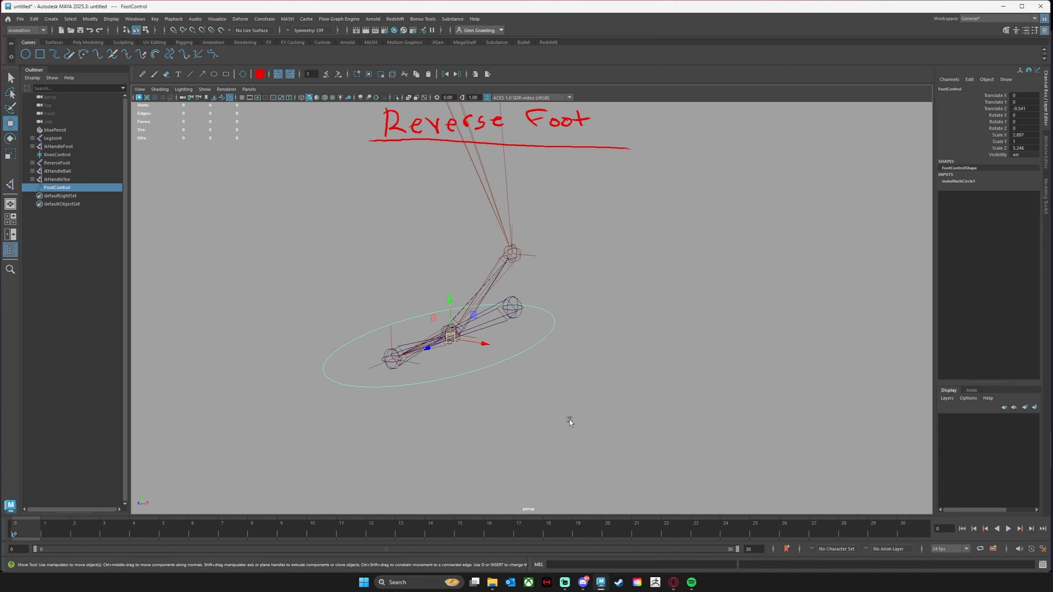
{"action": "middle_click_drag", "start_coordinate": [331, 200], "coordinate": [354, 230], "text": "alt"}
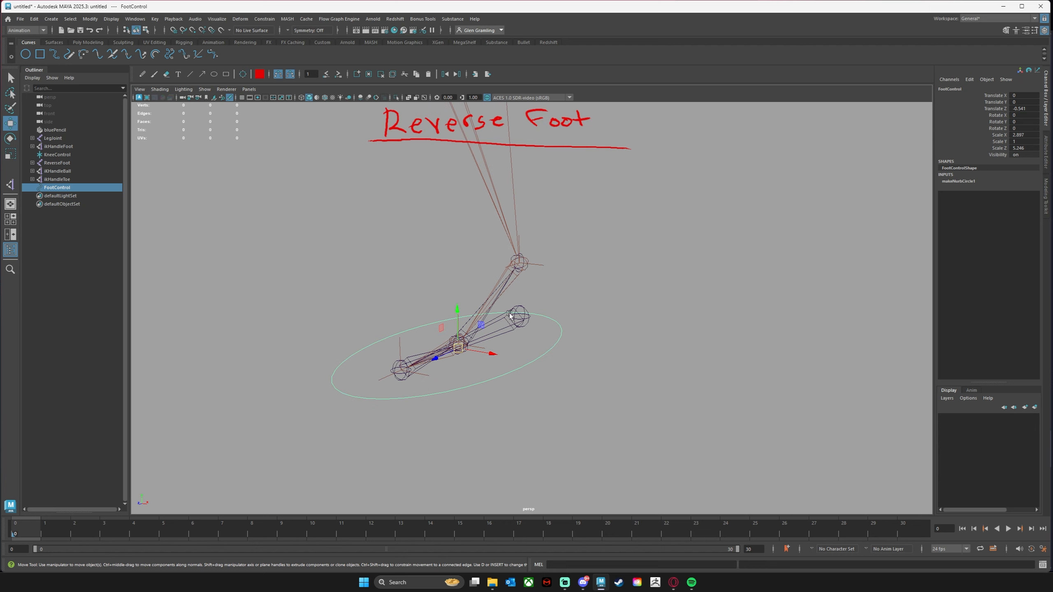
{"action": "left_click_drag", "start_coordinate": [551, 367], "coordinate": [497, 384], "text": "alt"}
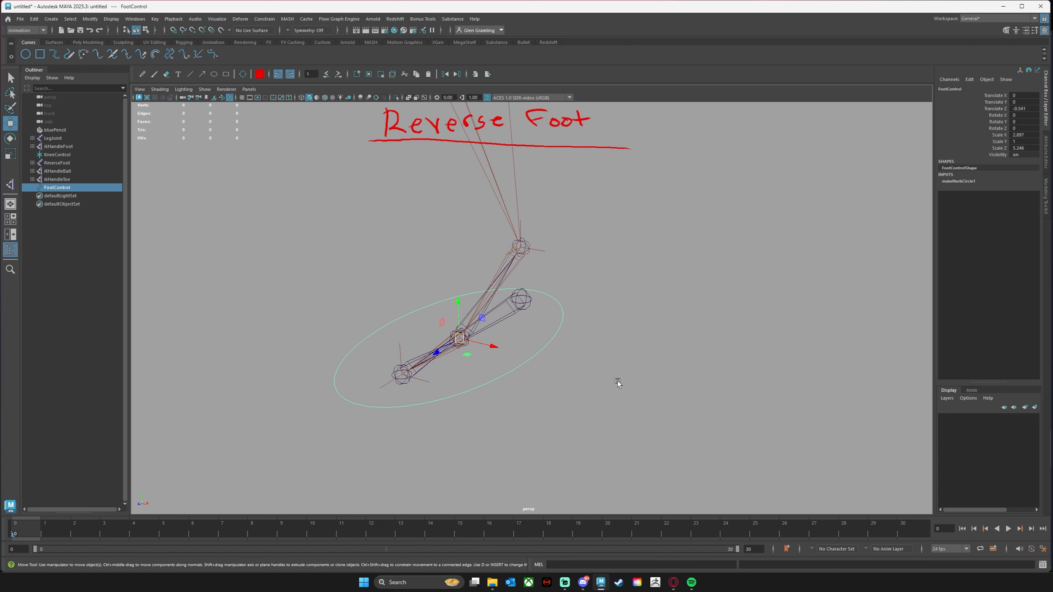
{"action": "left_click_drag", "start_coordinate": [537, 350], "coordinate": [520, 361], "text": "alt"}
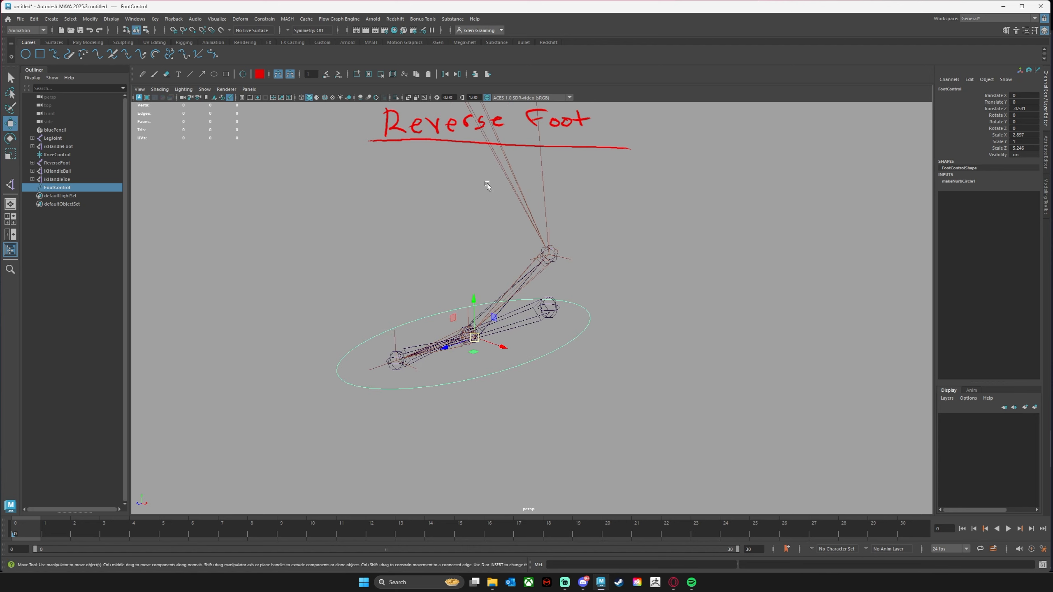
Add a keyable float attribute named ToeRoll to FootControl with minimum -5, maximum 10 and default 0.
{"action": "left_click", "coordinate": [90, 18]}
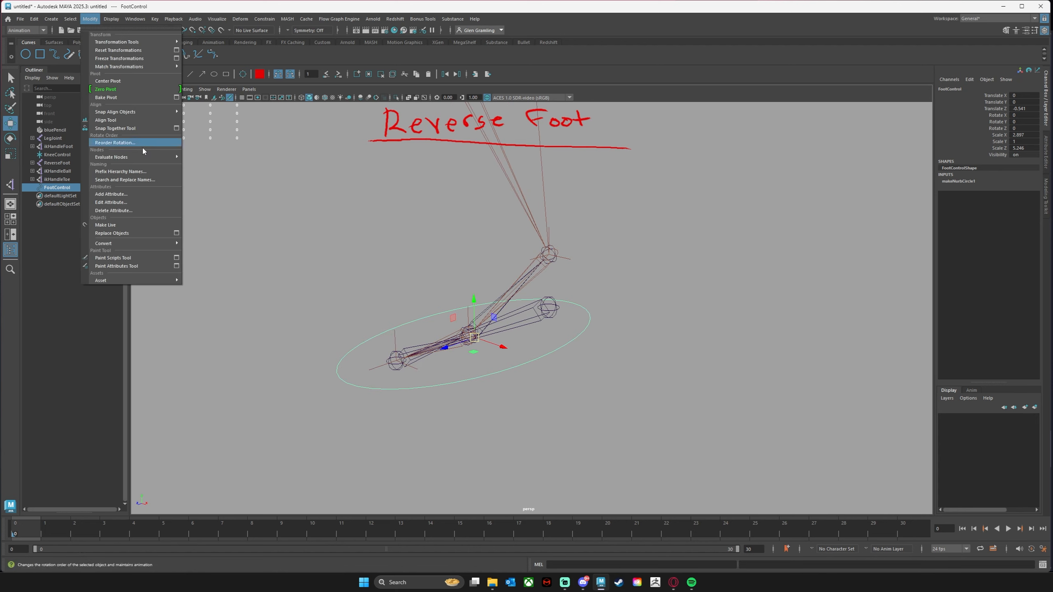
{"action": "left_click", "coordinate": [111, 193]}
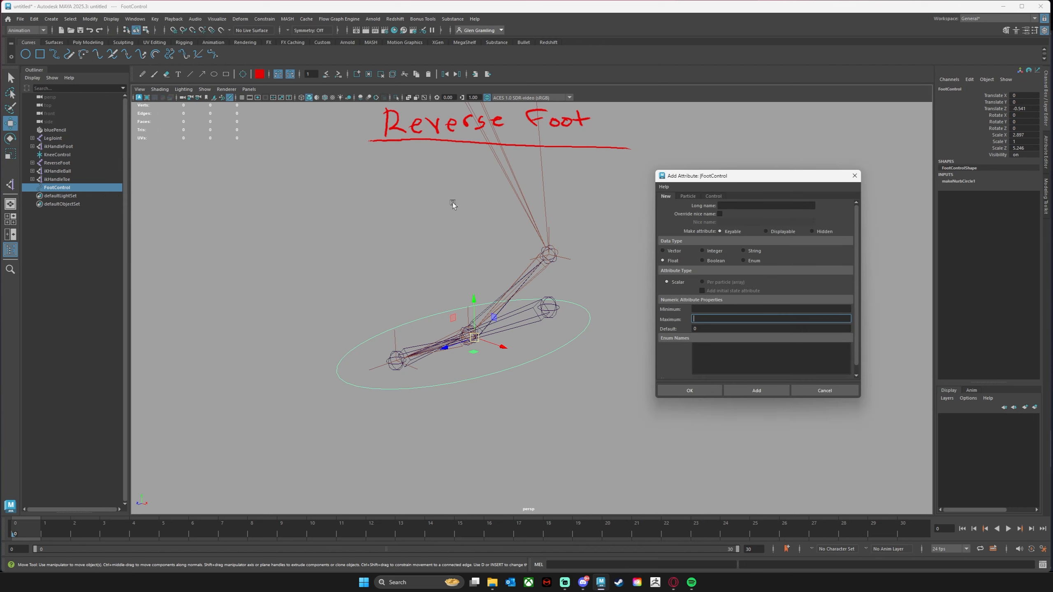
{"action": "left_click_drag", "start_coordinate": [734, 178], "coordinate": [690, 169]}
{"action": "left_click", "coordinate": [715, 197]}
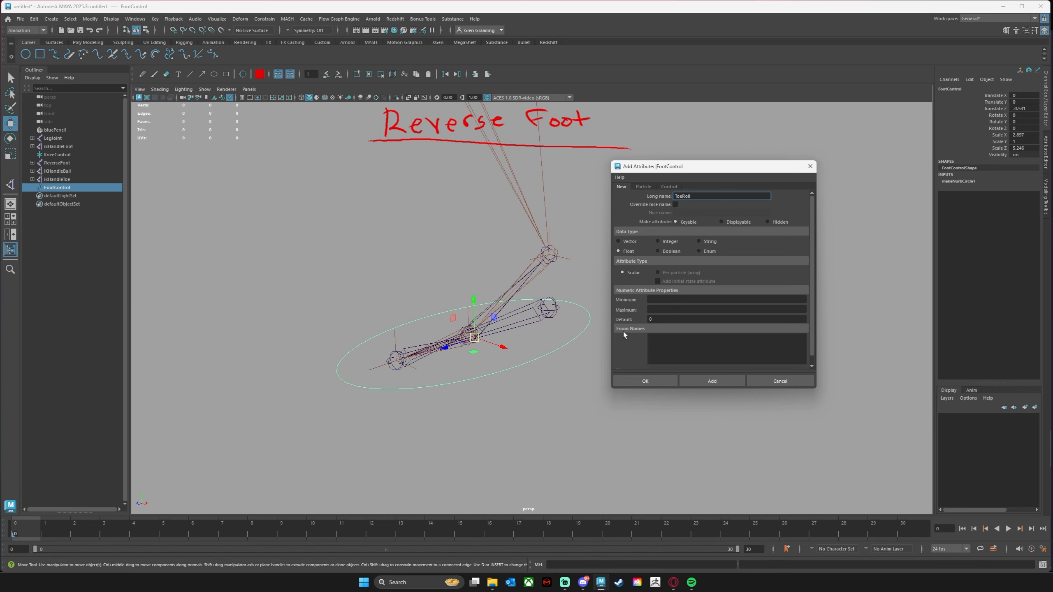
{"action": "left_click", "coordinate": [666, 299]}
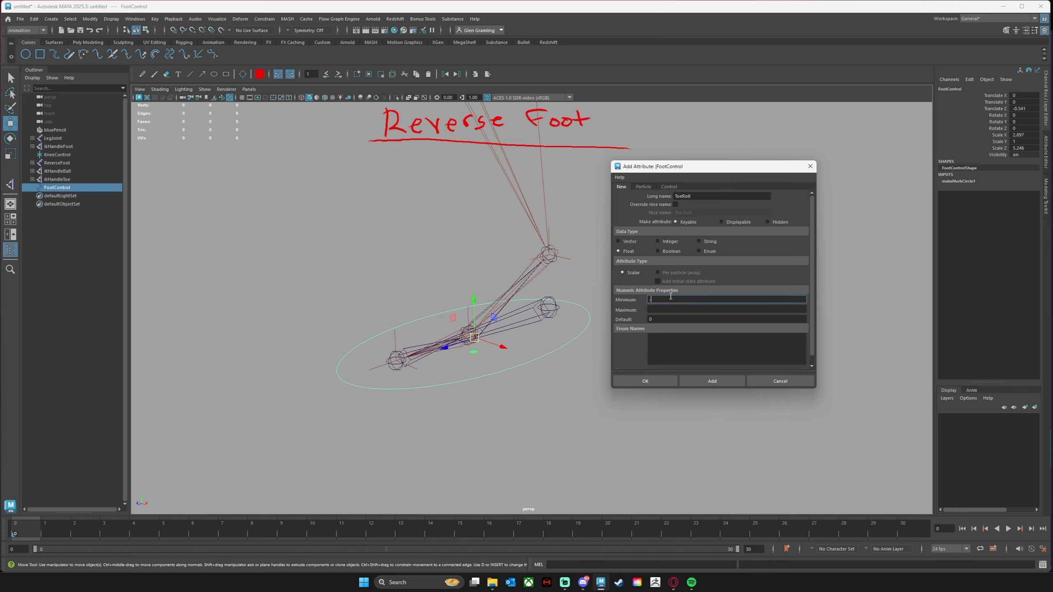
{"action": "left_click", "coordinate": [659, 310]}
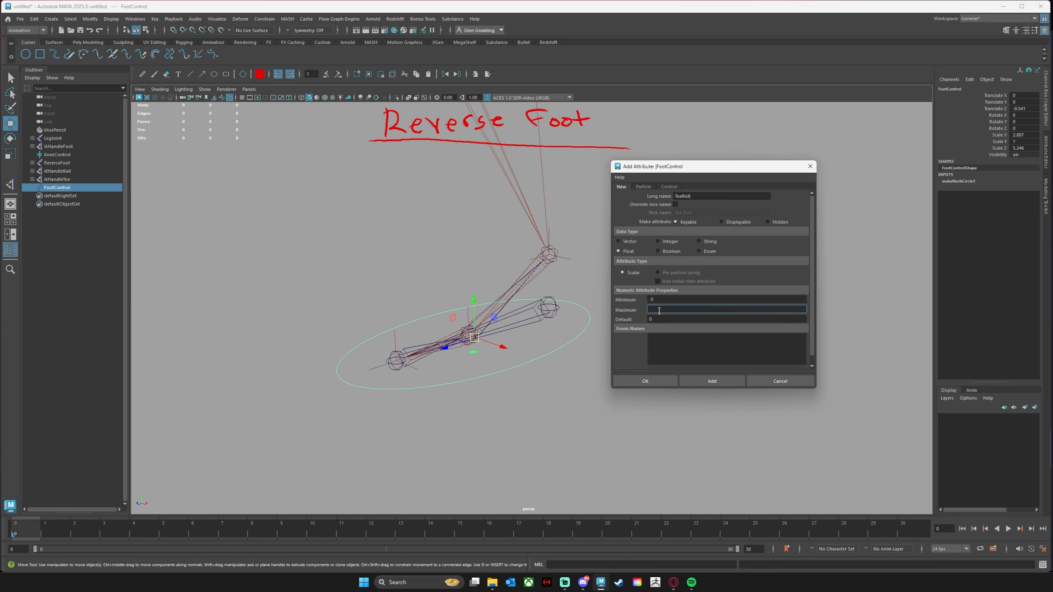
{"action": "type", "text": "10"}
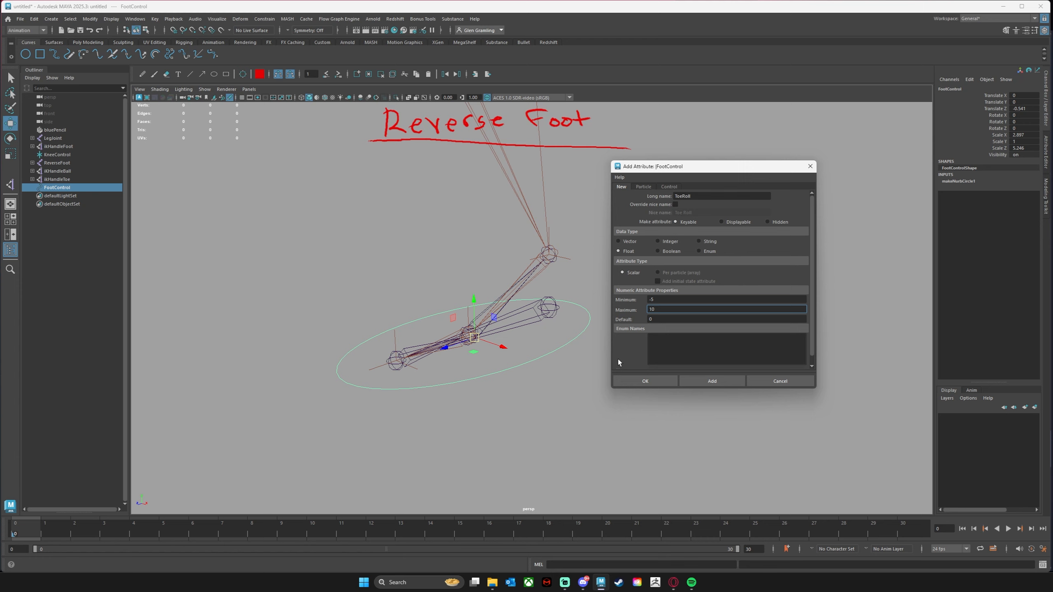
{"action": "left_click", "coordinate": [697, 382]}
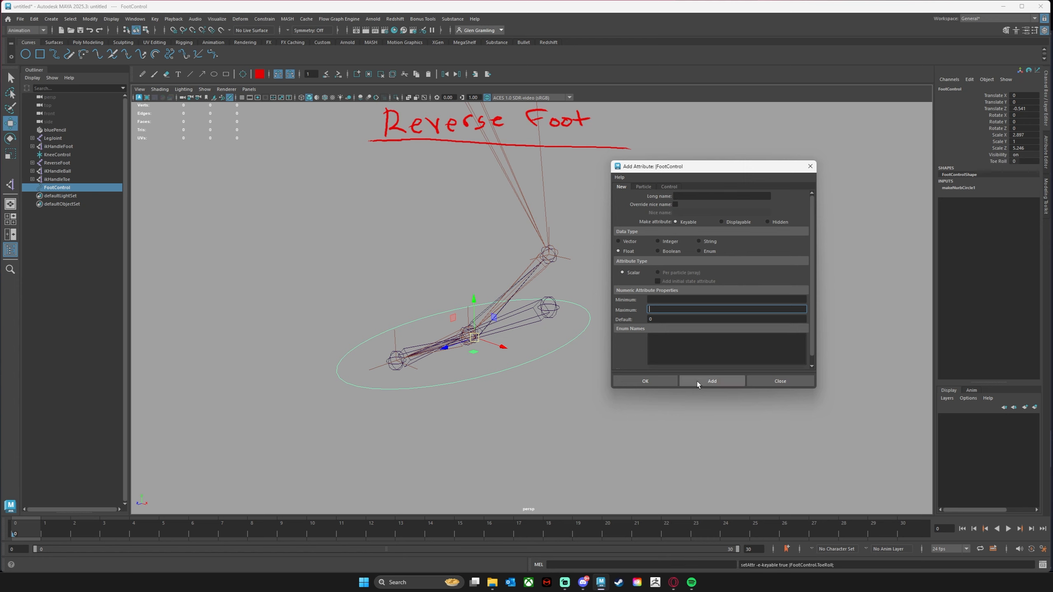
Add a second keyable float attribute named BallRoll to FootControl with minimum -5, a maximum limit and default 0.
{"action": "left_click", "coordinate": [727, 196]}
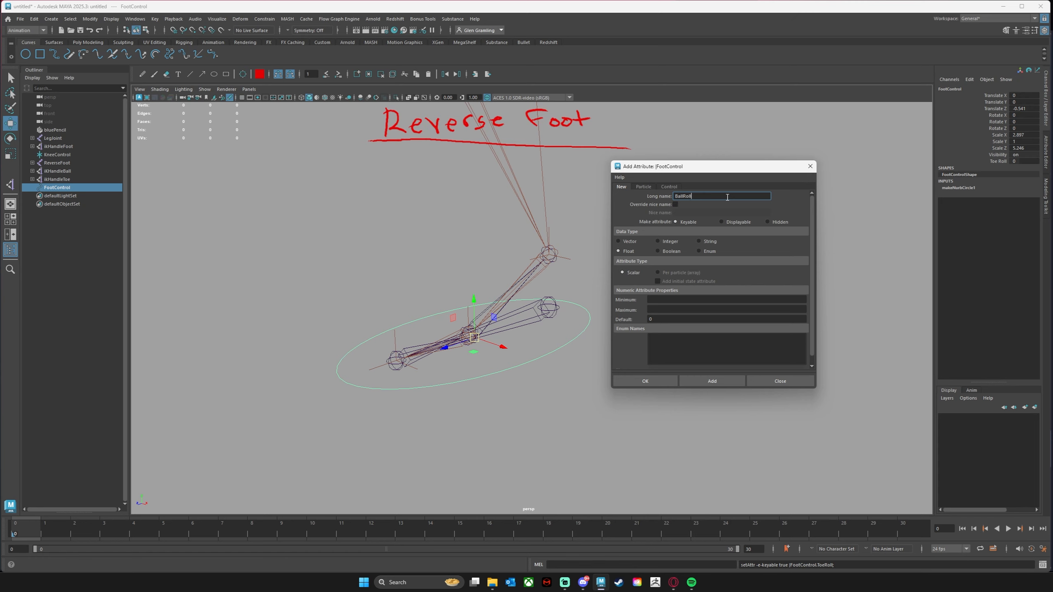
{"action": "left_click", "coordinate": [669, 297]}
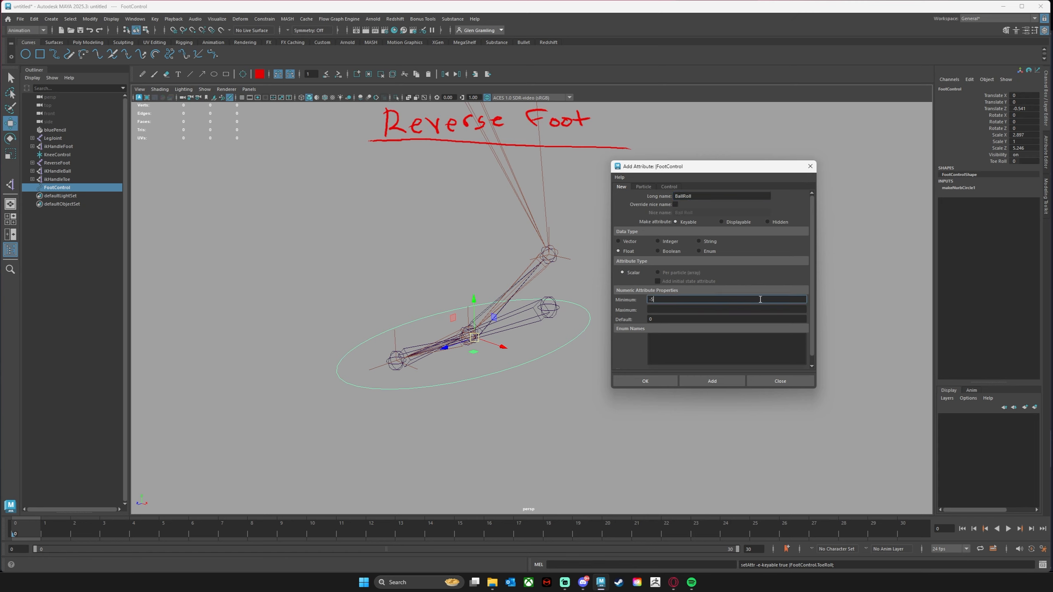
{"action": "left_click", "coordinate": [725, 309]}
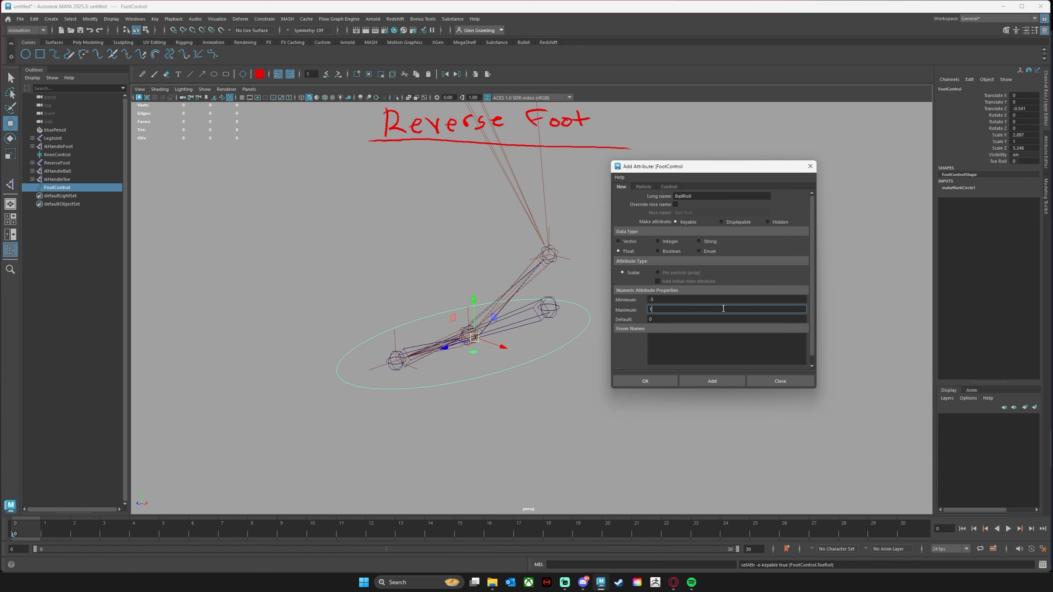
{"action": "left_click", "coordinate": [710, 380]}
{"action": "left_click", "coordinate": [788, 381]}
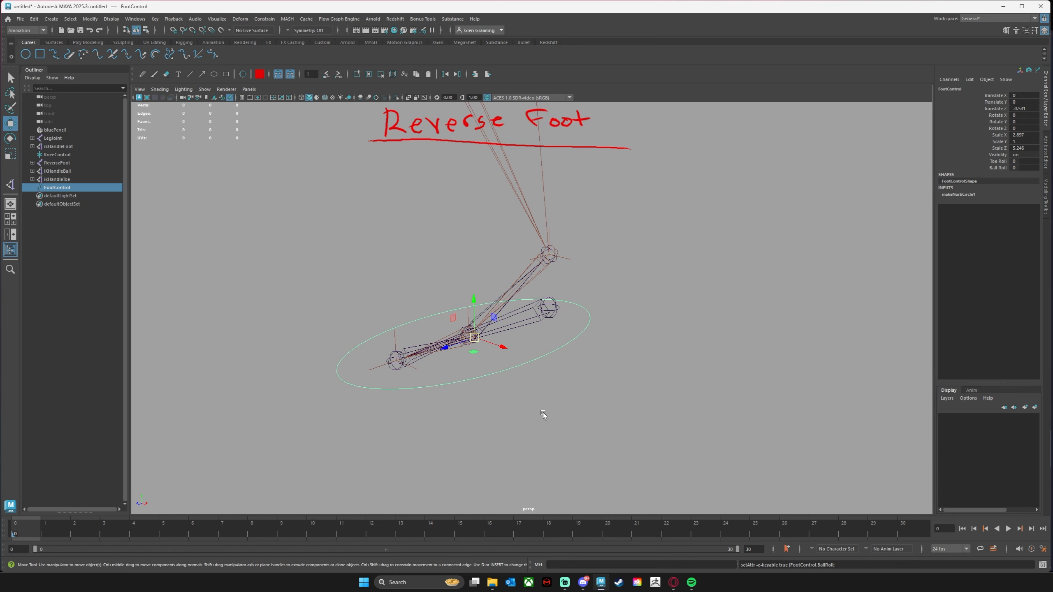
{"action": "left_click_drag", "start_coordinate": [543, 413], "coordinate": [614, 359], "text": "alt"}
{"action": "middle_click_drag", "start_coordinate": [615, 358], "coordinate": [601, 379], "text": "alt"}
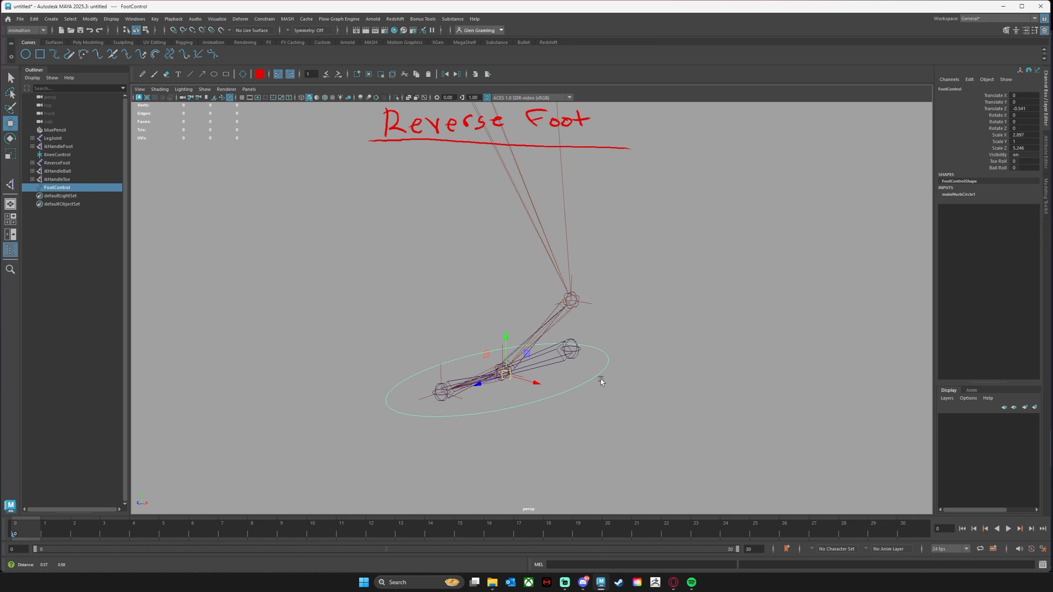
{"action": "mouse_move", "coordinate": [600, 379]}
{"action": "left_mouse_down", "text": "alt"}
{"action": "mouse_move", "coordinate": [555, 384]}
{"action": "mouse_move", "coordinate": [596, 380]}
{"action": "left_mouse_up", "text": "alt"}
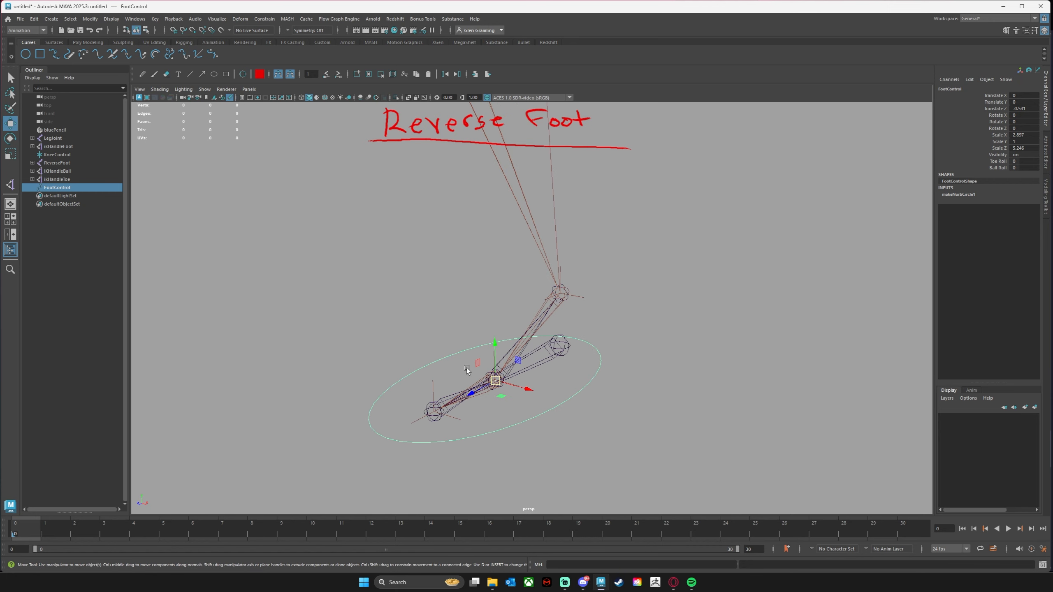
{"action": "left_click_drag", "start_coordinate": [465, 366], "coordinate": [471, 368], "text": "alt"}
{"action": "middle_click_drag", "start_coordinate": [532, 369], "coordinate": [531, 333], "text": "alt"}
{"action": "left_click_drag", "start_coordinate": [531, 334], "coordinate": [524, 330], "text": "alt"}
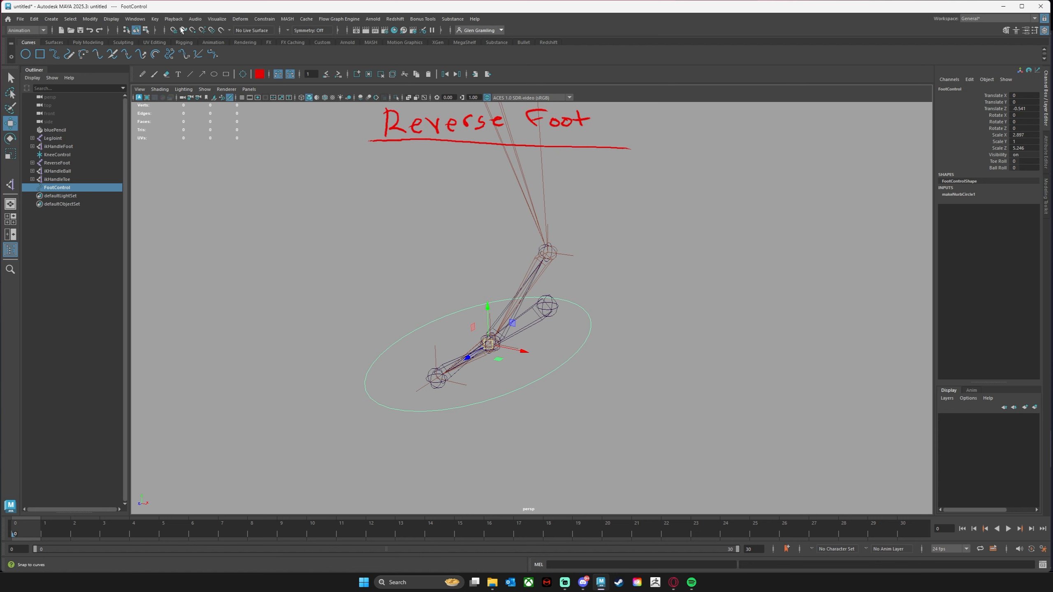
Set up a driven key with FootControl loaded as the driver and its Toe Roll attribute chosen.
{"action": "left_click", "coordinate": [154, 18]}
{"action": "mouse_move", "coordinate": [187, 91]}
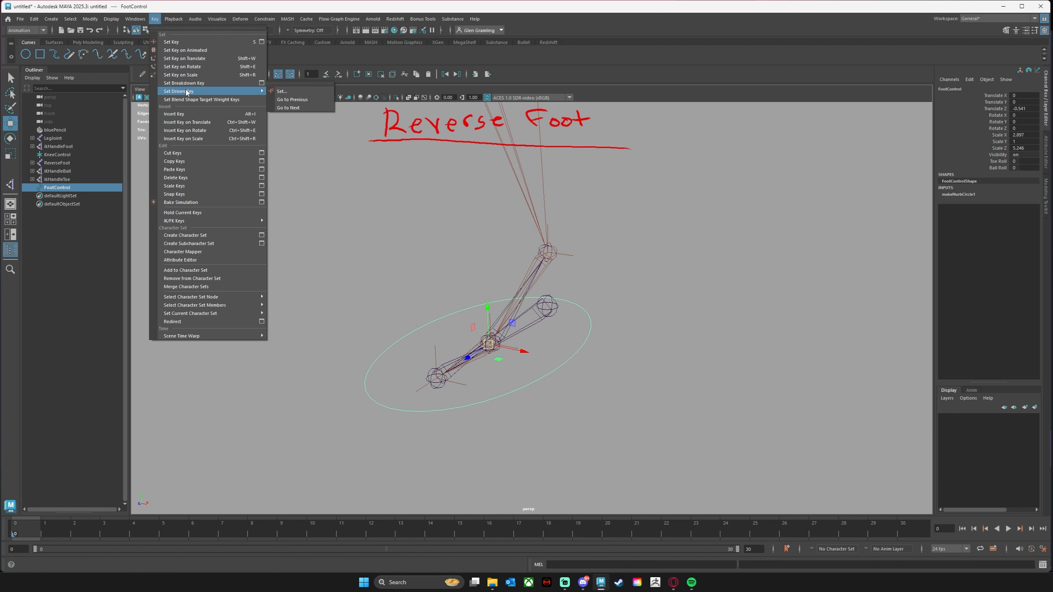
{"action": "left_click", "coordinate": [281, 91]}
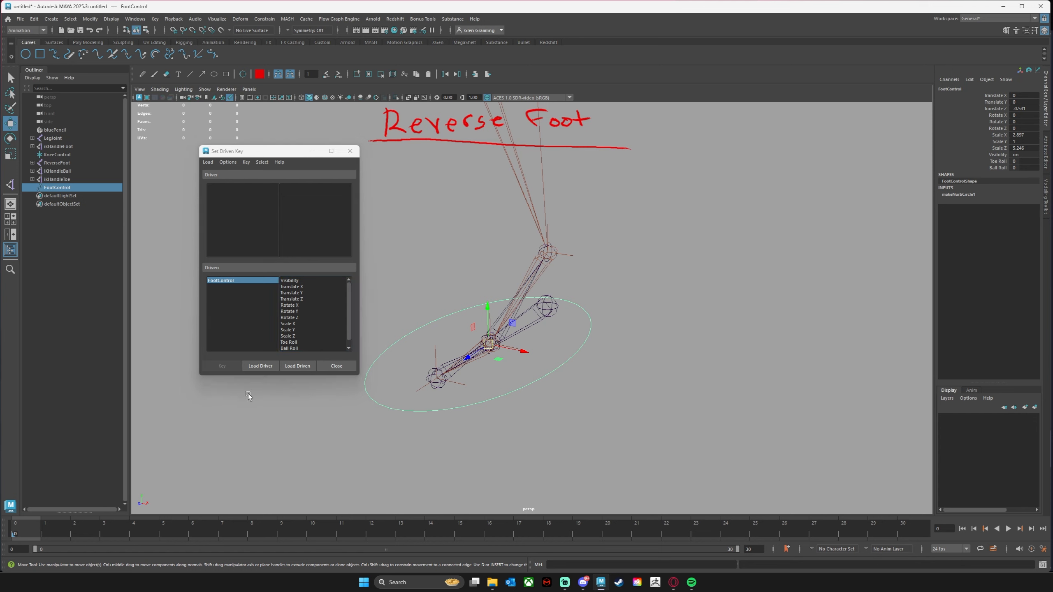
{"action": "left_click", "coordinate": [260, 366]}
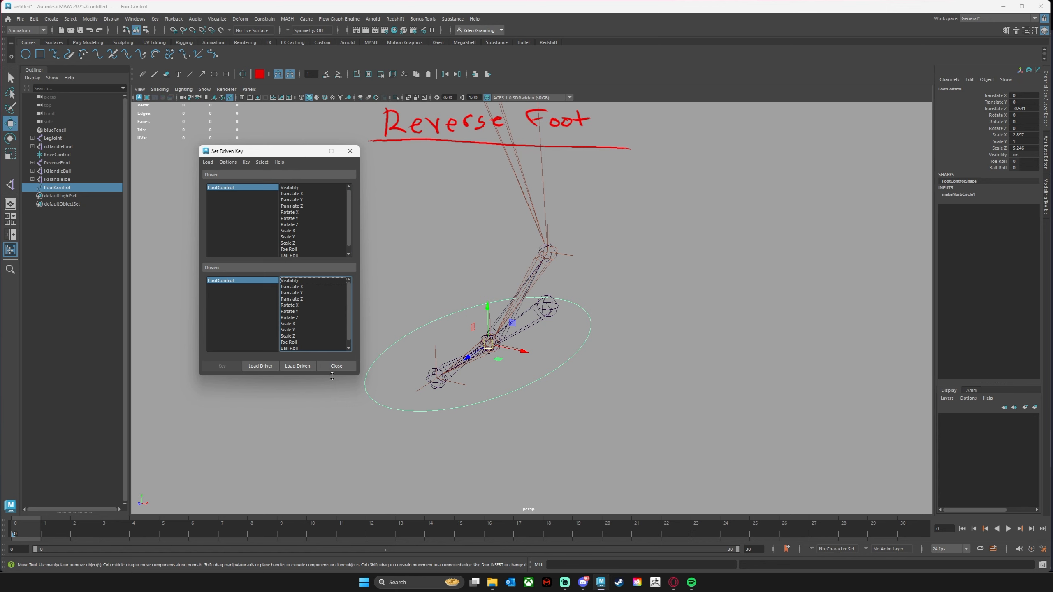
{"action": "left_click_drag", "start_coordinate": [328, 378], "coordinate": [328, 409]}
{"action": "left_click", "coordinate": [291, 250]}
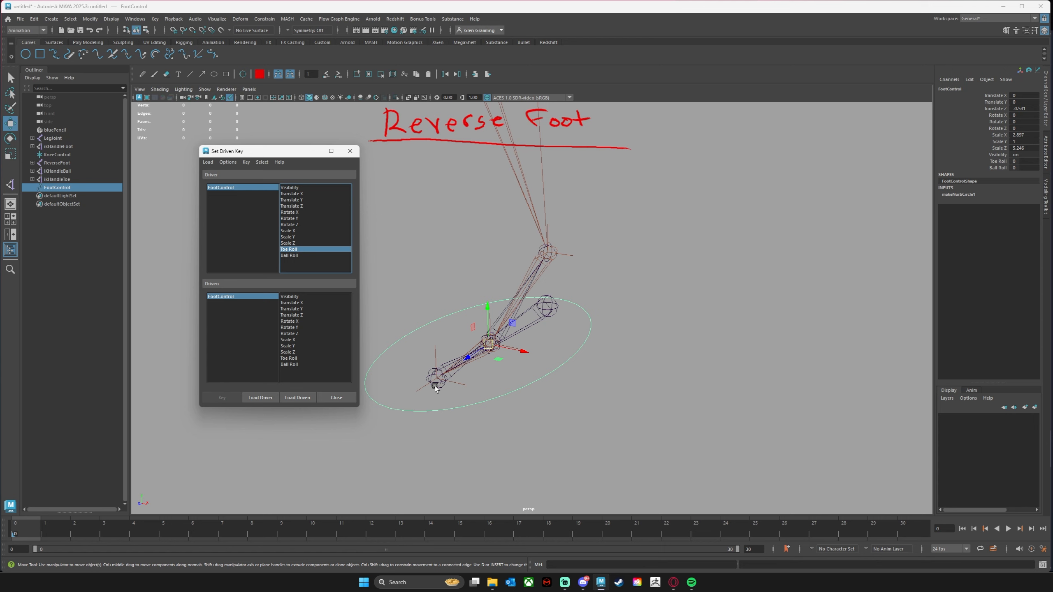
Expand the ReverseFoot hierarchy and test-rotate ReverseToe about Z to check the toe roll direction, undoing each trial rotation.
{"action": "left_click", "coordinate": [440, 372]}
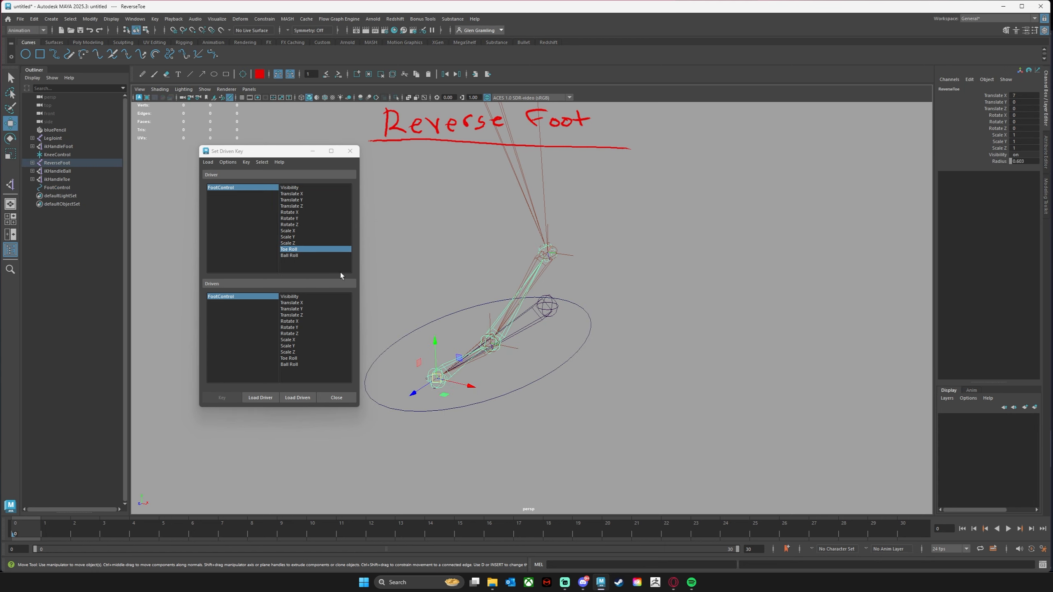
{"action": "left_click", "coordinate": [32, 163]}
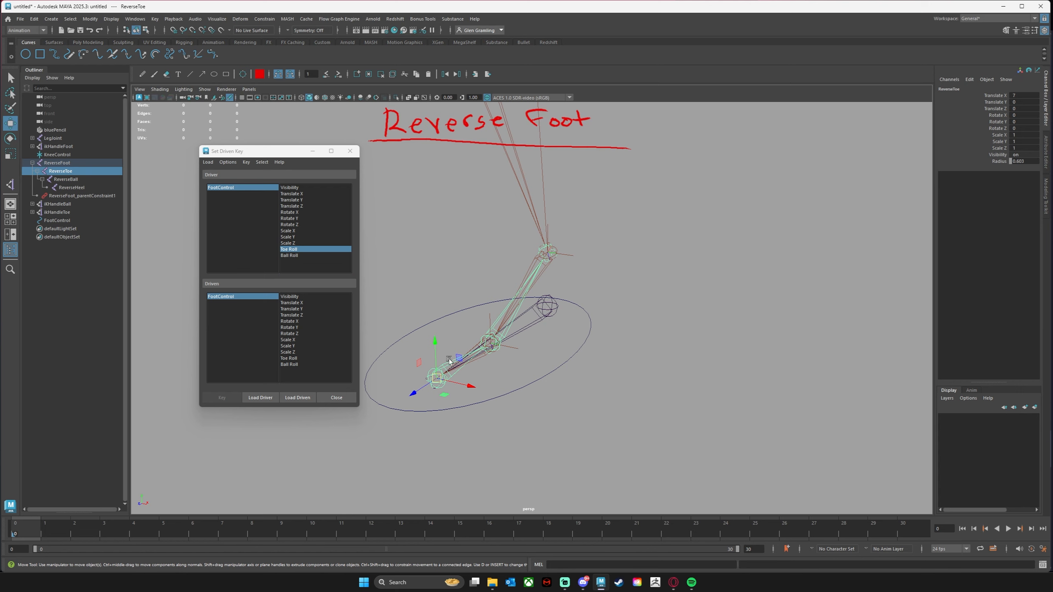
{"action": "key", "text": "e"}
{"action": "left_click_drag", "start_coordinate": [428, 353], "coordinate": [415, 381]}
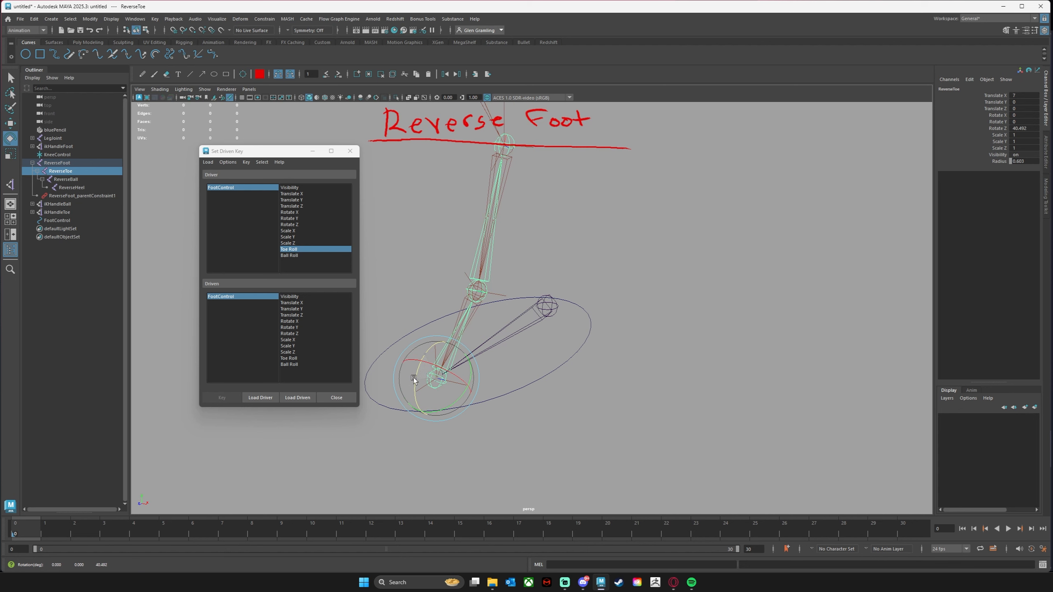
{"action": "key", "text": "ctrl+z"}
{"action": "left_click_drag", "start_coordinate": [587, 382], "coordinate": [607, 340], "text": "alt"}
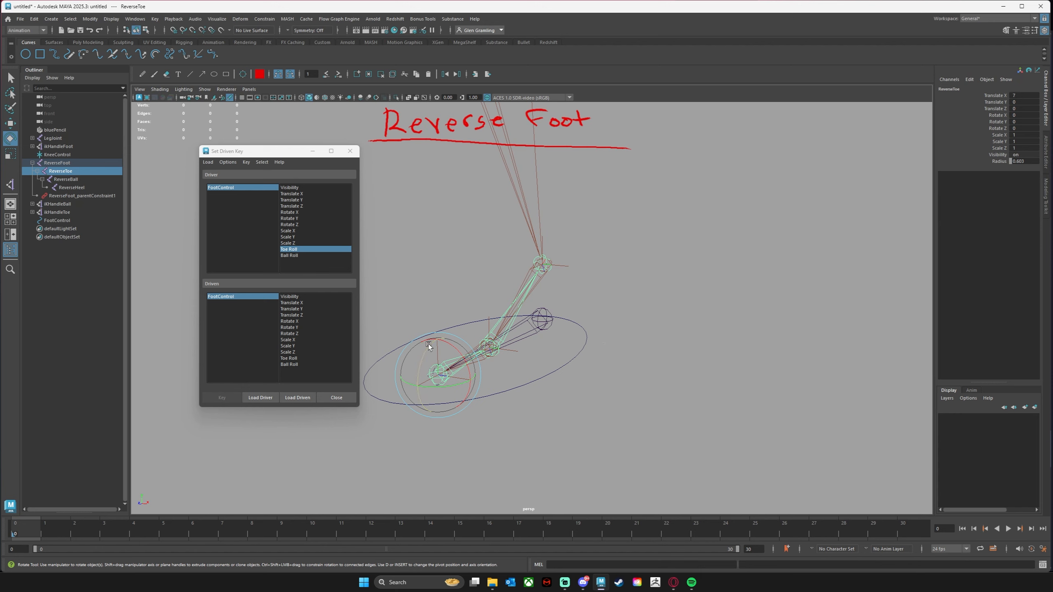
{"action": "left_click_drag", "start_coordinate": [427, 344], "coordinate": [427, 355]}
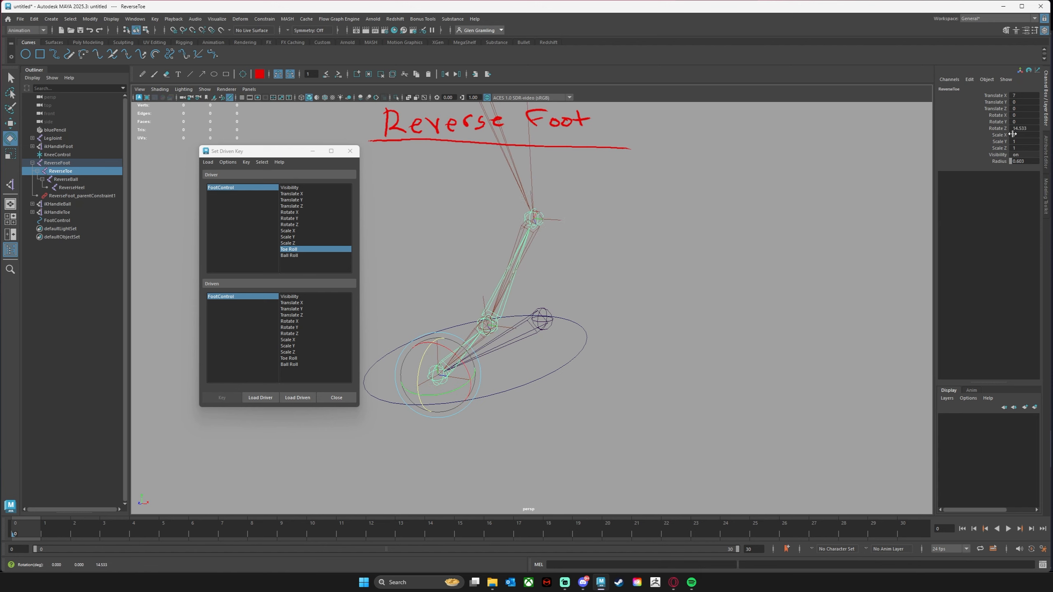
{"action": "key", "text": "ctrl+z"}
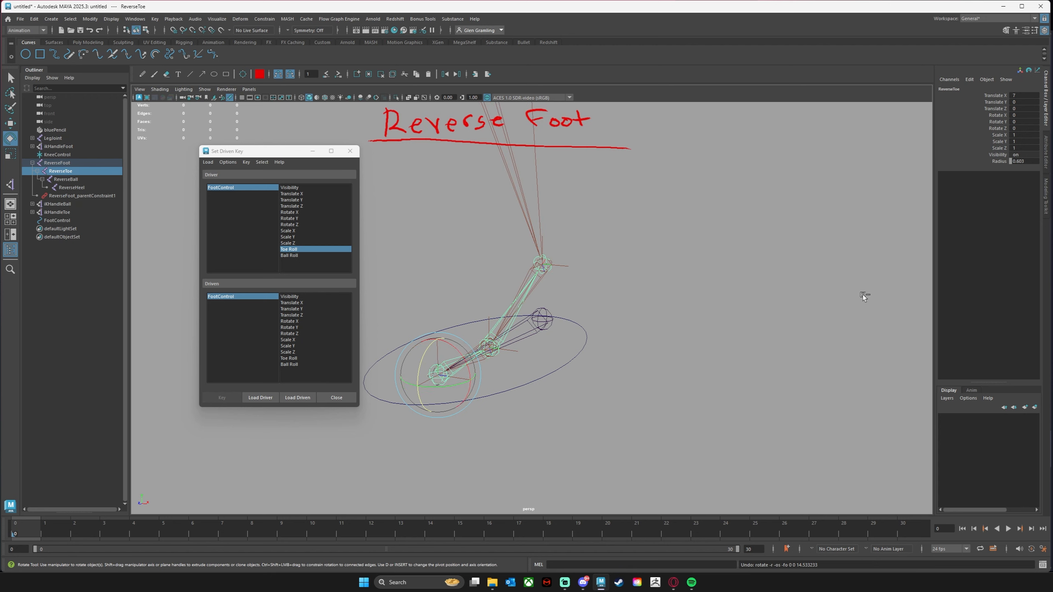
Try driving the toe by keying FootControl's own Rotate Z at Toe Roll 0 and -5, with ReverseToe rotated to about -18.5 degrees.
{"action": "left_click", "coordinate": [291, 333]}
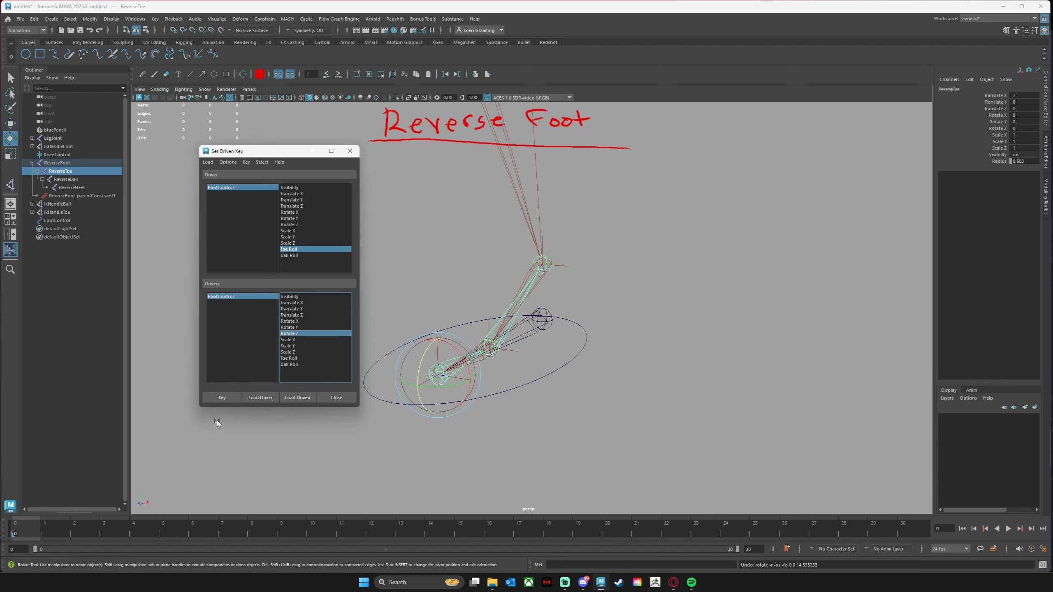
{"action": "left_click", "coordinate": [216, 399]}
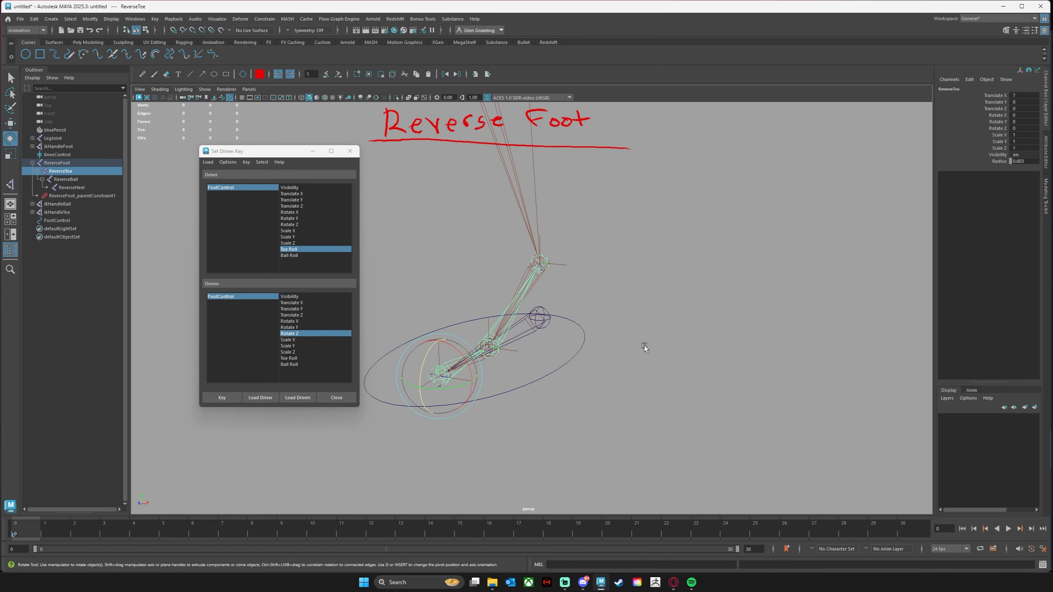
{"action": "left_click", "coordinate": [535, 379]}
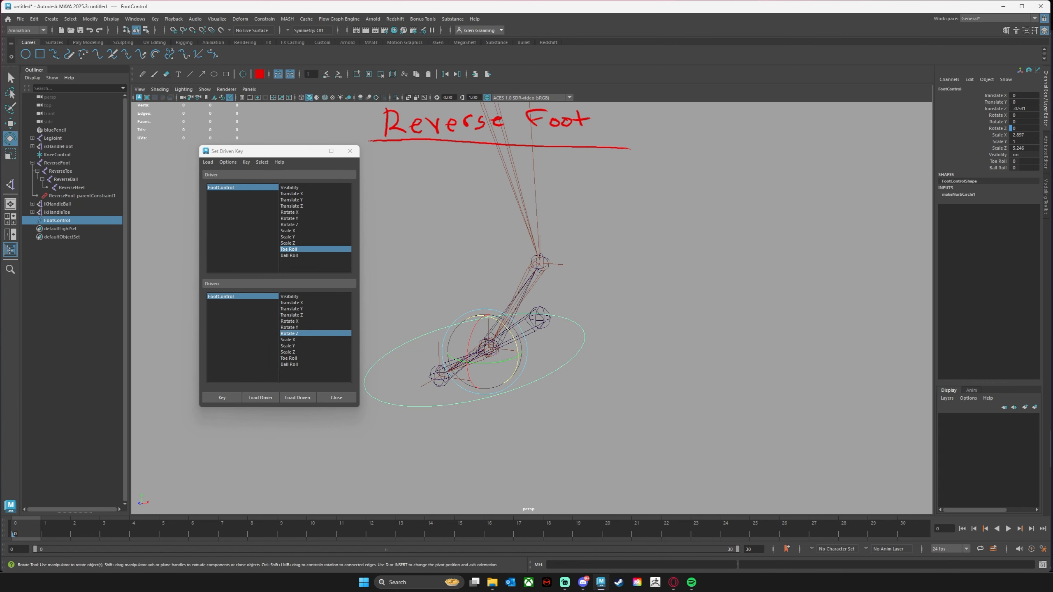
{"action": "double_click", "coordinate": [1029, 164]}
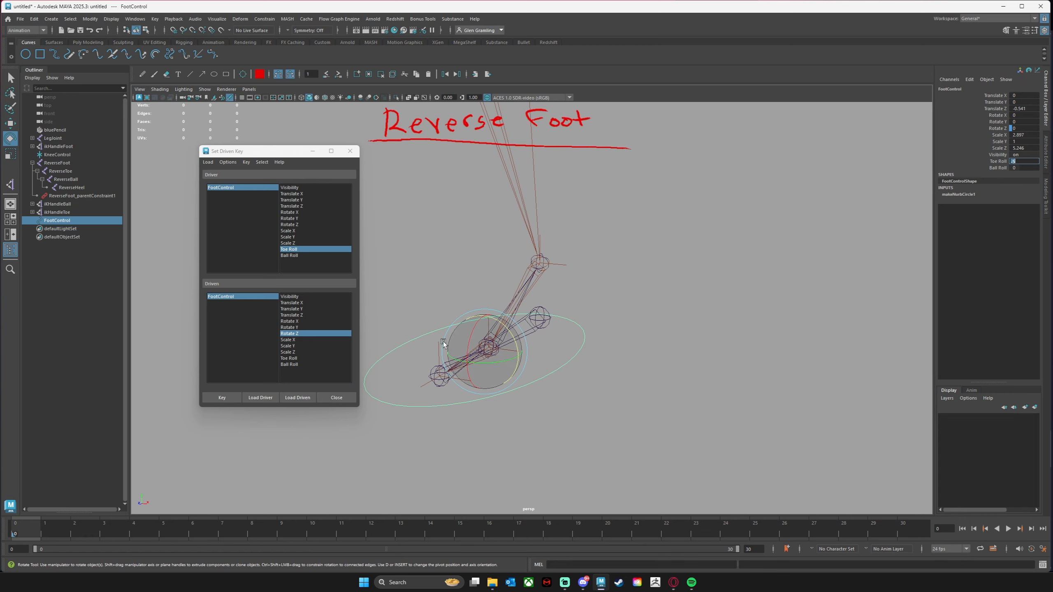
{"action": "left_click", "coordinate": [62, 170]}
{"action": "mouse_move", "coordinate": [427, 353]}
{"action": "left_mouse_down"}
{"action": "mouse_move", "coordinate": [437, 345]}
{"action": "mouse_move", "coordinate": [420, 346]}
{"action": "left_mouse_up"}
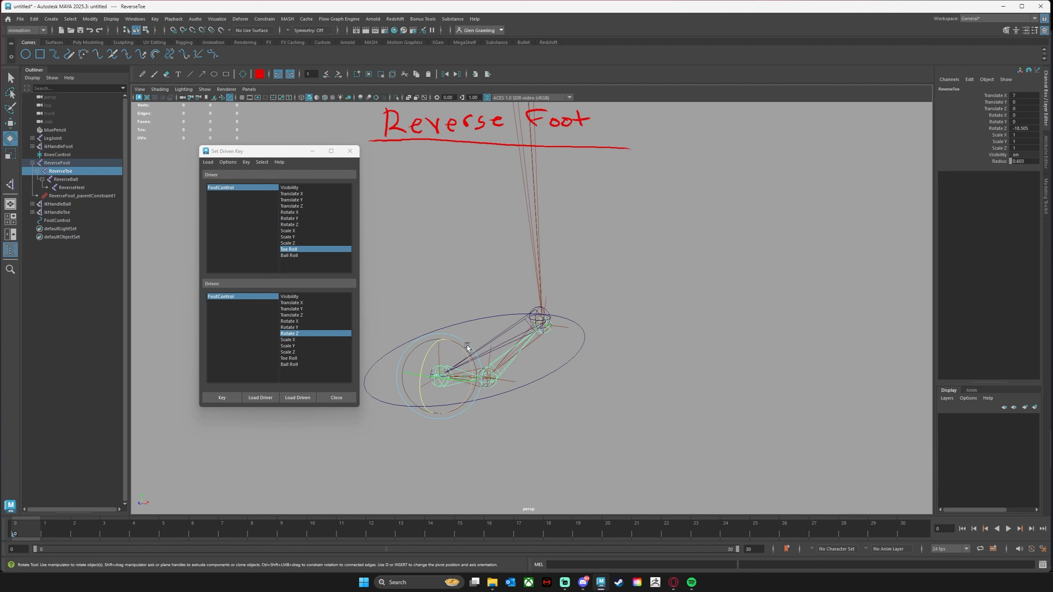
{"action": "left_click", "coordinate": [219, 399]}
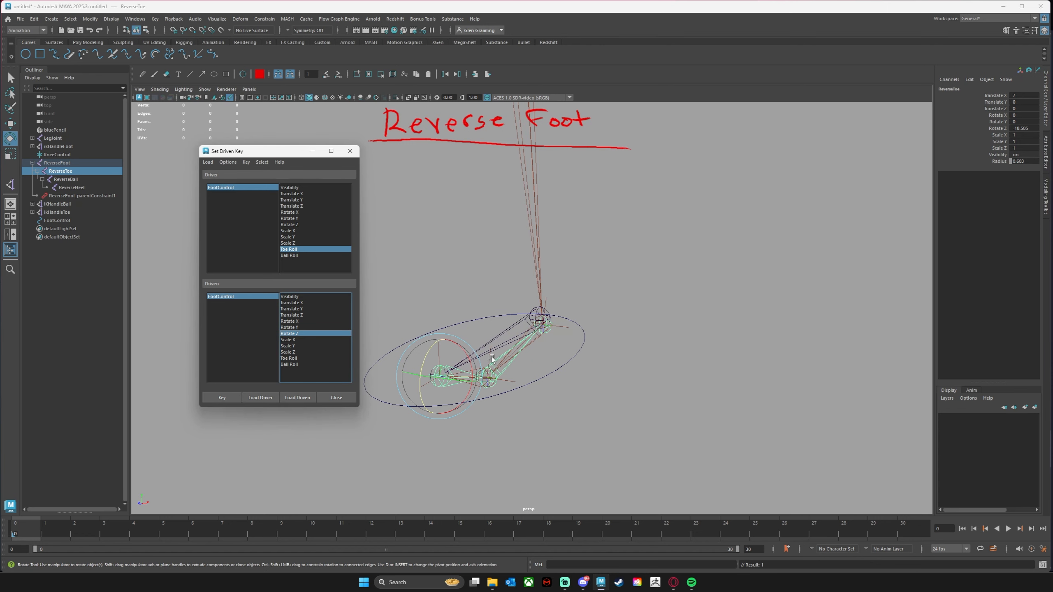
Test FootControl's Toe Roll up to 10 and undo the trial Z rotation of ReverseToe.
{"action": "left_click_drag", "start_coordinate": [541, 365], "coordinate": [625, 432]}
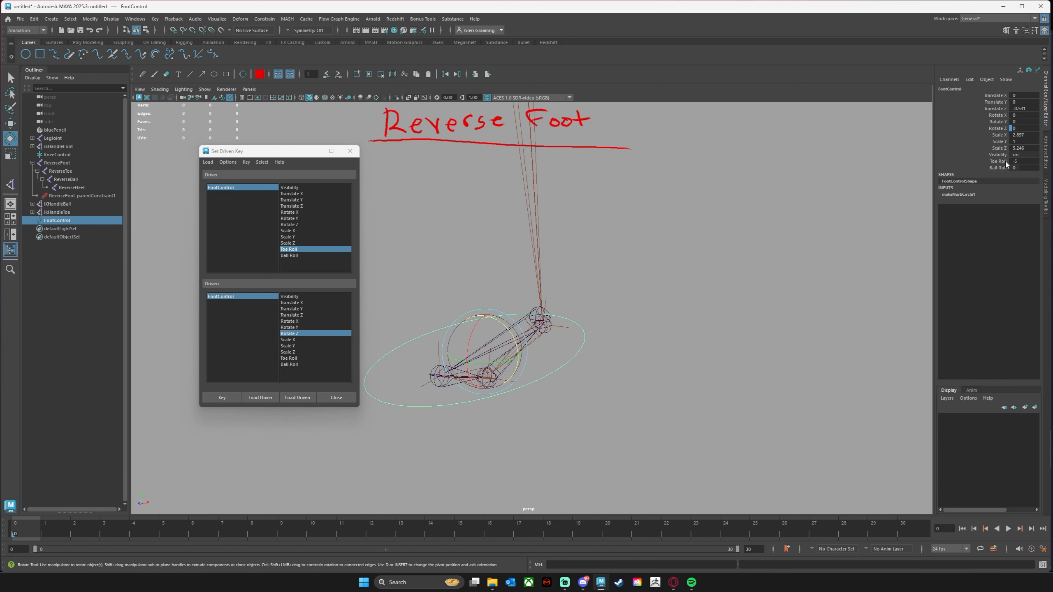
{"action": "left_click", "coordinate": [998, 161]}
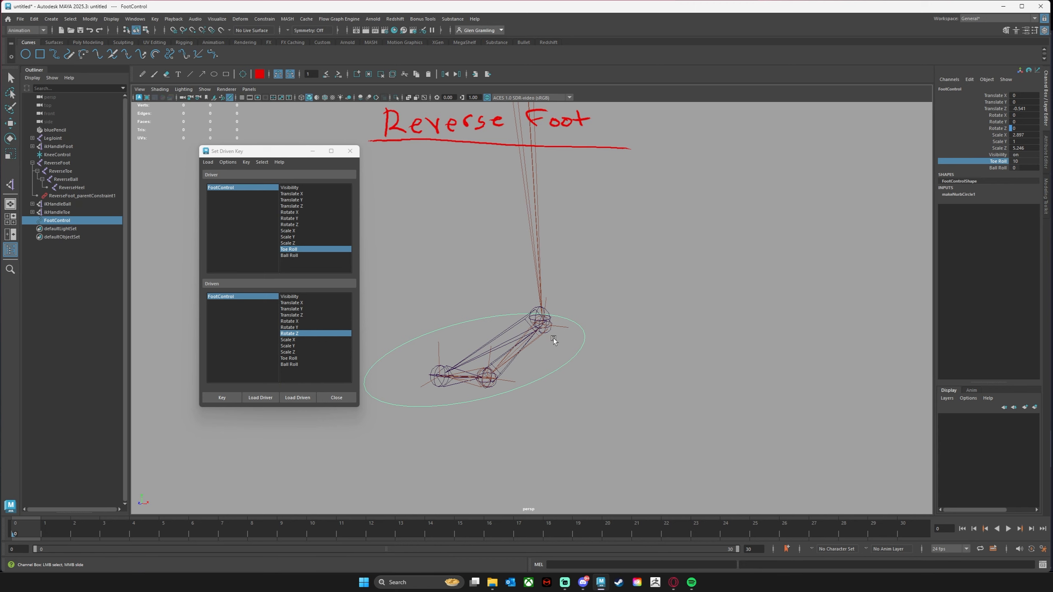
{"action": "key", "text": "ctrl+z"}
{"action": "key", "text": "ctrl+z"}
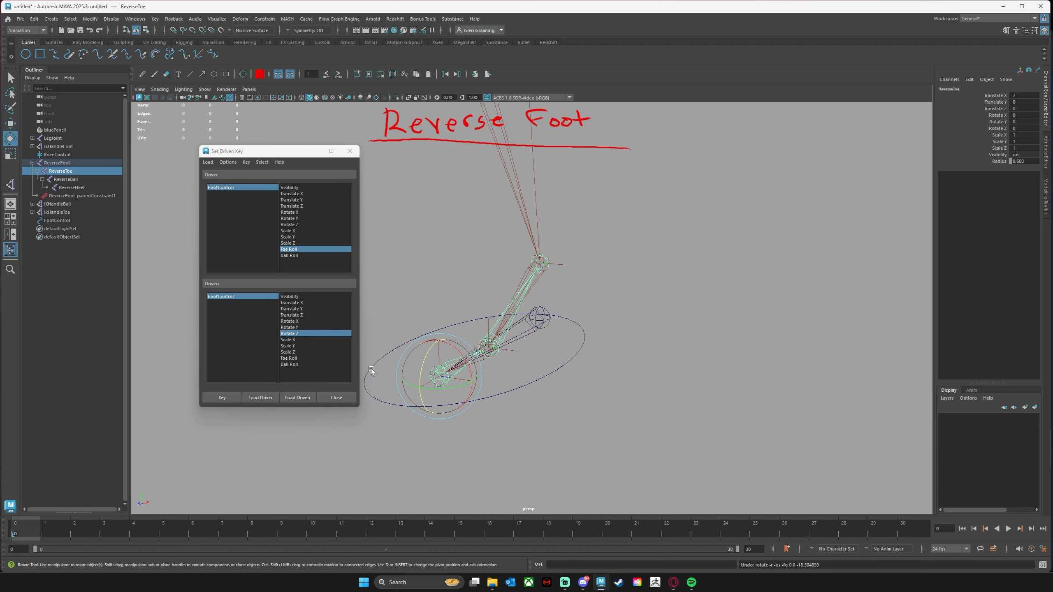
{"action": "left_click", "coordinate": [572, 363]}
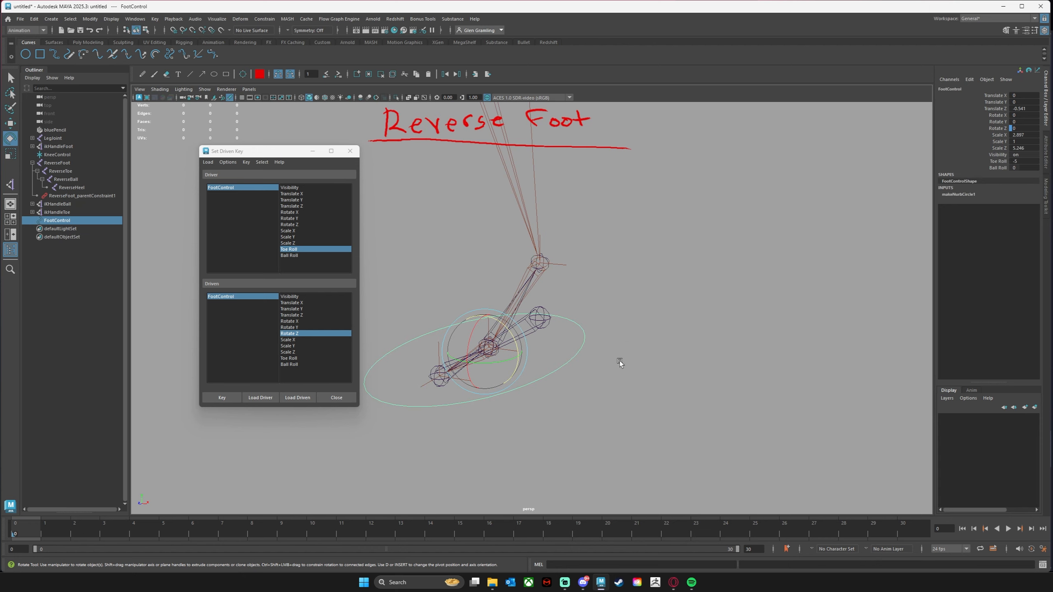
{"action": "left_click", "coordinate": [987, 161]}
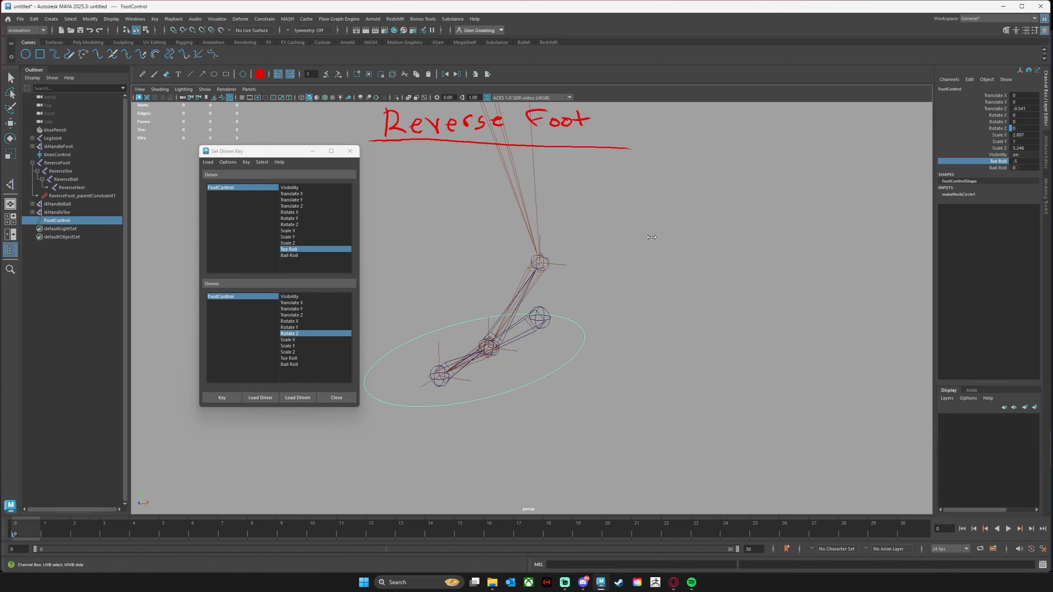
{"action": "key", "text": "ctrl+z"}
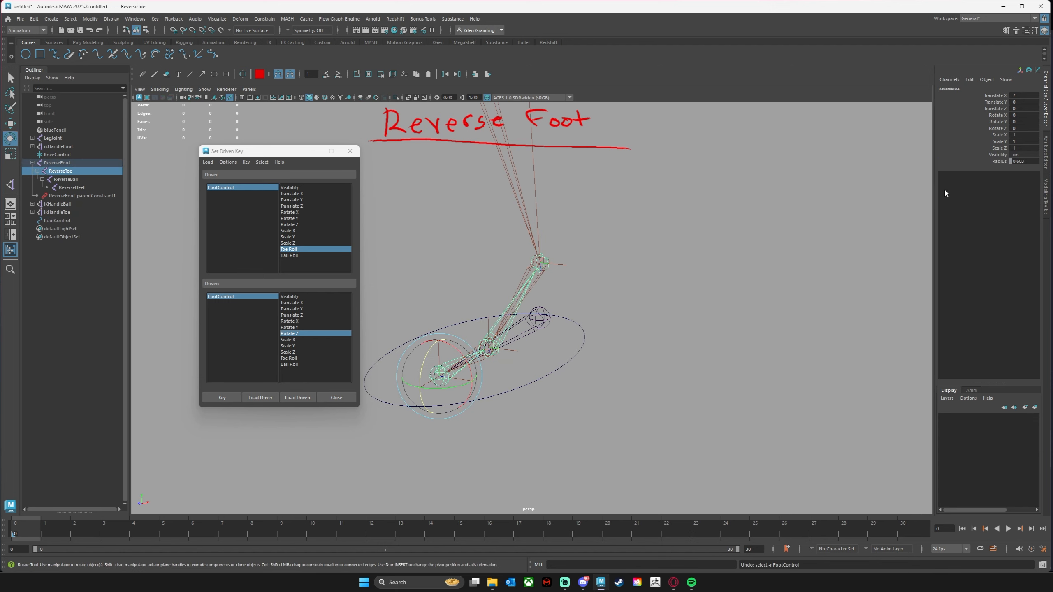
{"action": "left_click", "coordinate": [1003, 155]}
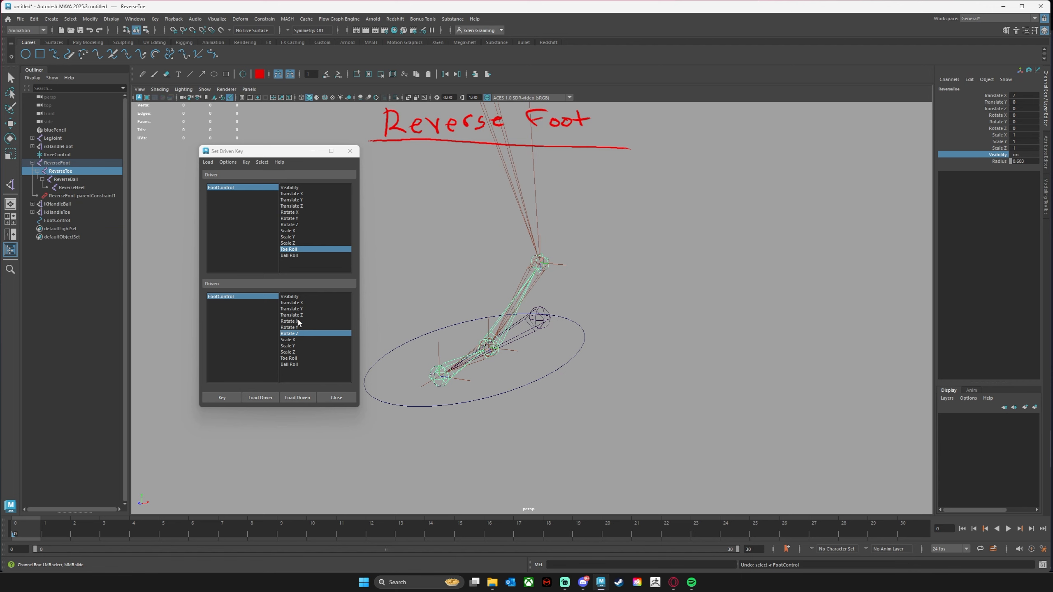
Replace FootControl with ReverseToe as the driven object, keeping Rotate Z as the driven attribute.
{"action": "left_click", "coordinate": [237, 296]}
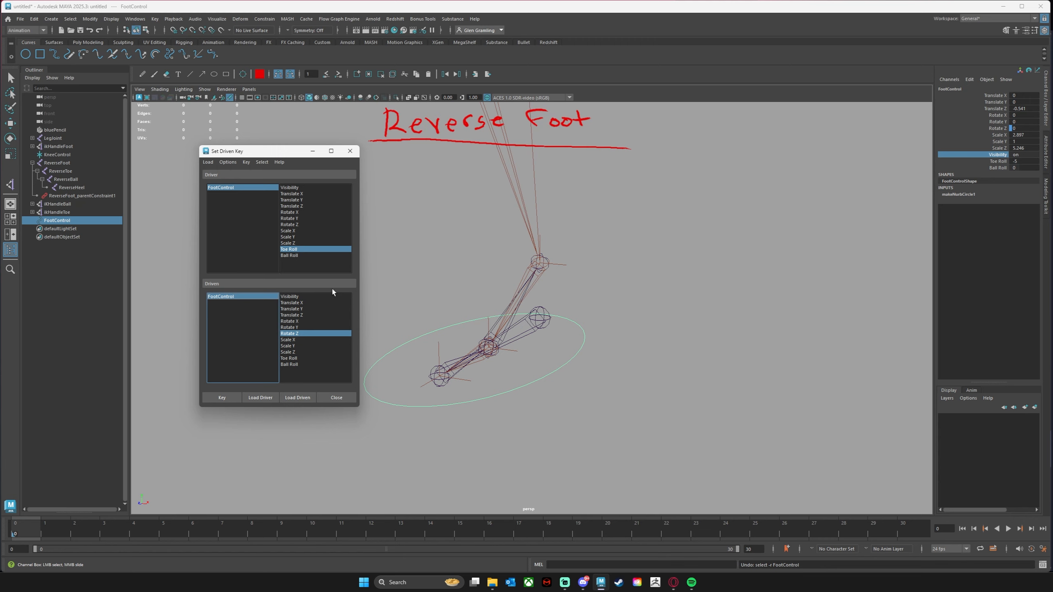
{"action": "left_click", "coordinate": [63, 164]}
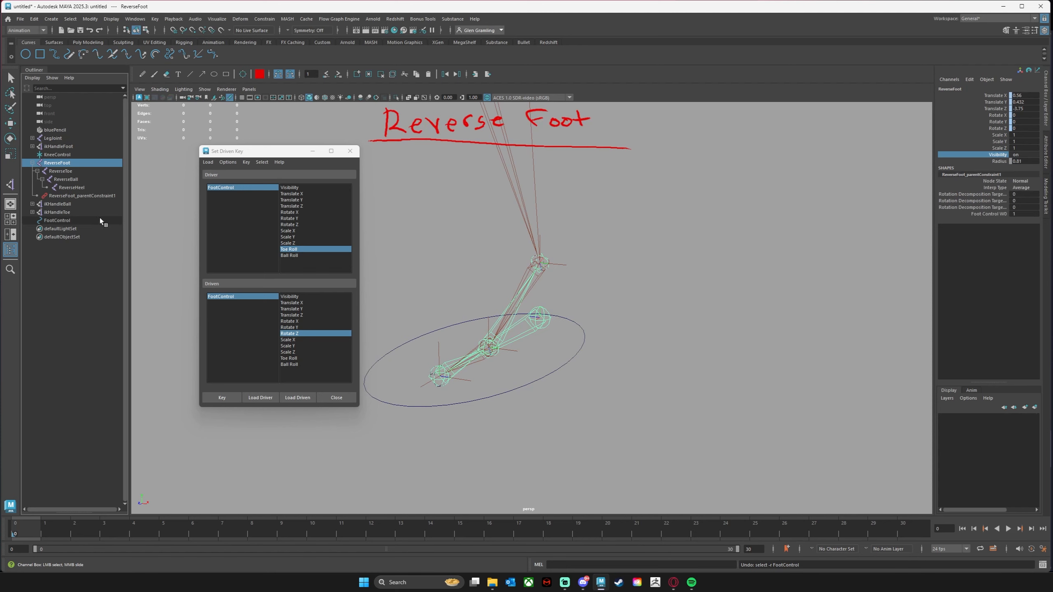
{"action": "left_click", "coordinate": [100, 171]}
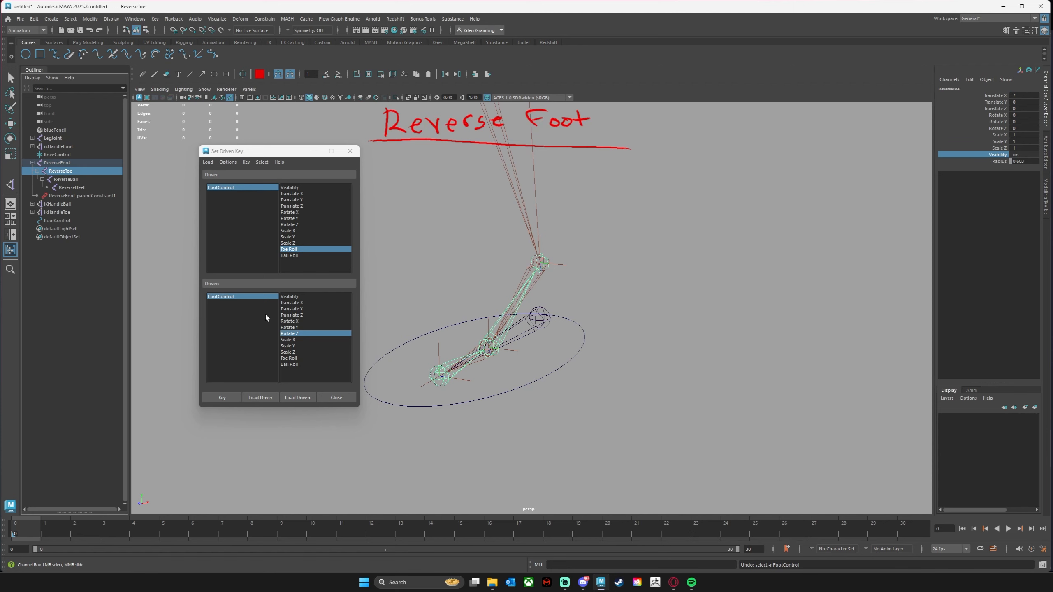
{"action": "left_click", "coordinate": [290, 398]}
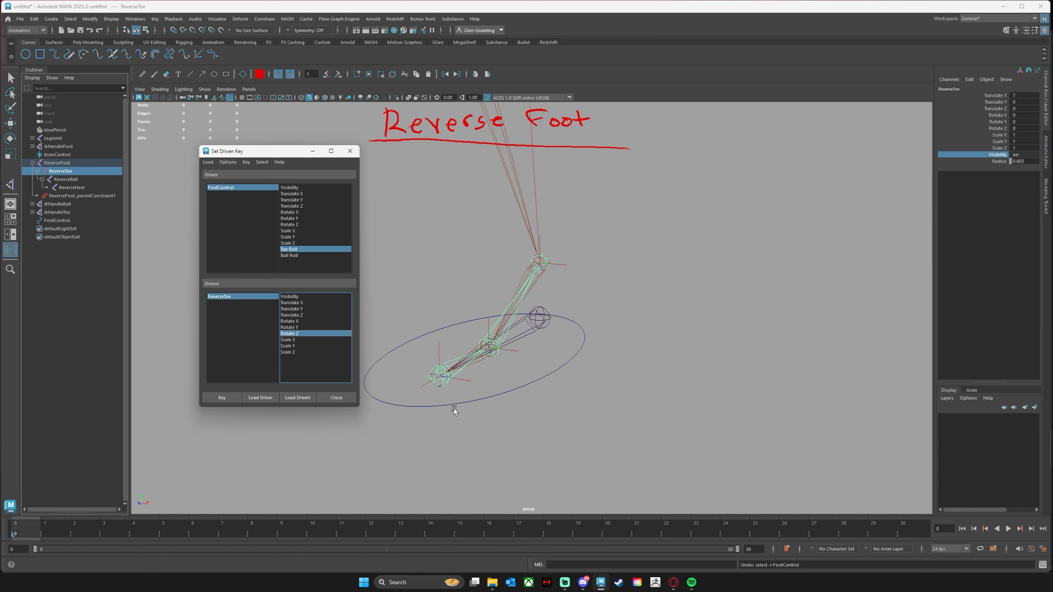
Set FootControl's Toe Roll to 0 and key ReverseToe's unrotated Rotate Z as the neutral pose.
{"action": "left_click", "coordinate": [222, 397]}
{"action": "left_click", "coordinate": [535, 373]}
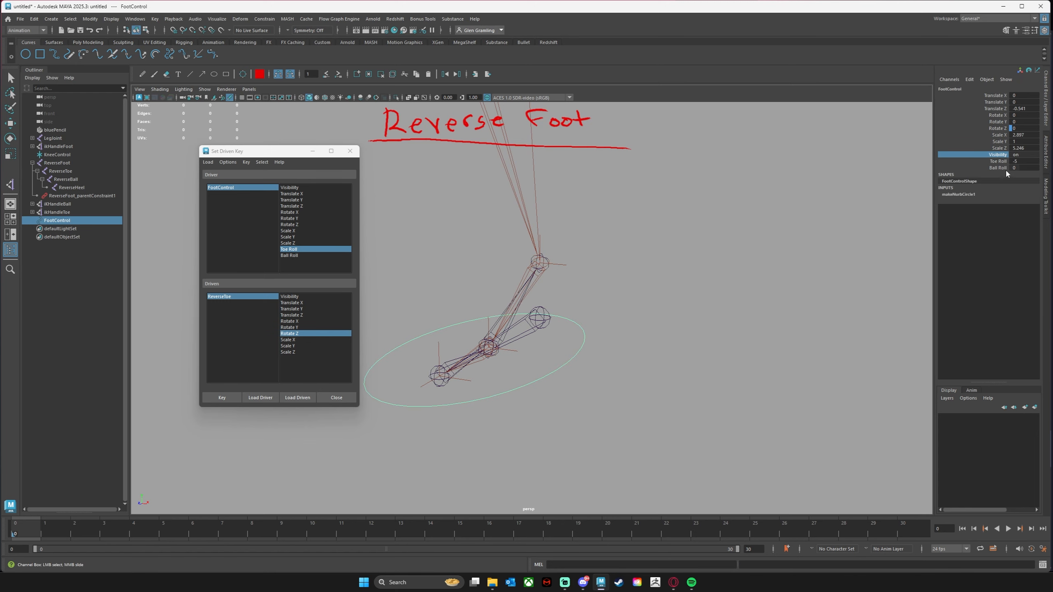
{"action": "double_click", "coordinate": [1013, 161]}
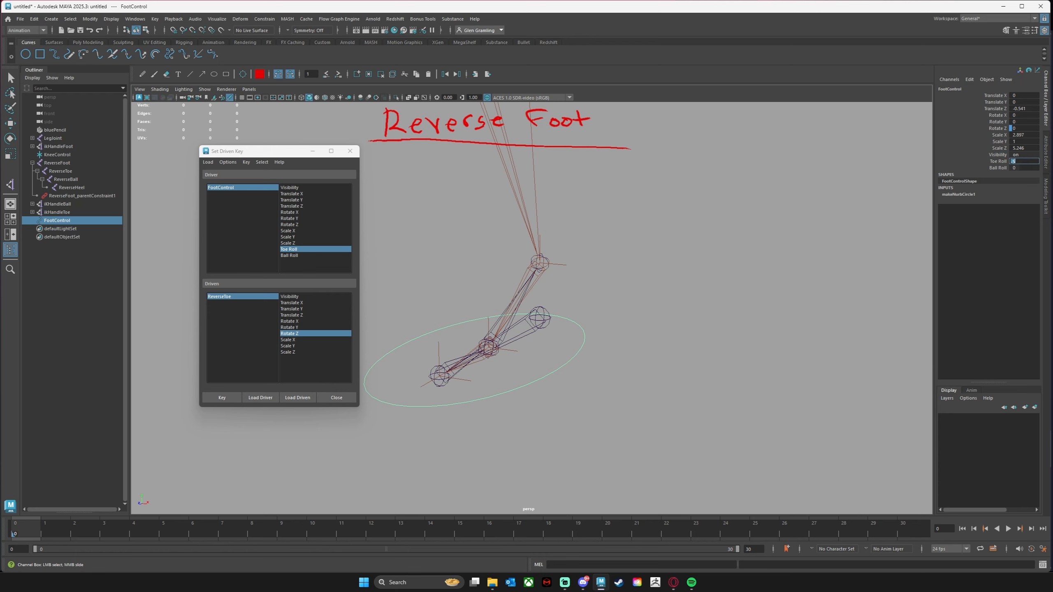
{"action": "key", "text": "Return"}
{"action": "left_click", "coordinate": [222, 398]}
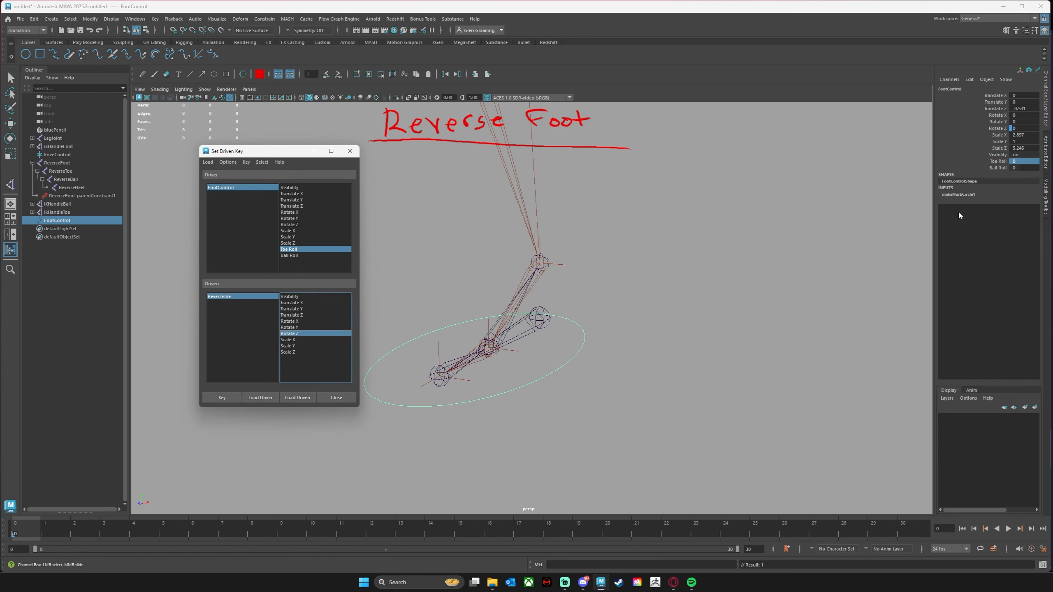
Set Toe Roll to -5, rotate ReverseToe about Z to about -16.1 degrees, and record the driven key.
{"action": "double_click", "coordinate": [1023, 161]}
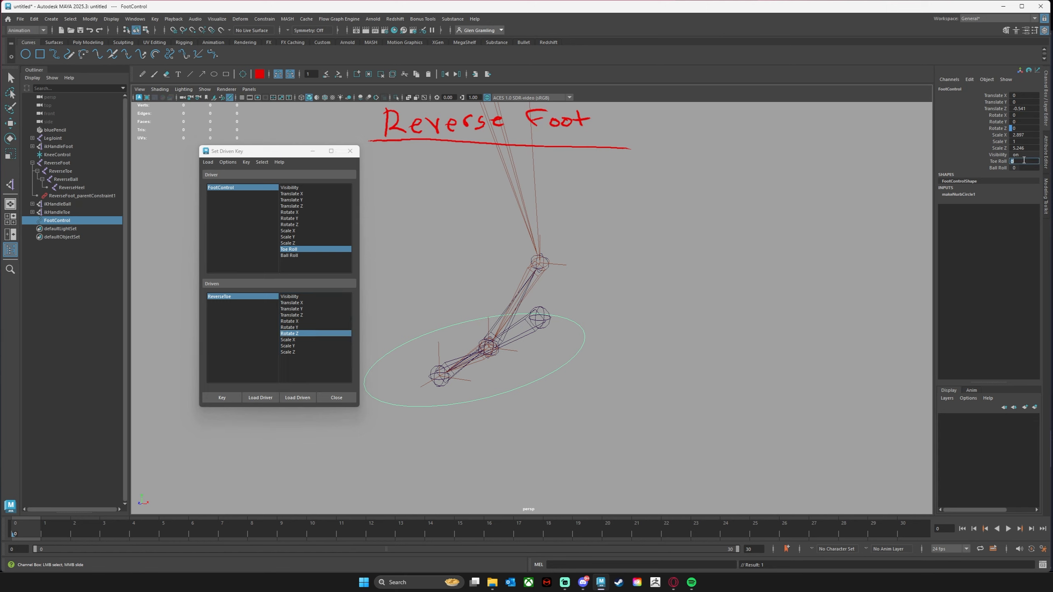
{"action": "type", "text": "-5"}
{"action": "key", "text": "Return"}
{"action": "left_click", "coordinate": [65, 173]}
{"action": "key", "text": "e"}
{"action": "left_click_drag", "start_coordinate": [425, 352], "coordinate": [433, 345]}
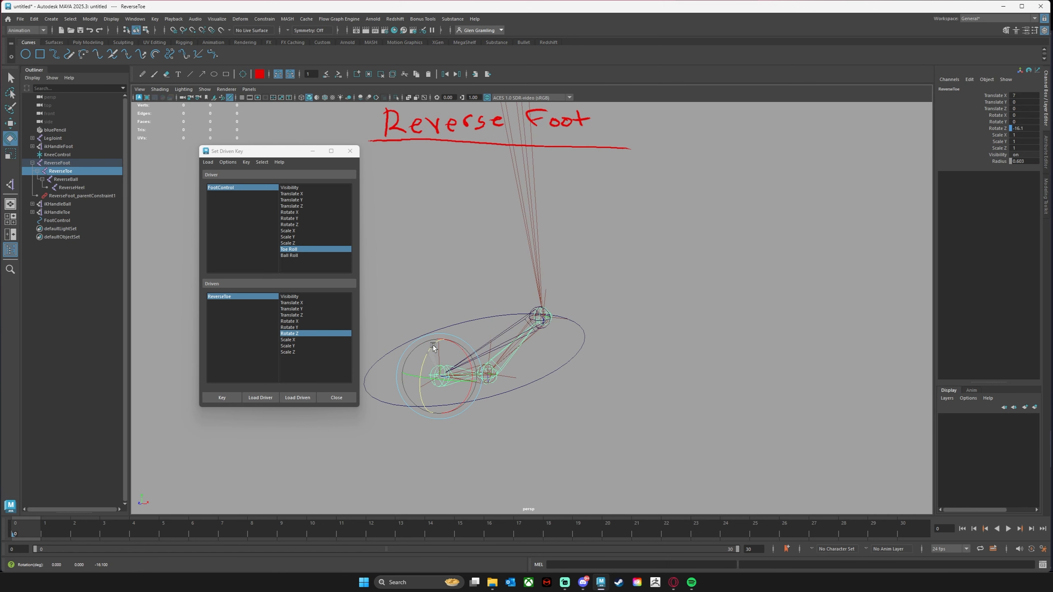
{"action": "left_click", "coordinate": [222, 397]}
{"action": "left_click", "coordinate": [581, 350]}
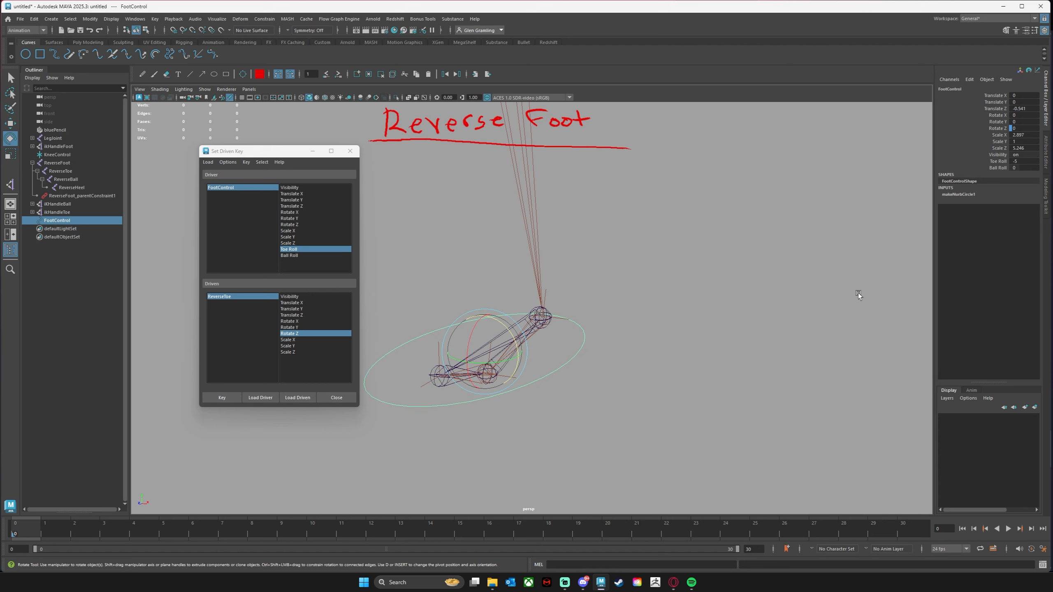
{"action": "left_click", "coordinate": [214, 399]}
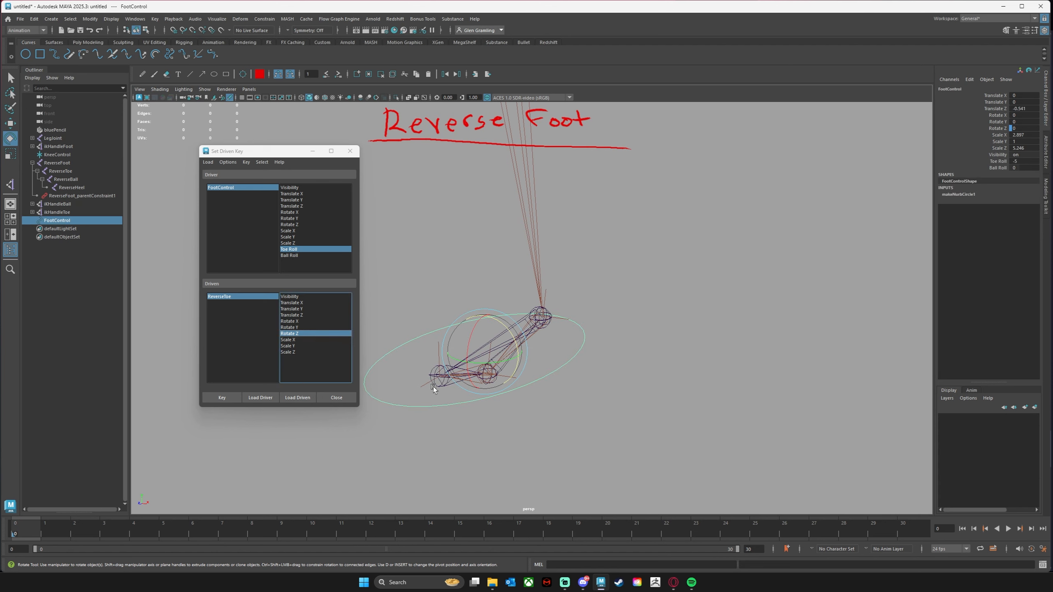
Raise Toe Roll to 10, rotate ReverseToe about Z to about 39.6 degrees, key it, and reselect FootControl.
{"action": "left_click", "coordinate": [988, 161]}
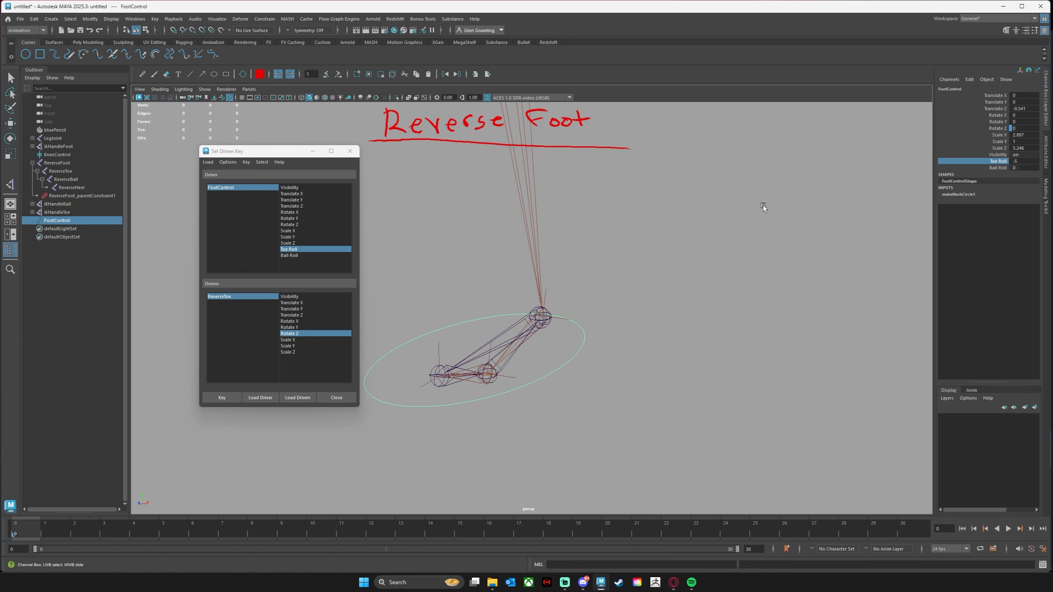
{"action": "middle_click_drag", "start_coordinate": [761, 207], "coordinate": [877, 213]}
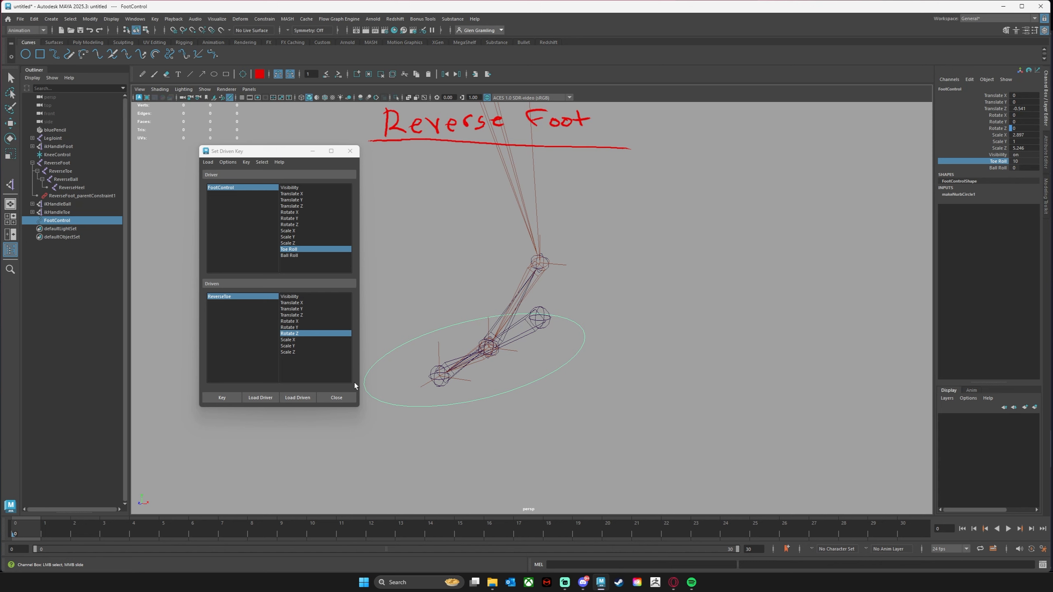
{"action": "left_click", "coordinate": [62, 172]}
{"action": "key", "text": "e"}
{"action": "left_click_drag", "start_coordinate": [428, 353], "coordinate": [416, 381]}
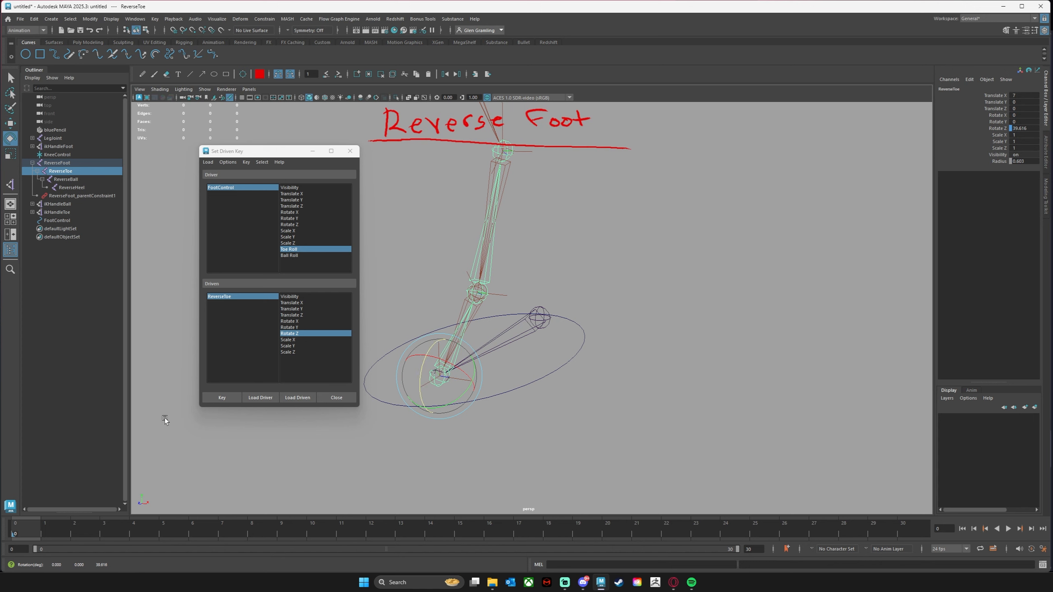
{"action": "left_click", "coordinate": [218, 400]}
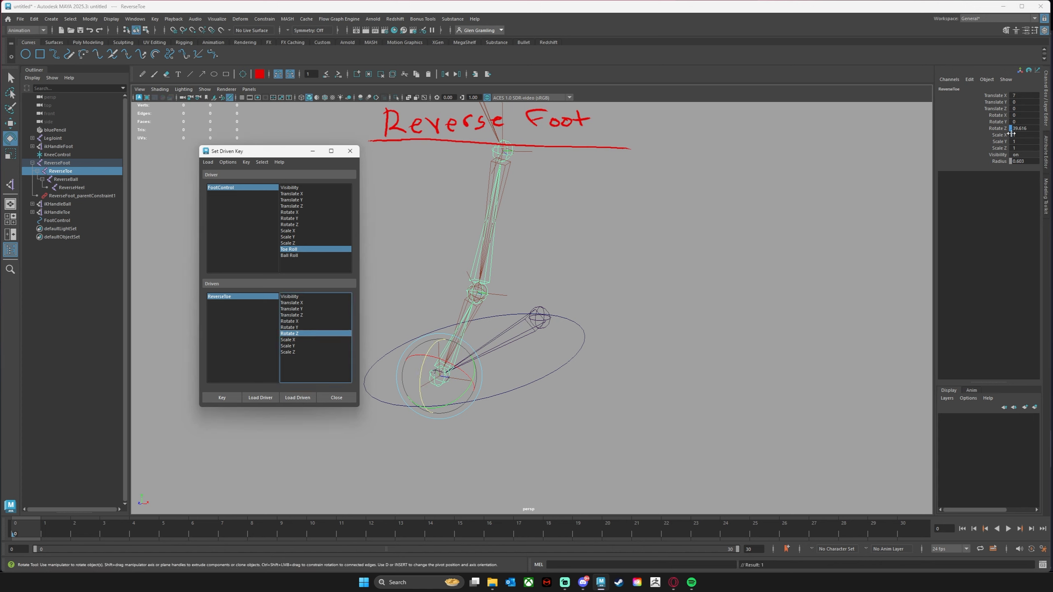
{"action": "left_click", "coordinate": [573, 346]}
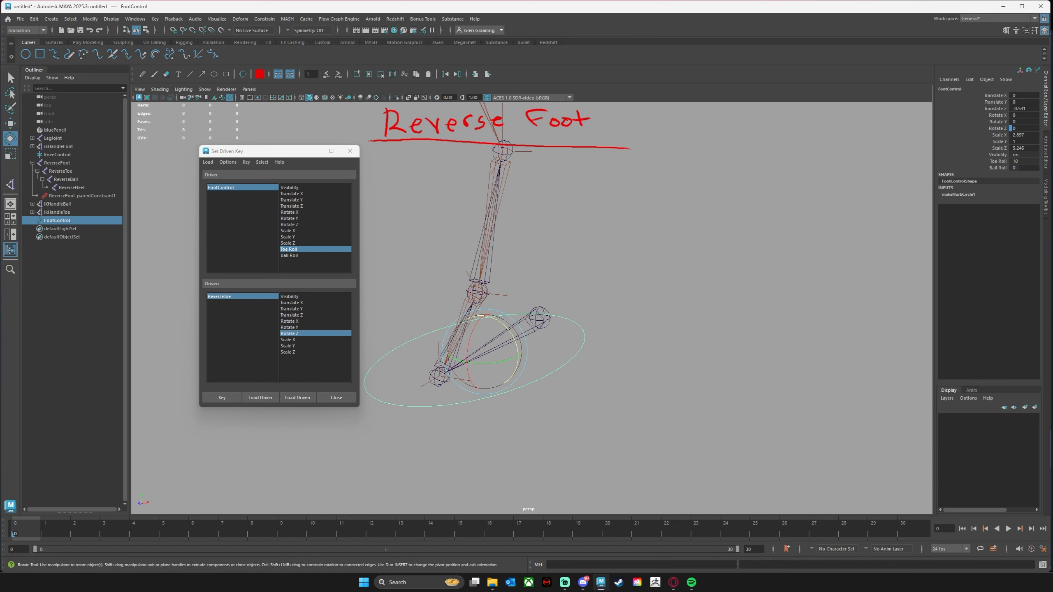
Scrub FootControl's Toe Roll to test the toe driven keys, and reset the attribute to 0.
{"action": "left_click", "coordinate": [998, 161]}
{"action": "middle_click_drag", "start_coordinate": [677, 286], "coordinate": [717, 254]}
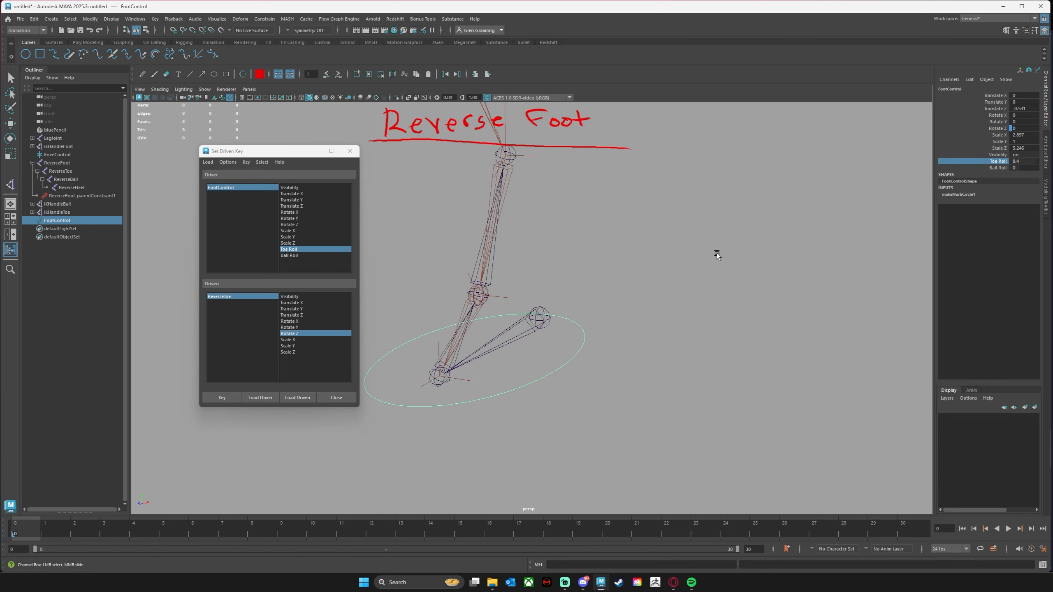
{"action": "double_click", "coordinate": [1033, 161]}
{"action": "type", "text": "0"}
{"action": "key", "text": "Return"}
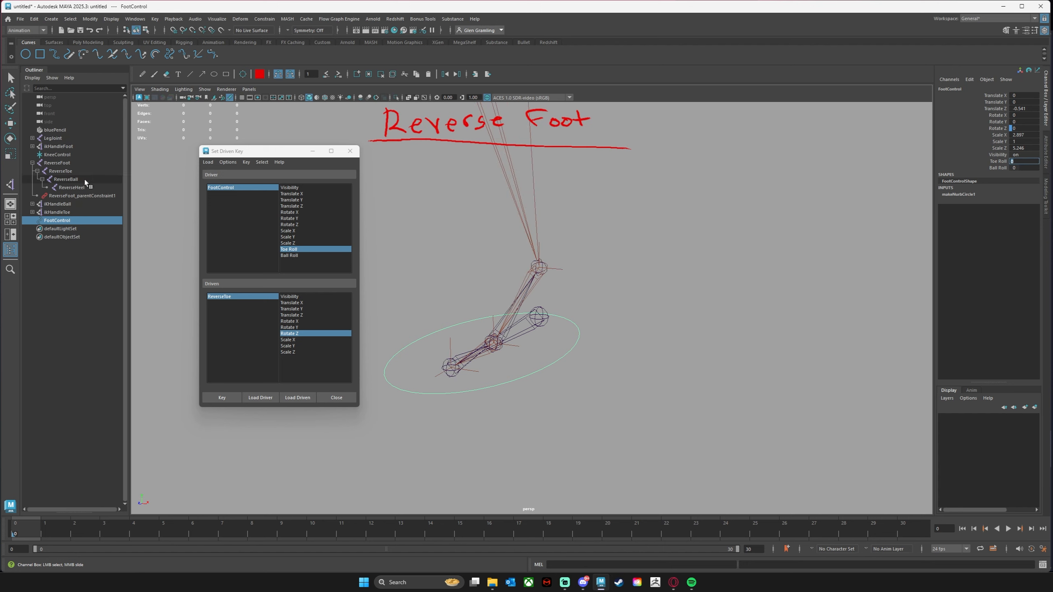
Load ReverseBall as the driven object and choose FootControl's Ball Roll as the driver attribute.
{"action": "left_click", "coordinate": [71, 180]}
{"action": "key", "text": "e"}
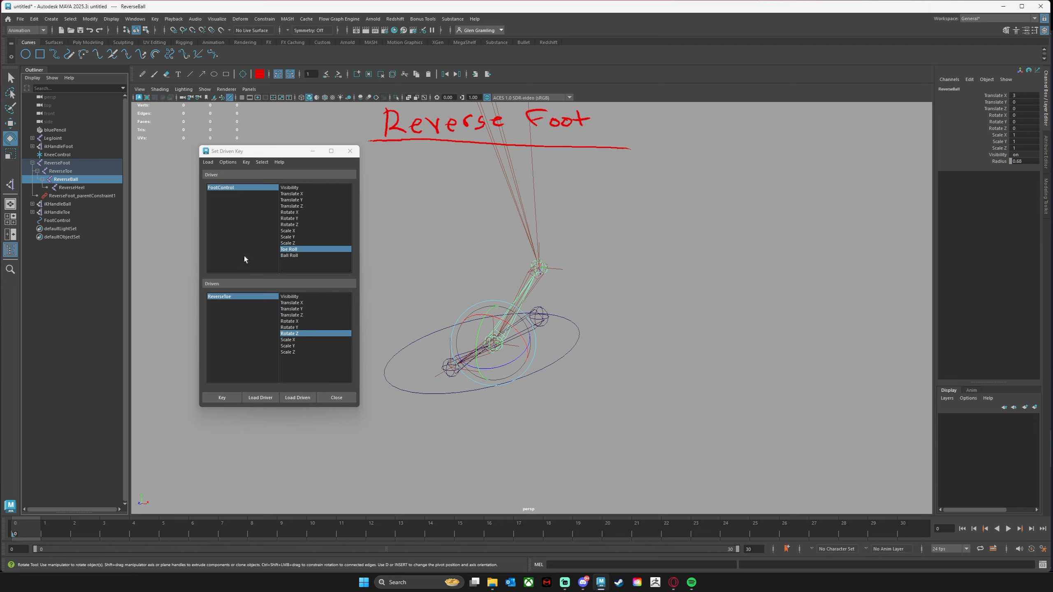
{"action": "left_click", "coordinate": [301, 398]}
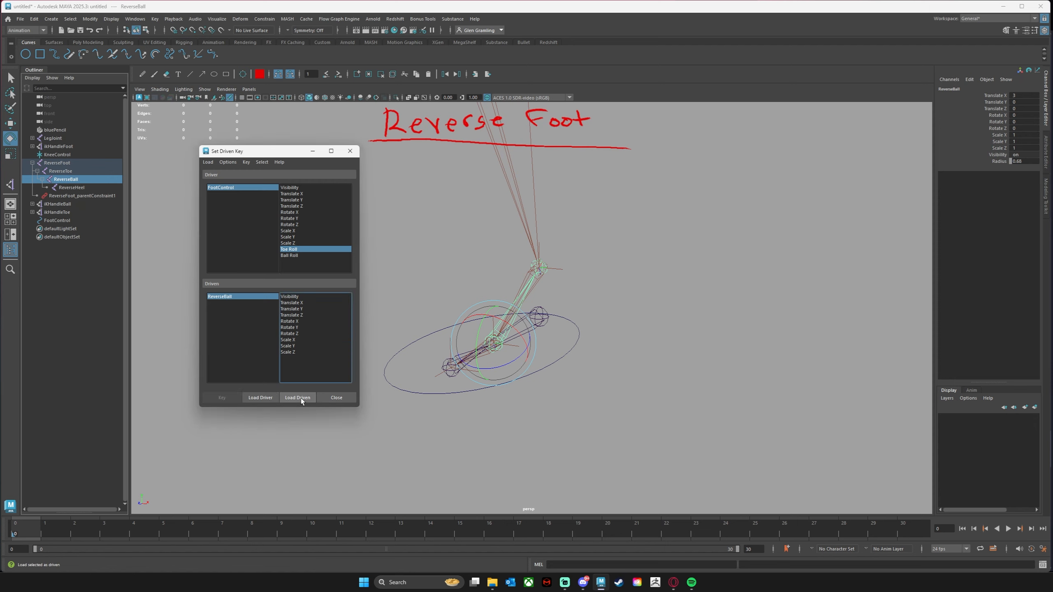
{"action": "left_click", "coordinate": [297, 255]}
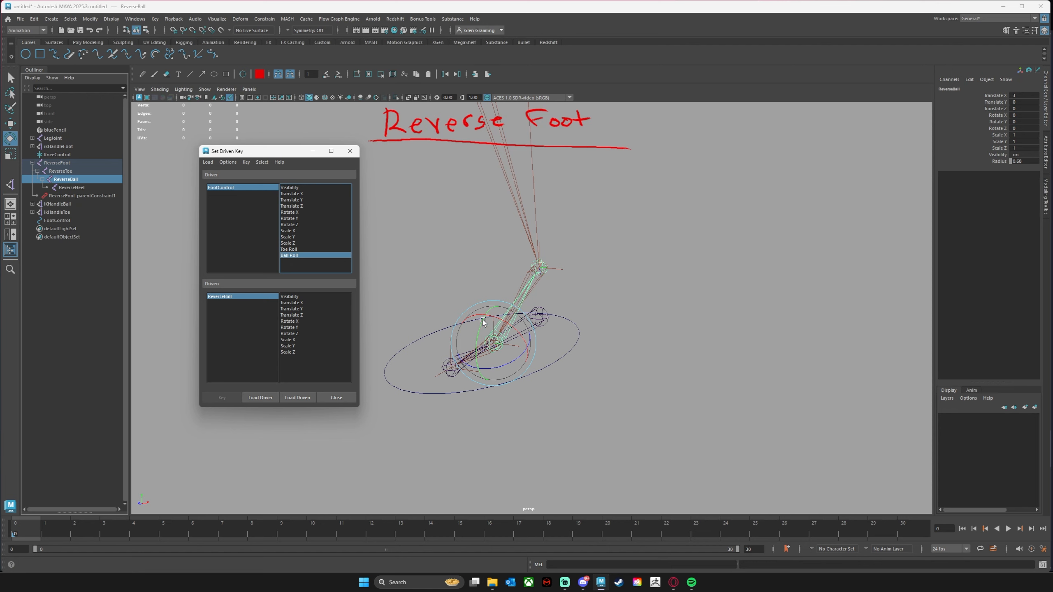
Choose Rotate Y as ReverseBall's driven attribute and key its unrotated neutral pose at Ball Roll 0.
{"action": "left_click_drag", "start_coordinate": [482, 320], "coordinate": [480, 322]}
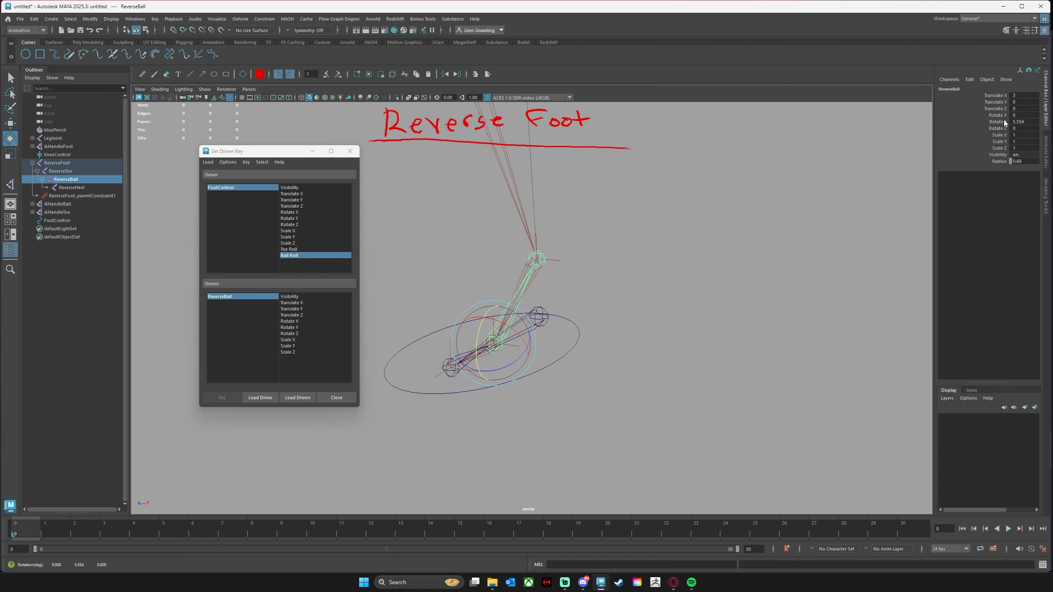
{"action": "key", "text": "ctrl+z"}
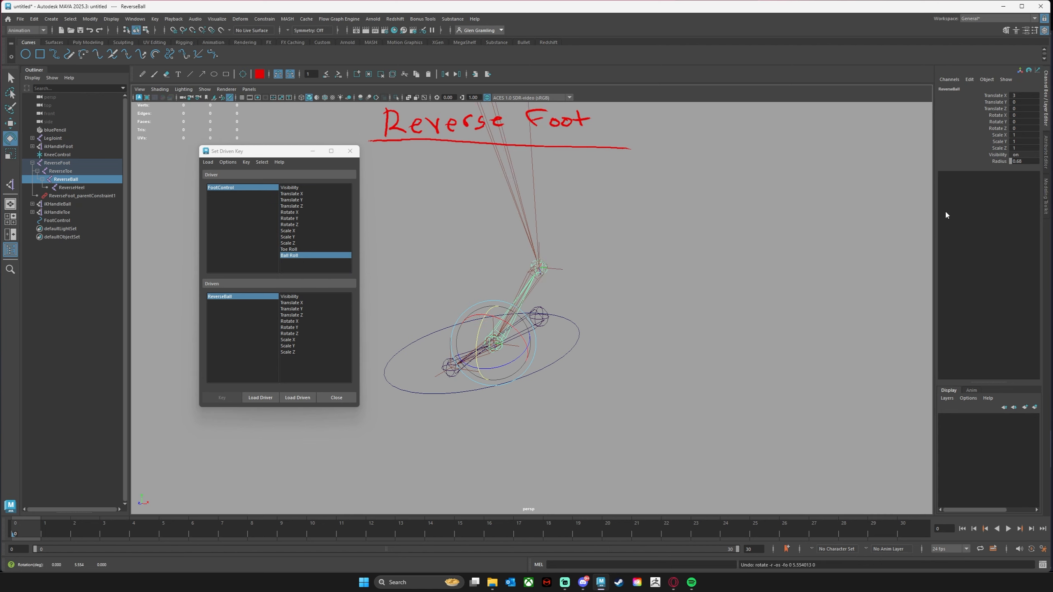
{"action": "left_click", "coordinate": [296, 328]}
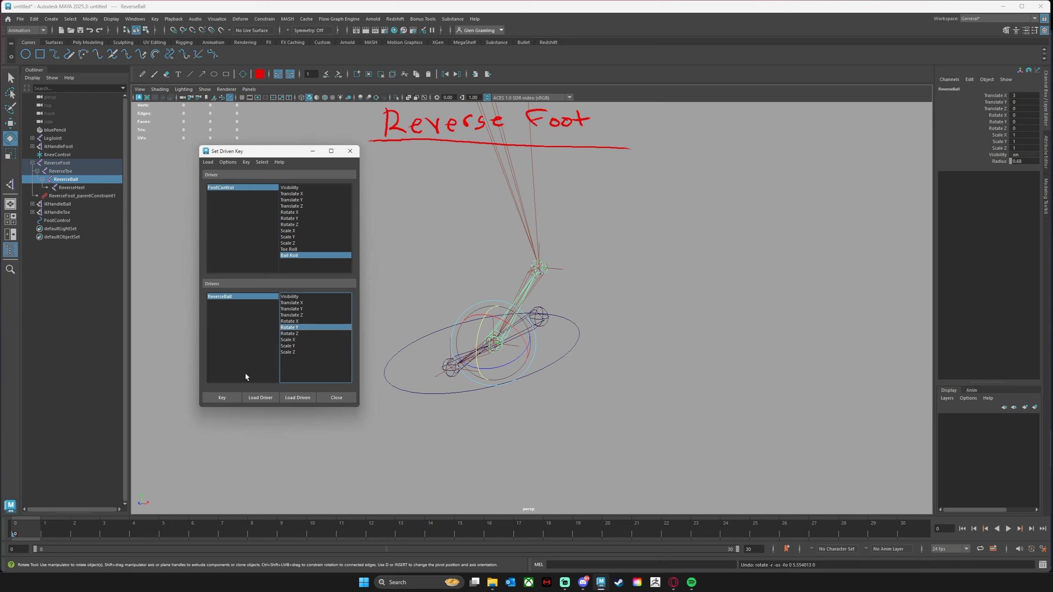
{"action": "left_click", "coordinate": [223, 397]}
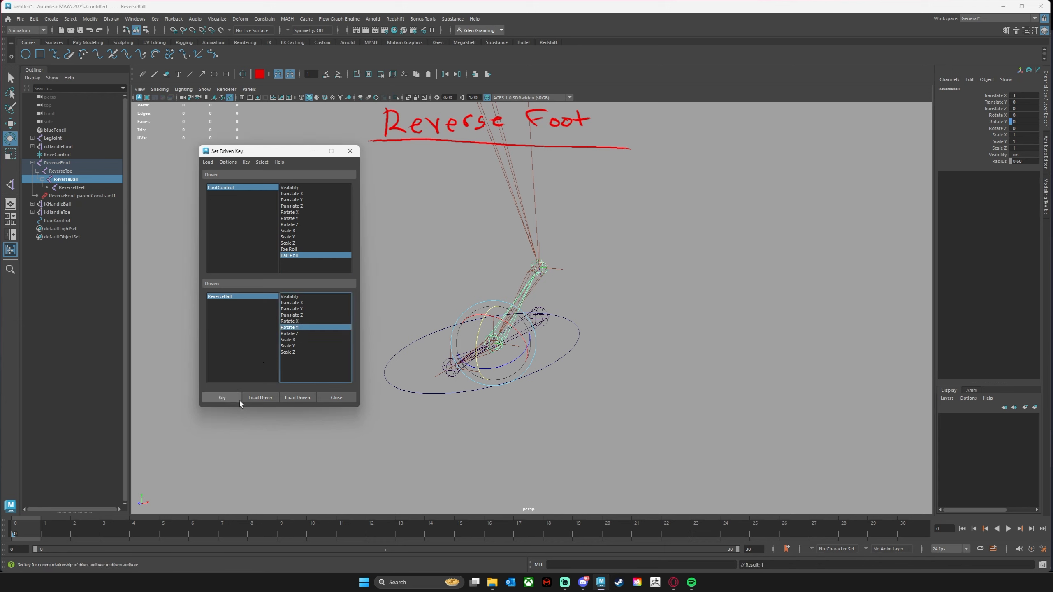
Set FootControl's Ball Roll to -5, rotate ReverseBall about Y to about -29.7 degrees, and record the driven key.
{"action": "left_click", "coordinate": [579, 368]}
{"action": "double_click", "coordinate": [1015, 168]}
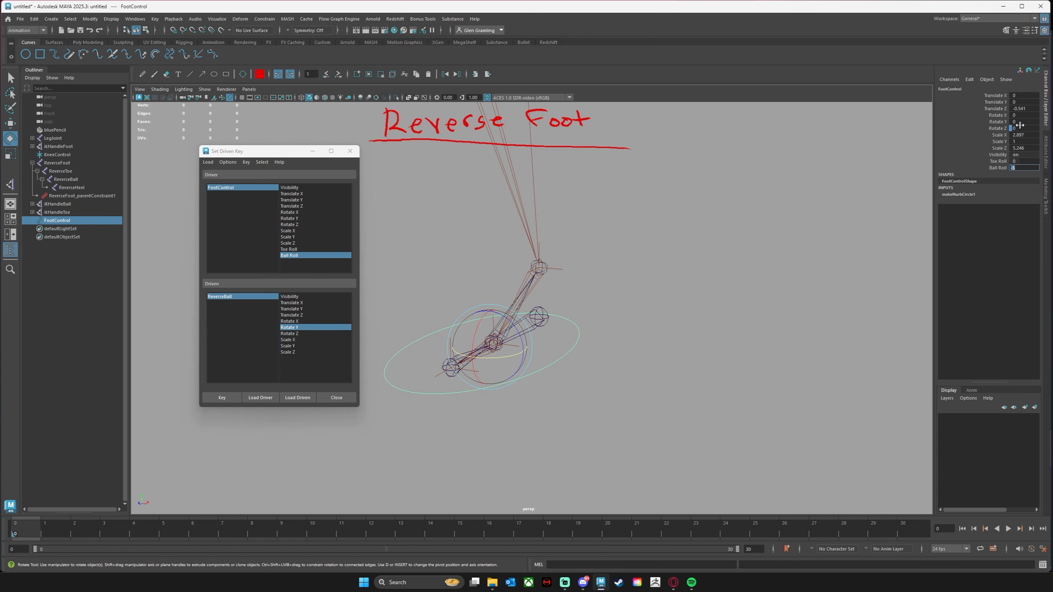
{"action": "left_click", "coordinate": [82, 180]}
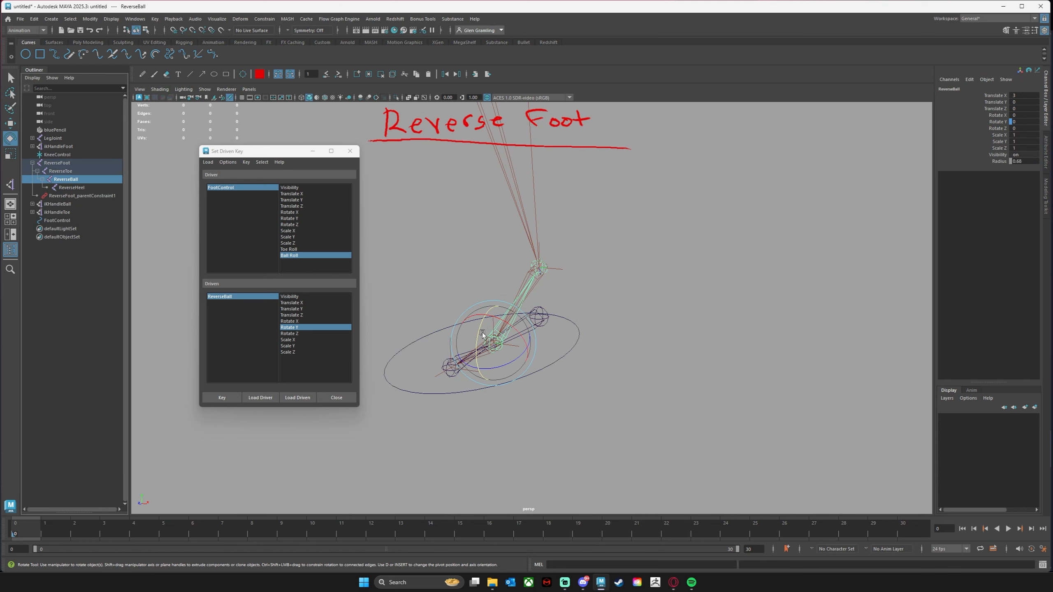
{"action": "left_click_drag", "start_coordinate": [483, 332], "coordinate": [490, 318]}
{"action": "key", "text": "ctrl+z"}
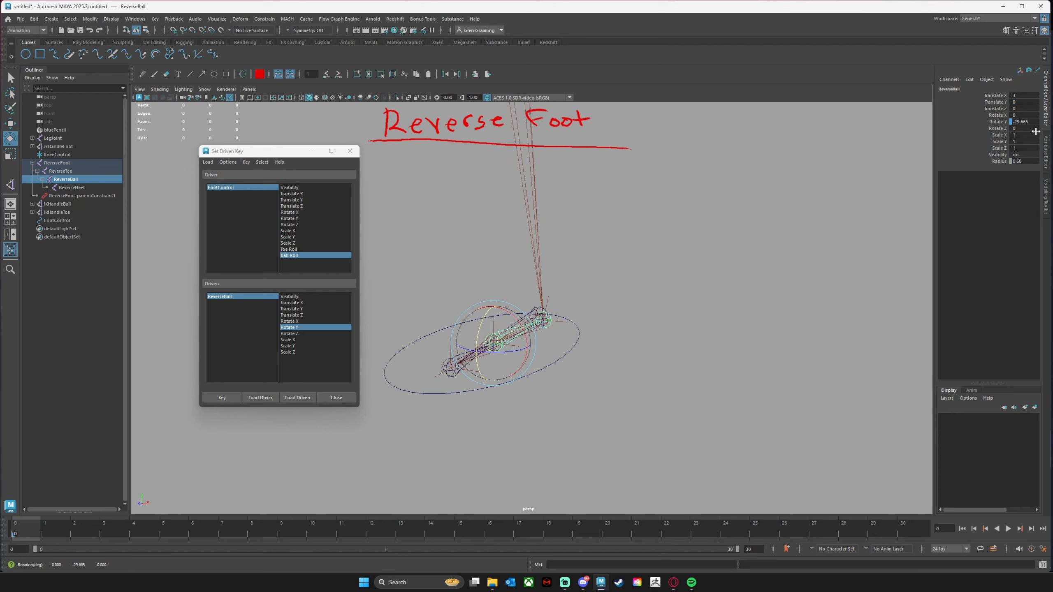
{"action": "left_click", "coordinate": [226, 396]}
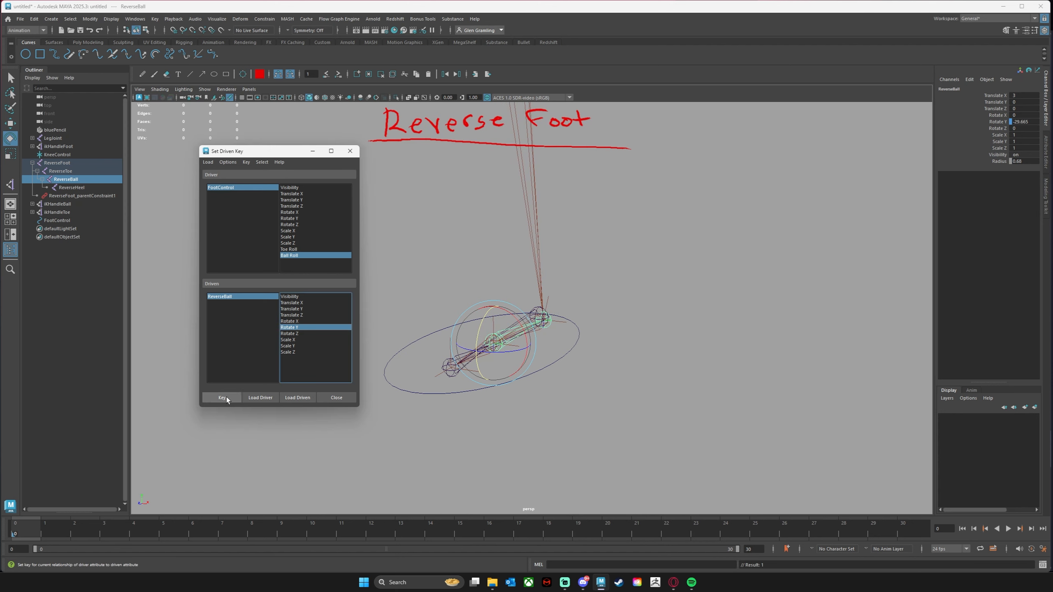
Raise Ball Roll to 10, rotate ReverseBall about Y to about 34.2 degrees, key it, and close the Set Driven Key window.
{"action": "left_click", "coordinate": [577, 347]}
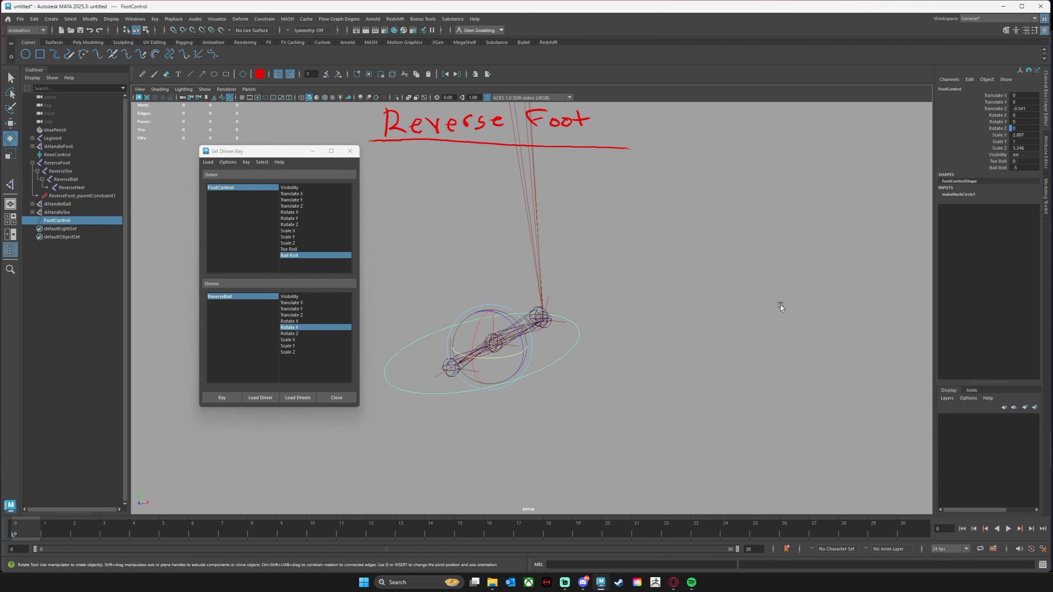
{"action": "left_click", "coordinate": [997, 168]}
{"action": "left_click", "coordinate": [724, 274]}
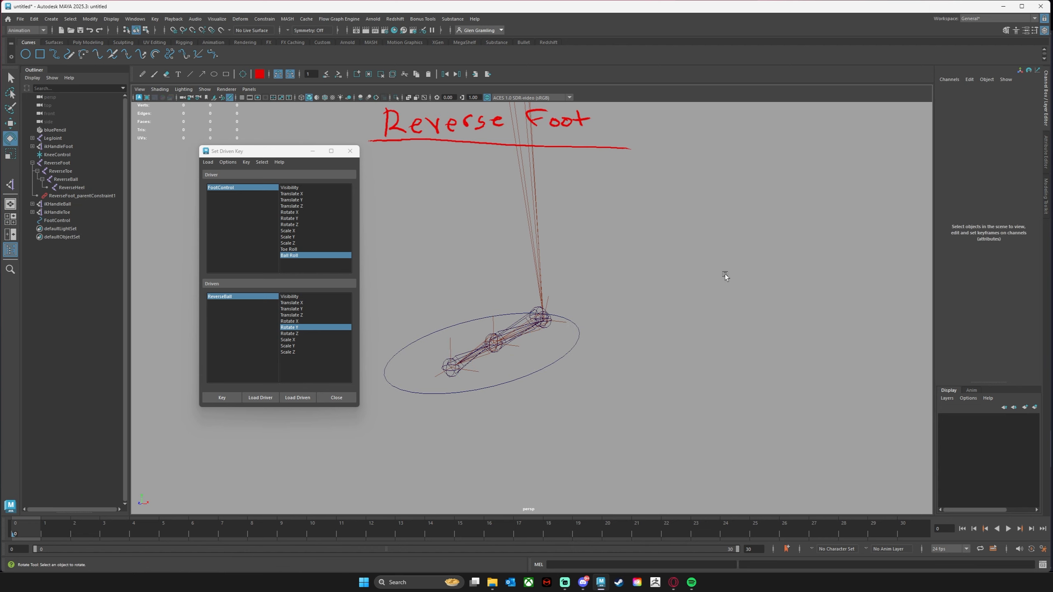
{"action": "key", "text": "e"}
{"action": "left_click_drag", "start_coordinate": [496, 361], "coordinate": [572, 379]}
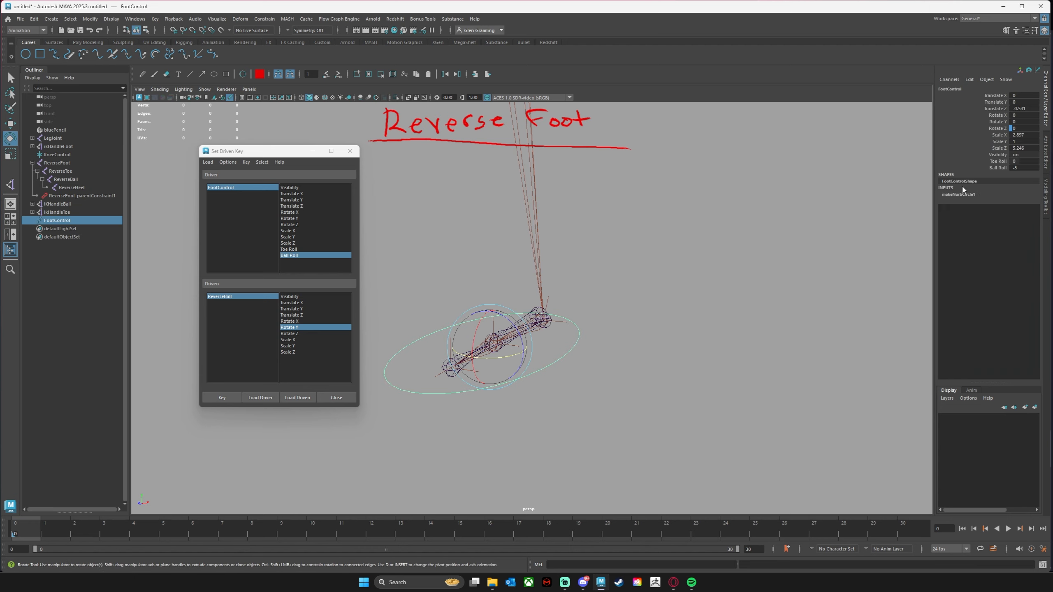
{"action": "left_click", "coordinate": [997, 167]}
{"action": "middle_click_drag", "start_coordinate": [891, 270], "coordinate": [920, 271]}
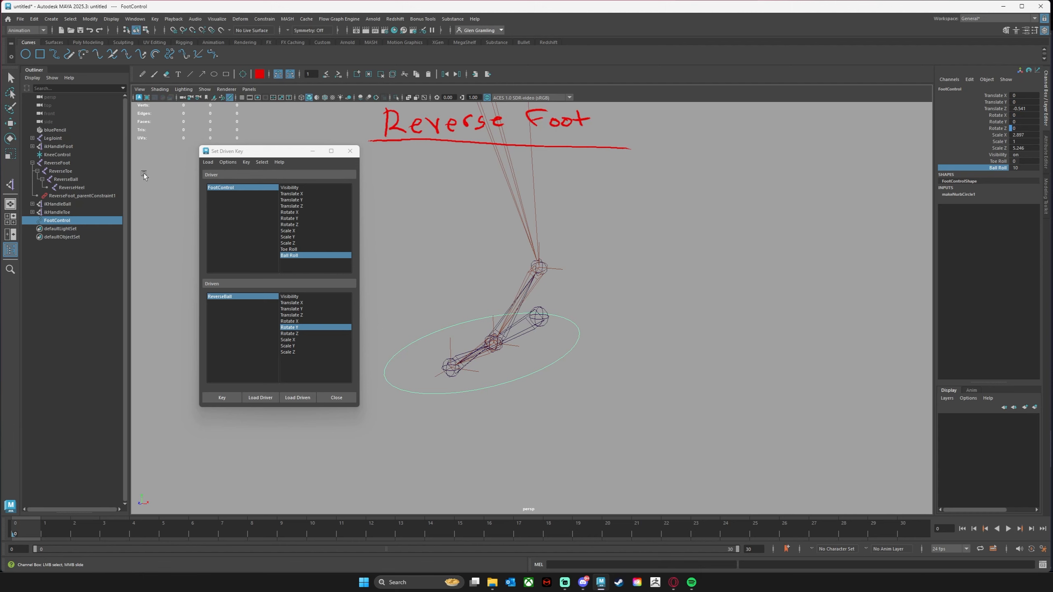
{"action": "left_click", "coordinate": [65, 179]}
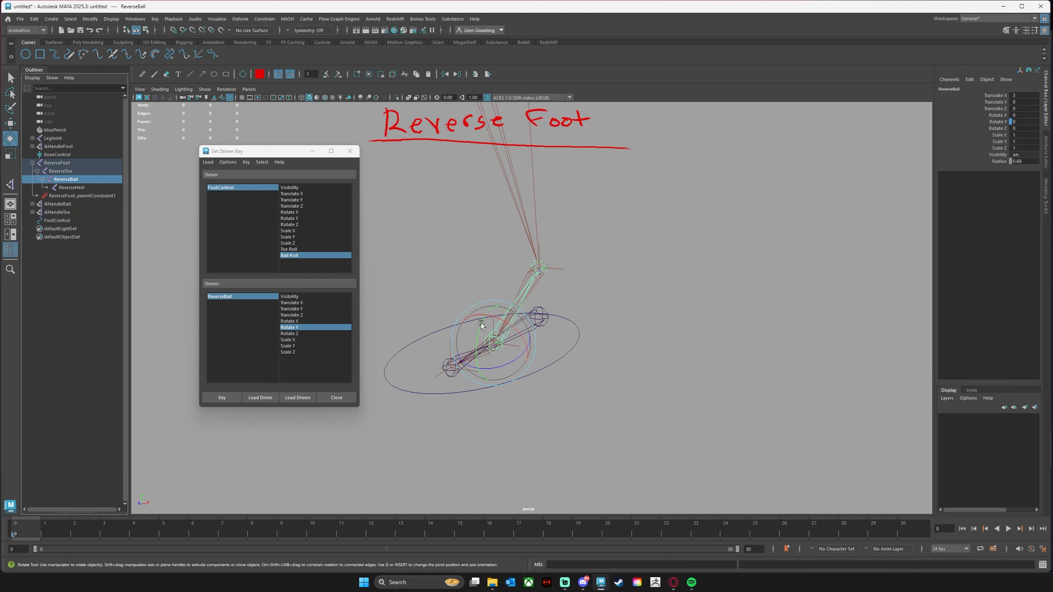
{"action": "left_click_drag", "start_coordinate": [481, 322], "coordinate": [471, 345]}
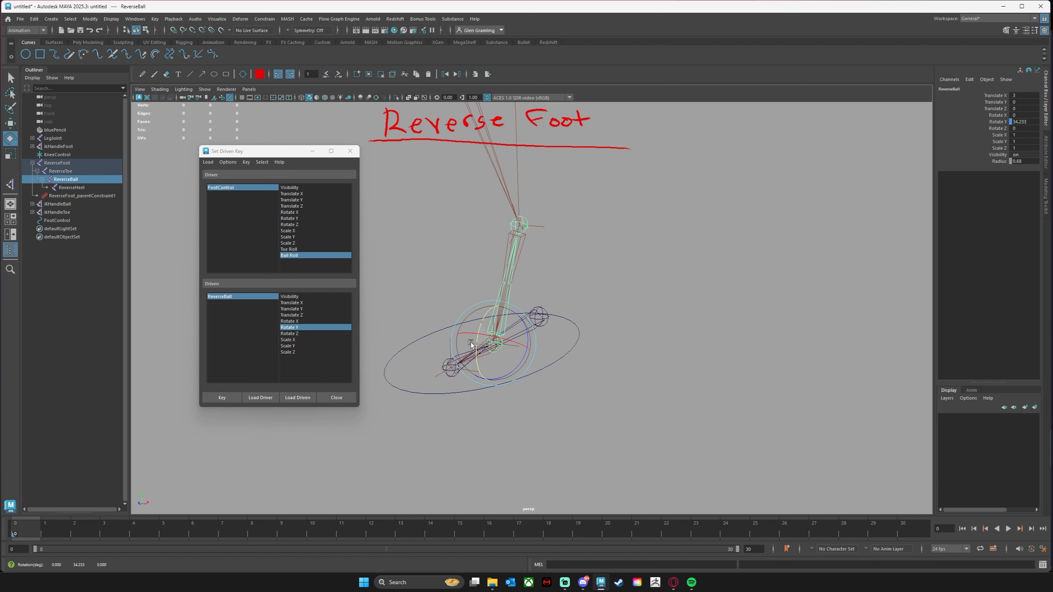
{"action": "left_click", "coordinate": [218, 398]}
{"action": "left_click_drag", "start_coordinate": [288, 154], "coordinate": [286, 157]}
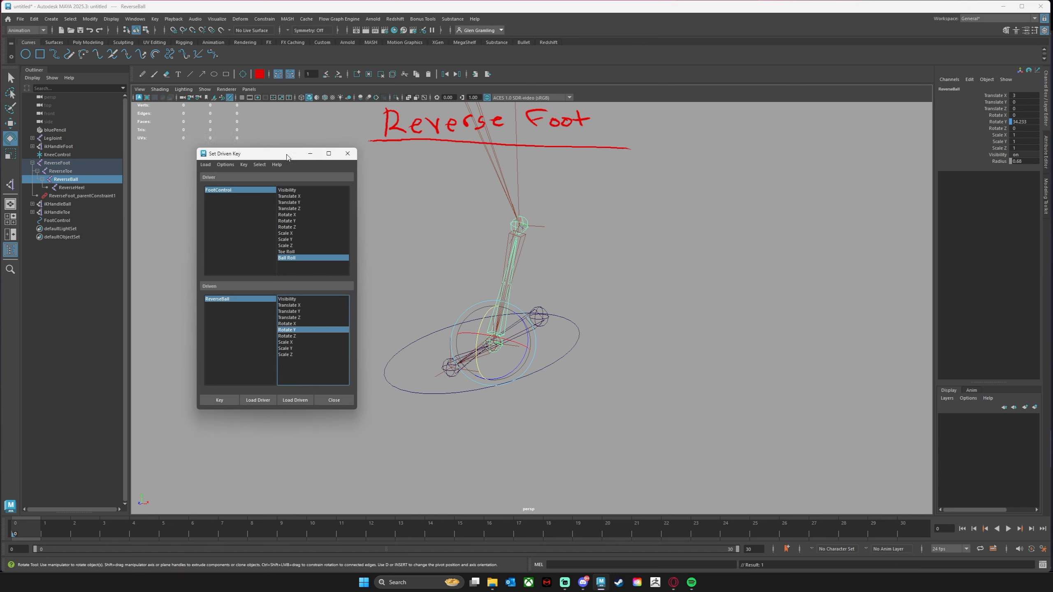
{"action": "left_click", "coordinate": [347, 153]}
Test FootControl's driven keys by scrubbing Ball Roll and Toe Roll in turn.
{"action": "left_click", "coordinate": [580, 344]}
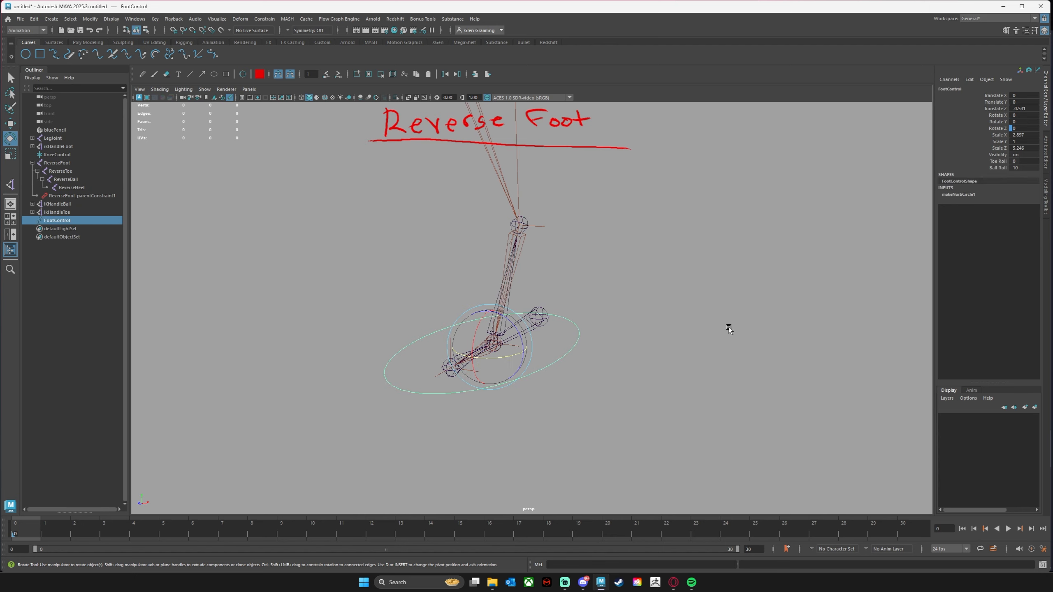
{"action": "left_click", "coordinate": [998, 168]}
{"action": "middle_click_drag", "start_coordinate": [651, 311], "coordinate": [763, 298]}
{"action": "left_click", "coordinate": [996, 156]}
{"action": "left_click", "coordinate": [994, 161]}
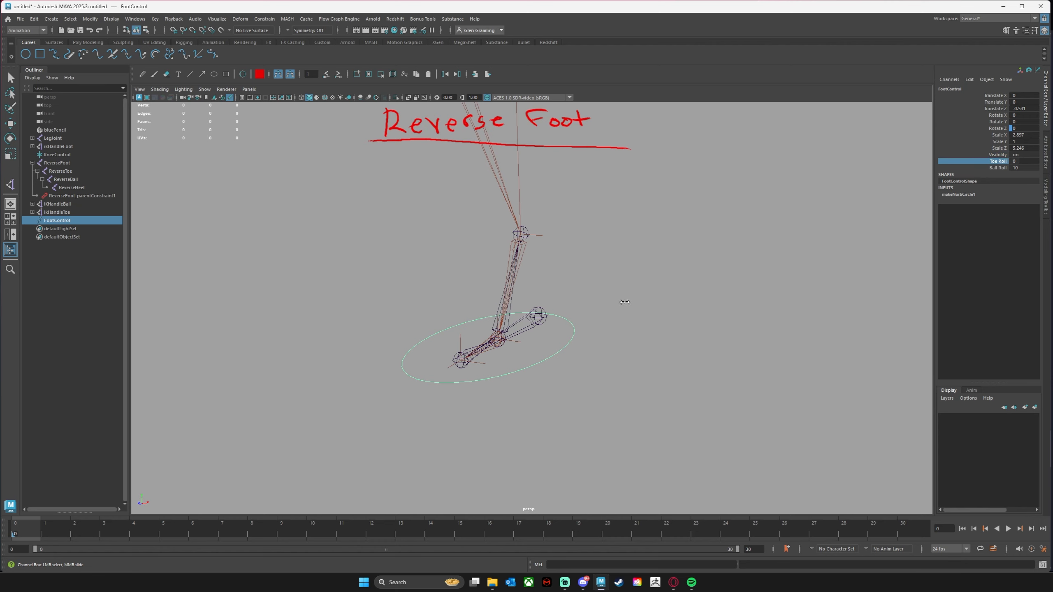
{"action": "middle_click_drag", "start_coordinate": [625, 301], "coordinate": [644, 292]}
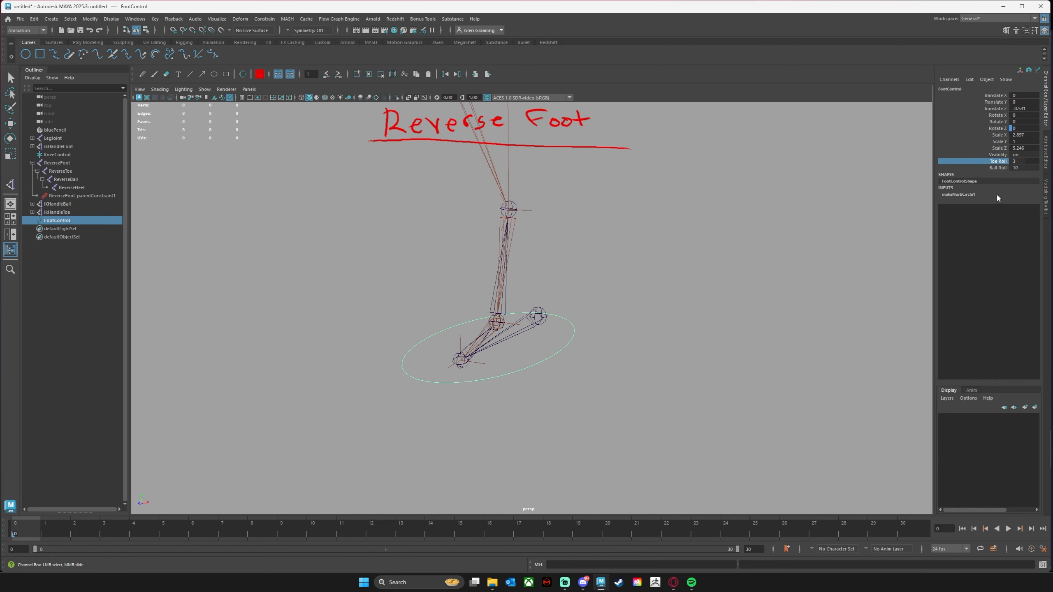
Reset FootControl's Toe Roll and Ball Roll to 0.
{"action": "double_click", "coordinate": [1014, 162]}
{"action": "type", "text": "0"}
{"action": "key", "text": "Return"}
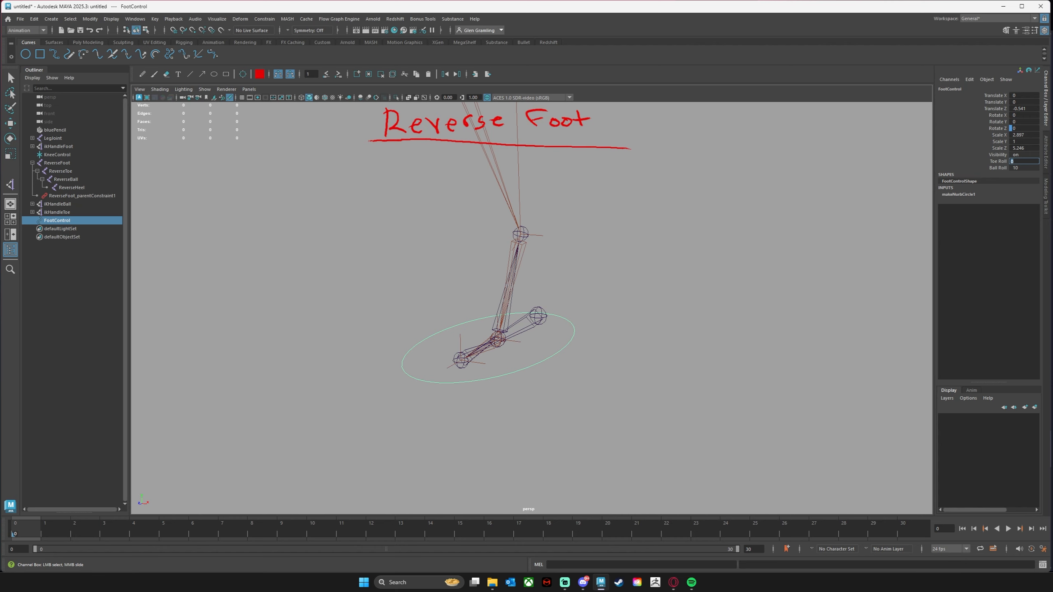
{"action": "type", "text": "0"}
{"action": "key", "text": "Return"}
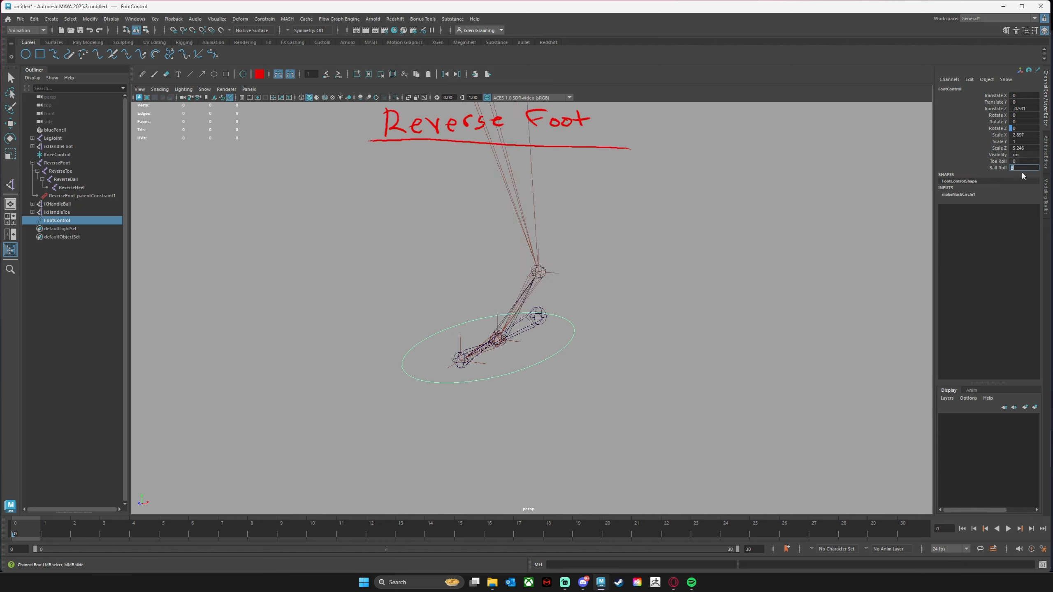
Test the whole leg by moving FootControl and KneeControl, undoing each move.
{"action": "middle_click_drag", "start_coordinate": [522, 299], "coordinate": [506, 373], "text": "alt"}
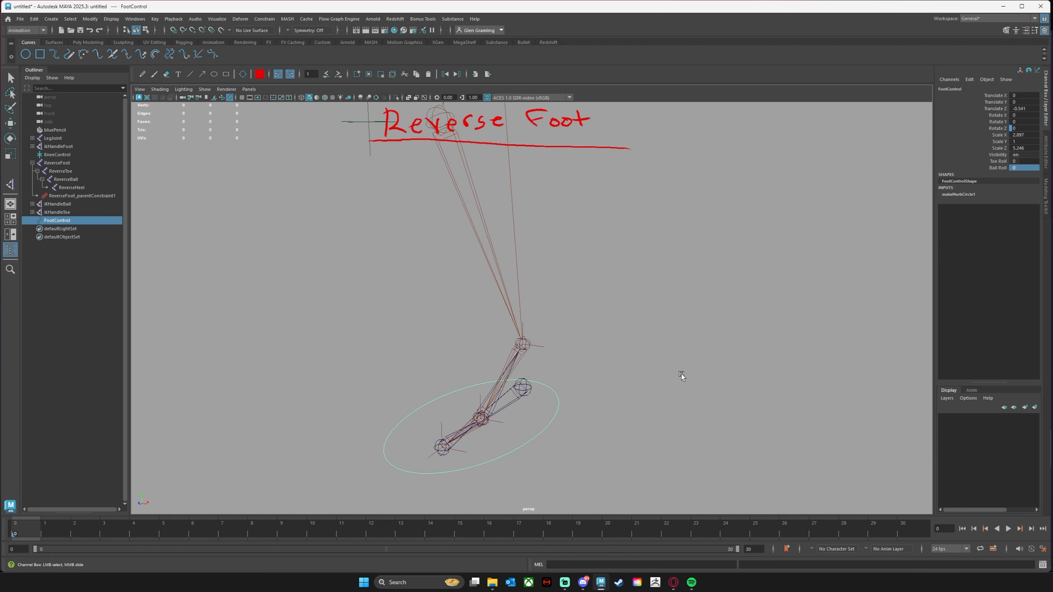
{"action": "right_click_drag", "start_coordinate": [681, 373], "coordinate": [482, 362], "text": "alt"}
{"action": "middle_click_drag", "start_coordinate": [551, 320], "coordinate": [535, 355], "text": "alt"}
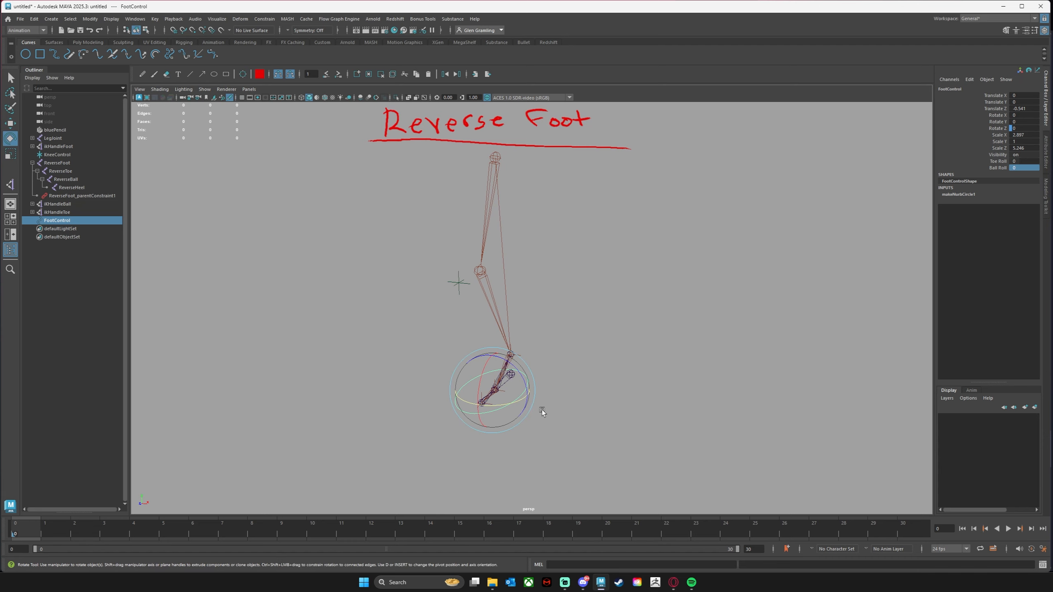
{"action": "key", "text": "w"}
{"action": "mouse_move", "coordinate": [494, 391]}
{"action": "left_mouse_down"}
{"action": "mouse_move", "coordinate": [464, 383]}
{"action": "mouse_move", "coordinate": [482, 379]}
{"action": "left_mouse_up"}
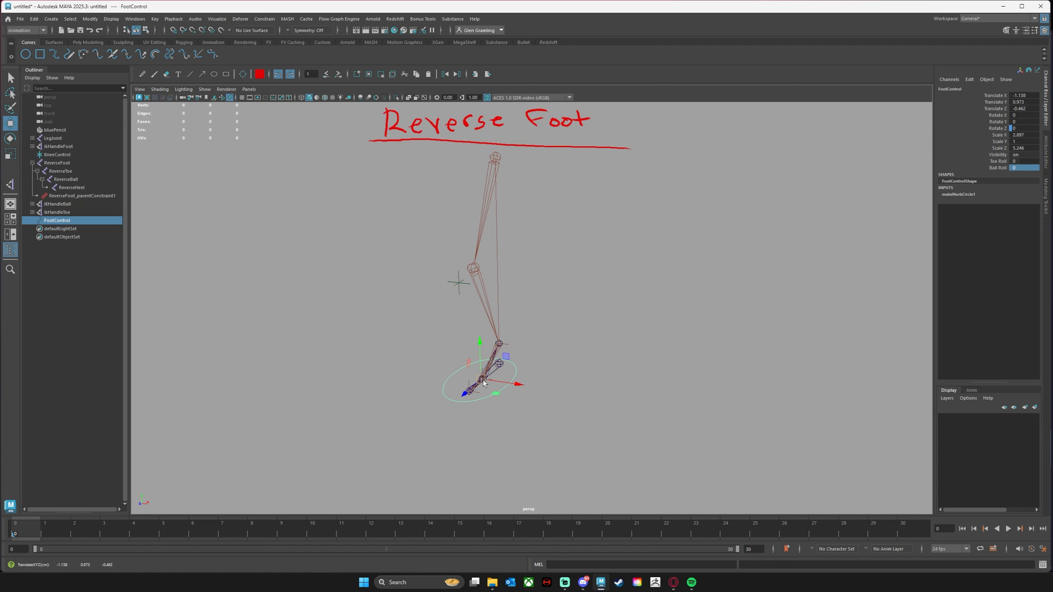
{"action": "key", "text": "ctrl+z"}
{"action": "left_click", "coordinate": [456, 284]}
{"action": "left_click_drag", "start_coordinate": [459, 284], "coordinate": [456, 290]}
{"action": "key", "text": "ctrl+z"}
{"action": "left_click_drag", "start_coordinate": [617, 358], "coordinate": [587, 367], "text": "alt"}
{"action": "middle_click_drag", "start_coordinate": [587, 317], "coordinate": [571, 375], "text": "alt"}
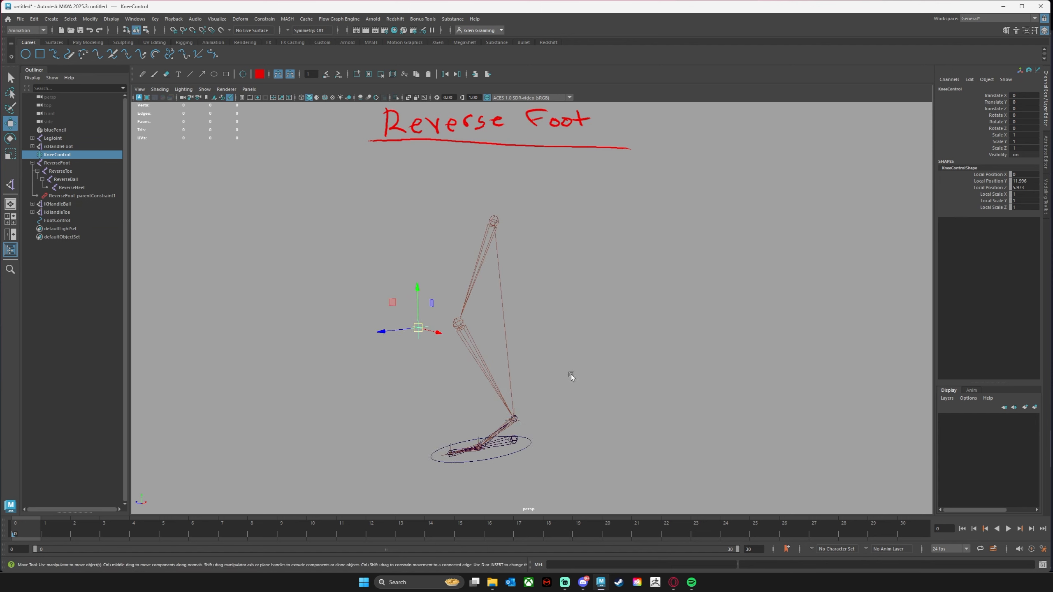
{"action": "left_click_drag", "start_coordinate": [571, 375], "coordinate": [529, 383], "text": "alt"}
{"action": "right_click_drag", "start_coordinate": [529, 382], "coordinate": [602, 382], "text": "alt"}
{"action": "middle_click_drag", "start_coordinate": [602, 382], "coordinate": [629, 355], "text": "alt"}
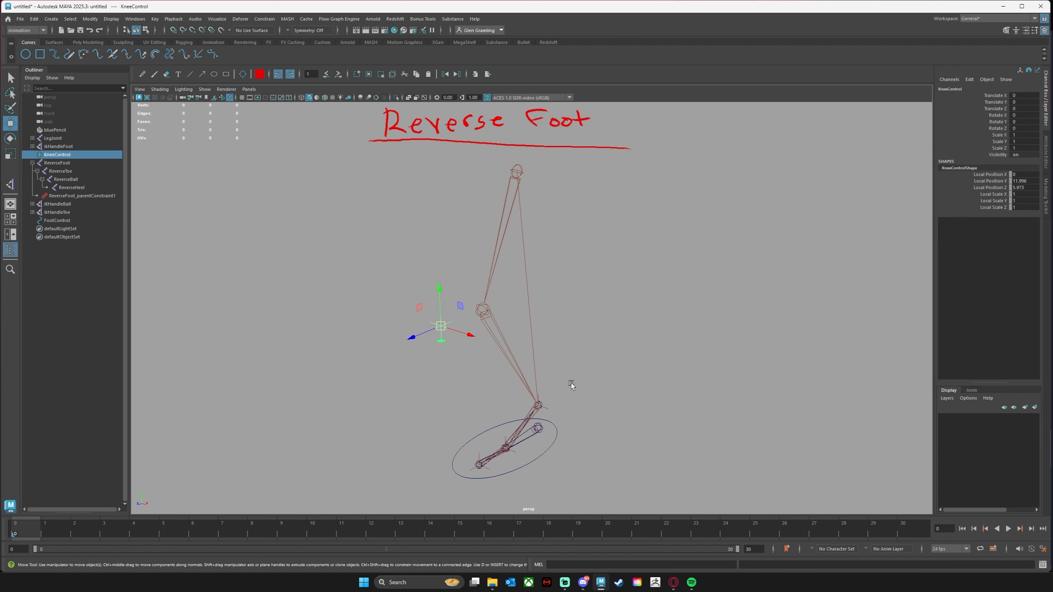